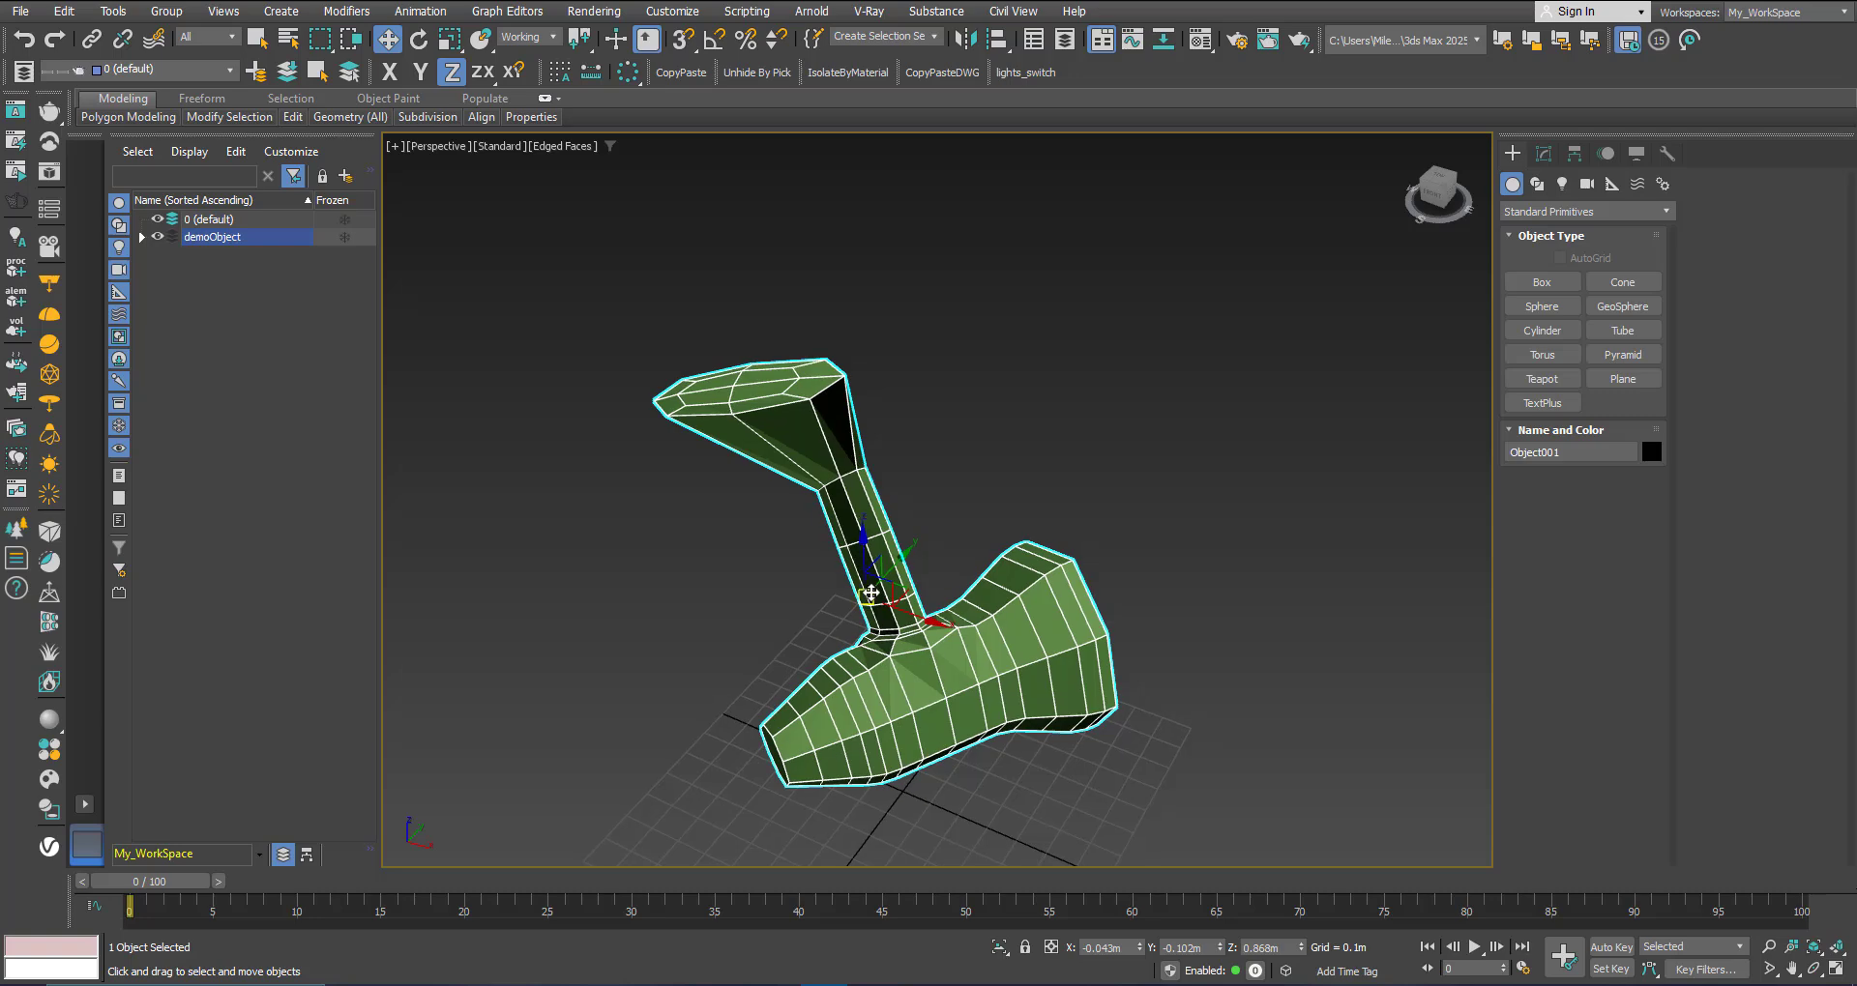
Step: Set the reference coordinate system of the Move tool to View for the selected demo object
middle_click_drag(904, 665, 887, 613)
middle_click_drag(887, 614, 870, 654, "alt")
left_click(523, 37)
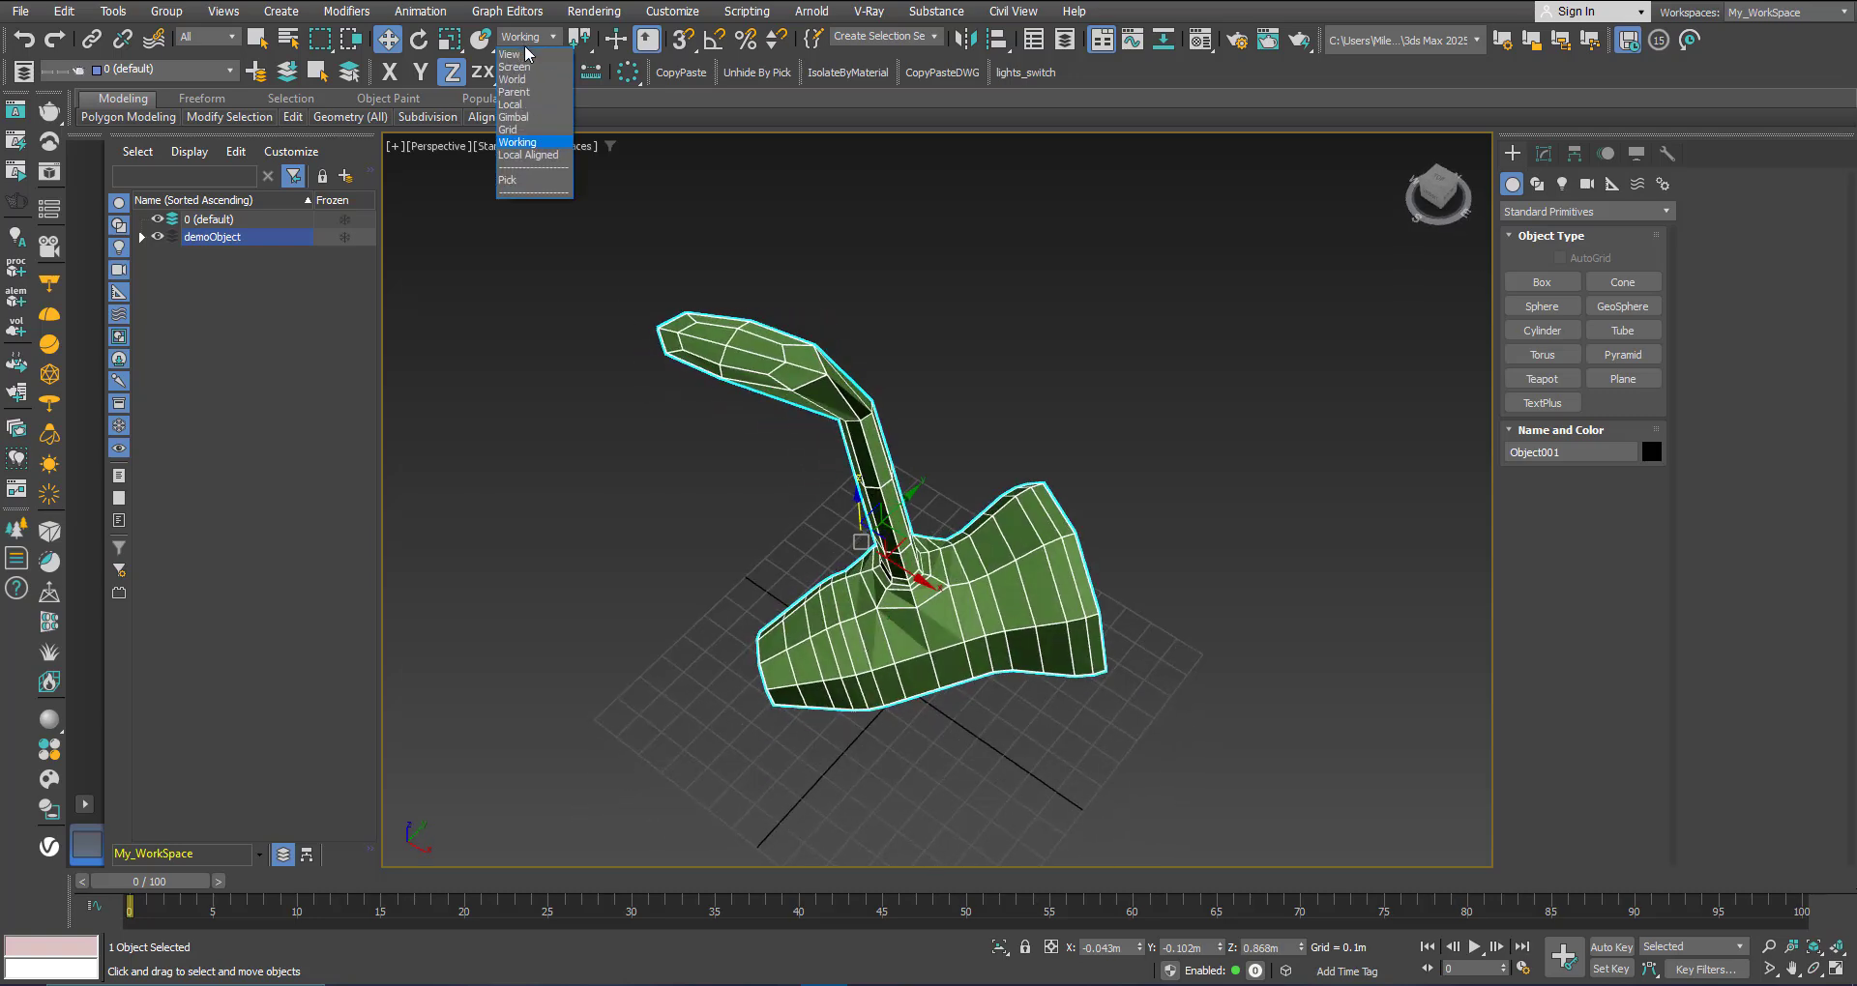
left_click(527, 54)
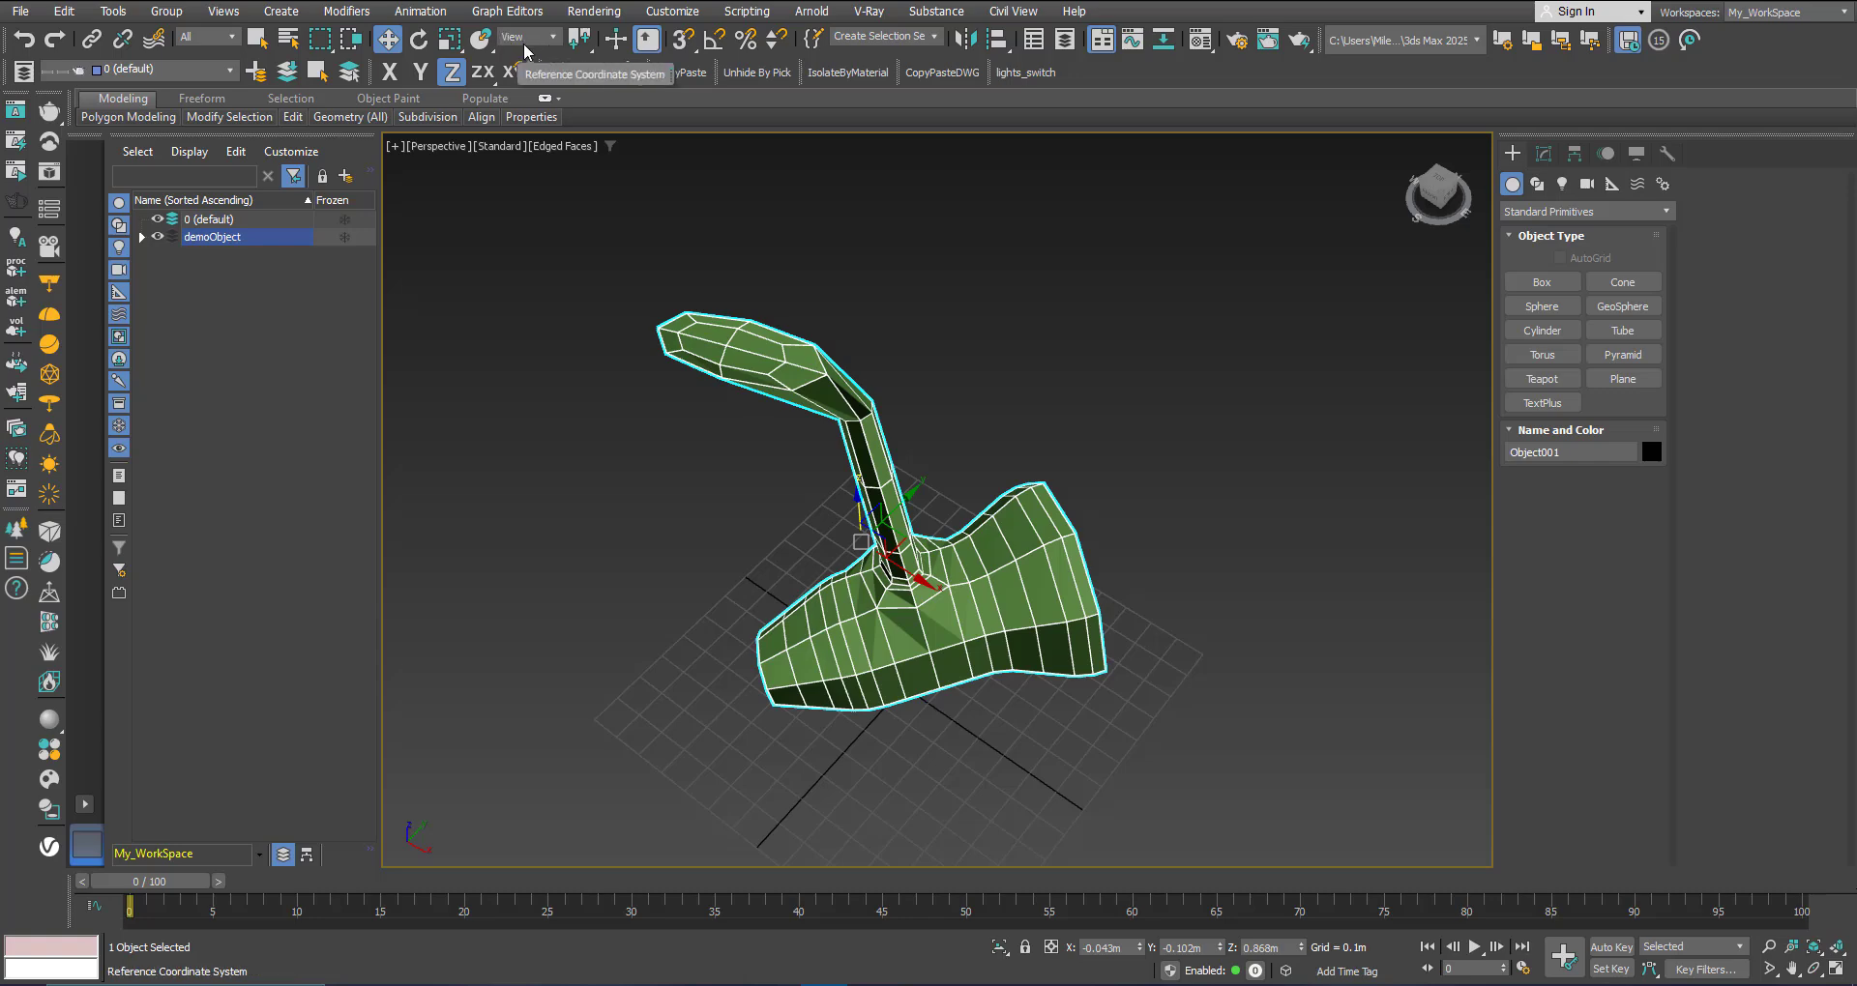
Step: Detach the Snap Working Pivot Tools as a floating palette beside the viewport
middle_click_drag(885, 619, 958, 642, "alt")
scroll(822, 386, "up", 3)
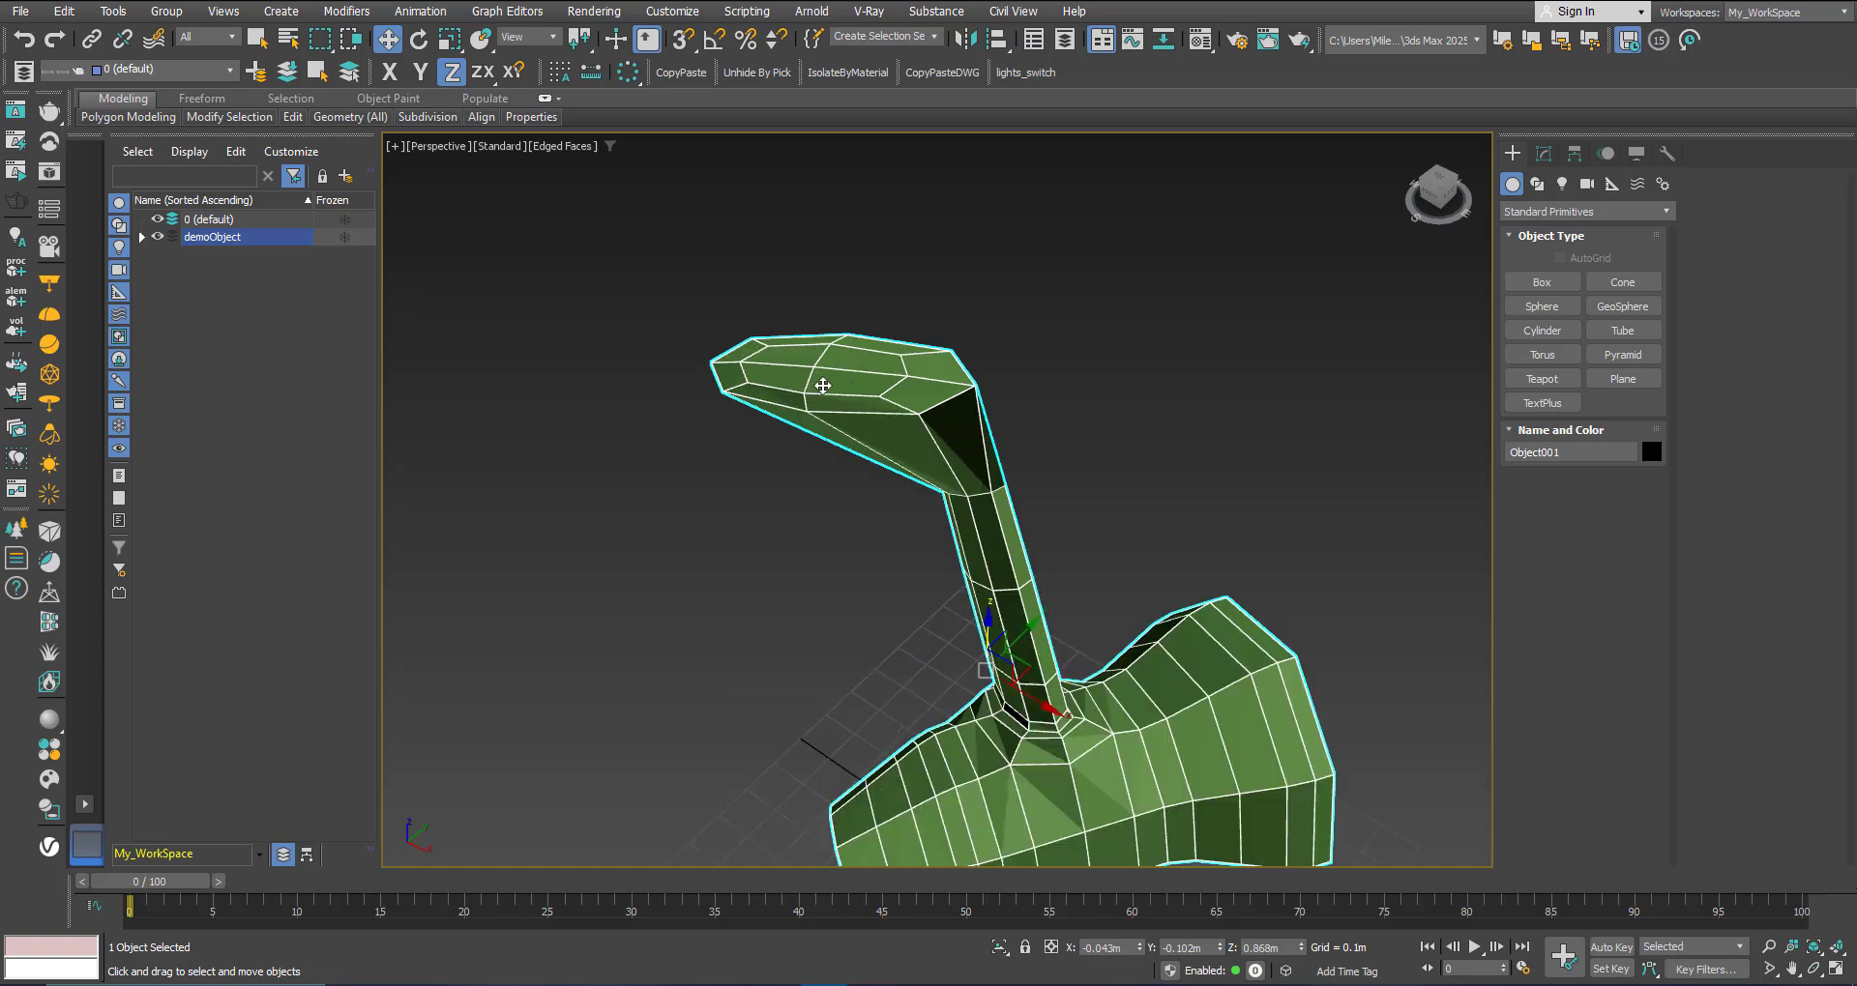
middle_click_drag(857, 426, 785, 473)
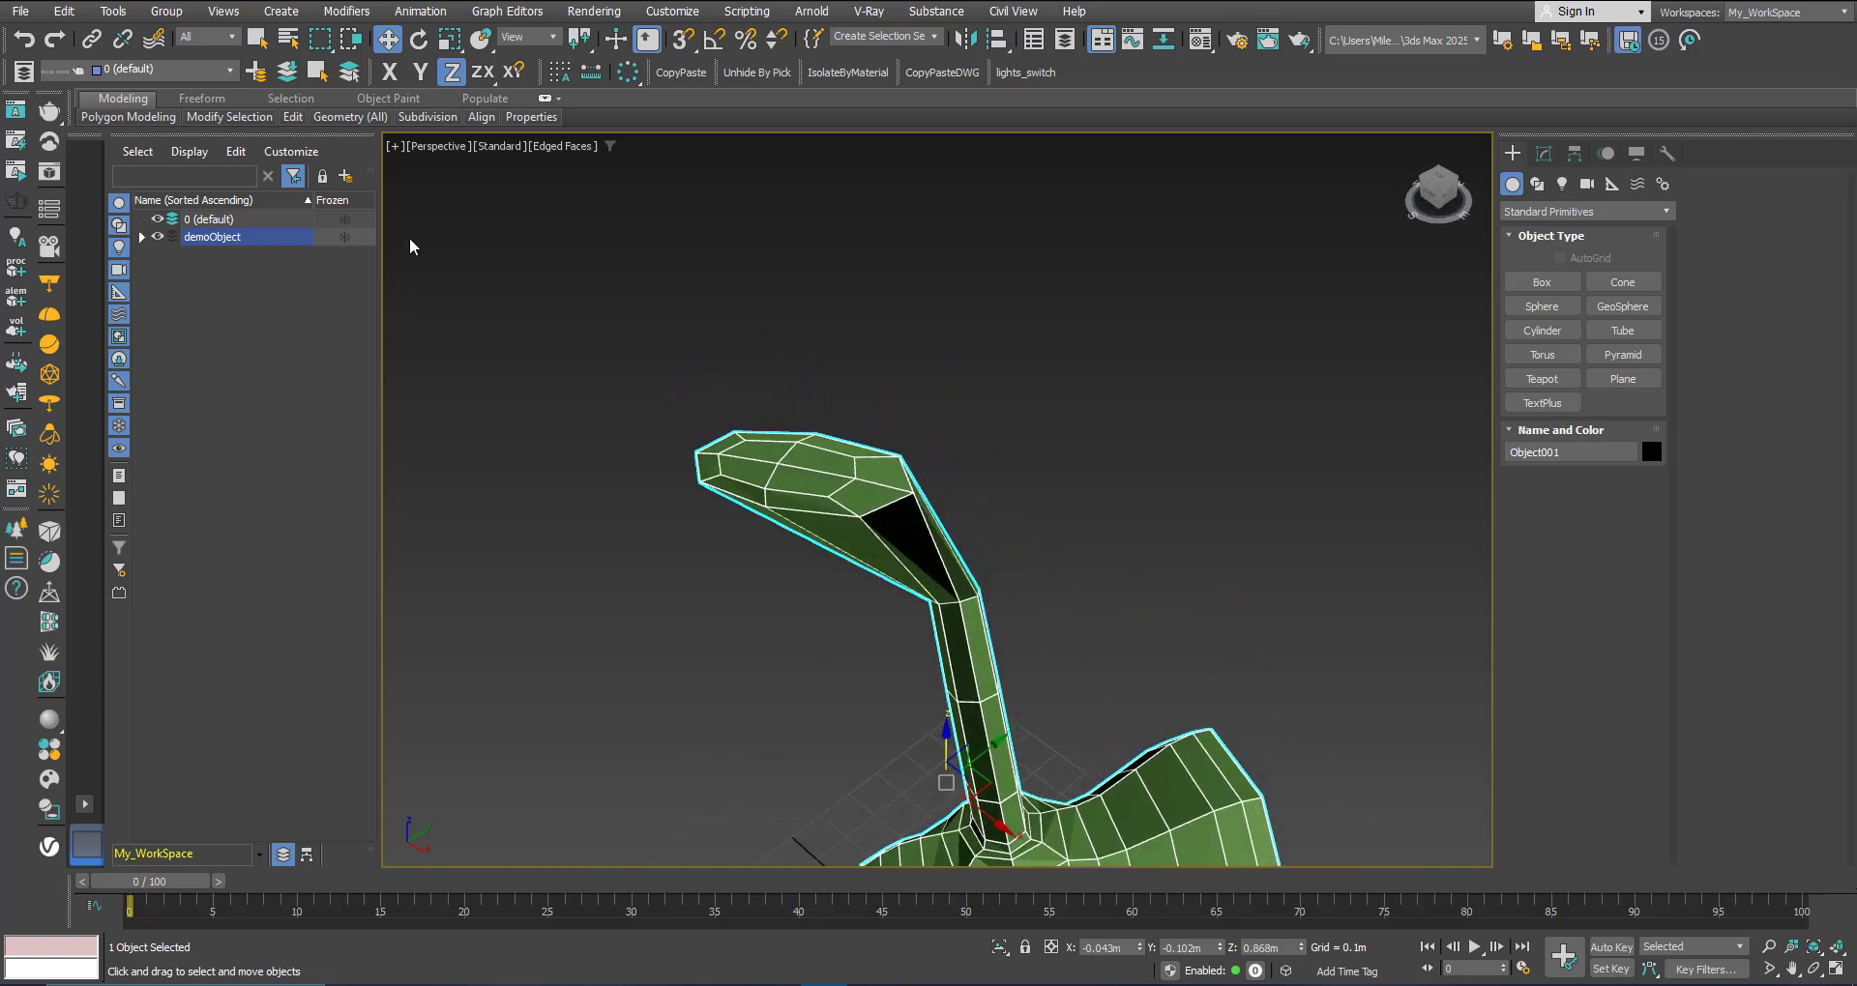
left_click(113, 12)
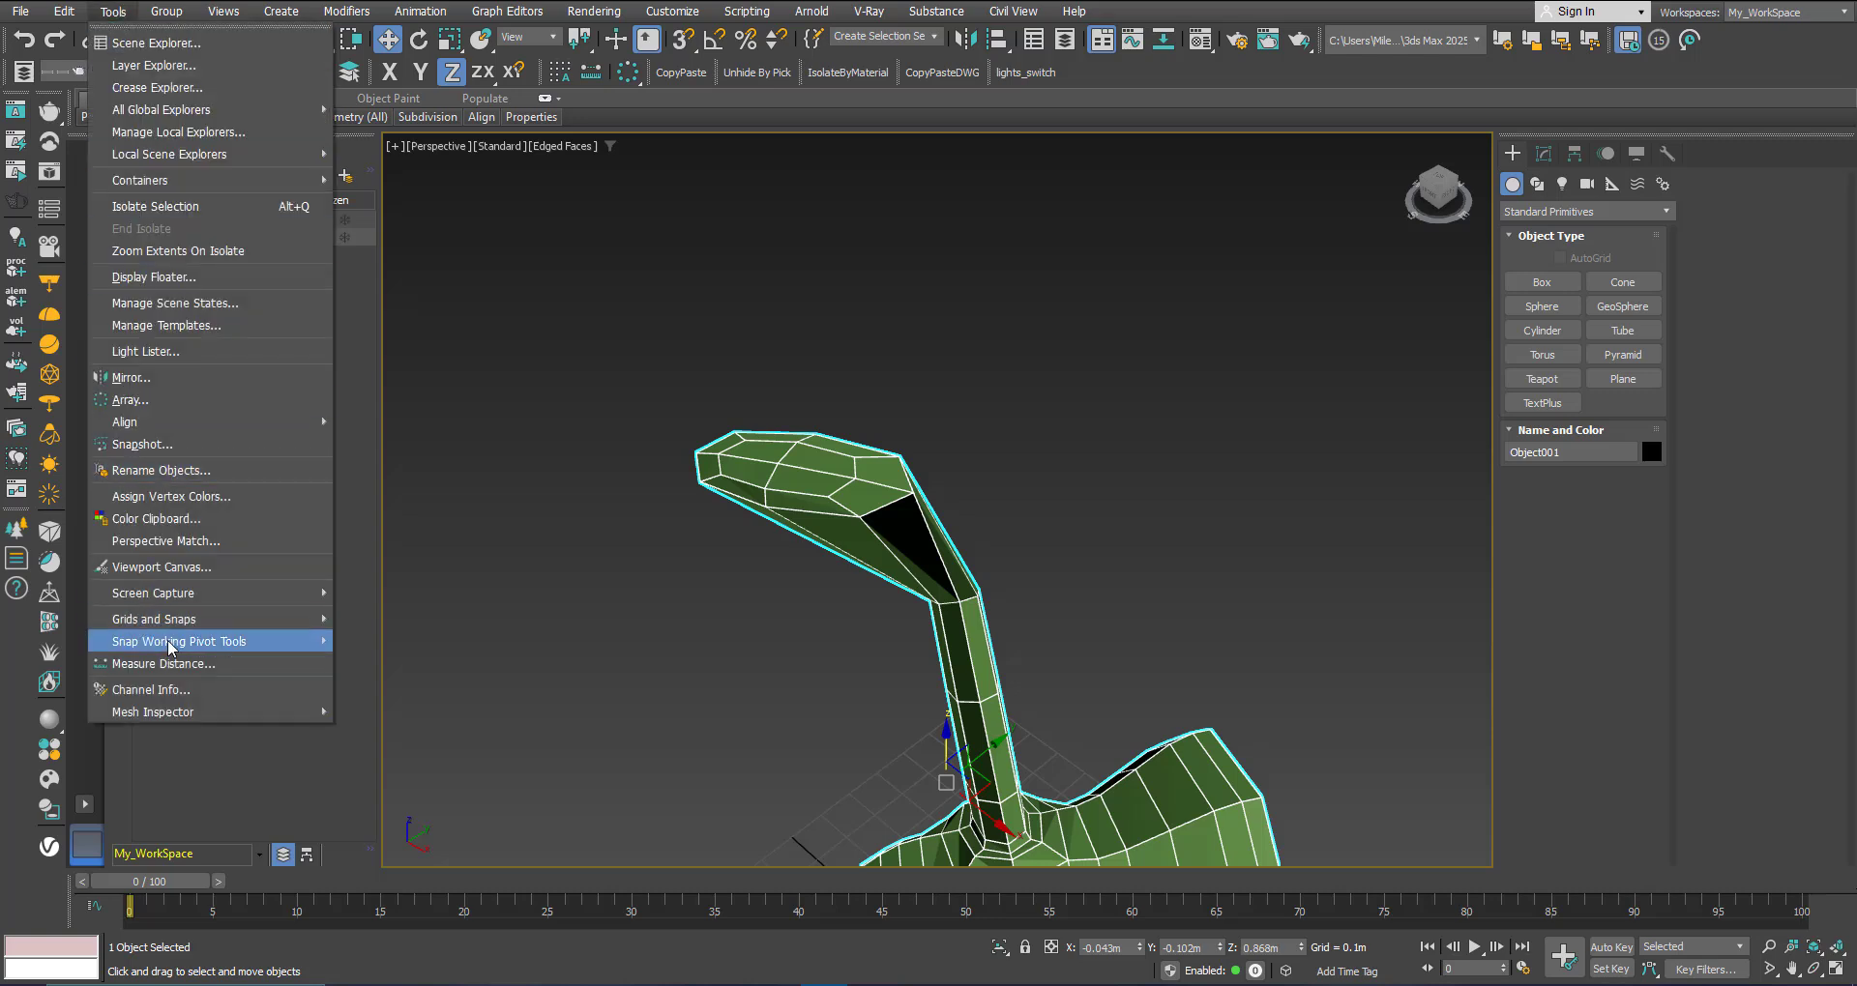
mouse_move(152, 648)
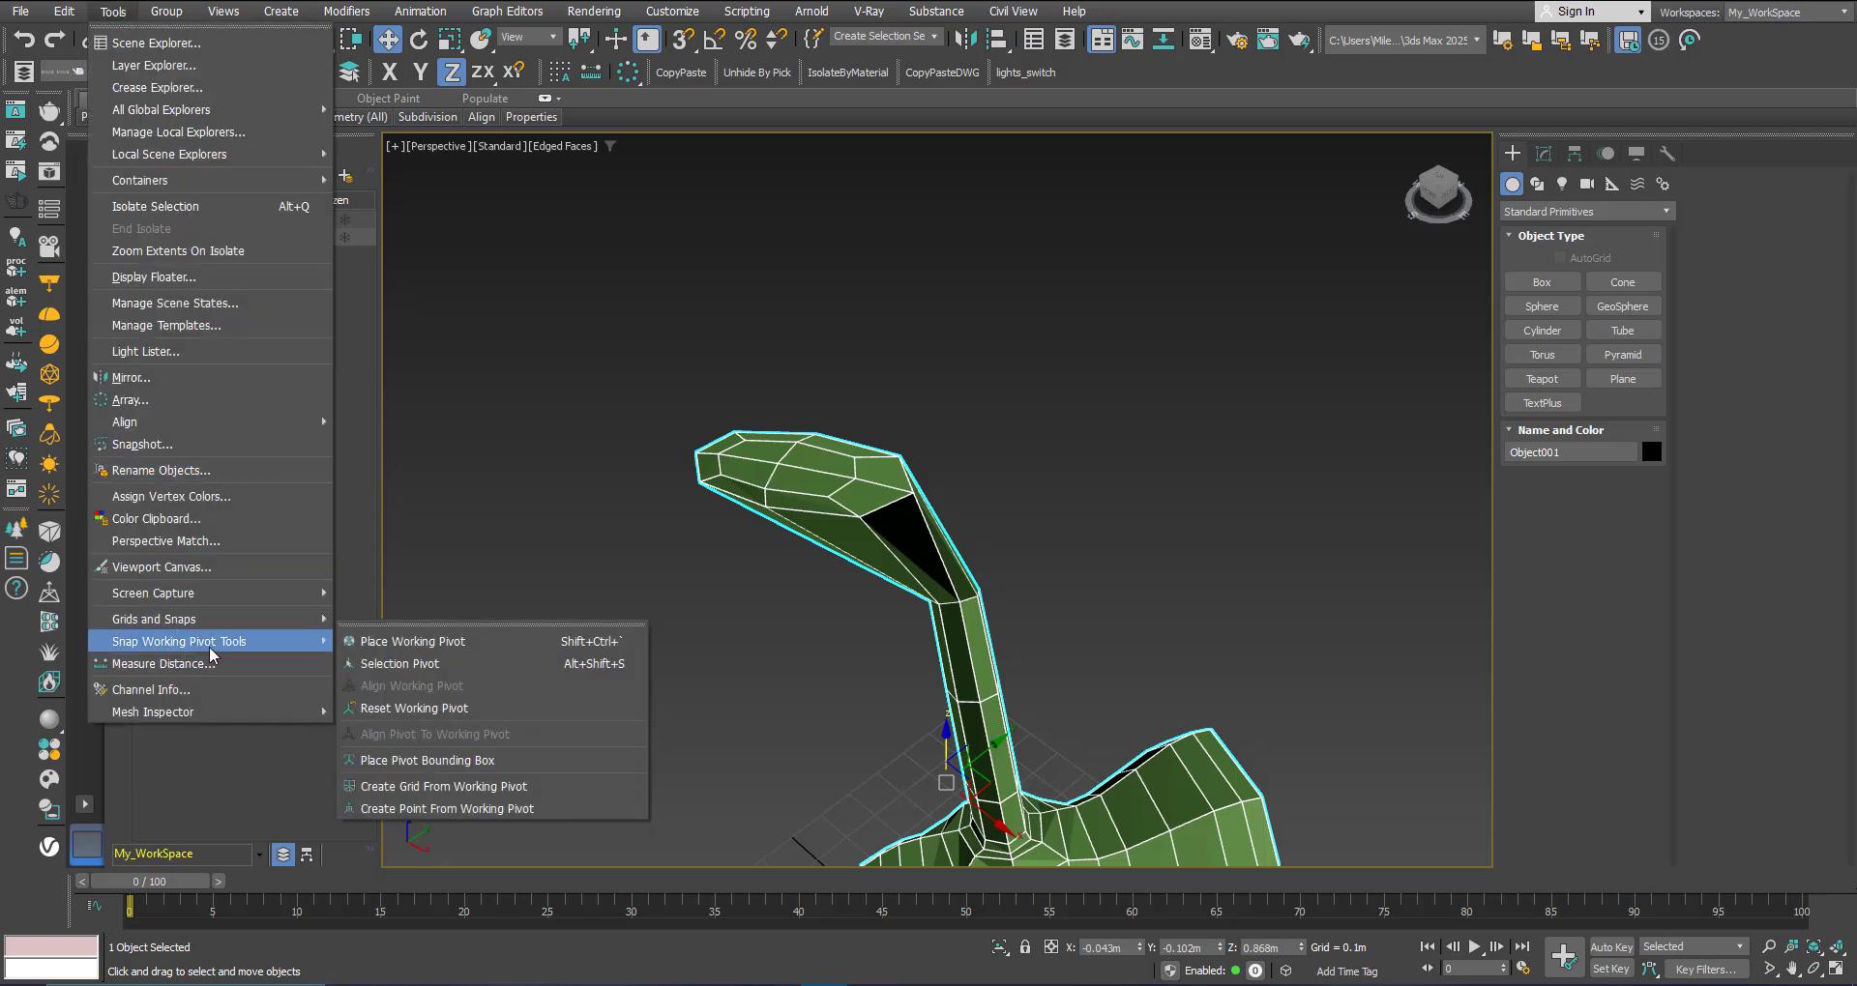
left_click(363, 626)
left_click_drag(451, 606, 312, 369)
Step: Place the working pivot on the face near the tip of the object's upper arm and align its axis to that face's edge
scroll(825, 427, "down", 3)
middle_click_drag(884, 566, 886, 516)
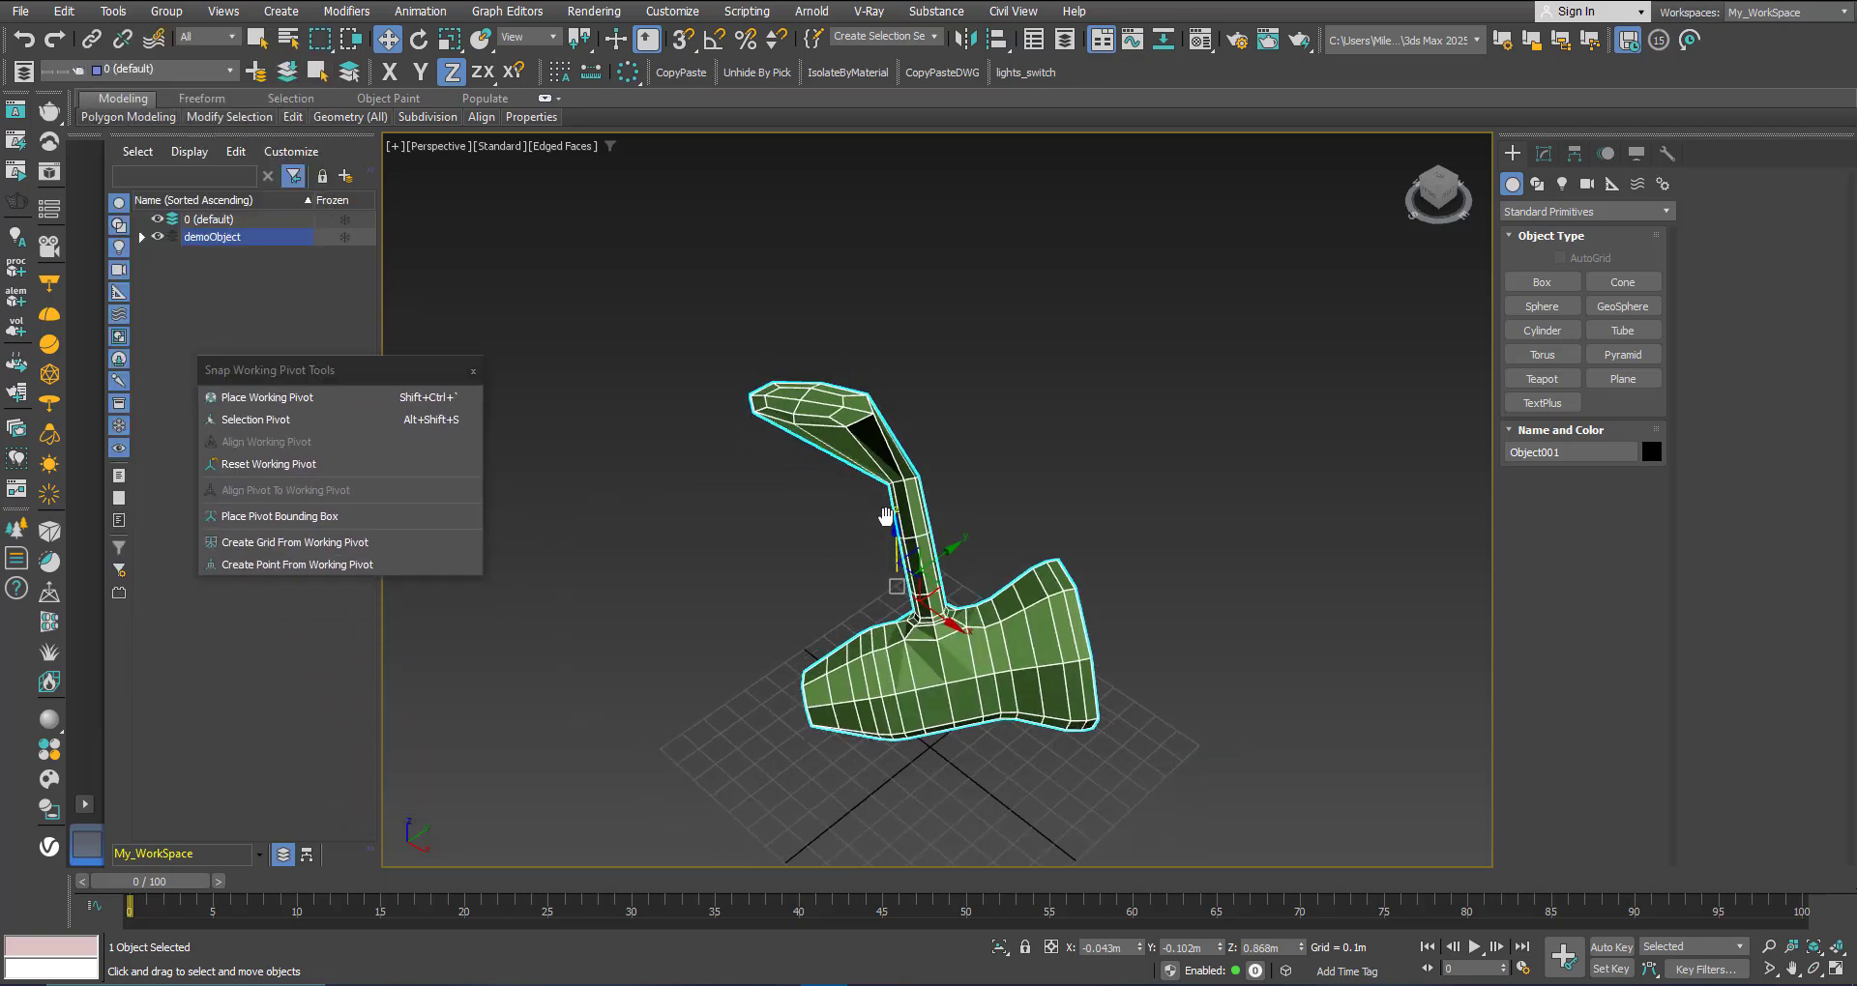
scroll(811, 435, "up", 4)
middle_click_drag(750, 359, 762, 414)
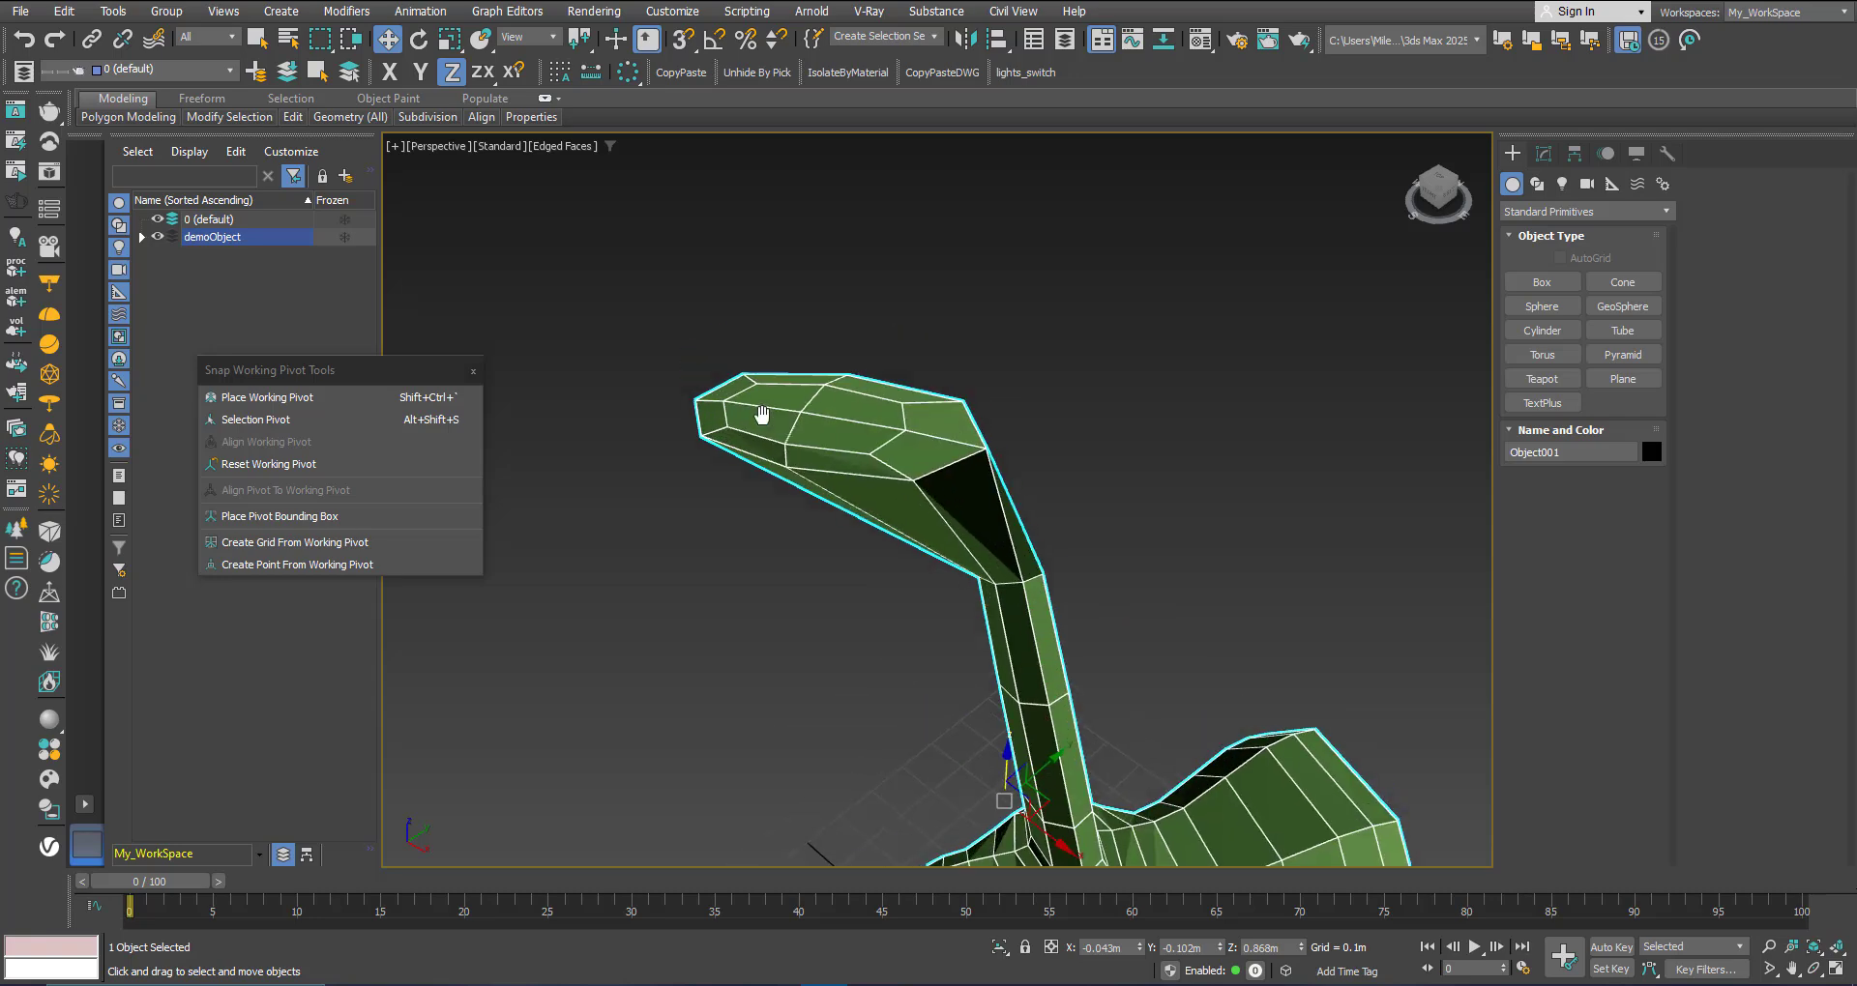
scroll(739, 373, "up", 4)
scroll(759, 416, "down", 2)
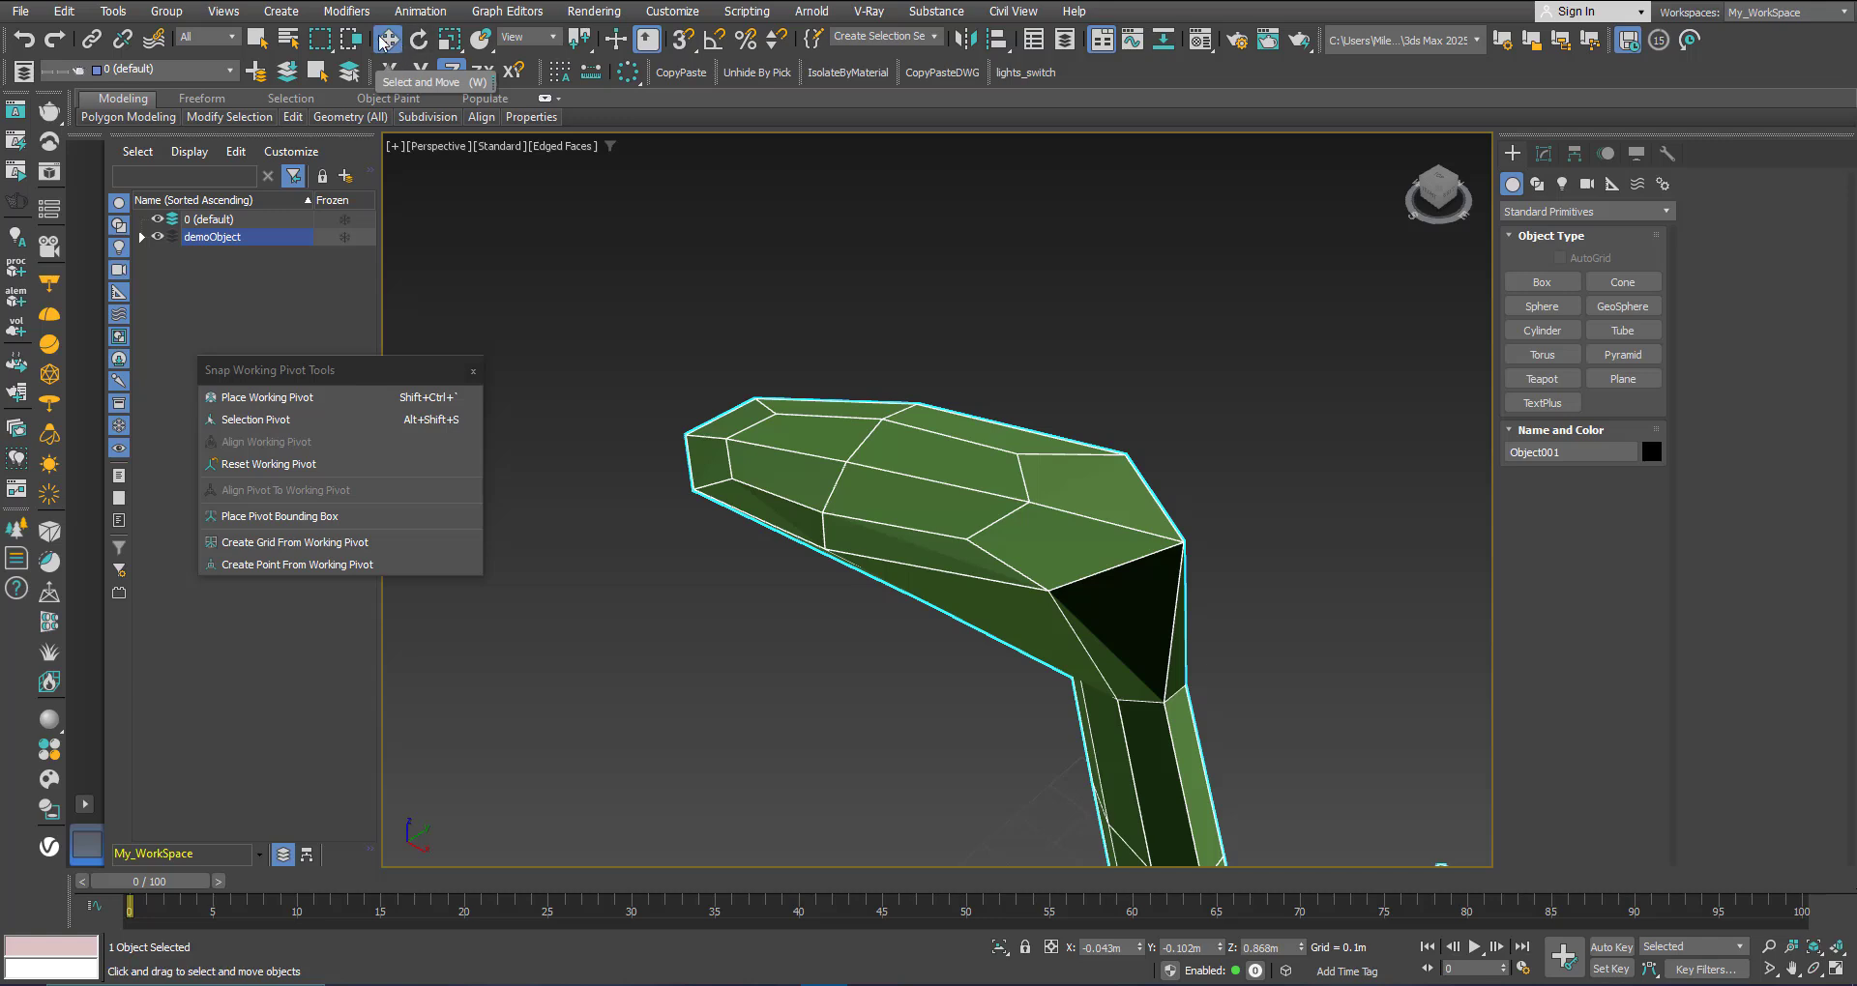
middle_click_drag(795, 447, 737, 428)
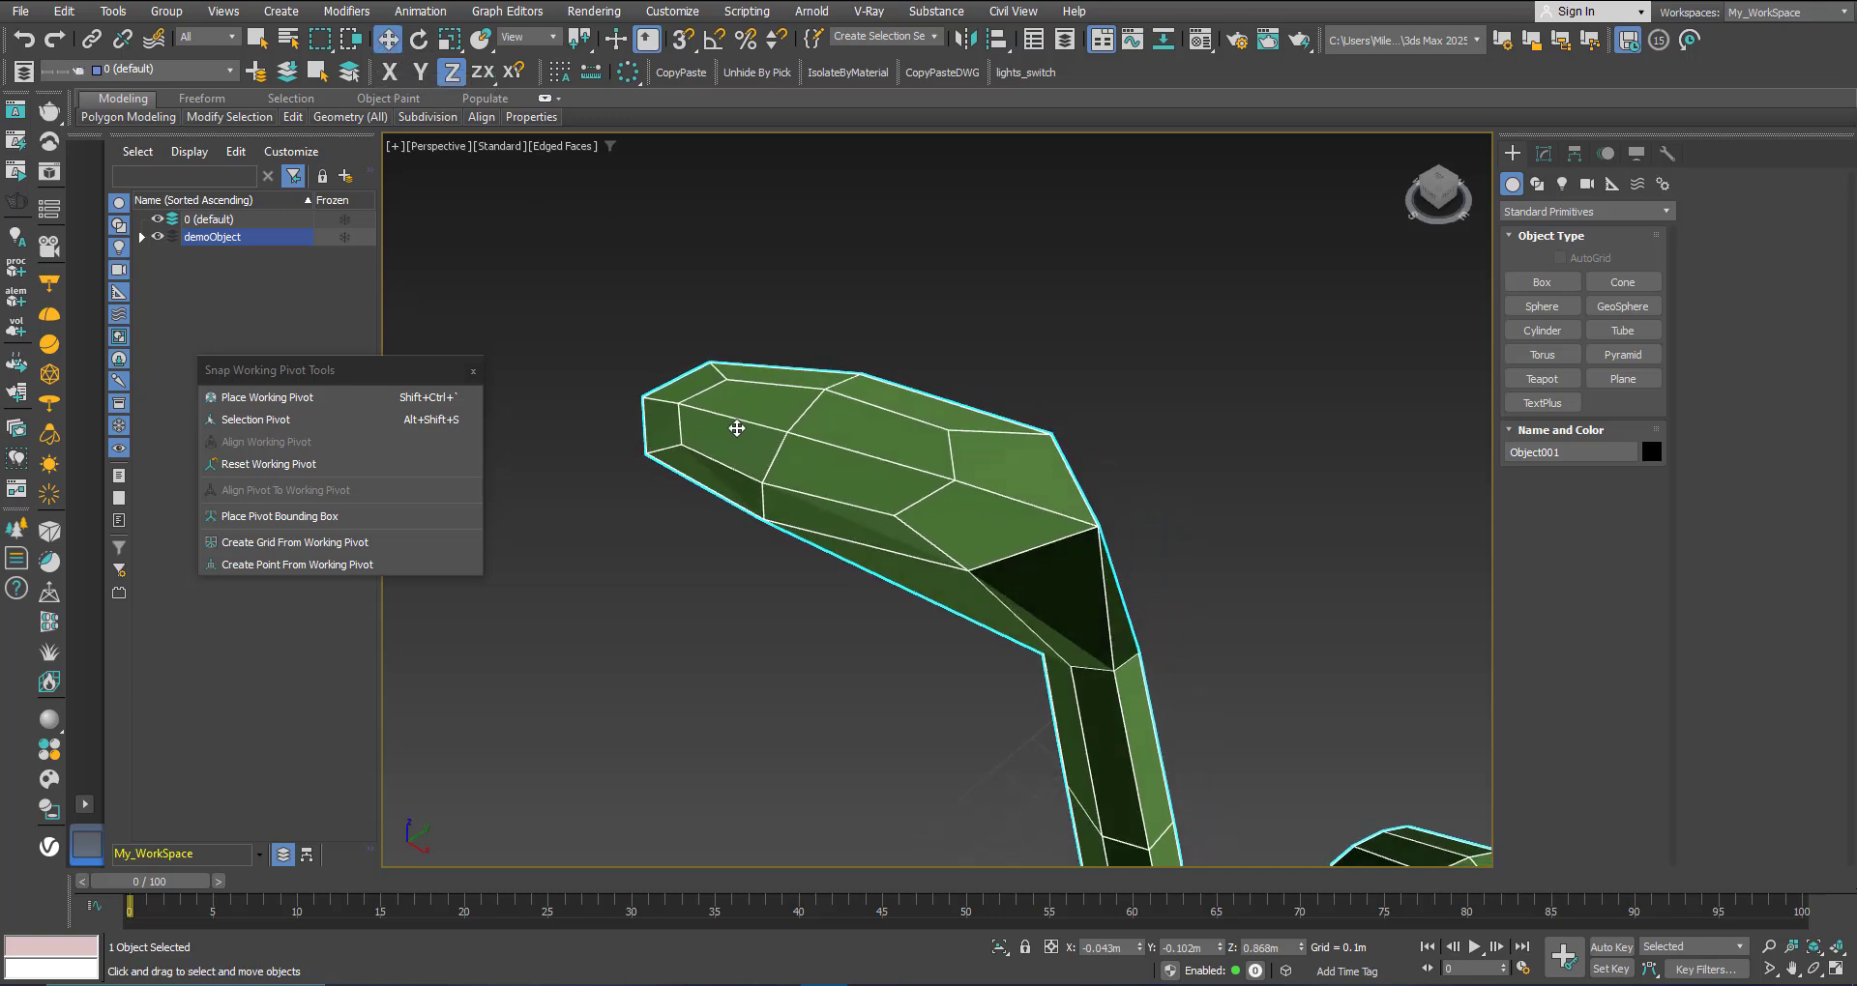
left_click(244, 418)
left_click(280, 399)
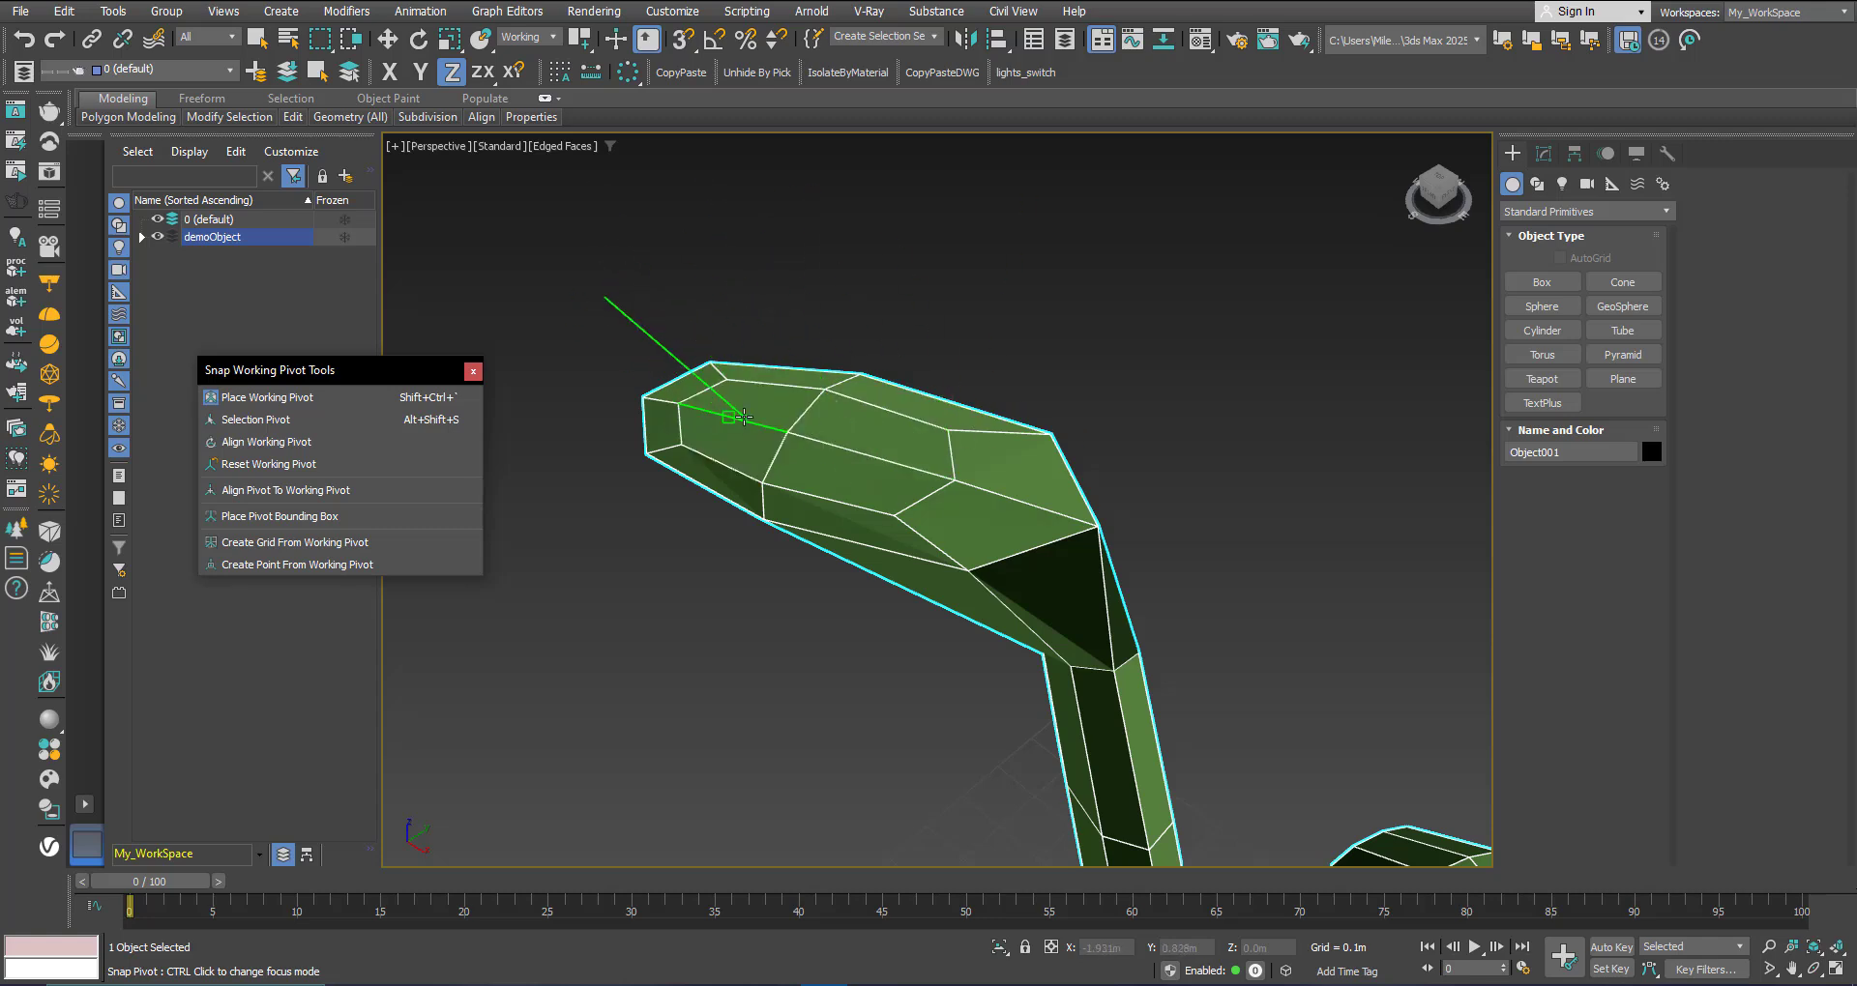
middle_click_drag(730, 406, 775, 424, "alt")
scroll(745, 410, "up", 3)
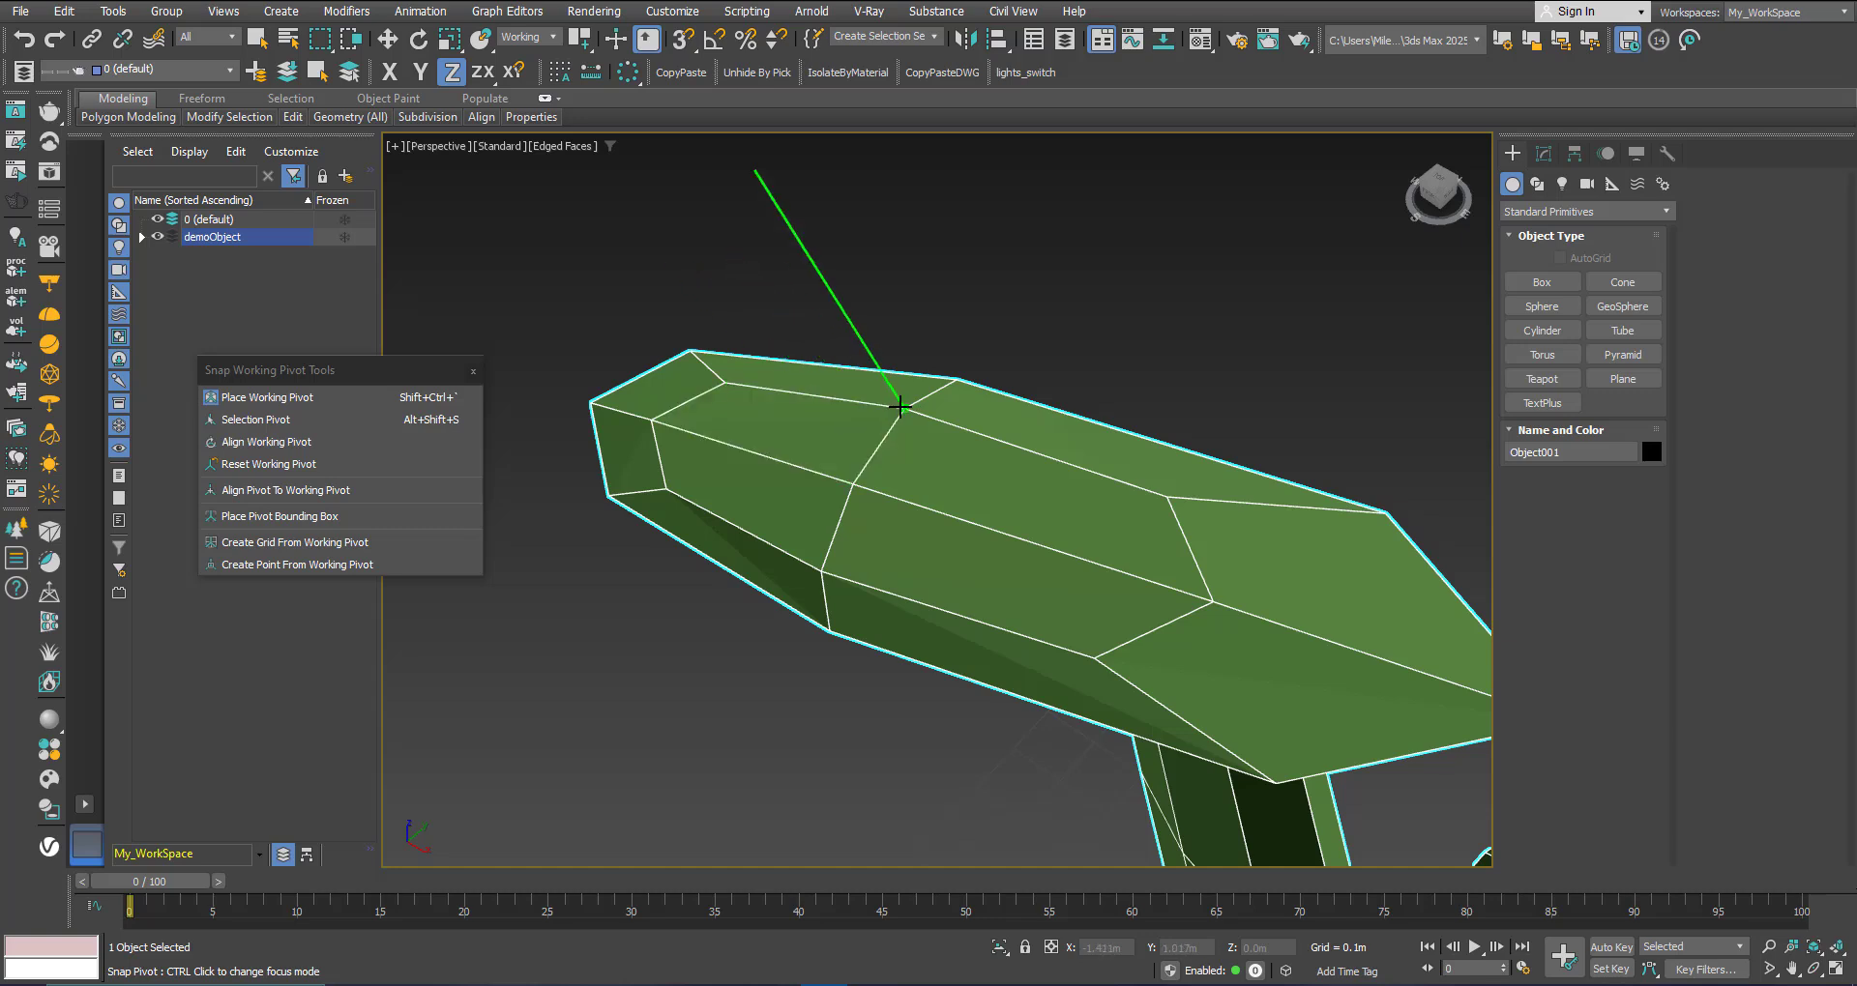
left_click(774, 422)
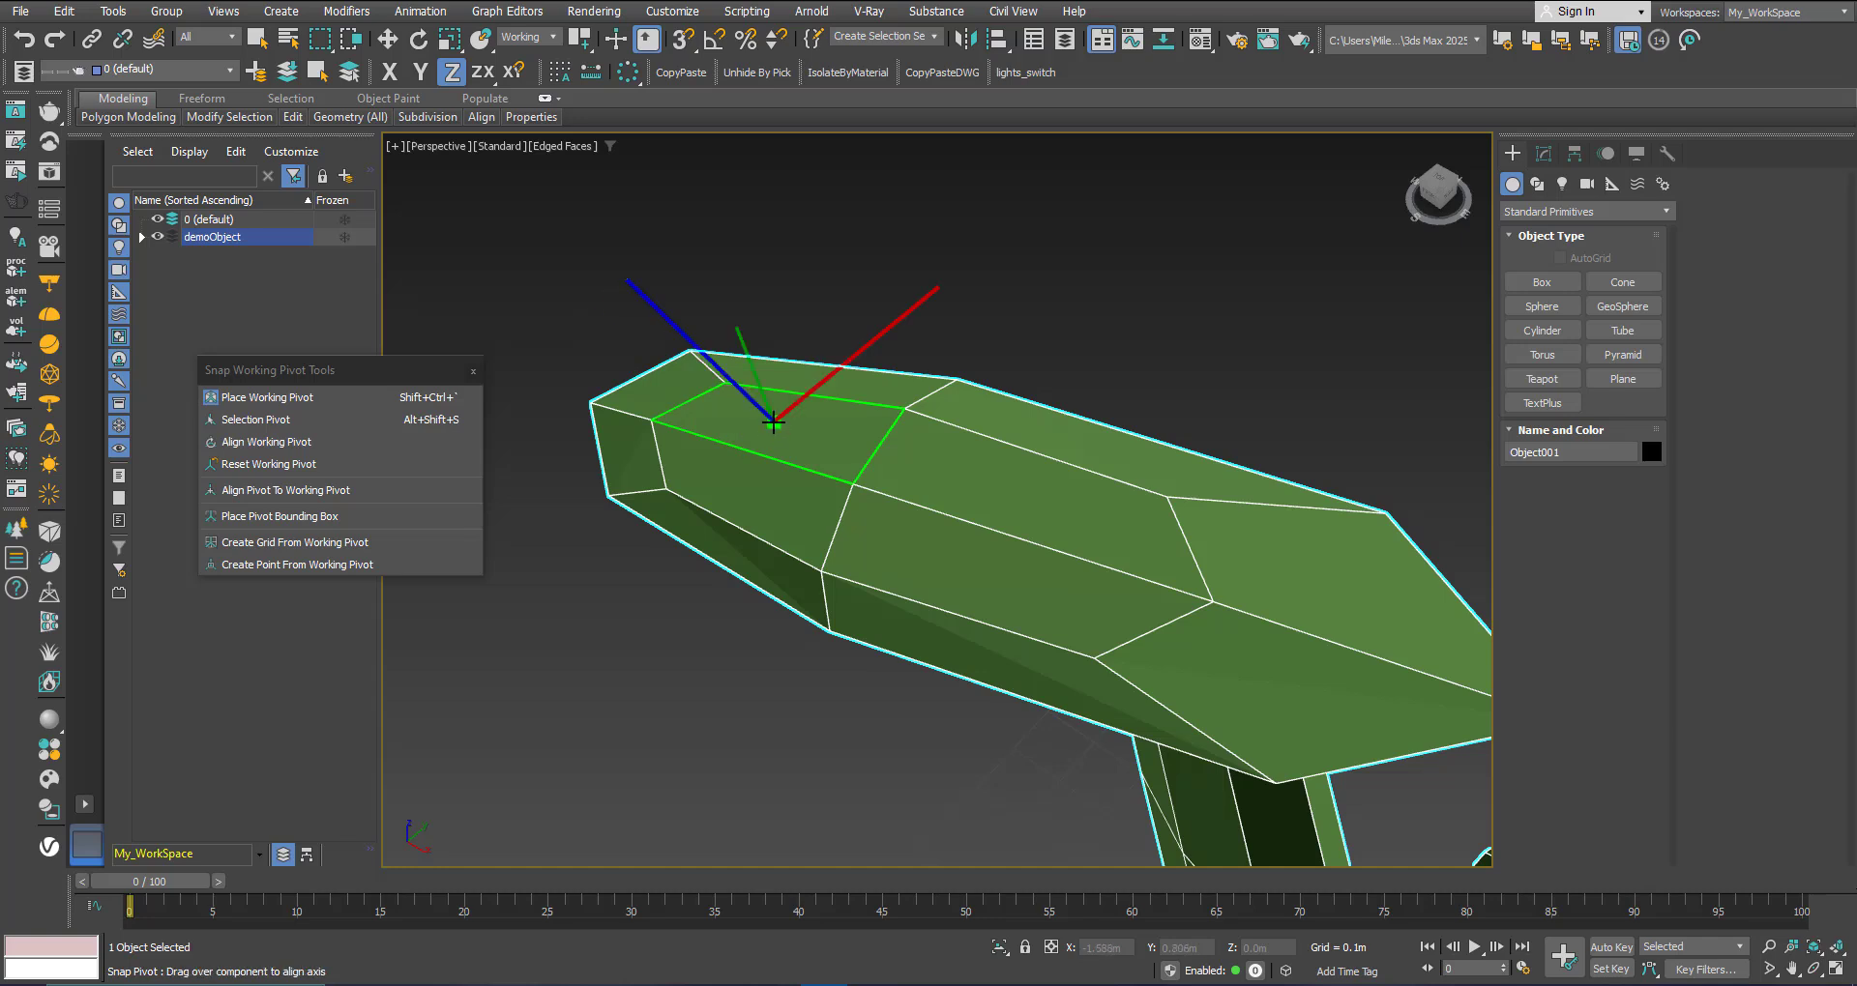
left_click_drag(774, 421, 803, 390)
left_click_drag(804, 390, 804, 390)
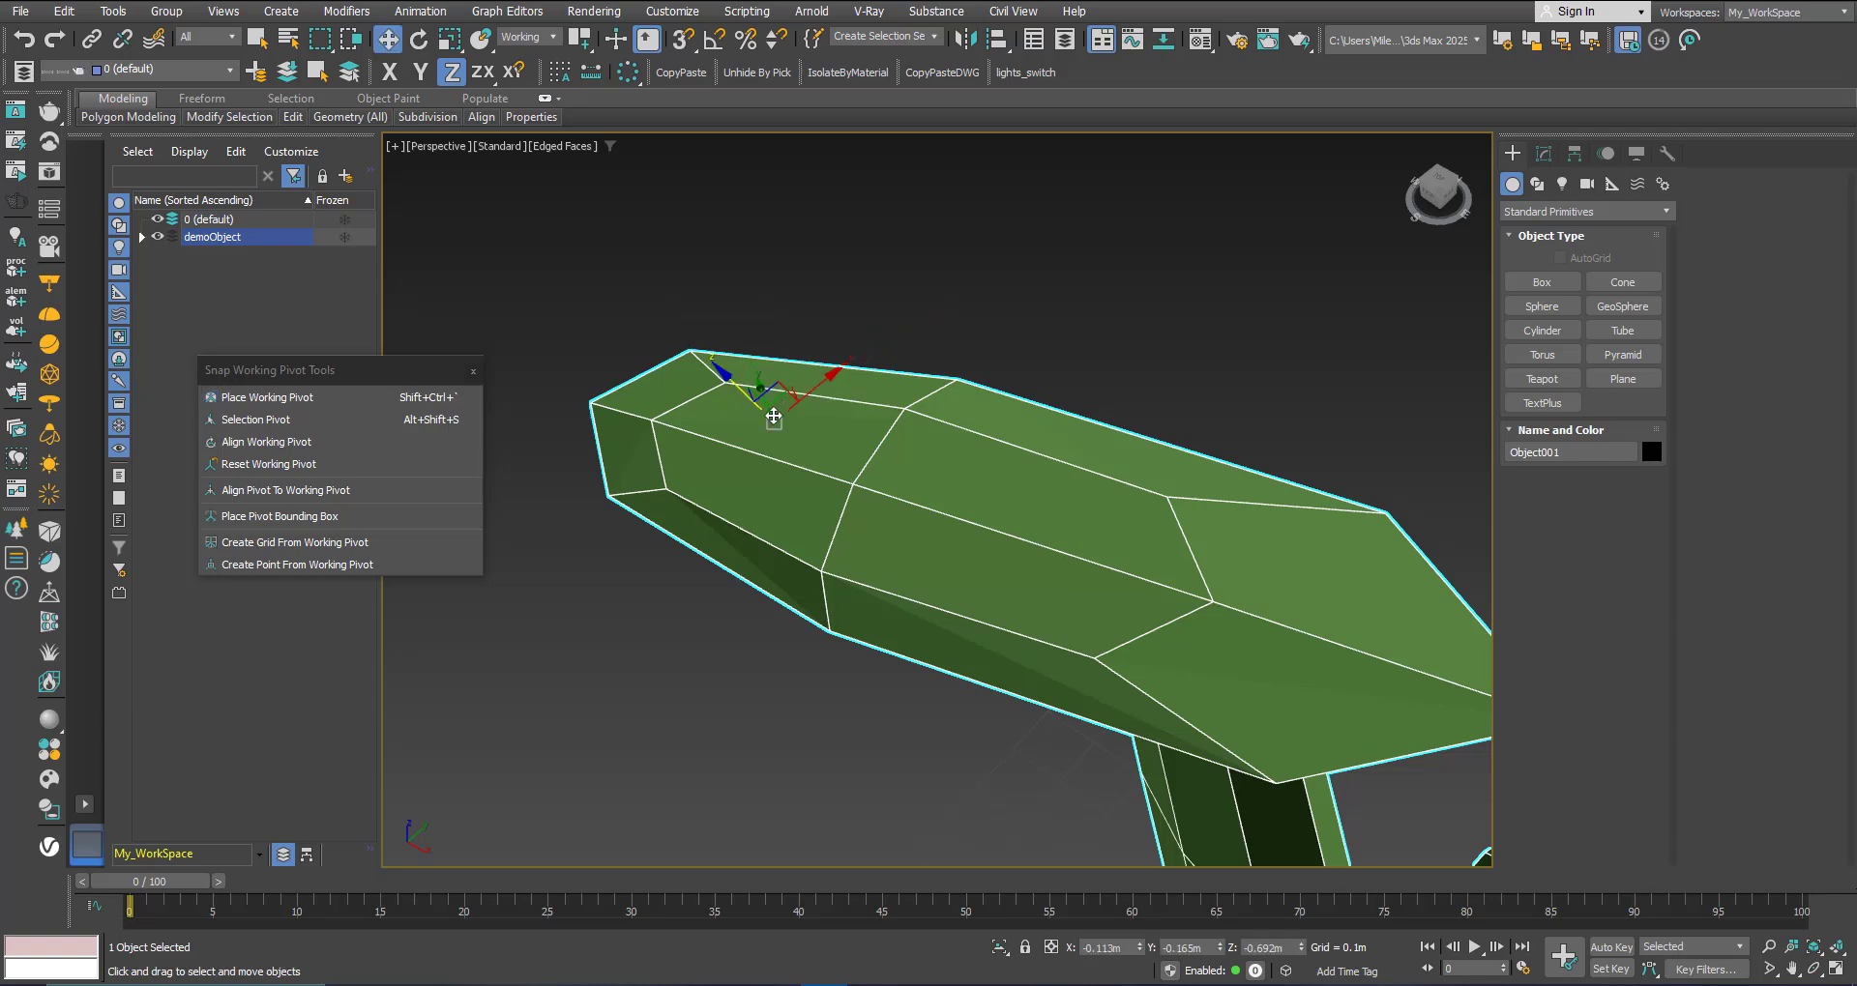
Step: Try moving the object along the working pivot's Z axis and X axis
mouse_move(773, 417)
middle_mouse_down("alt")
mouse_move(704, 397)
mouse_move(808, 415)
mouse_move(768, 434)
middle_mouse_up("alt")
scroll(782, 361, "down", 4)
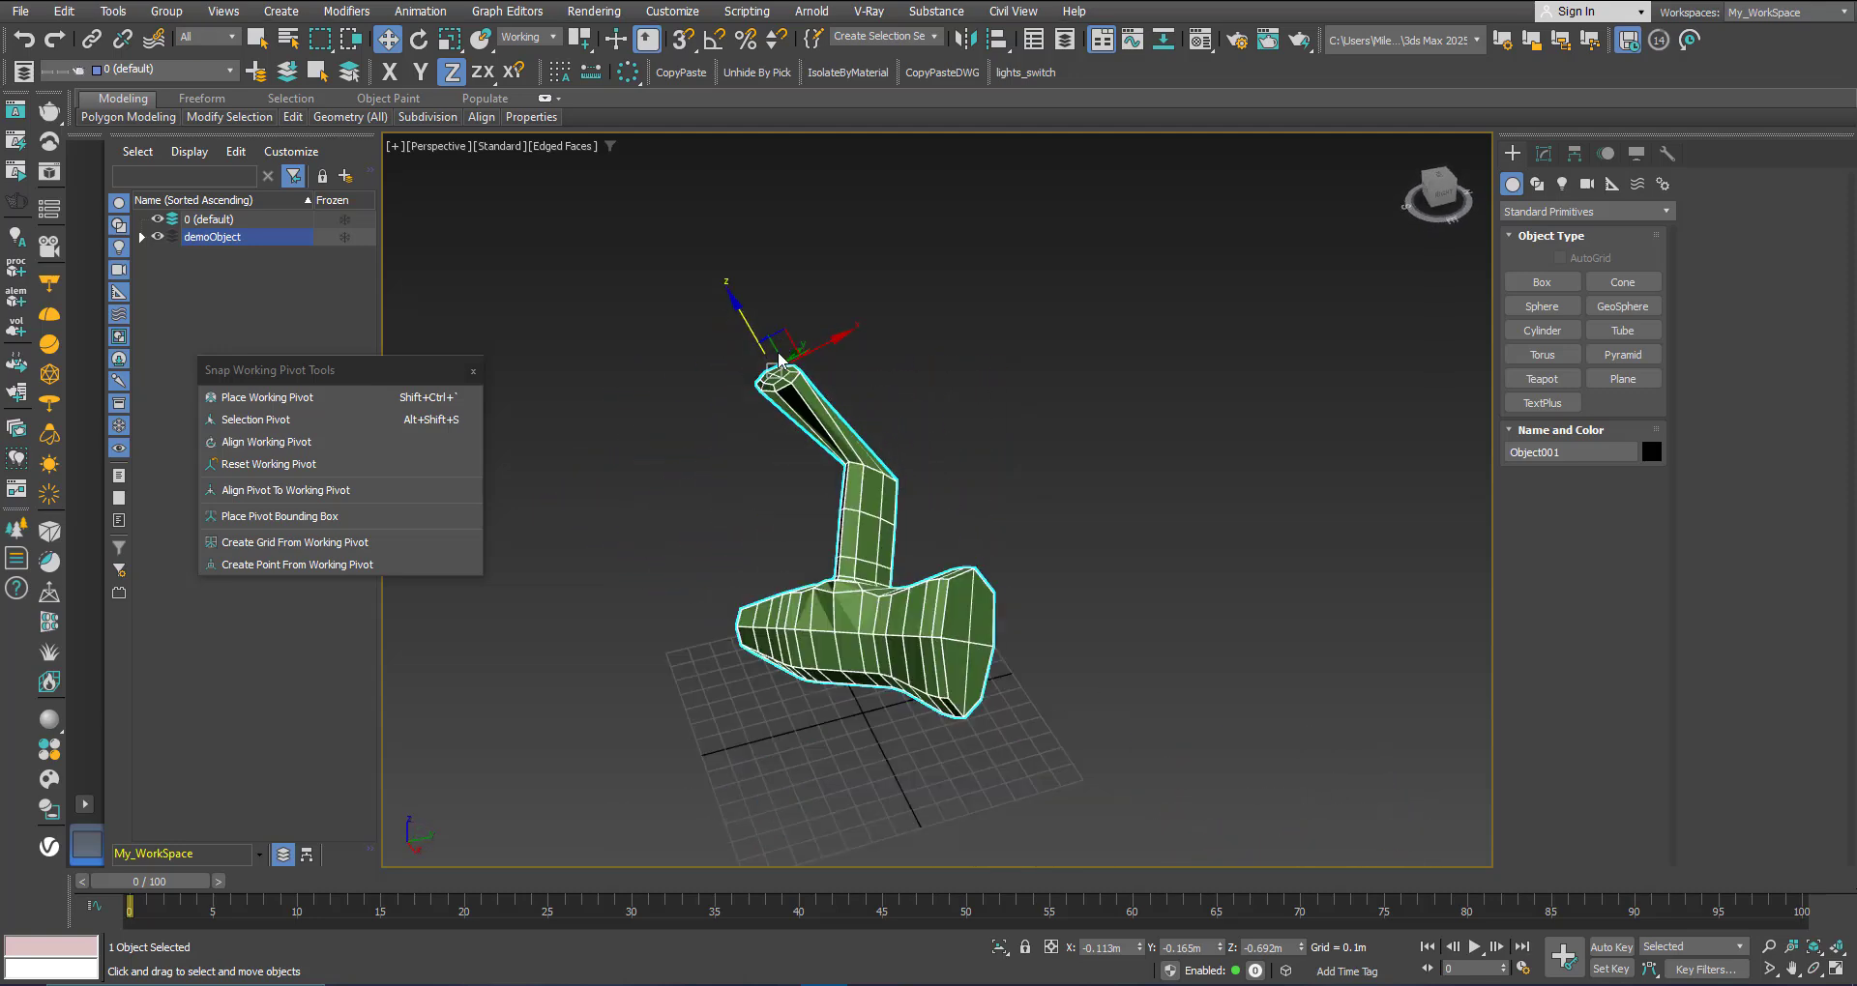
left_click_drag(743, 324, 665, 235)
right_click(665, 235)
middle_click_drag(776, 384, 948, 461, "alt")
scroll(846, 431, "up", 4)
scroll(843, 435, "up", 5)
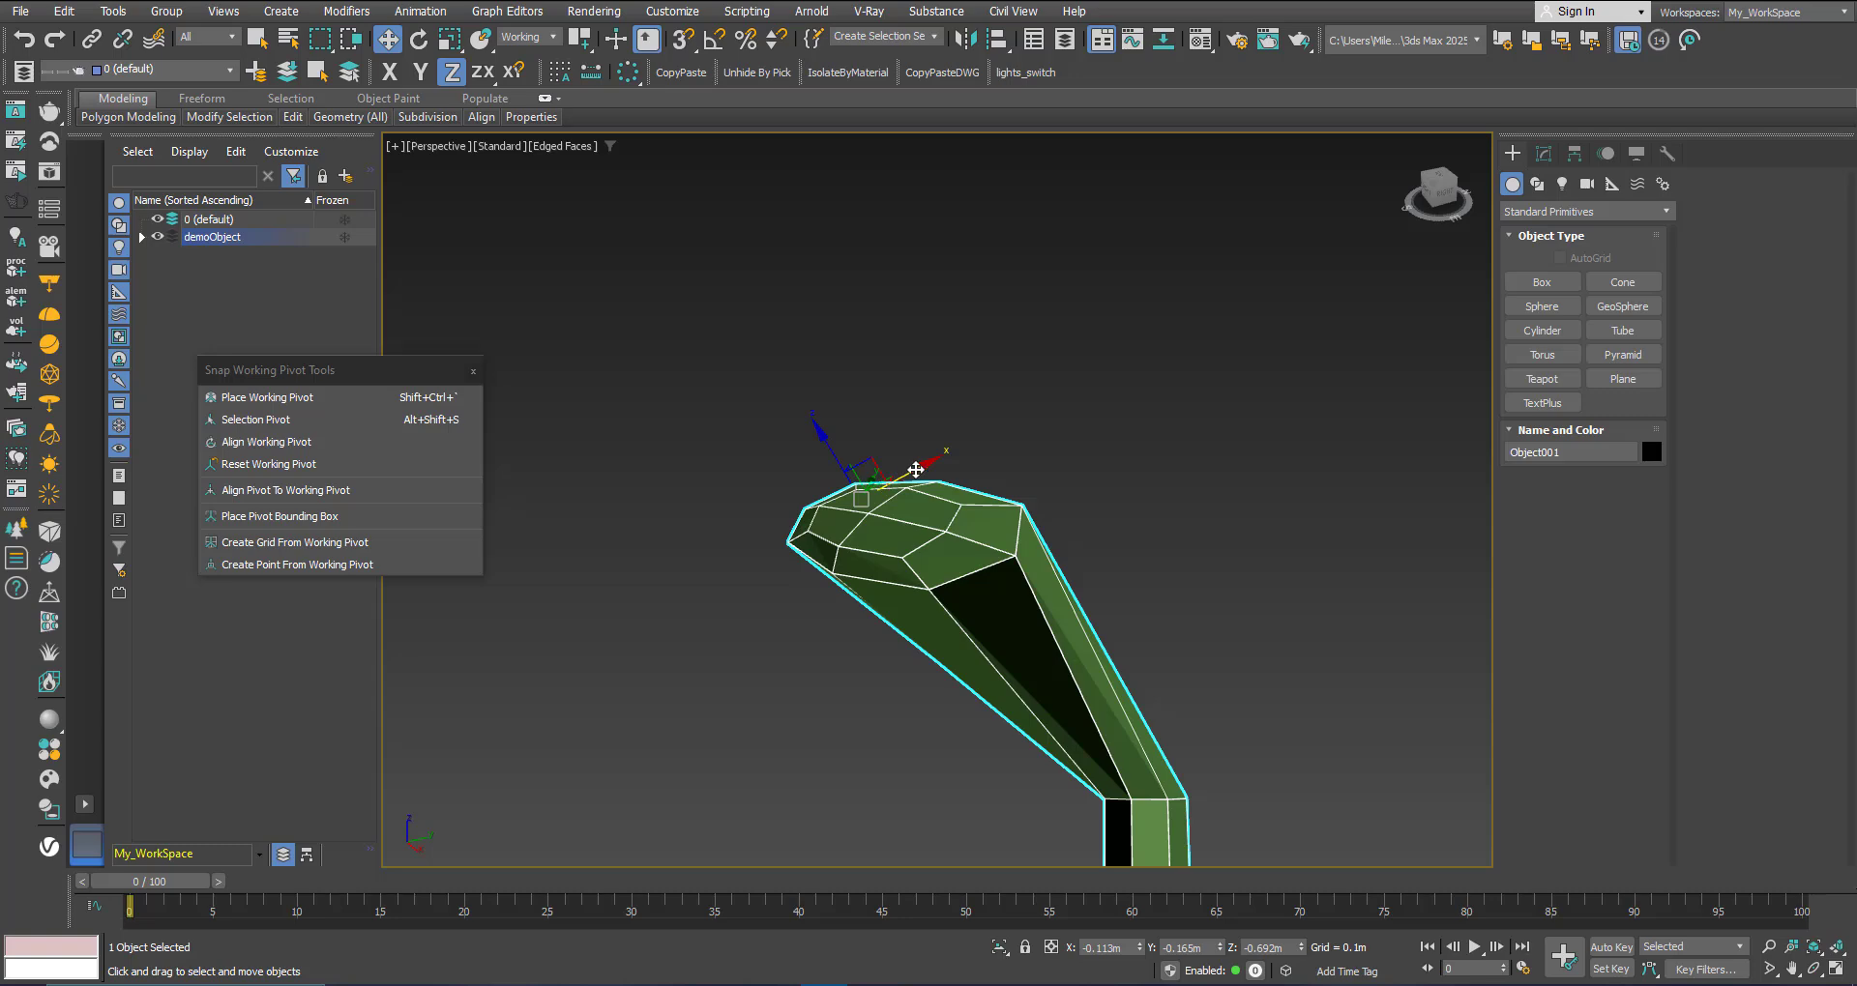
left_click_drag(915, 470, 774, 549)
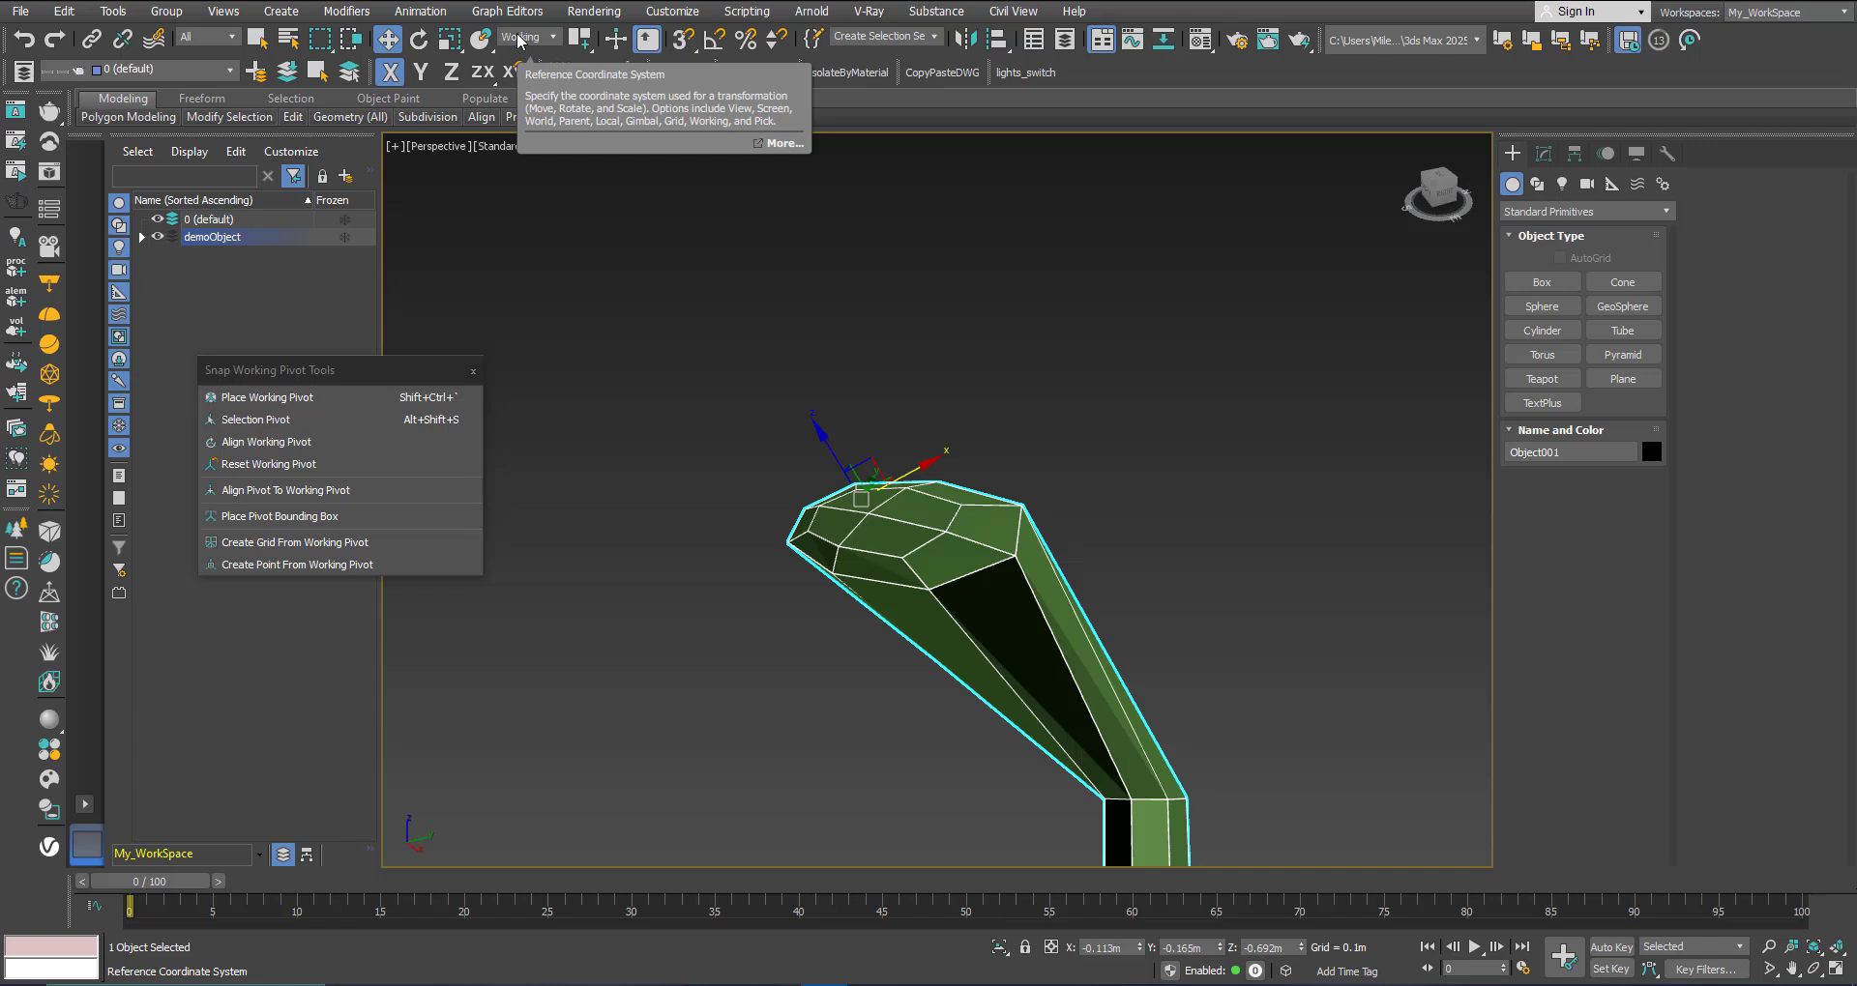
Step: Set the reference coordinate system of the Rotate tool to Working
key("e")
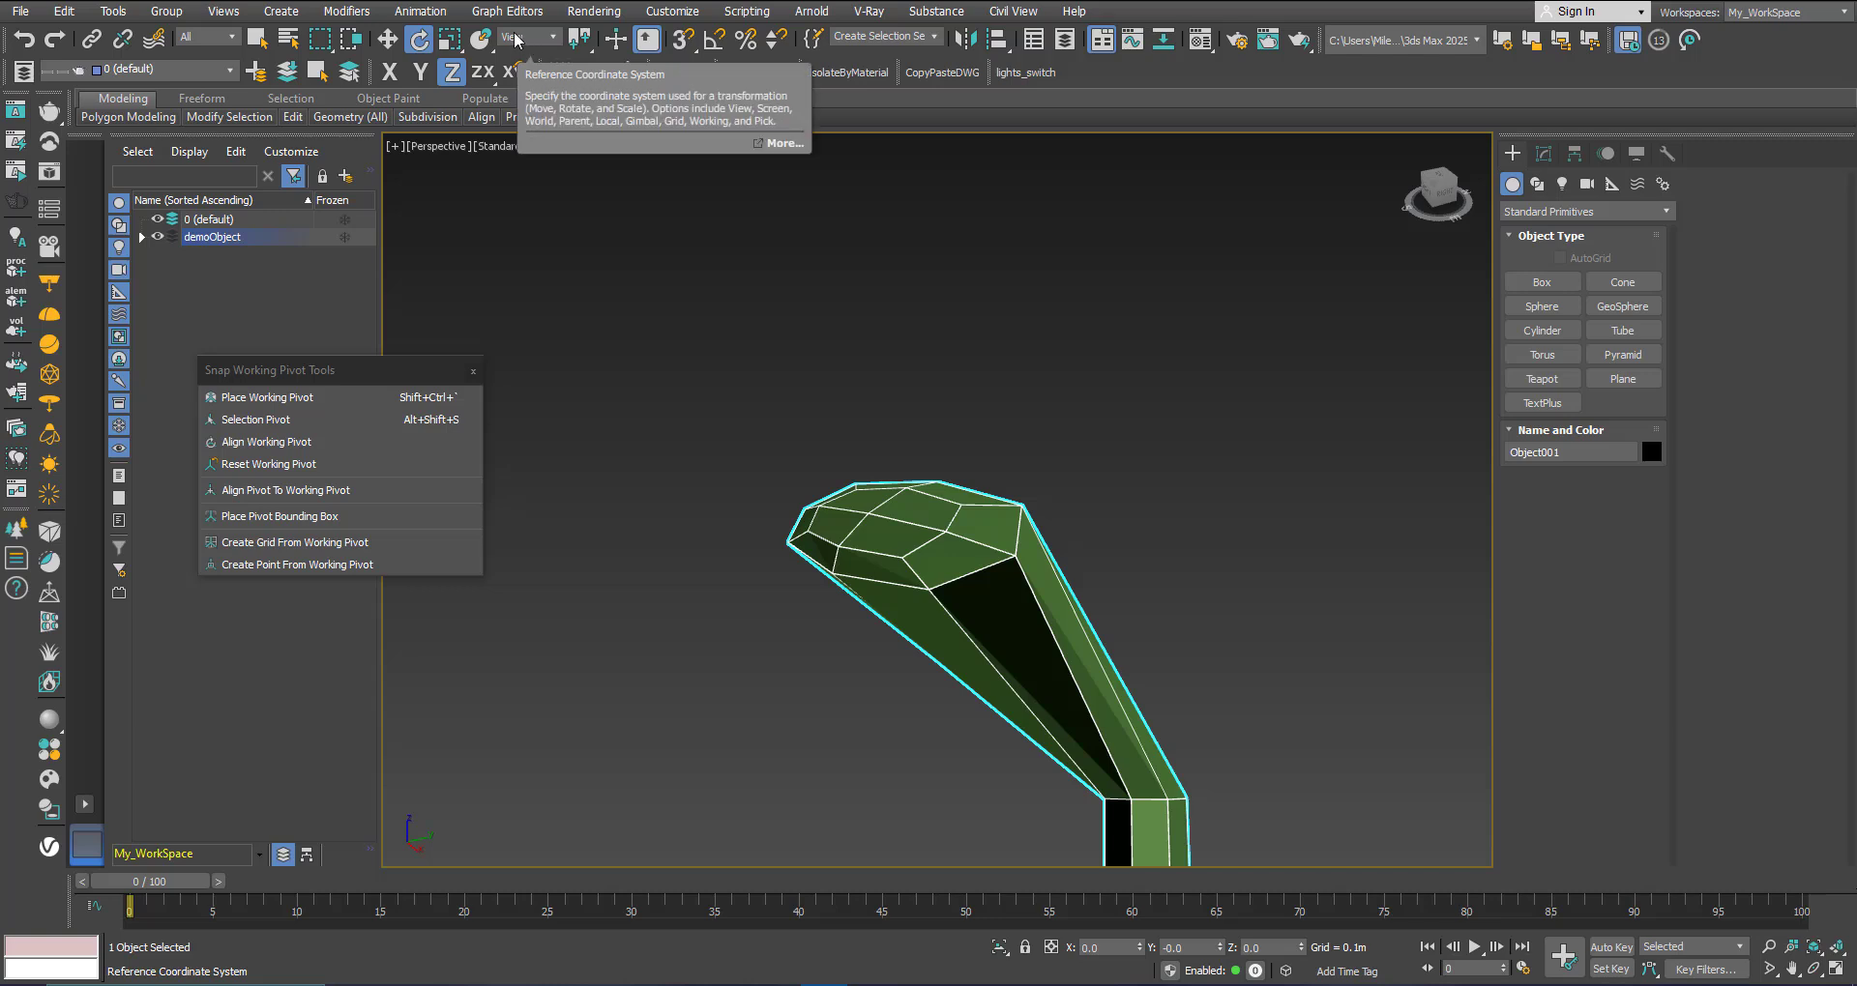
left_click(387, 40)
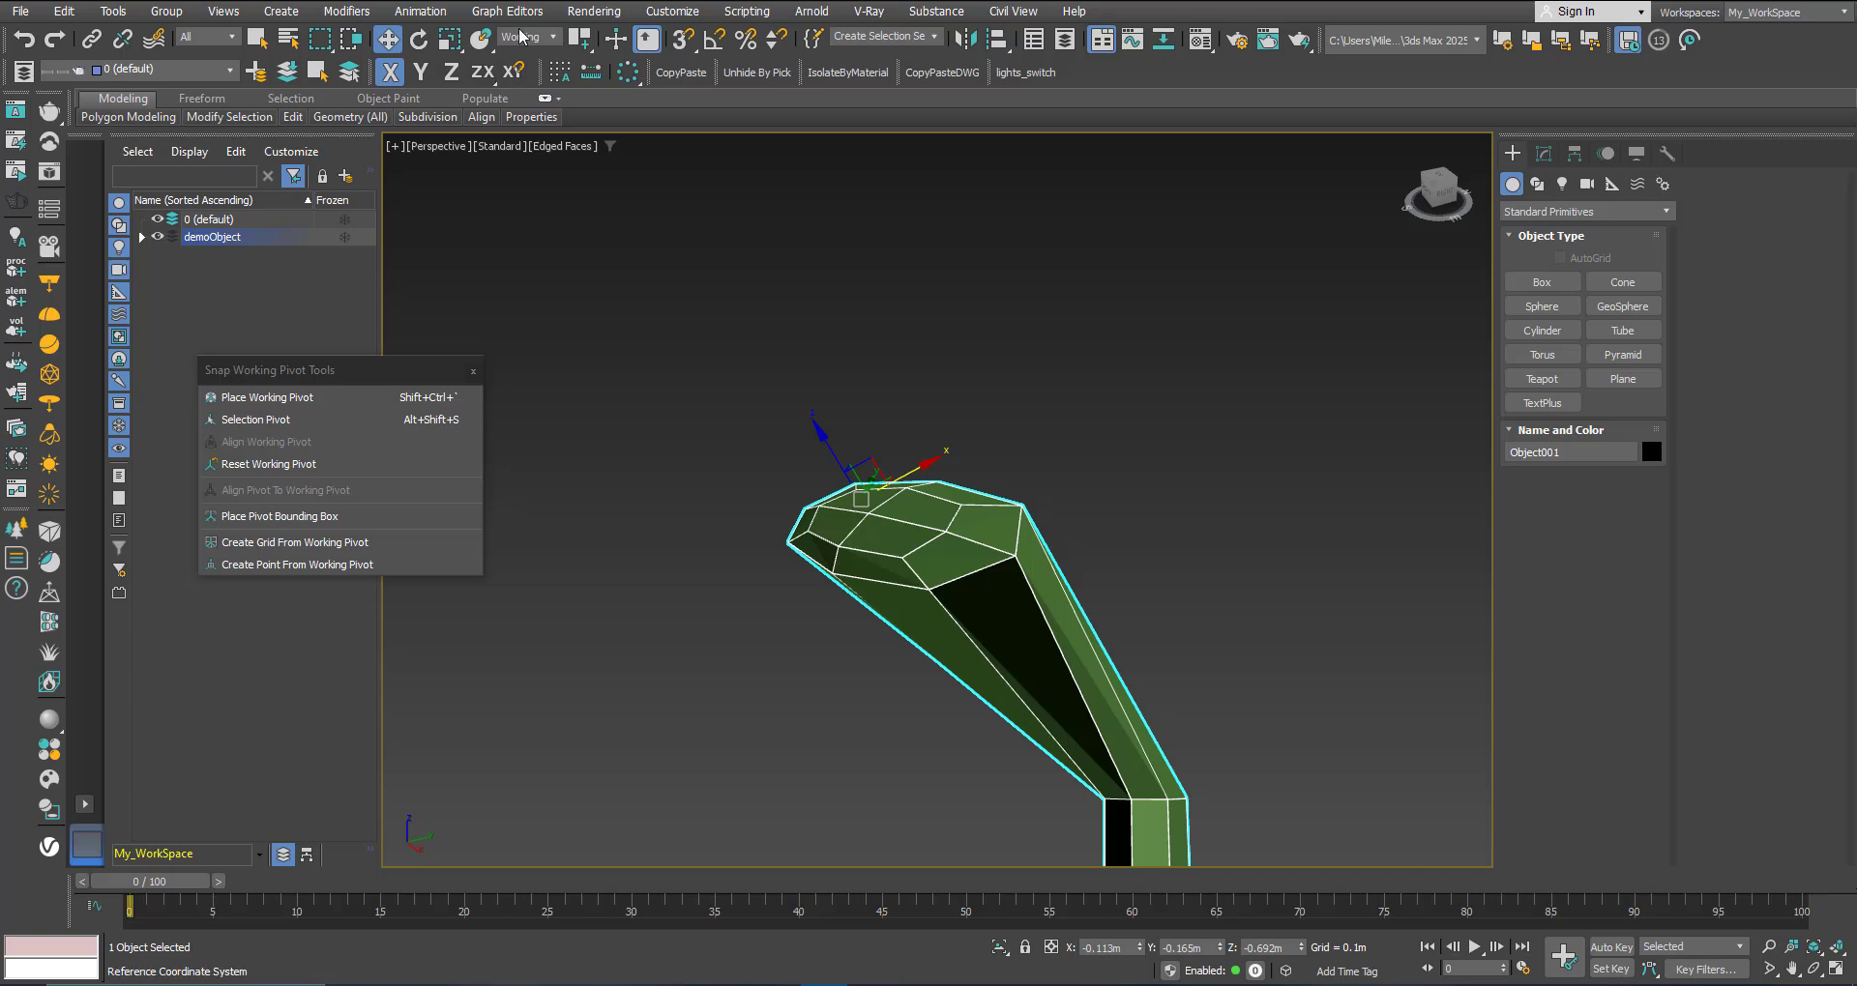
left_click(417, 41)
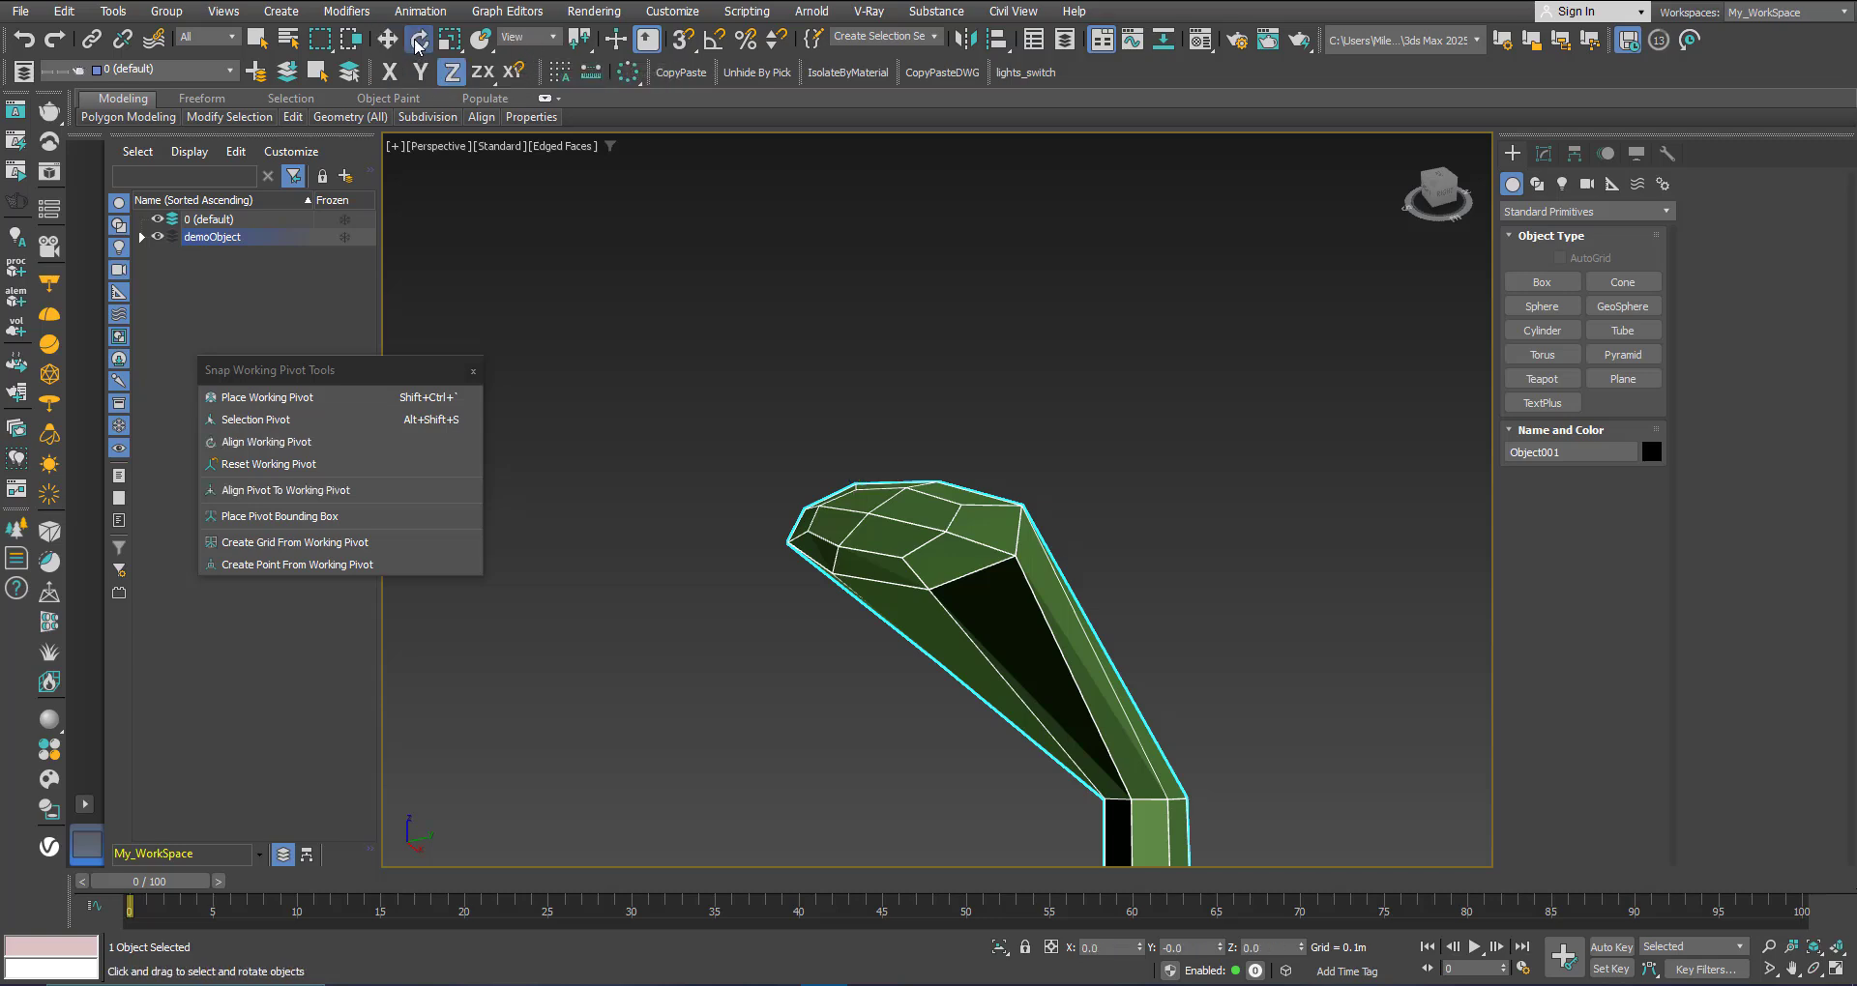
left_click(543, 41)
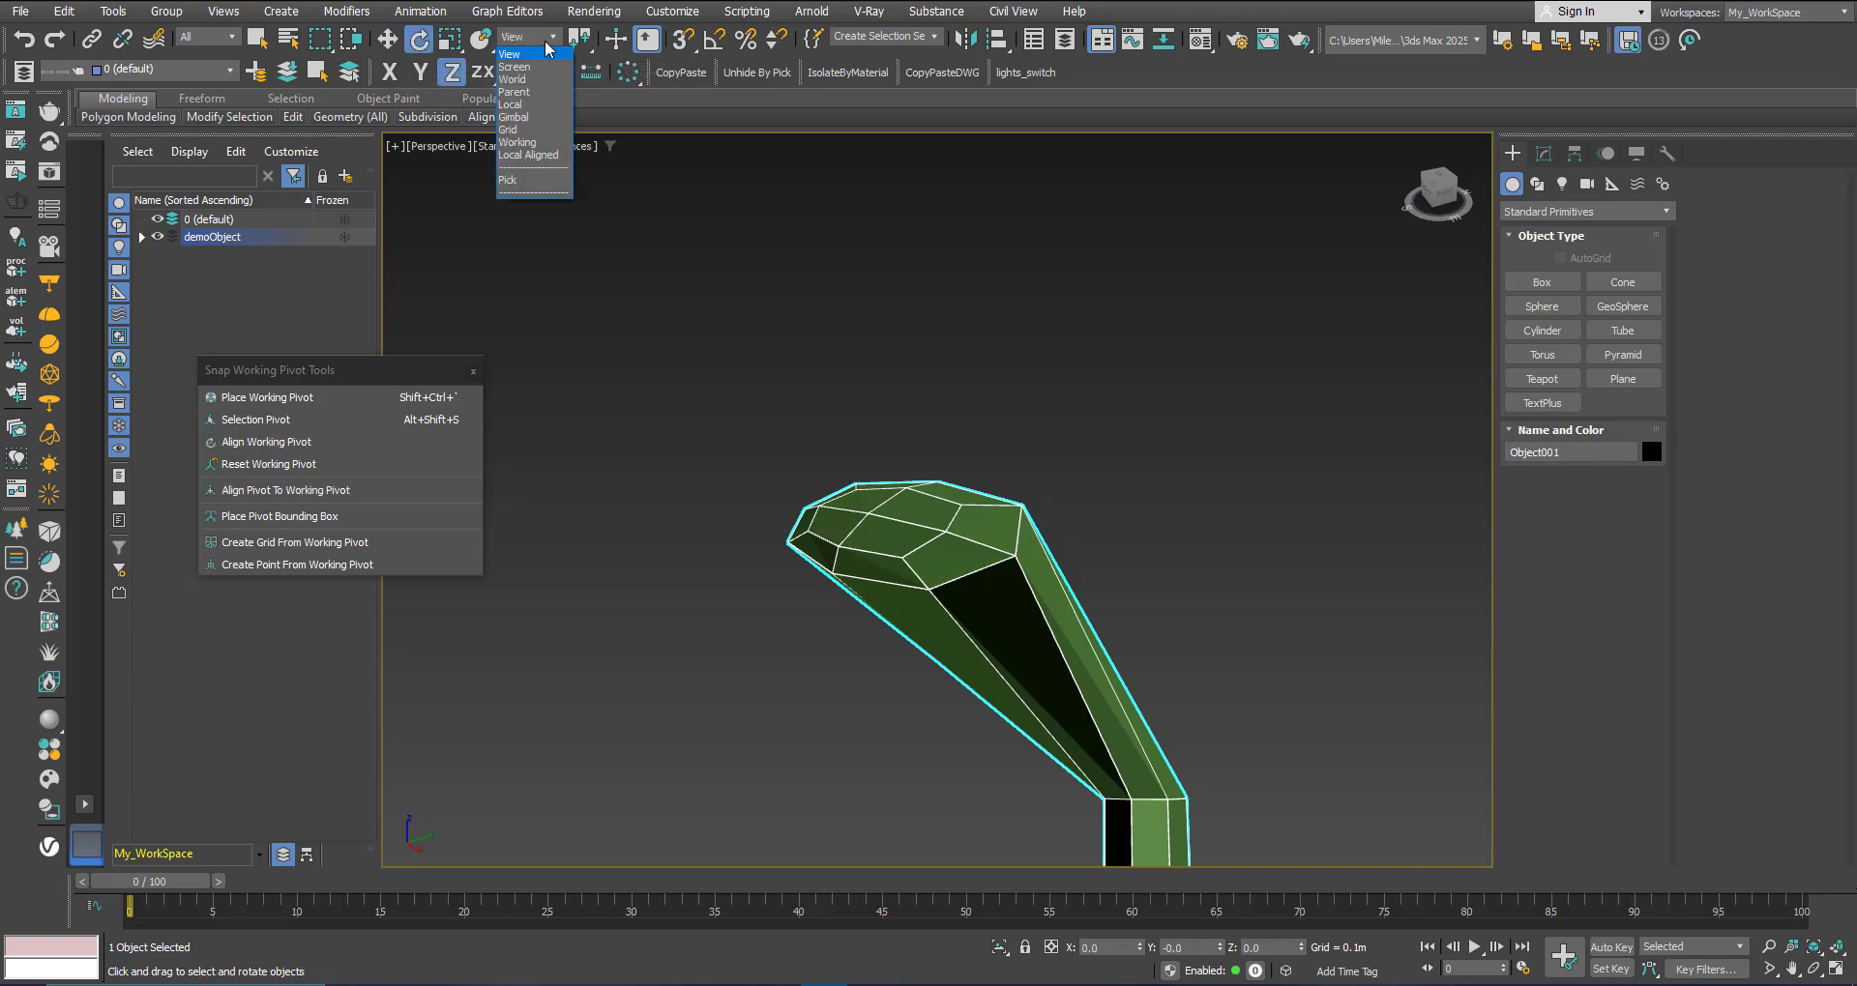
left_click(521, 142)
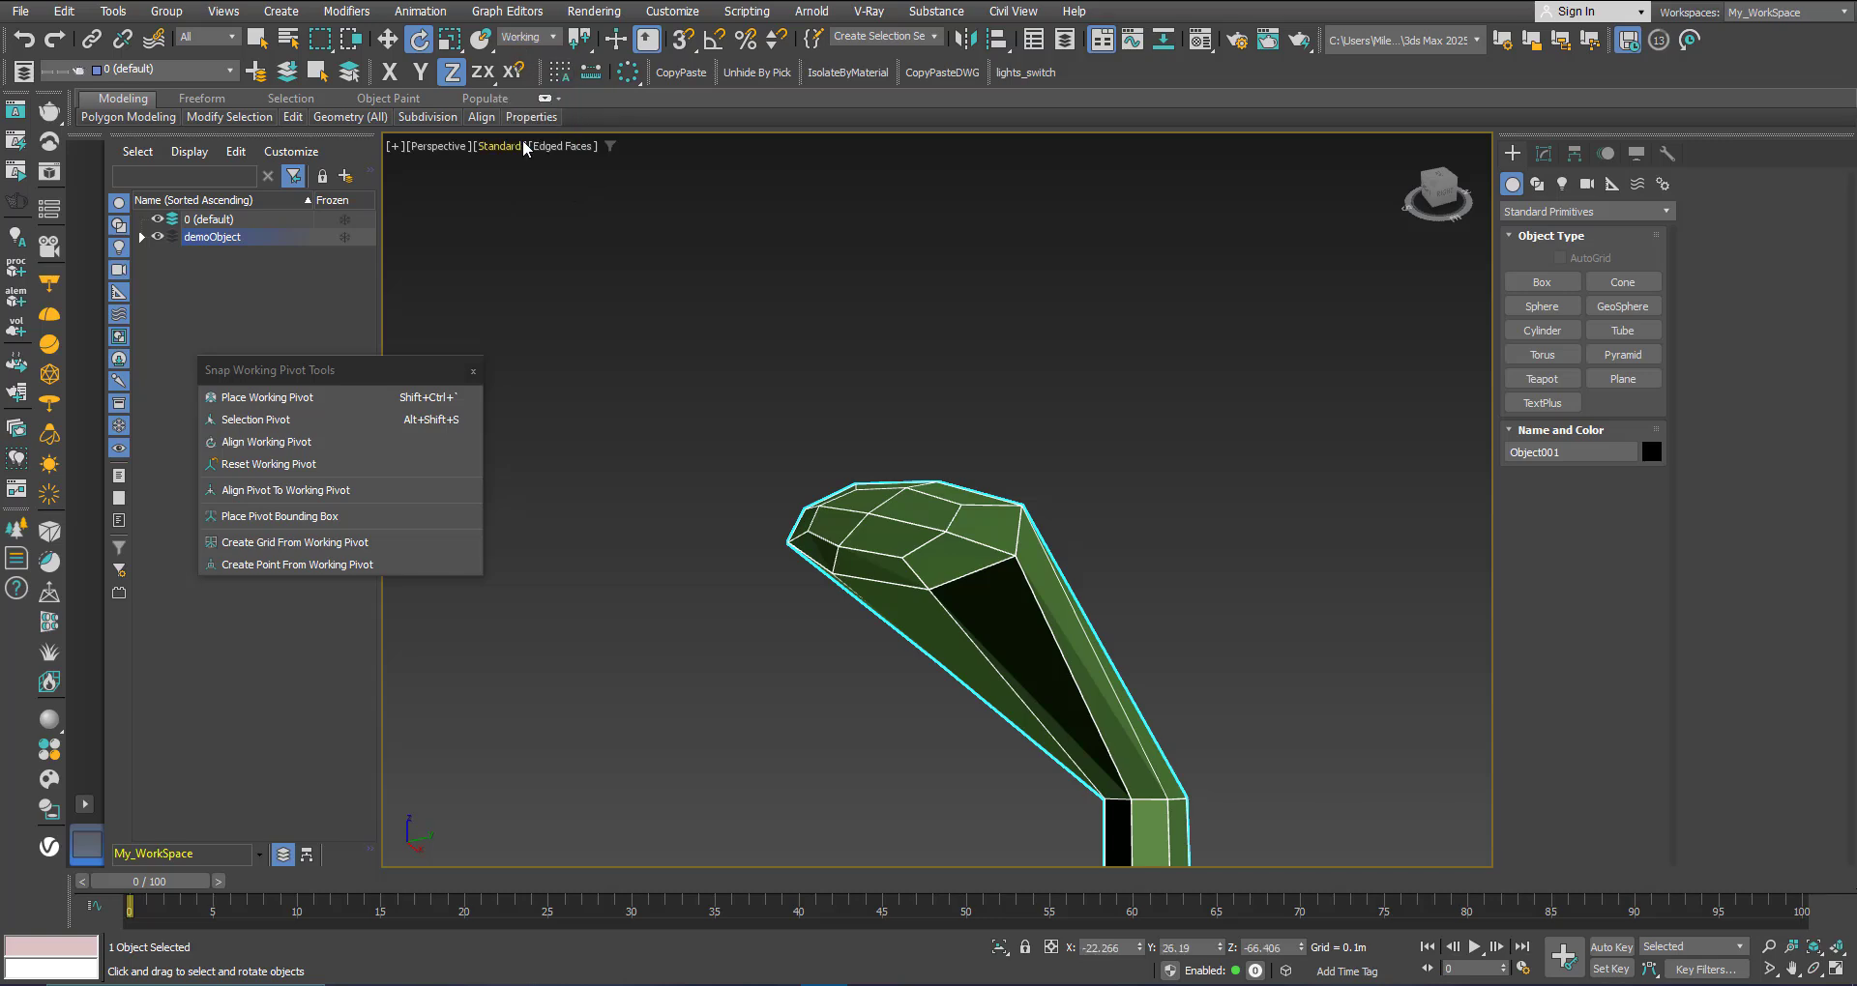
Step: Switch the rotation centre to Use Transform Coordinate Center
left_click_drag(841, 498, 870, 453)
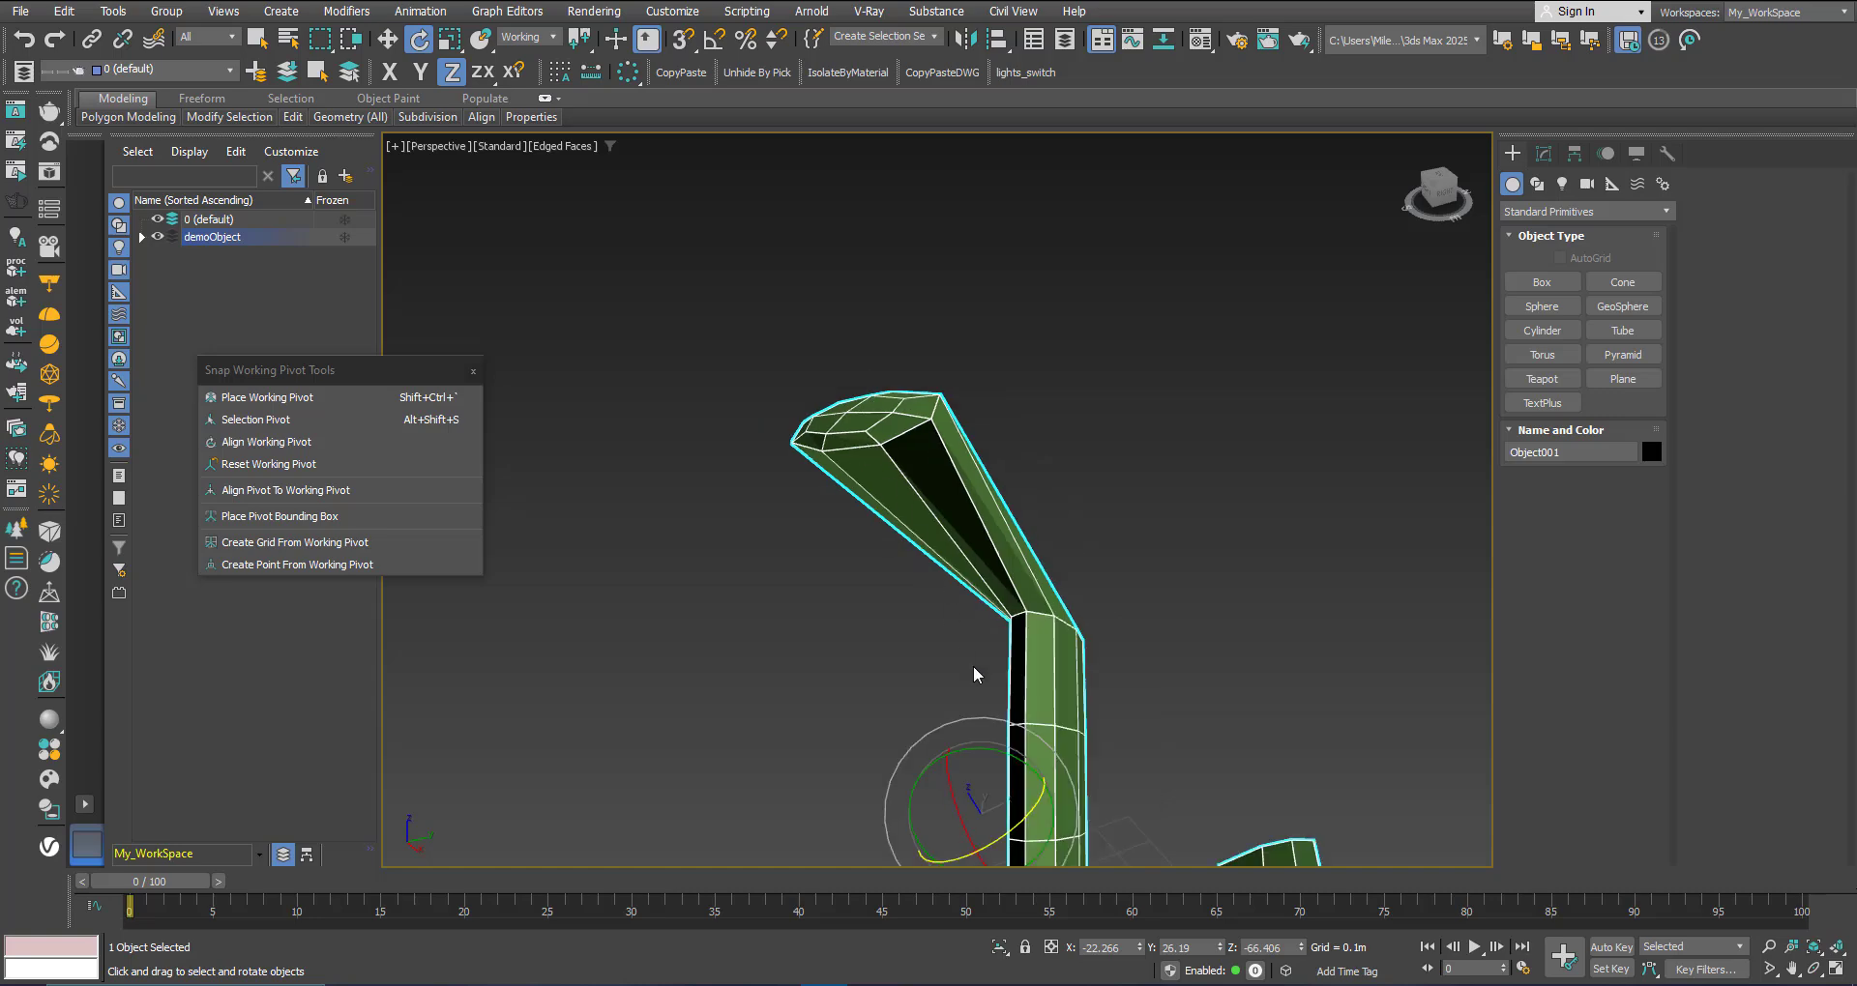
middle_click_drag(1004, 688, 915, 548)
mouse_move(915, 547)
middle_mouse_down("alt")
mouse_move(897, 573)
mouse_move(922, 578)
middle_mouse_up("alt")
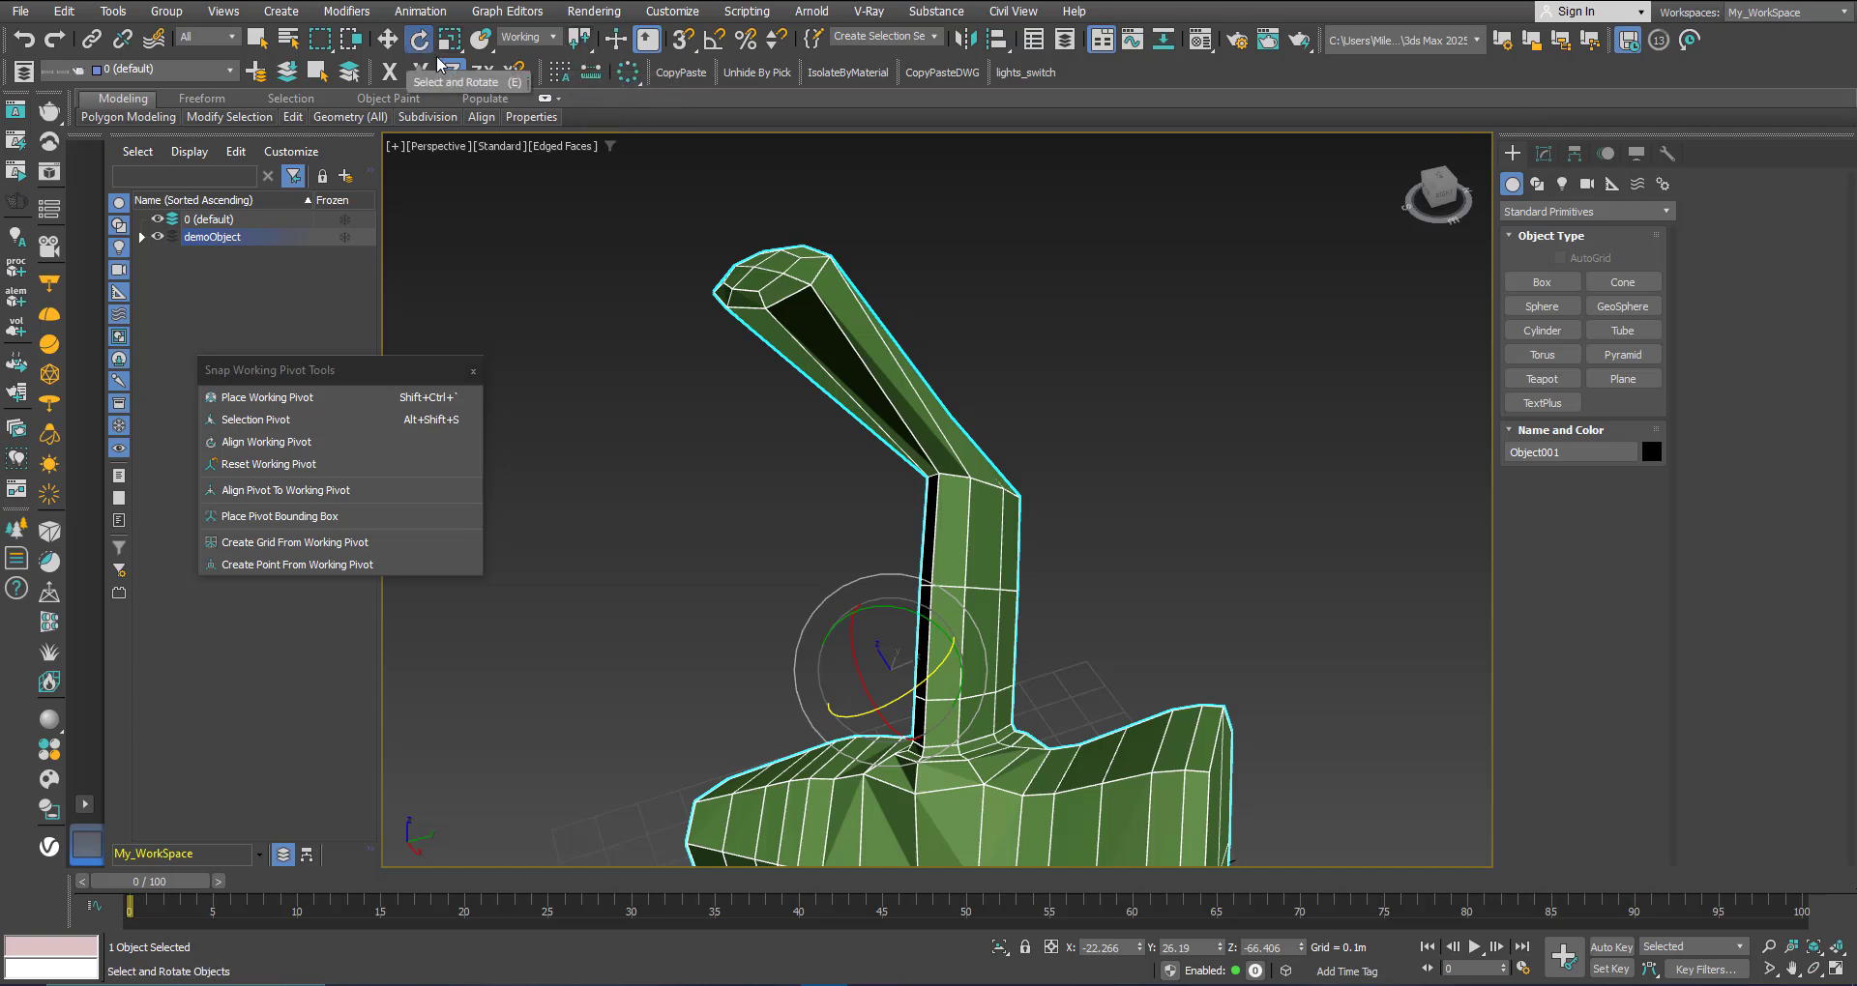
left_click_drag(579, 39, 584, 141)
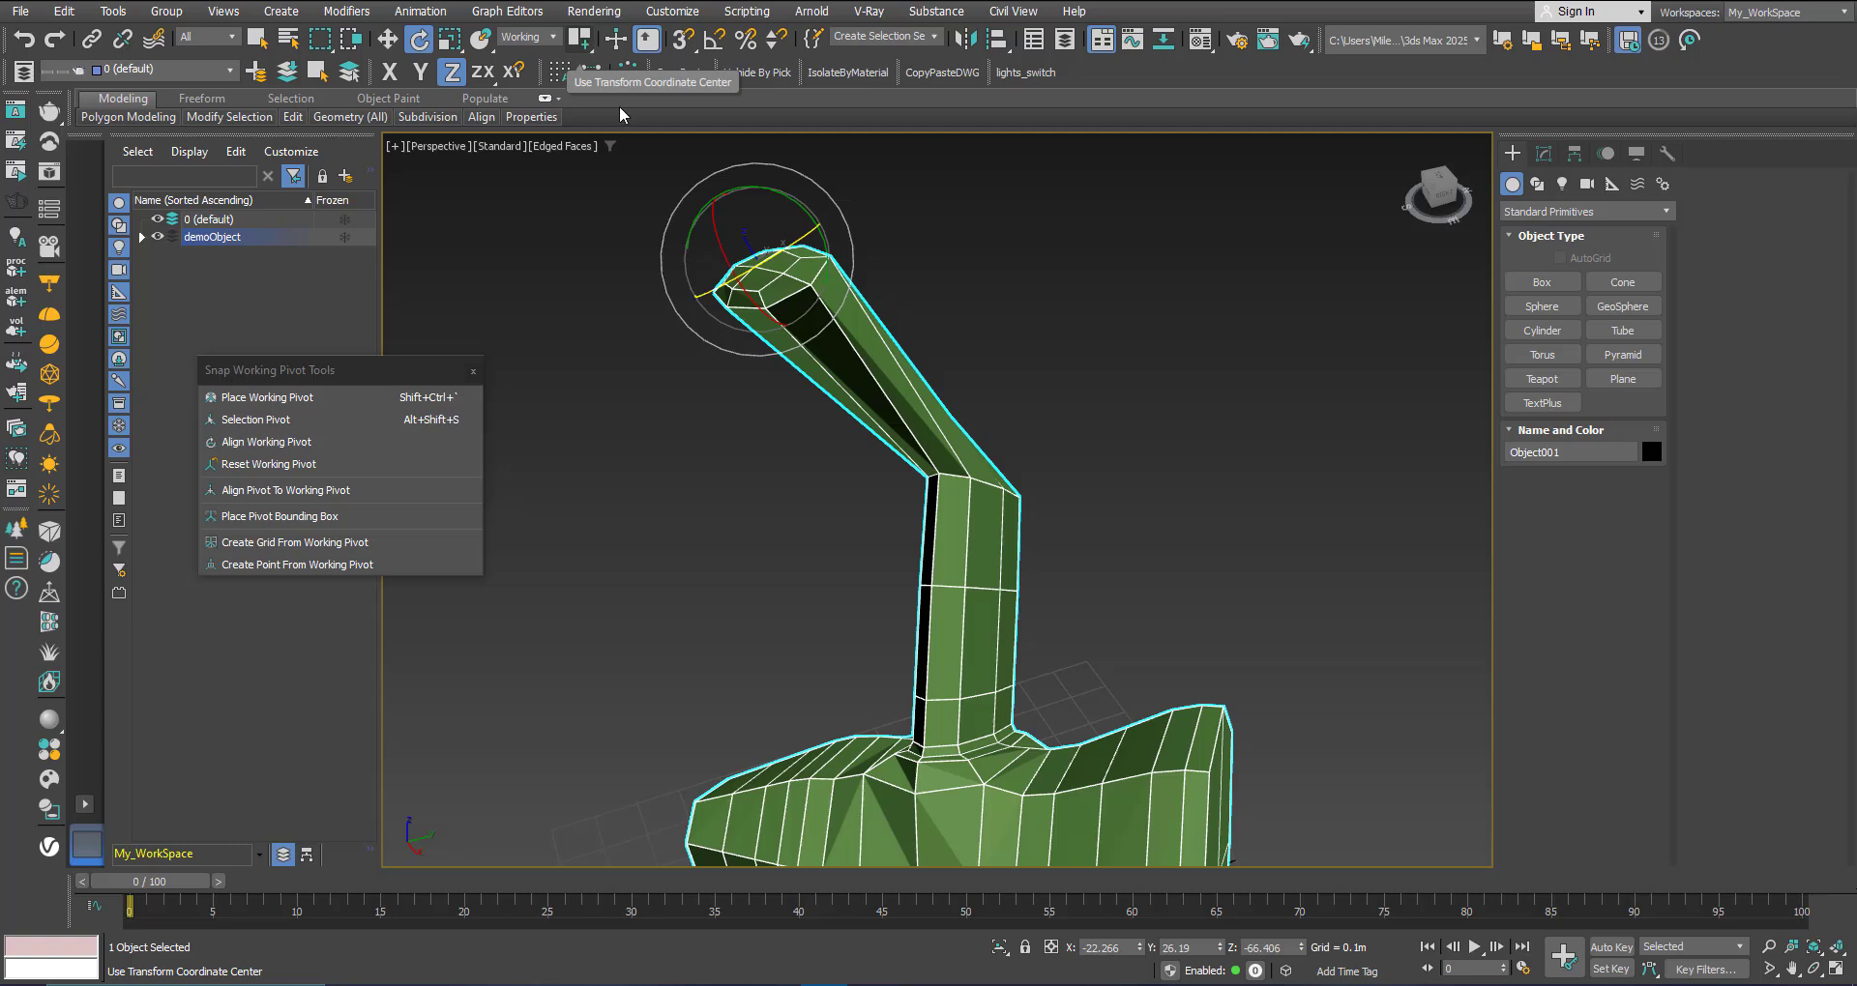
Step: Try rotating the object about the working pivot's Y axis
middle_click_drag(816, 340, 875, 575)
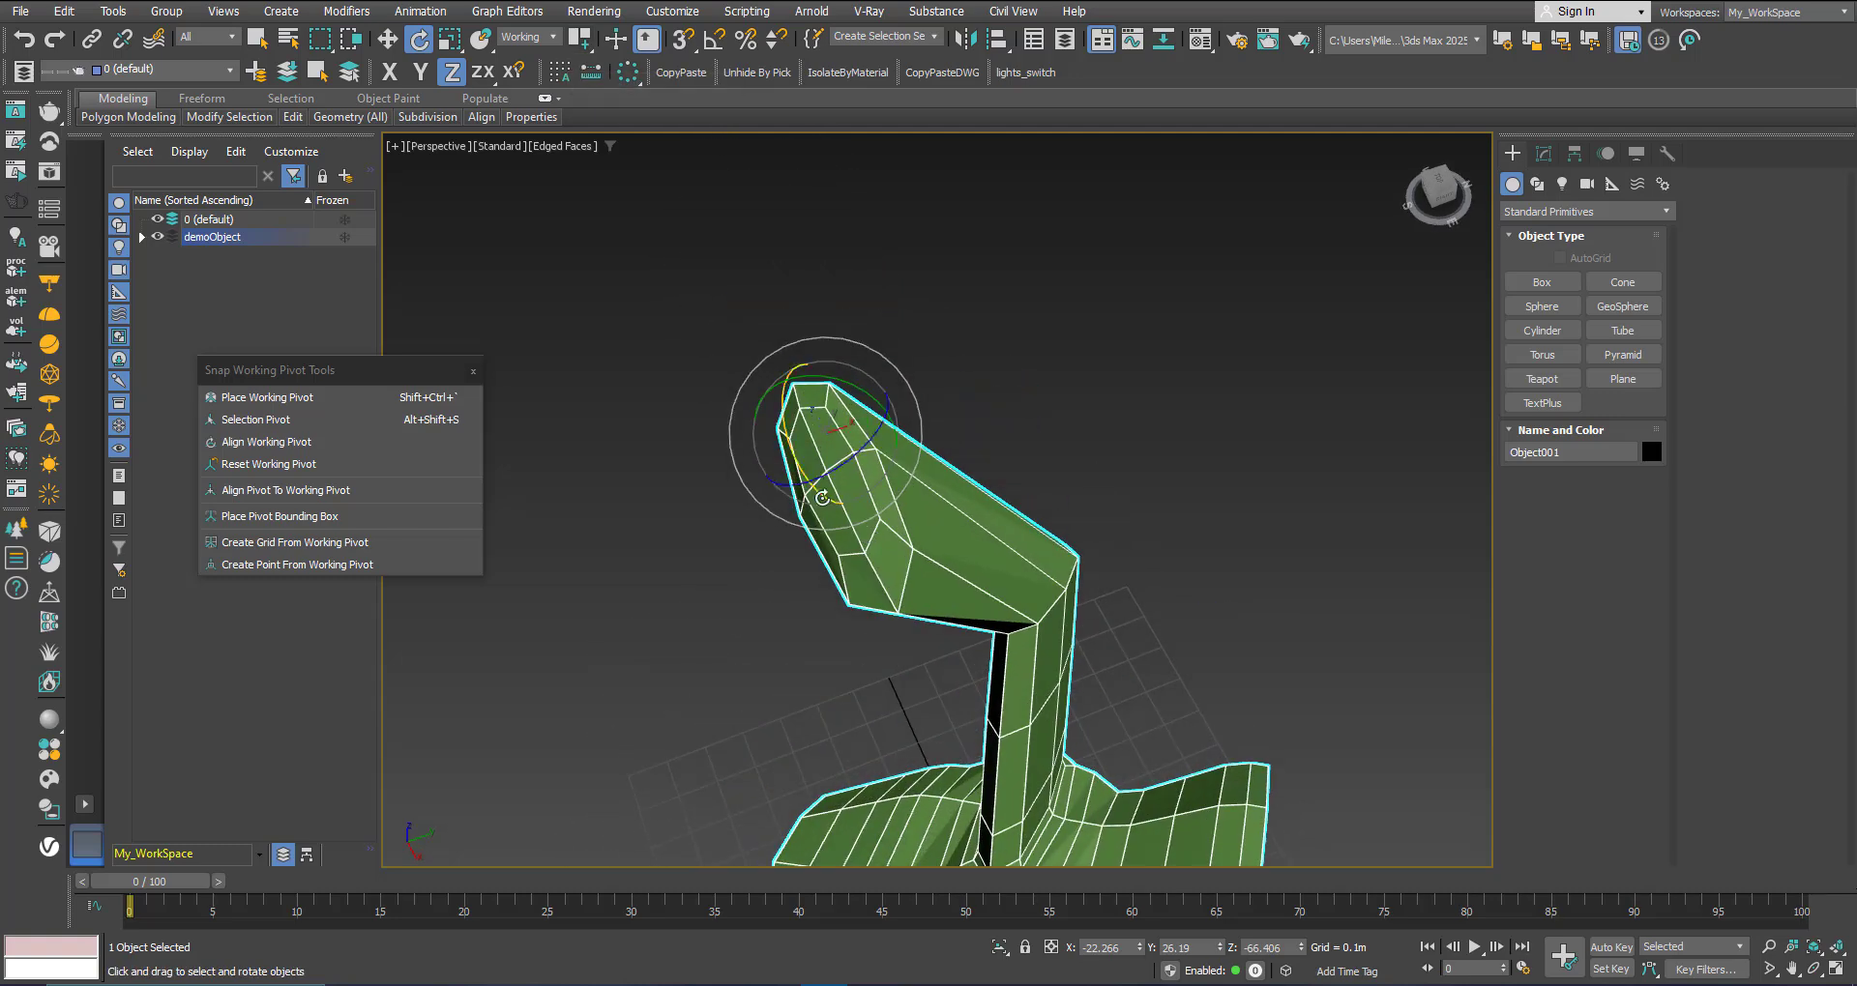
middle_click_drag(822, 498, 653, 427, "alt")
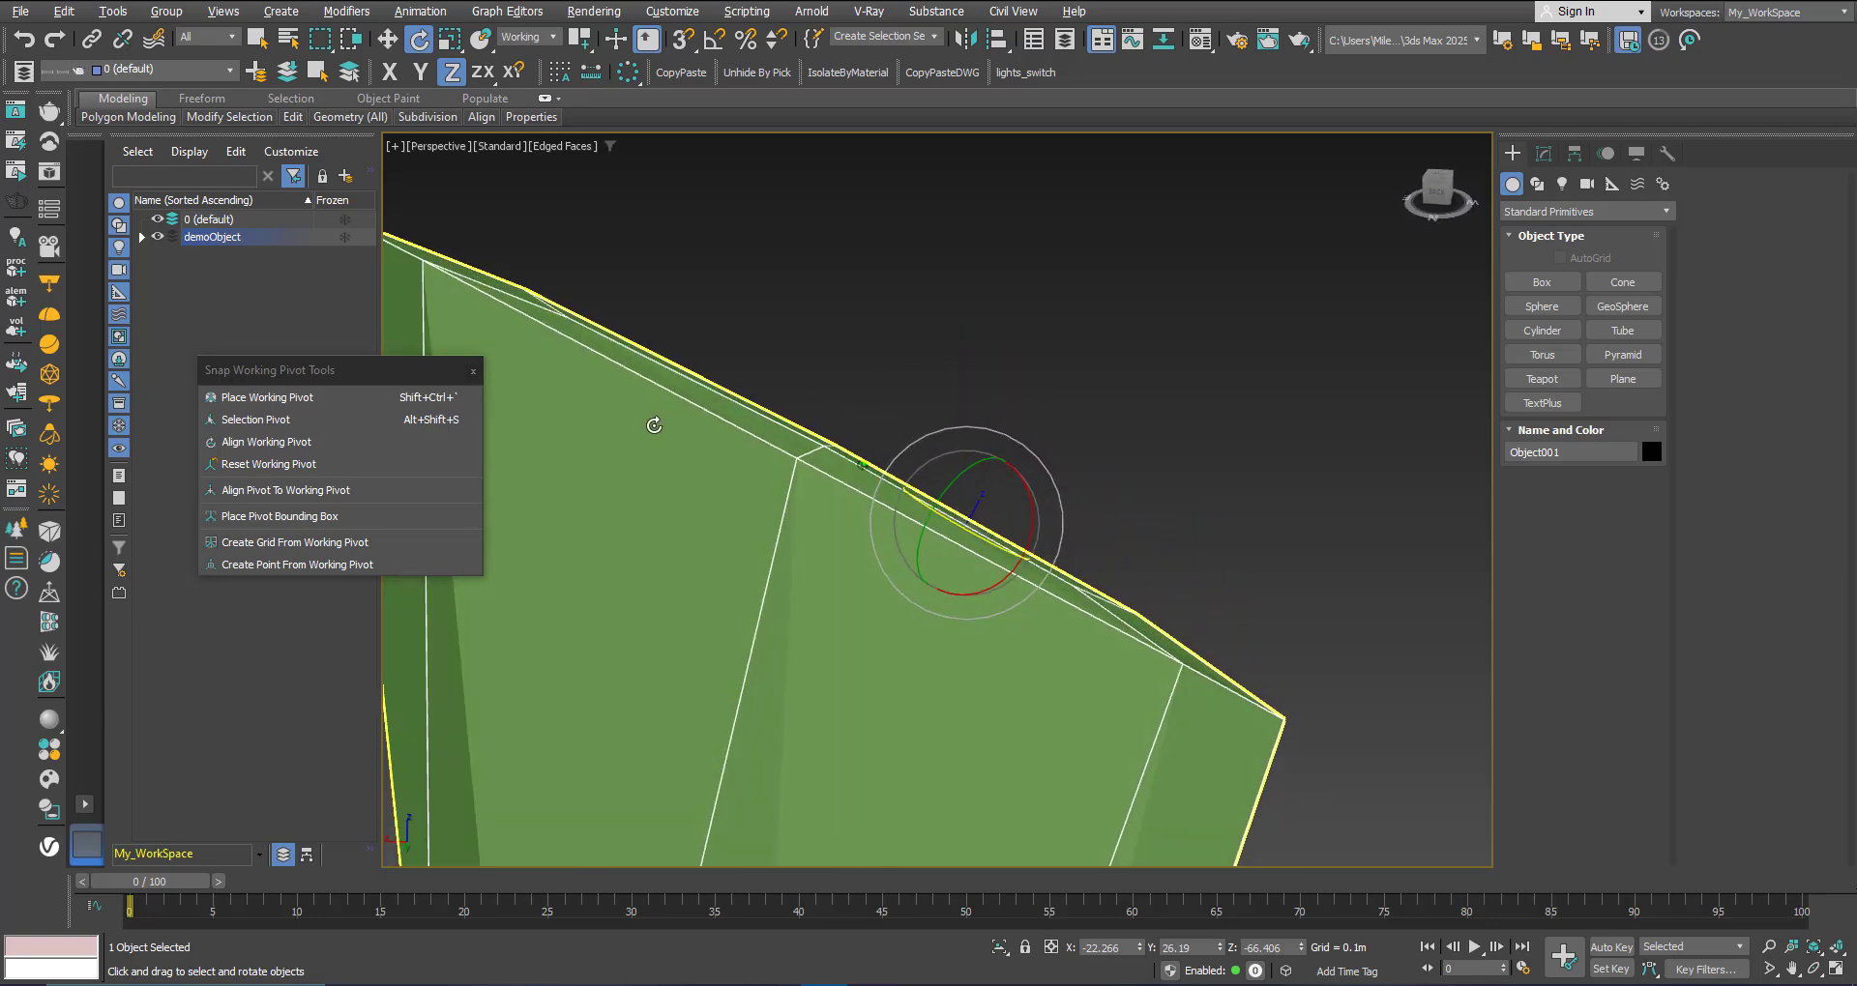
middle_click_drag(874, 471, 851, 420)
left_click_drag(936, 471, 909, 506)
right_click(909, 505)
middle_click_drag(891, 454, 1151, 502, "alt")
Step: Compare the move and rotate gizmos at the working pivot on the arm's tip from several angles
left_click(387, 39)
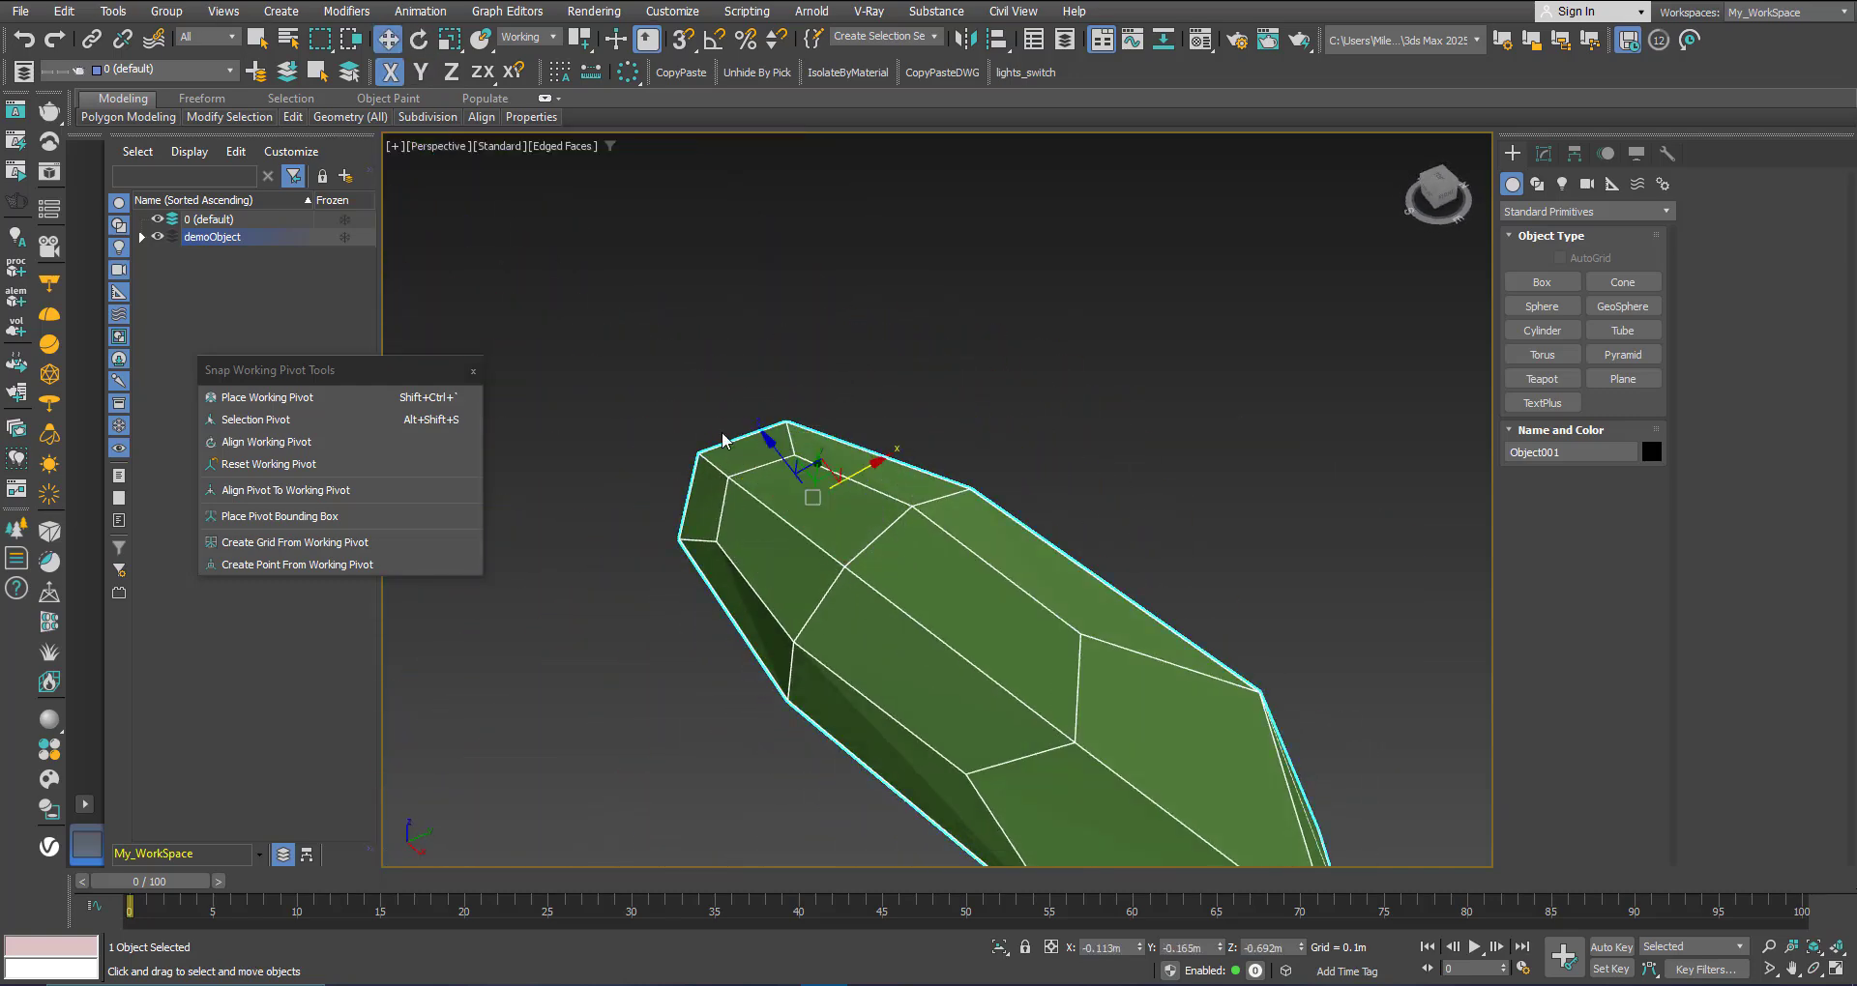
middle_click_drag(890, 512, 906, 566, "alt")
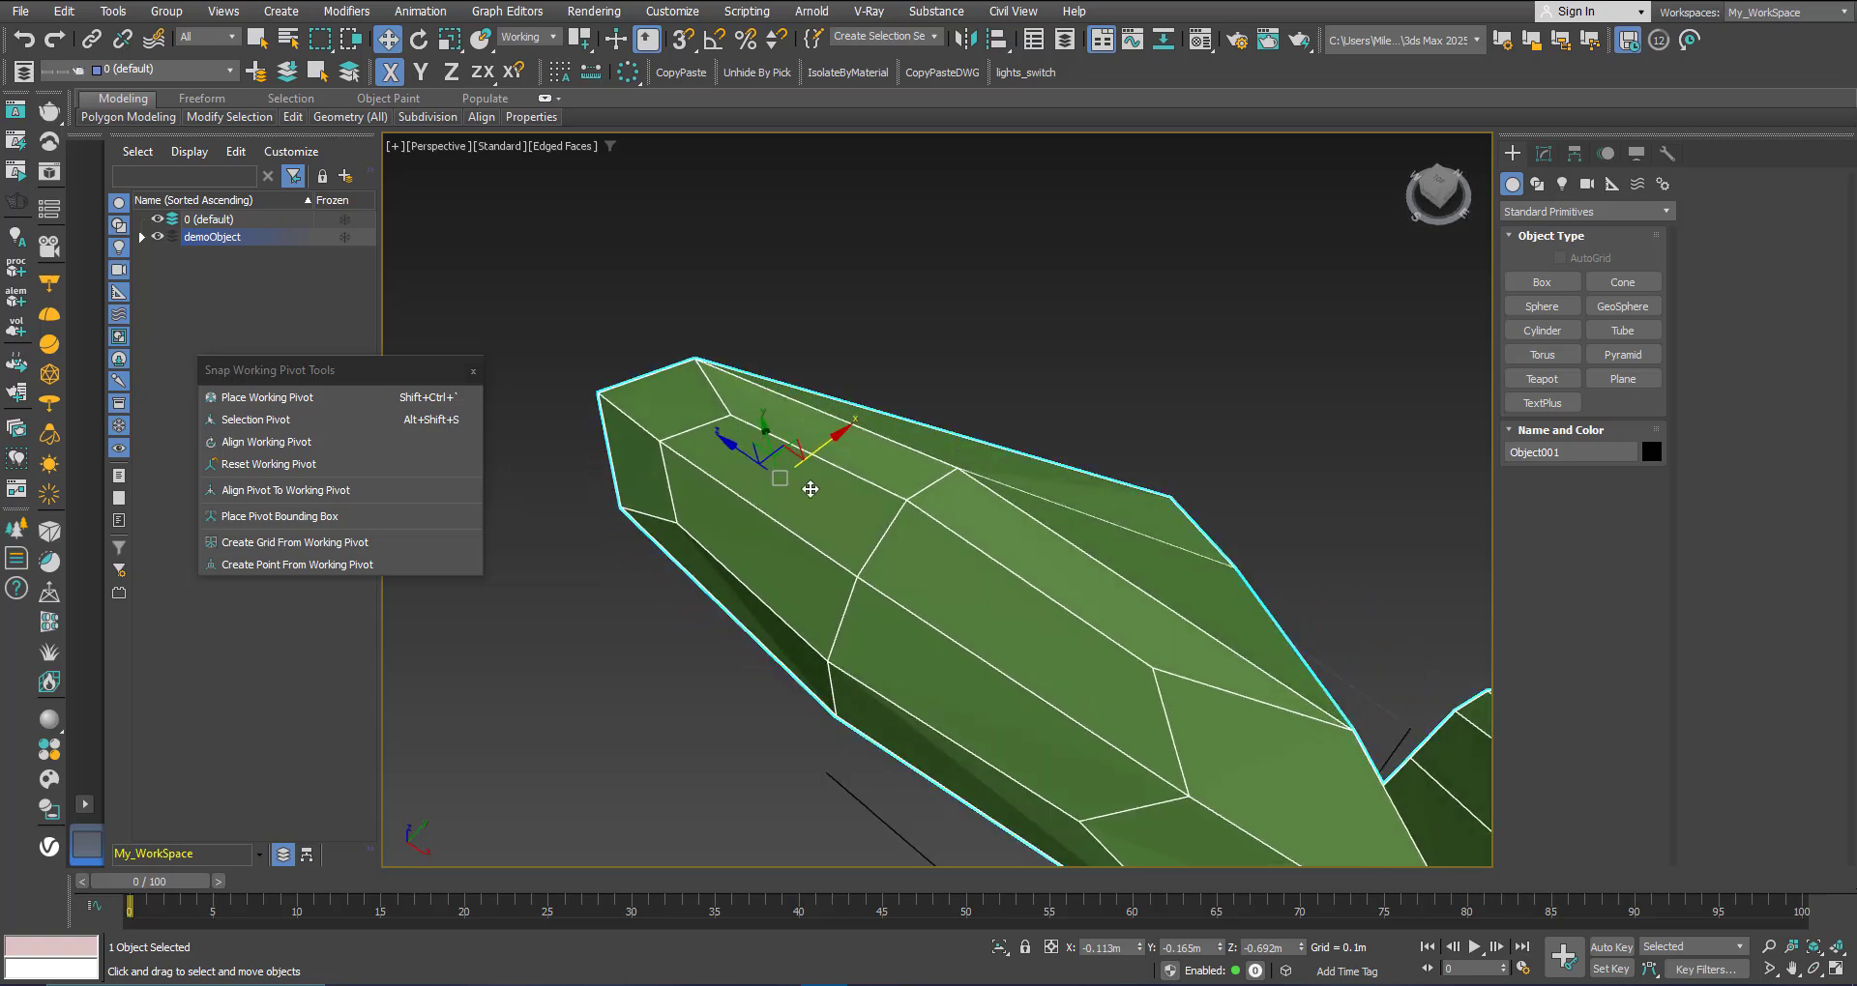
left_click(419, 39)
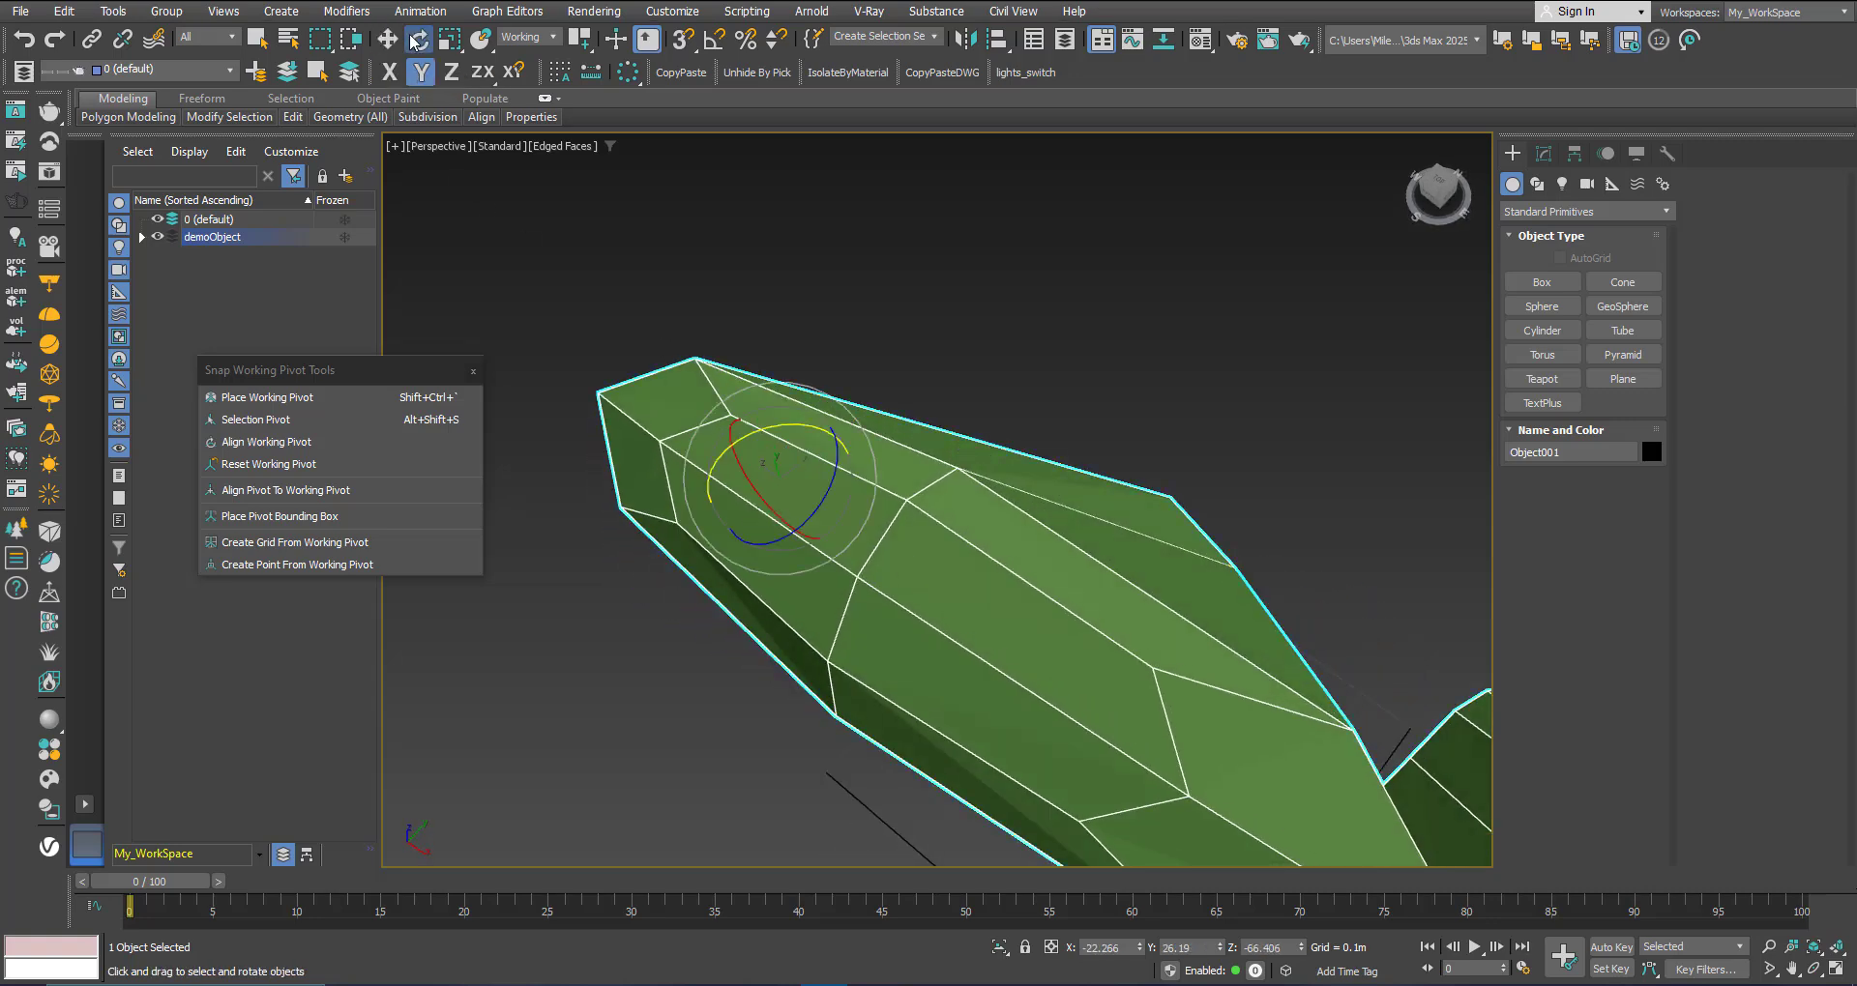
middle_click_drag(839, 507, 920, 362, "alt")
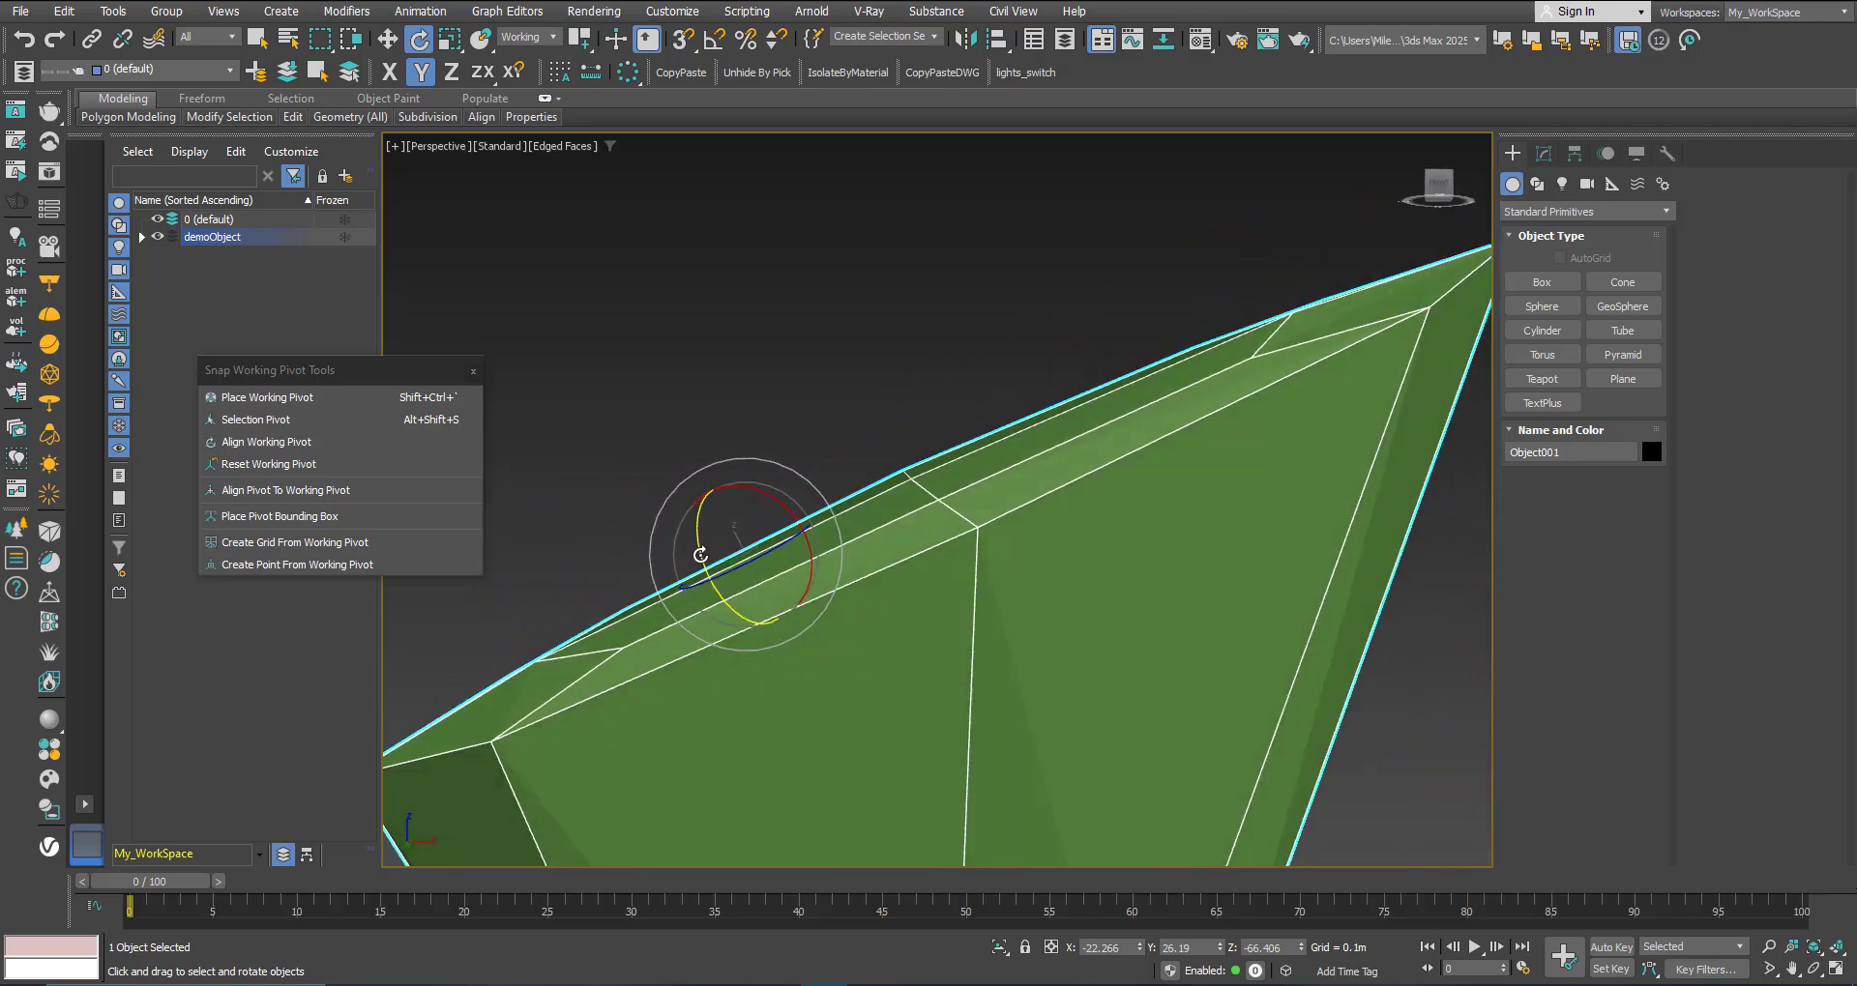
middle_click_drag(700, 555, 721, 514, "alt")
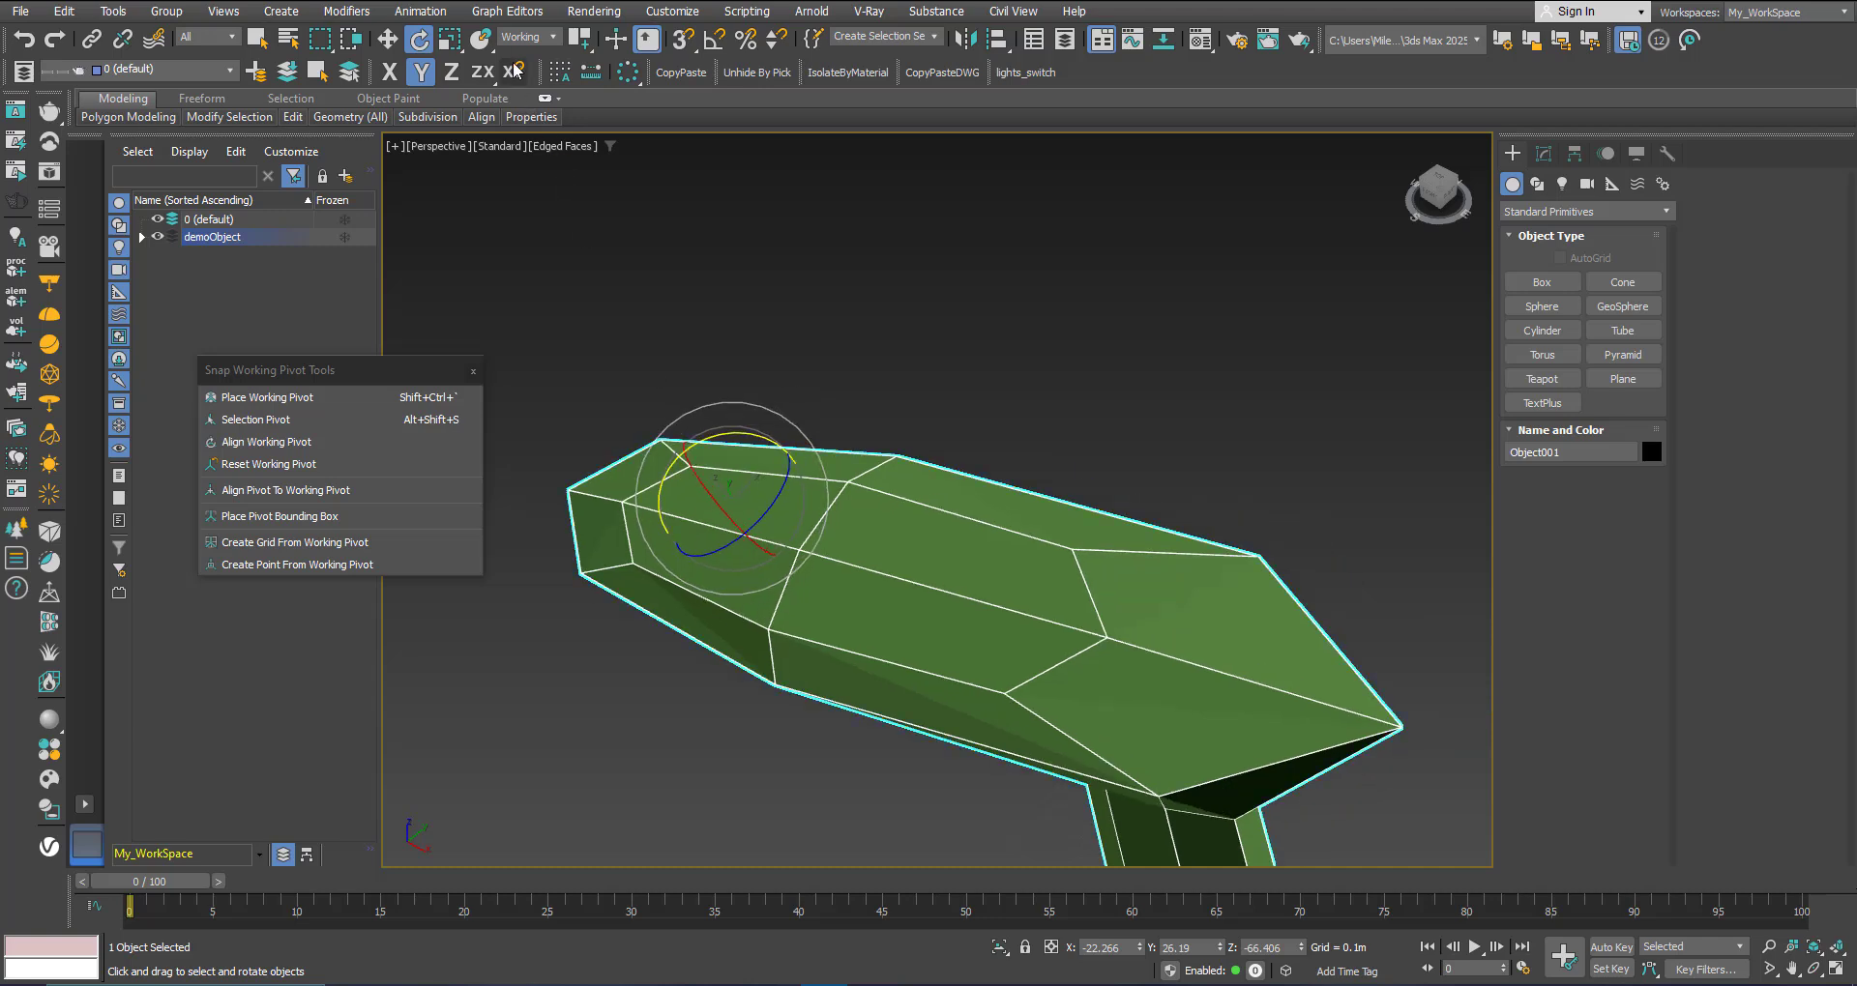
Step: Set the reference coordinate system of the uniform Scale tool to Working
left_click(451, 43)
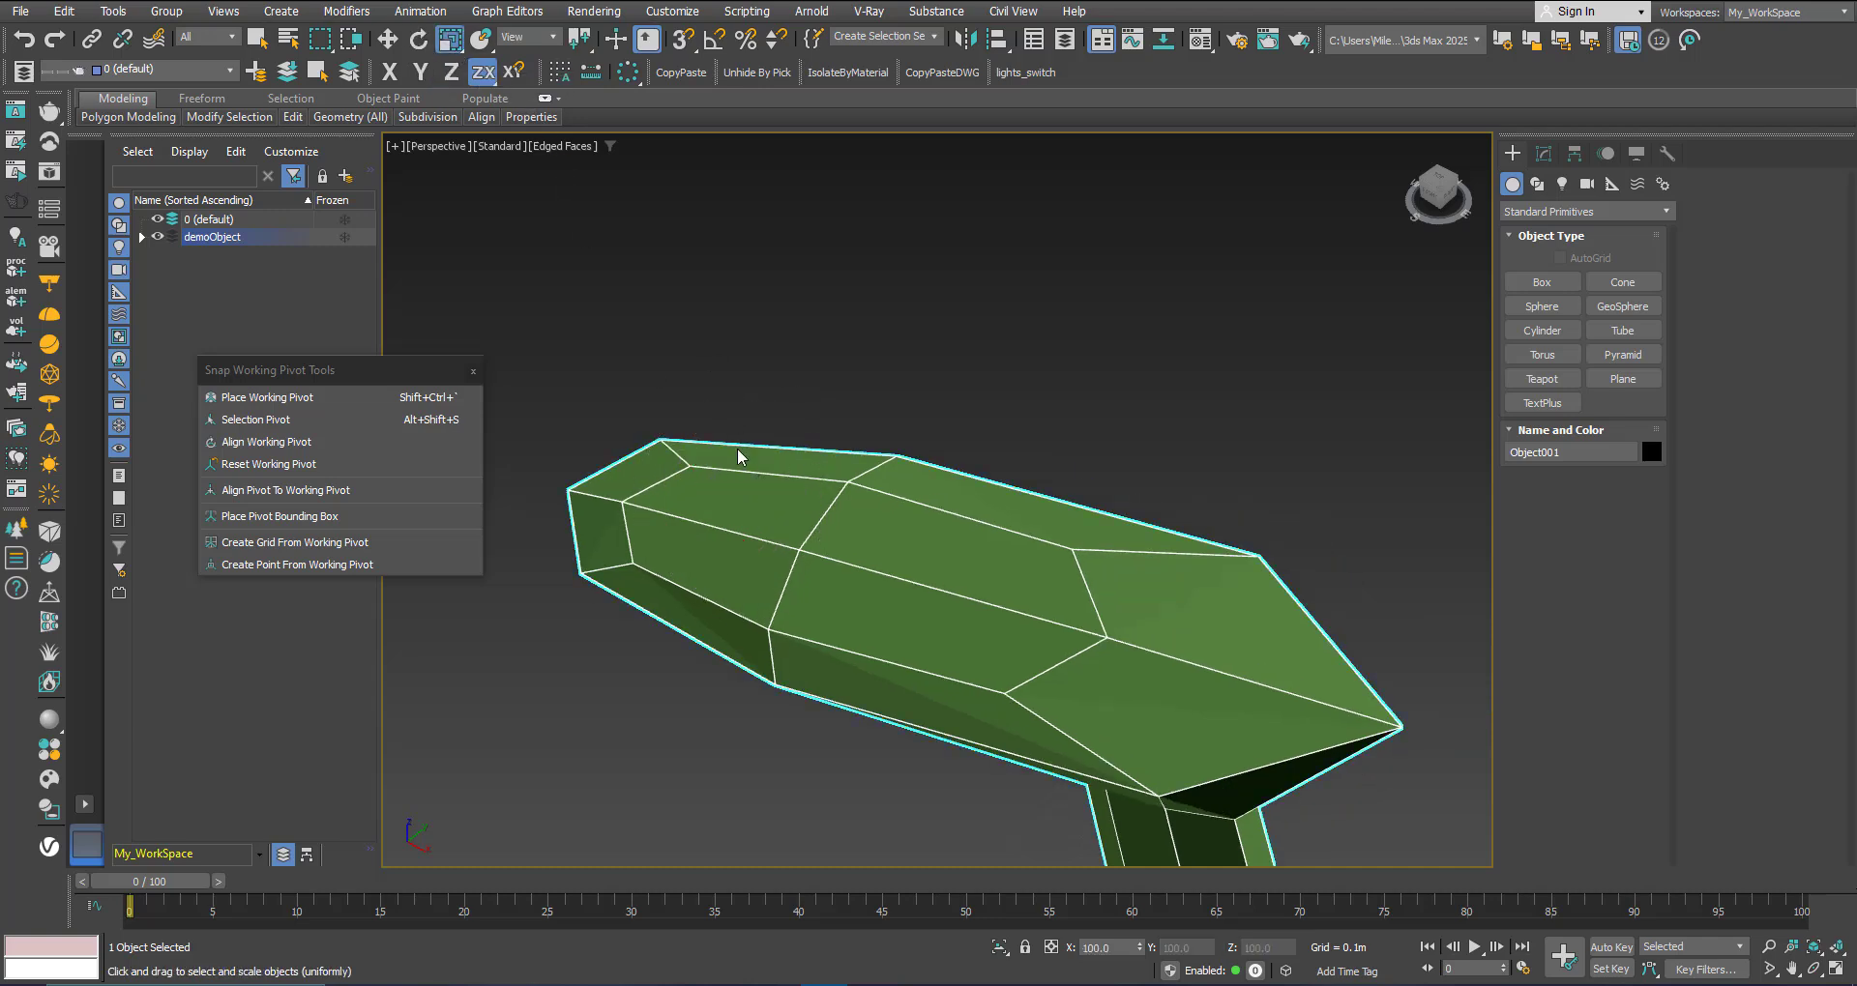
middle_click_drag(742, 509, 688, 338)
scroll(732, 423, "down", 3)
left_click(522, 36)
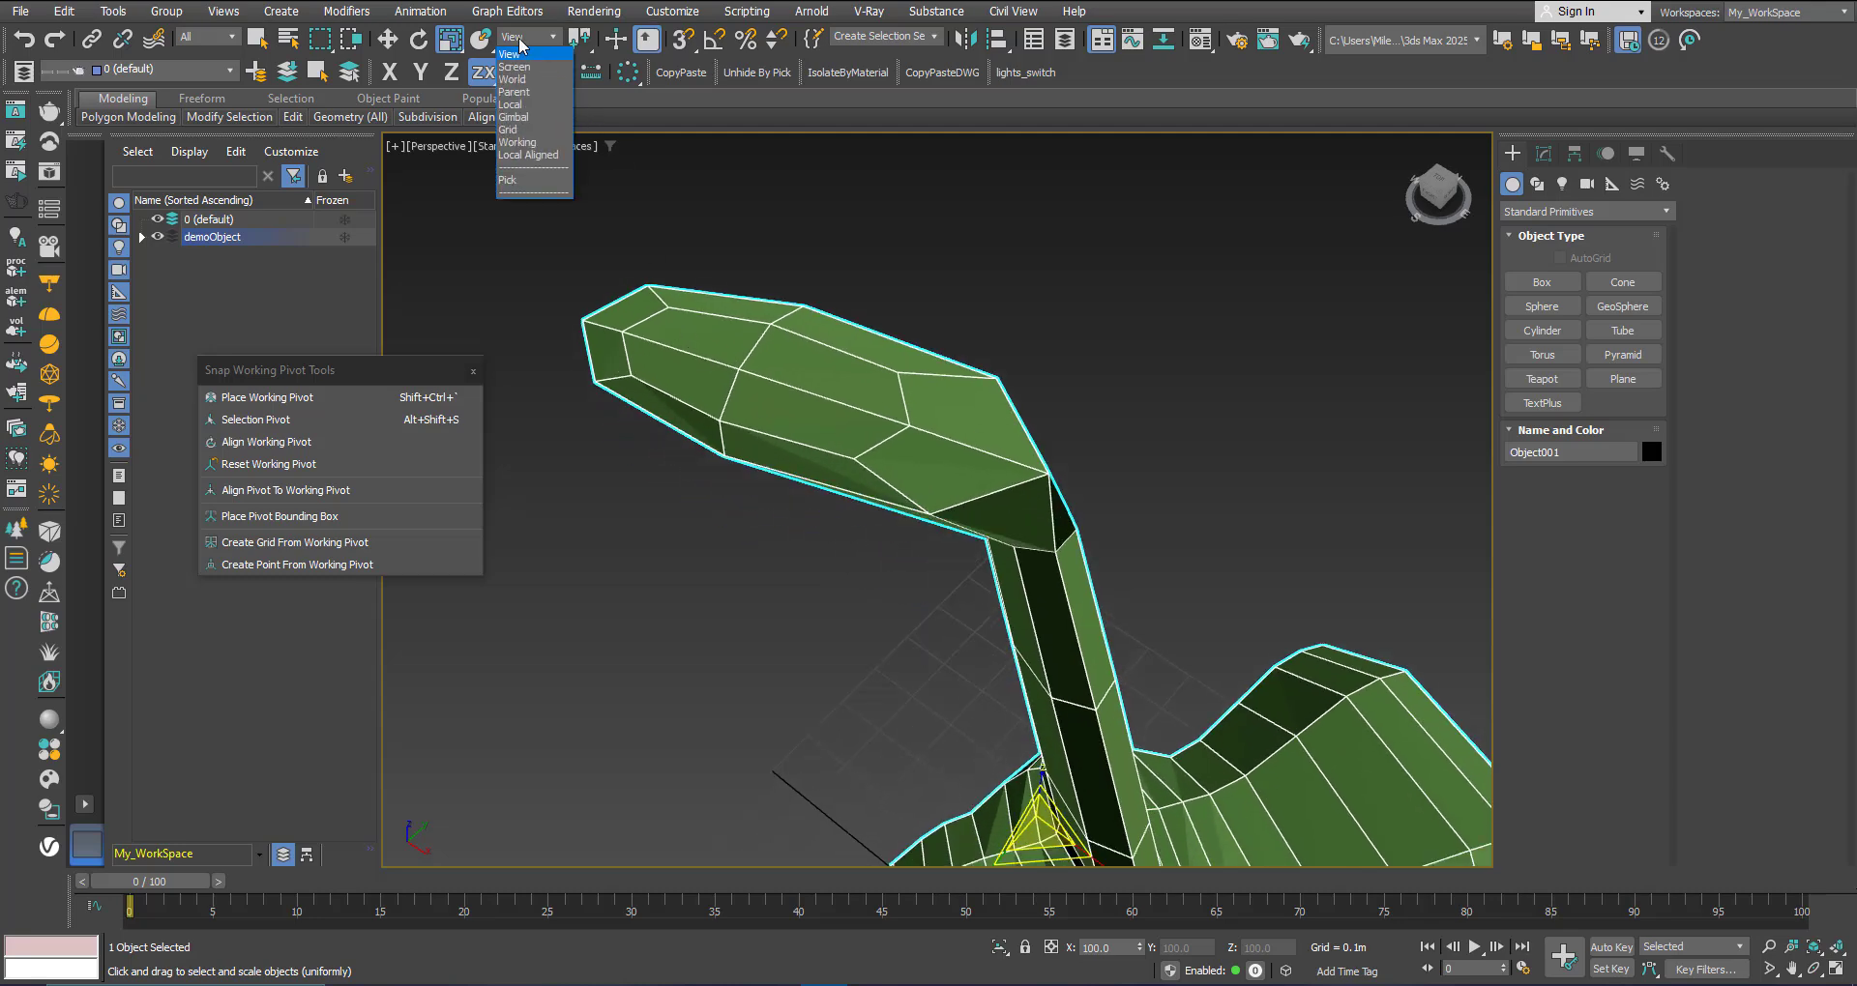
left_click(520, 143)
scroll(1006, 721, "down", 1)
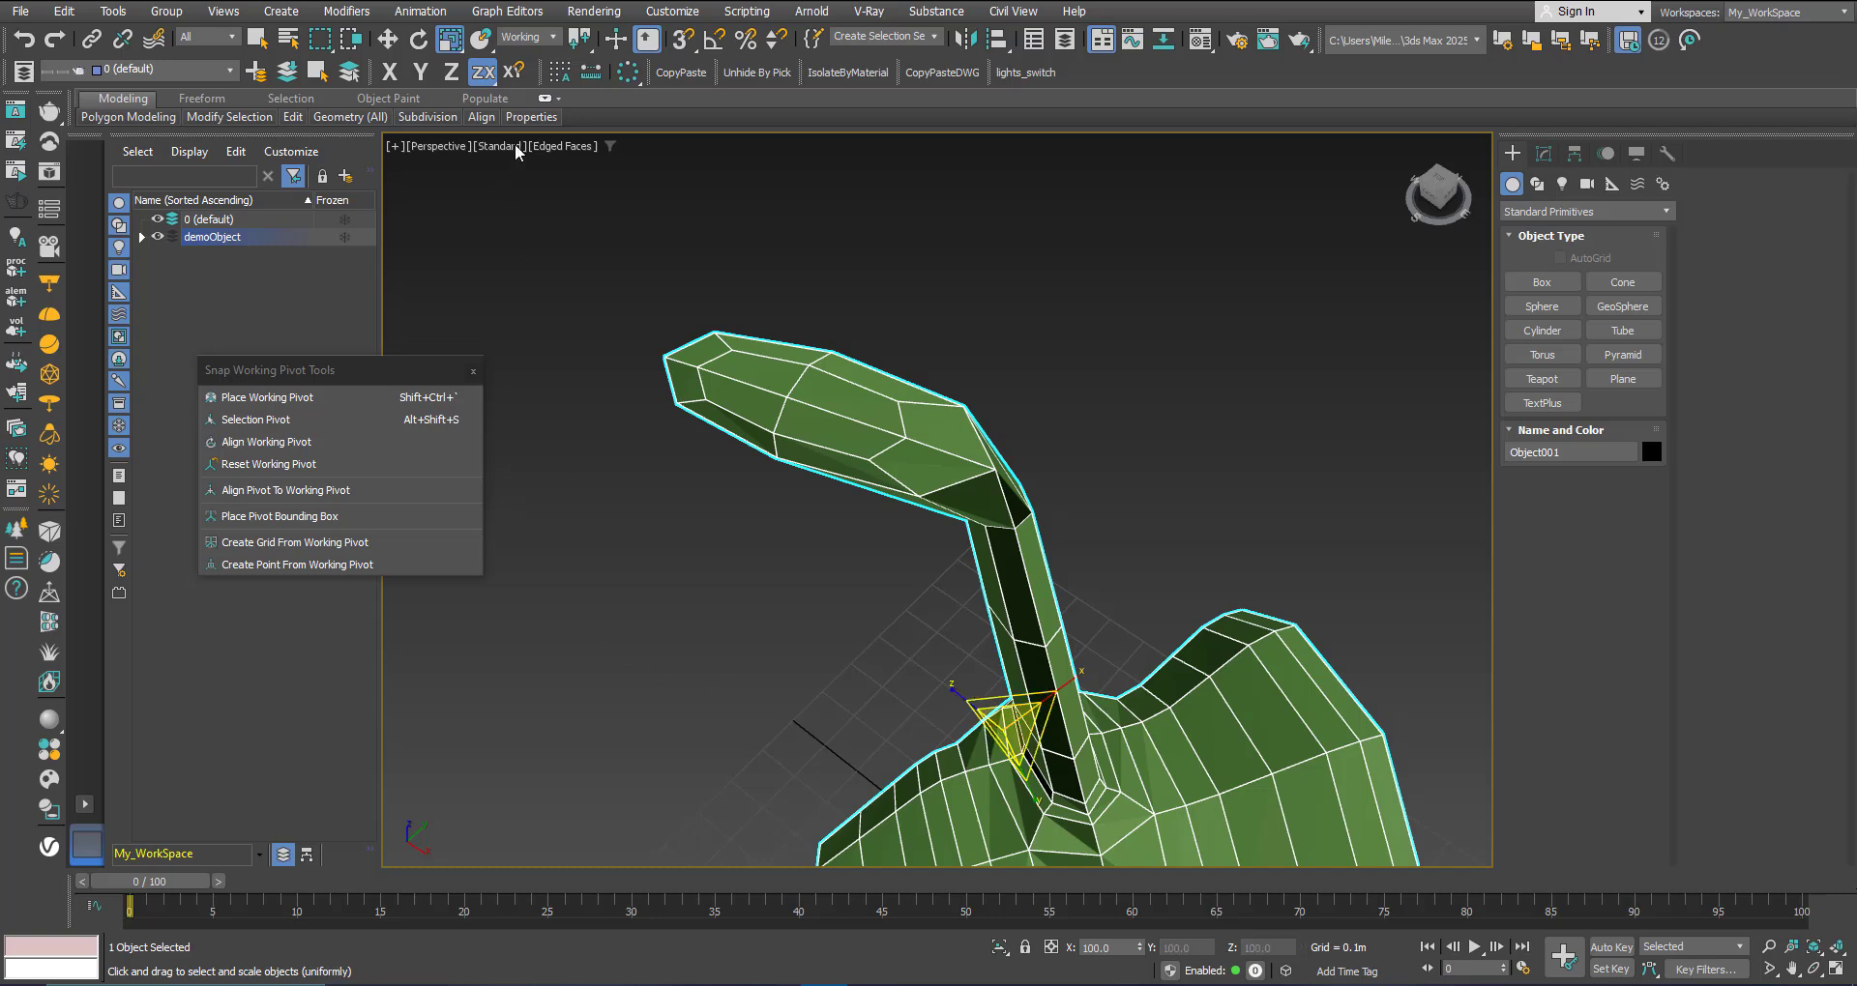
Step: Place the working pivot on an upper face at the arm's tip and use Transform Coordinate Center for scaling
mouse_move(579, 36)
left_mouse_down()
mouse_move(581, 132)
mouse_move(582, 41)
left_mouse_up()
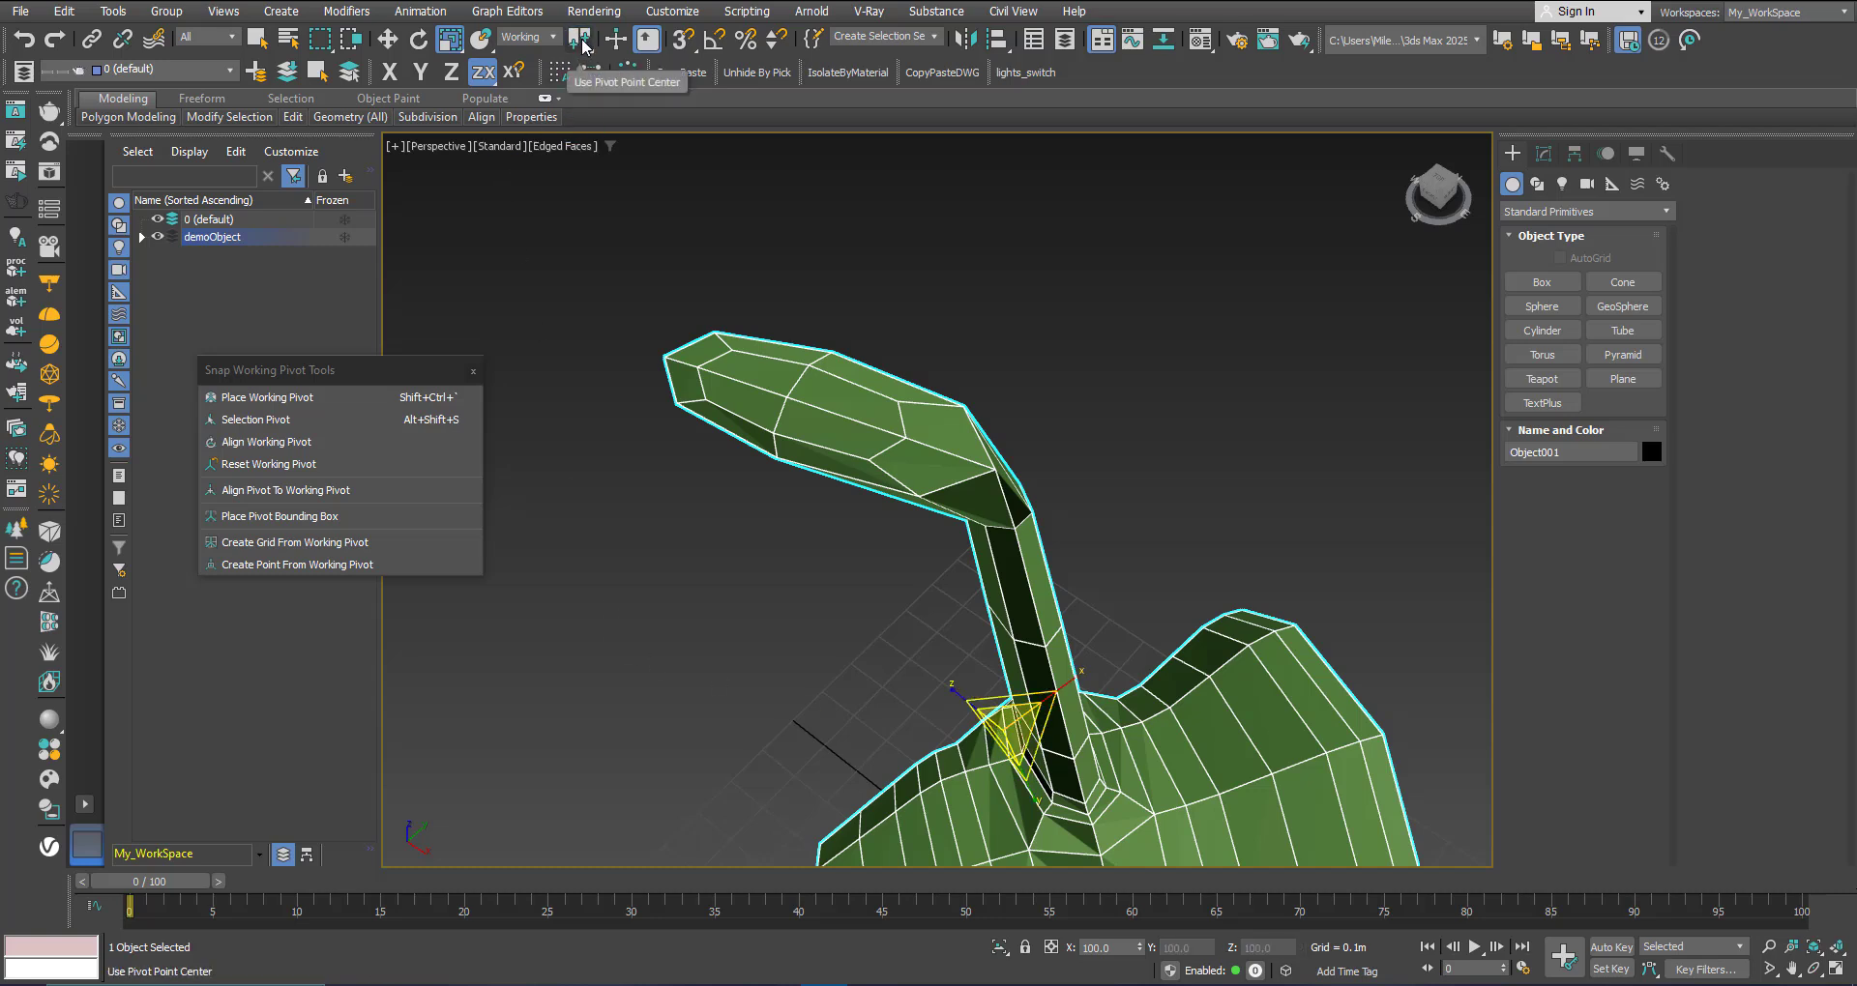
left_click(255, 398)
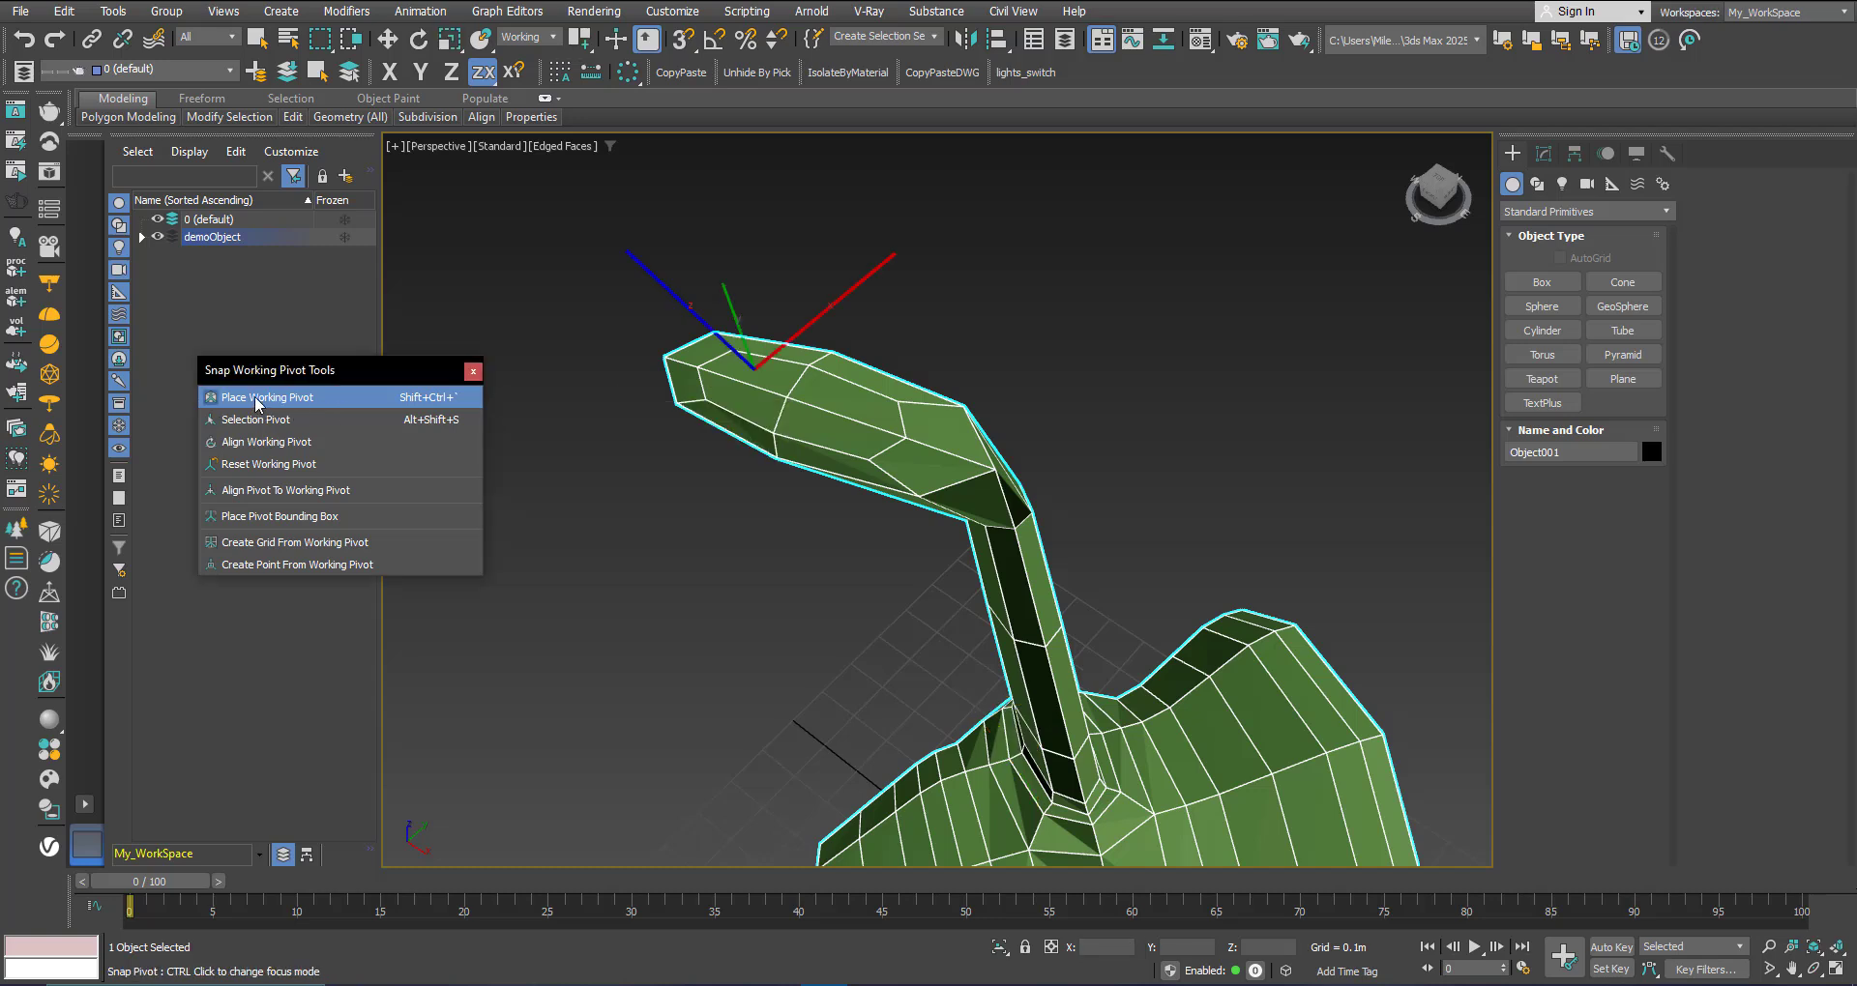
left_click(774, 364)
middle_click_drag(755, 401, 661, 258, "alt")
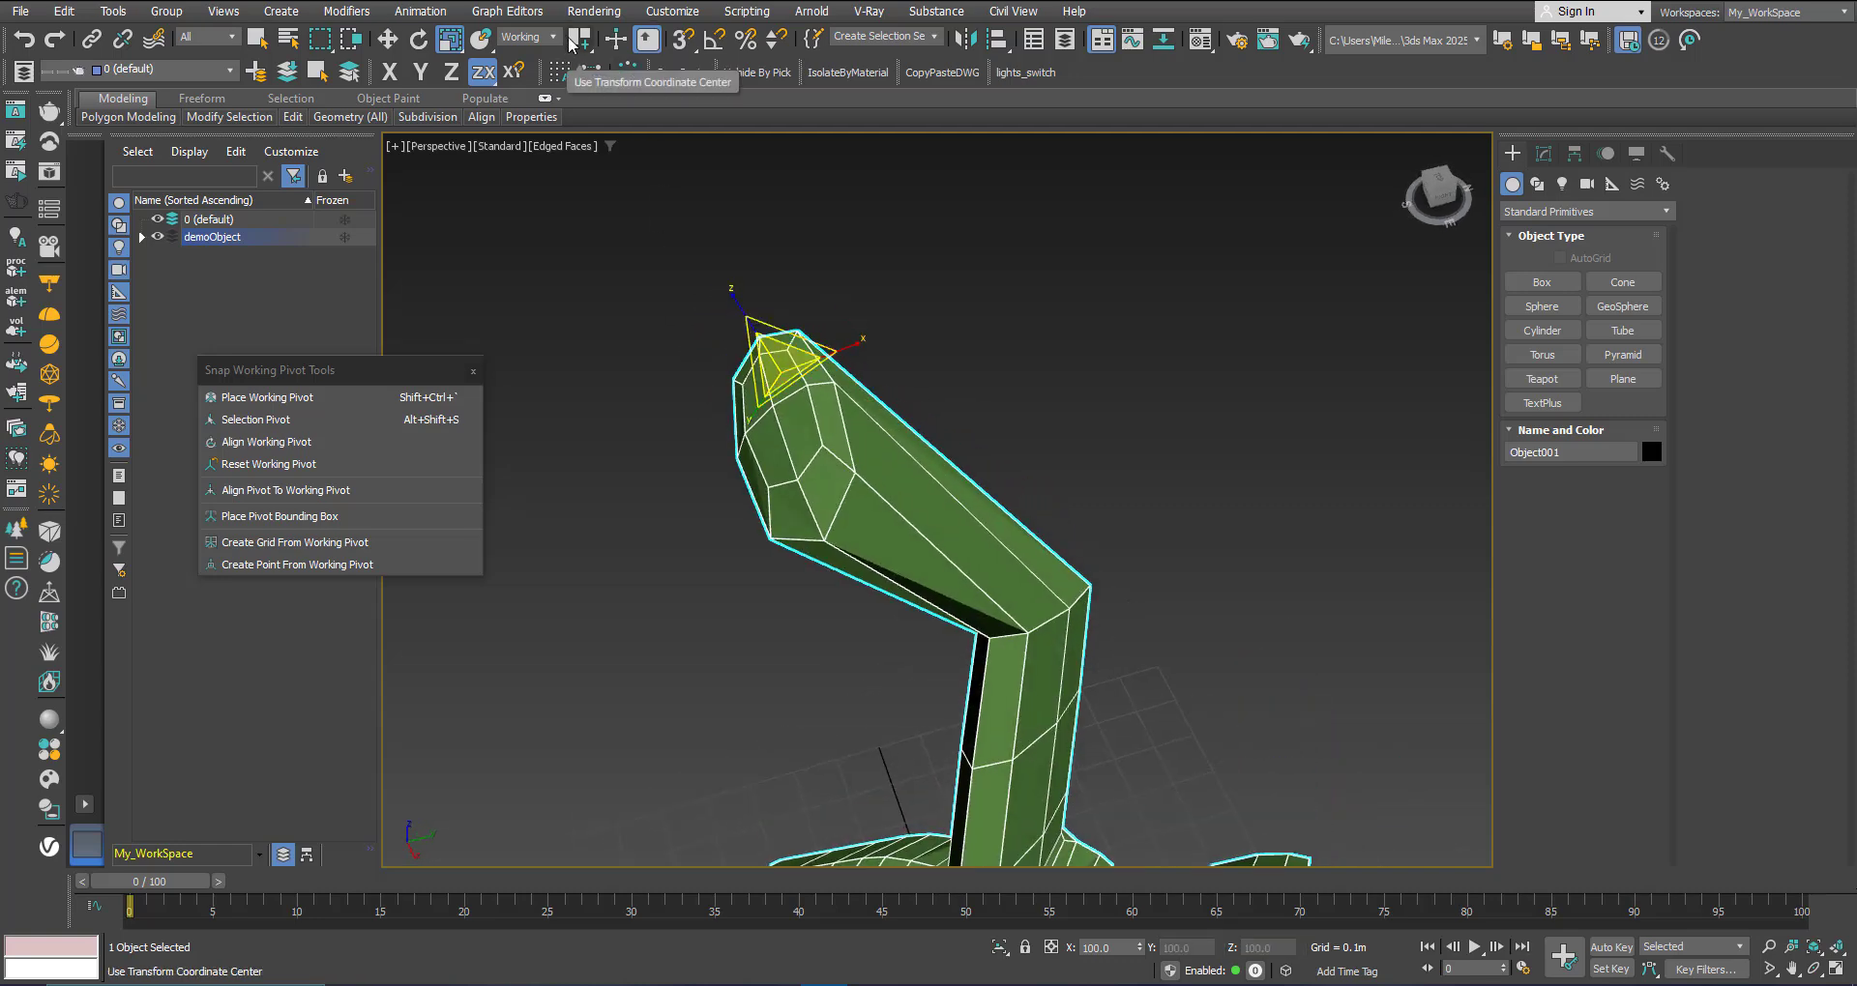
mouse_move(805, 408)
middle_mouse_down("alt")
mouse_move(875, 386)
mouse_move(799, 408)
middle_mouse_up("alt")
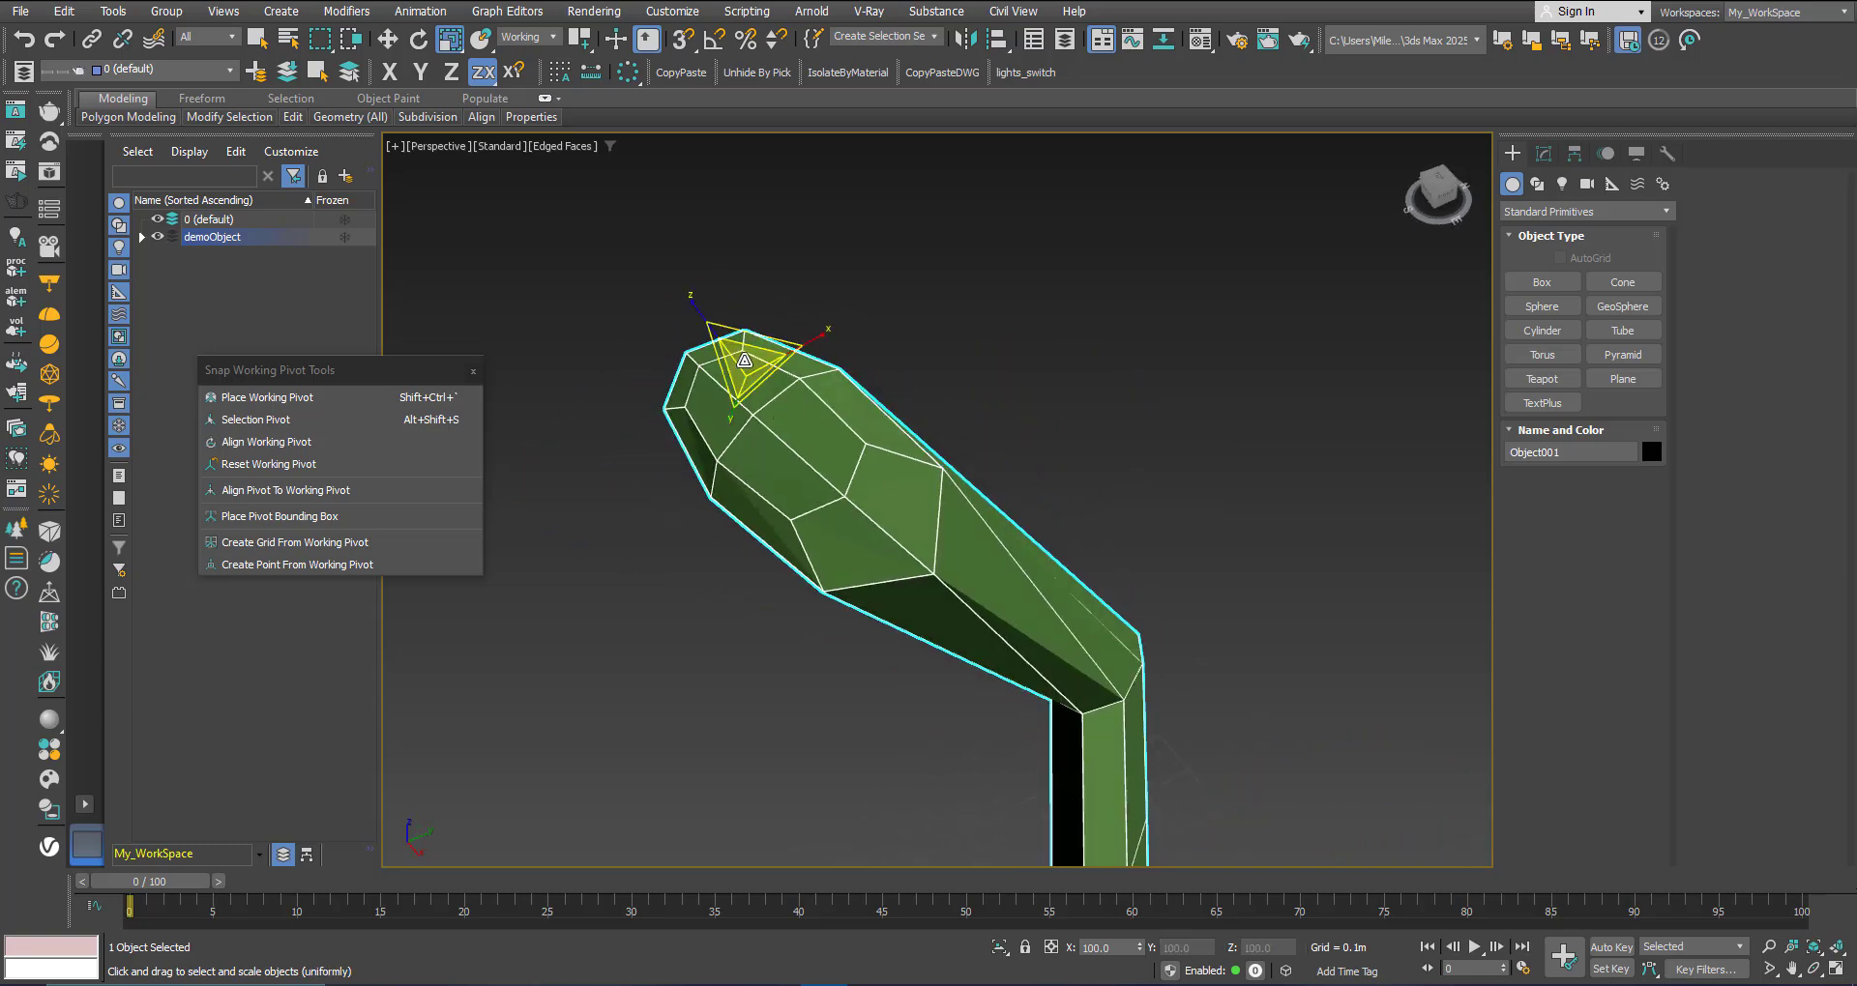
Step: Try scaling the whole object from the arm-tip working pivot along its X axis and along its Z axis
scroll(843, 352, "down", 4)
scroll(739, 340, "up", 3)
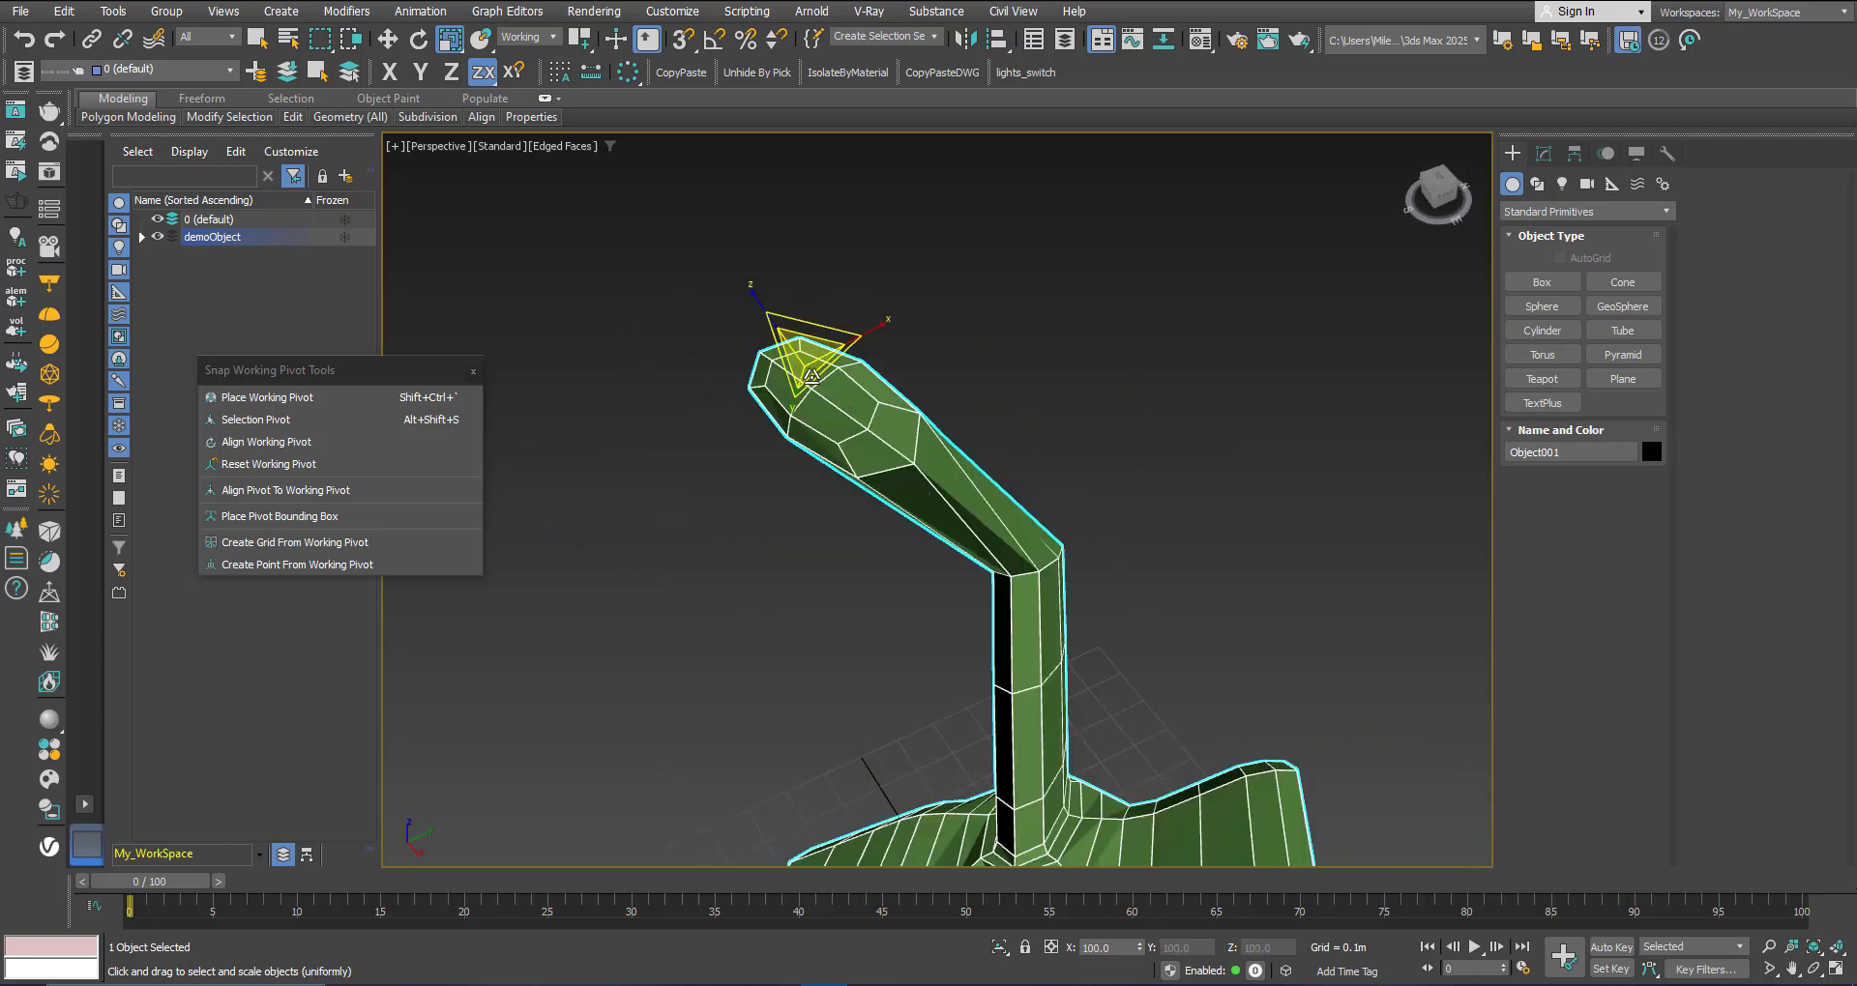
middle_click_drag(843, 381, 786, 335)
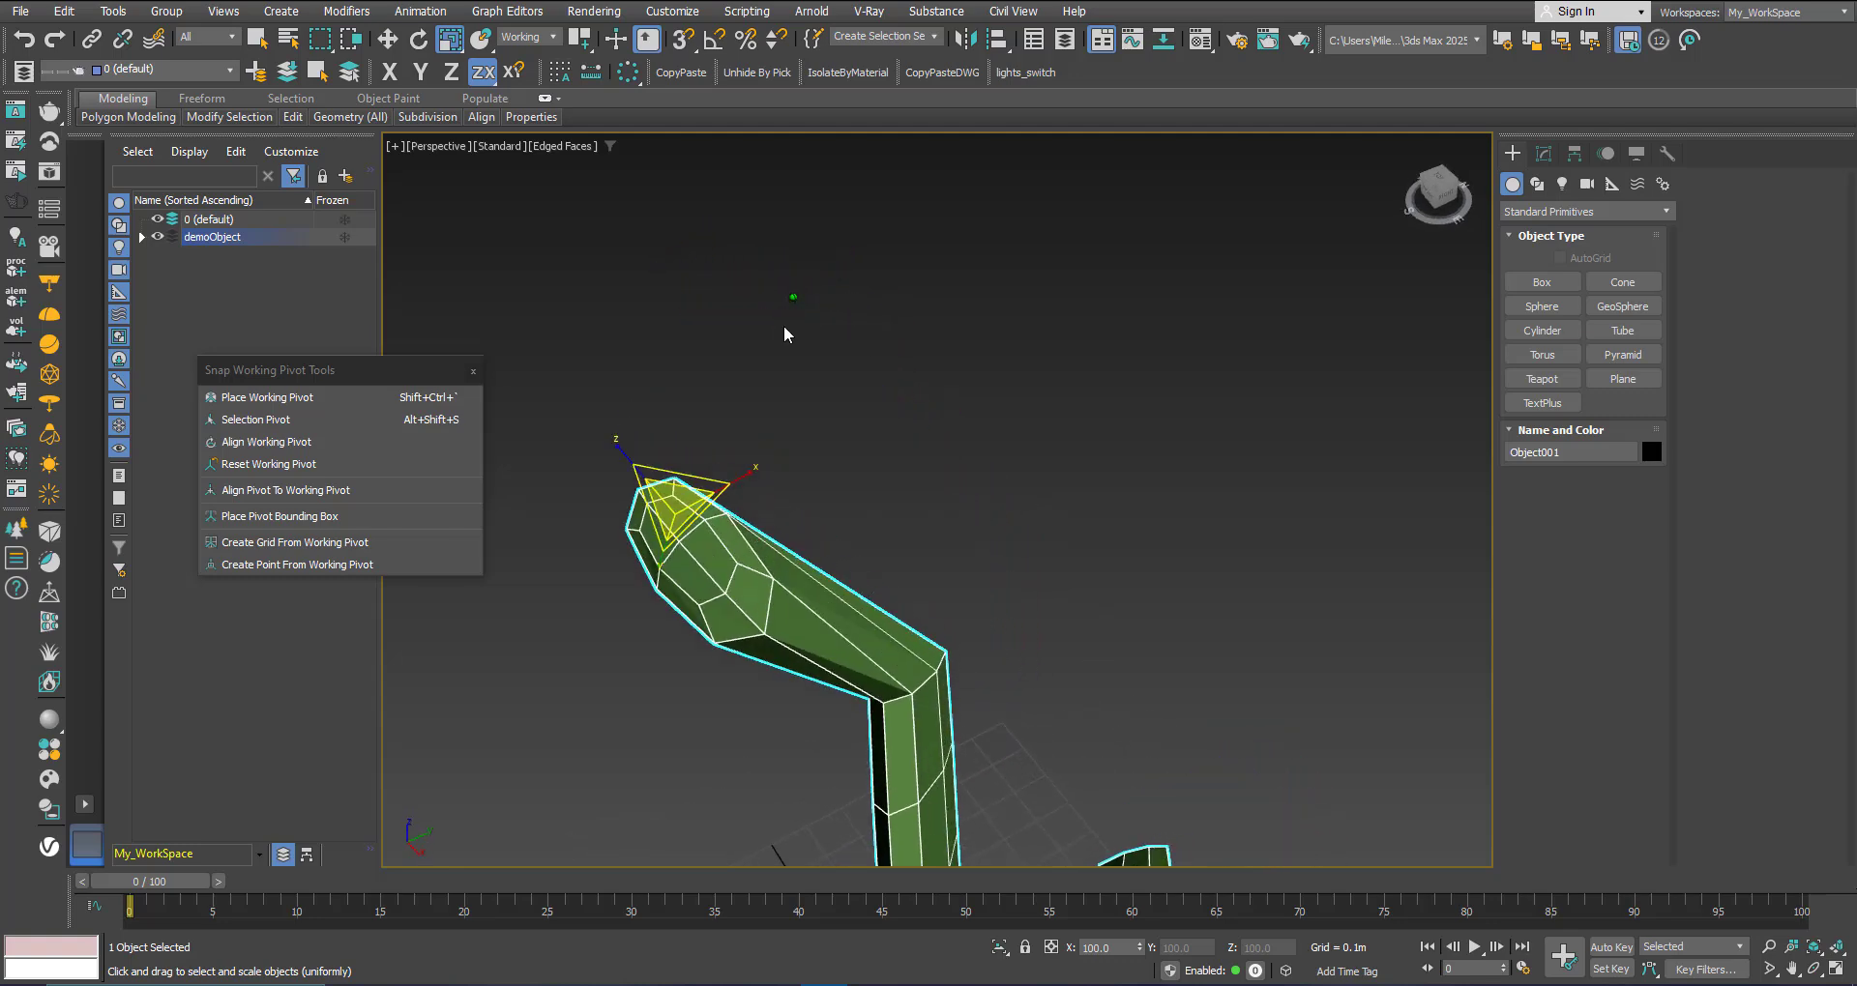
left_click_drag(746, 491, 786, 492)
right_click(785, 491)
scroll(808, 415, "down", 3)
middle_click_drag(759, 501, 738, 481, "alt")
middle_click_drag(739, 482, 738, 405)
left_click_drag(703, 315, 733, 383)
right_click(735, 389)
Step: Activate the Move tool and enter the Polygon sub-object level of the Editable Poly object
middle_click_drag(768, 435, 855, 530, "alt")
scroll(749, 493, "up", 3)
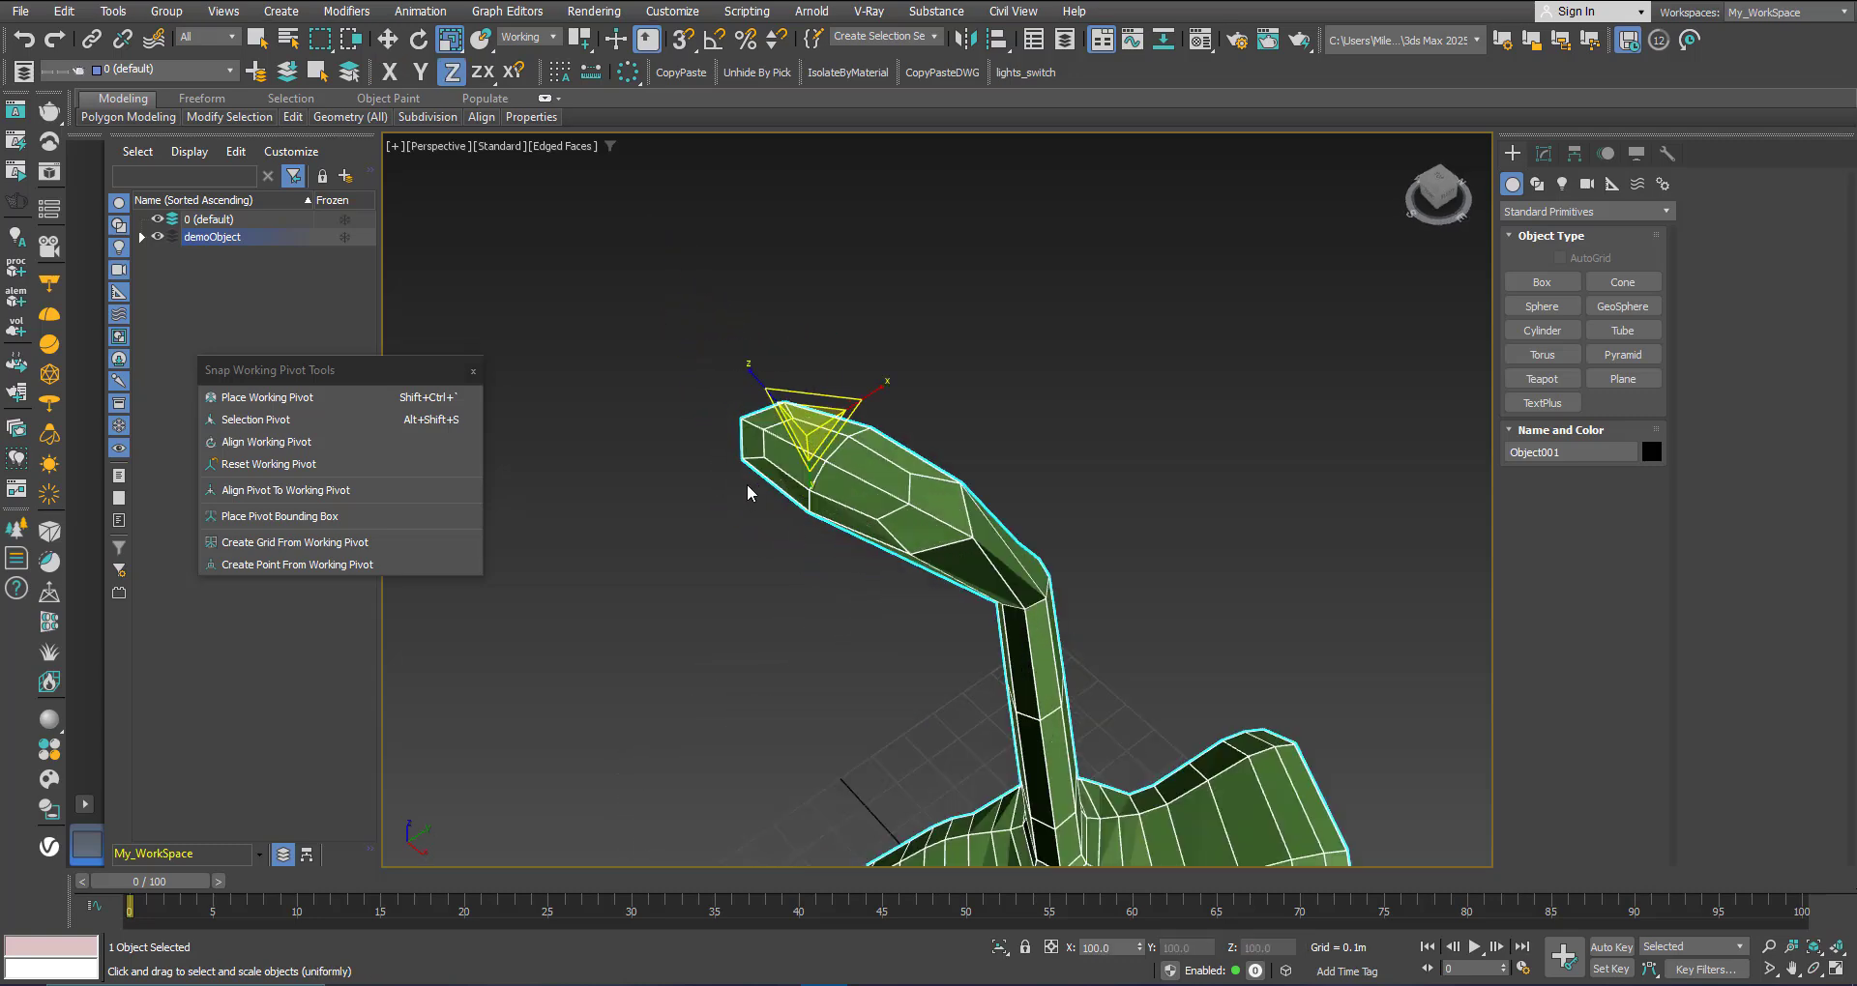
scroll(748, 494, "up", 2)
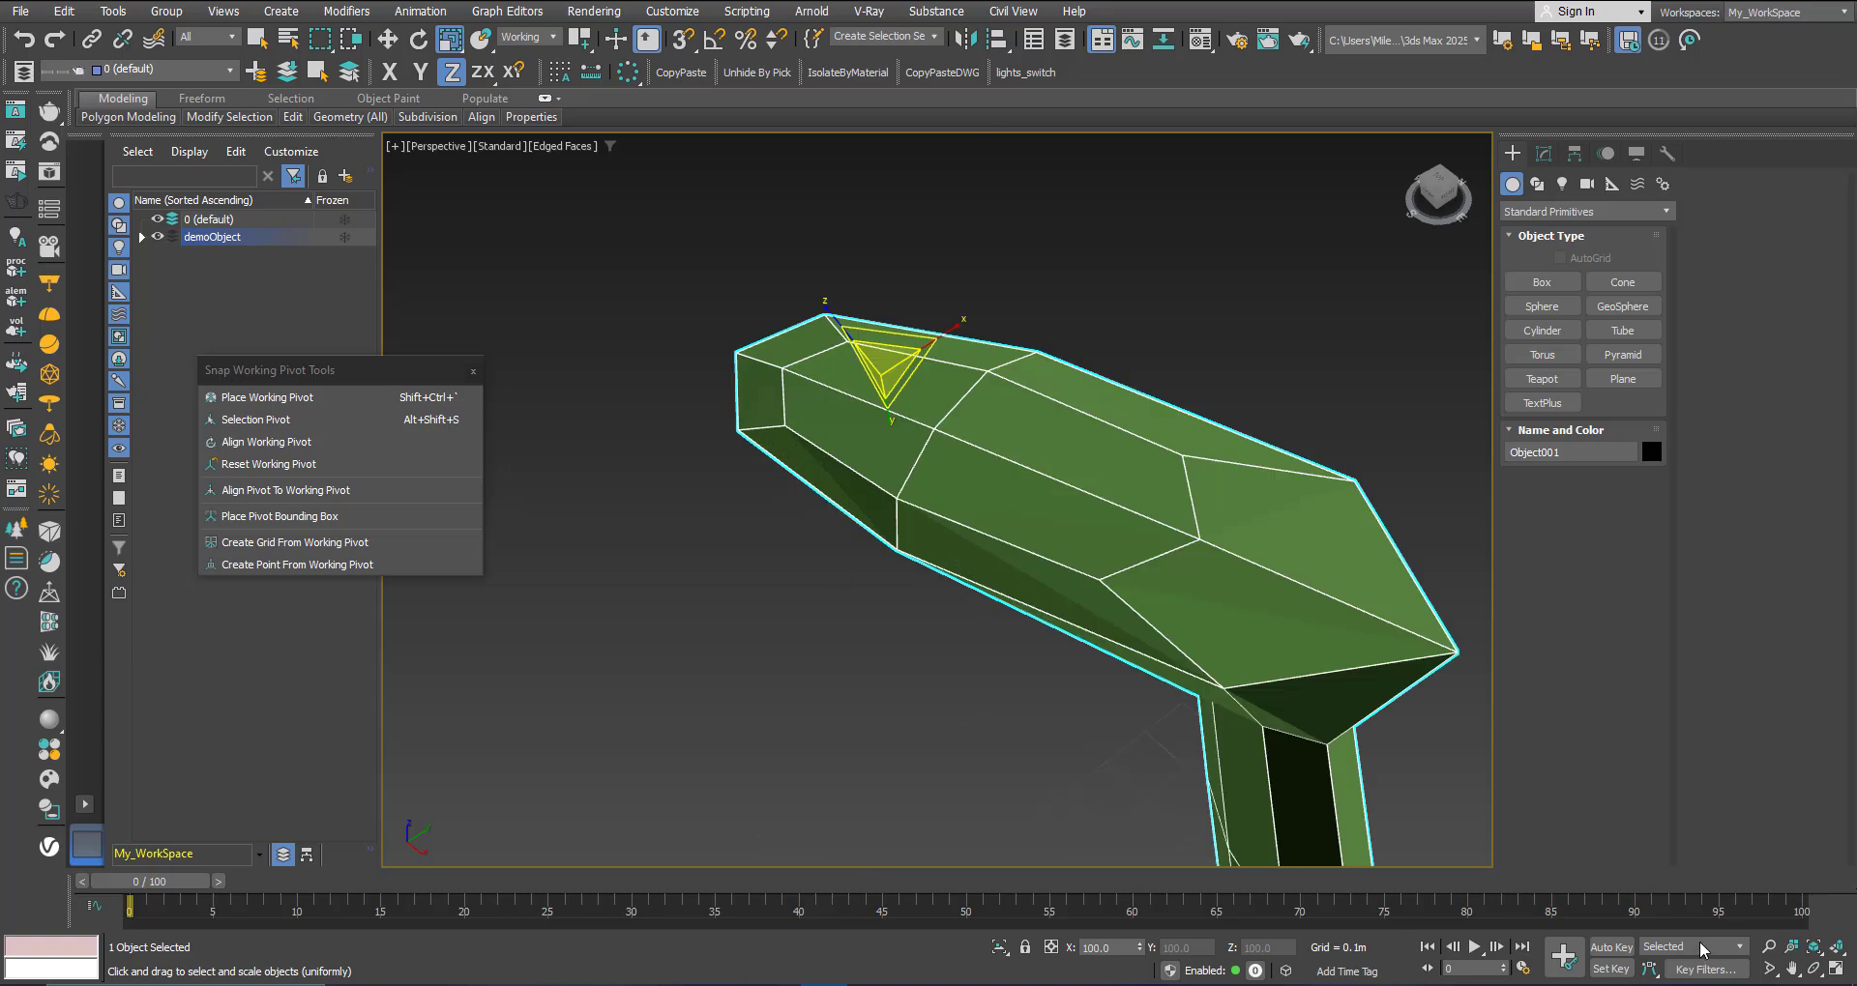
scroll(982, 480, "down", 3)
scroll(762, 436, "down", 2)
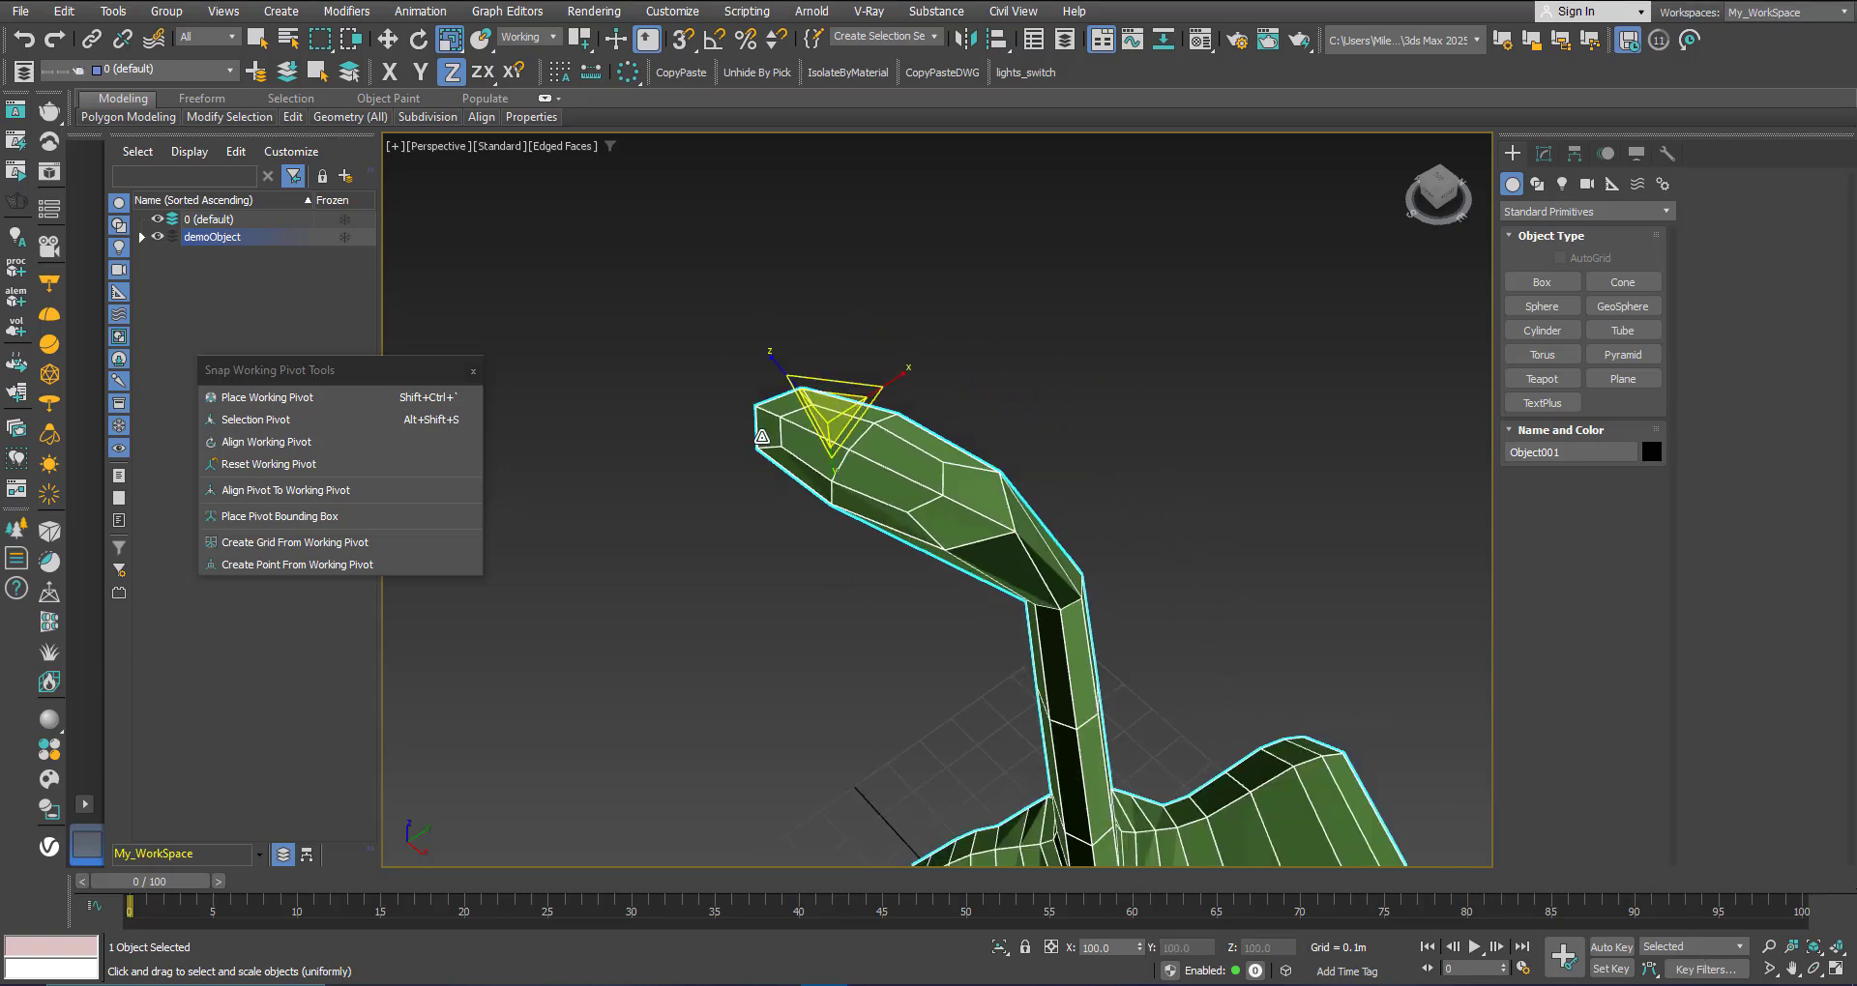
left_click(388, 39)
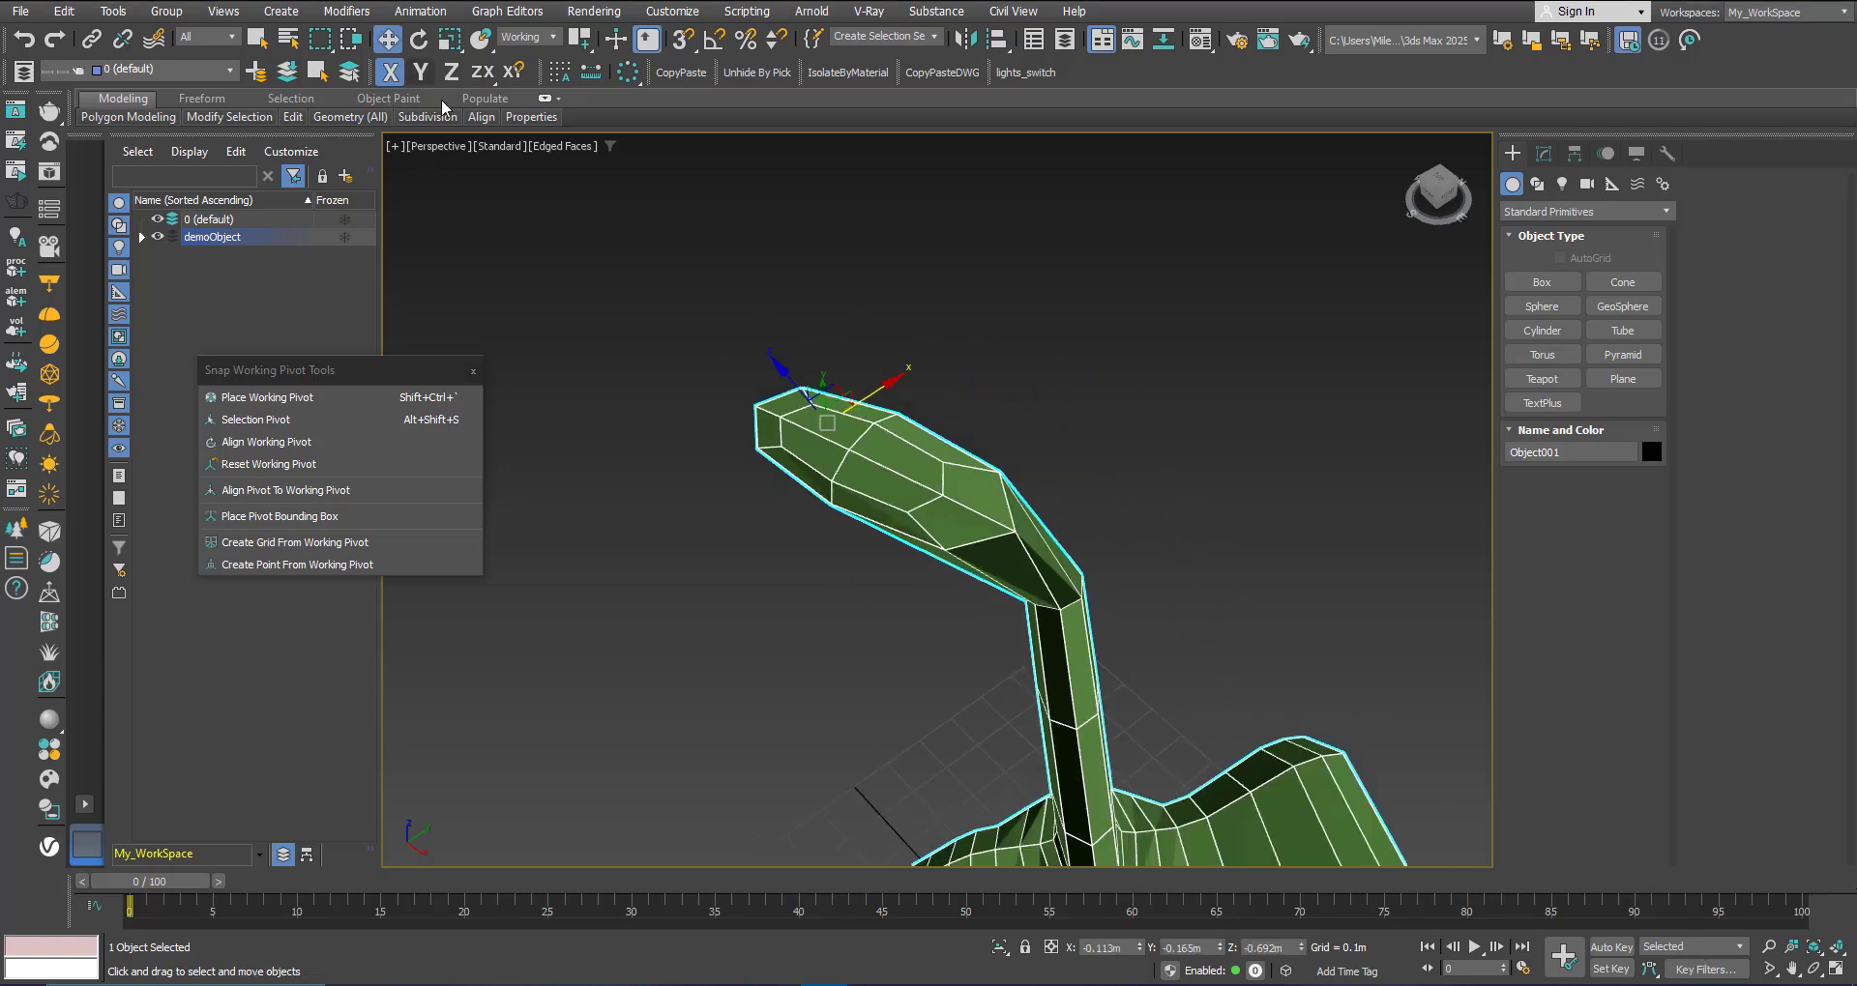
left_click(1541, 155)
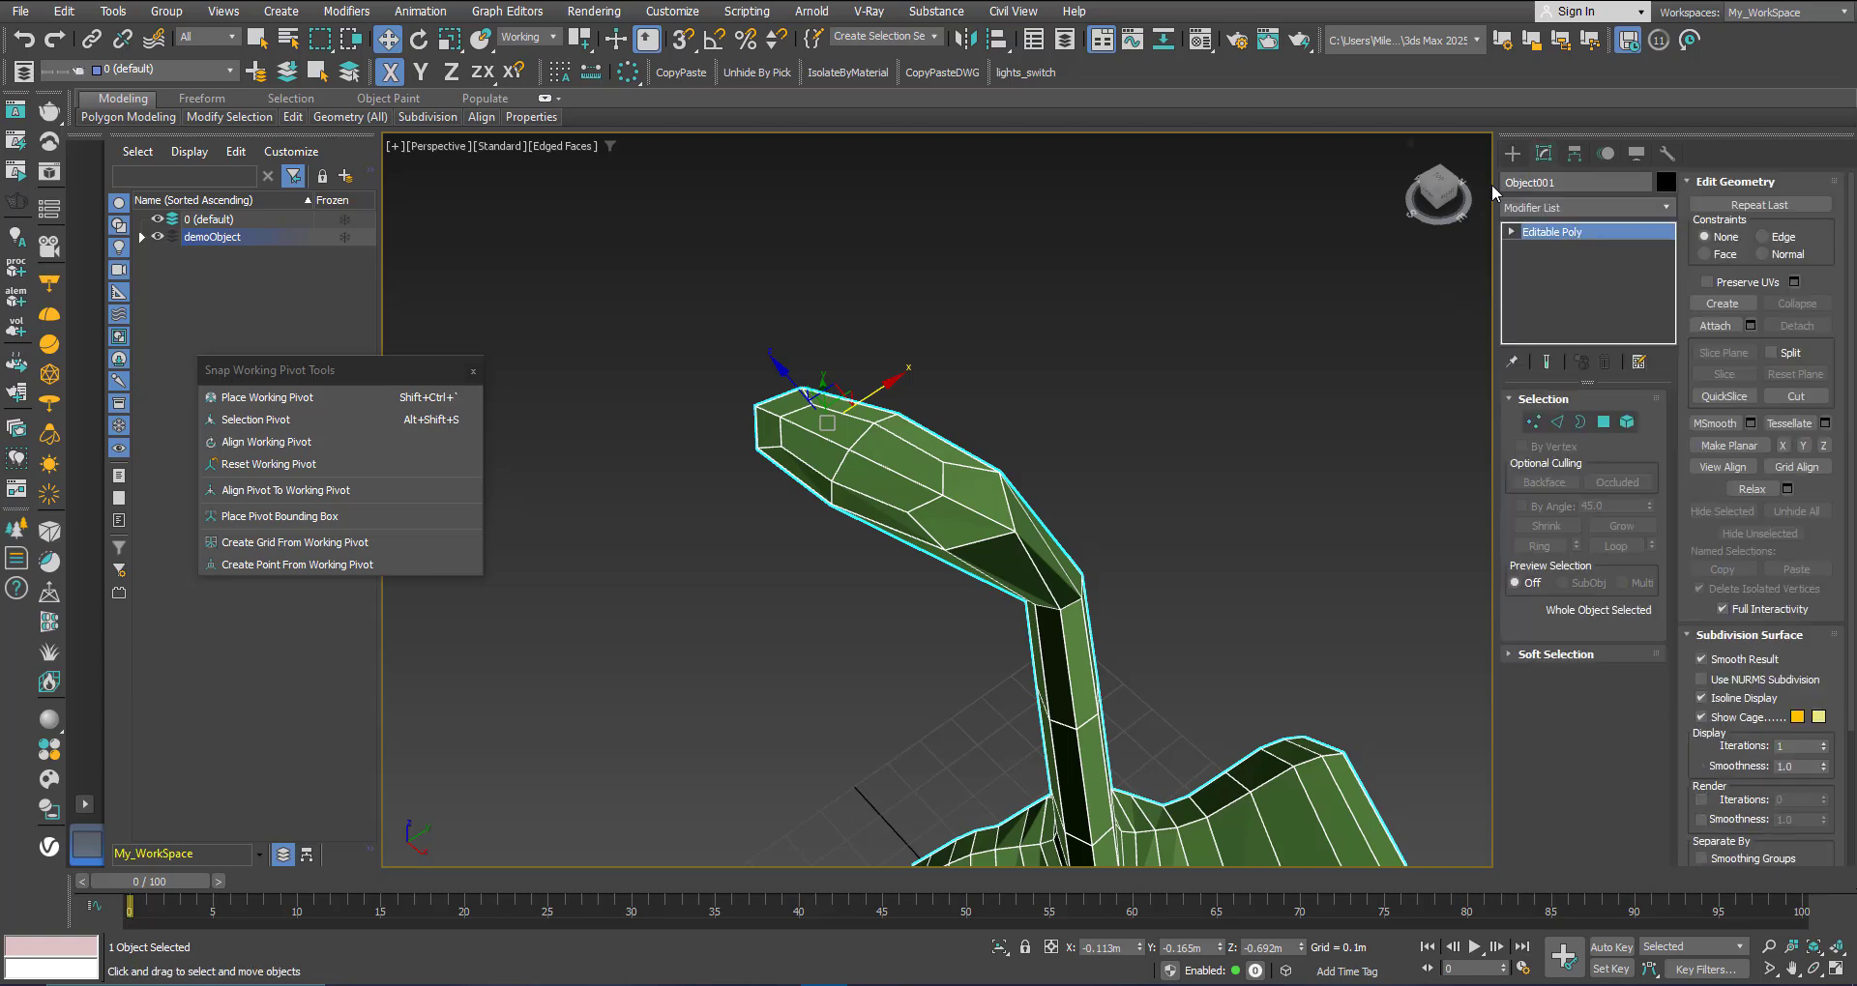
left_click(1603, 423)
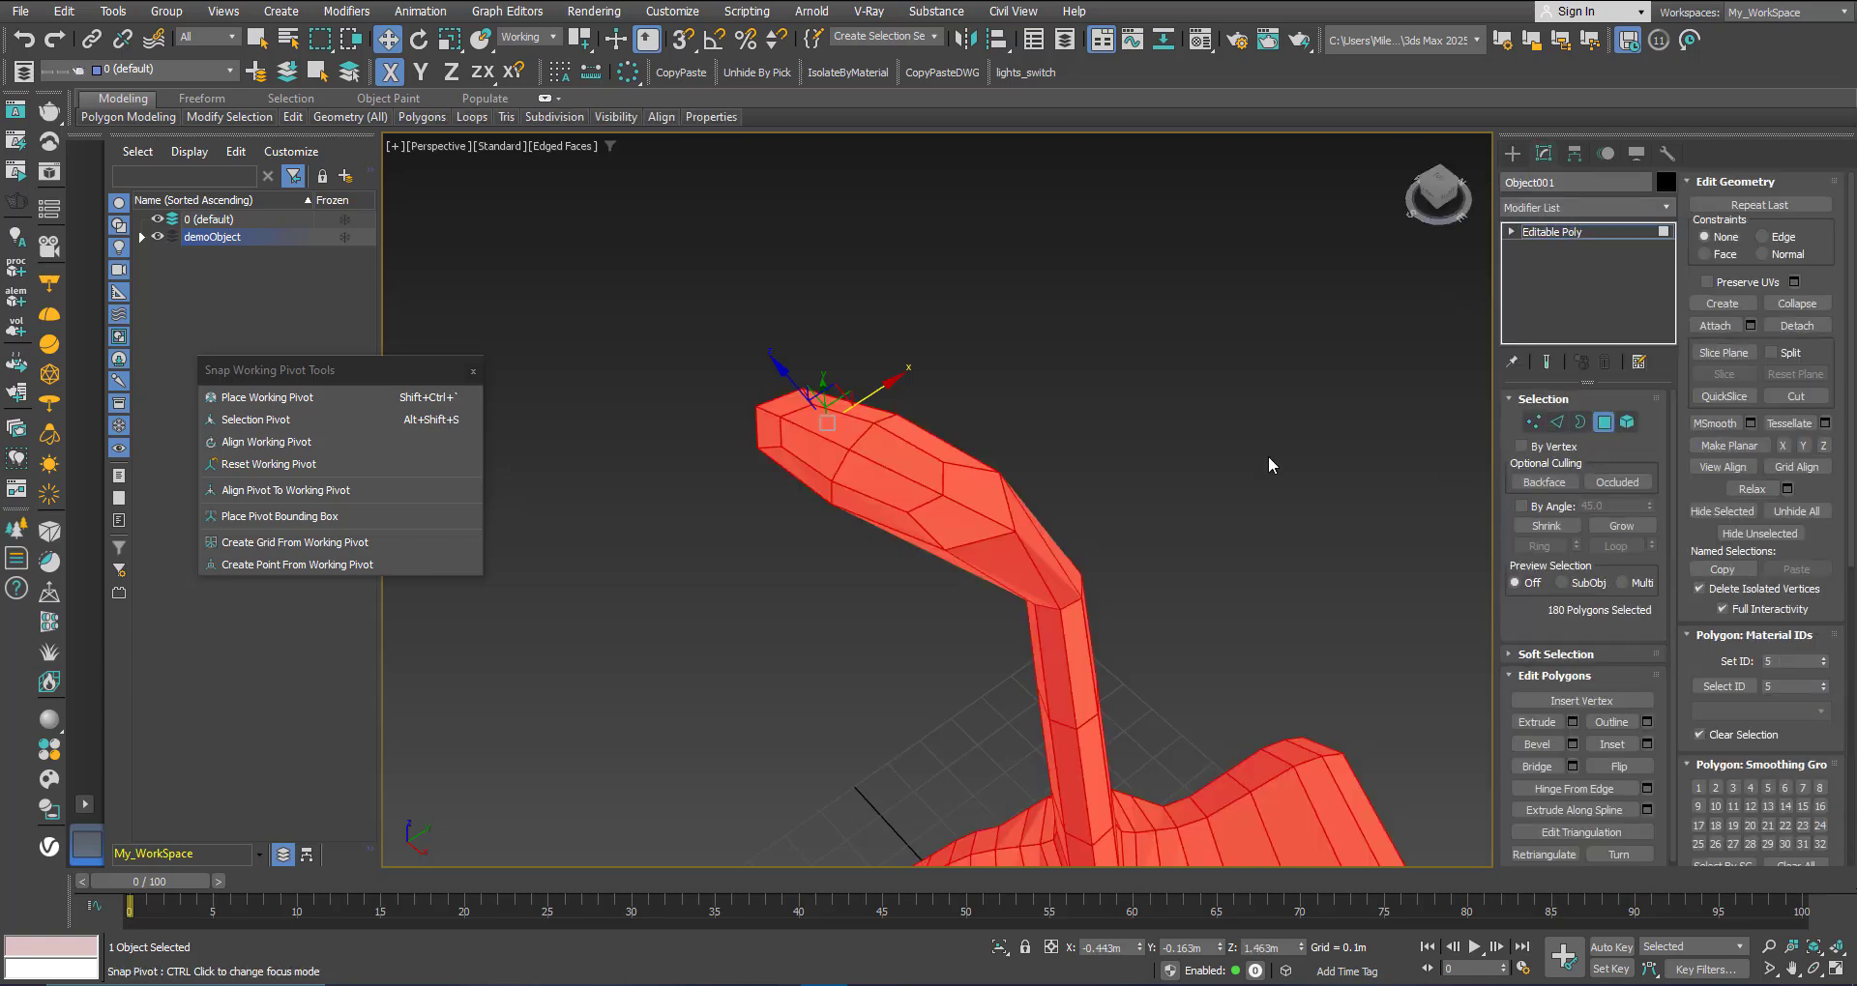
Step: Select the polygon on the upper surface of the arm's head, close to the bend
left_click(921, 468)
scroll(882, 465, "up", 3)
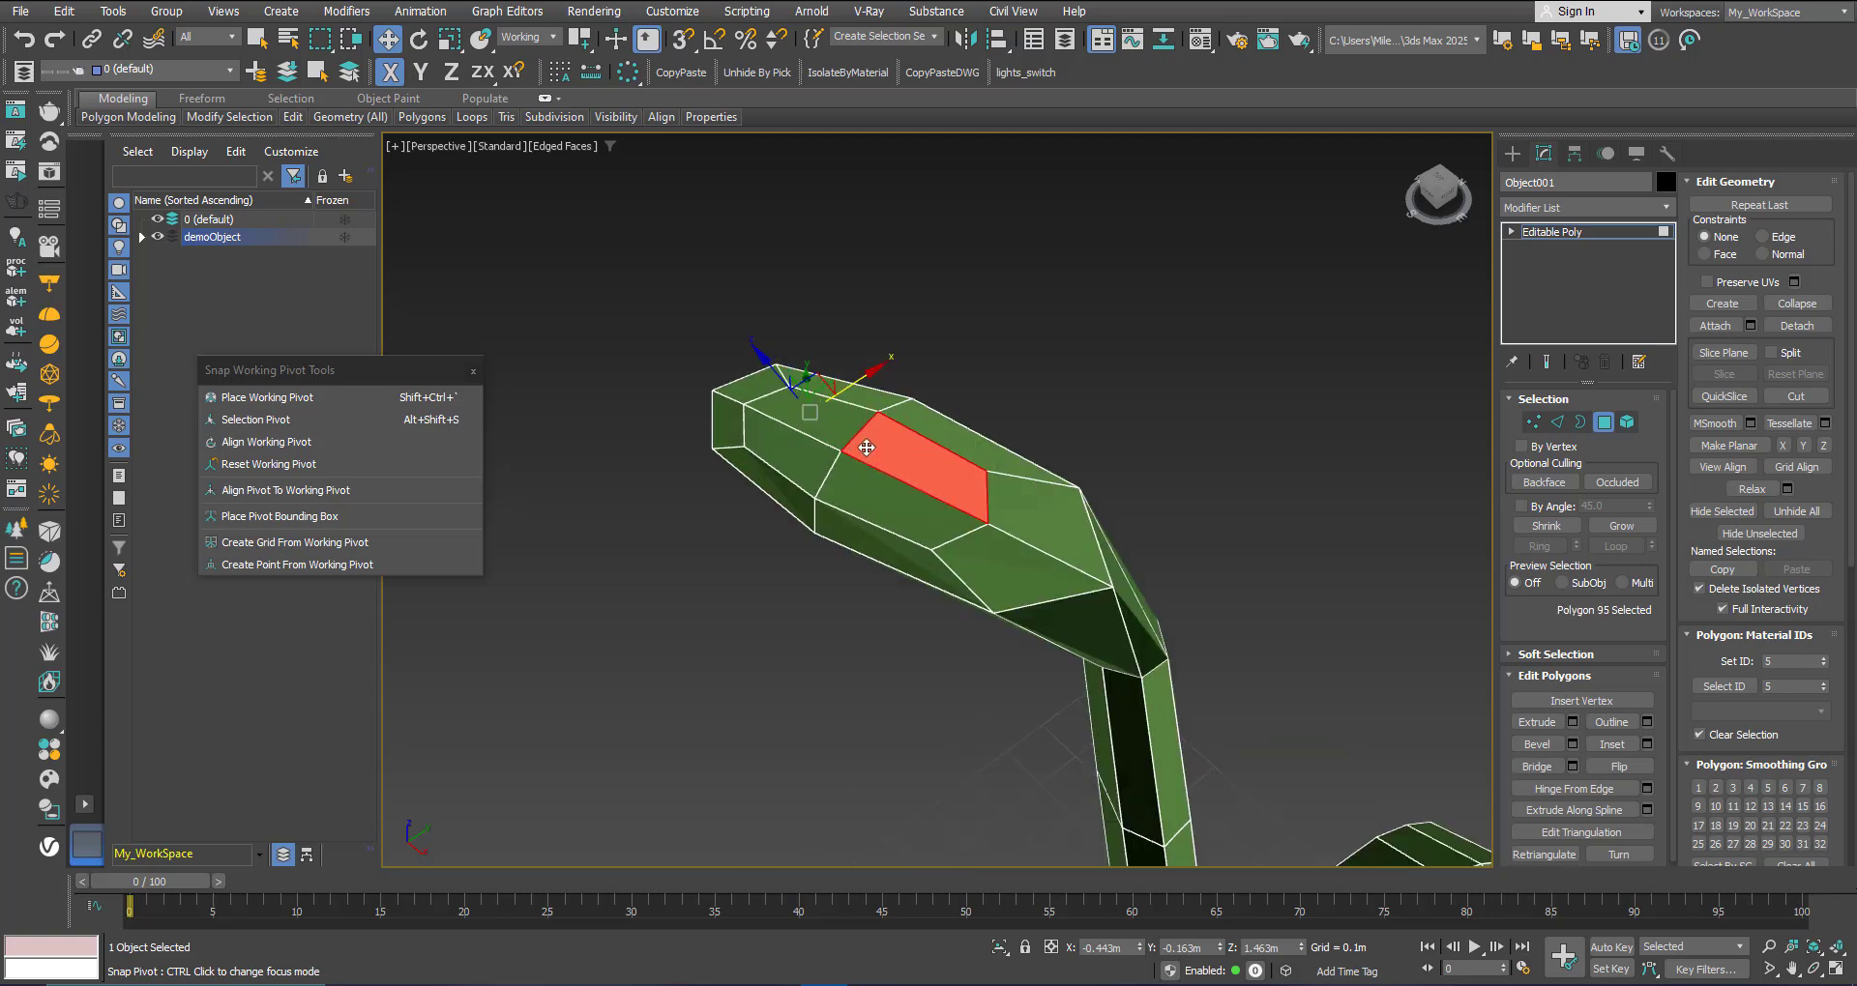
mouse_move(859, 472)
middle_mouse_down("alt")
mouse_move(861, 450)
mouse_move(824, 468)
middle_mouse_up("alt")
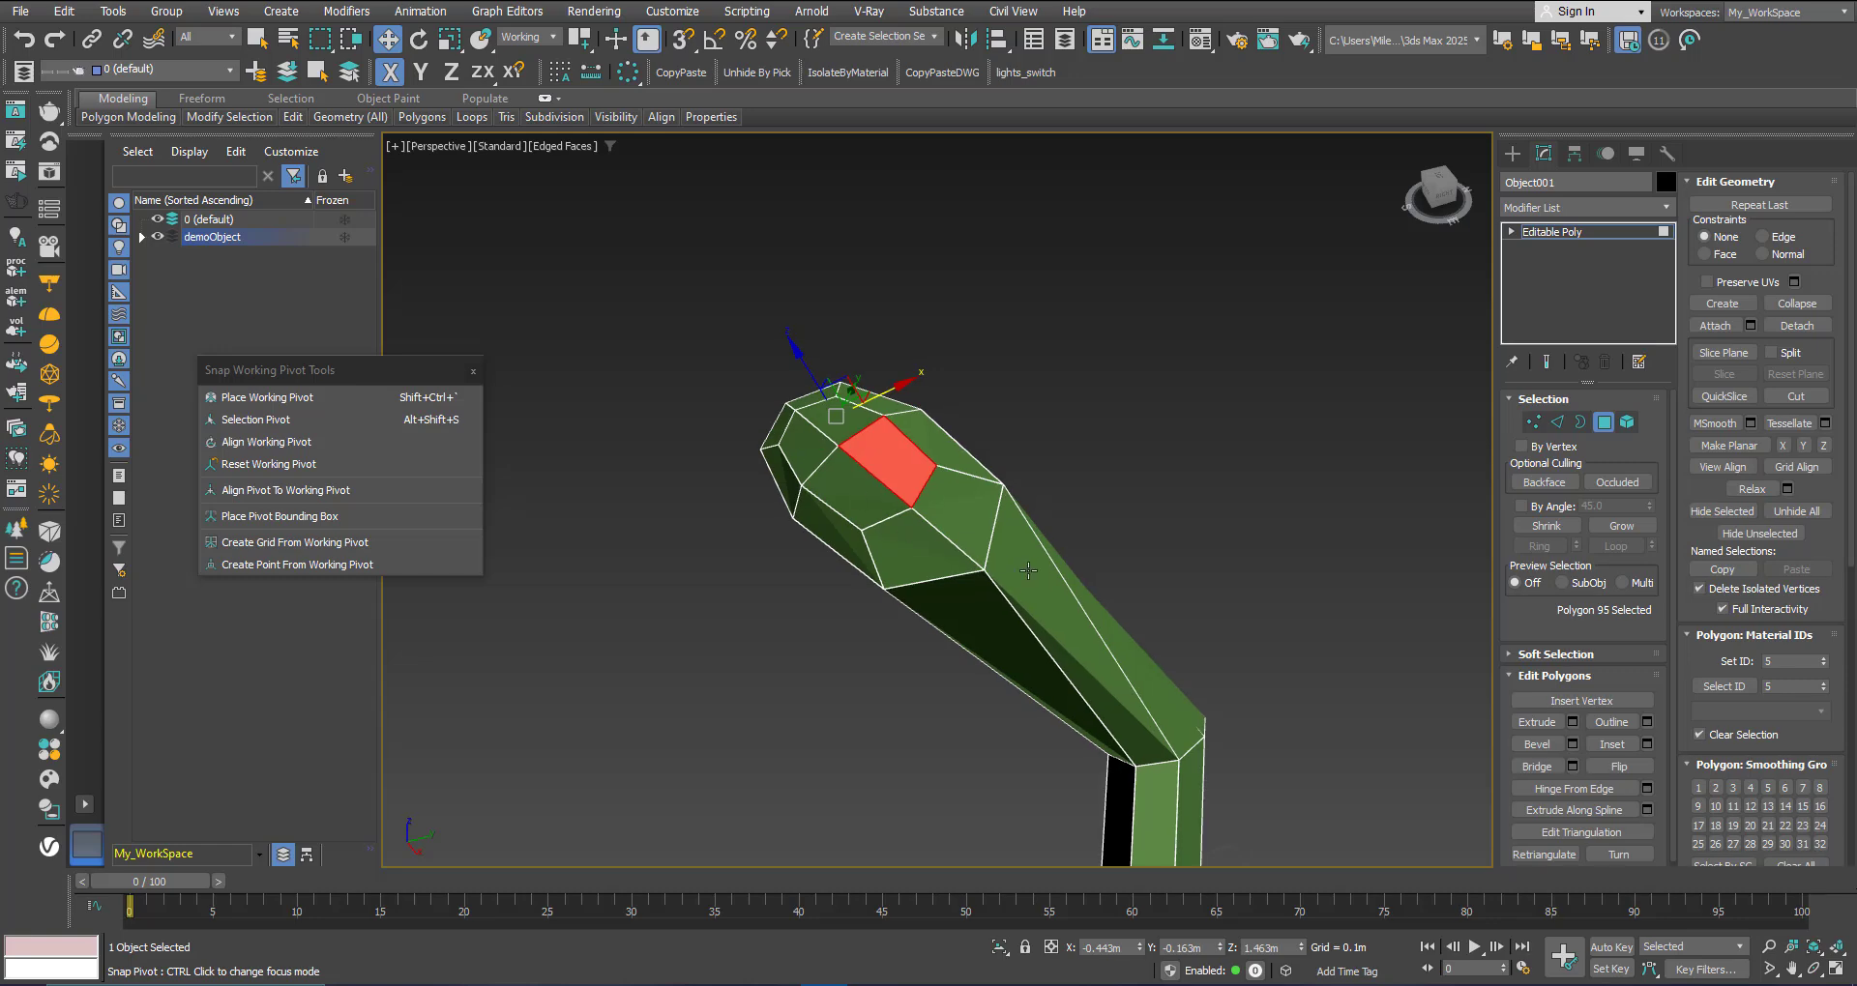
left_click(965, 518)
Step: Try moving the selected polygon along the working pivot's Z axis and along its X axis
middle_click_drag(965, 518, 867, 453, "alt")
left_click_drag(965, 372, 1027, 461)
key("ctrl+z")
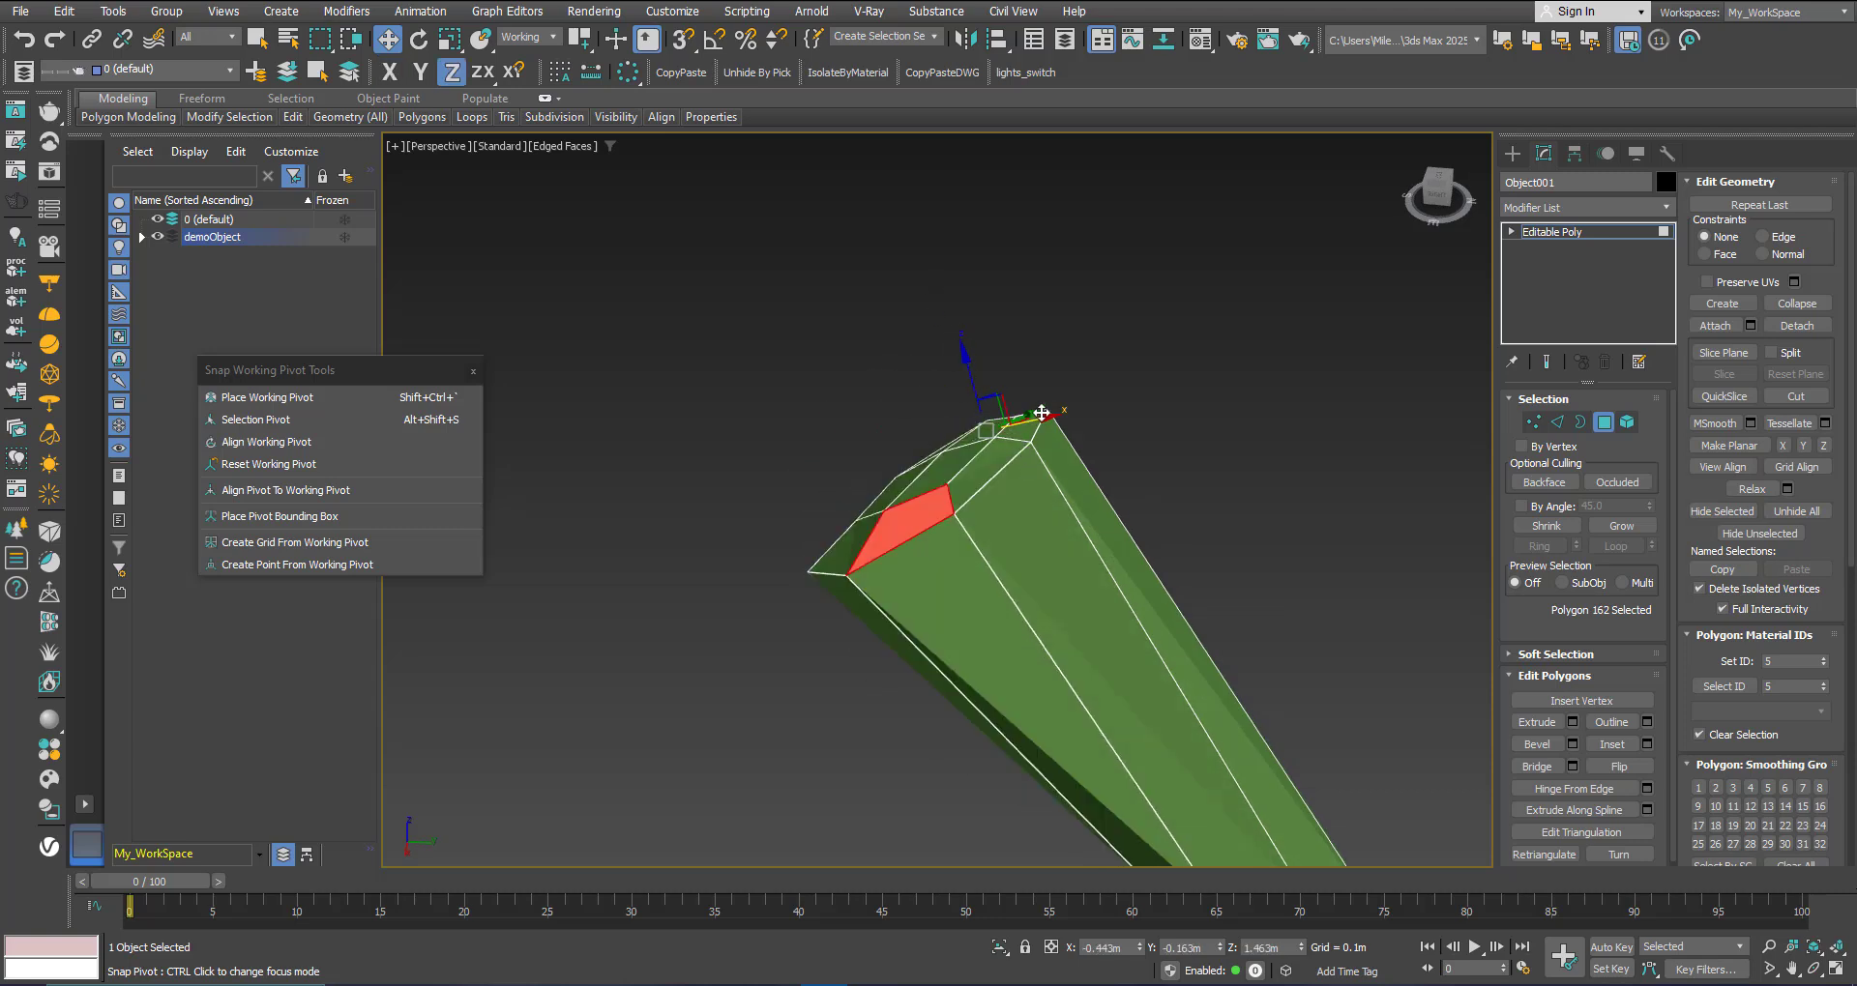
middle_click_drag(1021, 472, 1091, 508, "alt")
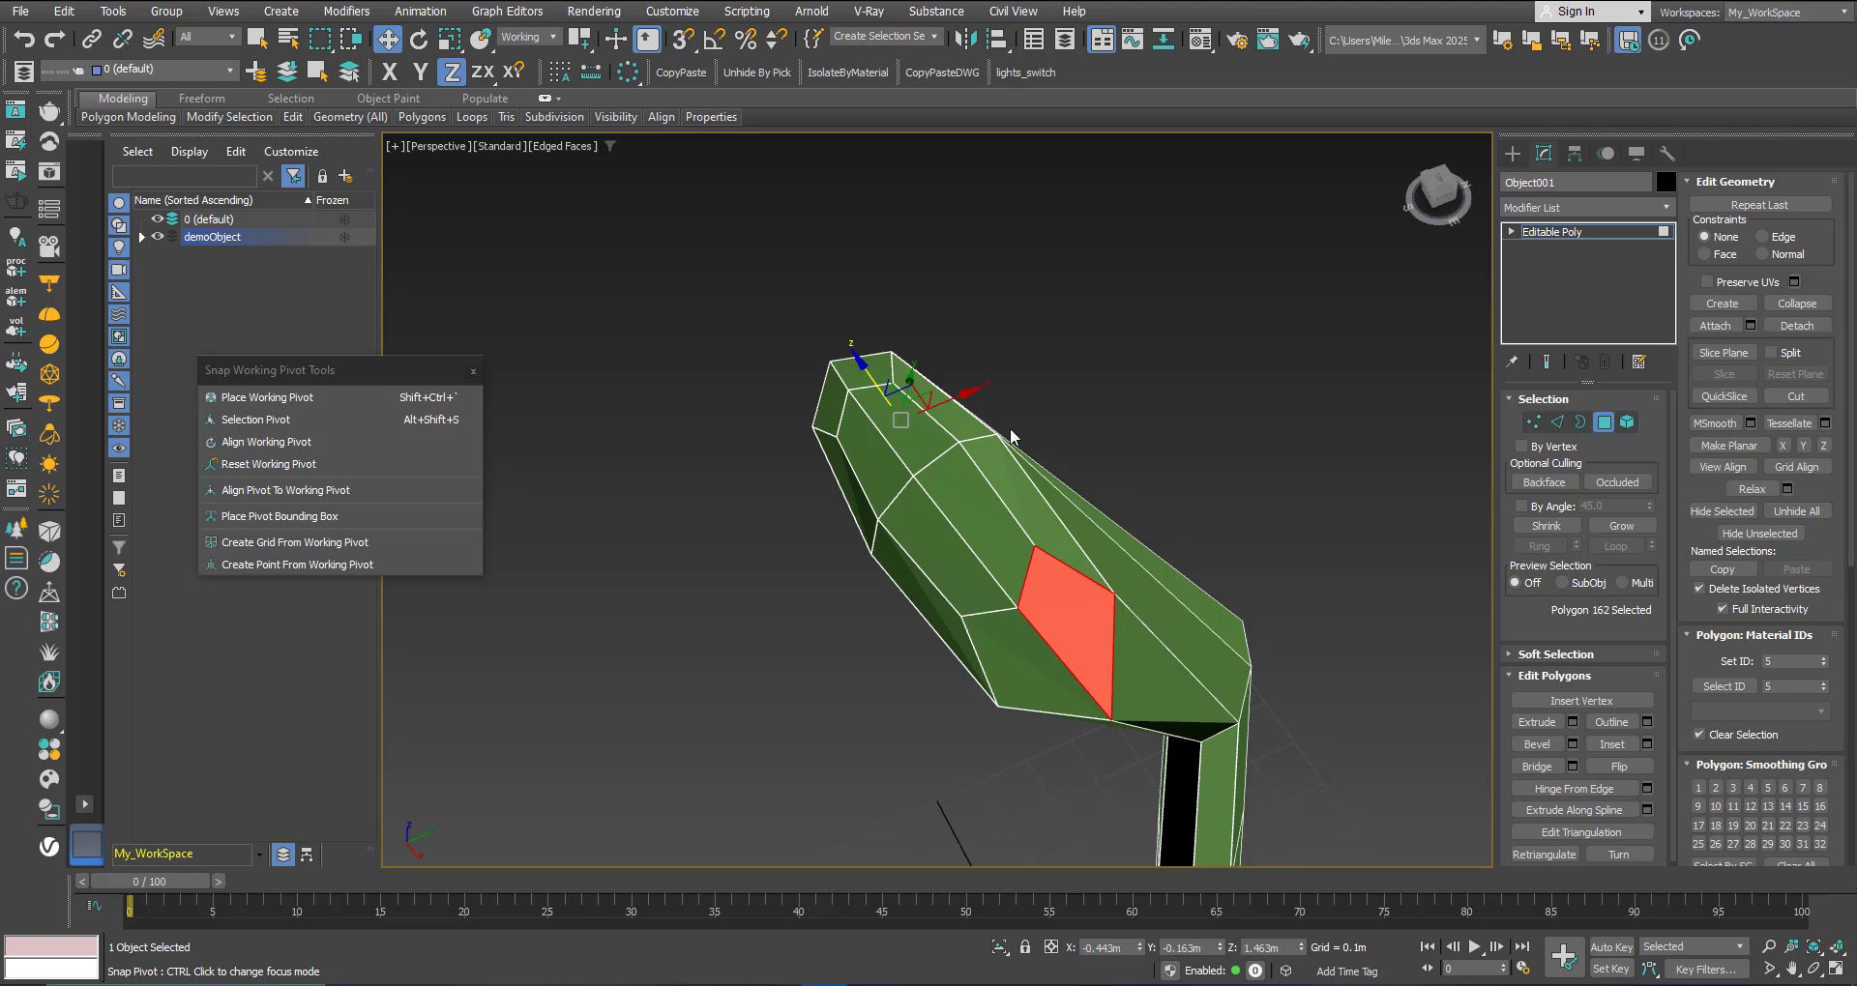
left_click_drag(957, 399, 1082, 400)
middle_click_drag(948, 476, 921, 402, "alt")
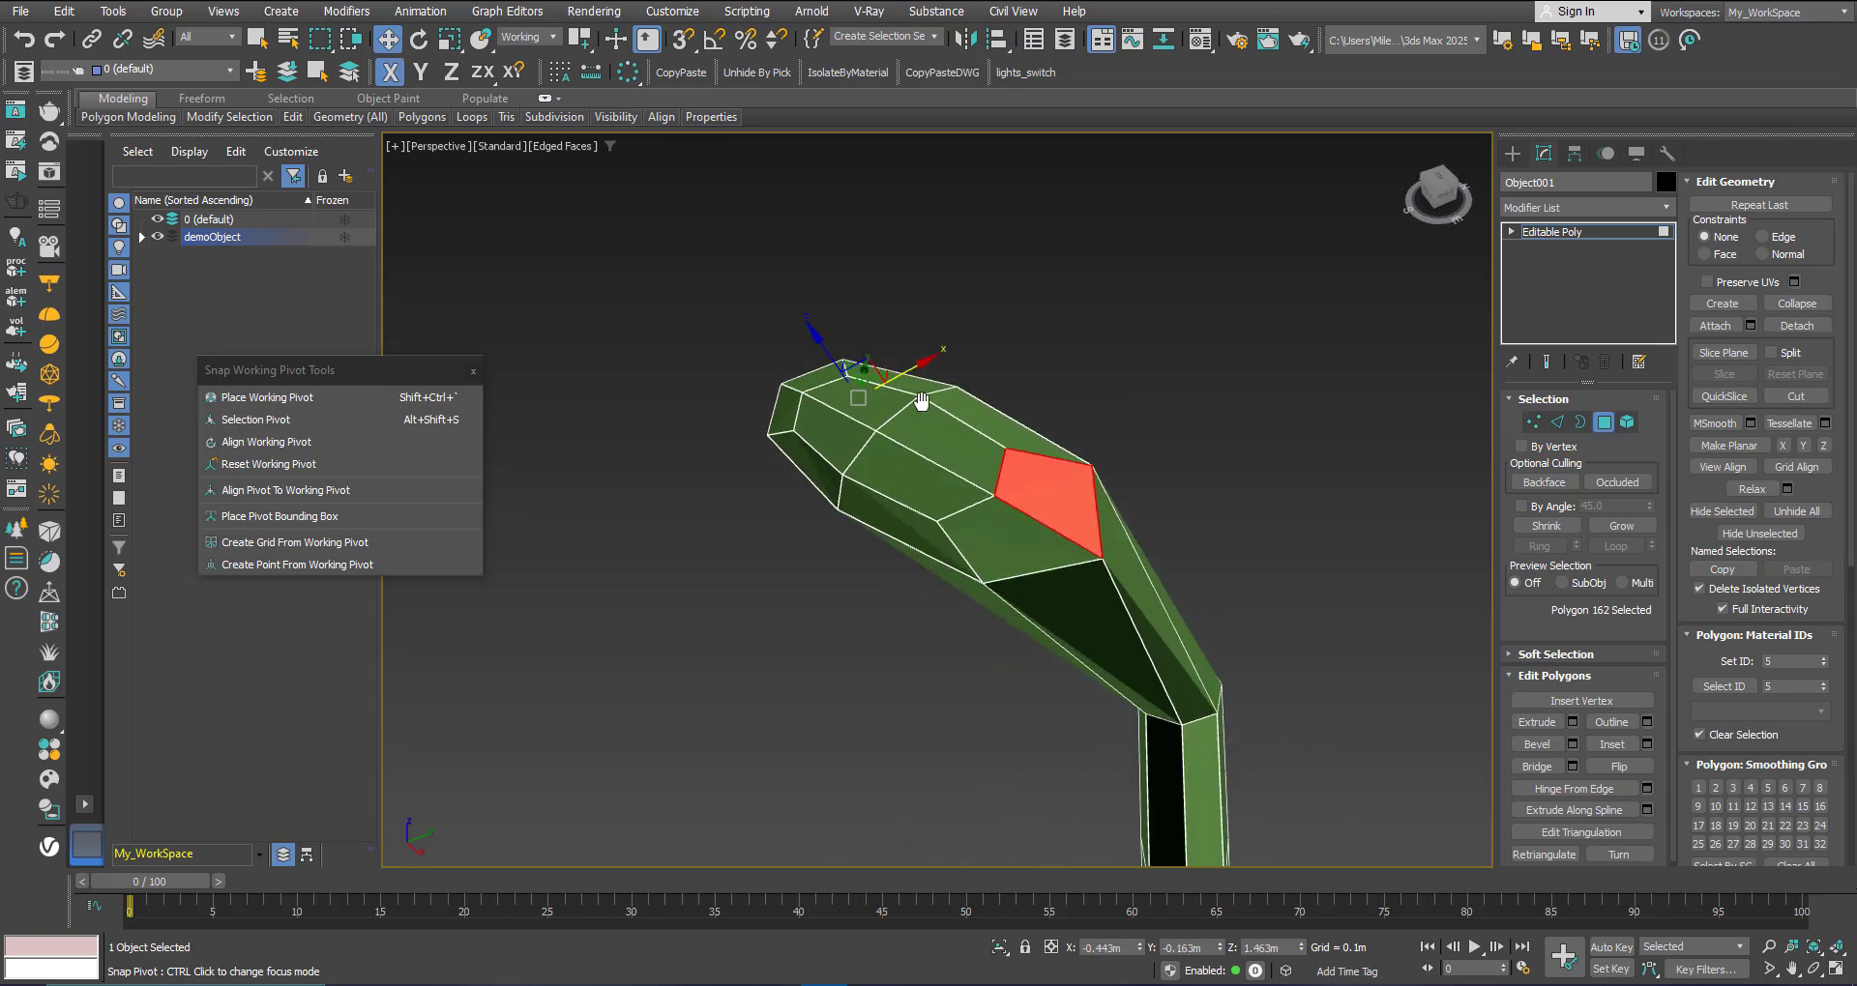
Step: Try offsetting the selected polygon along the working pivot's axes, including Z, with the Move Transform Type-In
right_click(397, 40)
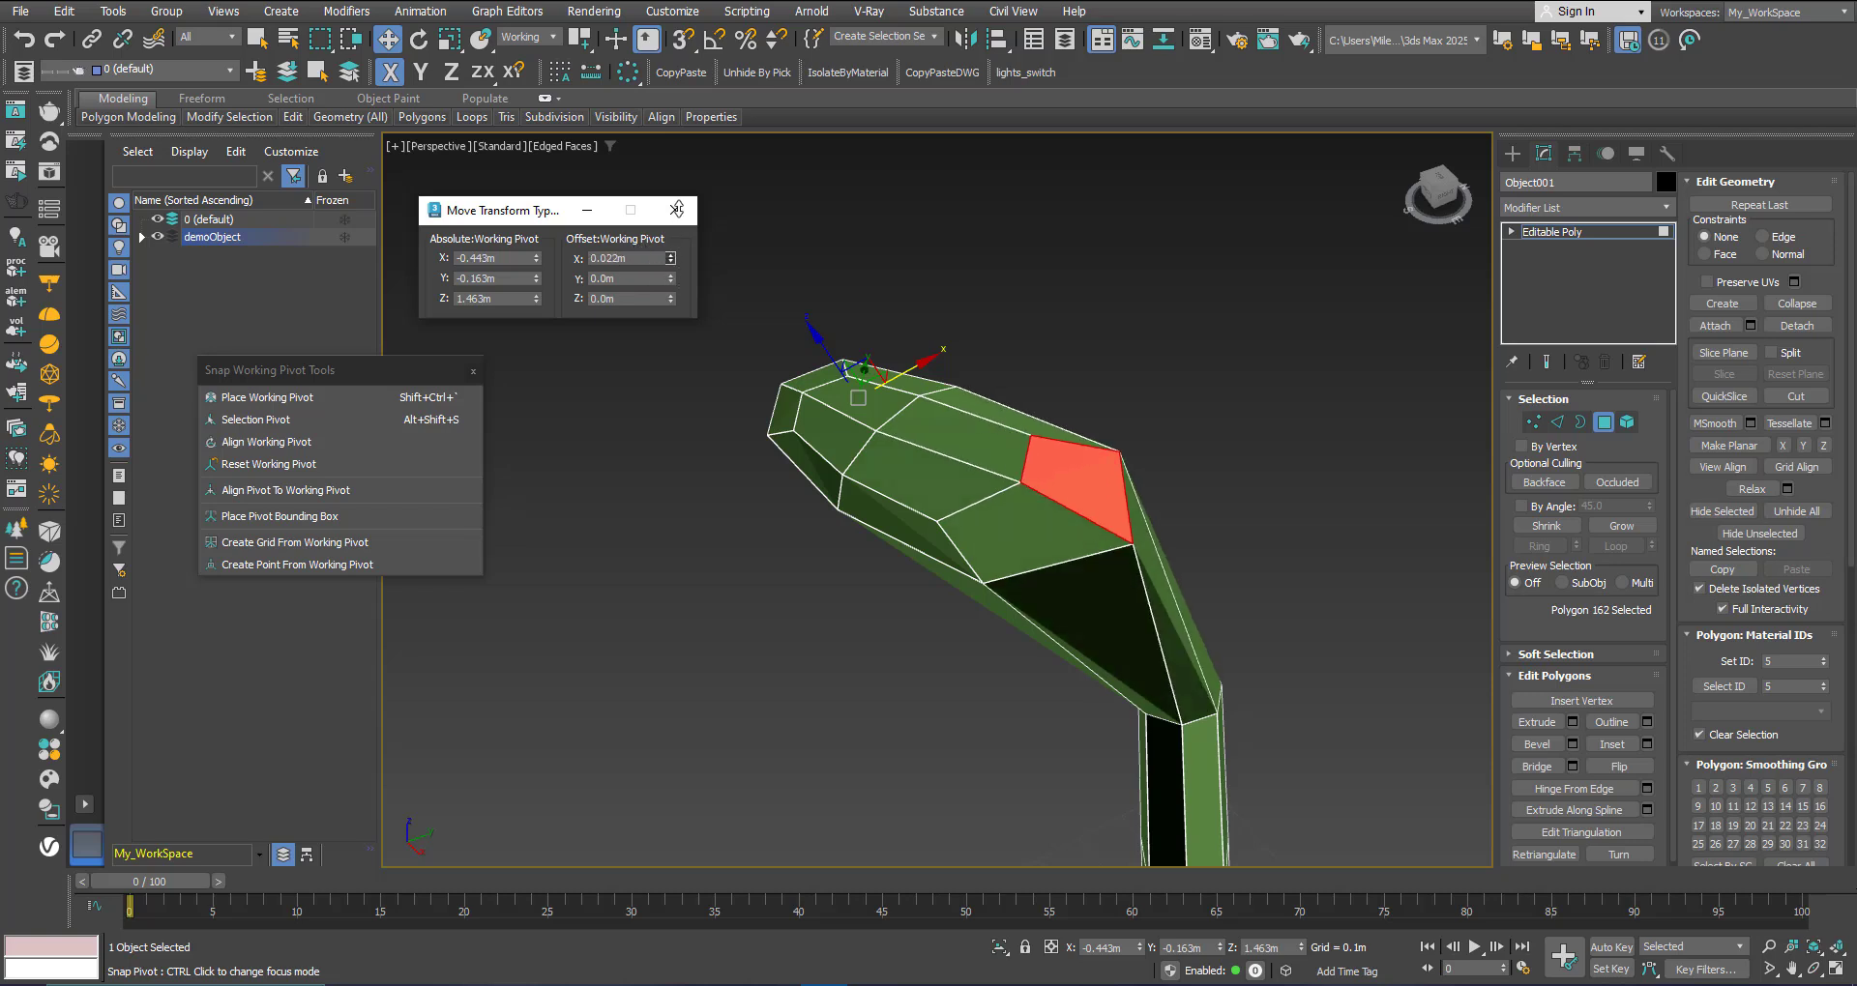
mouse_move(670, 299)
left_mouse_down()
mouse_move(651, 165)
mouse_move(692, 309)
left_mouse_up()
right_click(691, 310)
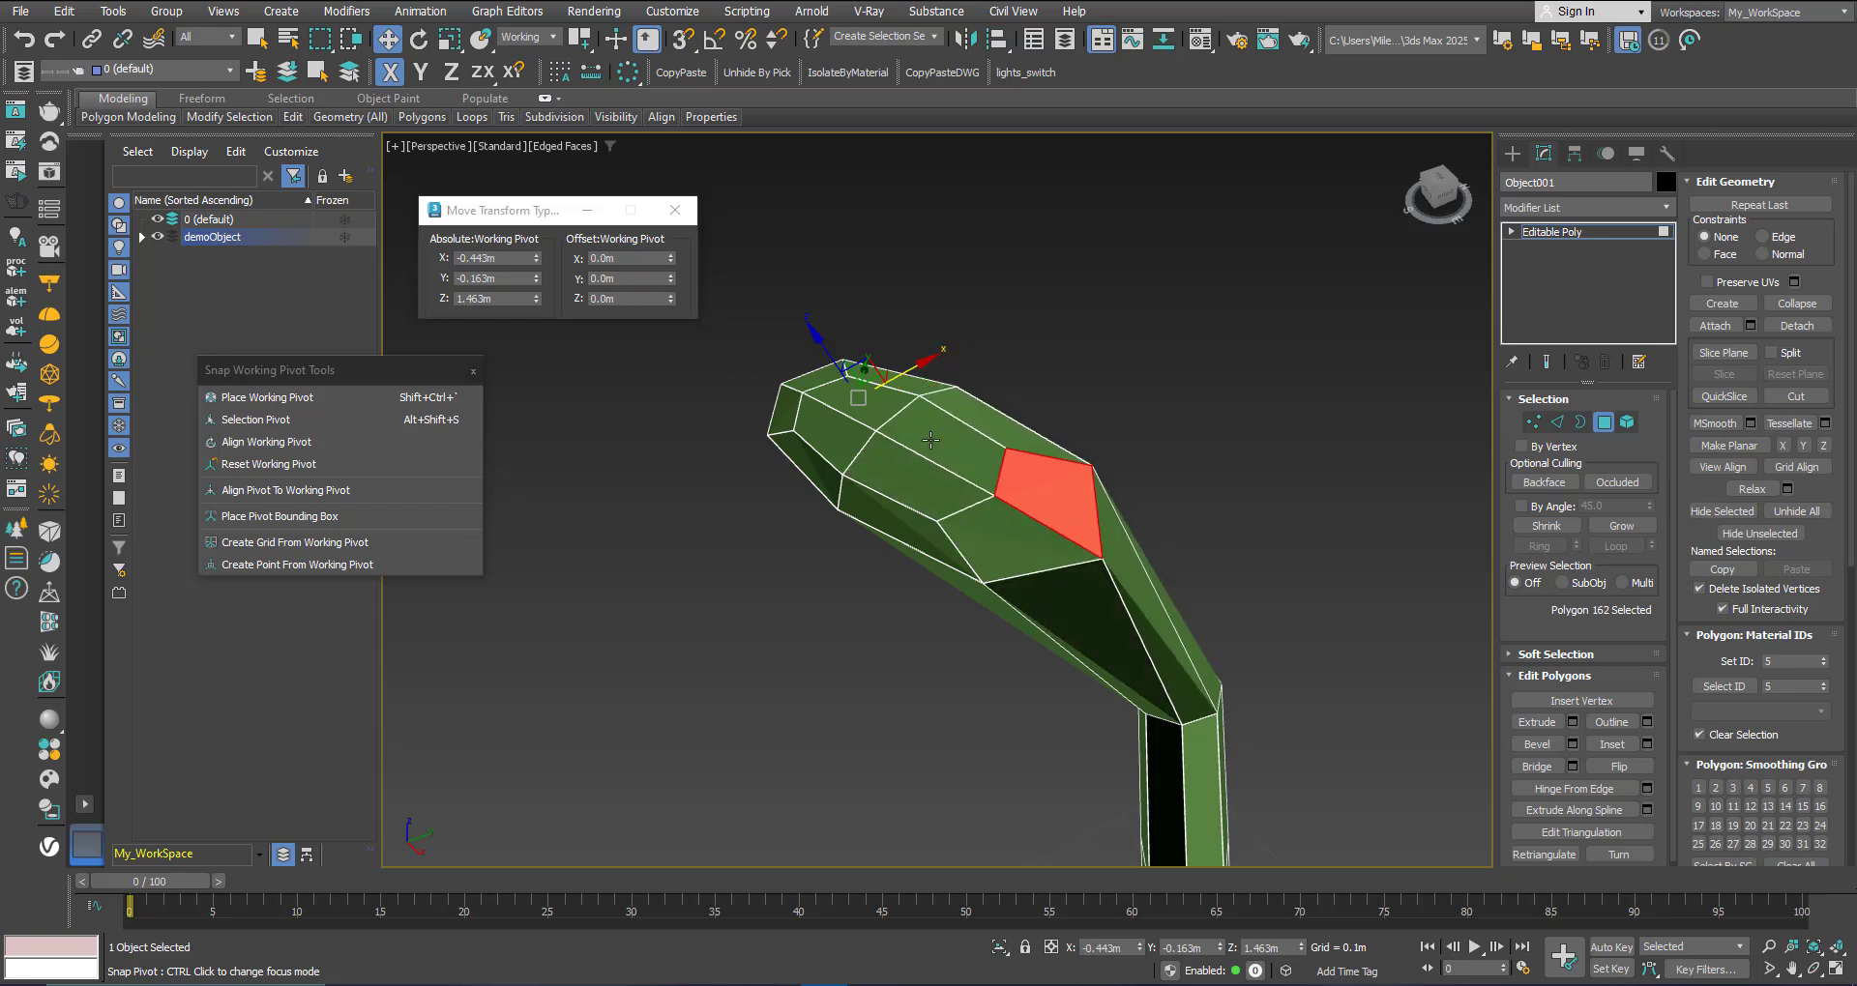
middle_click_drag(899, 420, 869, 405, "alt")
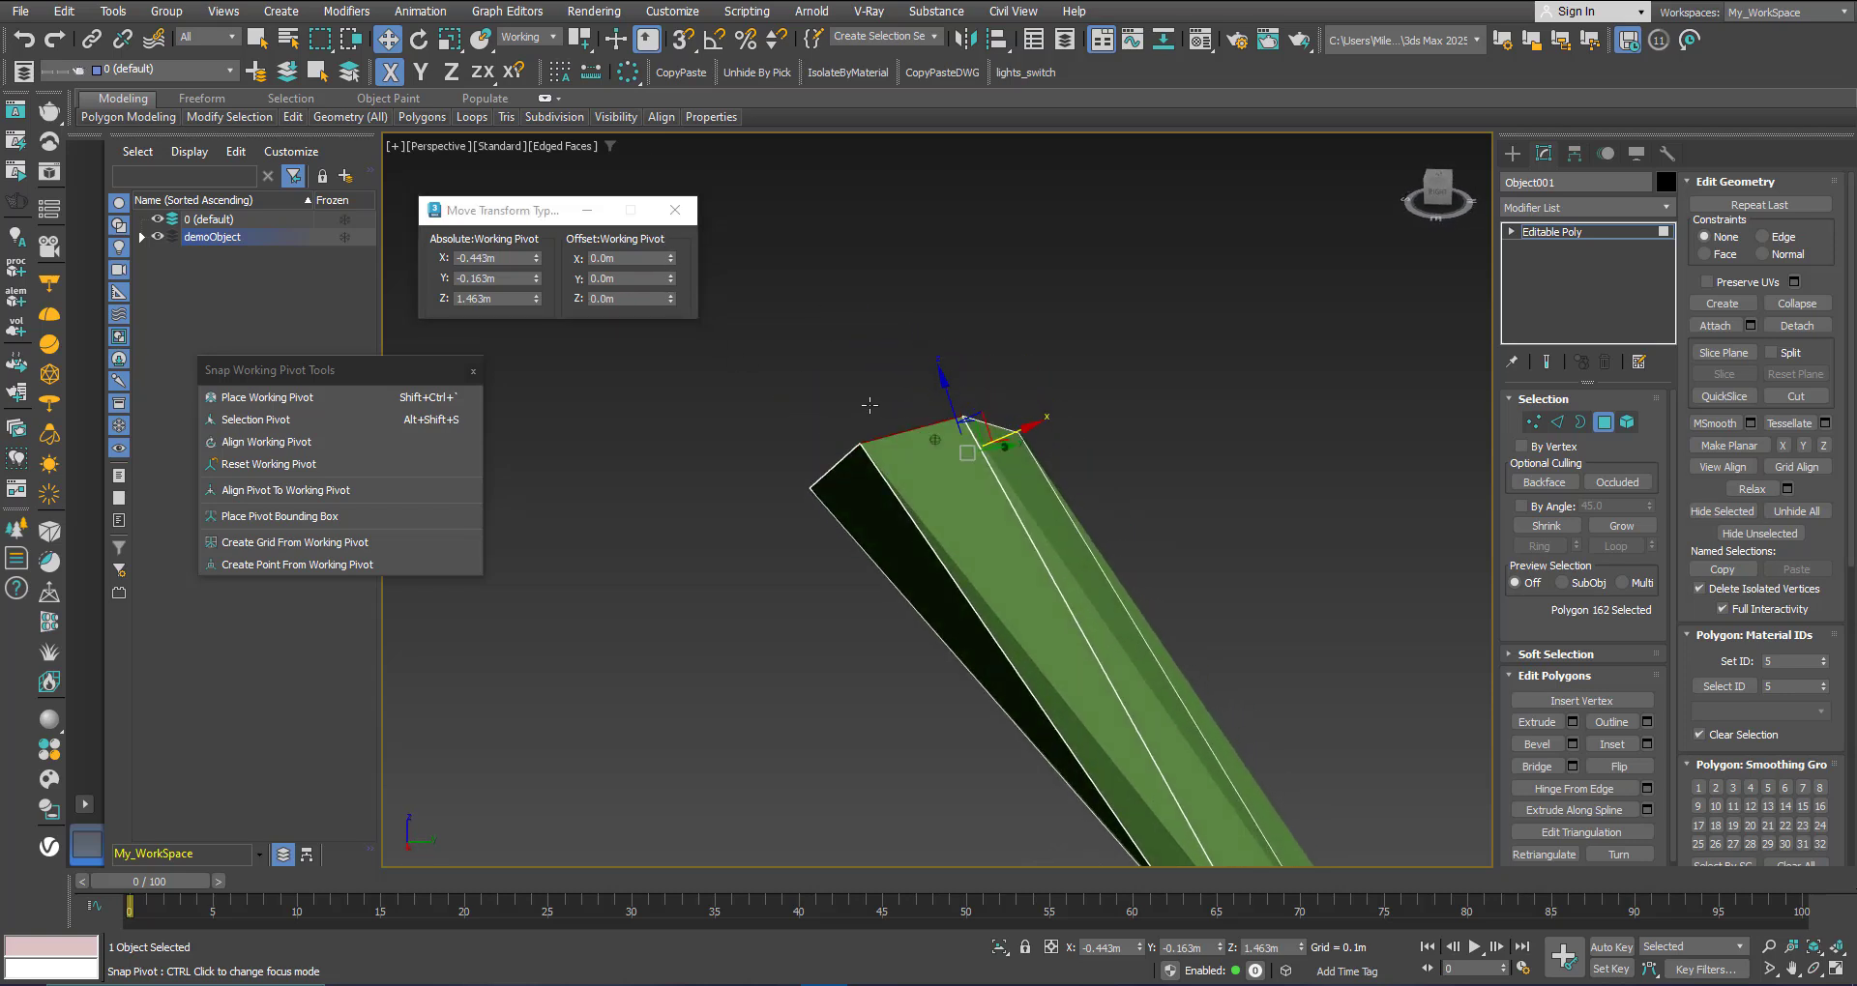
mouse_move(671, 301)
left_mouse_down()
mouse_move(649, 201)
mouse_move(683, 312)
left_mouse_up()
right_click(683, 311)
middle_click_drag(990, 492, 1111, 531, "alt")
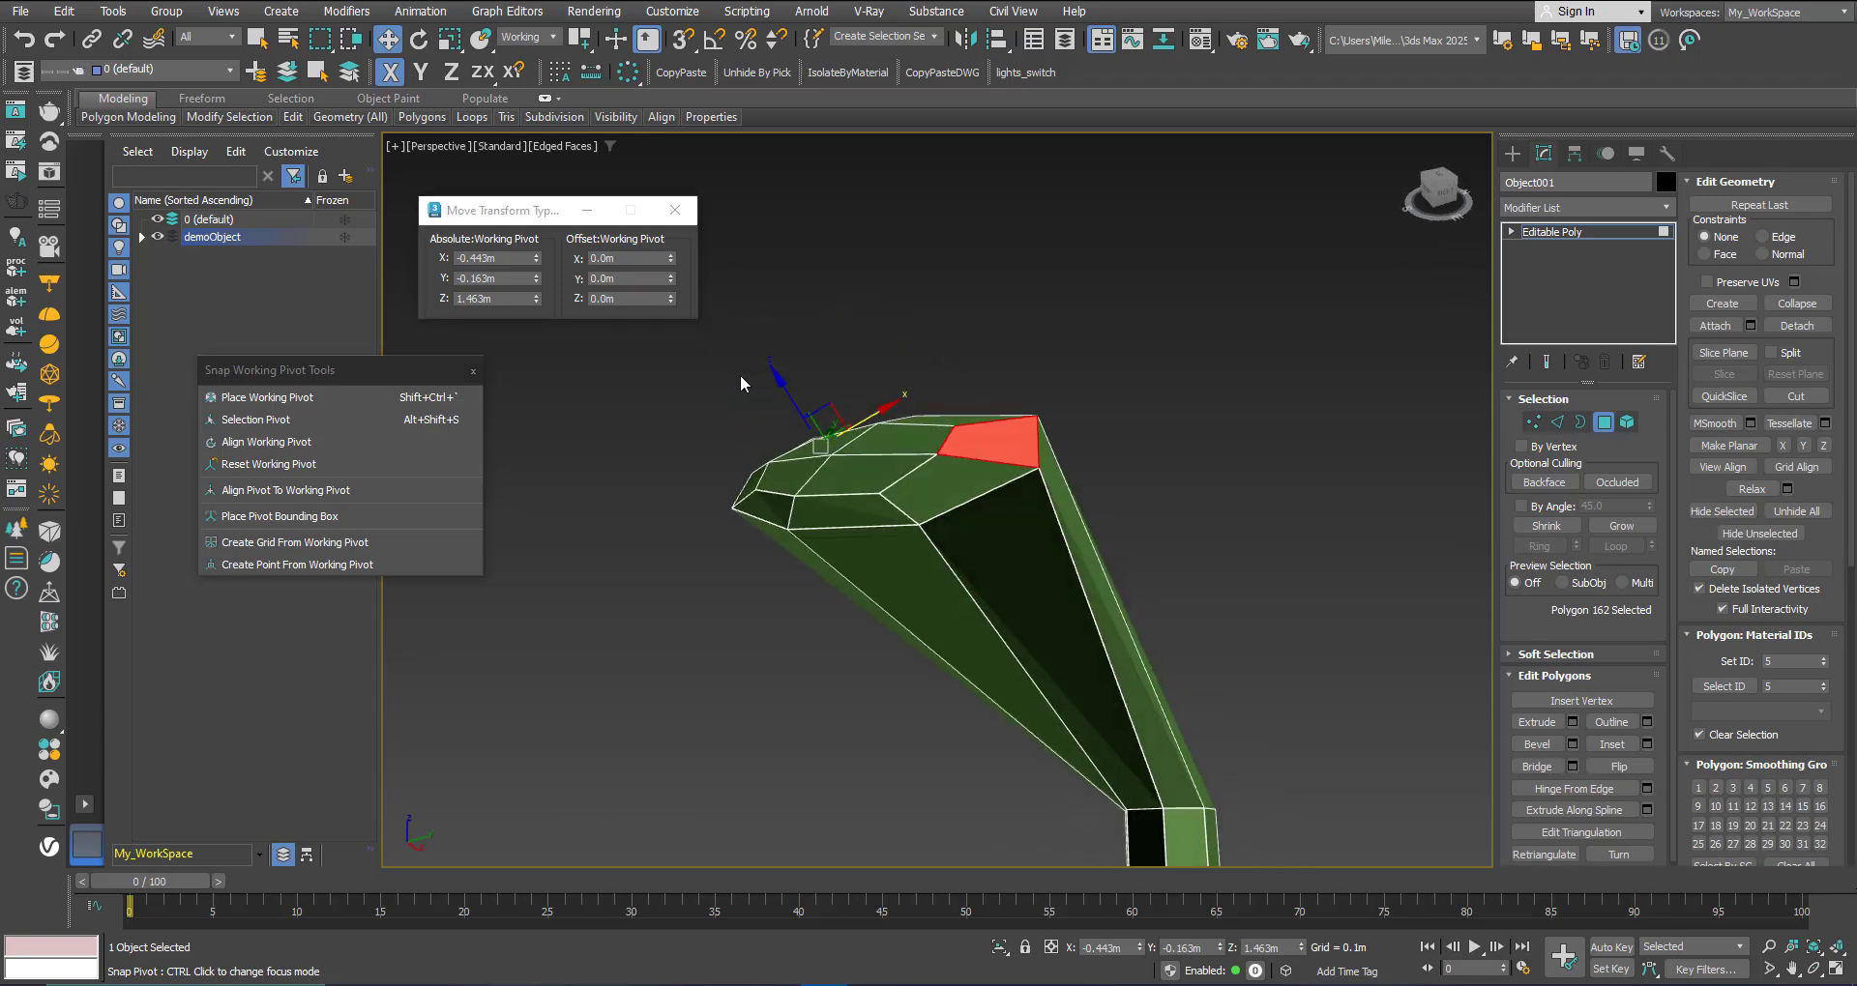
Step: Leave the Polygon sub-object level and return to working on the whole object
middle_click_drag(948, 473, 942, 512, "alt")
middle_click_drag(942, 511, 948, 577)
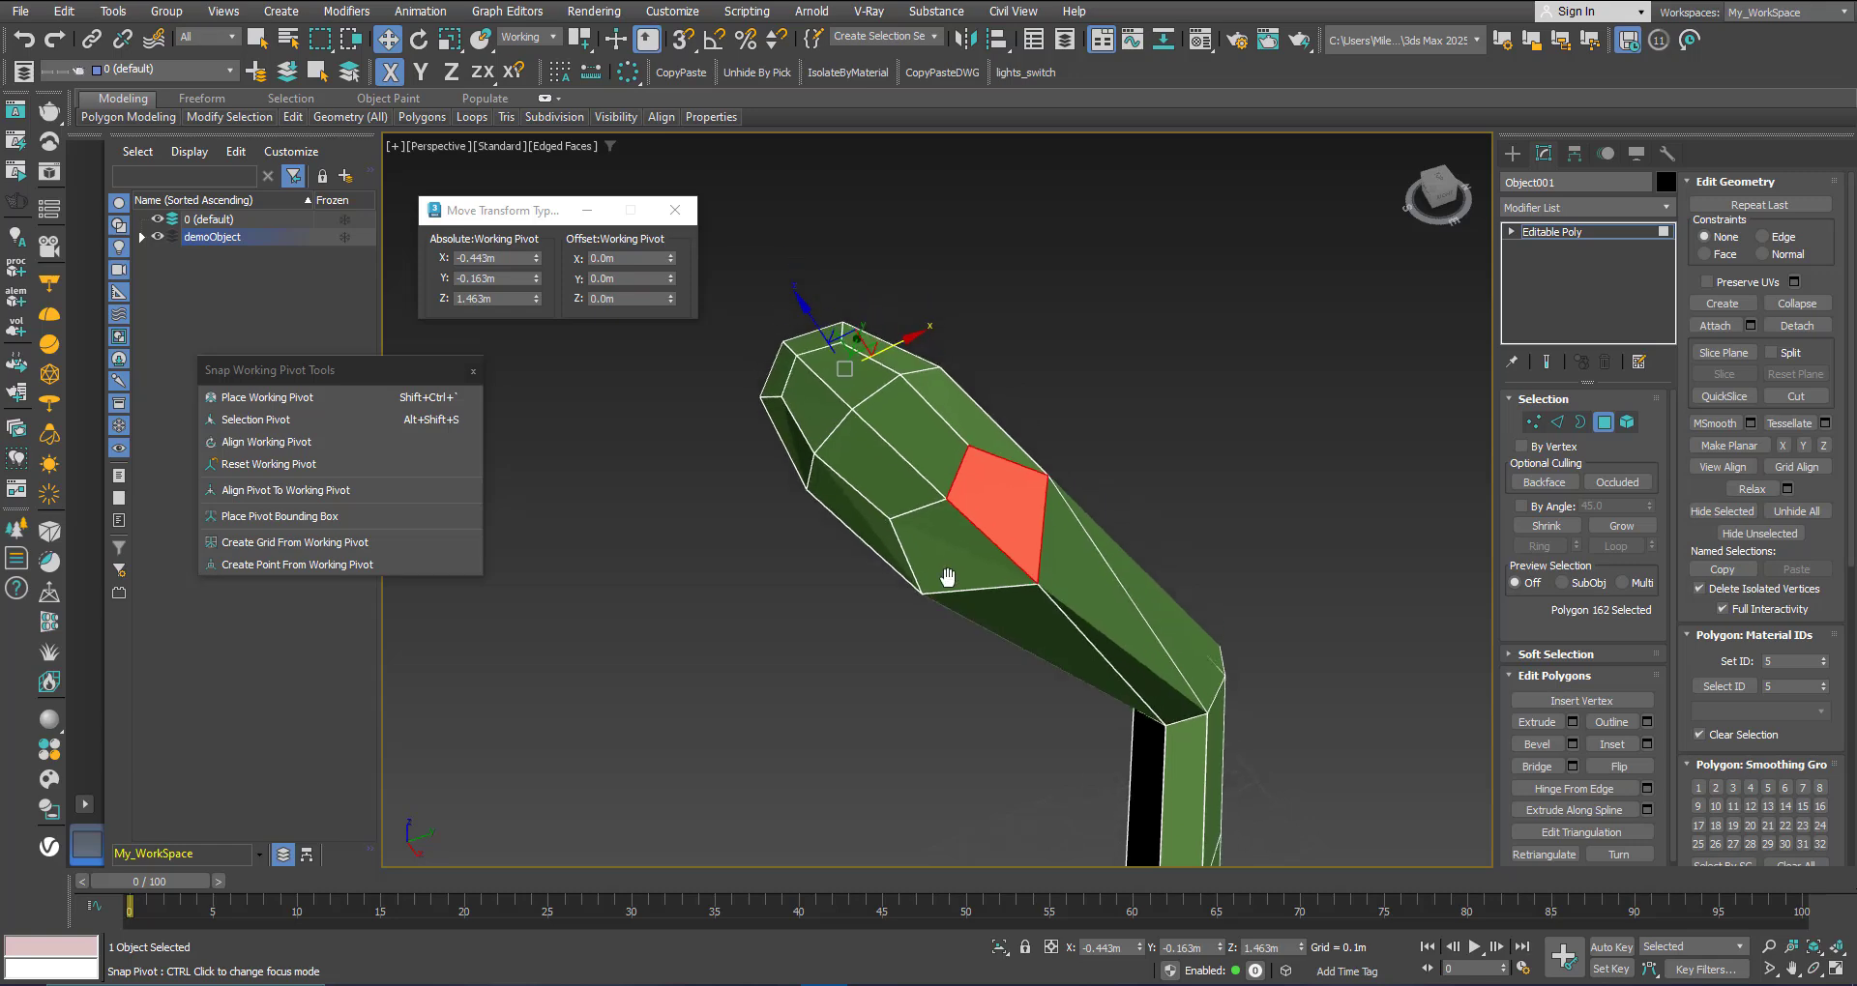
left_click(1607, 426)
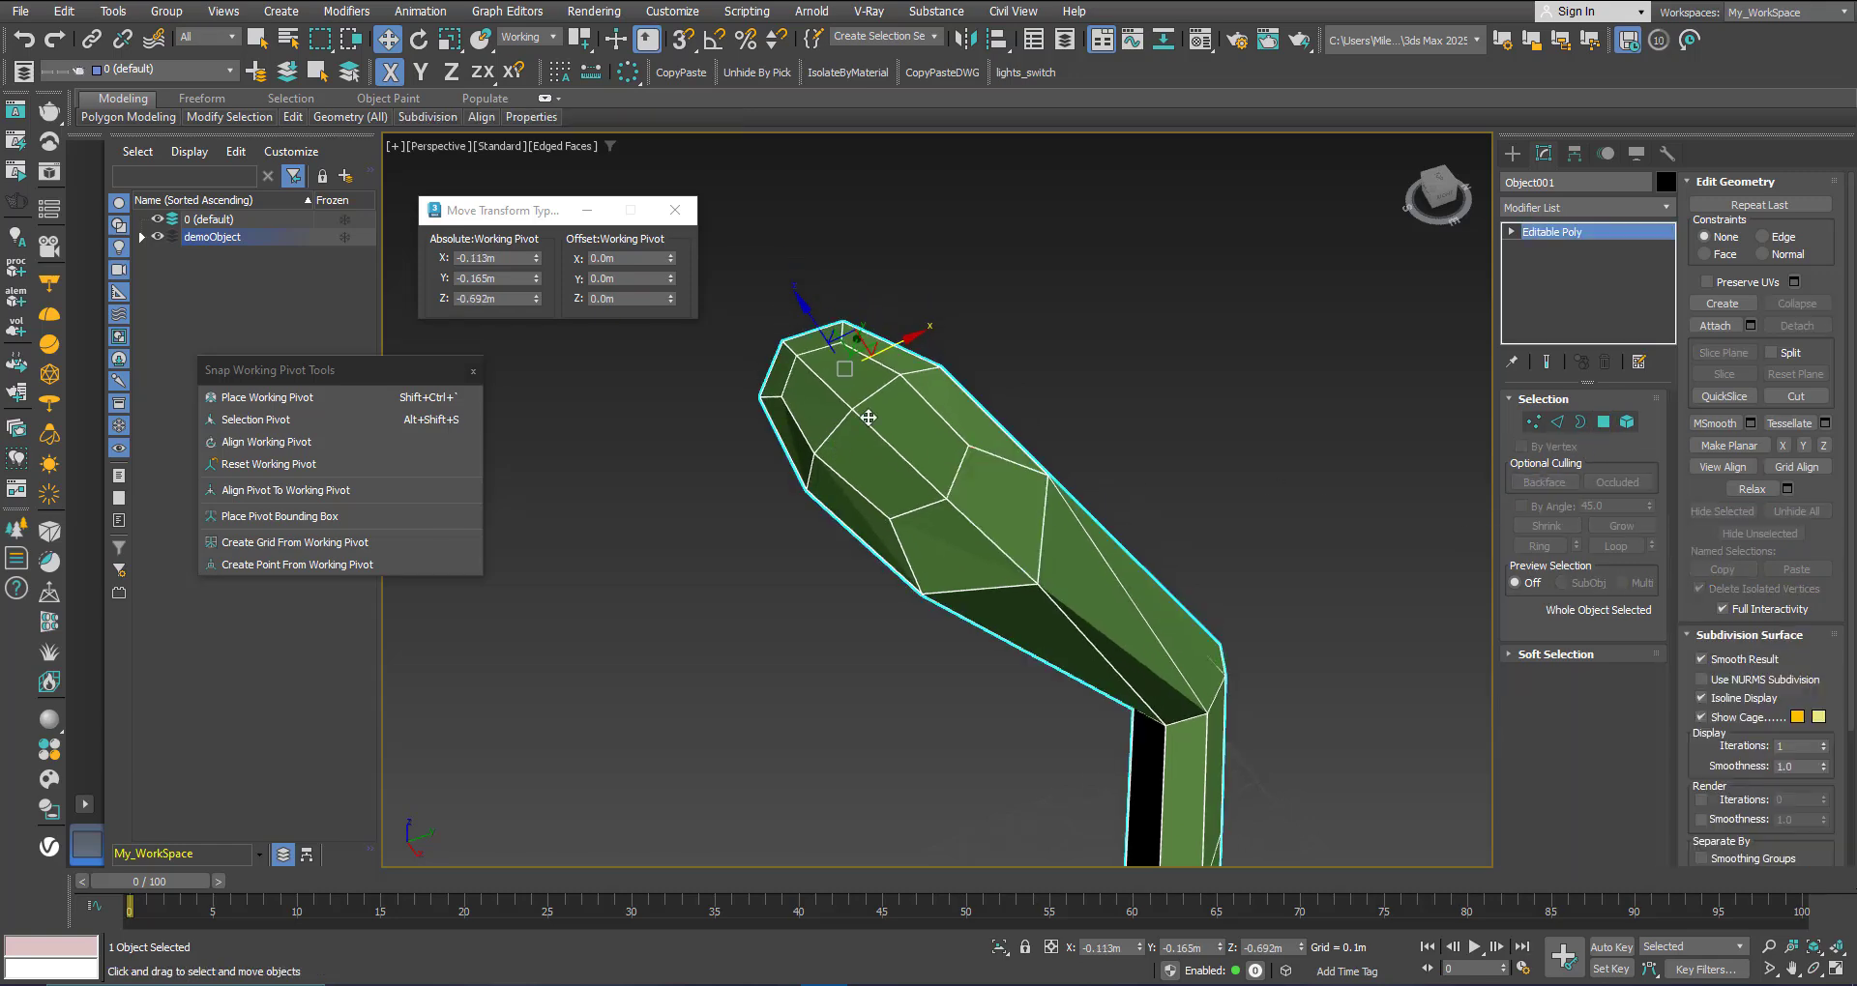
scroll(857, 391, "down", 4)
middle_click_drag(924, 526, 924, 433)
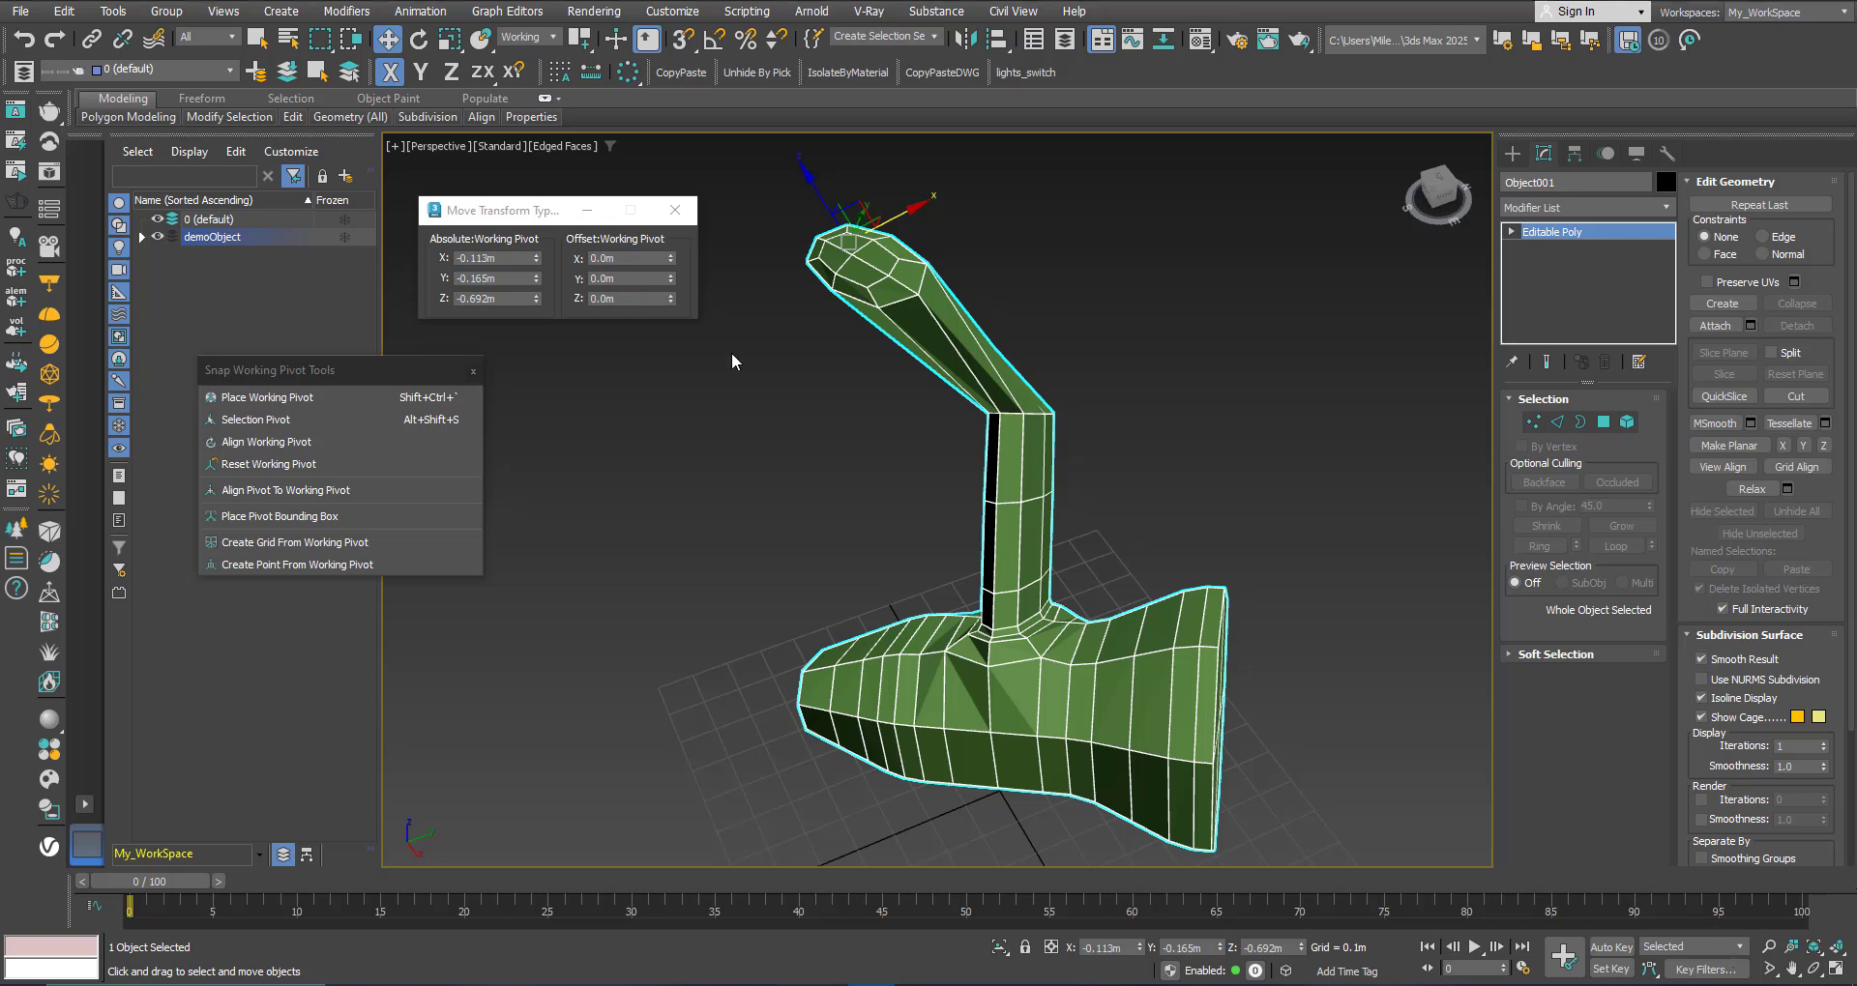
Step: Try non-uniform scaling of the whole object along the working pivot's Z axis with the Scale Transform Type-In
left_click(444, 43)
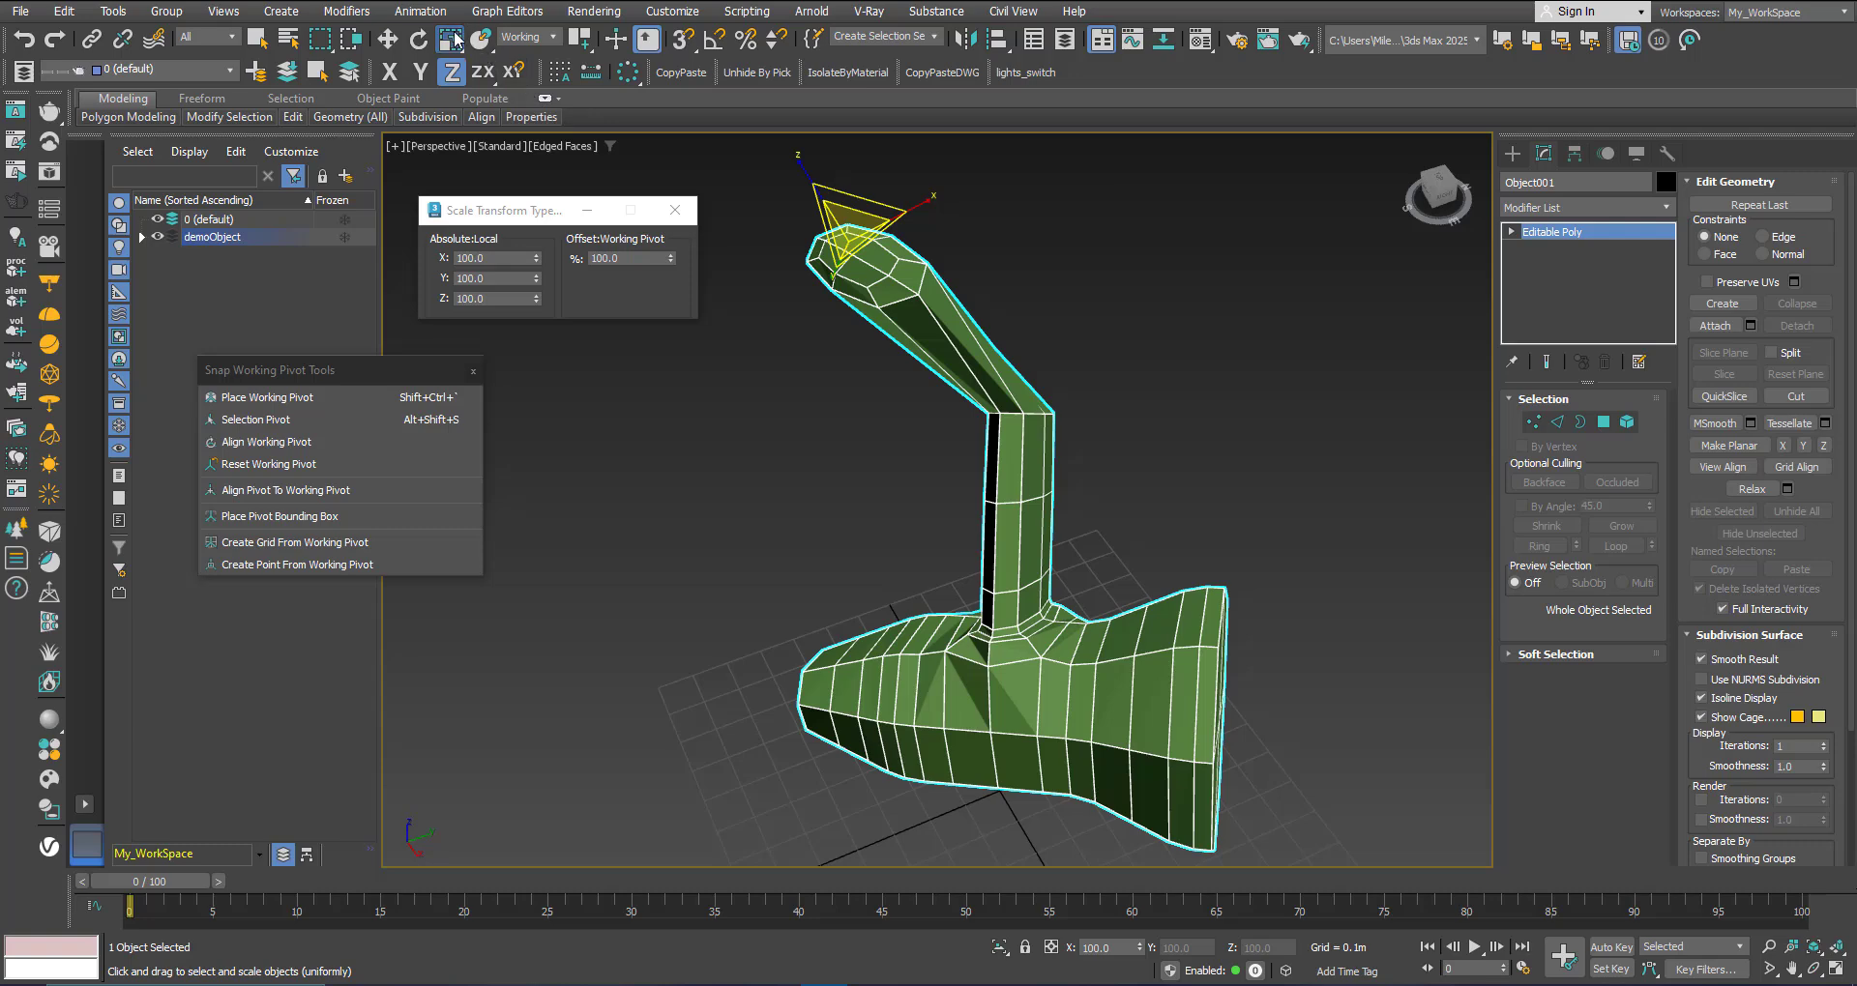
left_click_drag(448, 40, 449, 100)
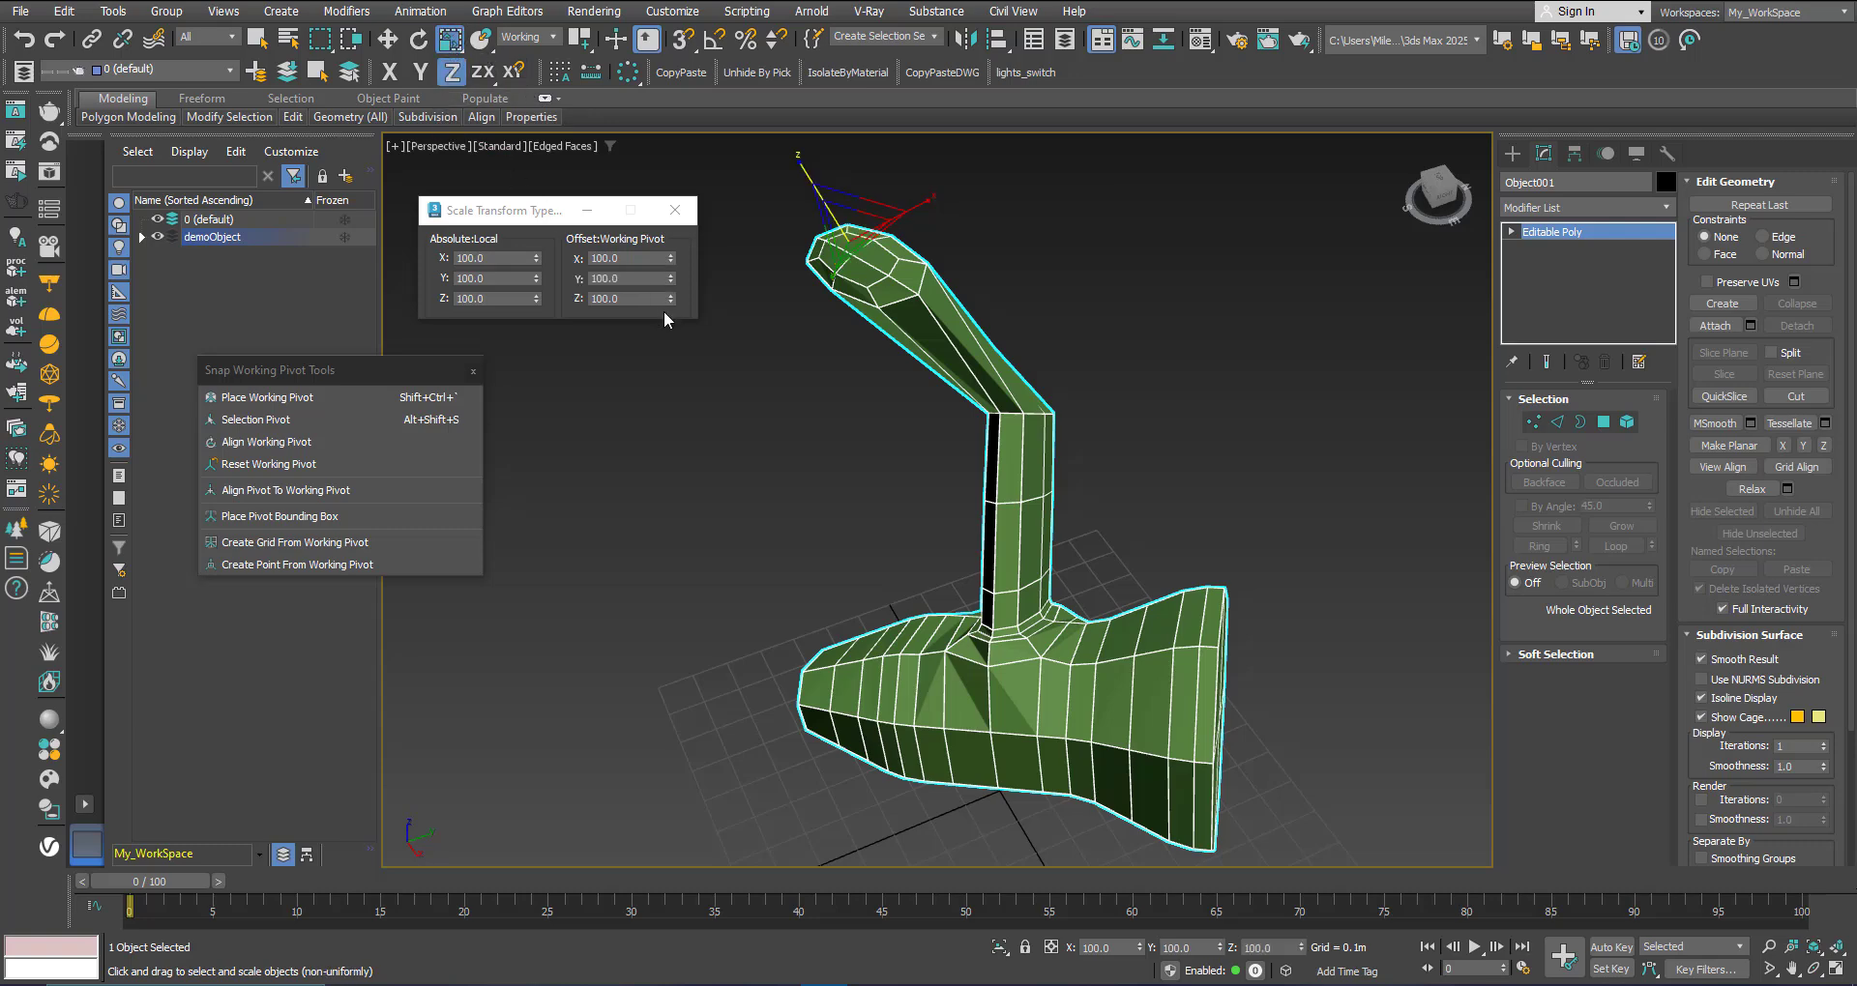
middle_click_drag(891, 275, 823, 299, "alt")
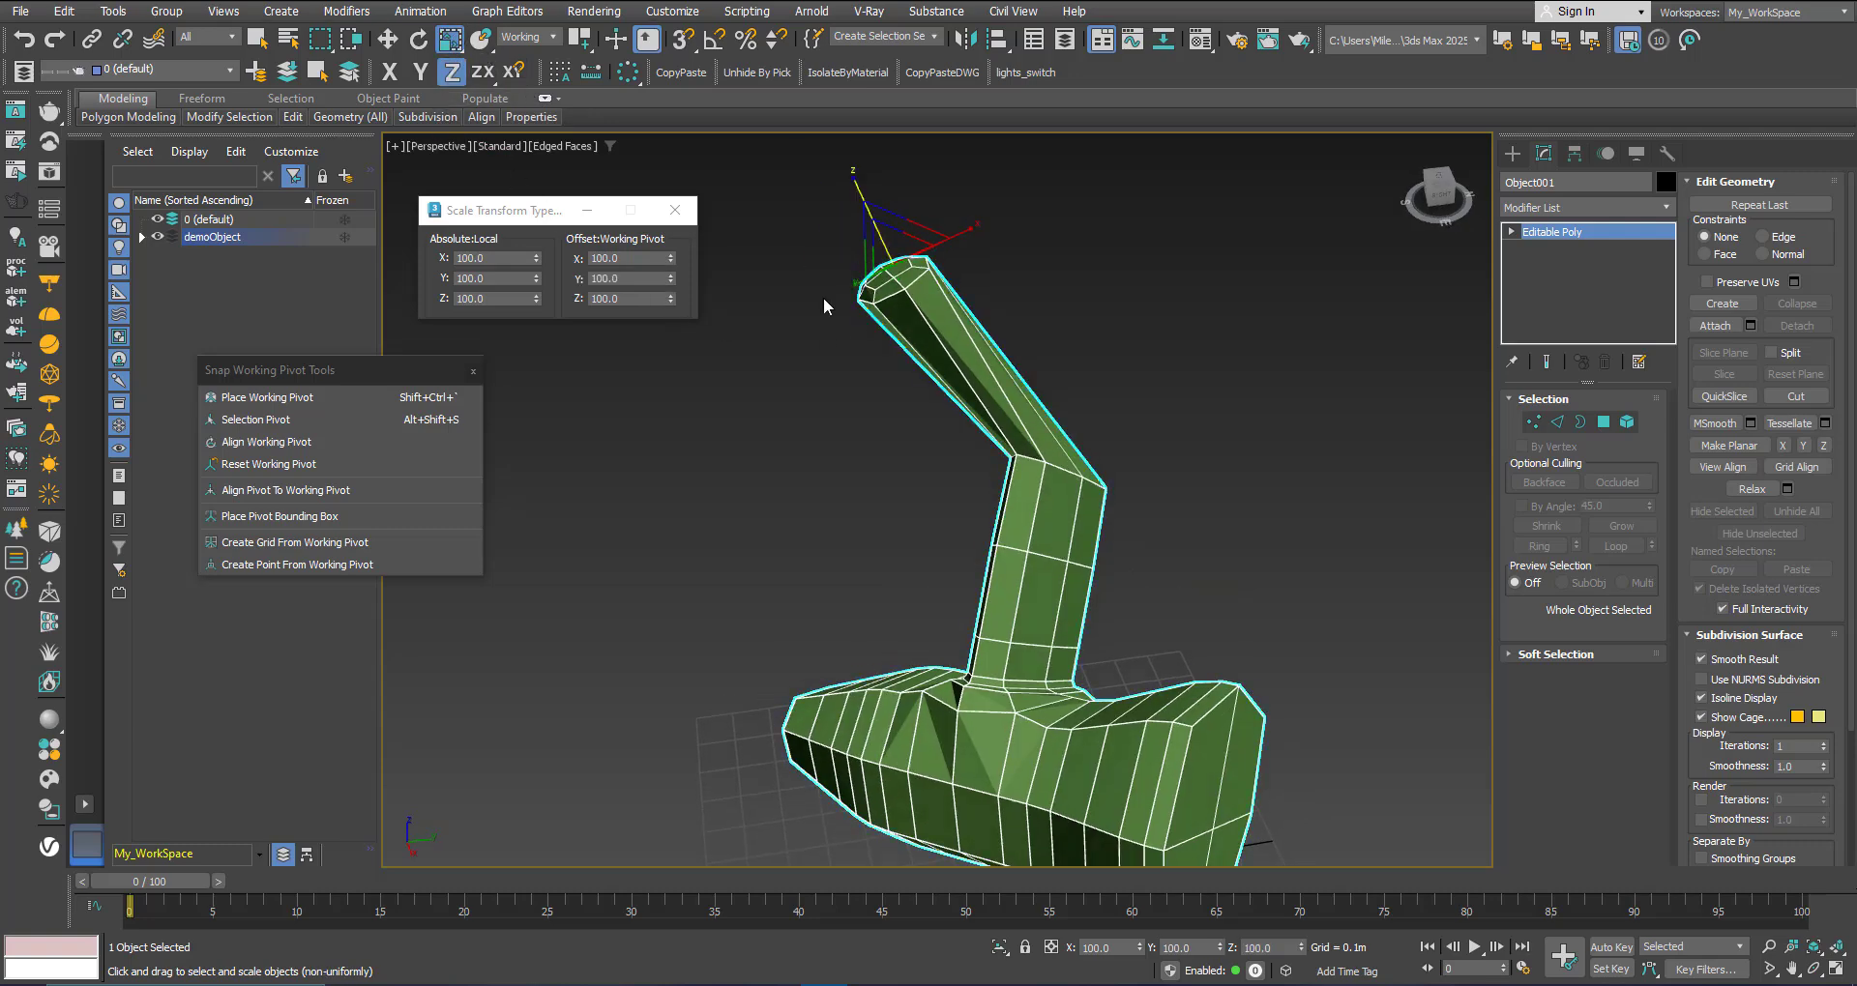
left_click_drag(676, 299, 740, 218)
right_click(739, 219)
Step: Switch to the Move tool and align the working pivot's X axis towards the neighbouring cross edge on the arm's head
middle_click_drag(972, 355, 781, 322, "alt")
left_click(387, 40)
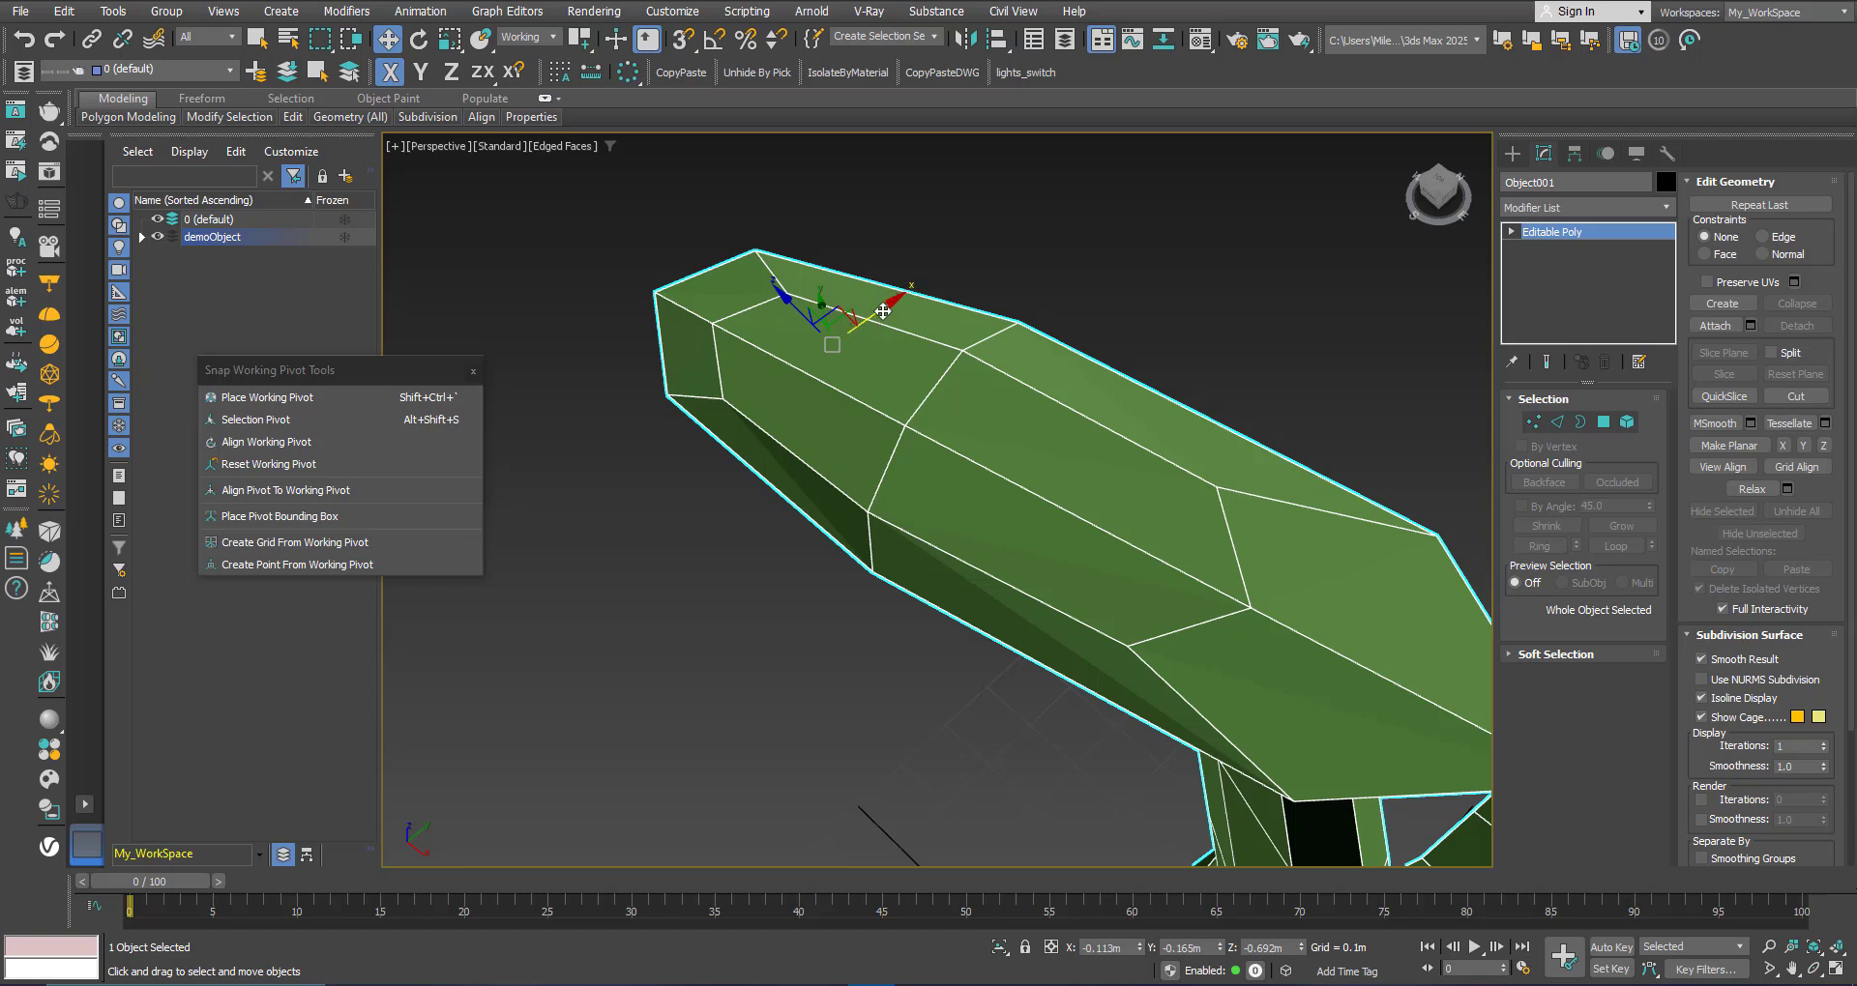
middle_click_drag(856, 414, 857, 421, "alt")
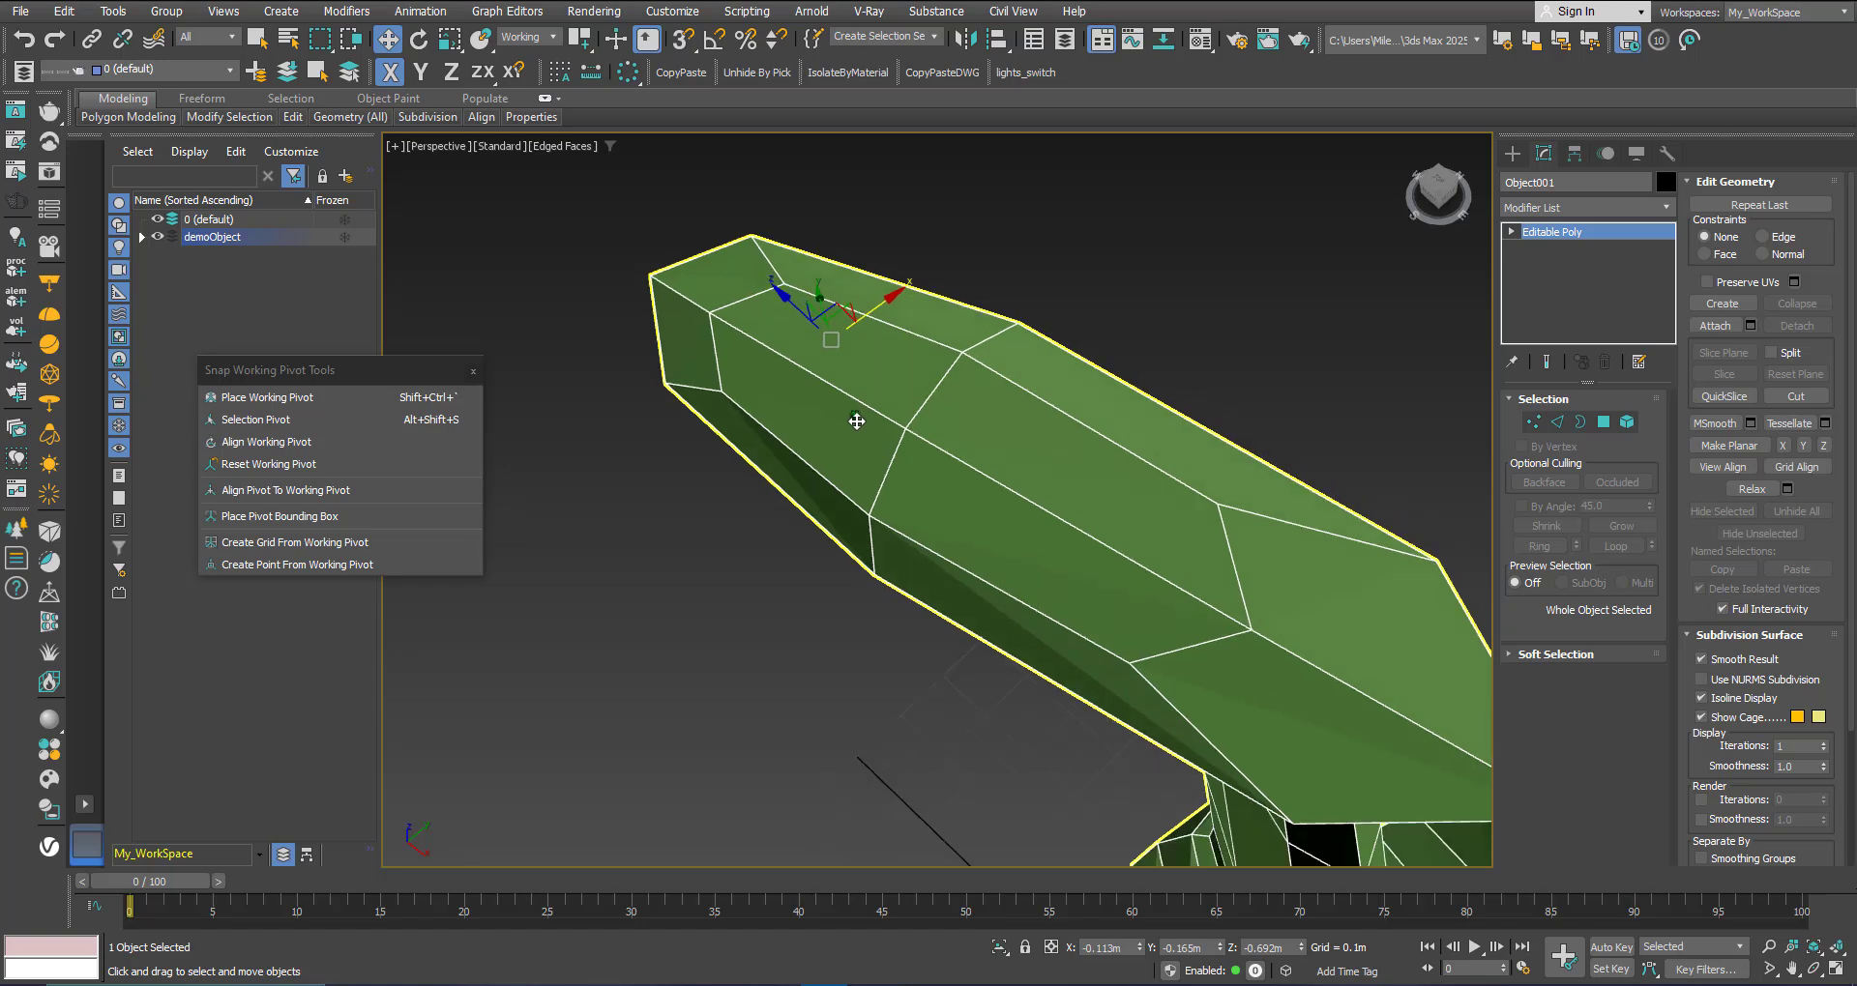
left_click(270, 443)
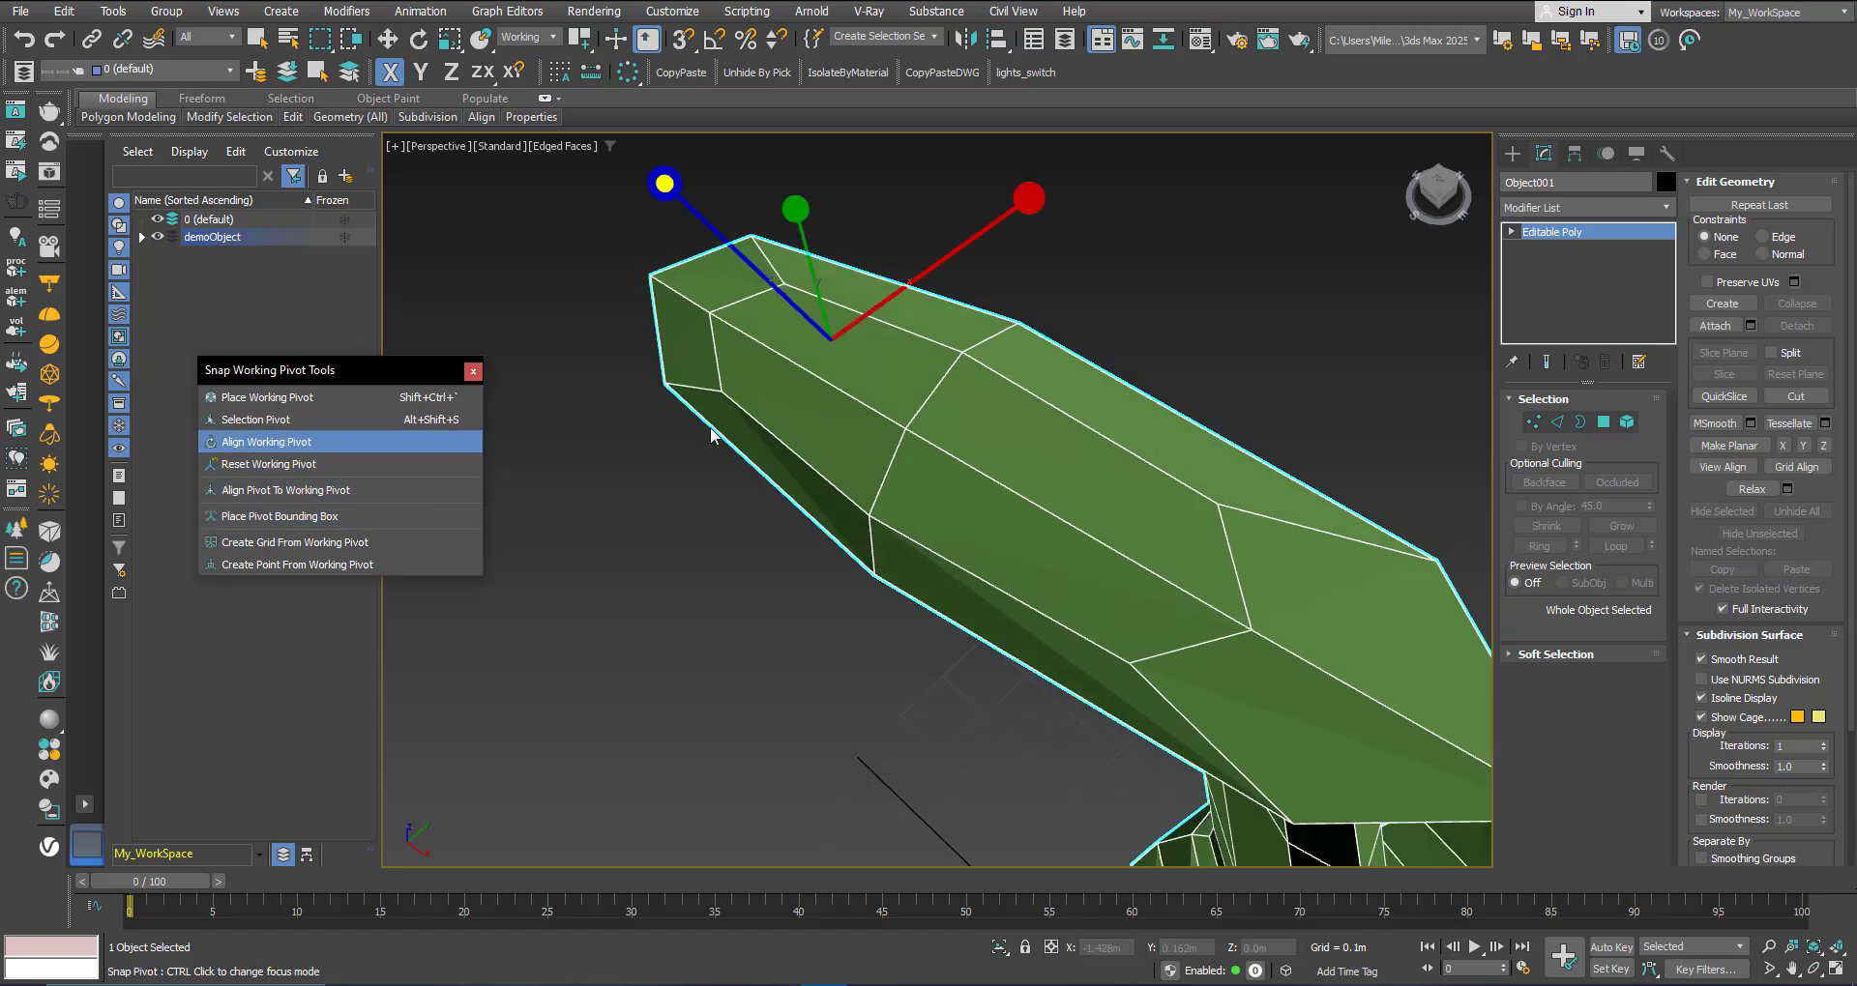
mouse_move(792, 460)
middle_mouse_down("alt")
mouse_move(811, 455)
mouse_move(793, 461)
middle_mouse_up("alt")
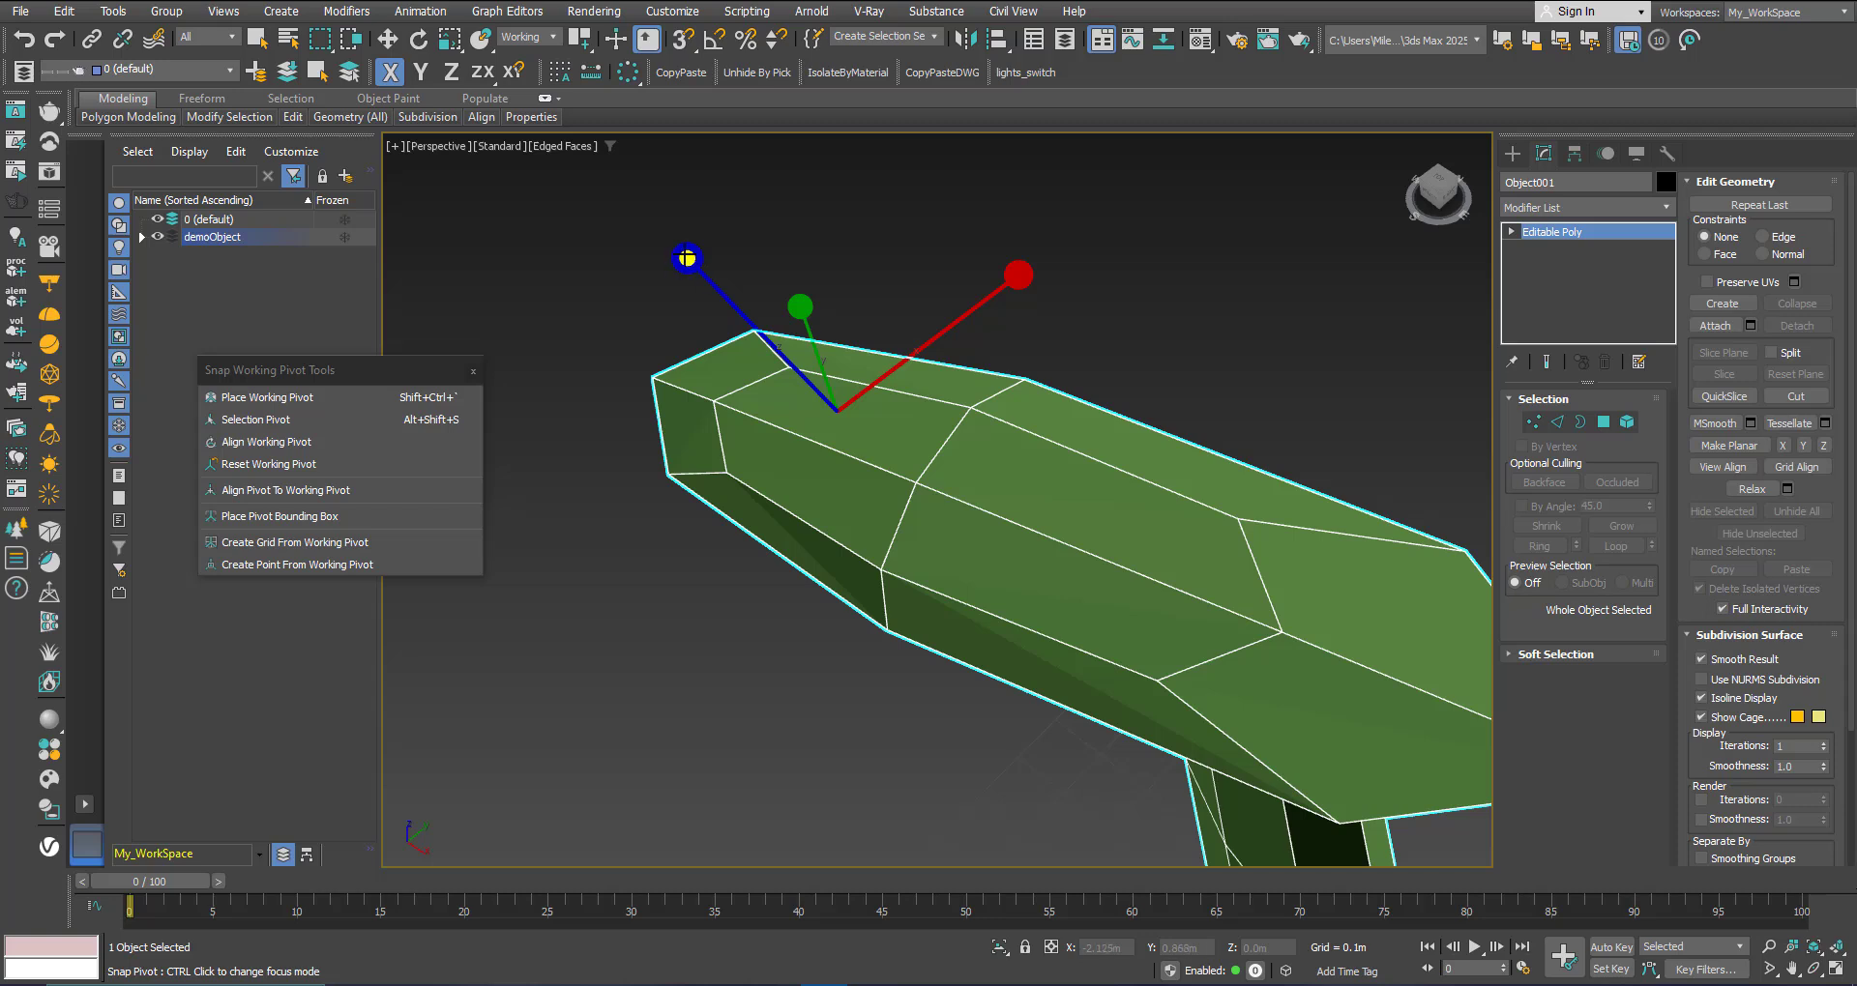
middle_click_drag(763, 363, 797, 467, "alt")
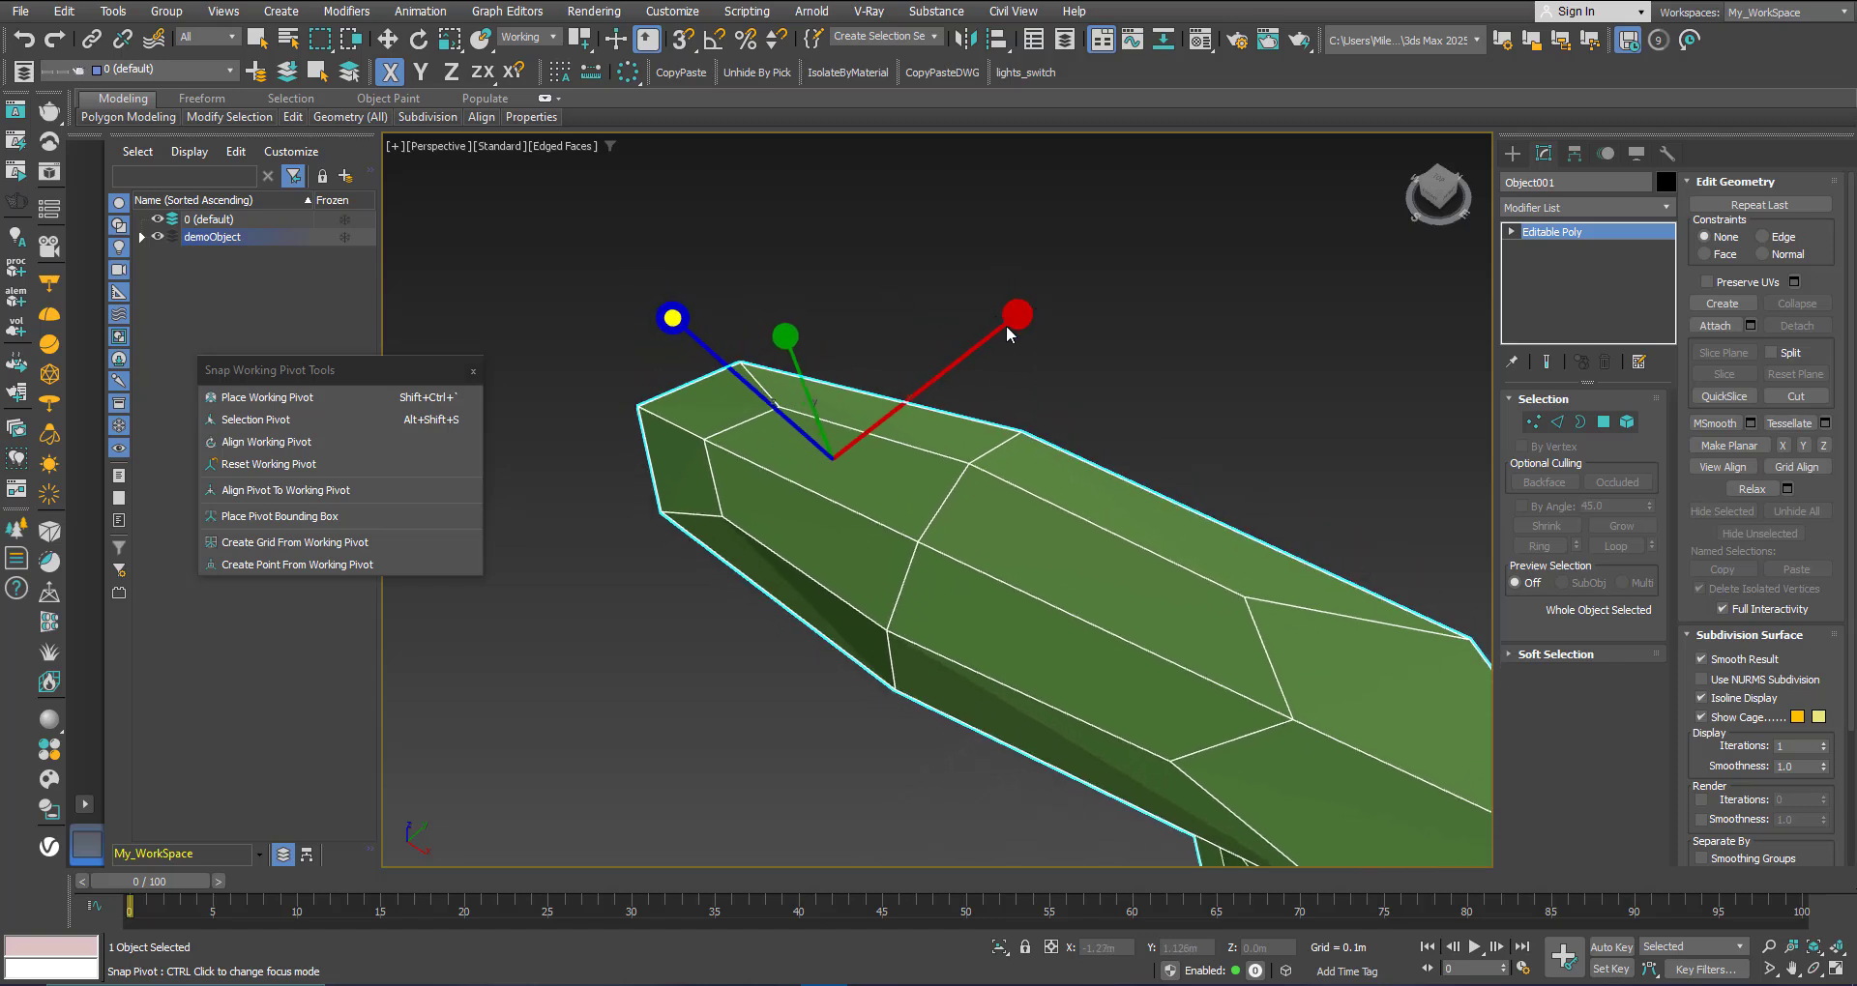
left_click_drag(1017, 315, 941, 504)
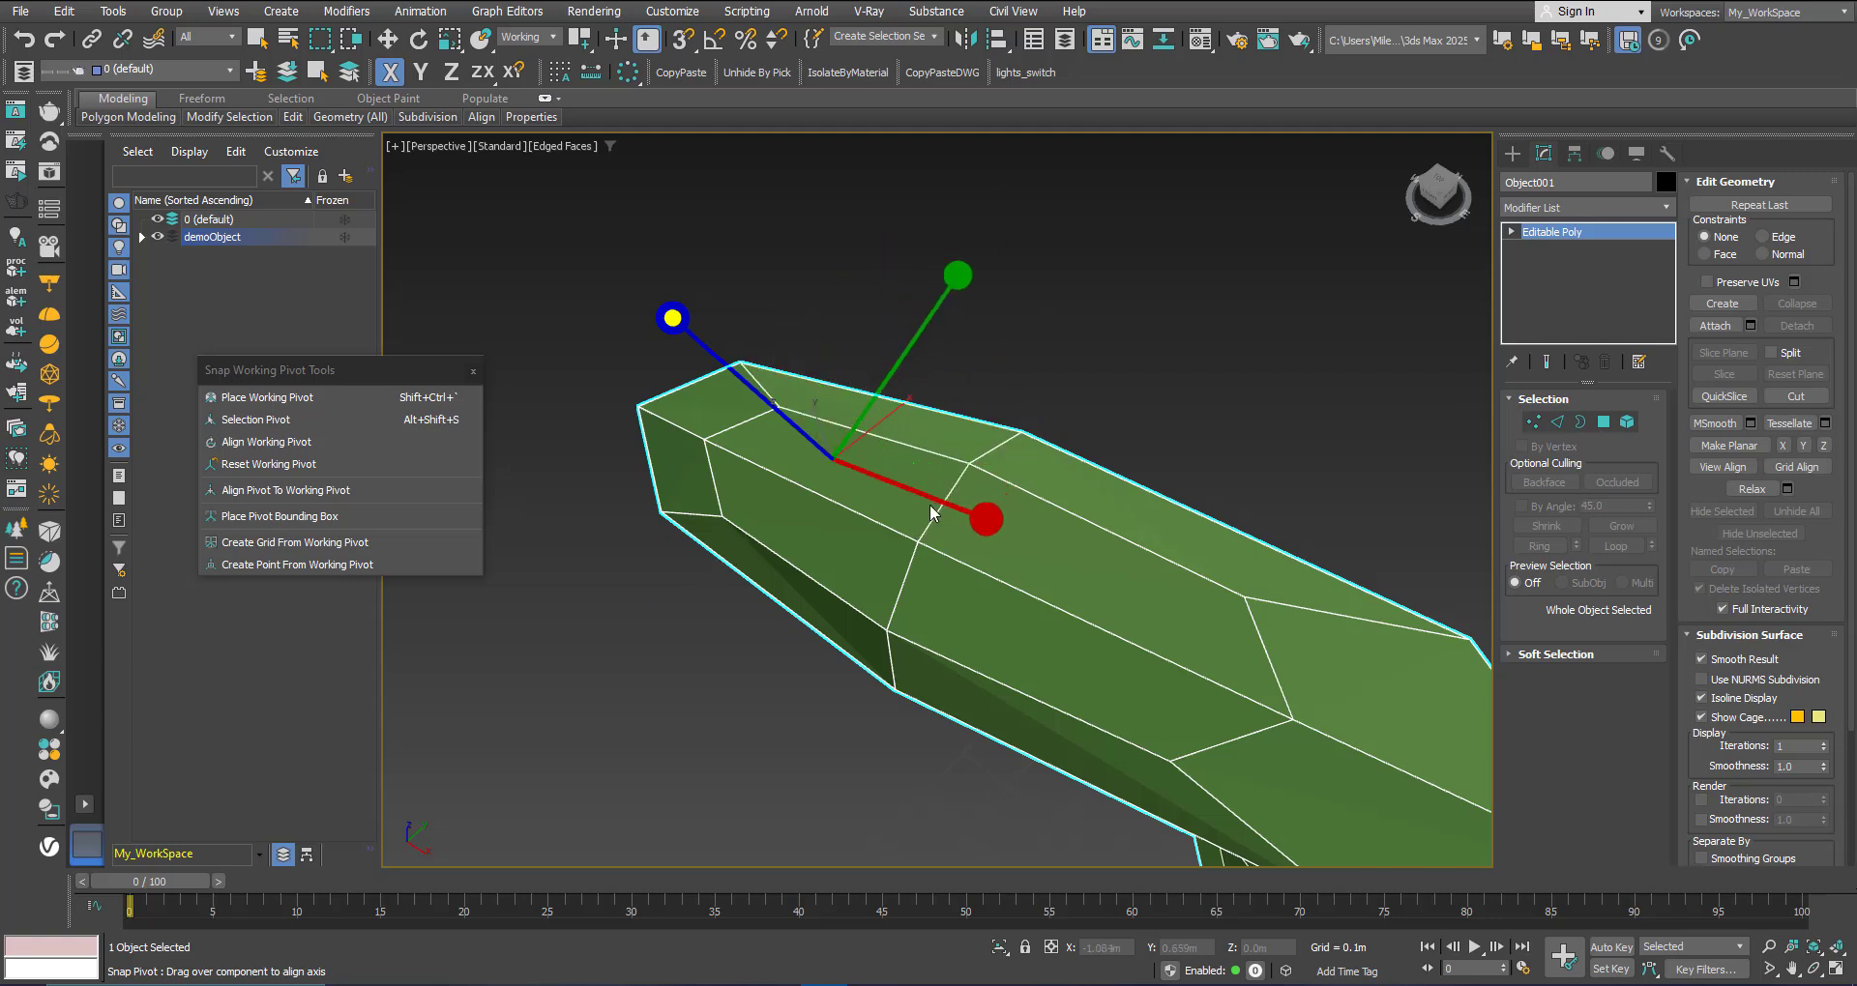
right_click(931, 503)
Step: Start Align Working Pivot and switch the active alignment axis to Y and back to Z, returning to the Move tool
mouse_move(861, 498)
middle_mouse_down("alt")
mouse_move(947, 460)
mouse_move(870, 479)
middle_mouse_up("alt")
left_click(280, 442)
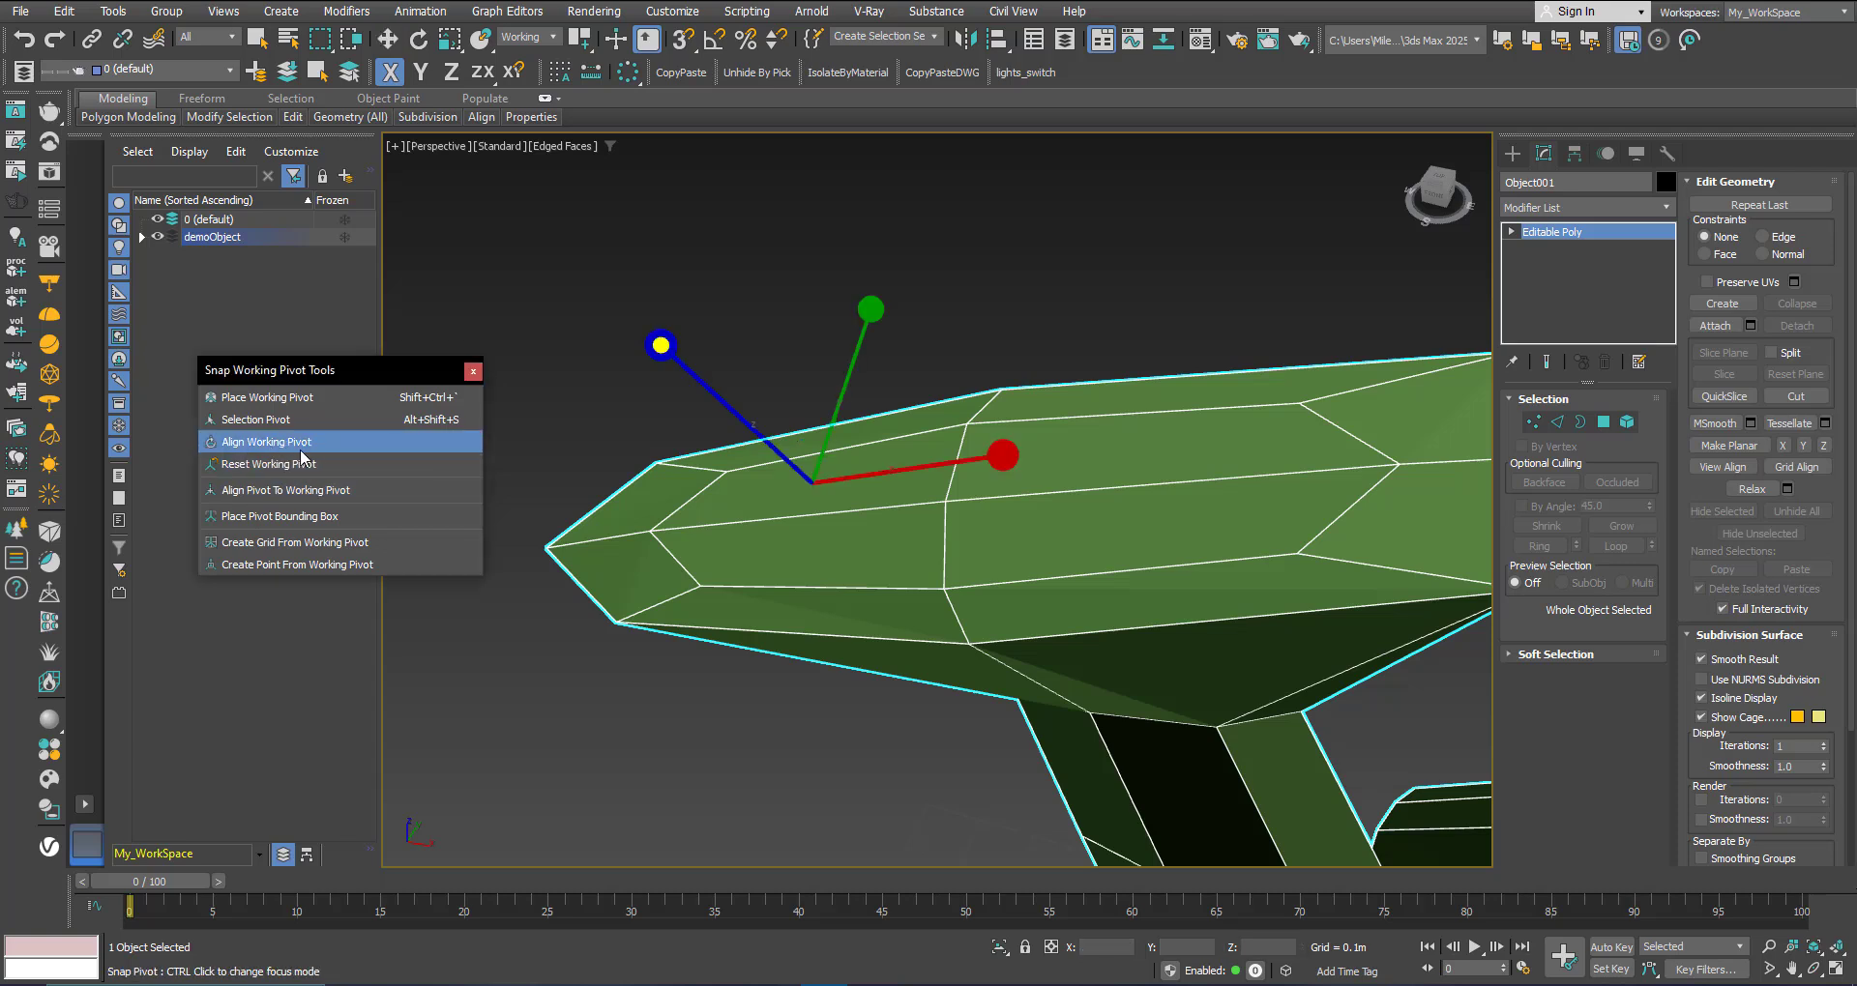
left_click(871, 310)
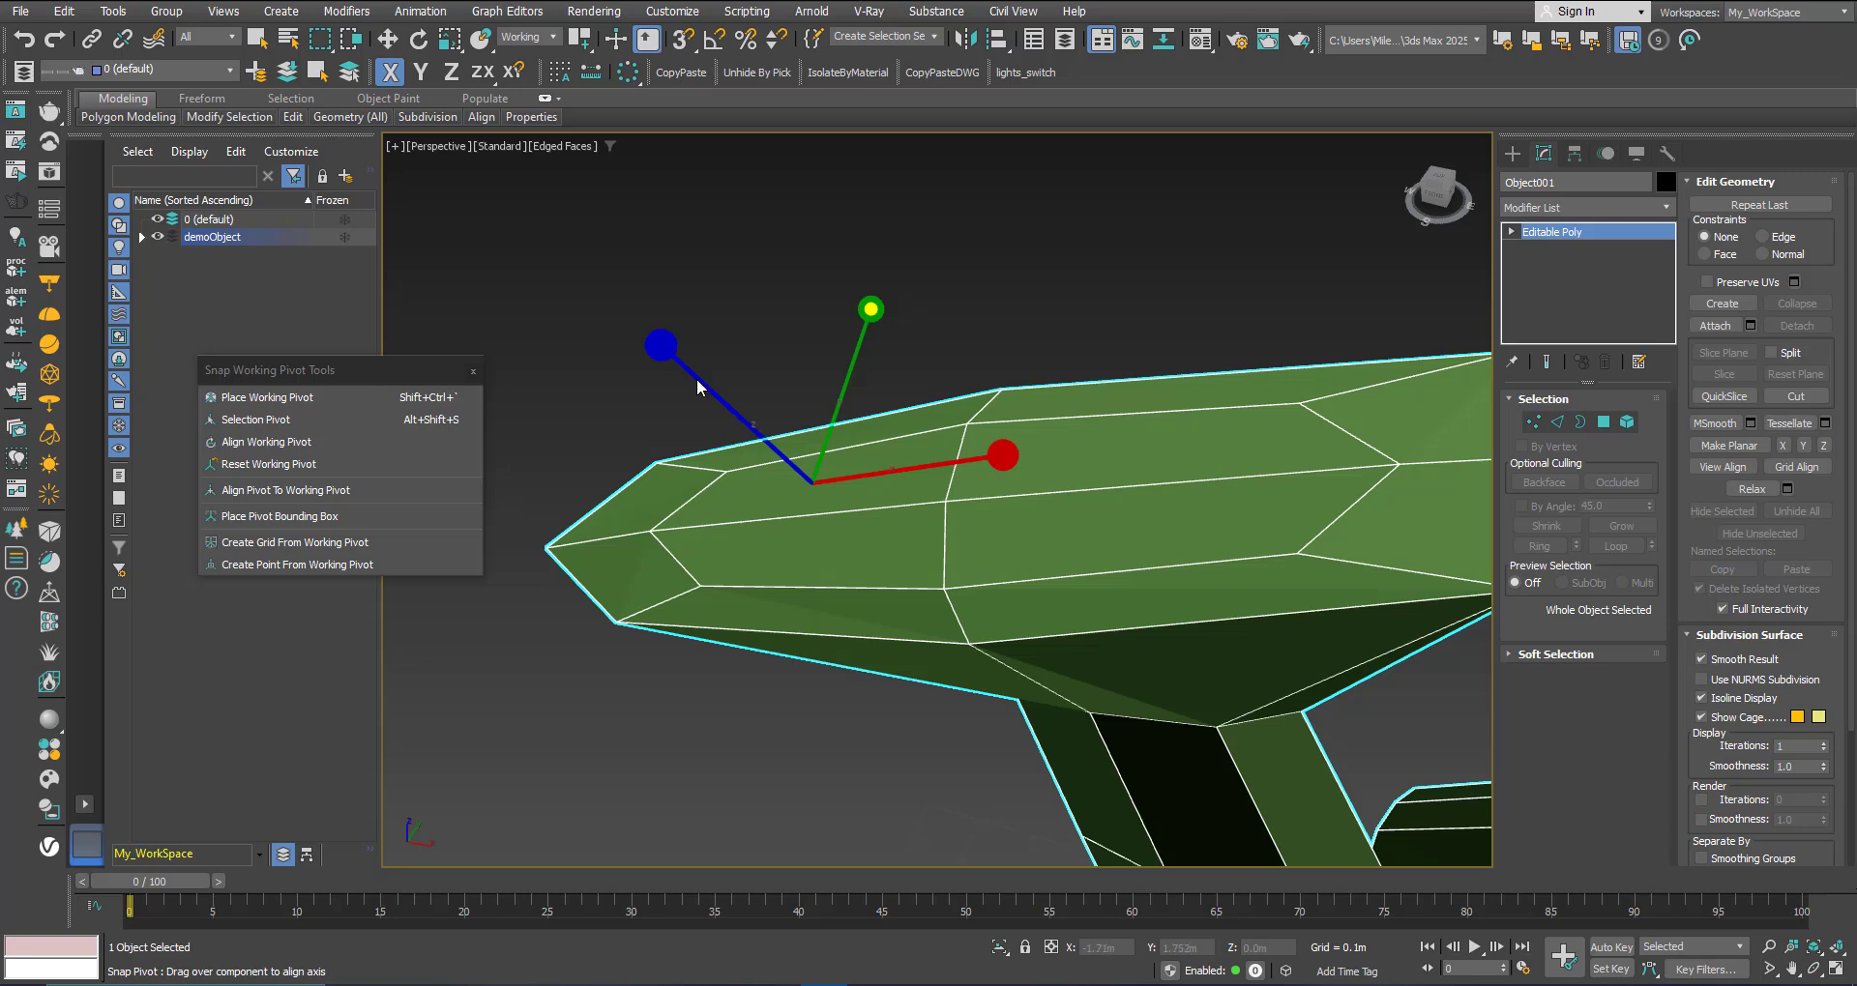
left_click(661, 346)
scroll(801, 378, "down", 4)
middle_click_drag(839, 425, 828, 432, "alt")
key("w")
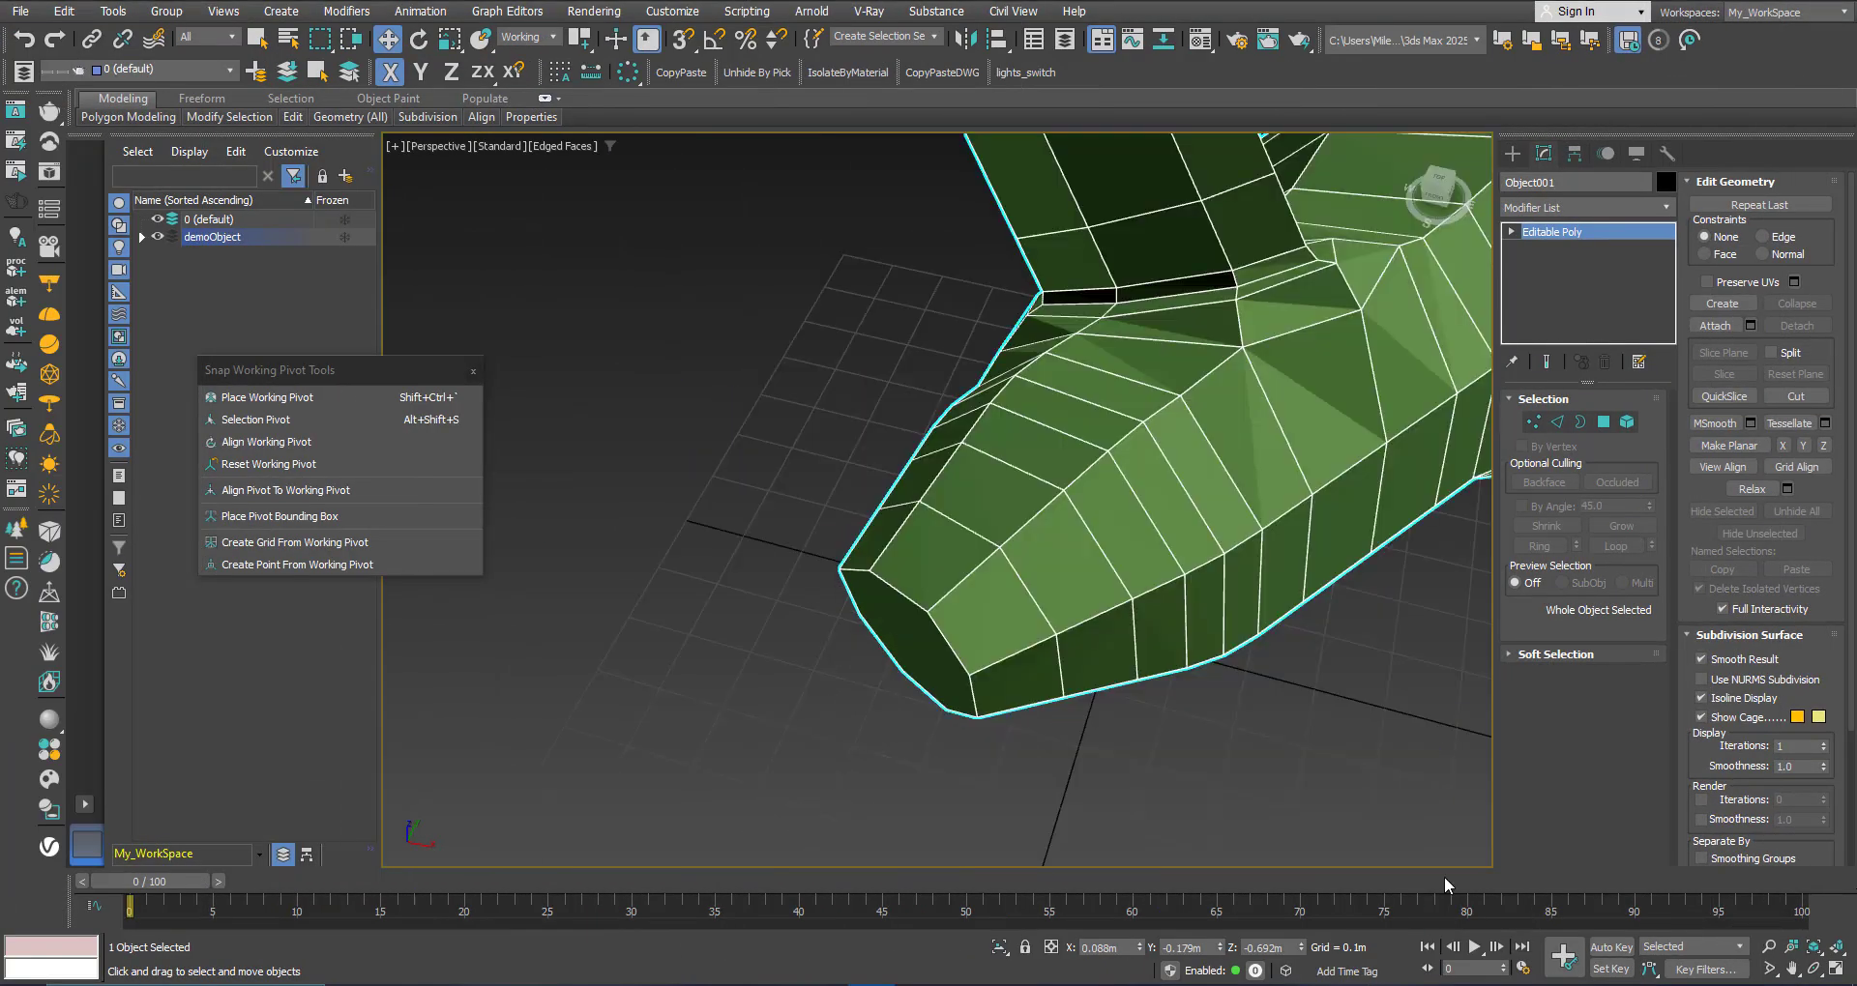
Step: Select the end-cap polygon at the base's narrow end and place the working pivot on it with Selection Pivot
middle_click_drag(945, 609, 979, 581, "alt")
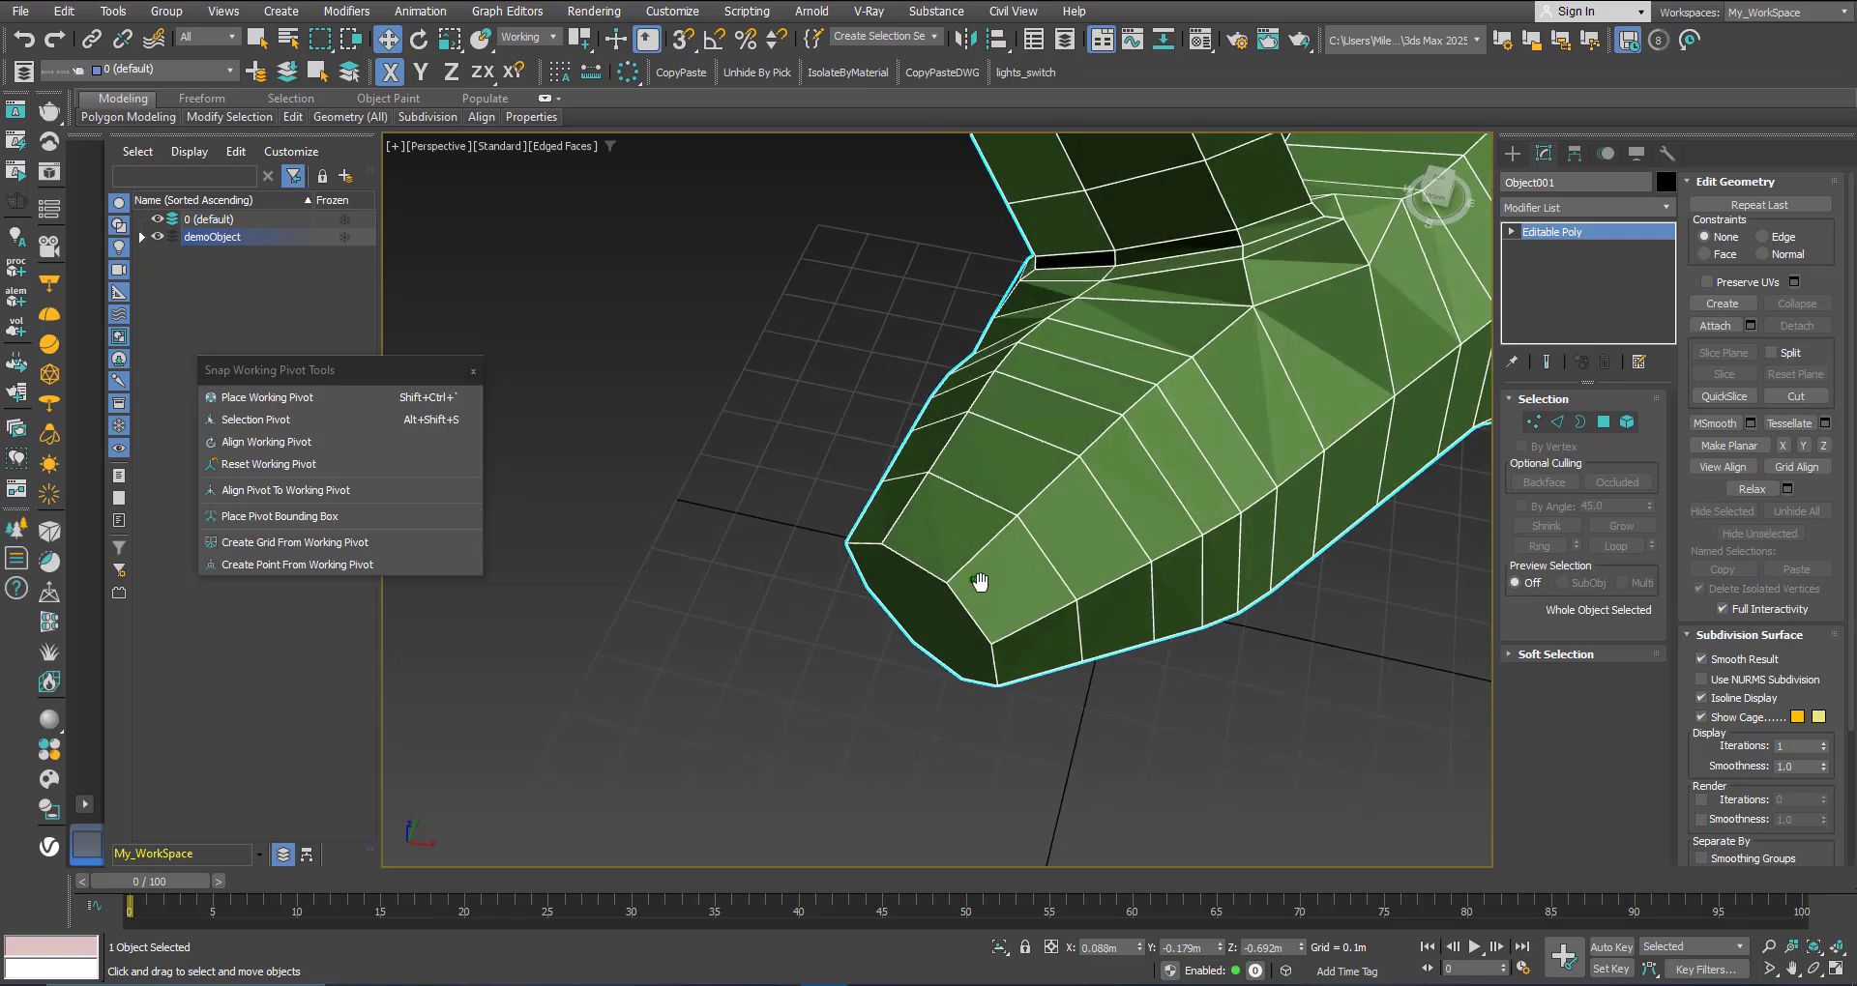
left_click(1597, 423)
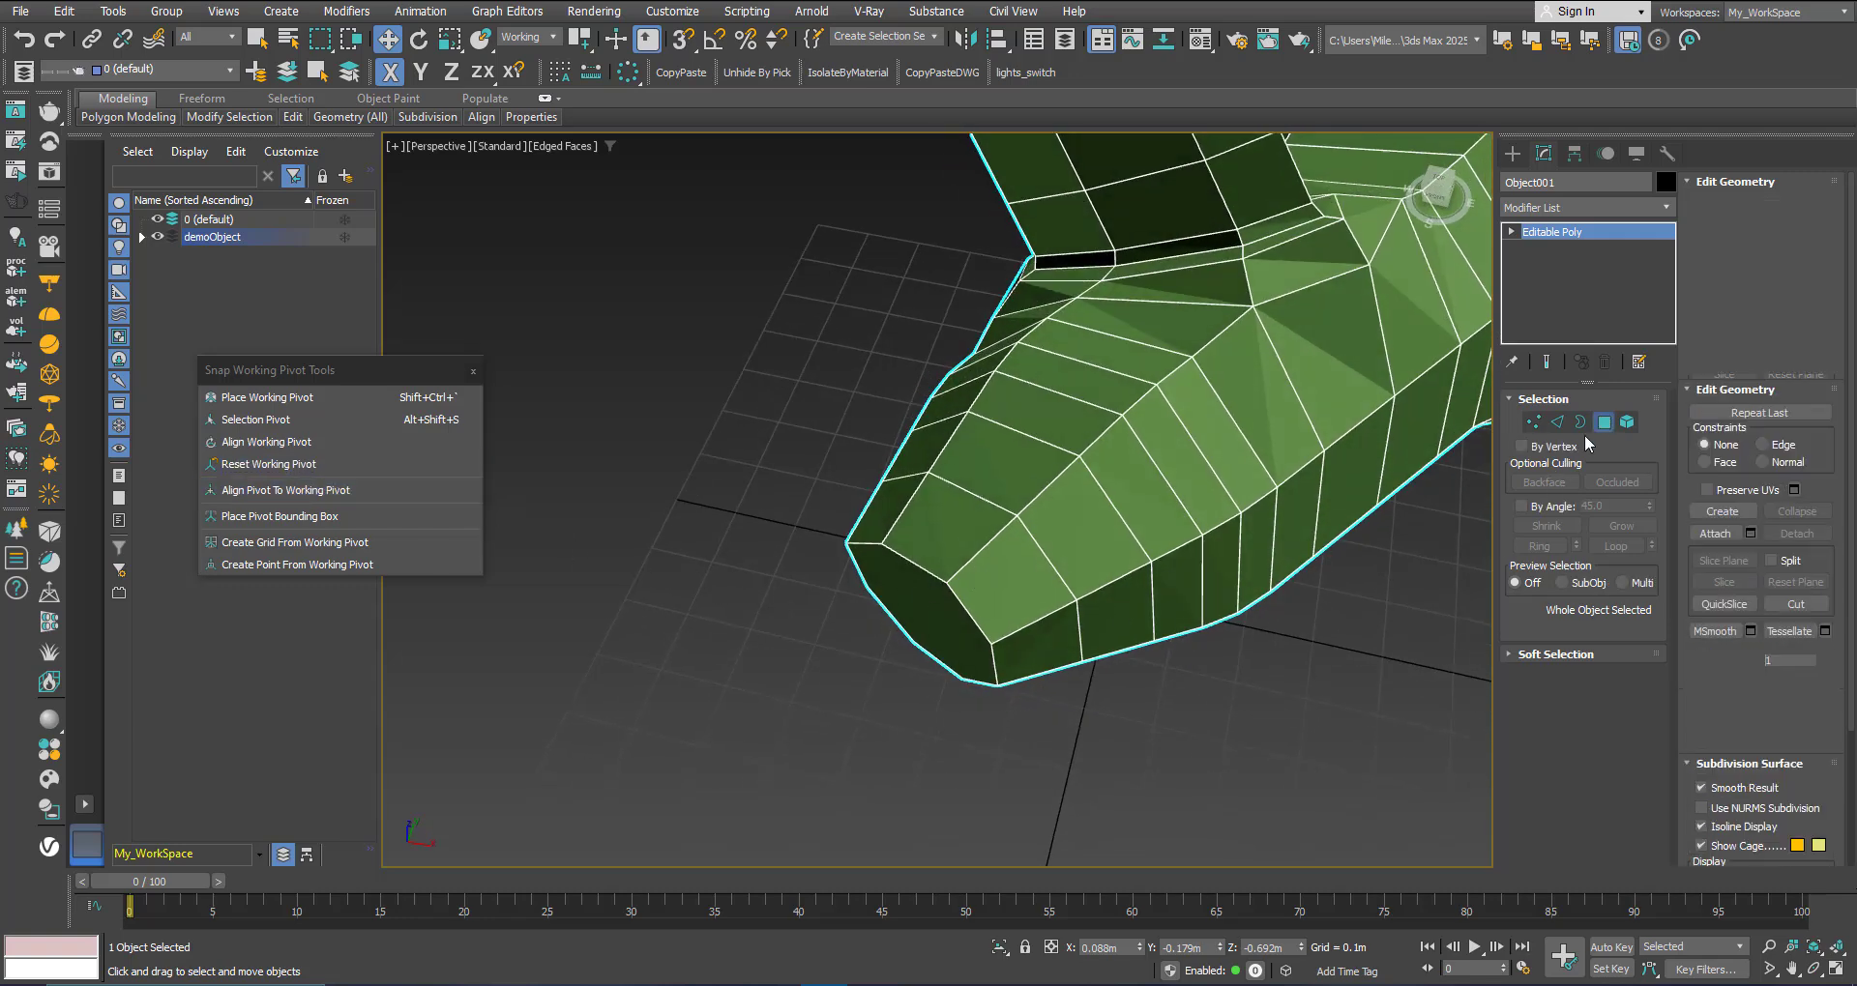
left_click(904, 591)
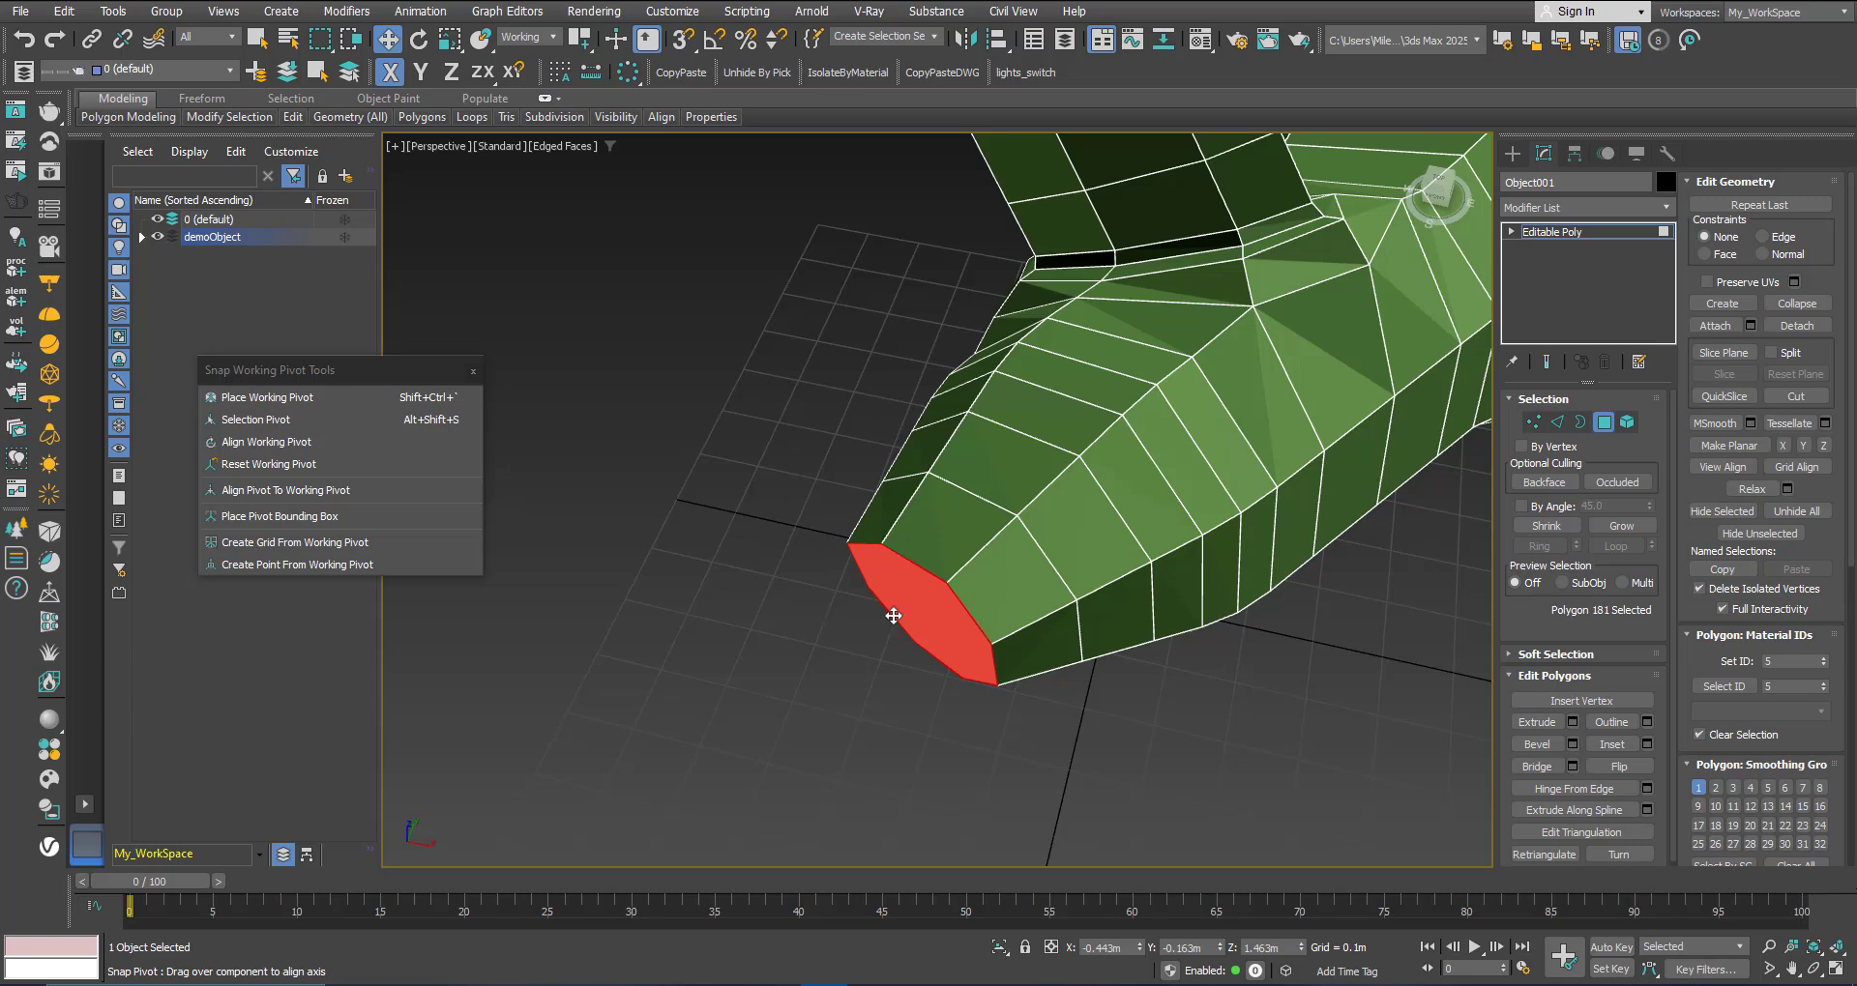
middle_click_drag(918, 607, 929, 597, "alt")
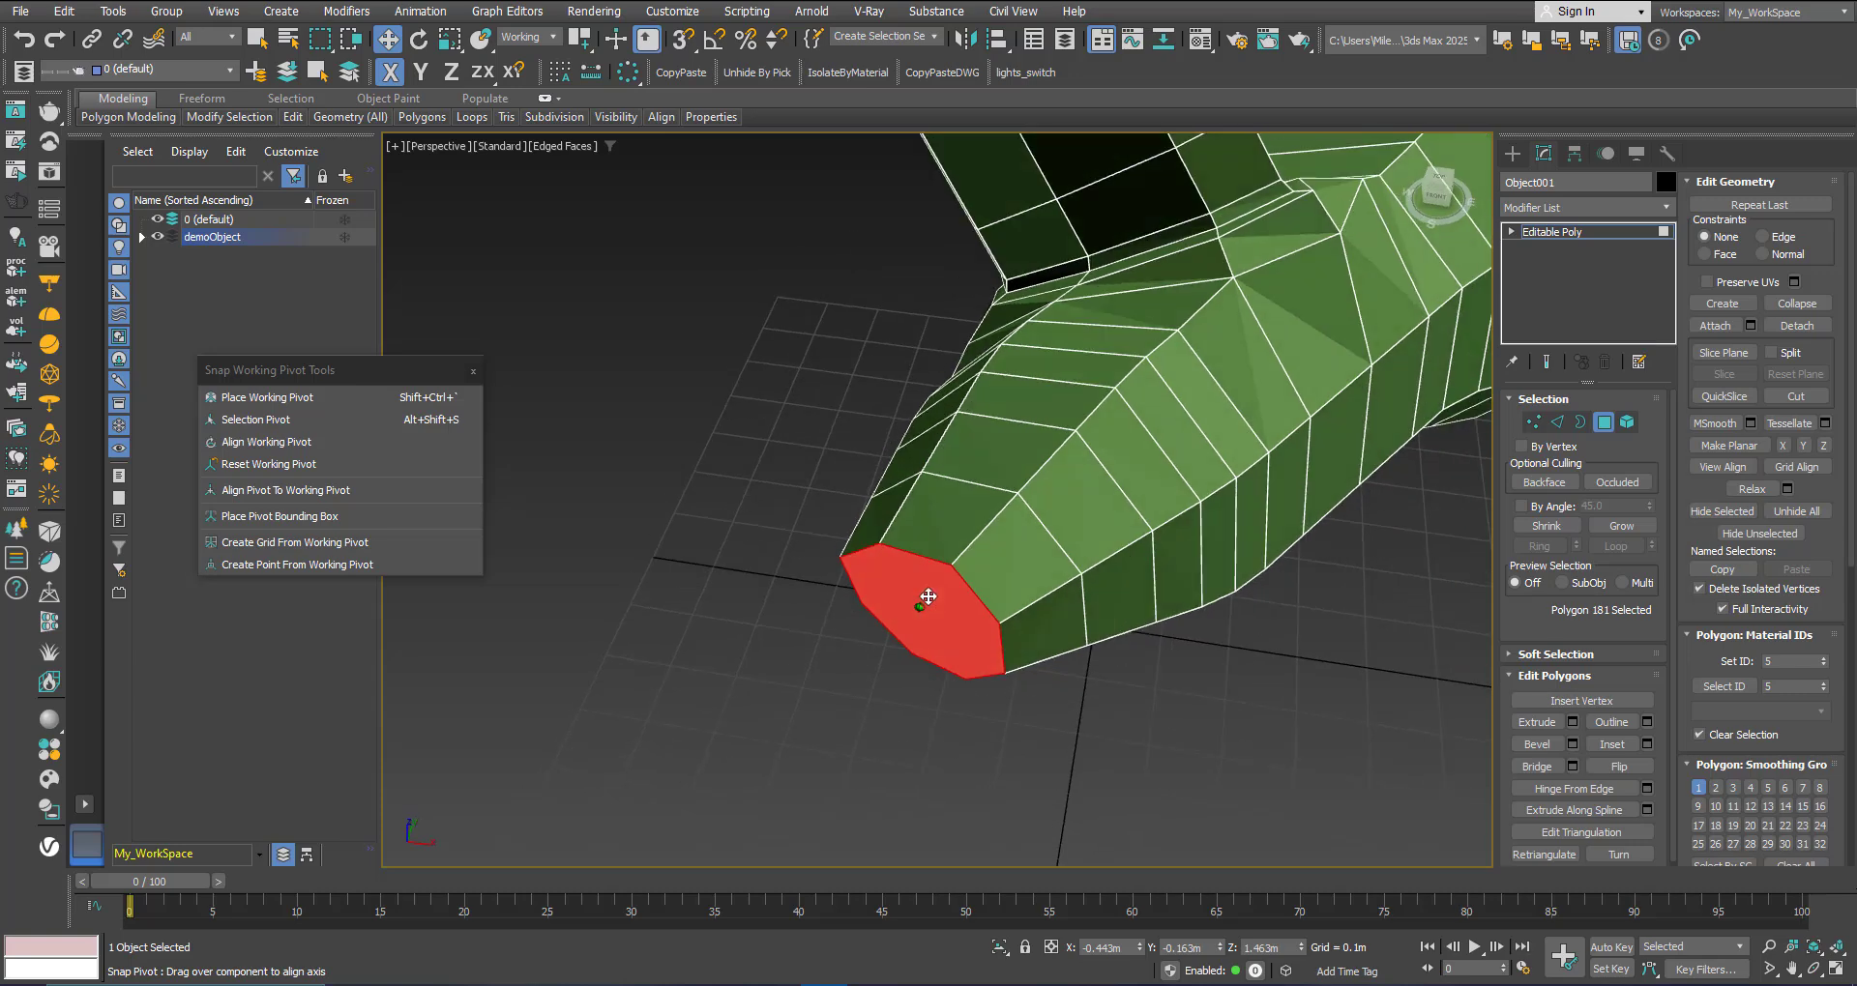
left_click(235, 430)
middle_click_drag(933, 614, 981, 573, "alt")
middle_click_drag(1194, 412, 1106, 580)
scroll(1083, 517, "up", 3)
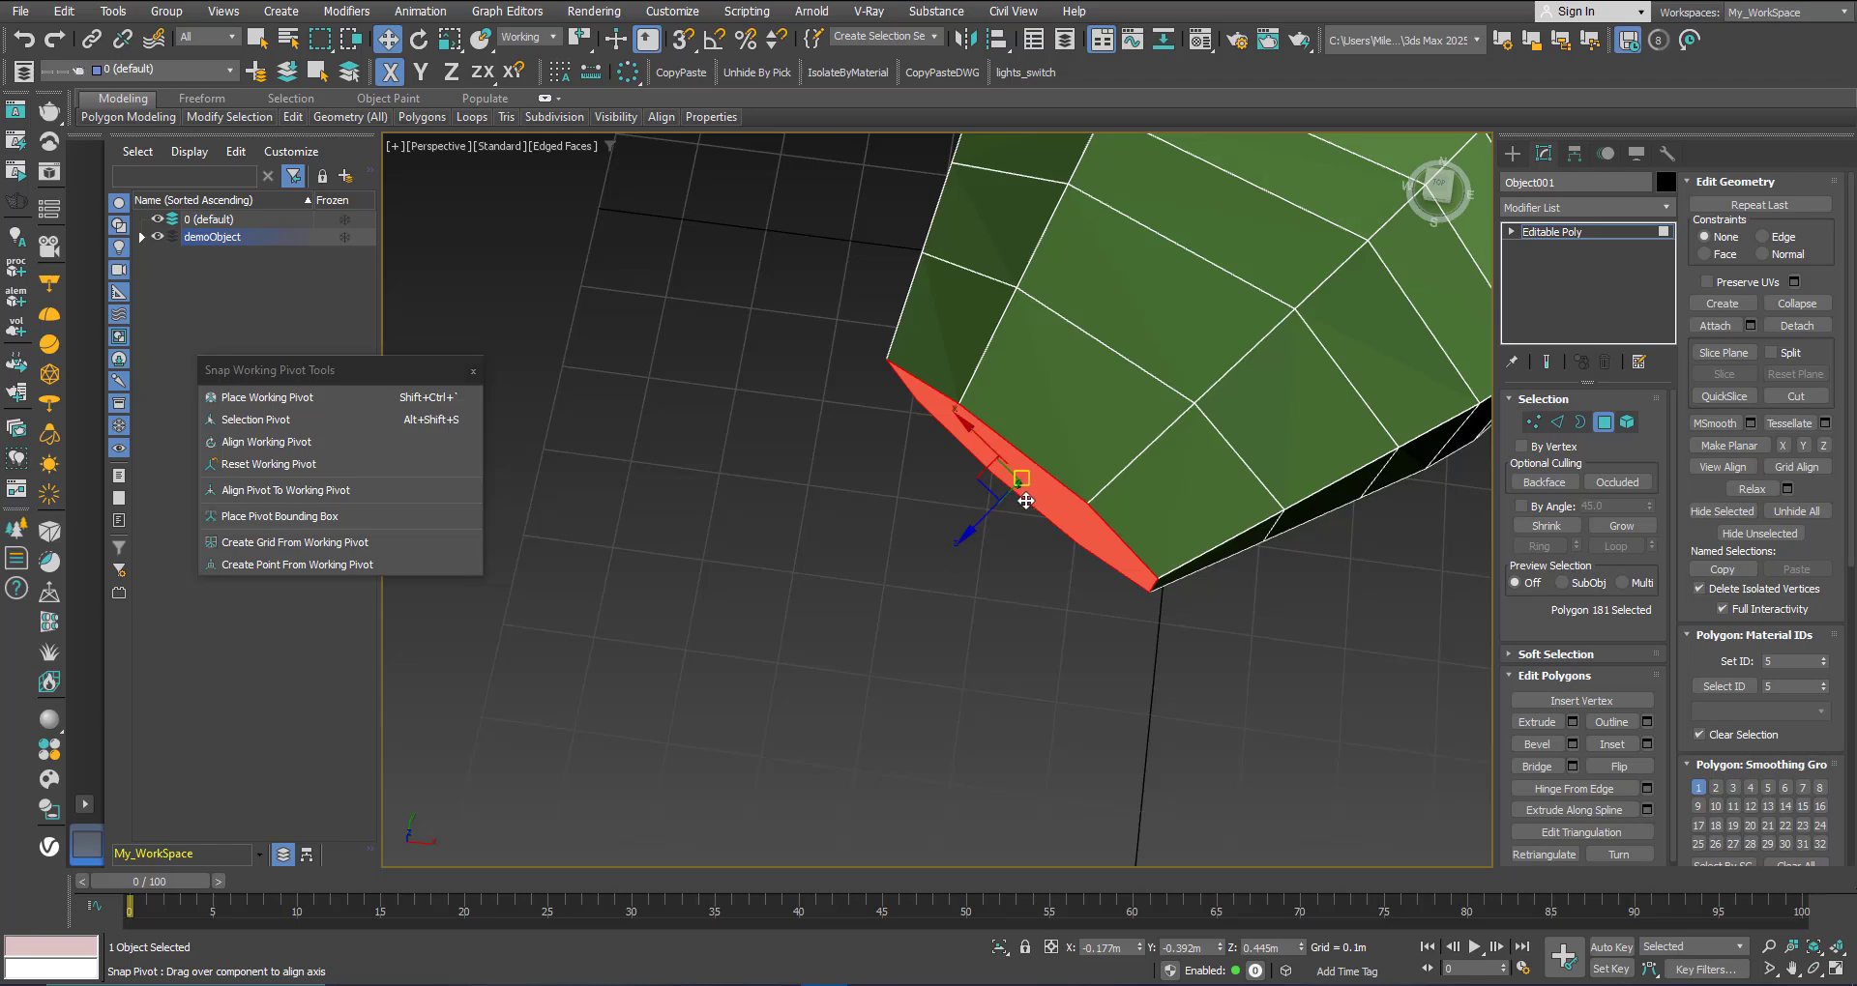
middle_click_drag(1031, 513, 973, 566, "alt")
Step: Leave the Polygon level and try moving the whole object along the end-cap pivot's Z axis
left_click(1605, 423)
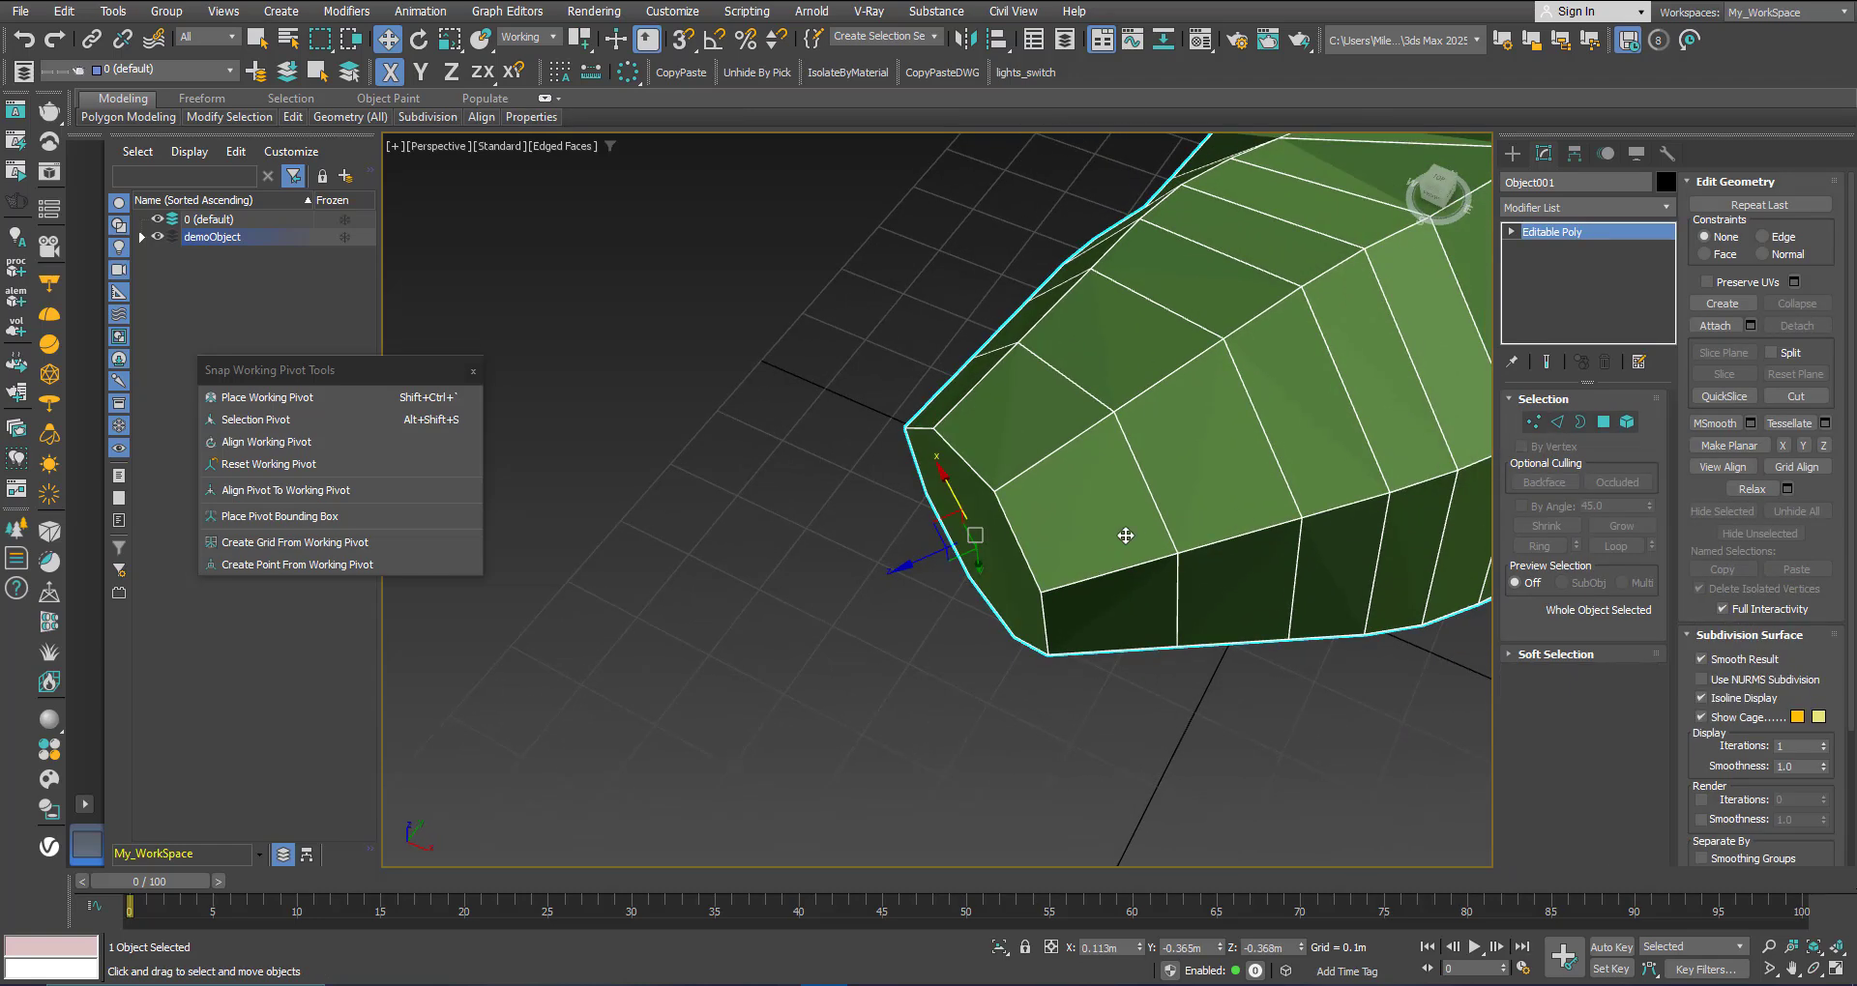
scroll(919, 610, "down", 6)
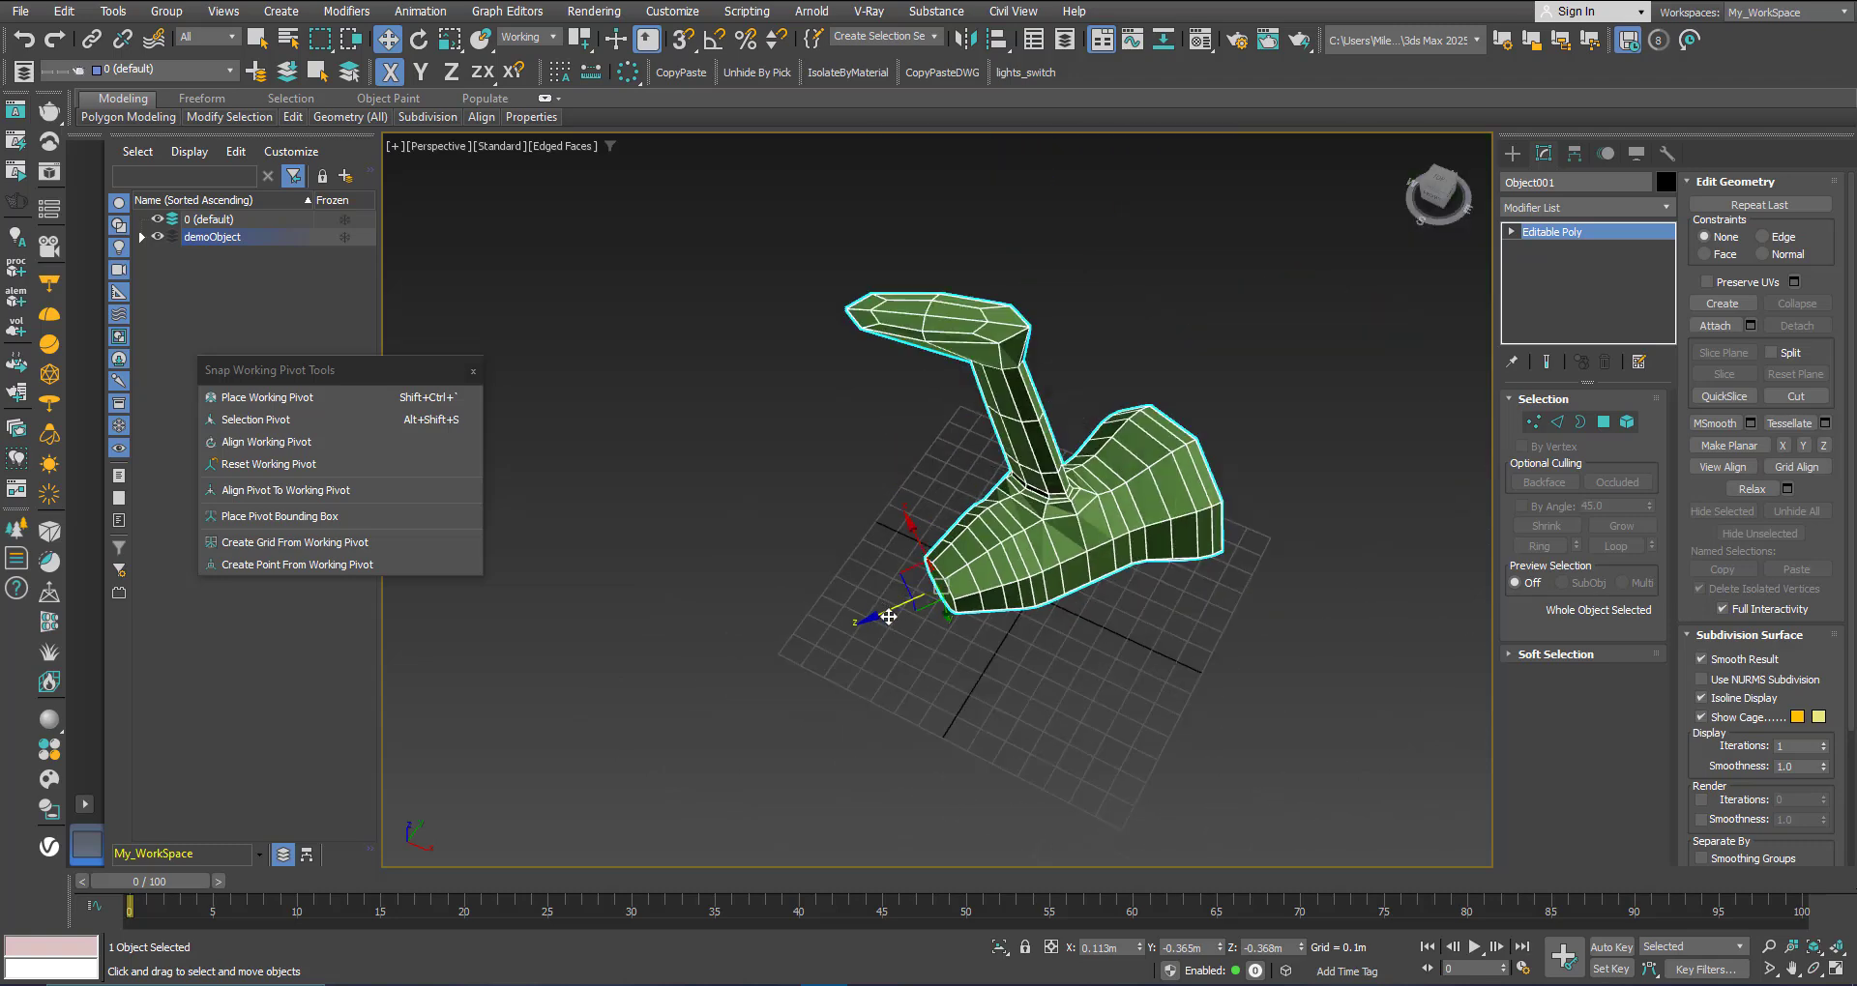
left_click_drag(888, 613, 1172, 455)
right_click(1172, 455)
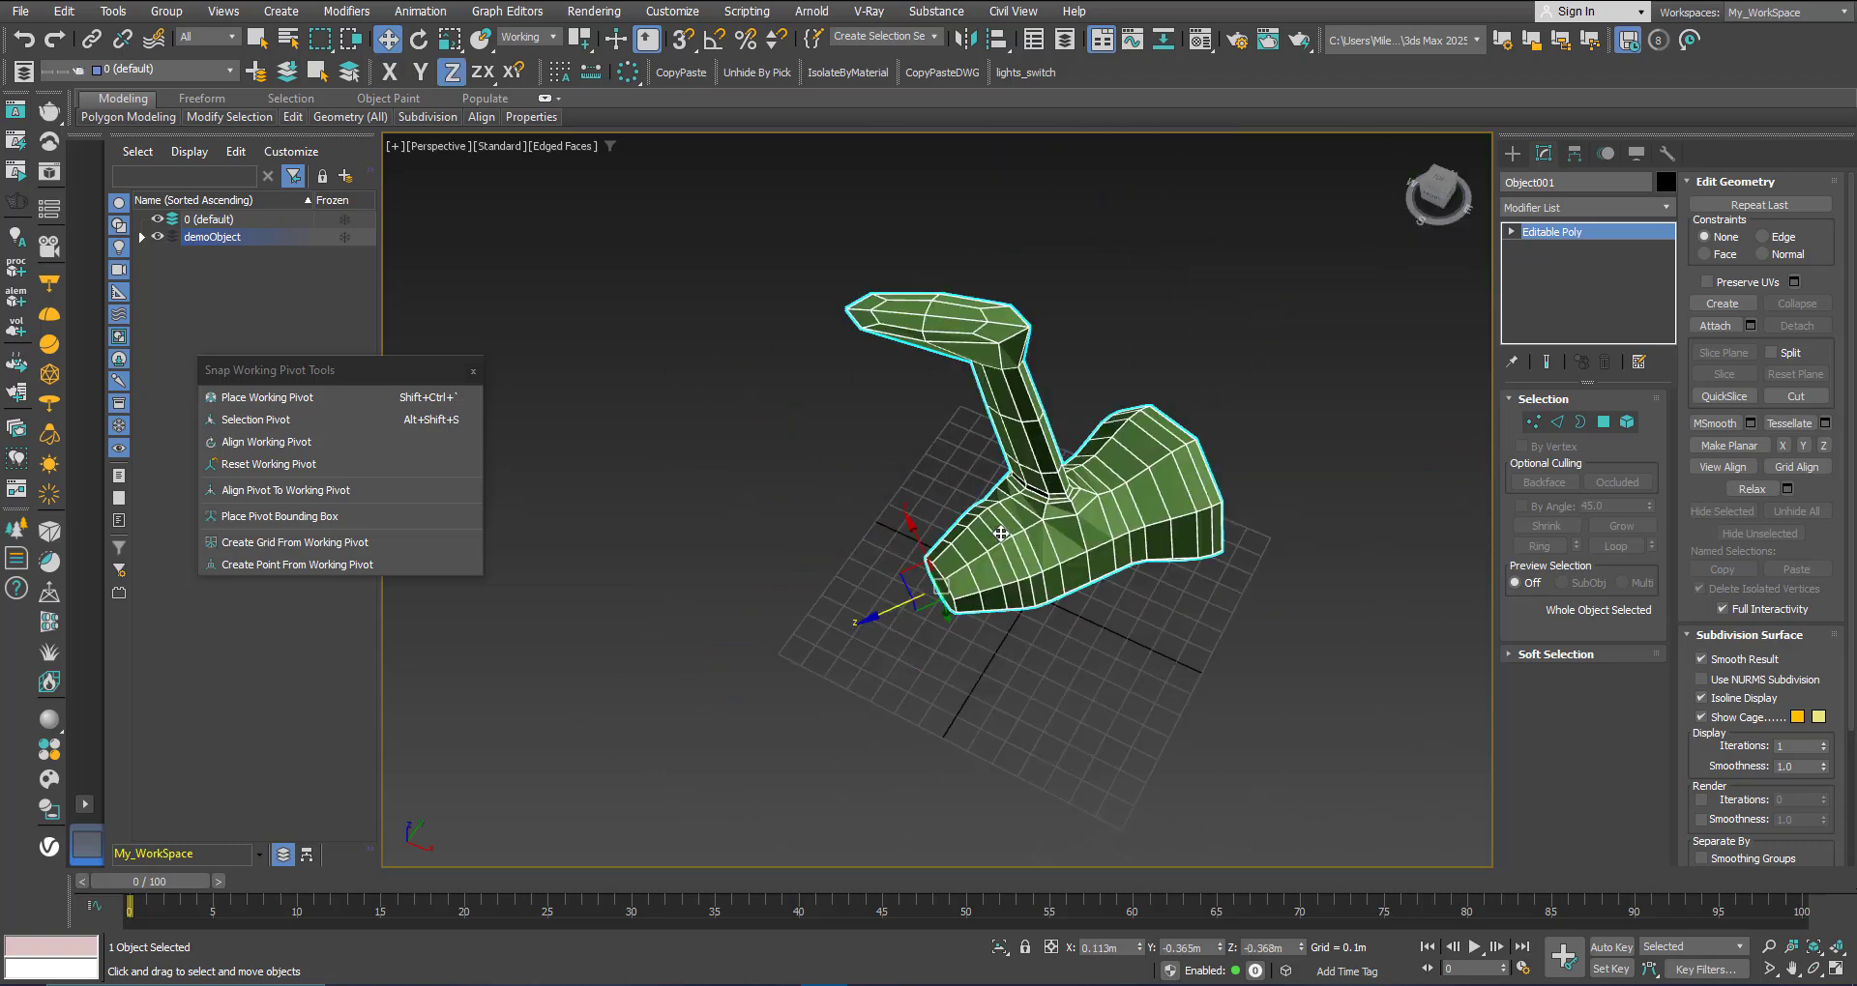
Step: Select the upper edge of the narrow end cap at Edge level and place the working pivot on it with Selection Pivot
scroll(934, 589, "up", 4)
scroll(933, 588, "up", 4)
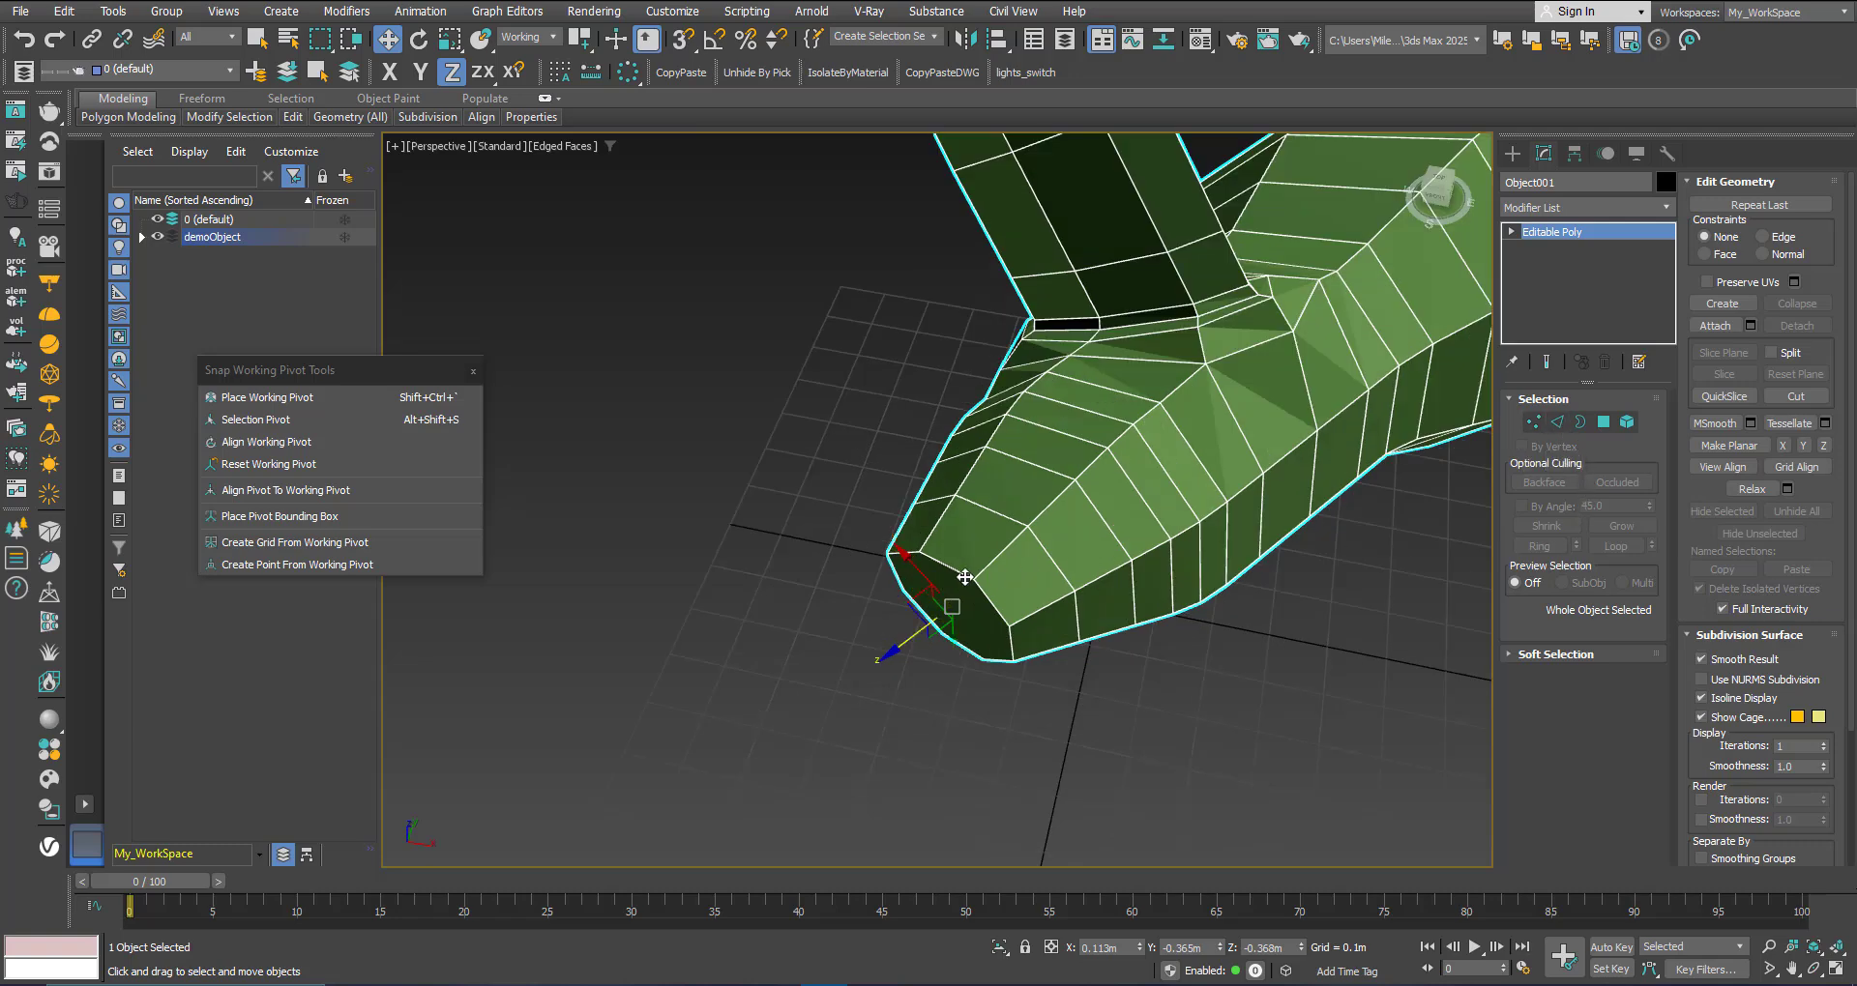
scroll(981, 577, "up", 2)
middle_click_drag(981, 577, 891, 535, "alt")
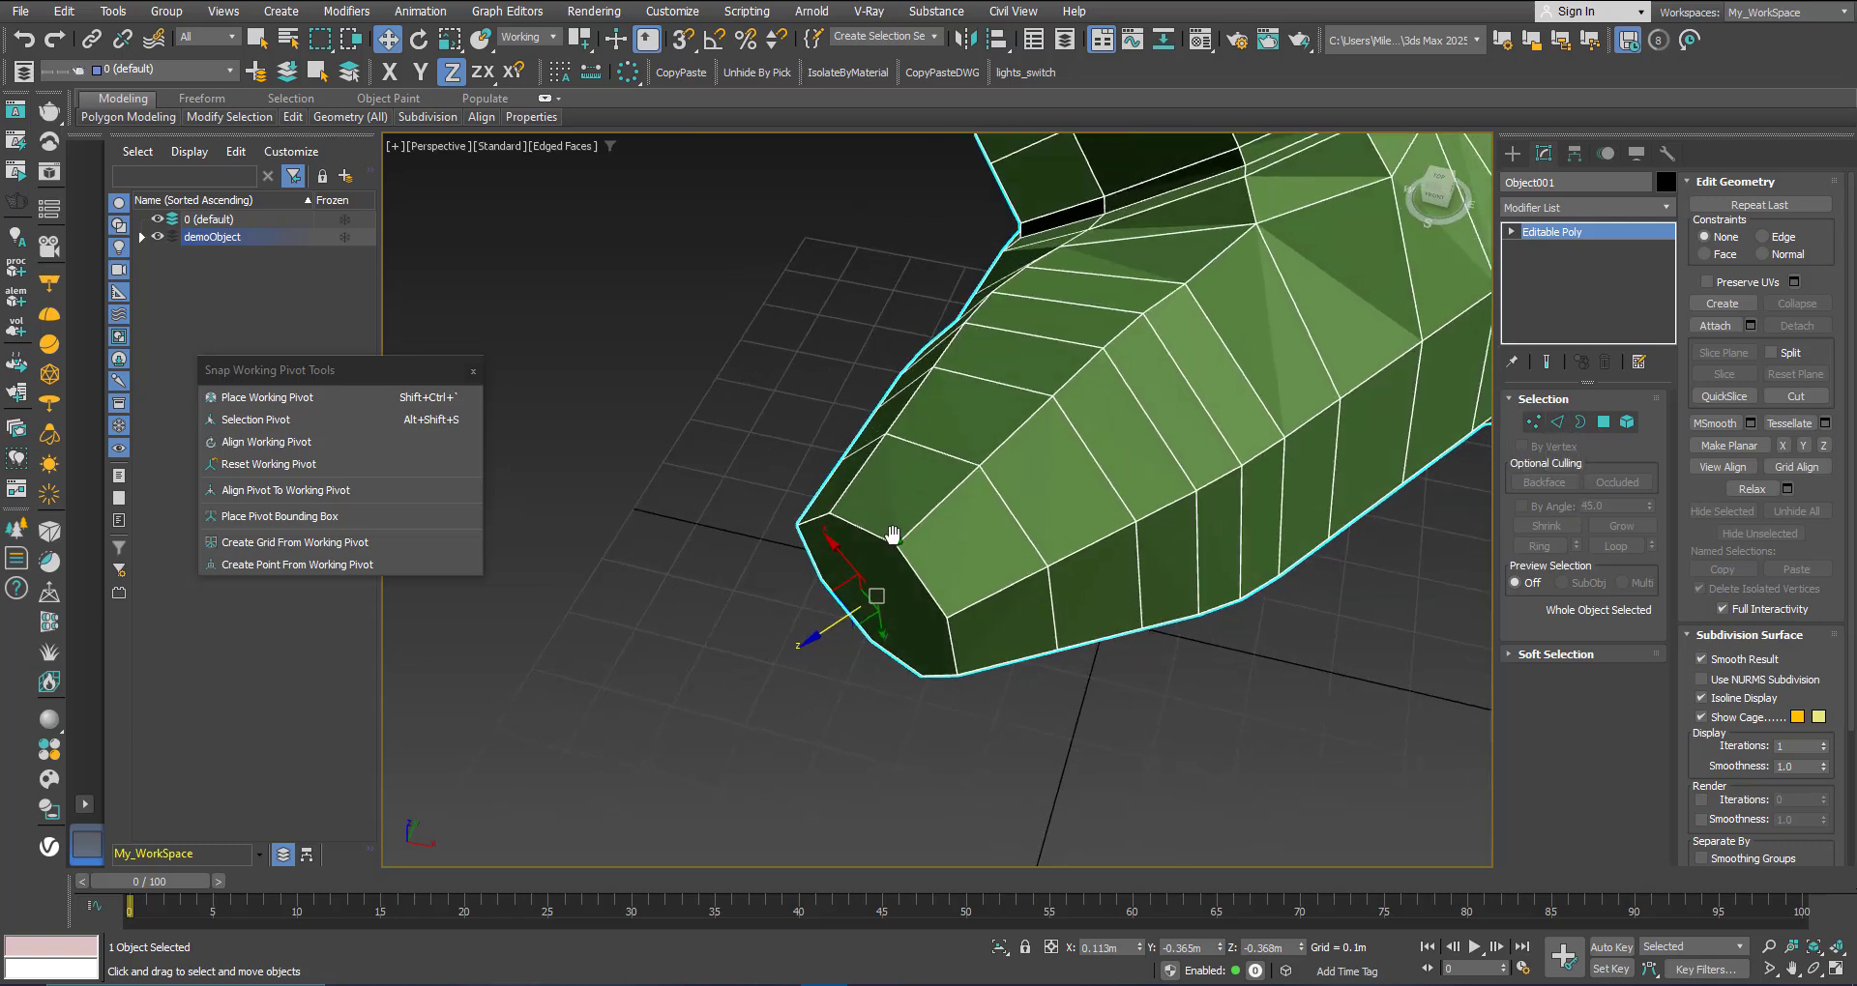
left_click(1557, 423)
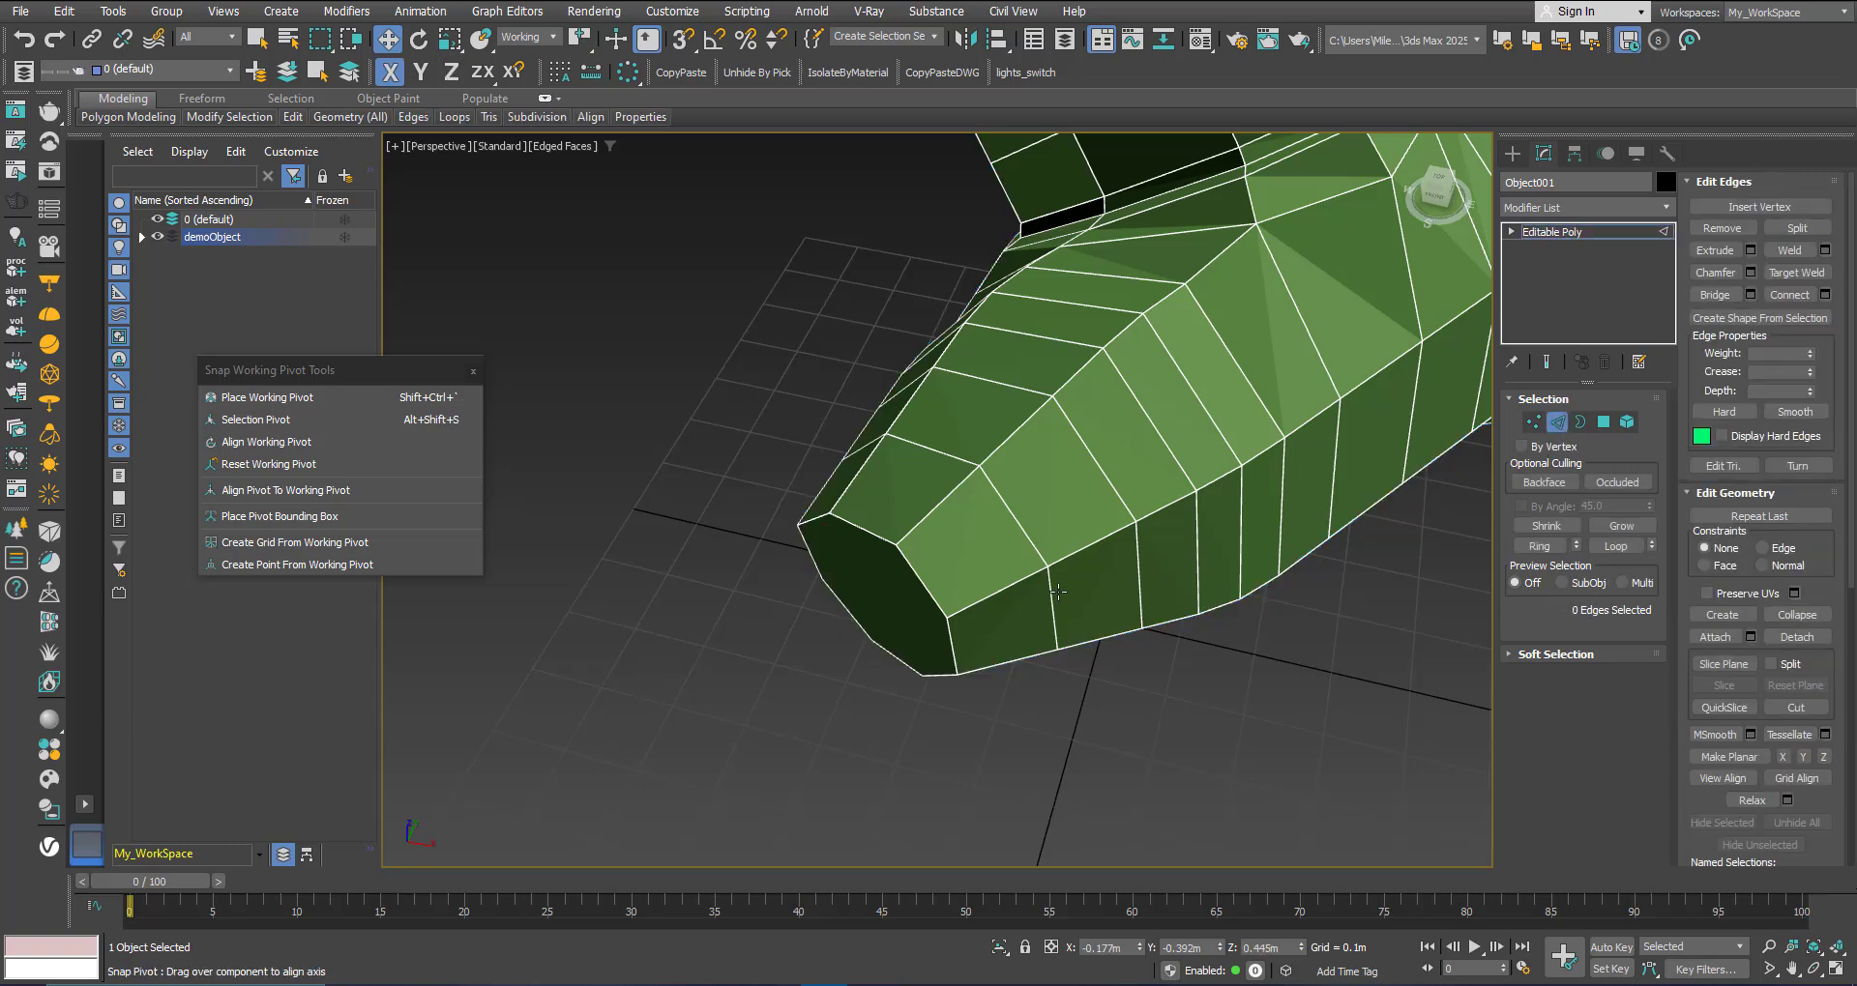
left_click(865, 530)
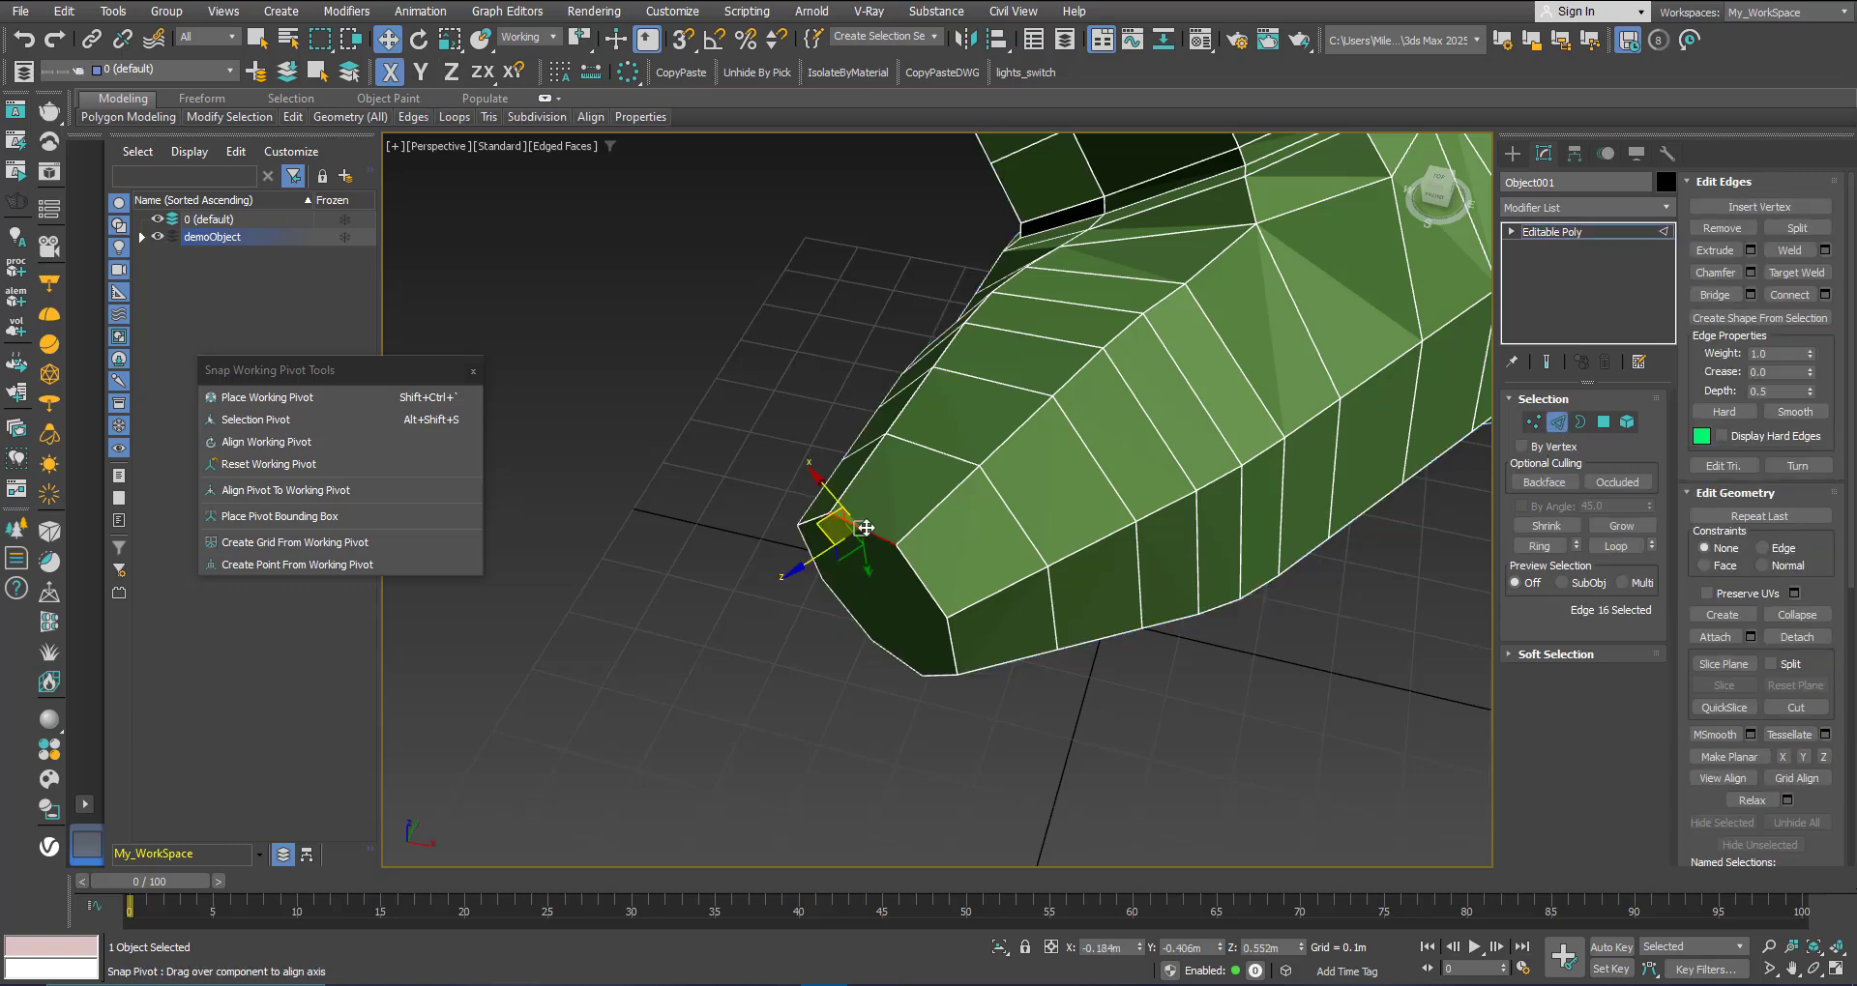
left_click(240, 423)
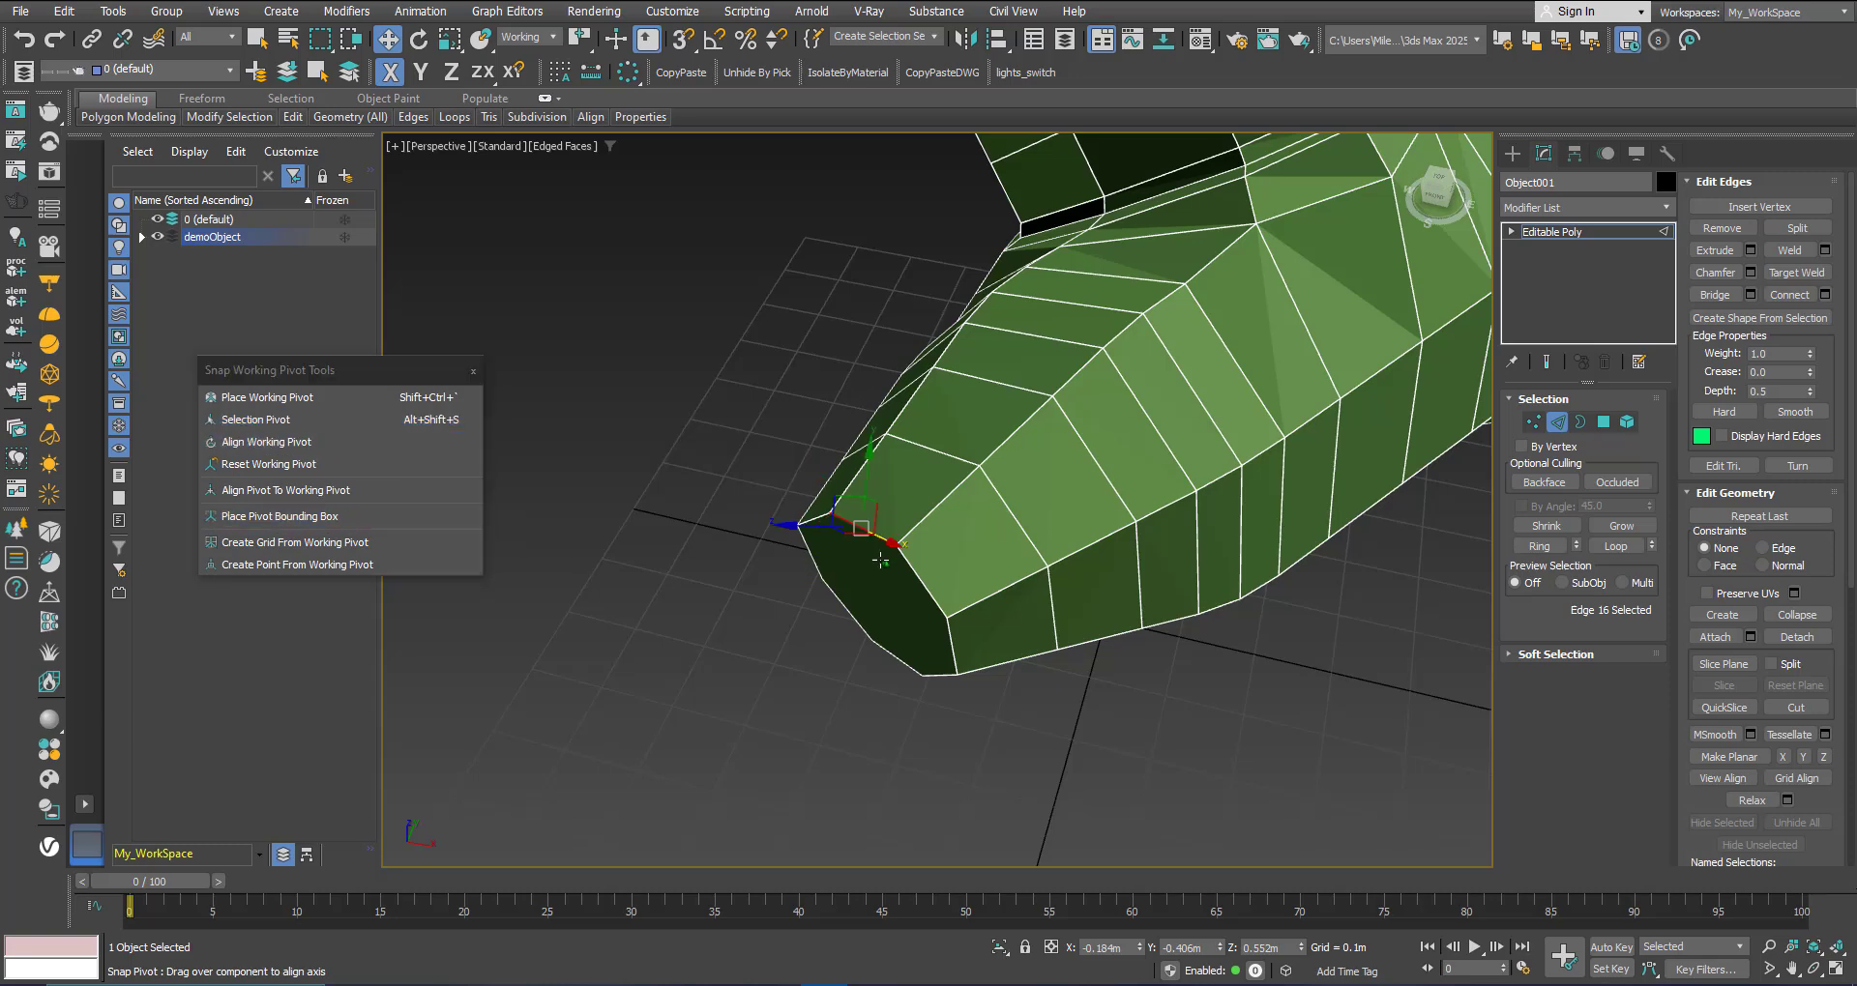
Step: Return to the whole object and try moving it along the edge-based working pivot's Z axis
middle_click_drag(880, 561, 836, 523, "alt")
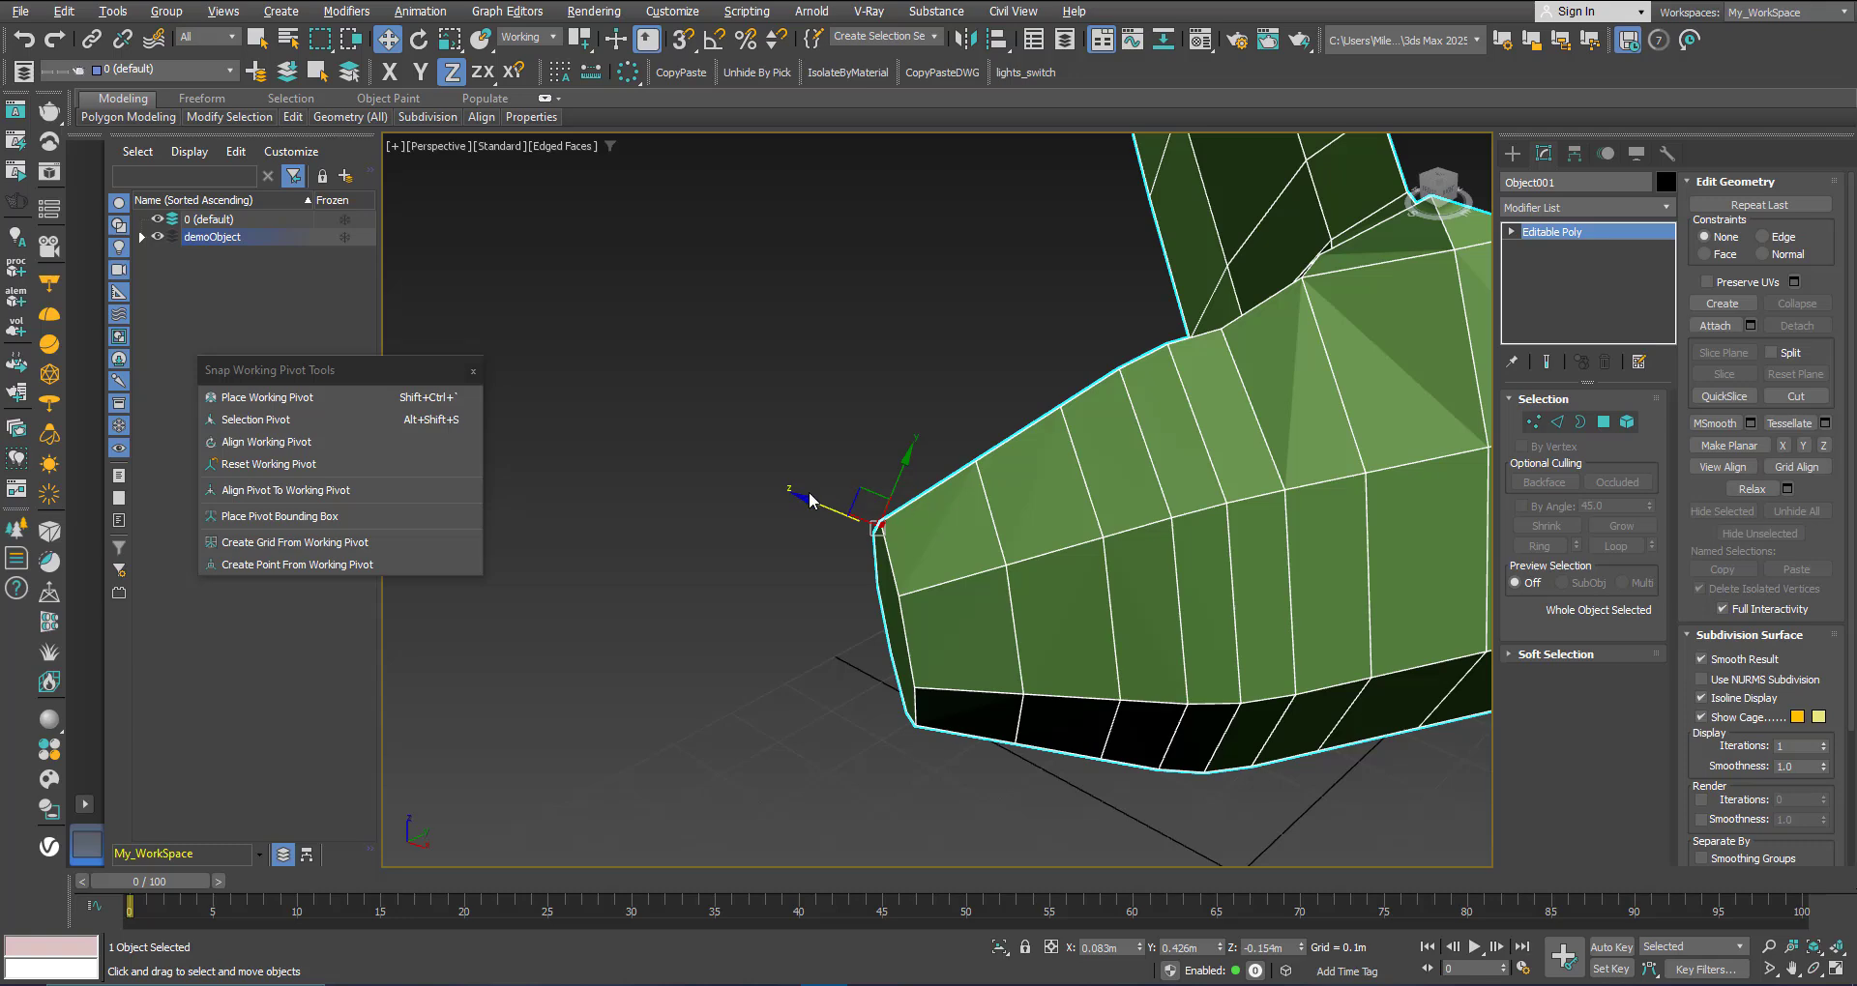
left_click_drag(816, 502, 1136, 642)
right_click(1136, 642)
Step: Select the upper corner vertex of the narrow end cap, place the working pivot there with Selection Pivot, and return to object level
middle_click_drag(1065, 568, 1458, 565, "alt")
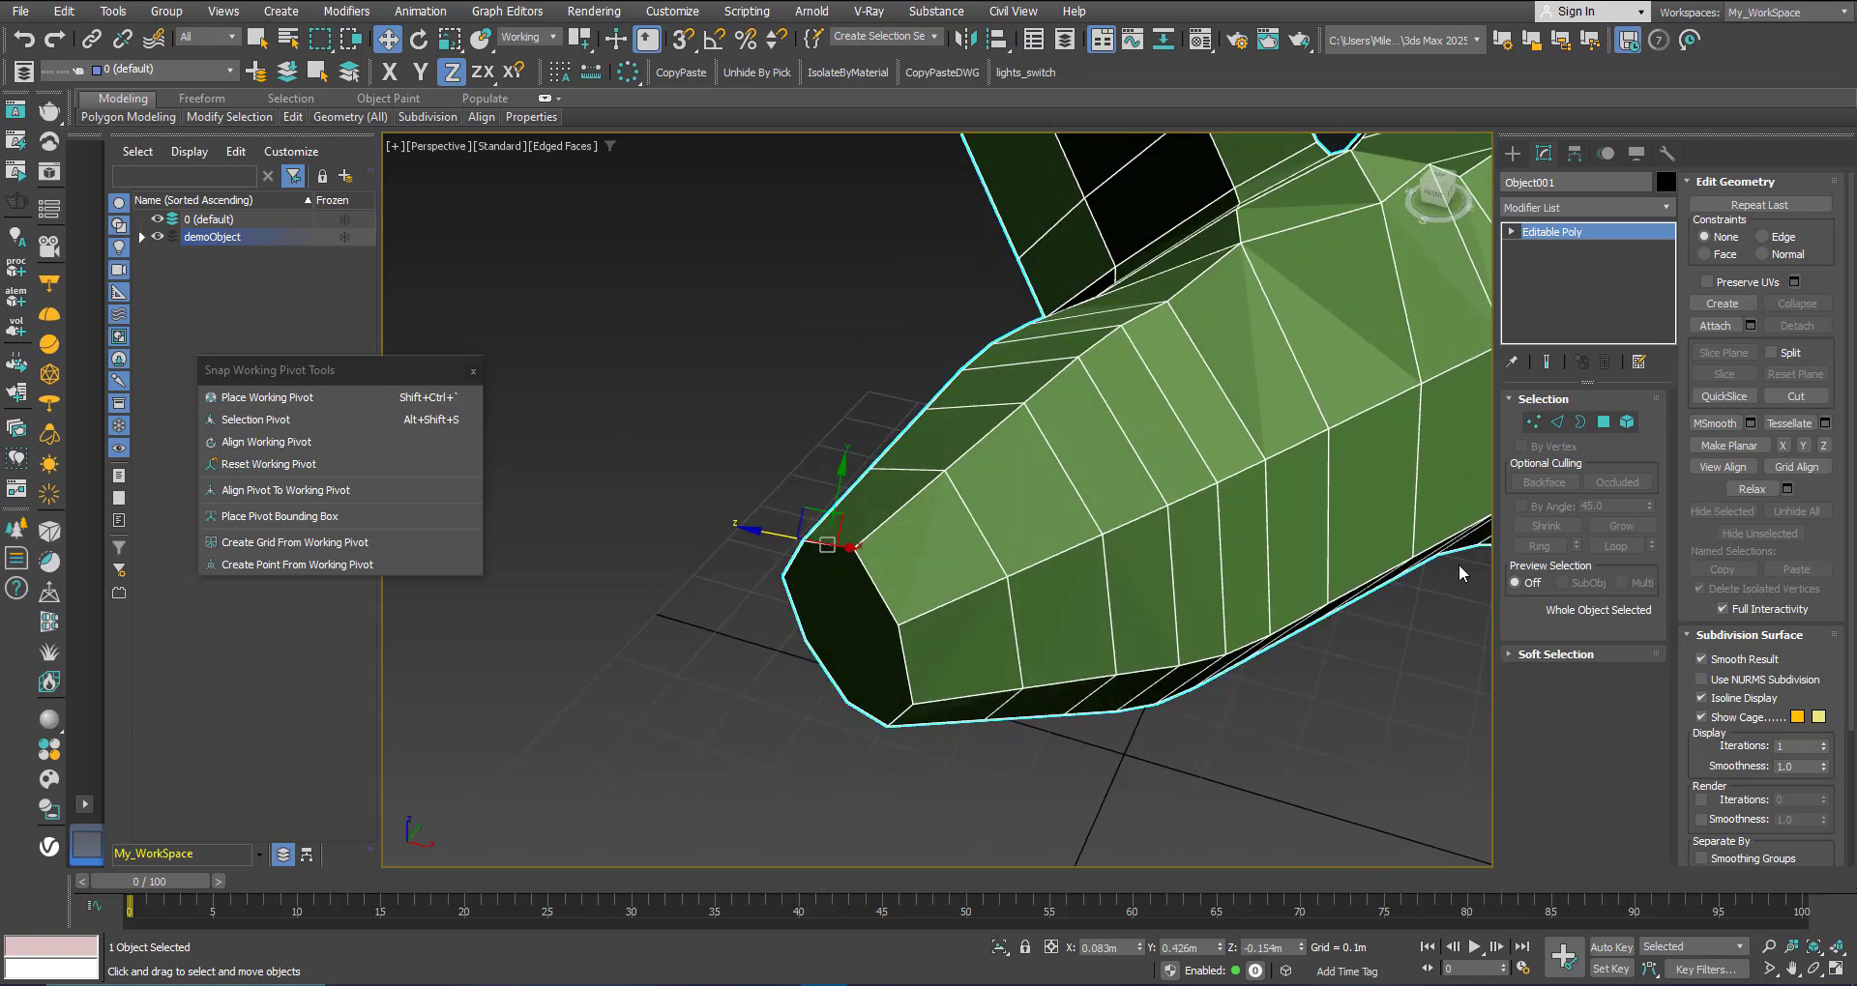
left_click(1530, 425)
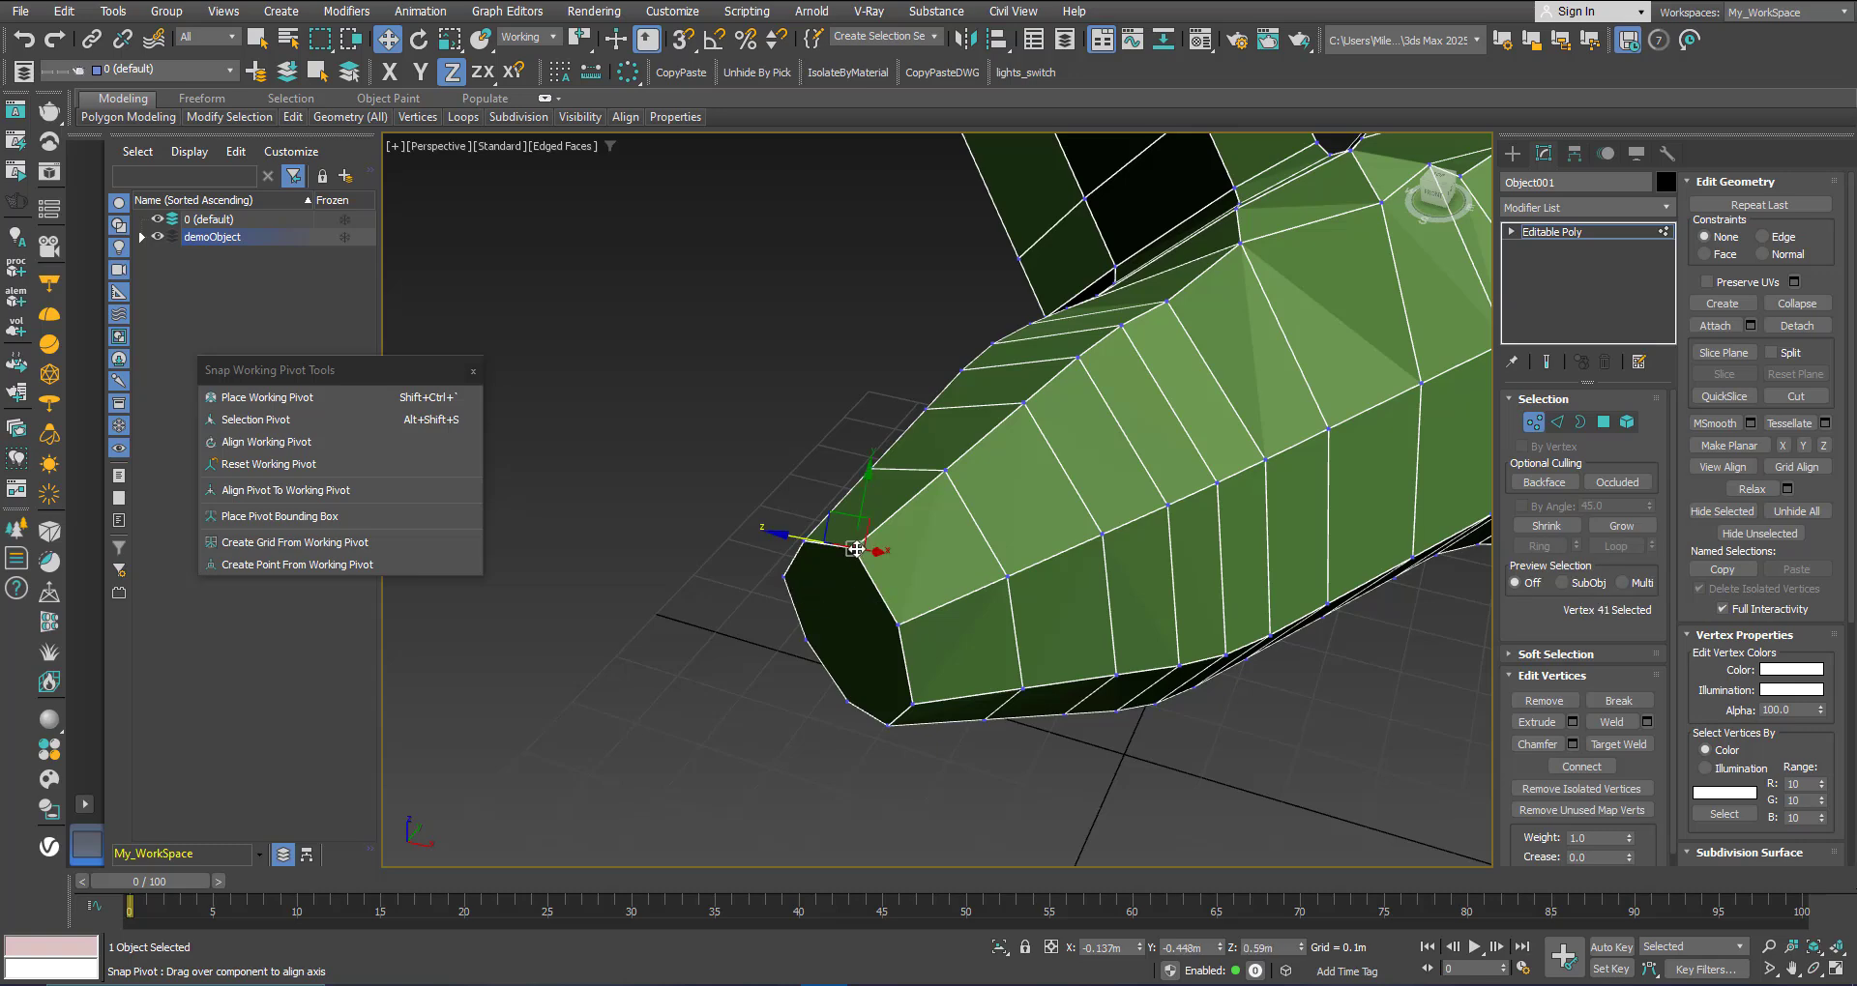
middle_click_drag(949, 539, 1025, 583, "alt")
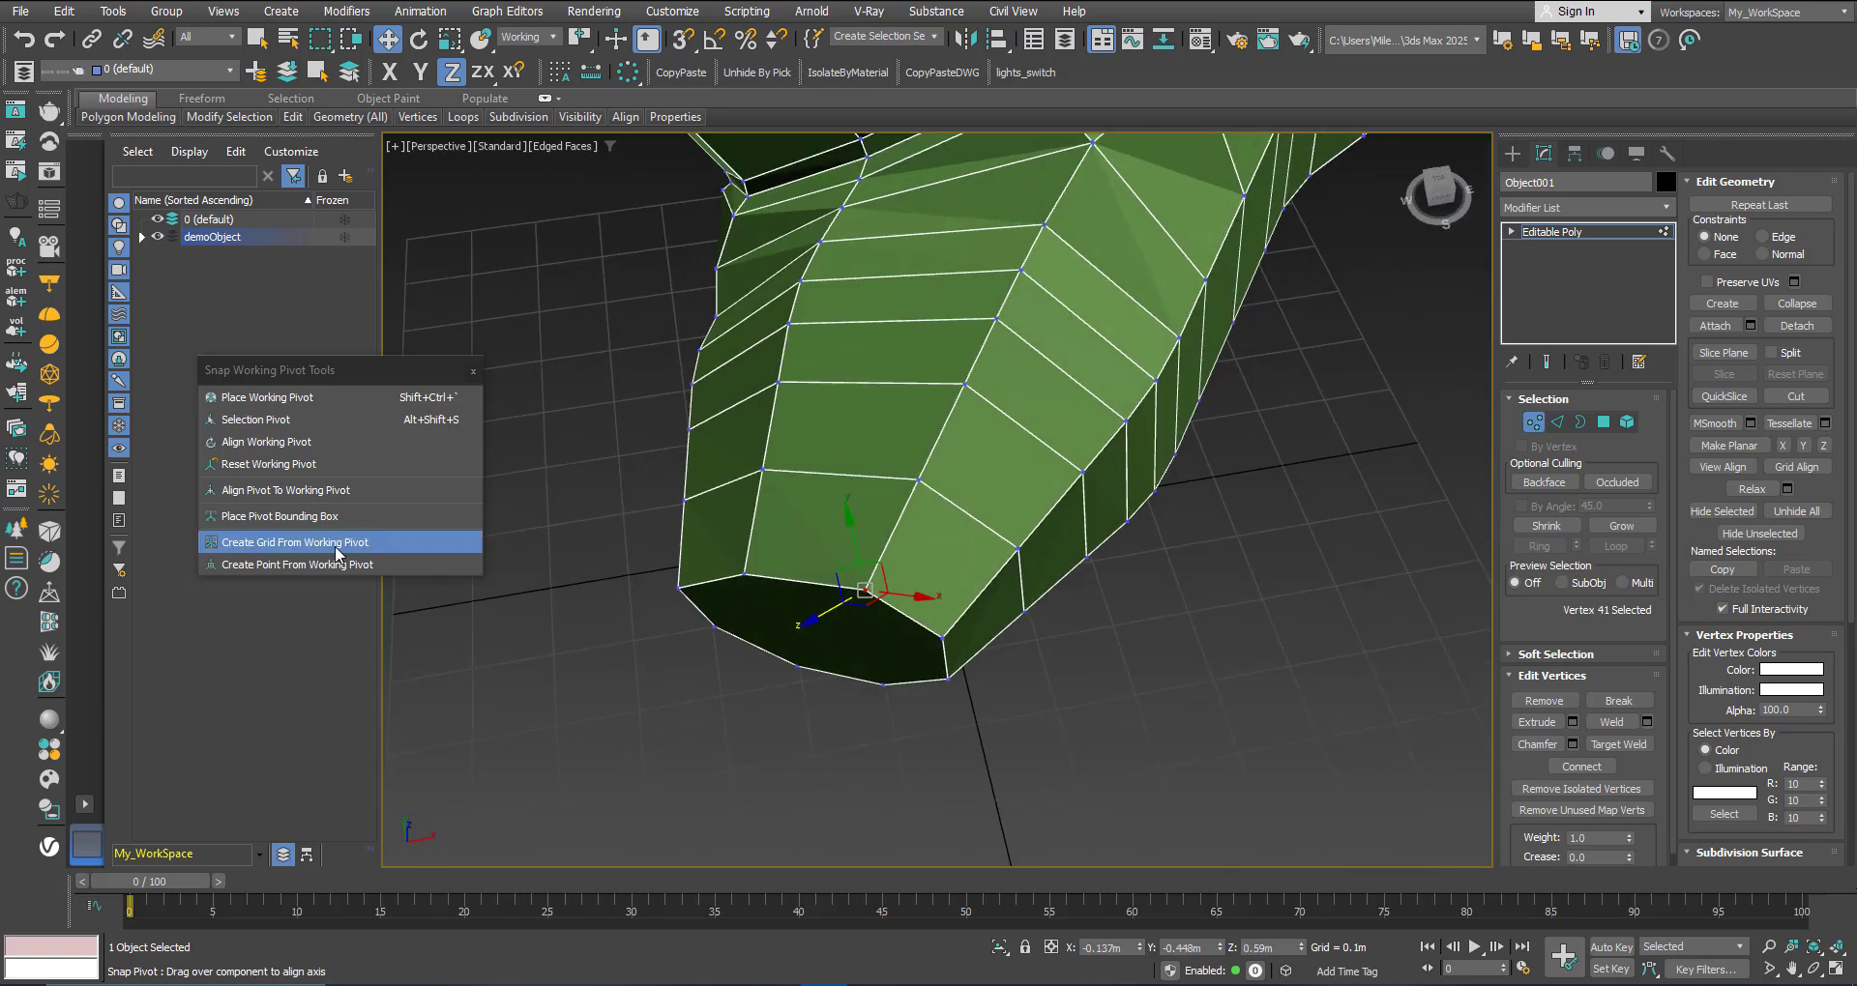
left_click(229, 441)
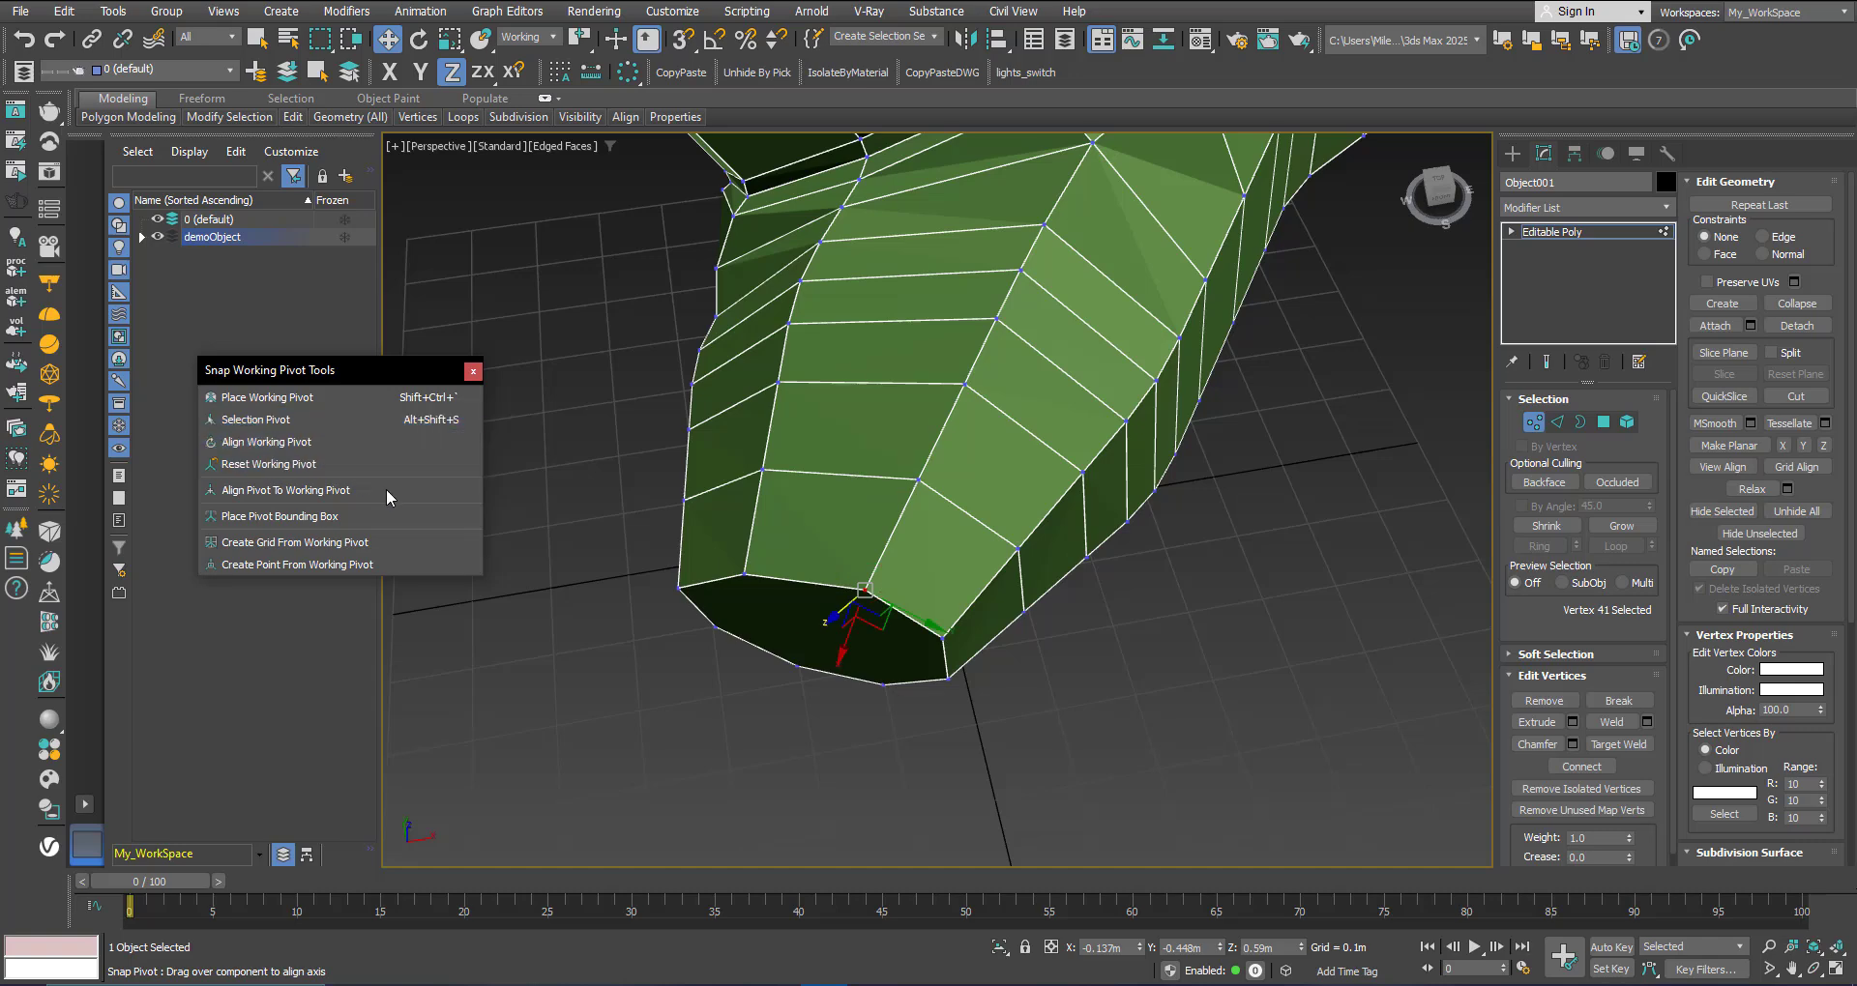
middle_click_drag(813, 594, 1027, 487, "alt")
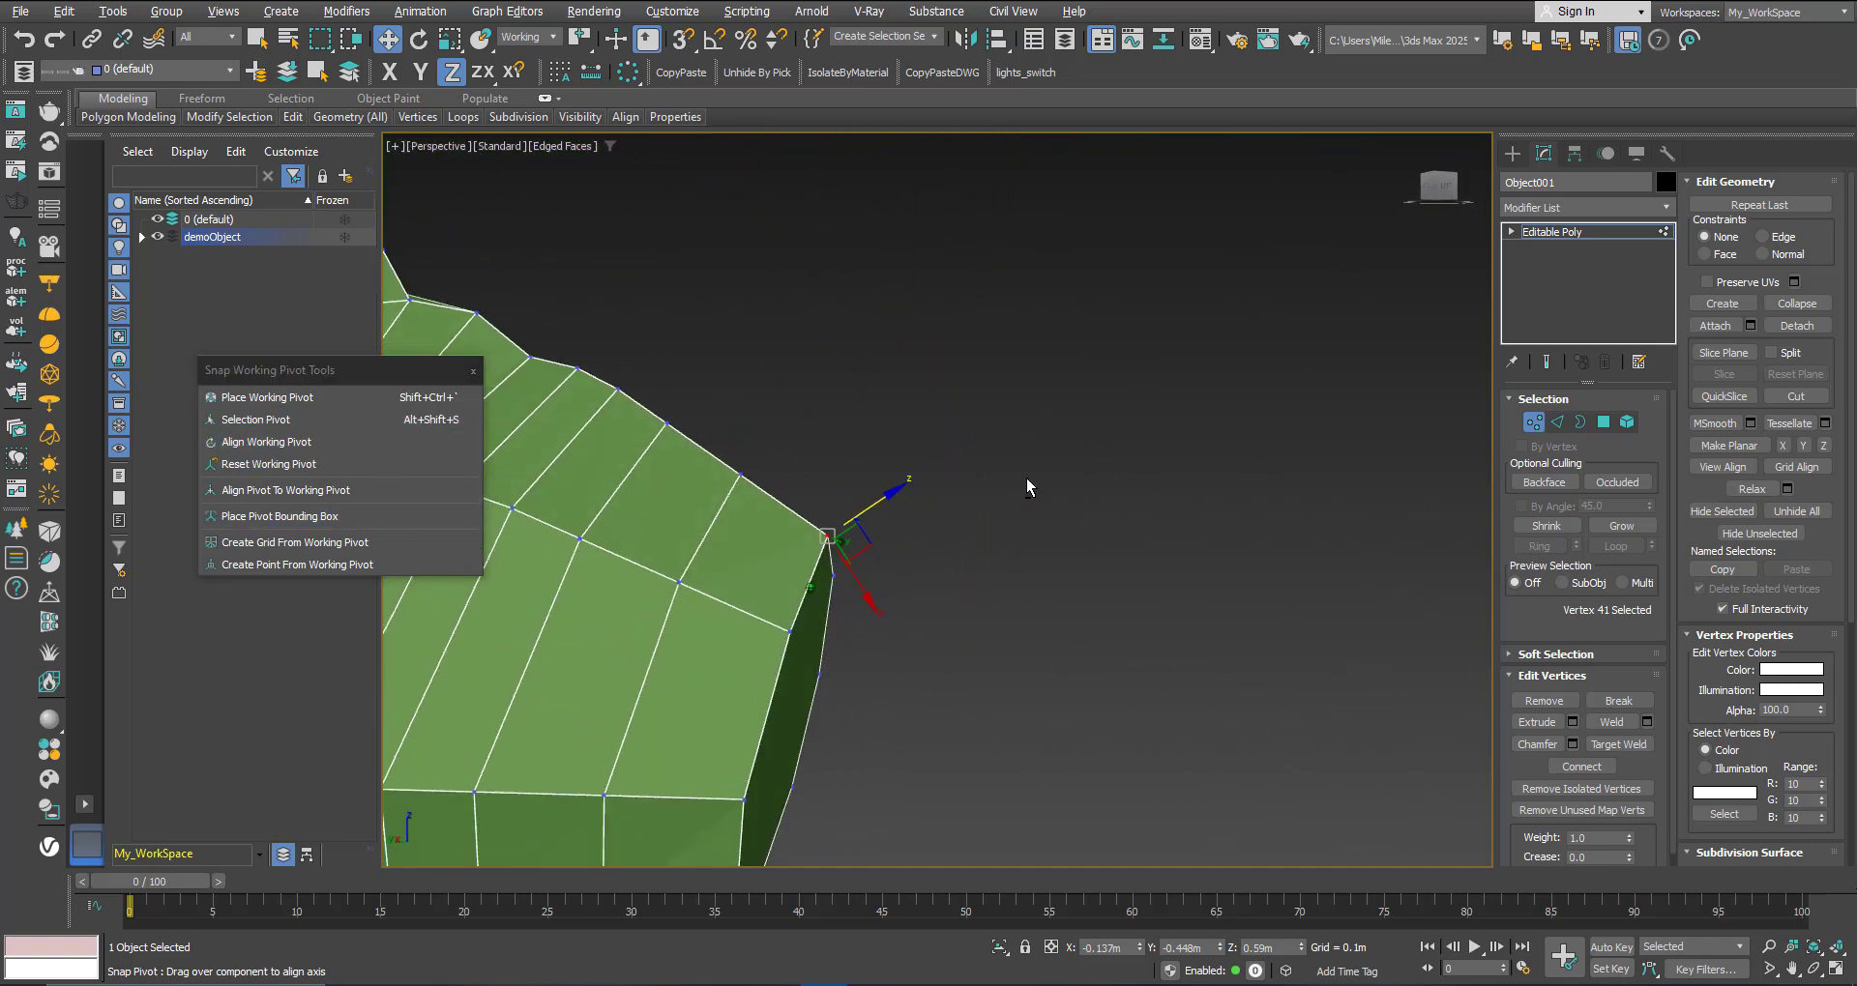
left_click(1535, 423)
Step: Restore the working pivot to its default position and orientation with Reset Working Pivot
scroll(1007, 439, "down", 5)
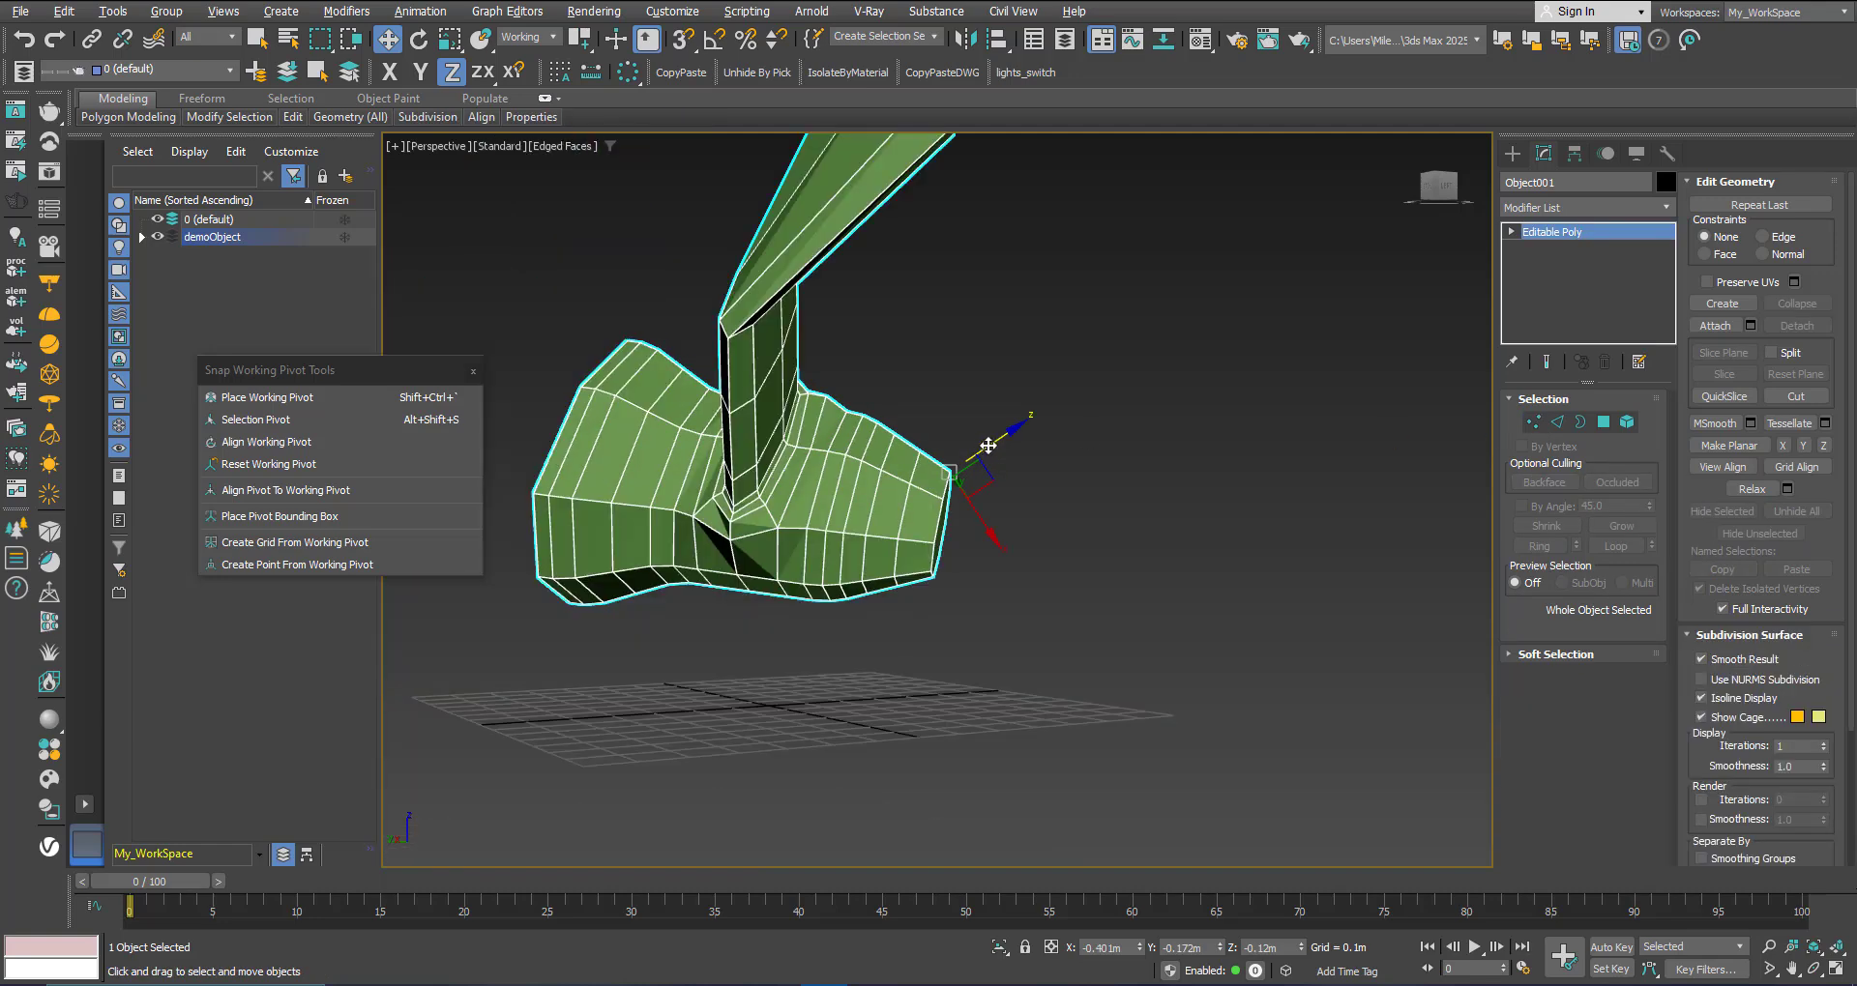
middle_click_drag(987, 446, 845, 602, "alt")
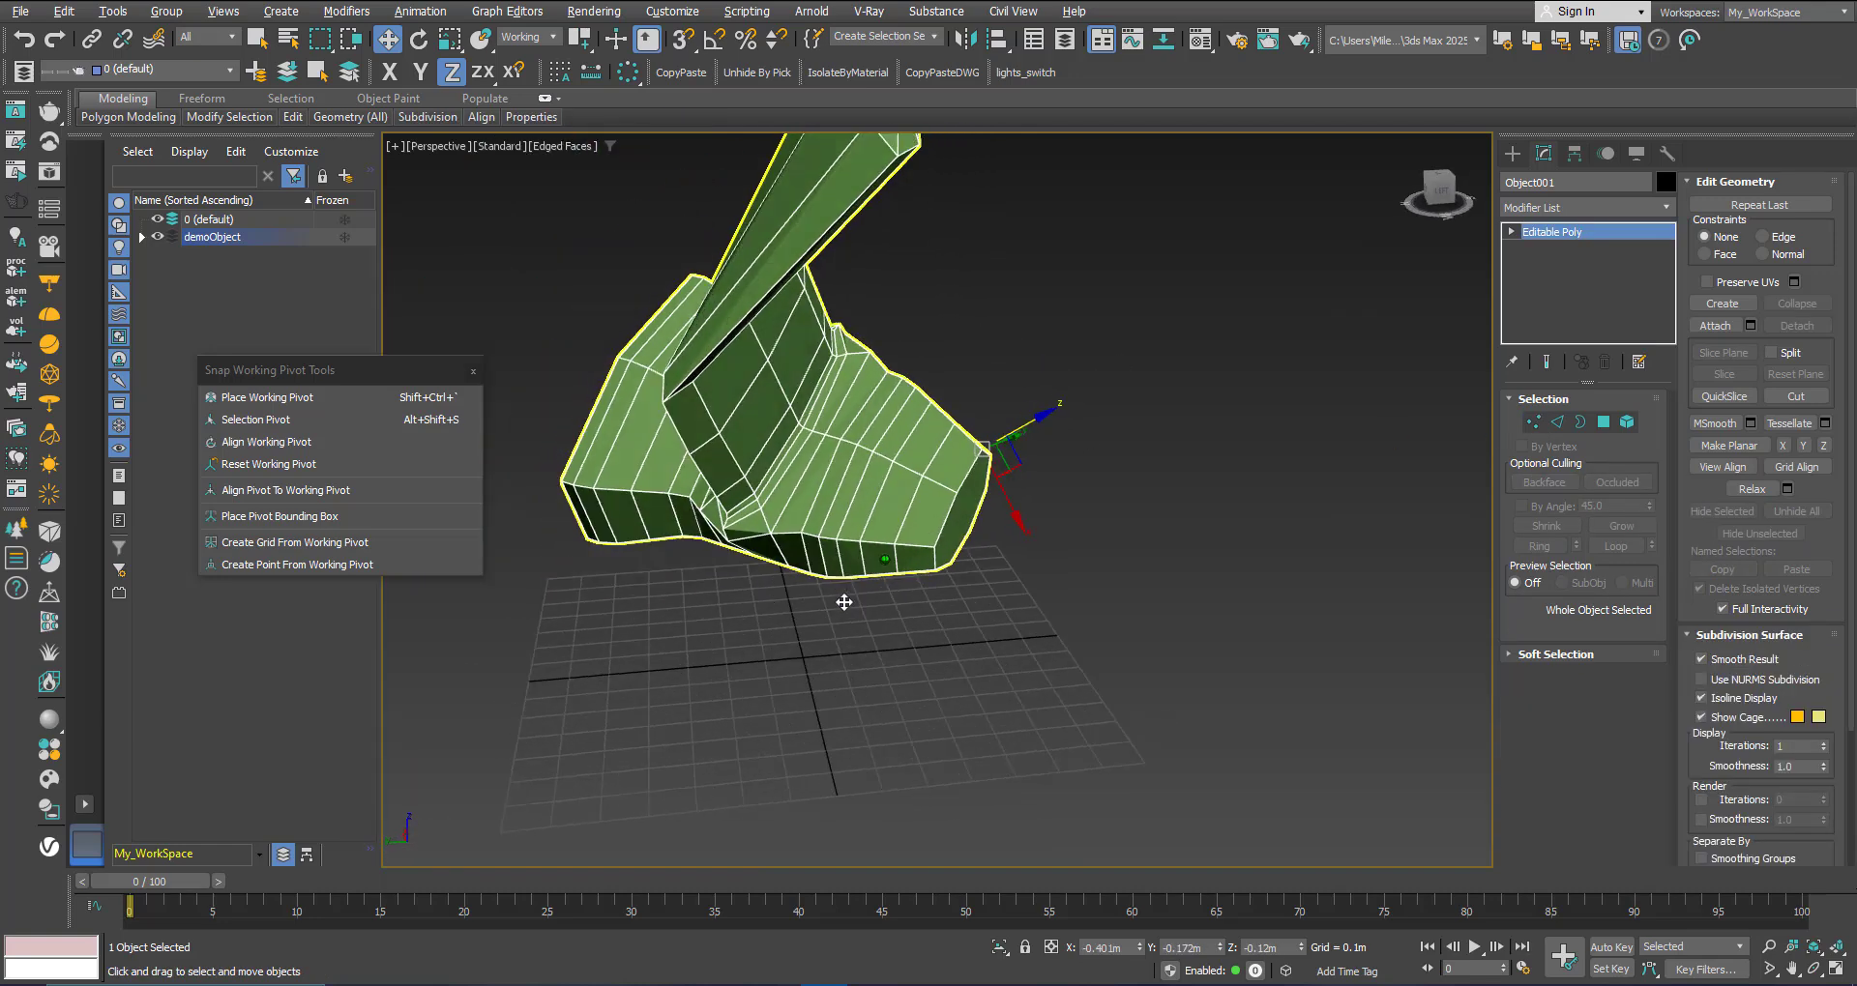
middle_click_drag(1019, 510, 674, 575, "alt")
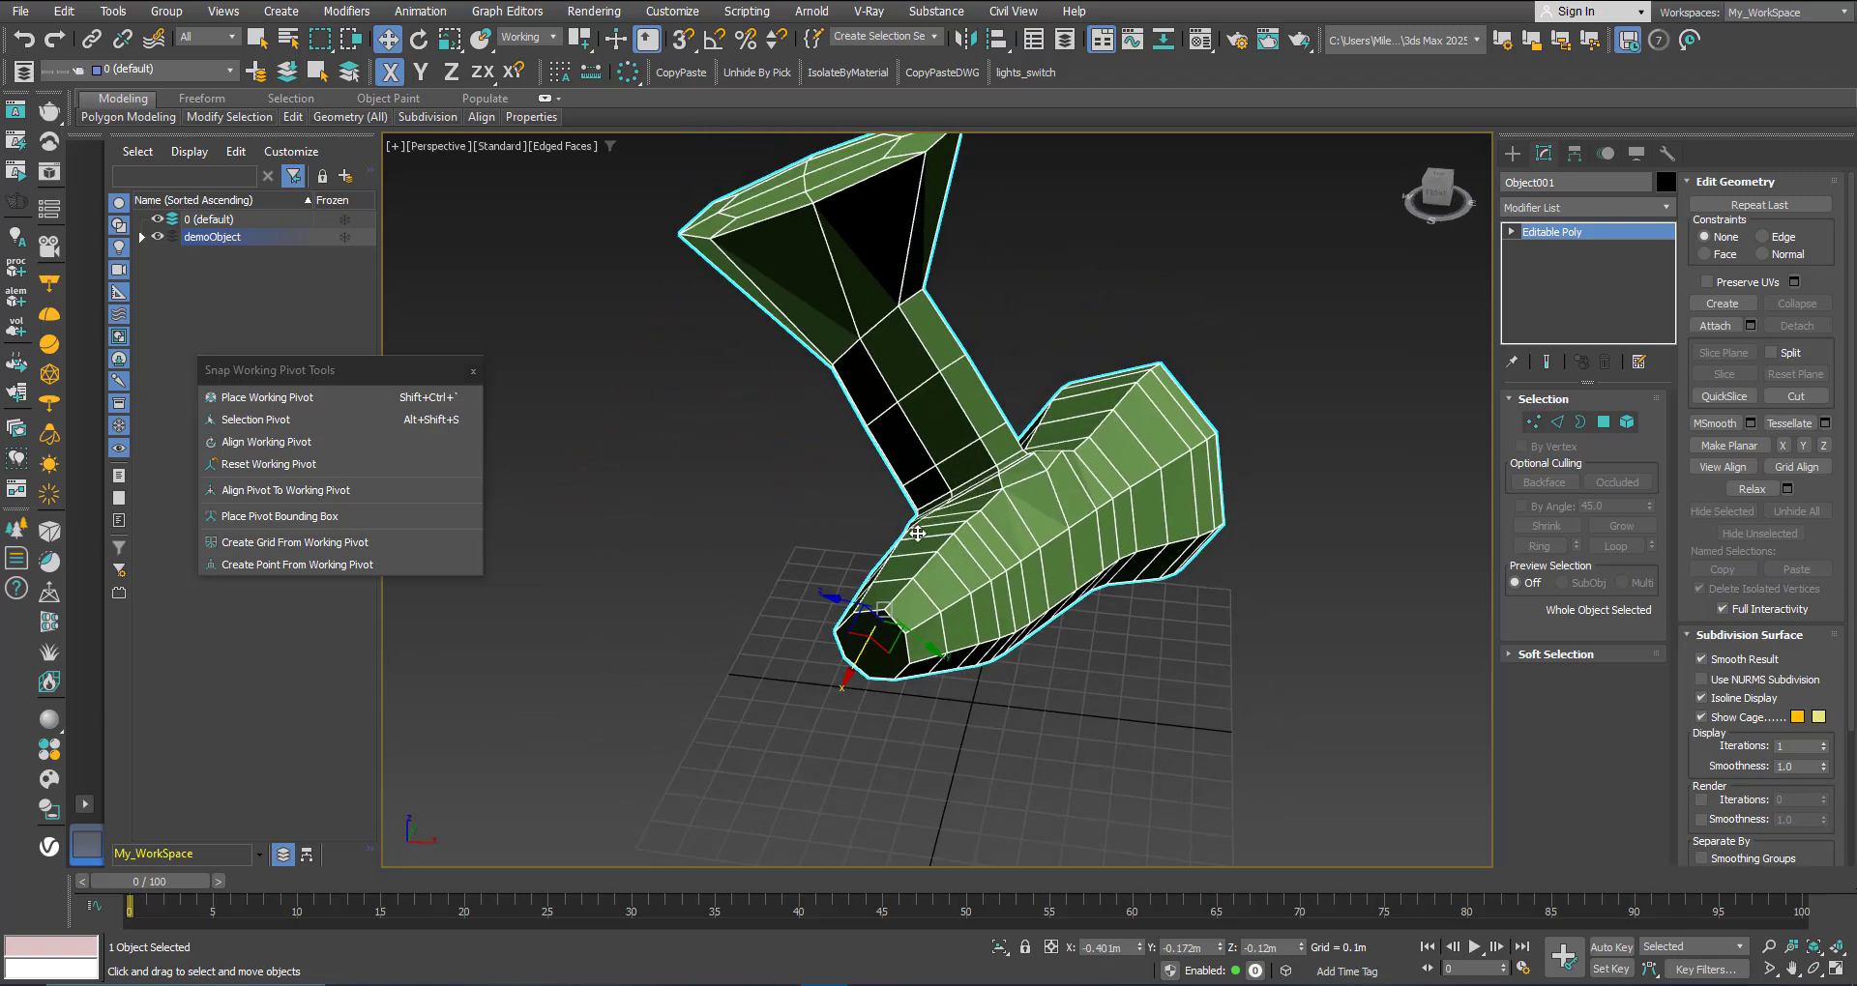
scroll(986, 532, "up", 3)
middle_click_drag(907, 595, 899, 619, "alt")
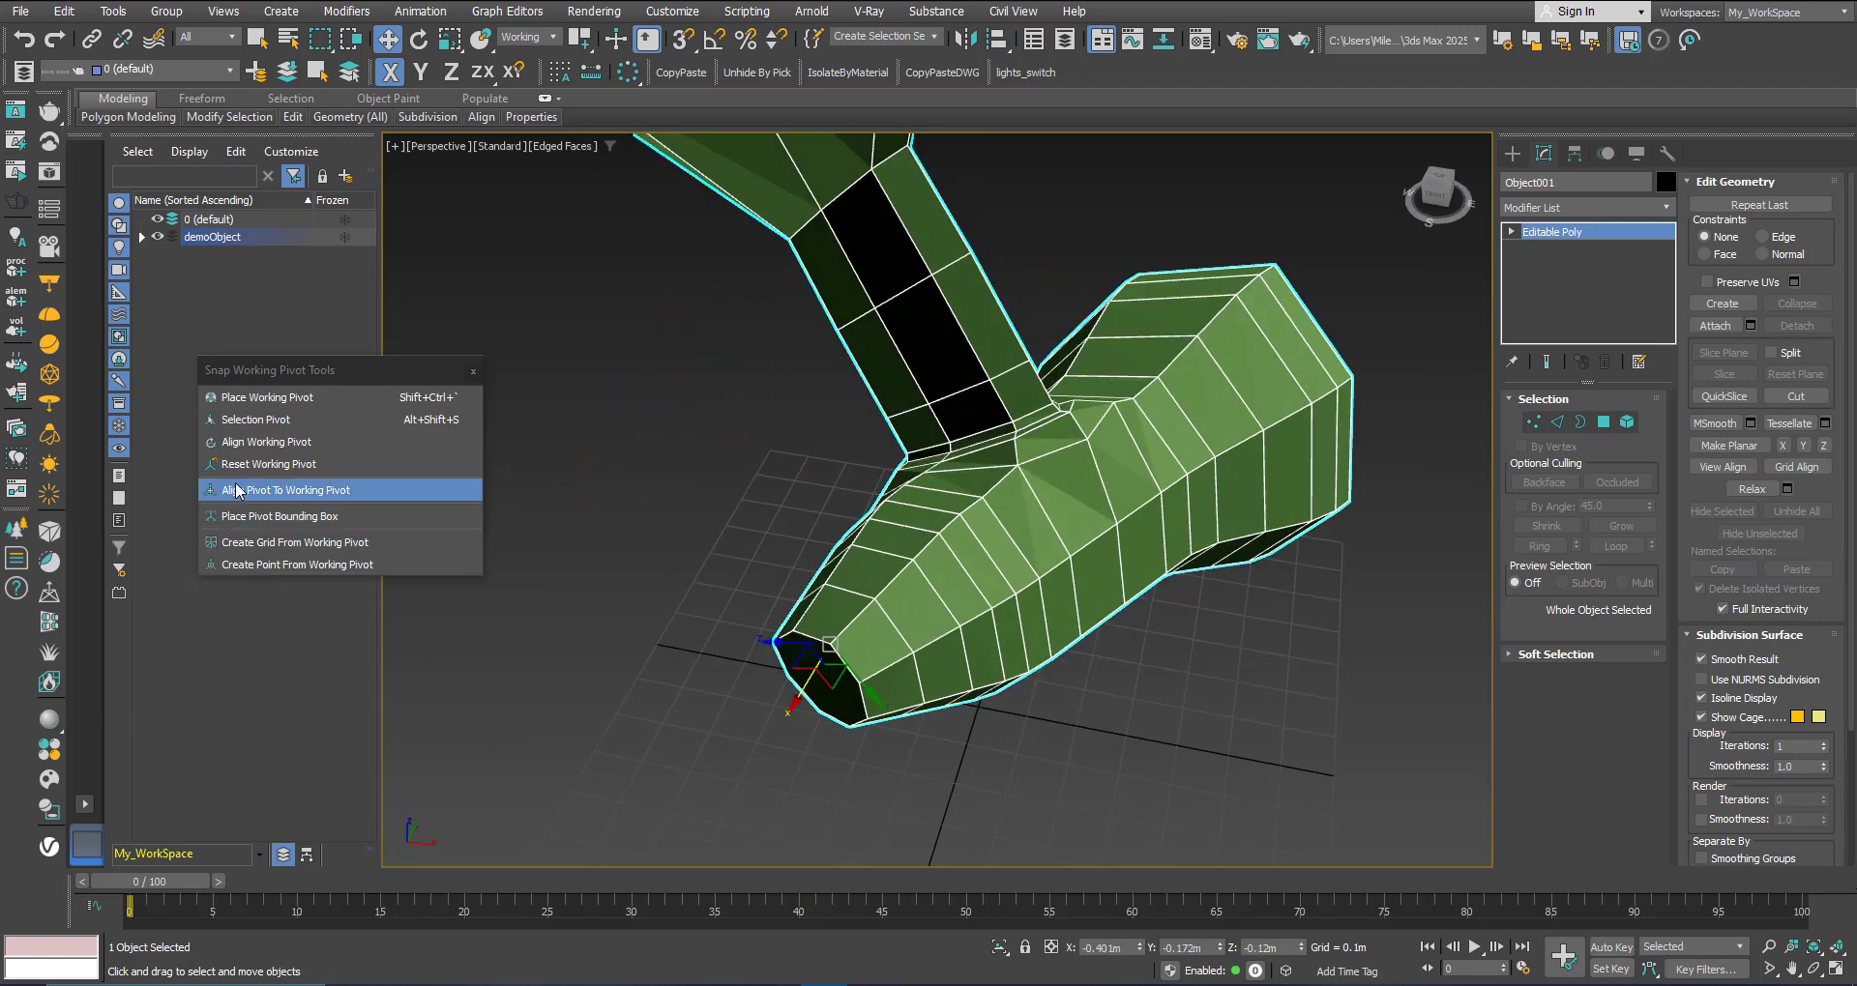
left_click(278, 468)
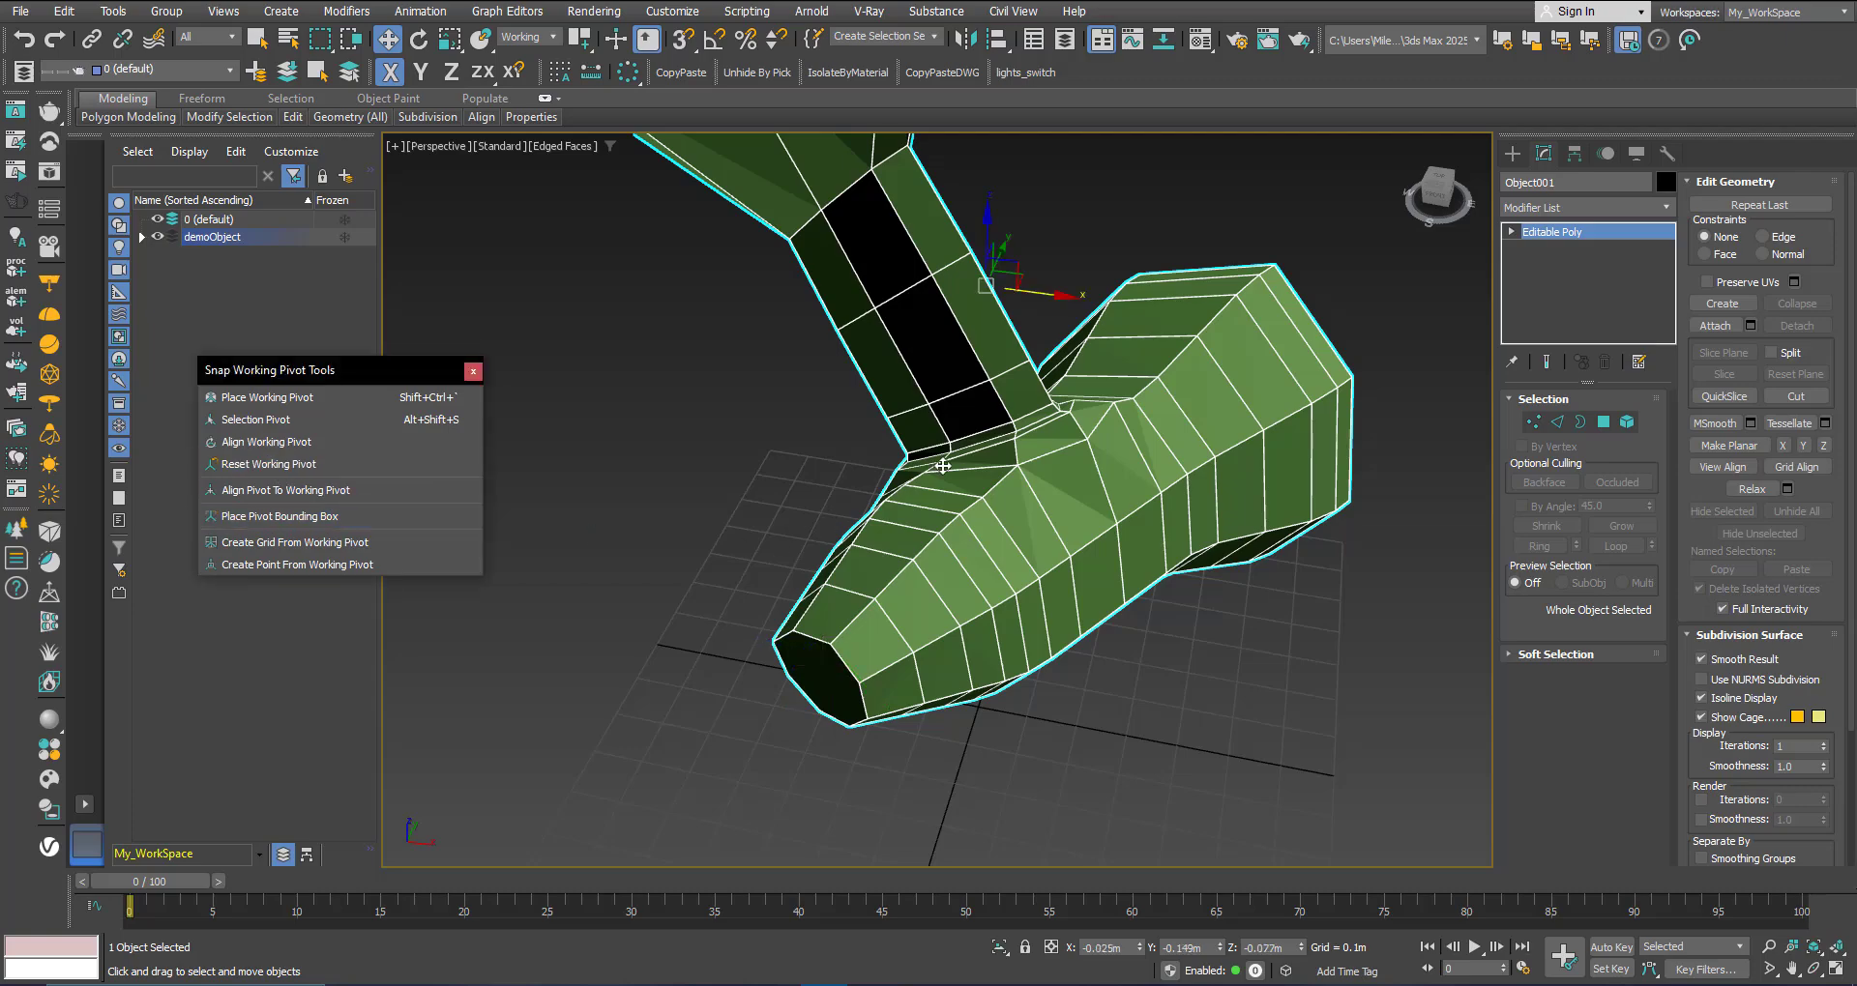
middle_click_drag(944, 464, 919, 576)
mouse_move(918, 576)
middle_mouse_down("alt")
mouse_move(876, 642)
mouse_move(887, 596)
mouse_move(937, 613)
mouse_move(934, 587)
middle_mouse_up("alt")
key("z")
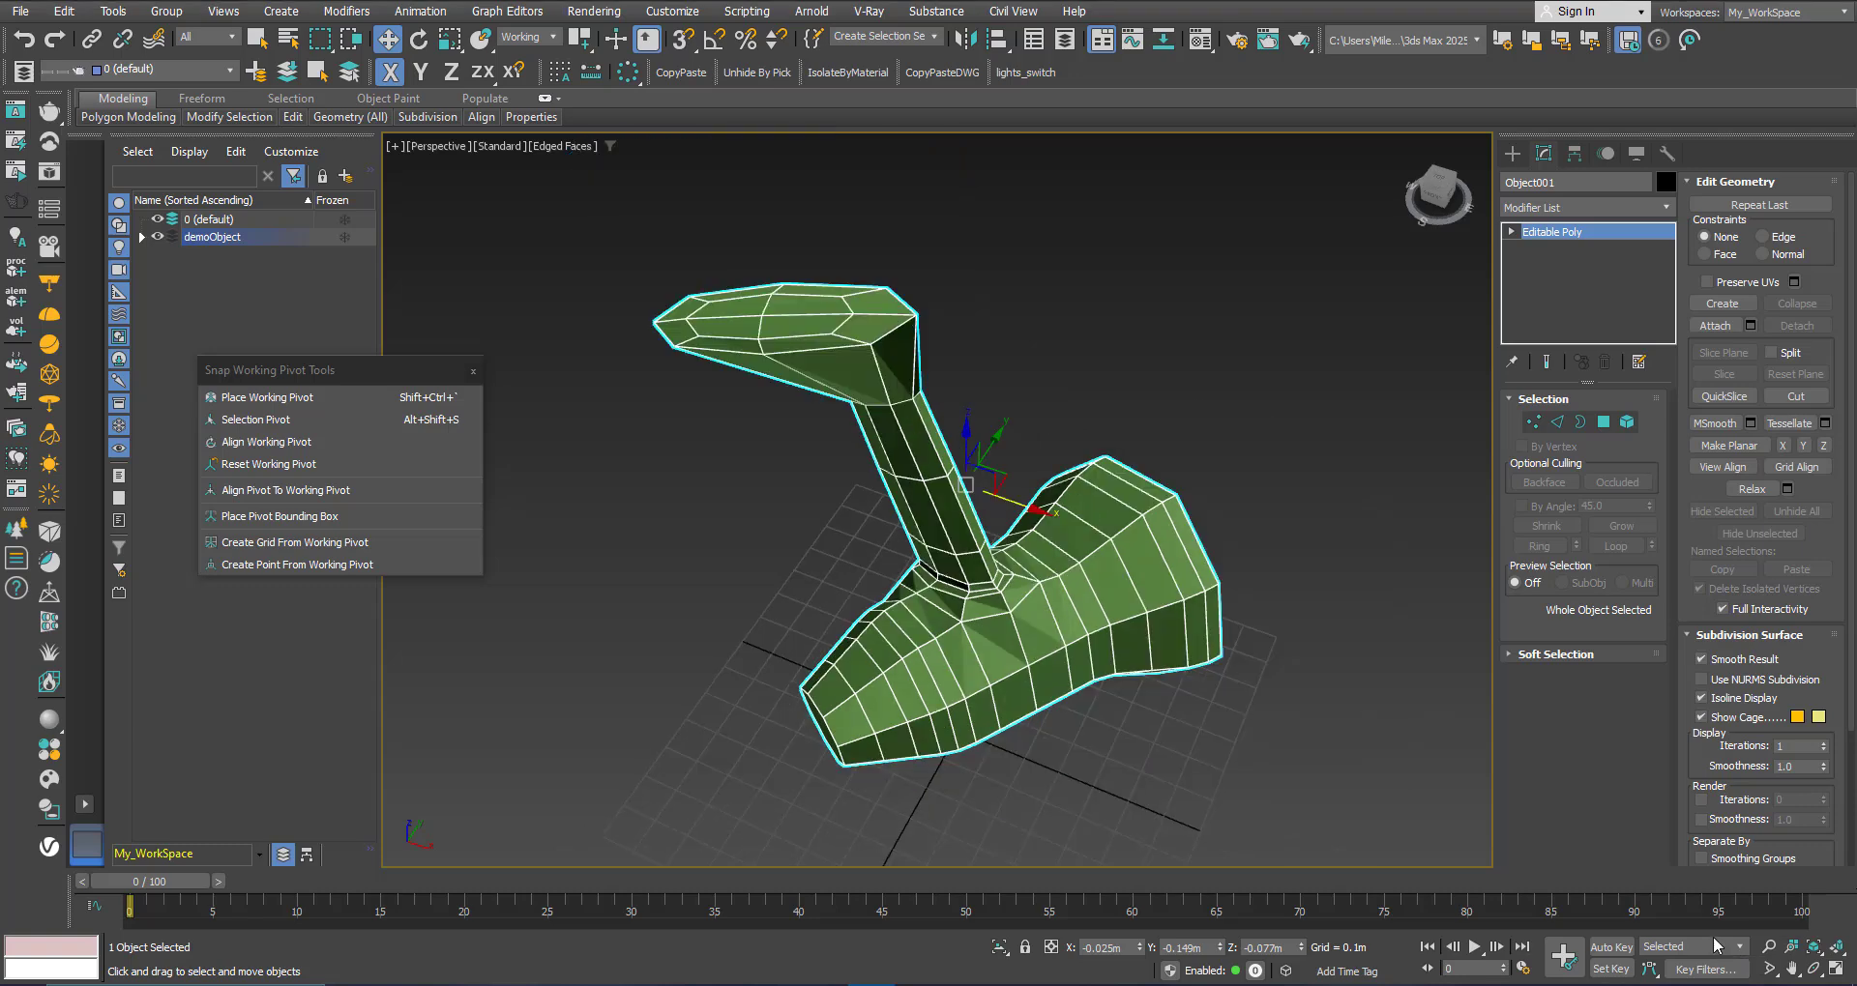
Step: Use Place Working Pivot to snap the pivot onto a sloped face just below the crest of the base's taller end
middle_click_drag(1076, 629, 1085, 672, "alt")
scroll(834, 323, "up", 3)
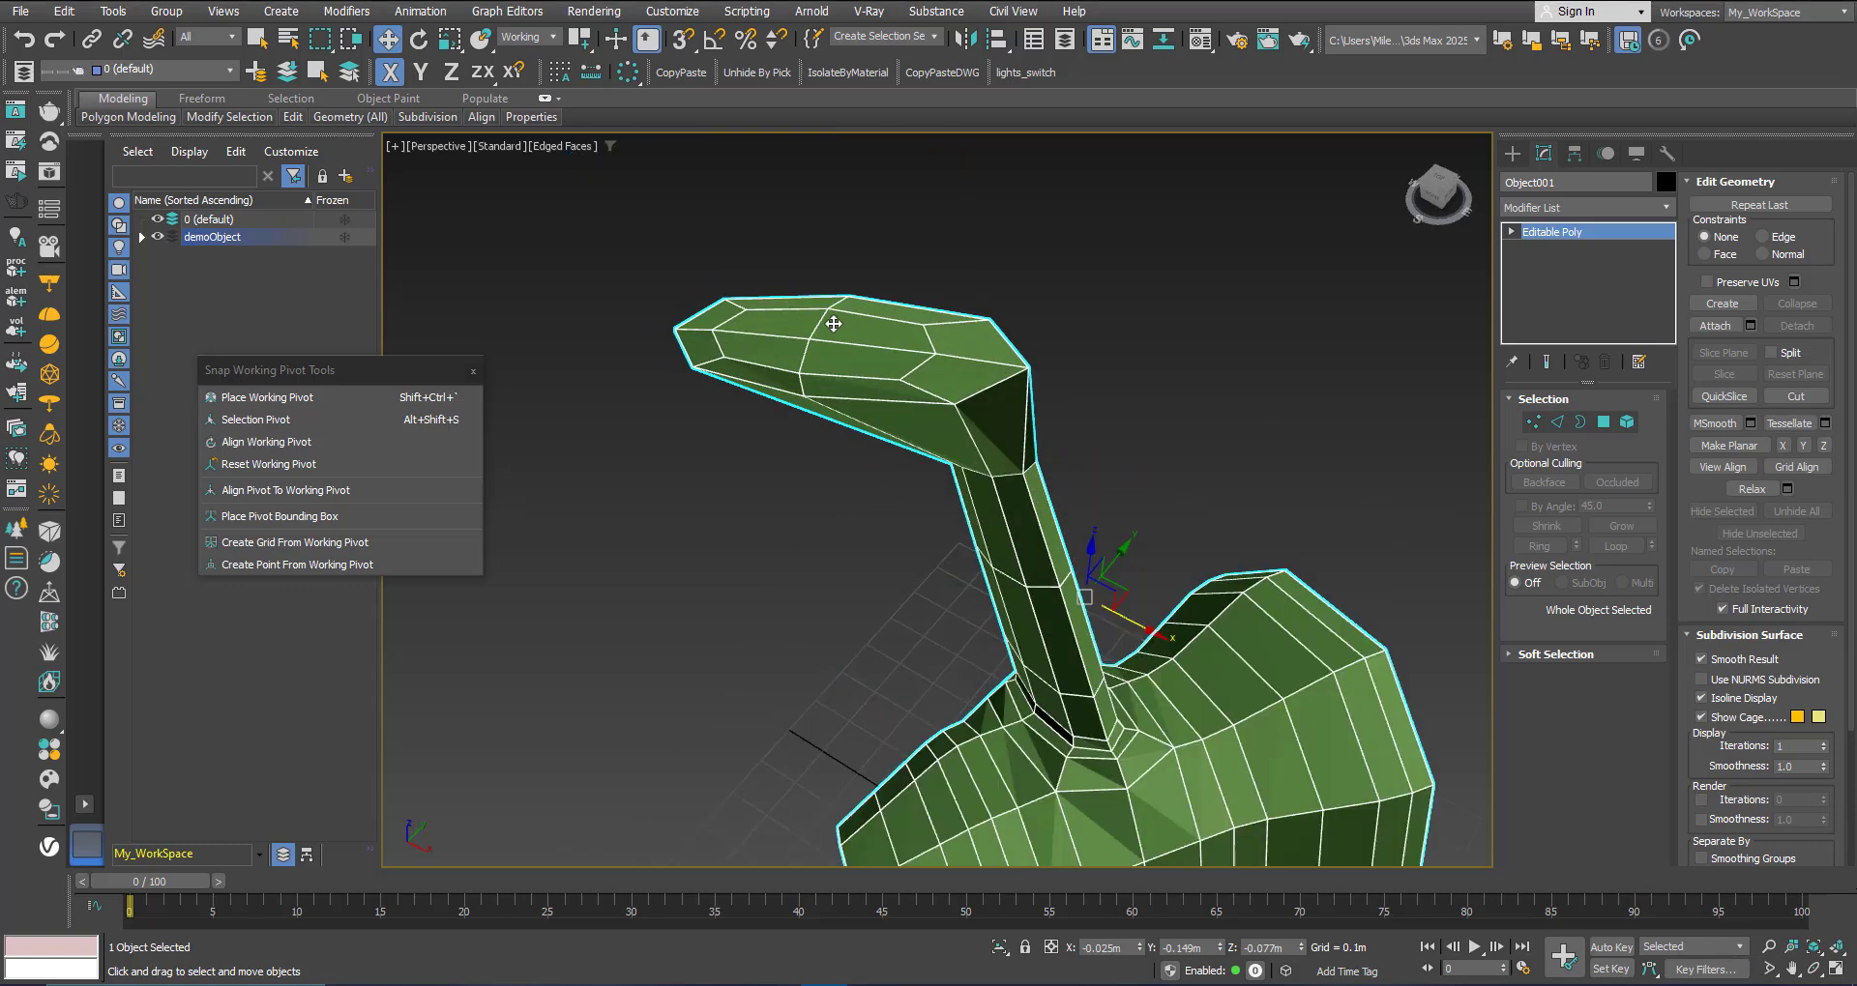
middle_click_drag(876, 371, 675, 345, "alt")
scroll(1083, 522, "up", 5)
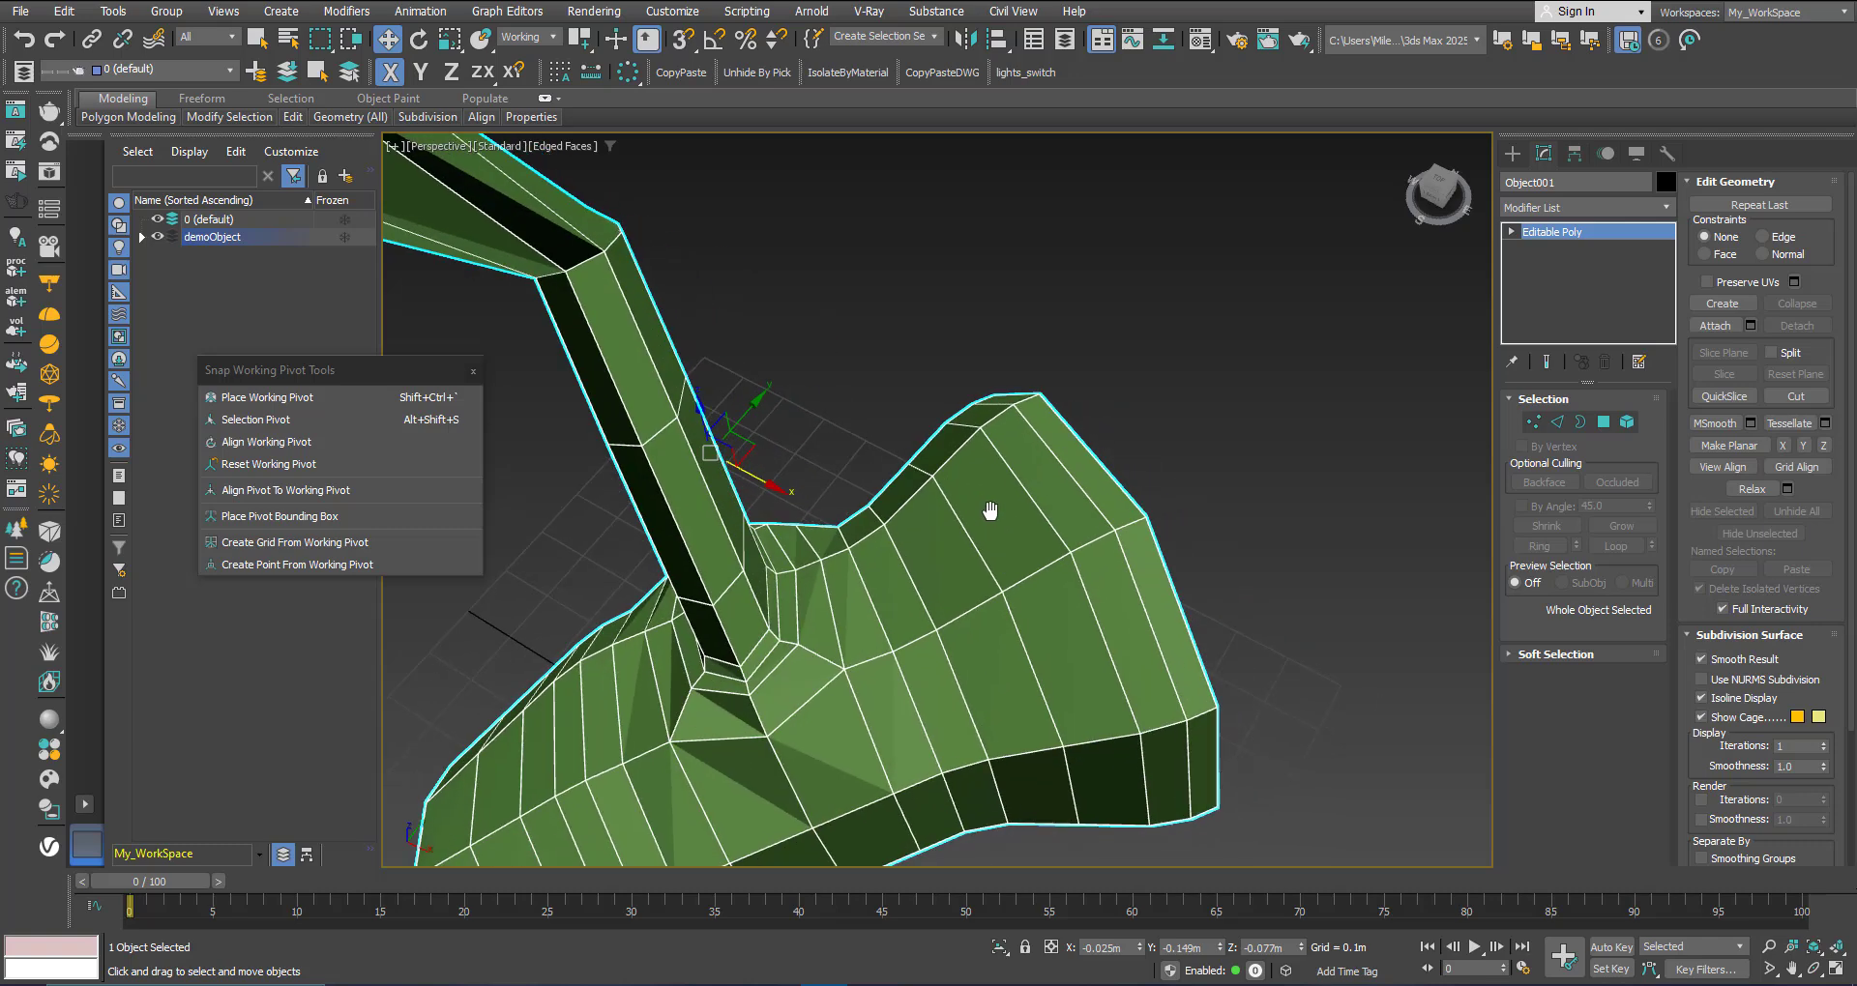
scroll(999, 520, "up", 2)
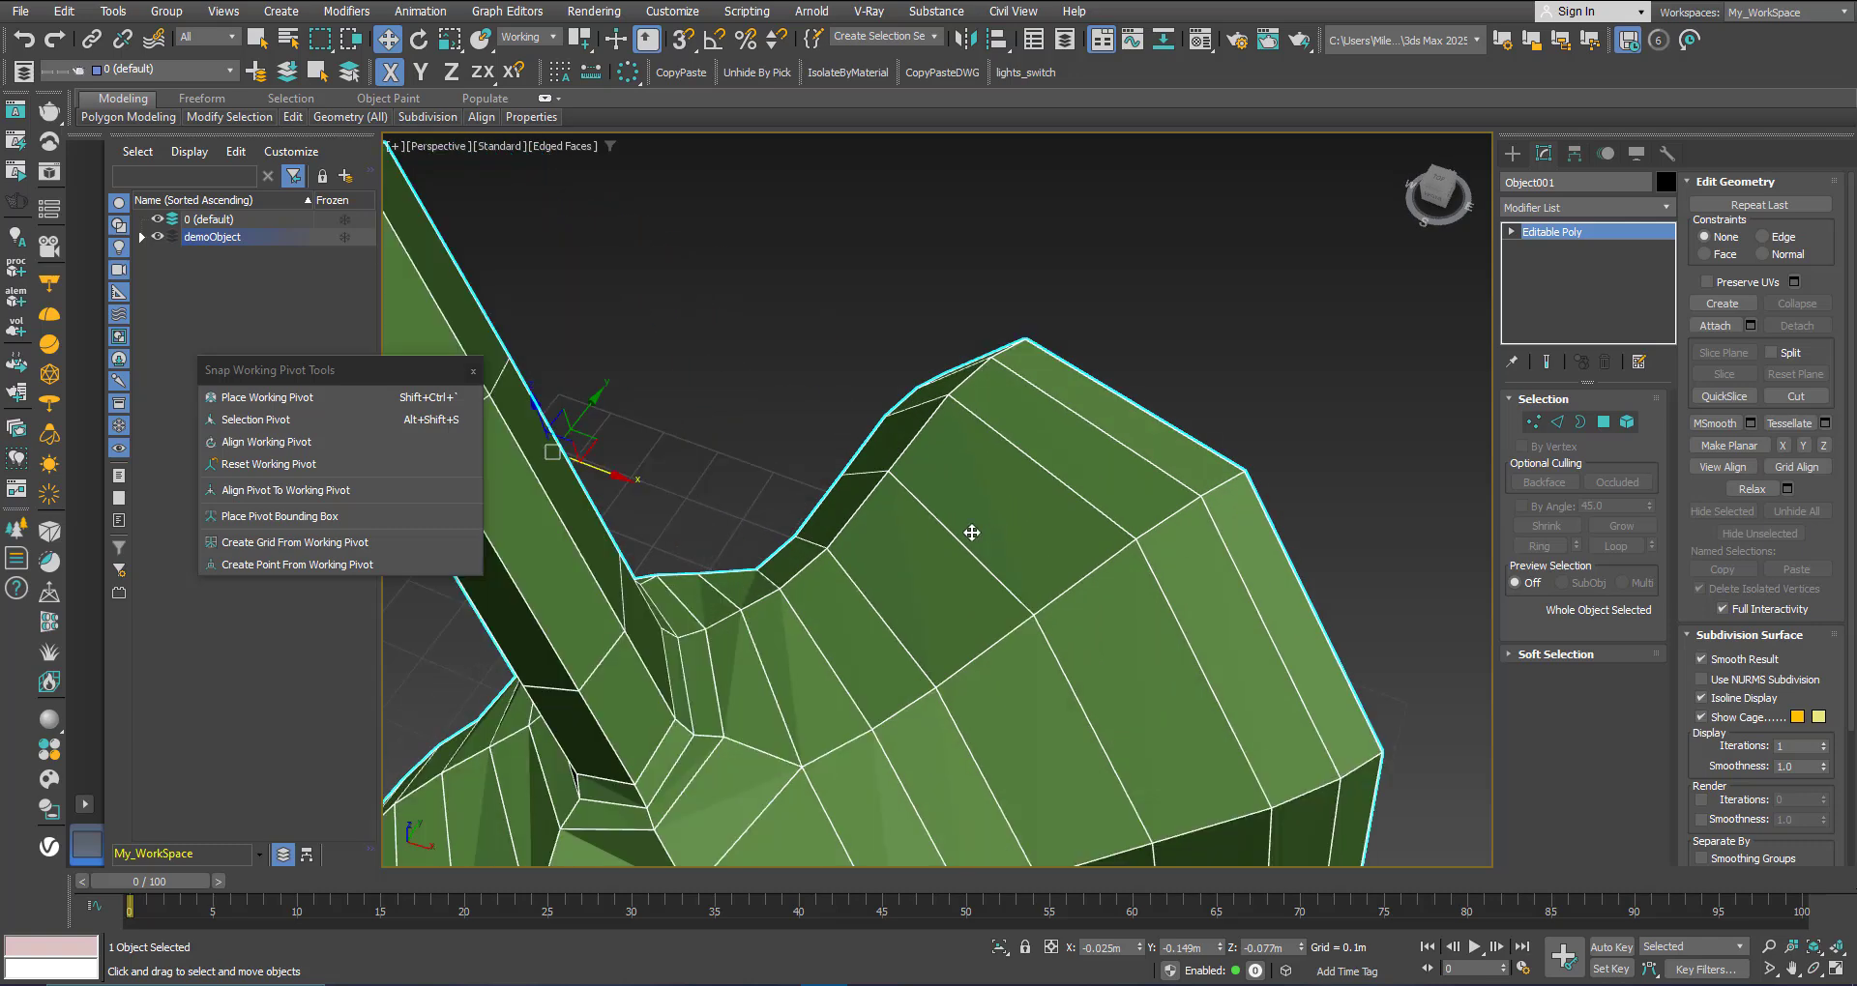
left_click(239, 402)
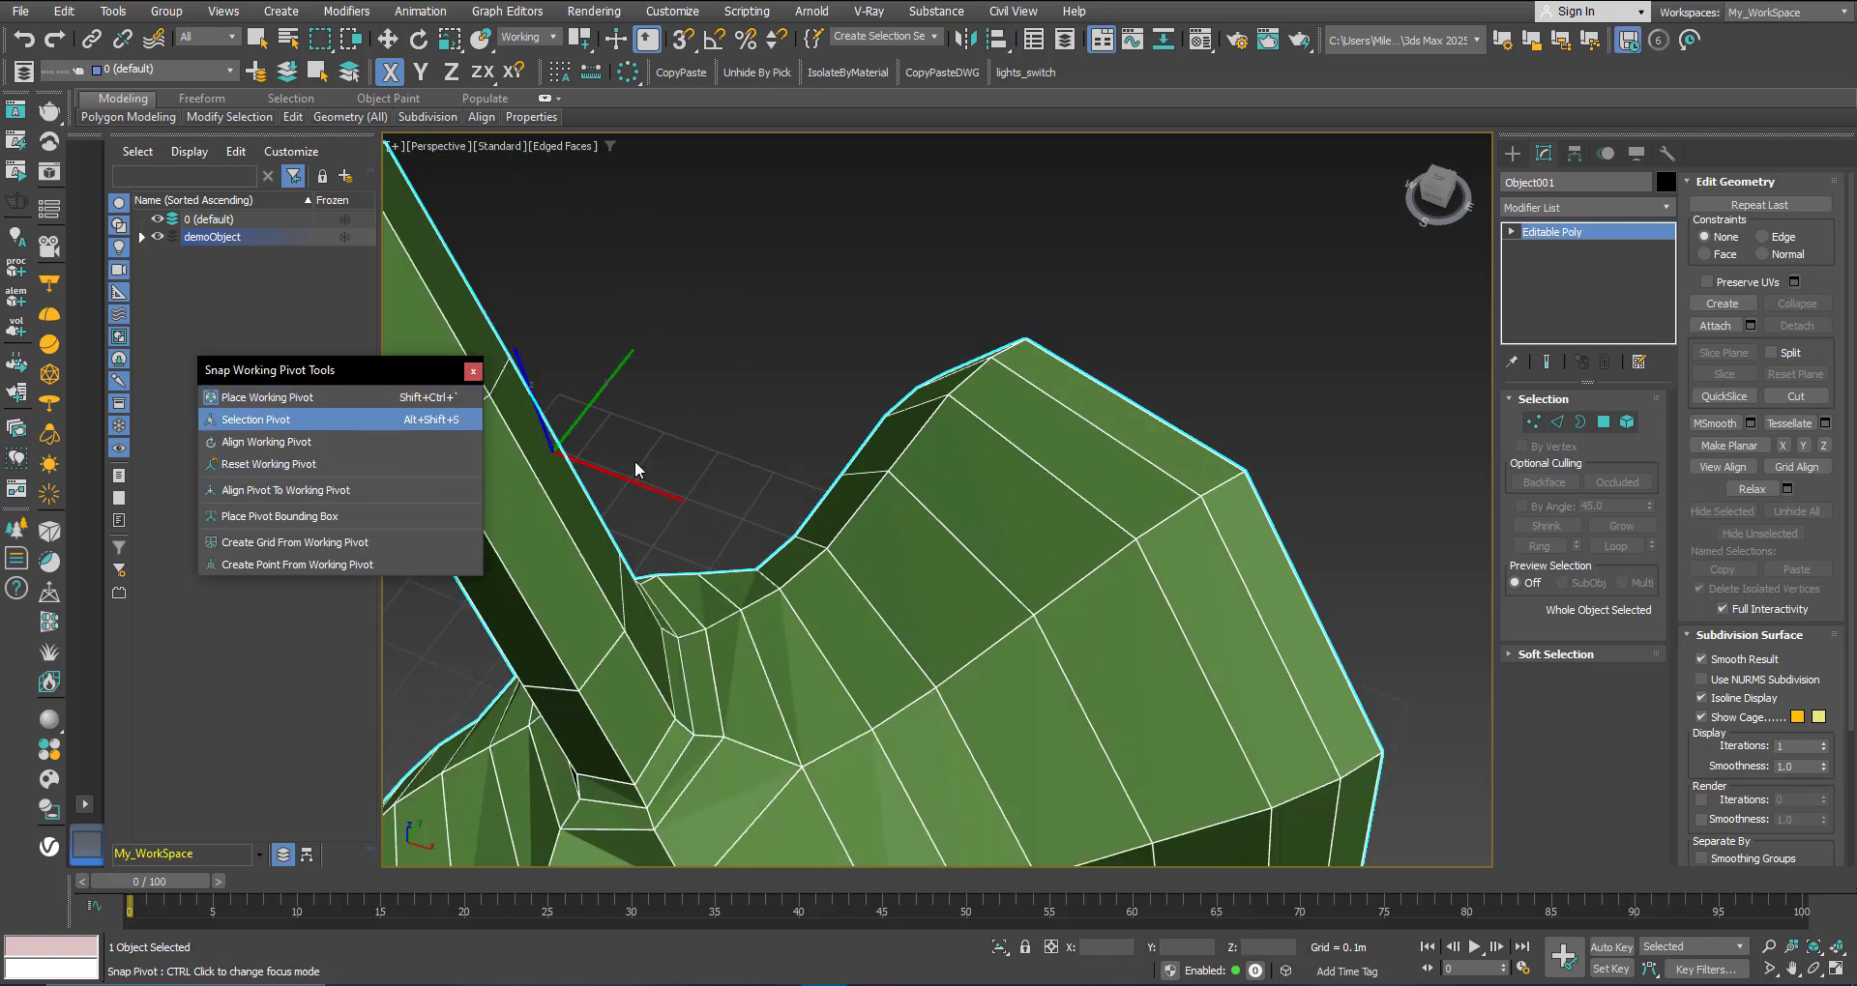
left_click(992, 498)
left_click_drag(1019, 475, 1034, 460)
right_click(1026, 455)
left_click(1005, 488)
middle_click_drag(980, 543, 927, 517, "alt")
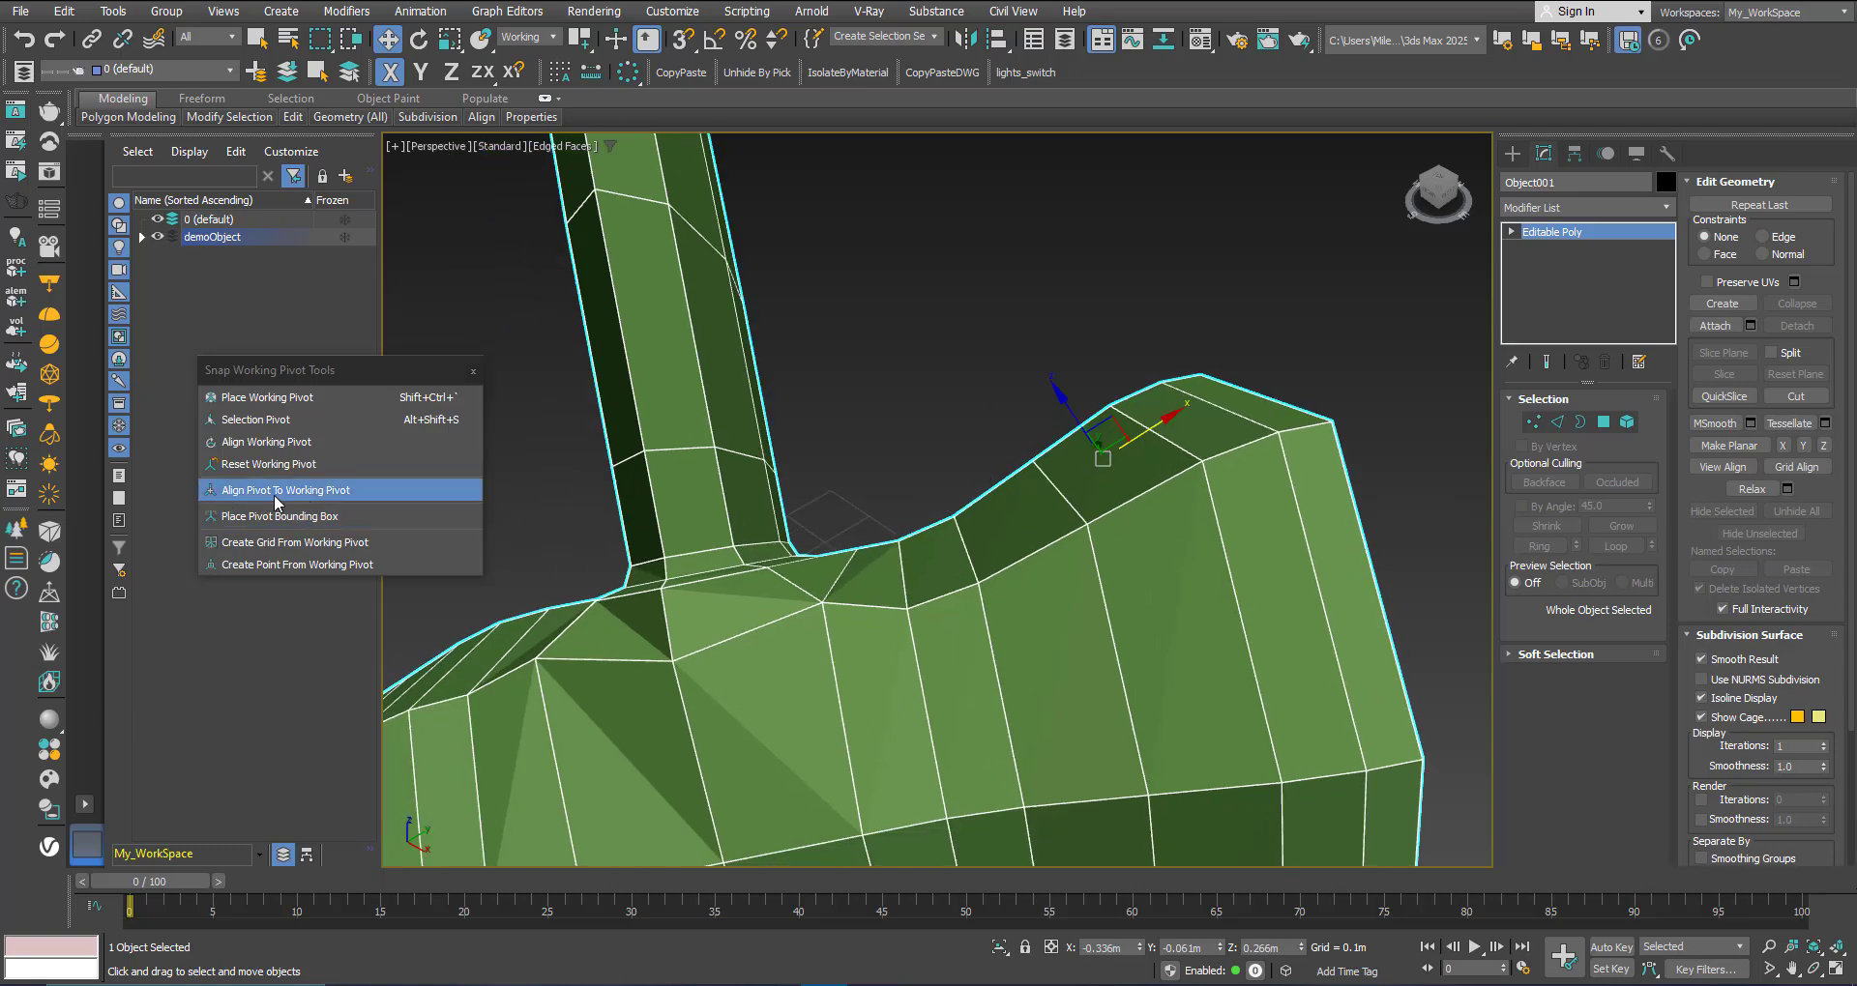
middle_click_drag(839, 623, 882, 644, "alt")
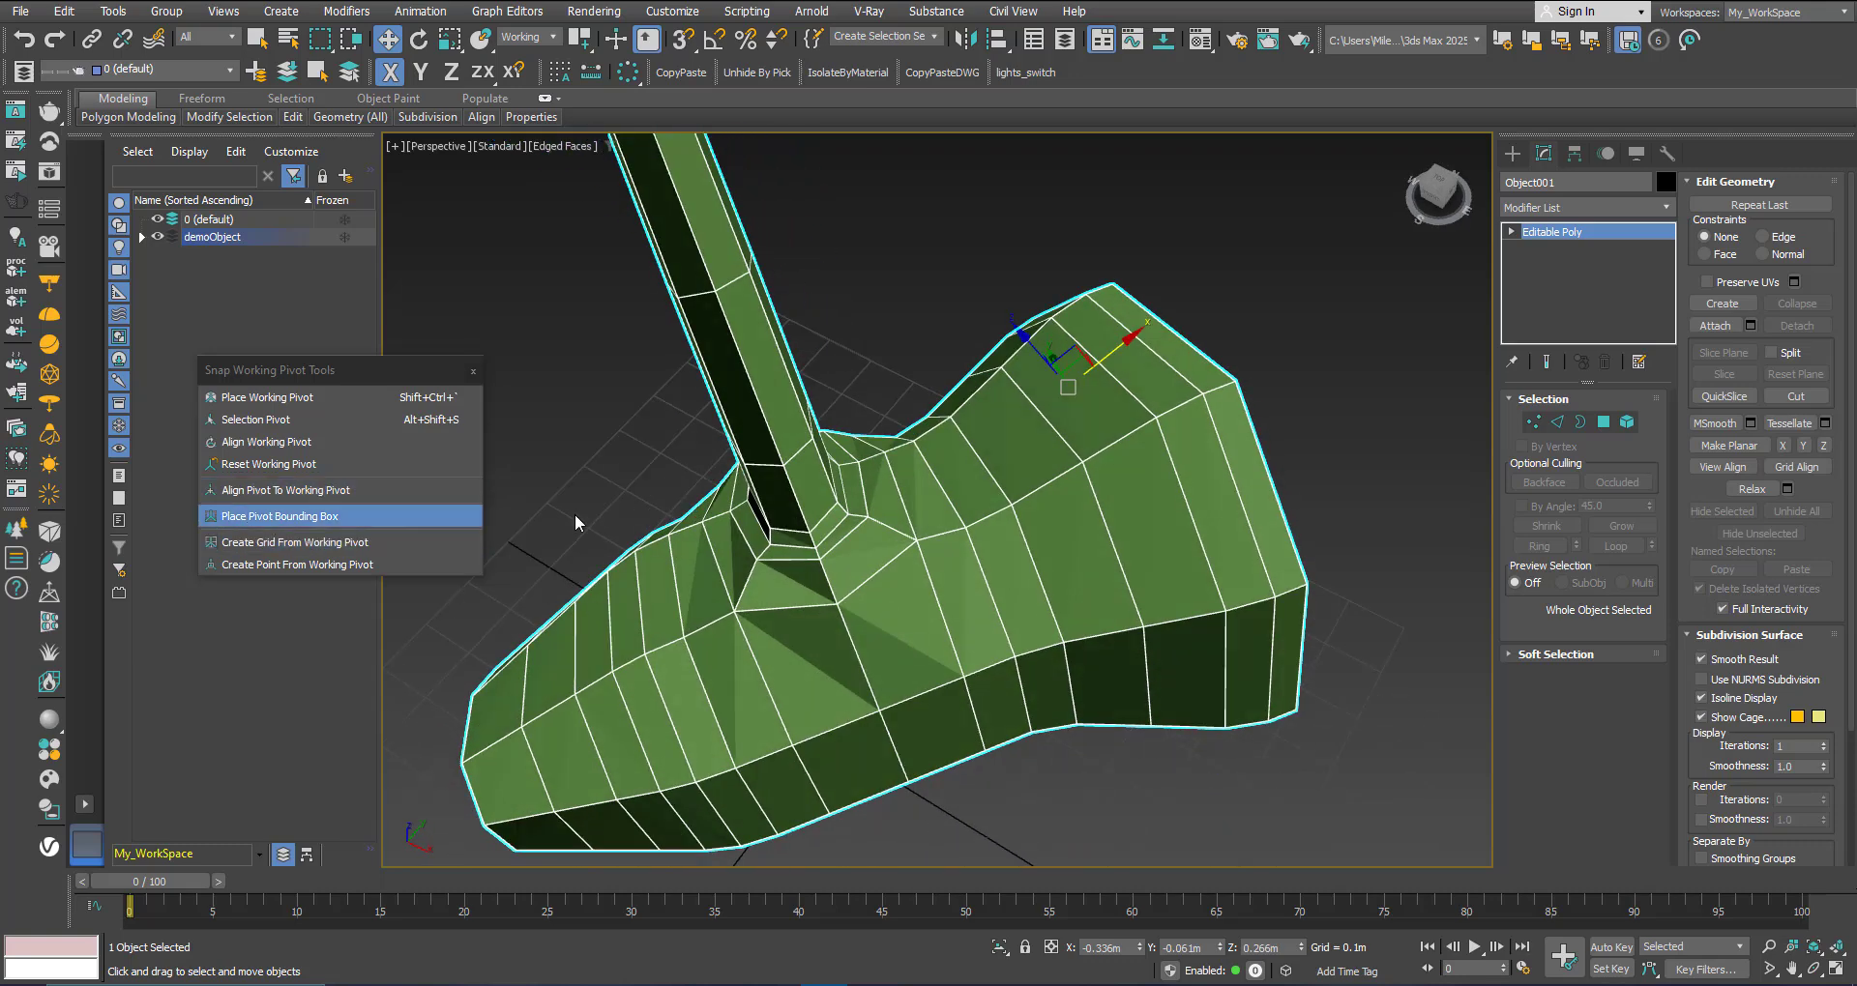
scroll(797, 618, "down", 2)
scroll(859, 543, "down", 4)
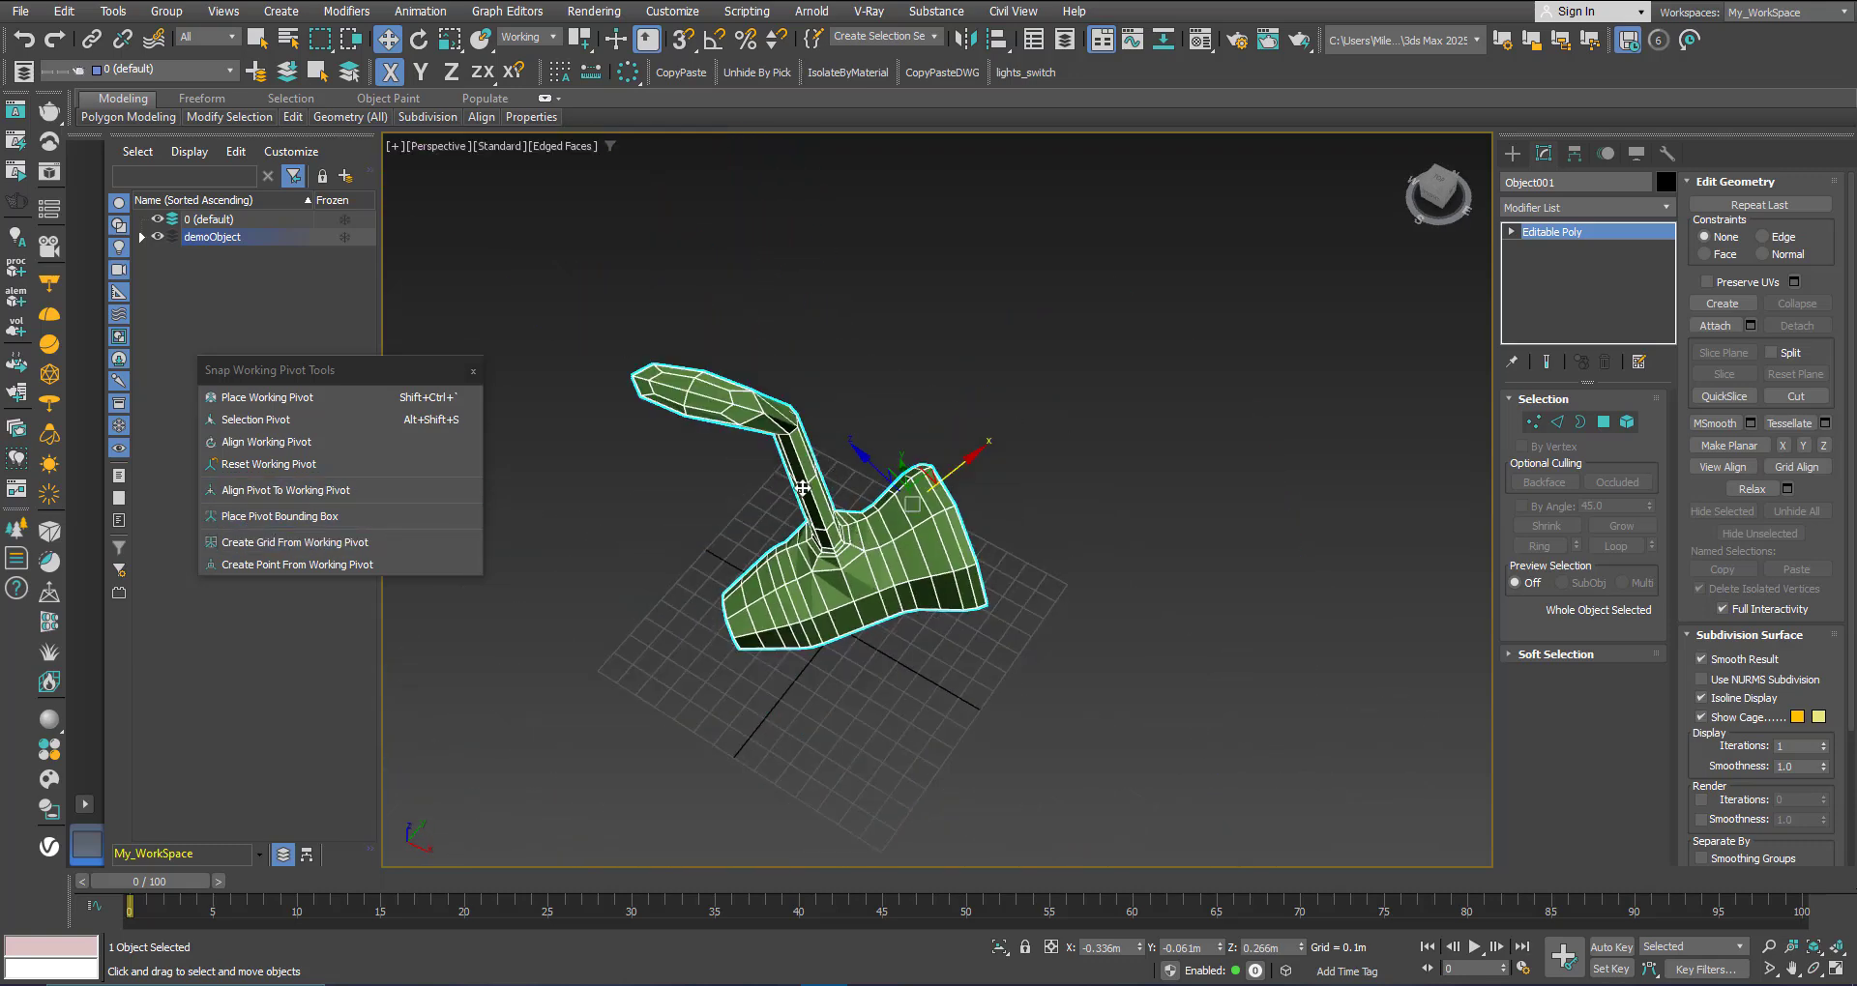
Step: Turn on Affect Pivot Only to inspect the object's own pivot beside the stem, and leave the mode
scroll(803, 488, "up", 5)
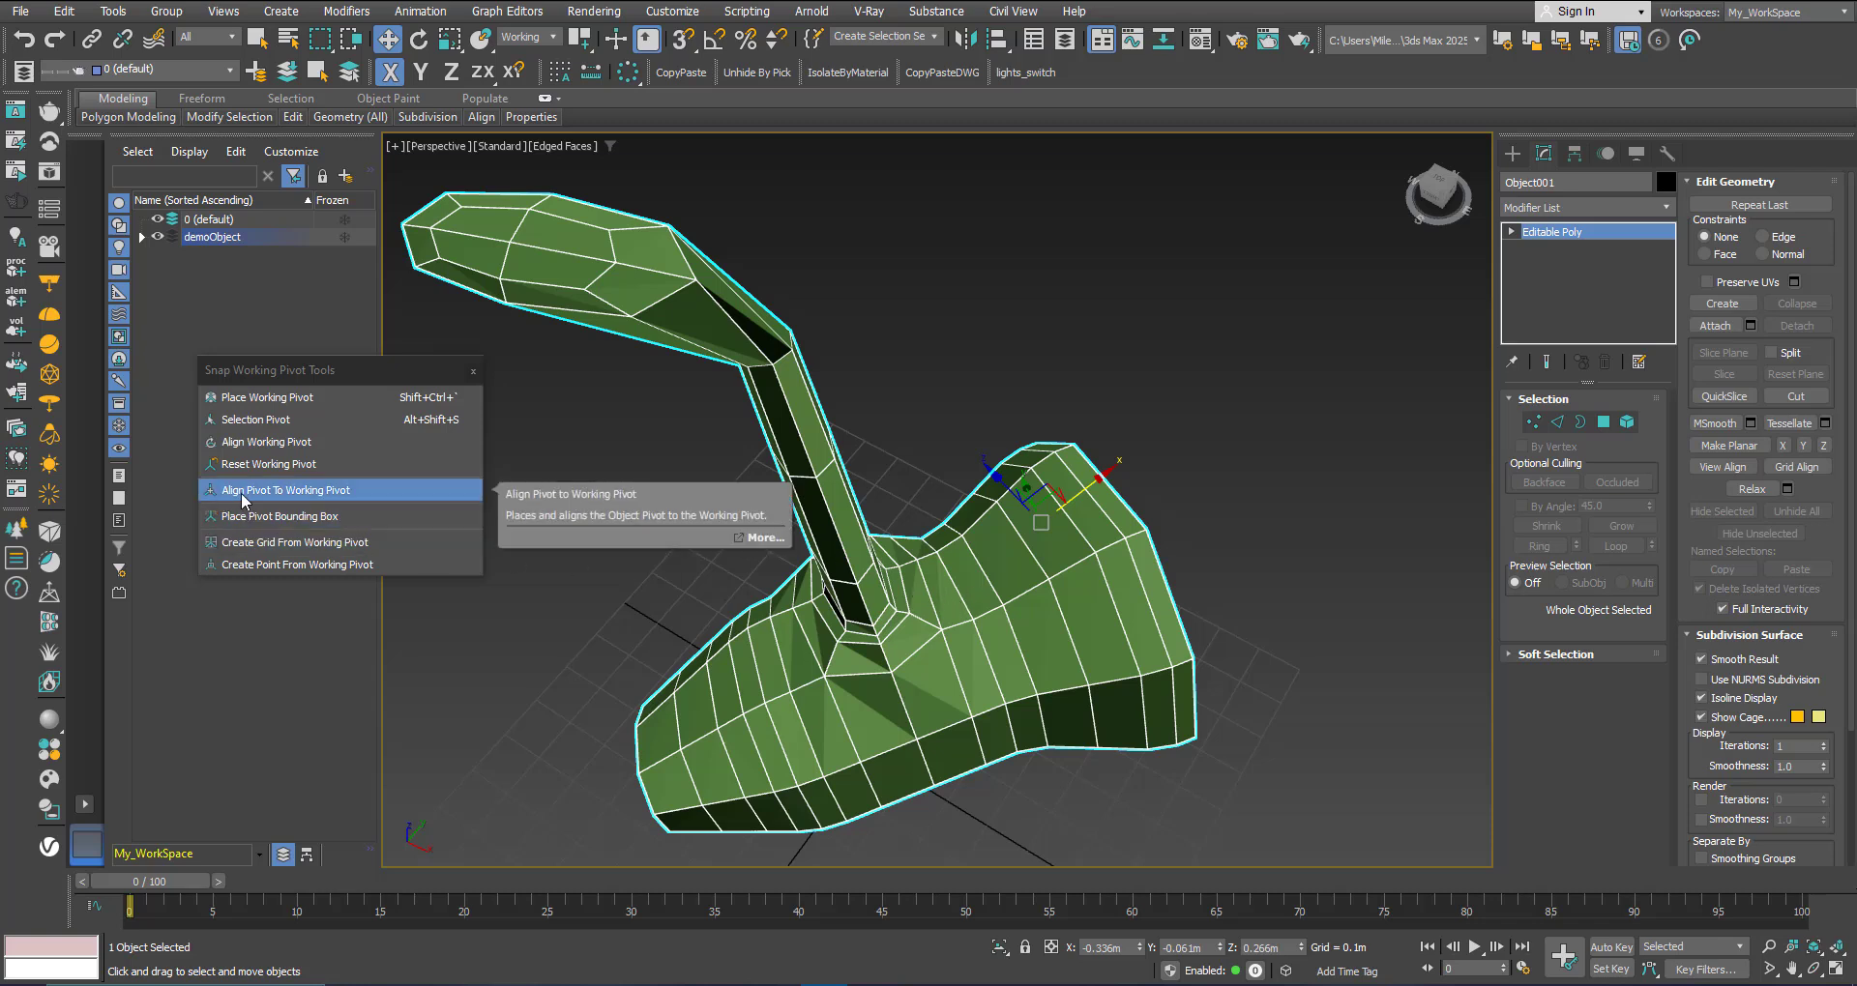
left_click(1573, 154)
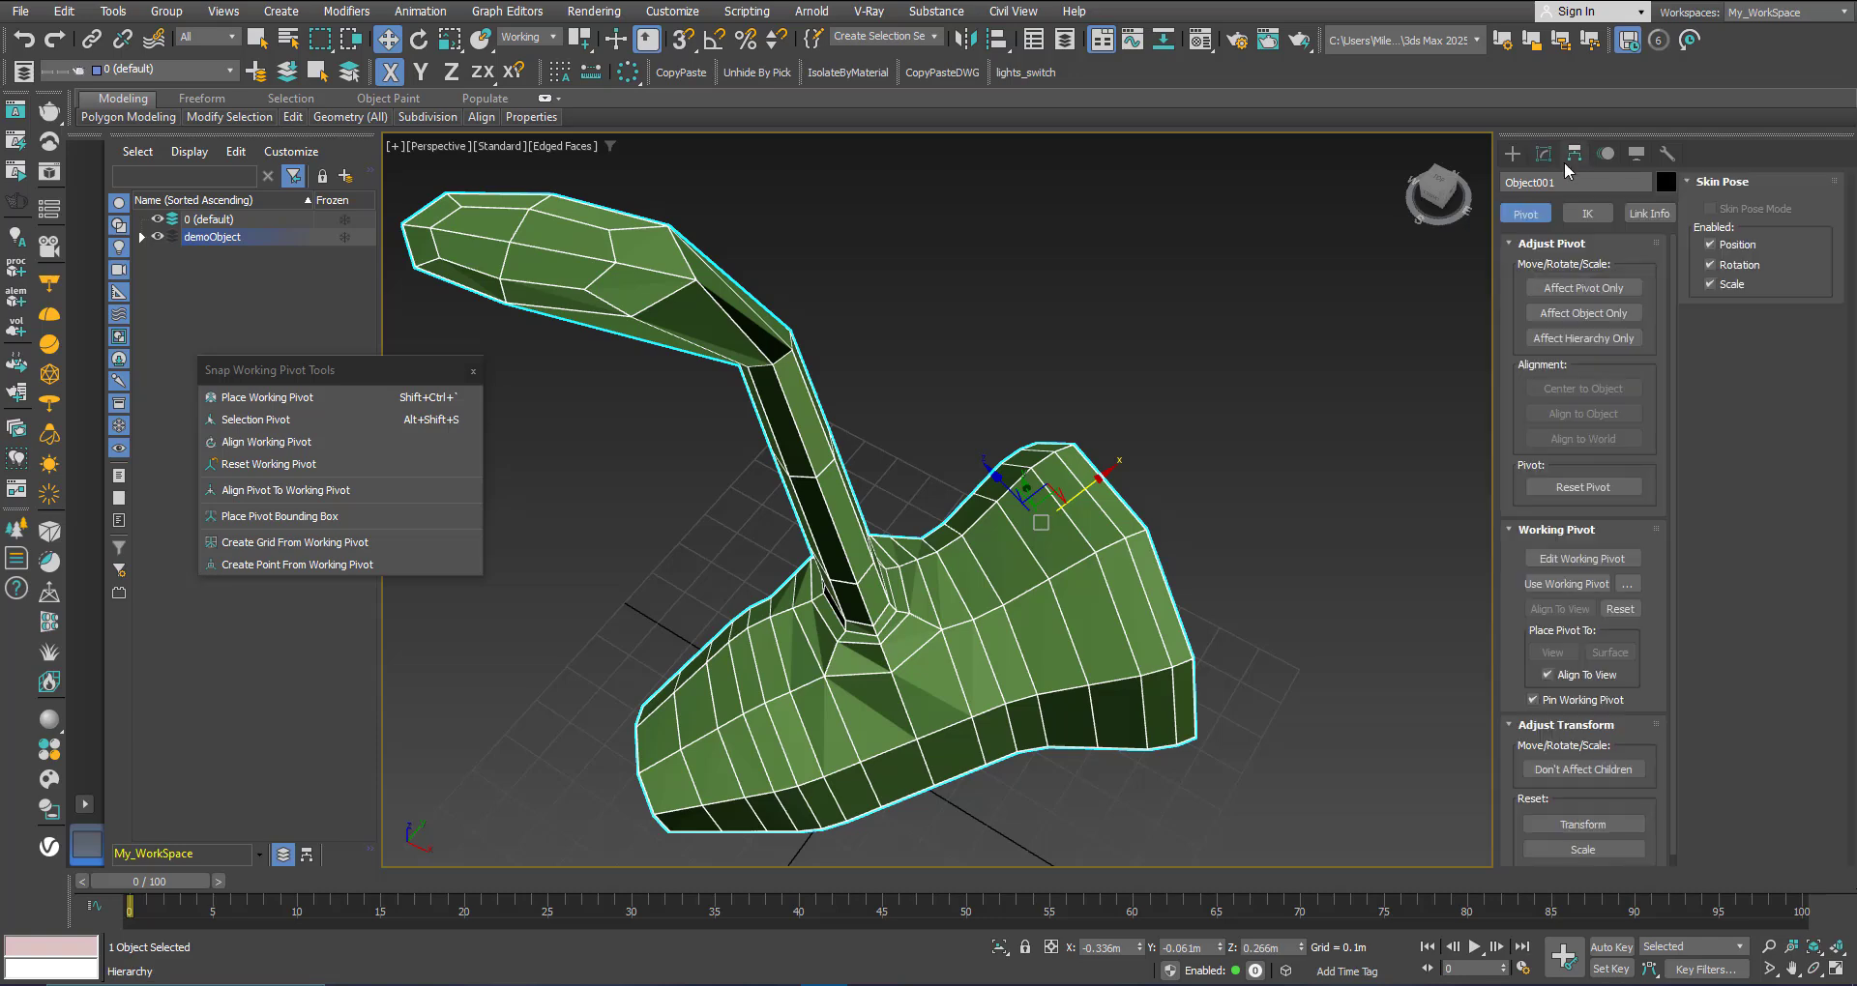
left_click(1586, 287)
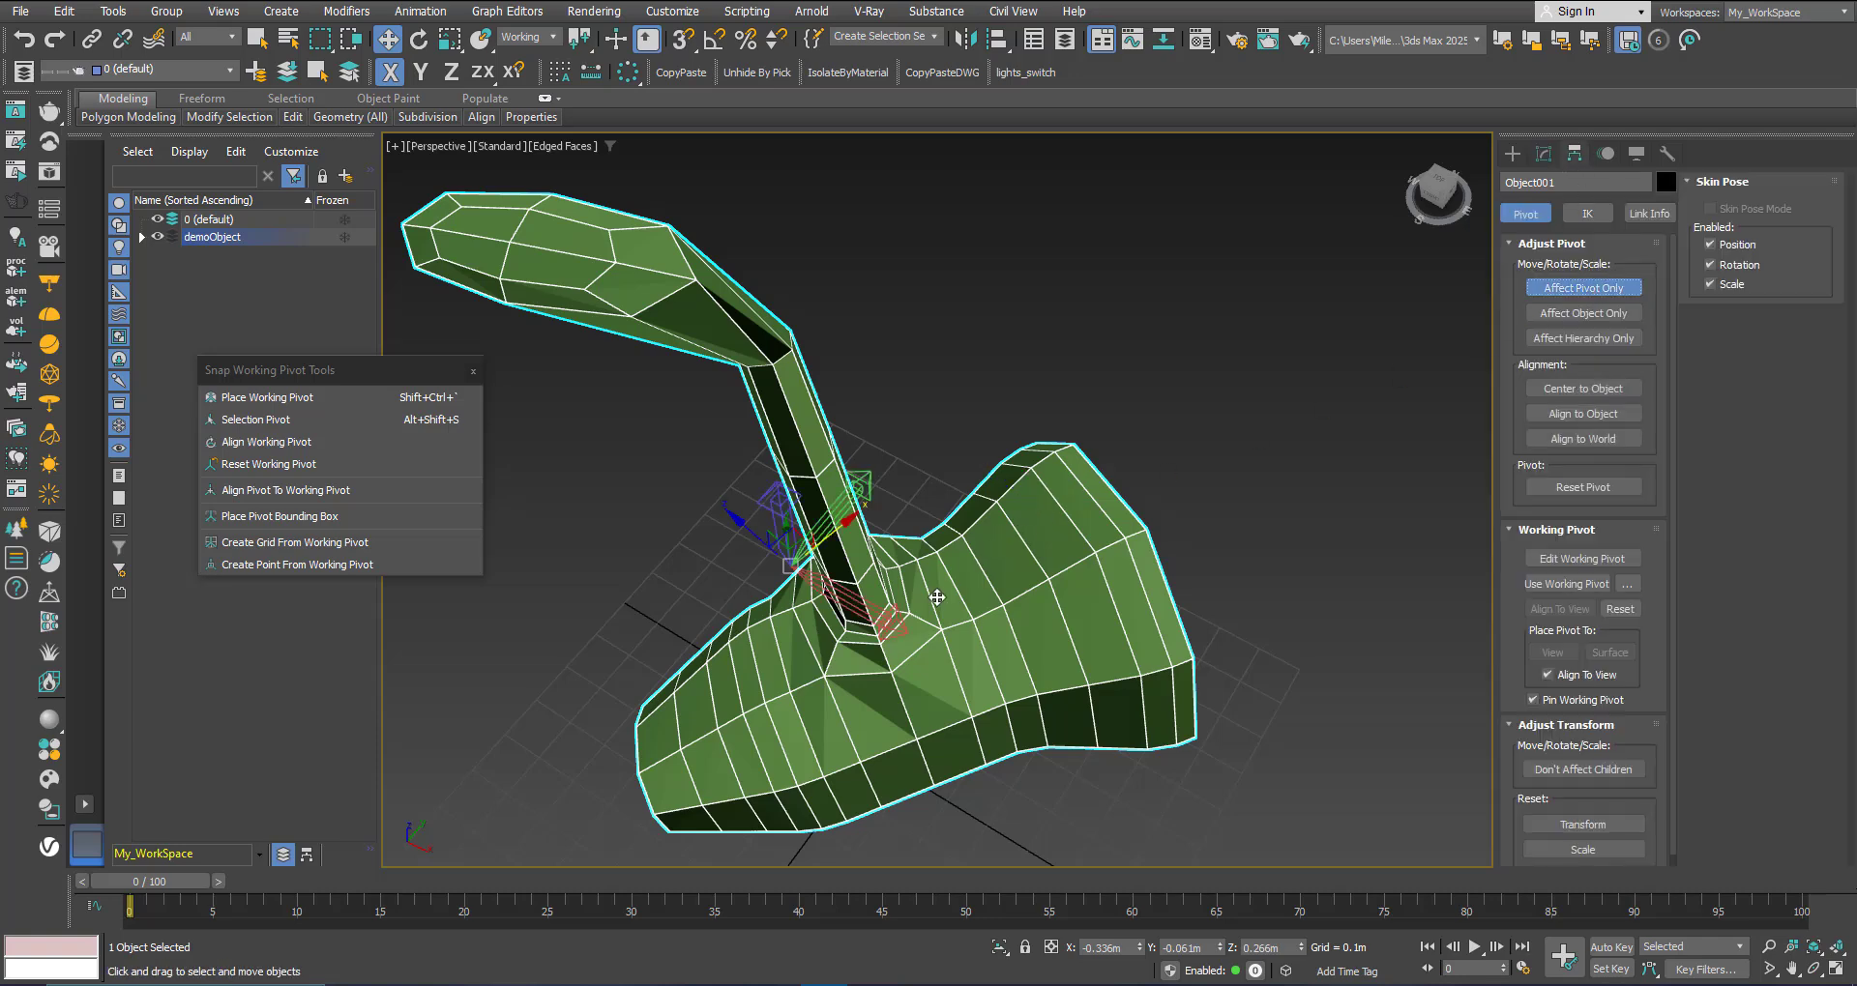
scroll(917, 563, "up", 2)
middle_click_drag(917, 564, 899, 548, "alt")
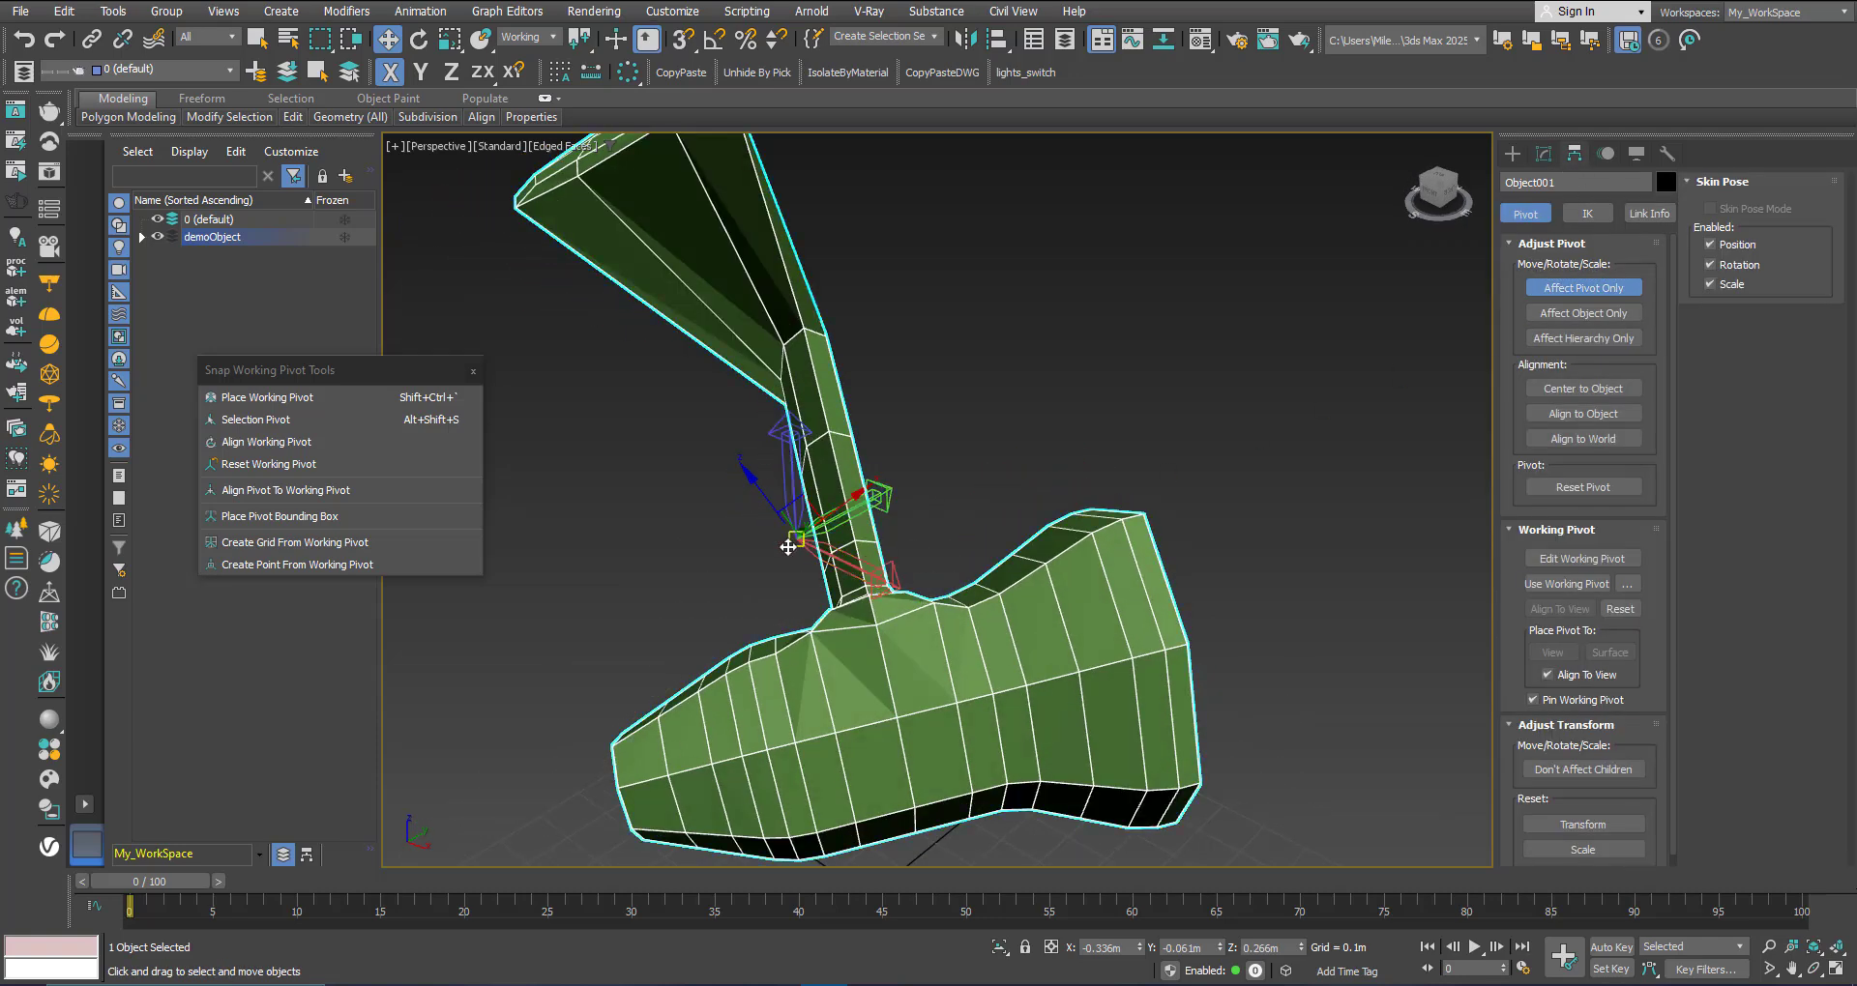
left_click(1530, 291)
middle_click_drag(1071, 463, 936, 414, "alt")
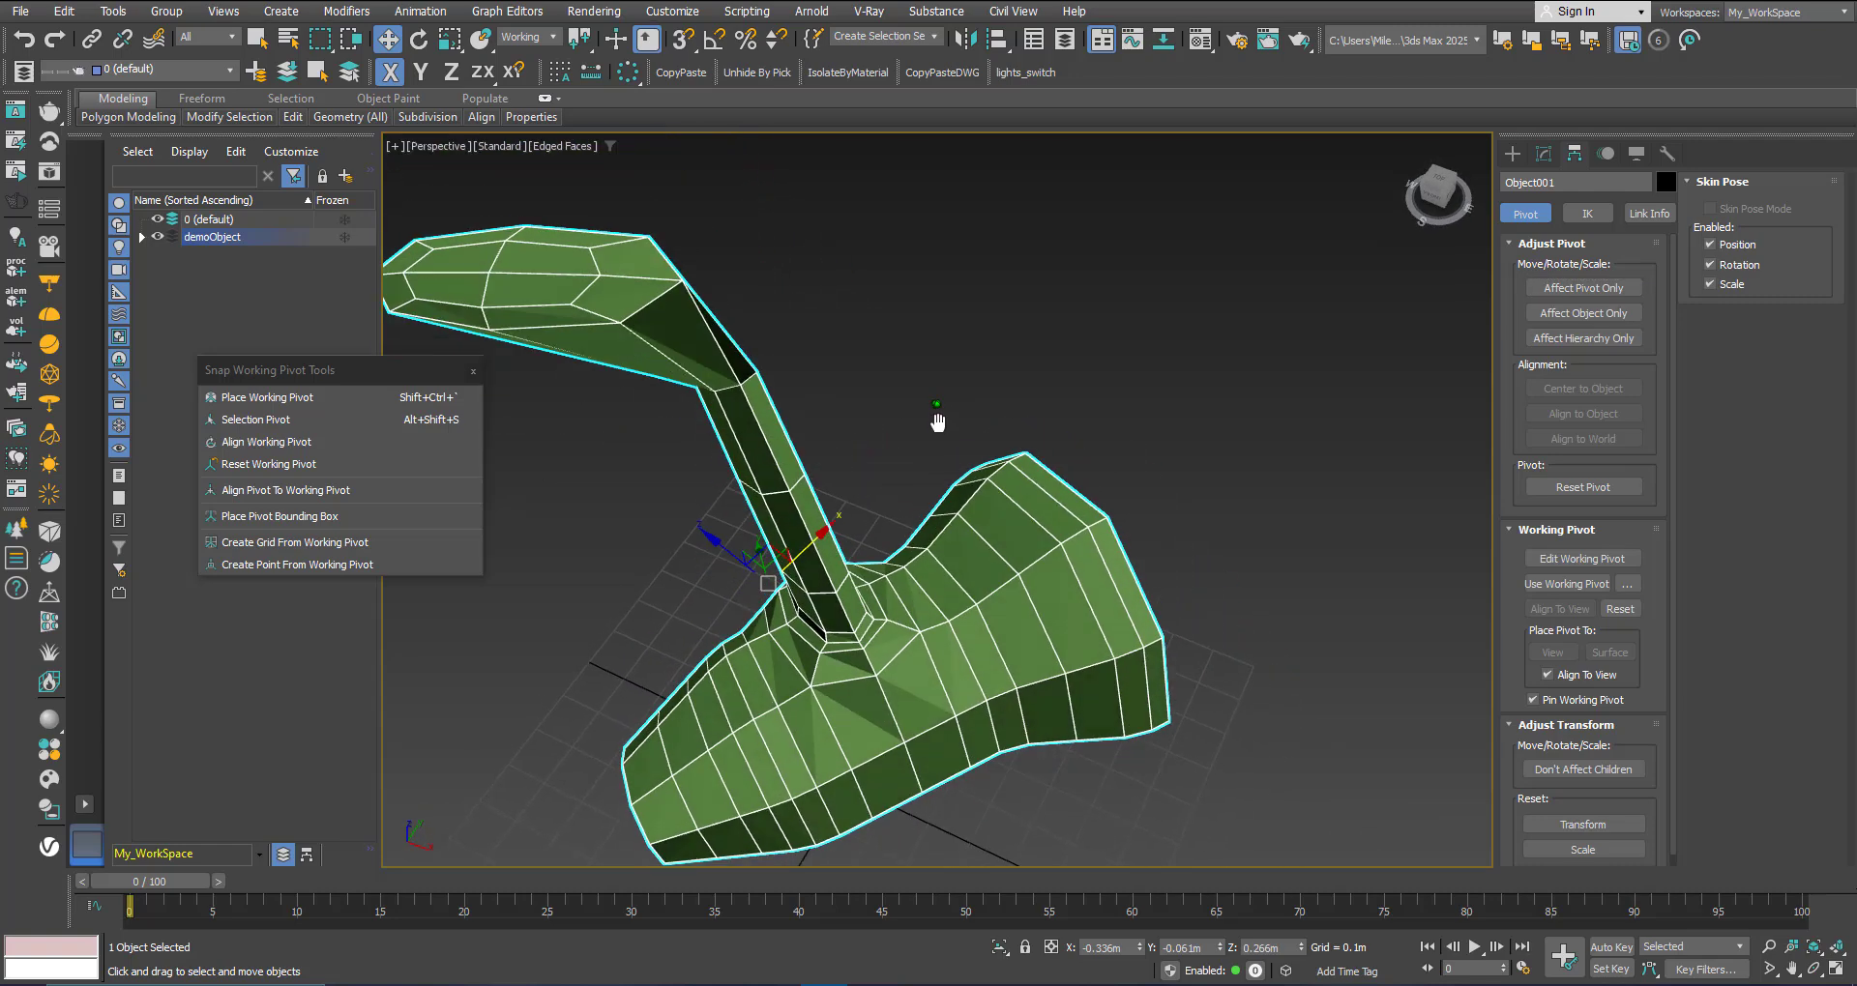
Step: Reactivate the working pivot on the sloped face near the crest and match the object's own pivot to it with Align Pivot To Working Pivot
left_click(312, 399)
mouse_move(986, 541)
middle_mouse_down("alt")
mouse_move(955, 528)
mouse_move(1001, 566)
mouse_move(1007, 521)
middle_mouse_up("alt")
key("w")
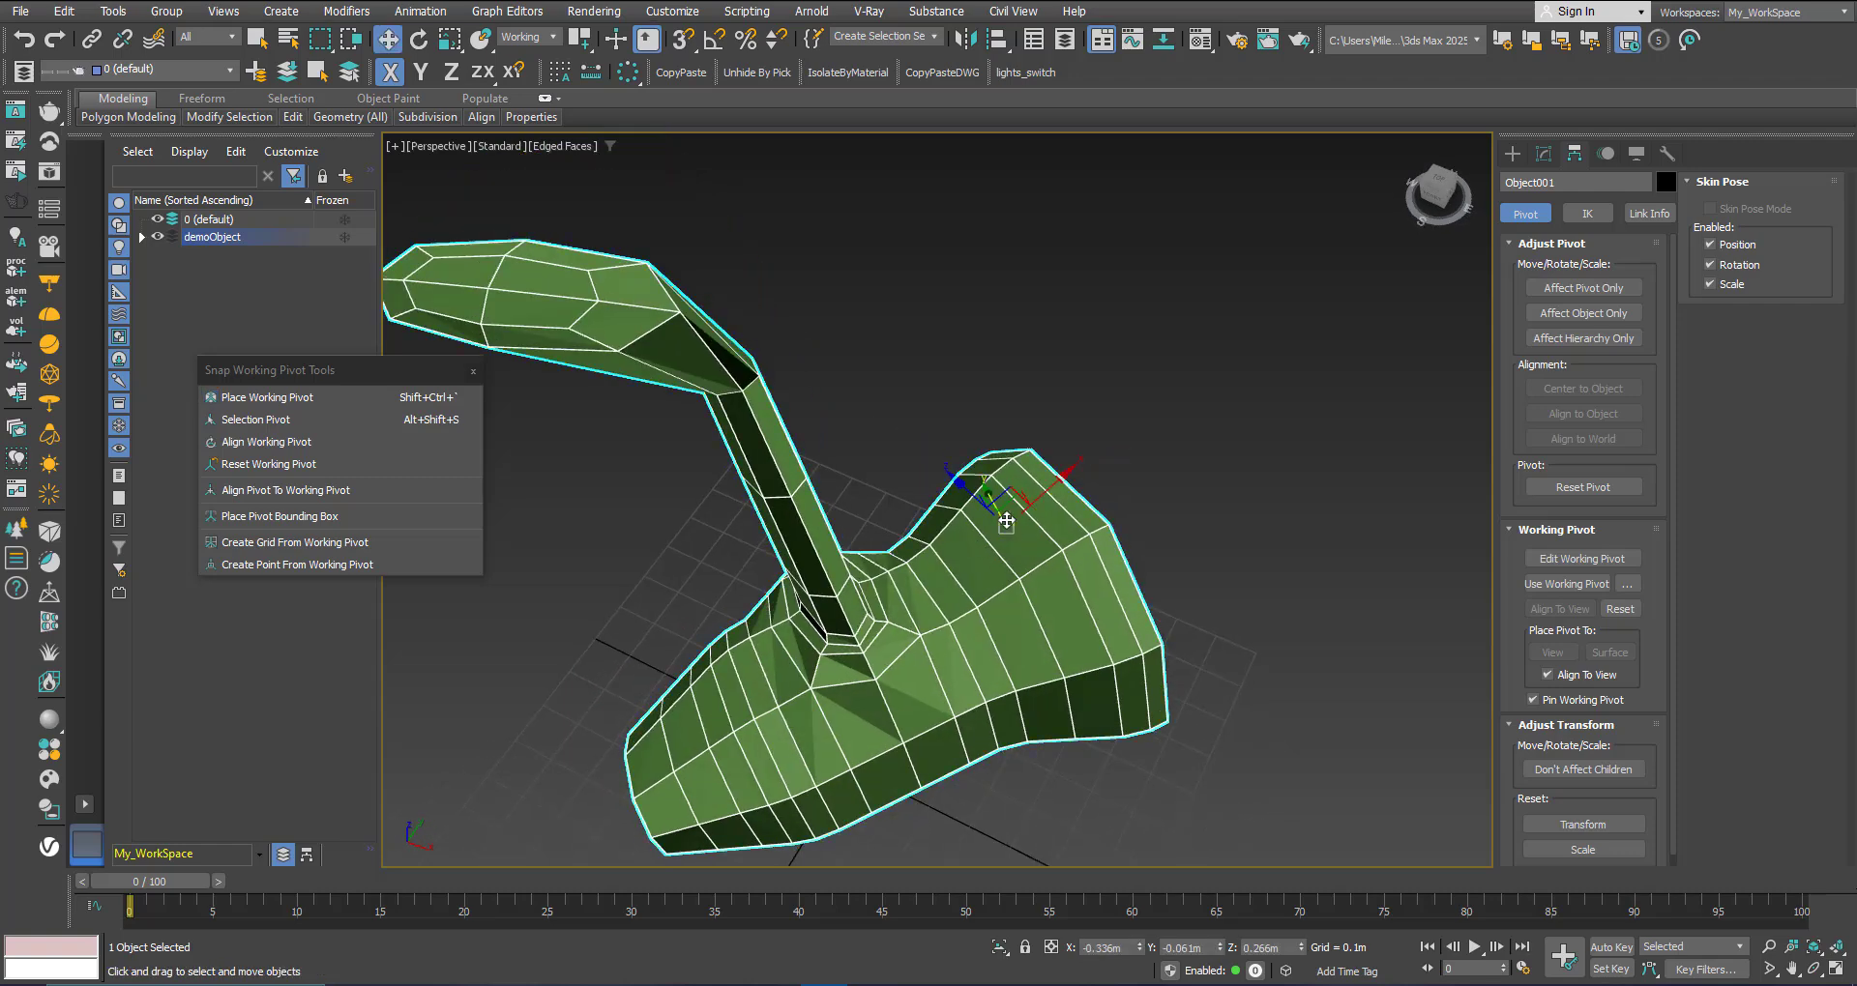
scroll(1007, 521, "up", 3)
scroll(996, 520, "up", 3)
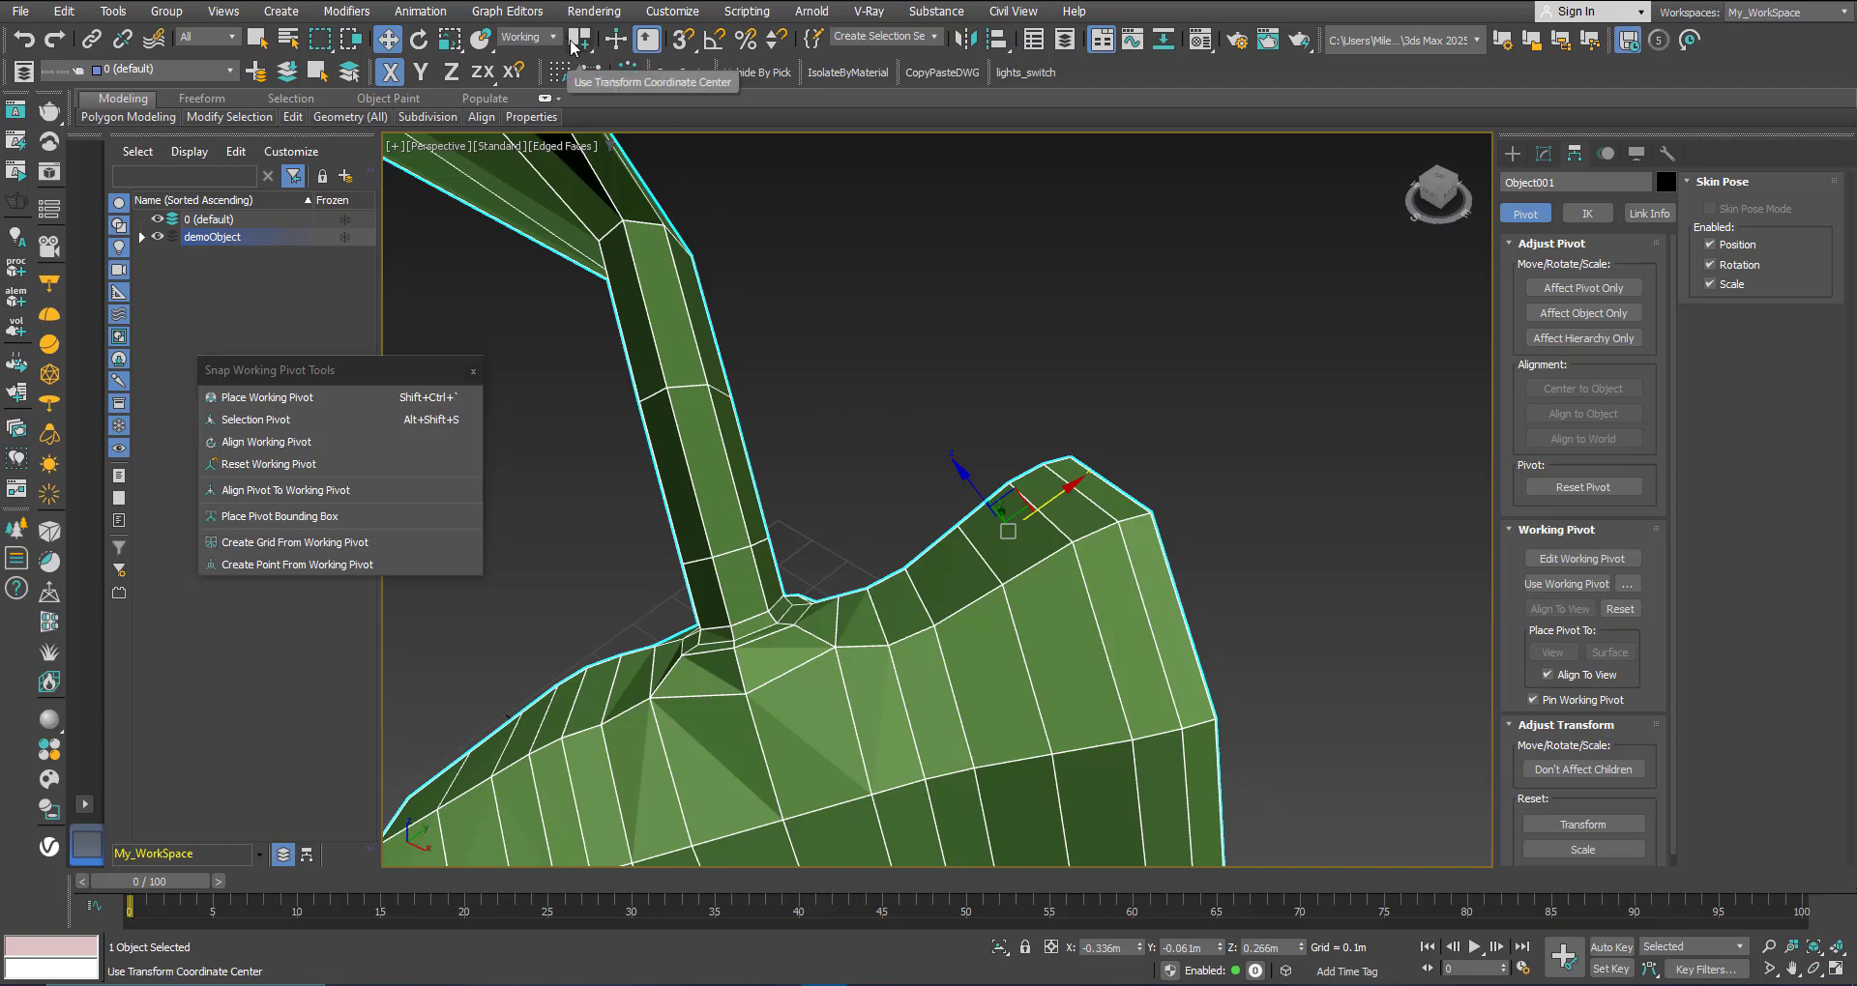
middle_click_drag(1005, 643, 1053, 572)
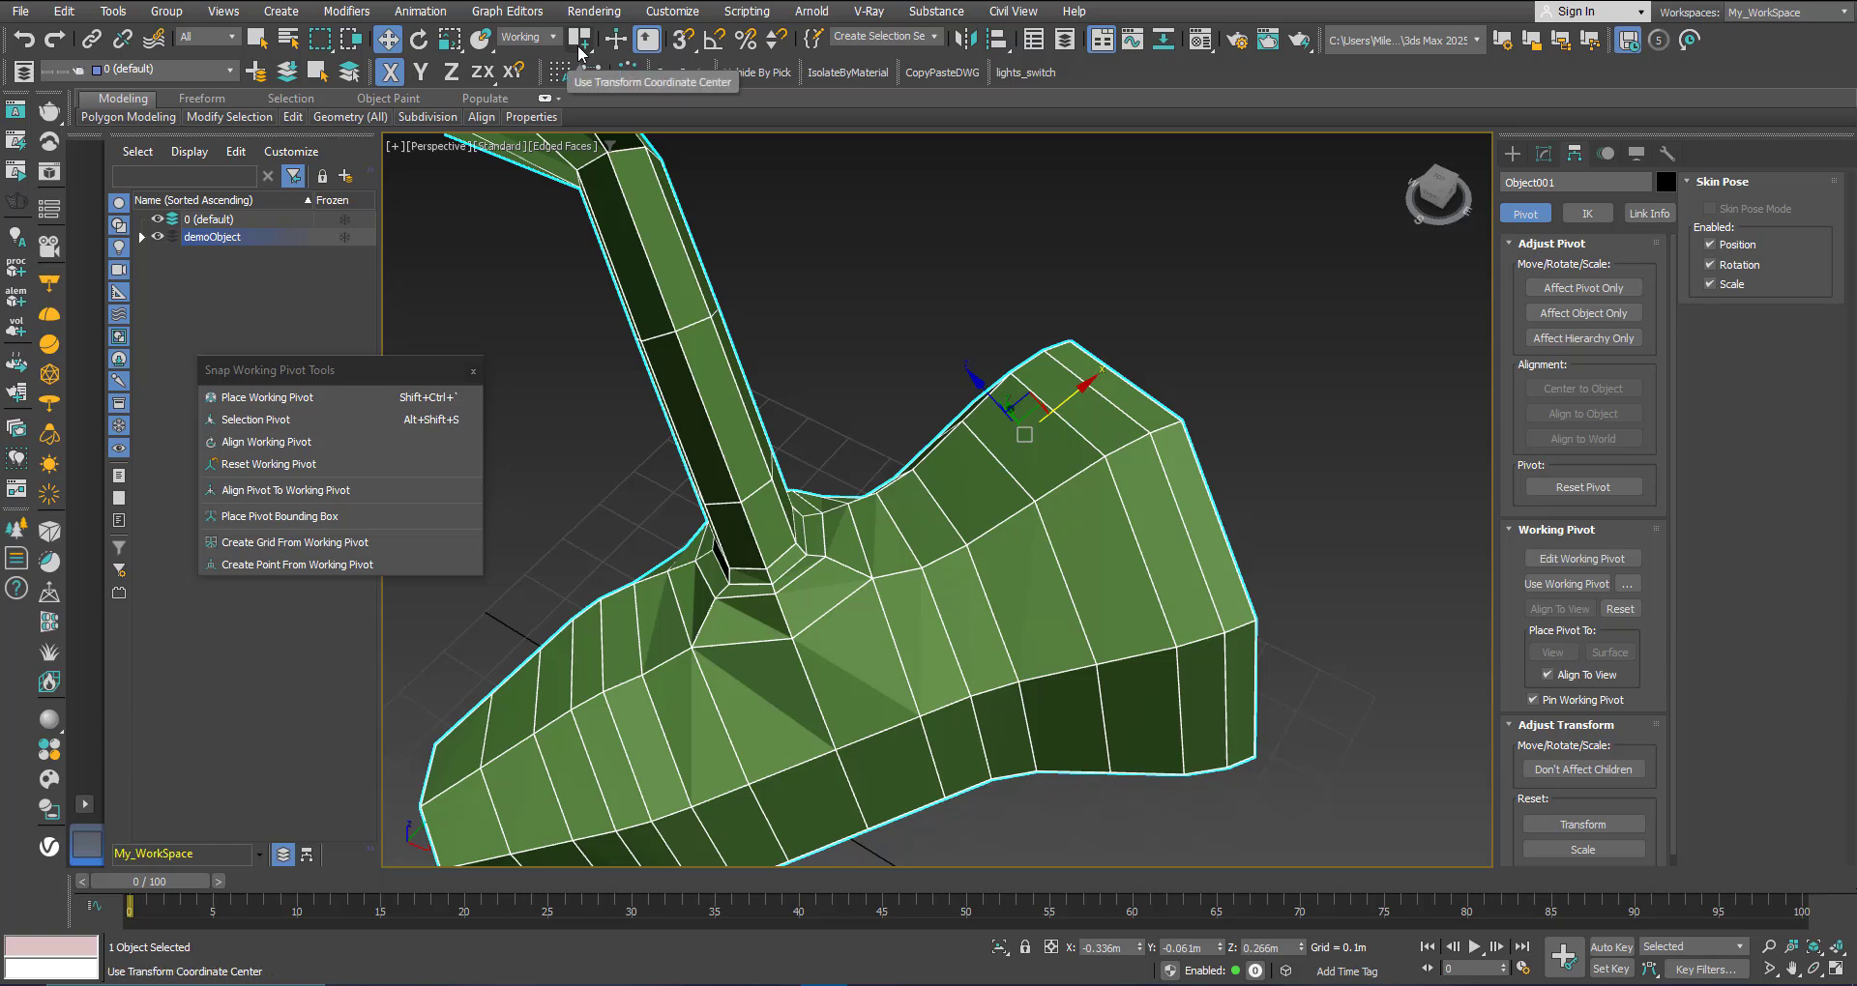
mouse_move(1019, 522)
middle_mouse_down()
mouse_move(1037, 507)
mouse_move(1043, 522)
middle_mouse_up()
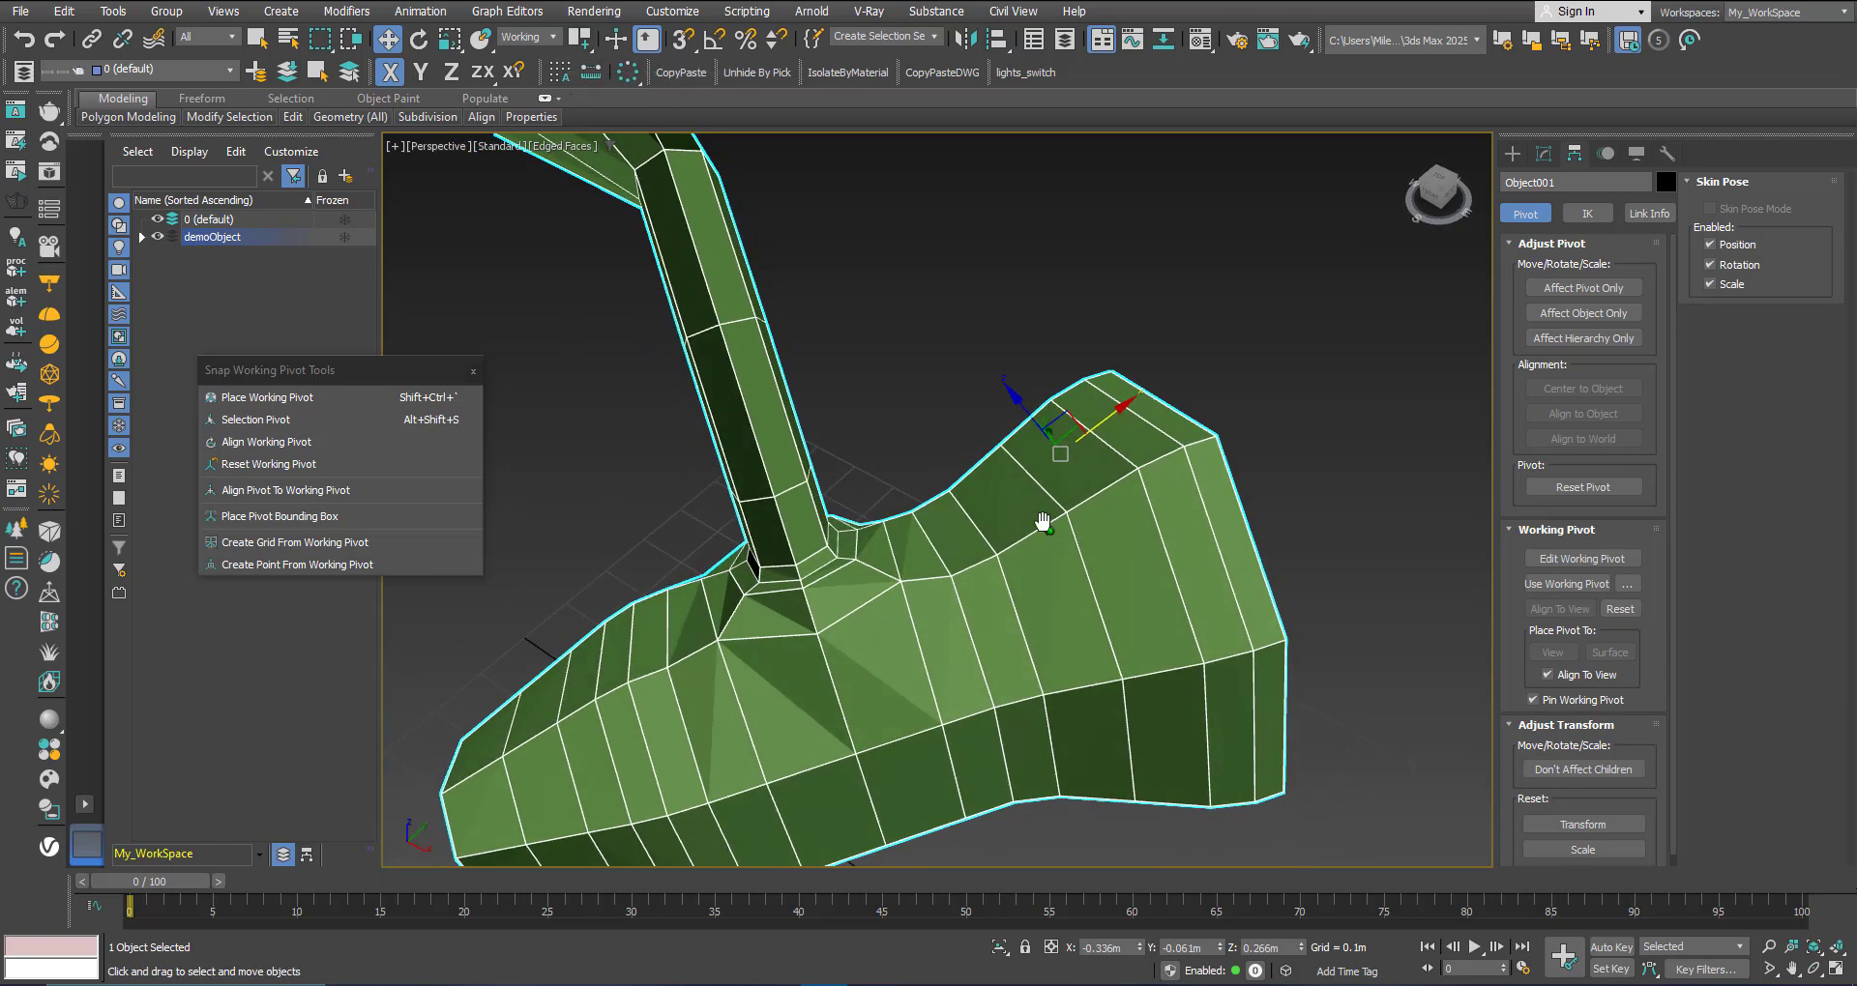
left_click(257, 491)
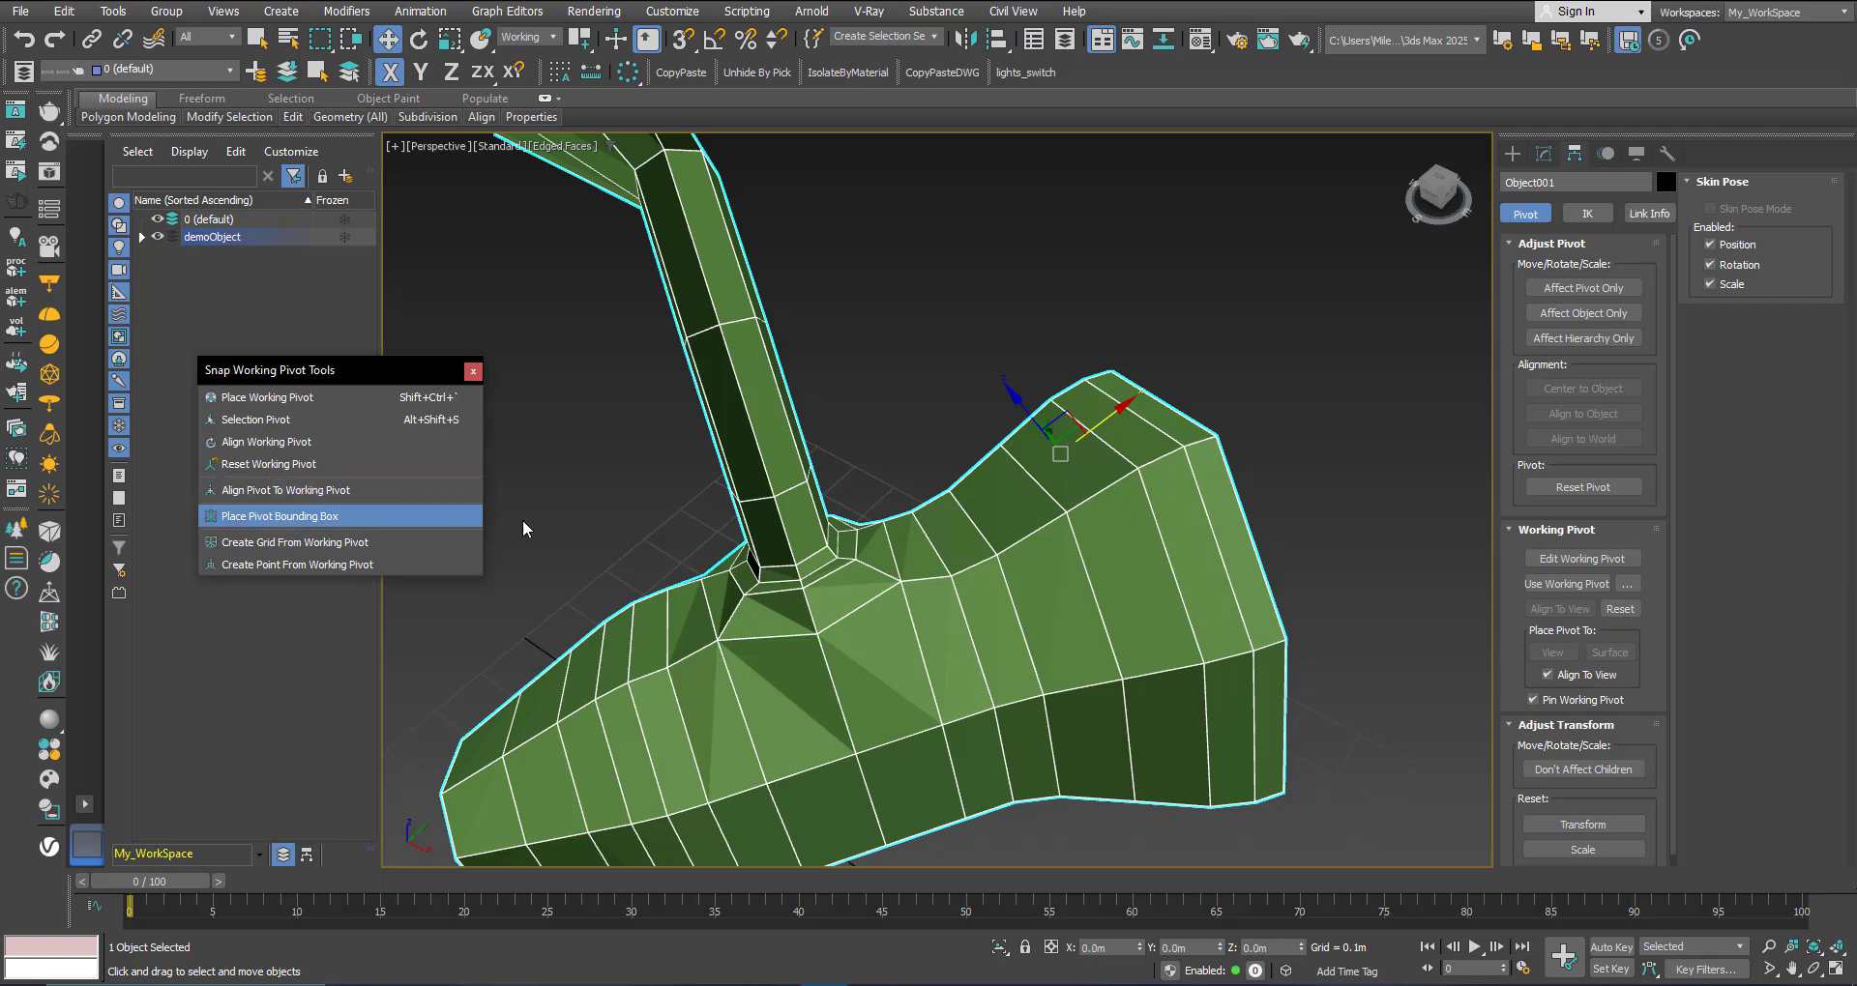
Step: Check the aligned object pivot's position and axes on the sloped face with Affect Pivot Only, and leave the mode
middle_click_drag(993, 571, 1009, 602, "alt")
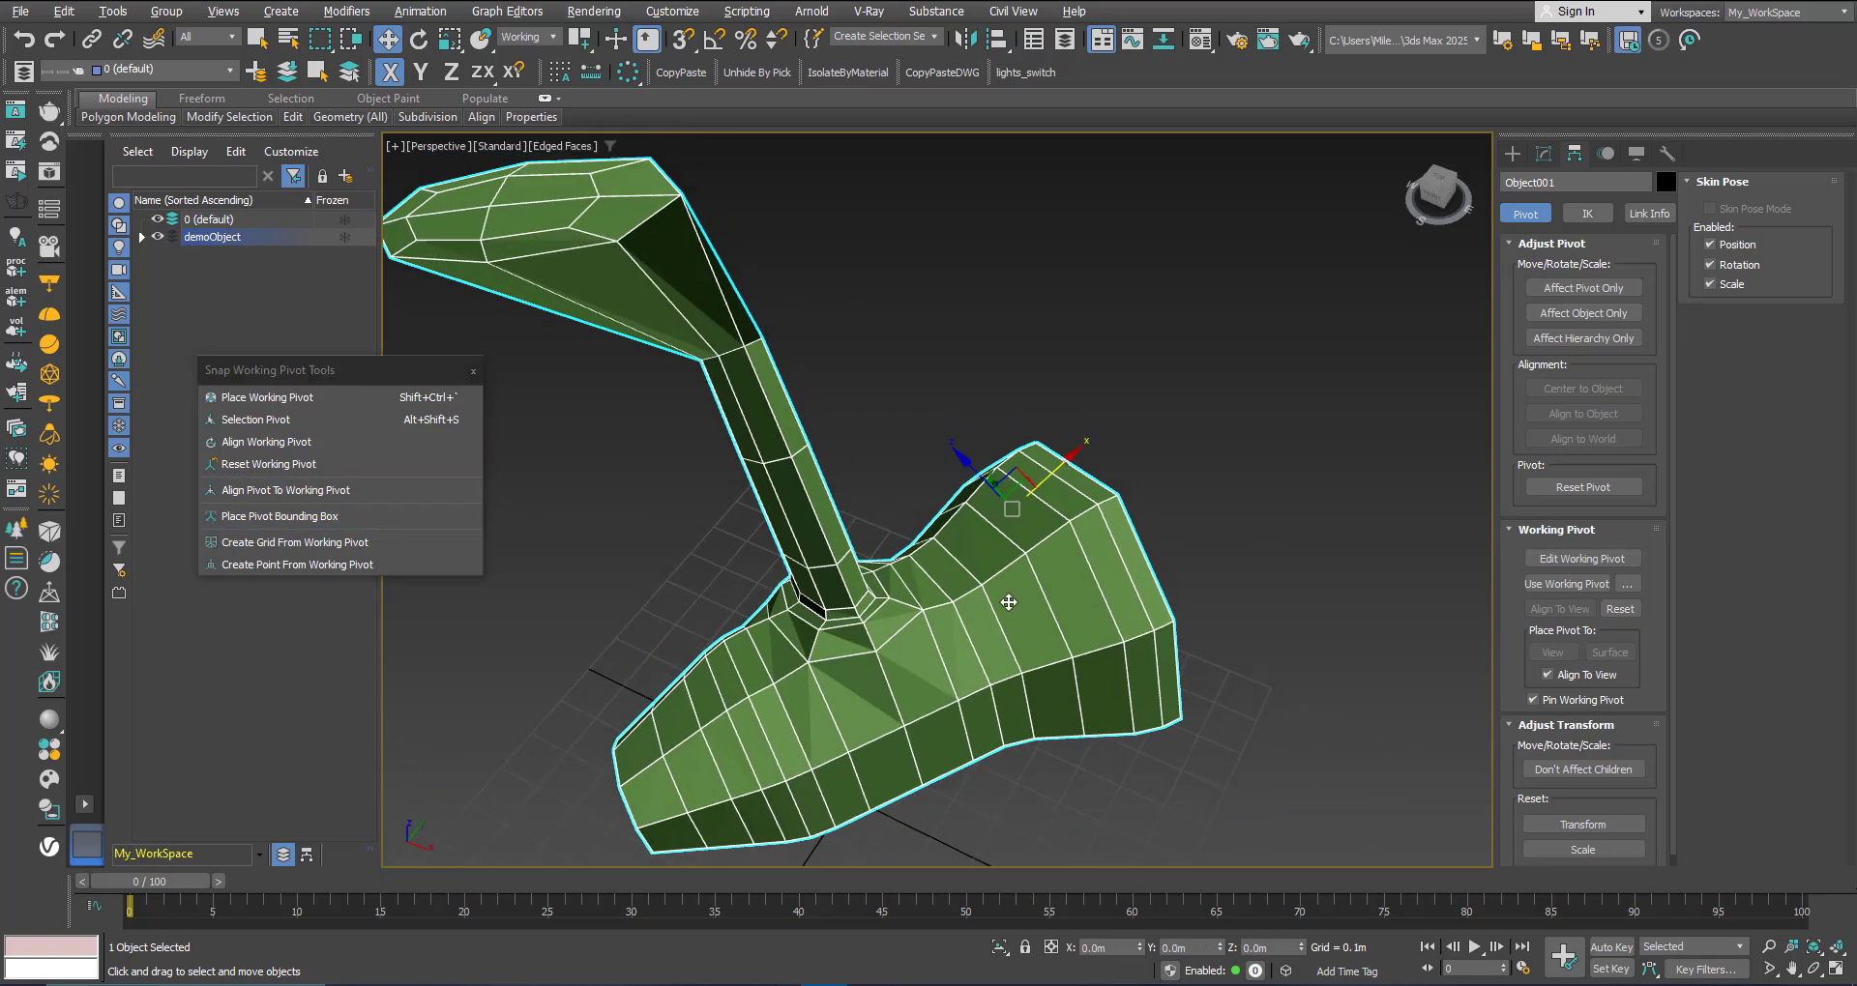
left_click(1567, 289)
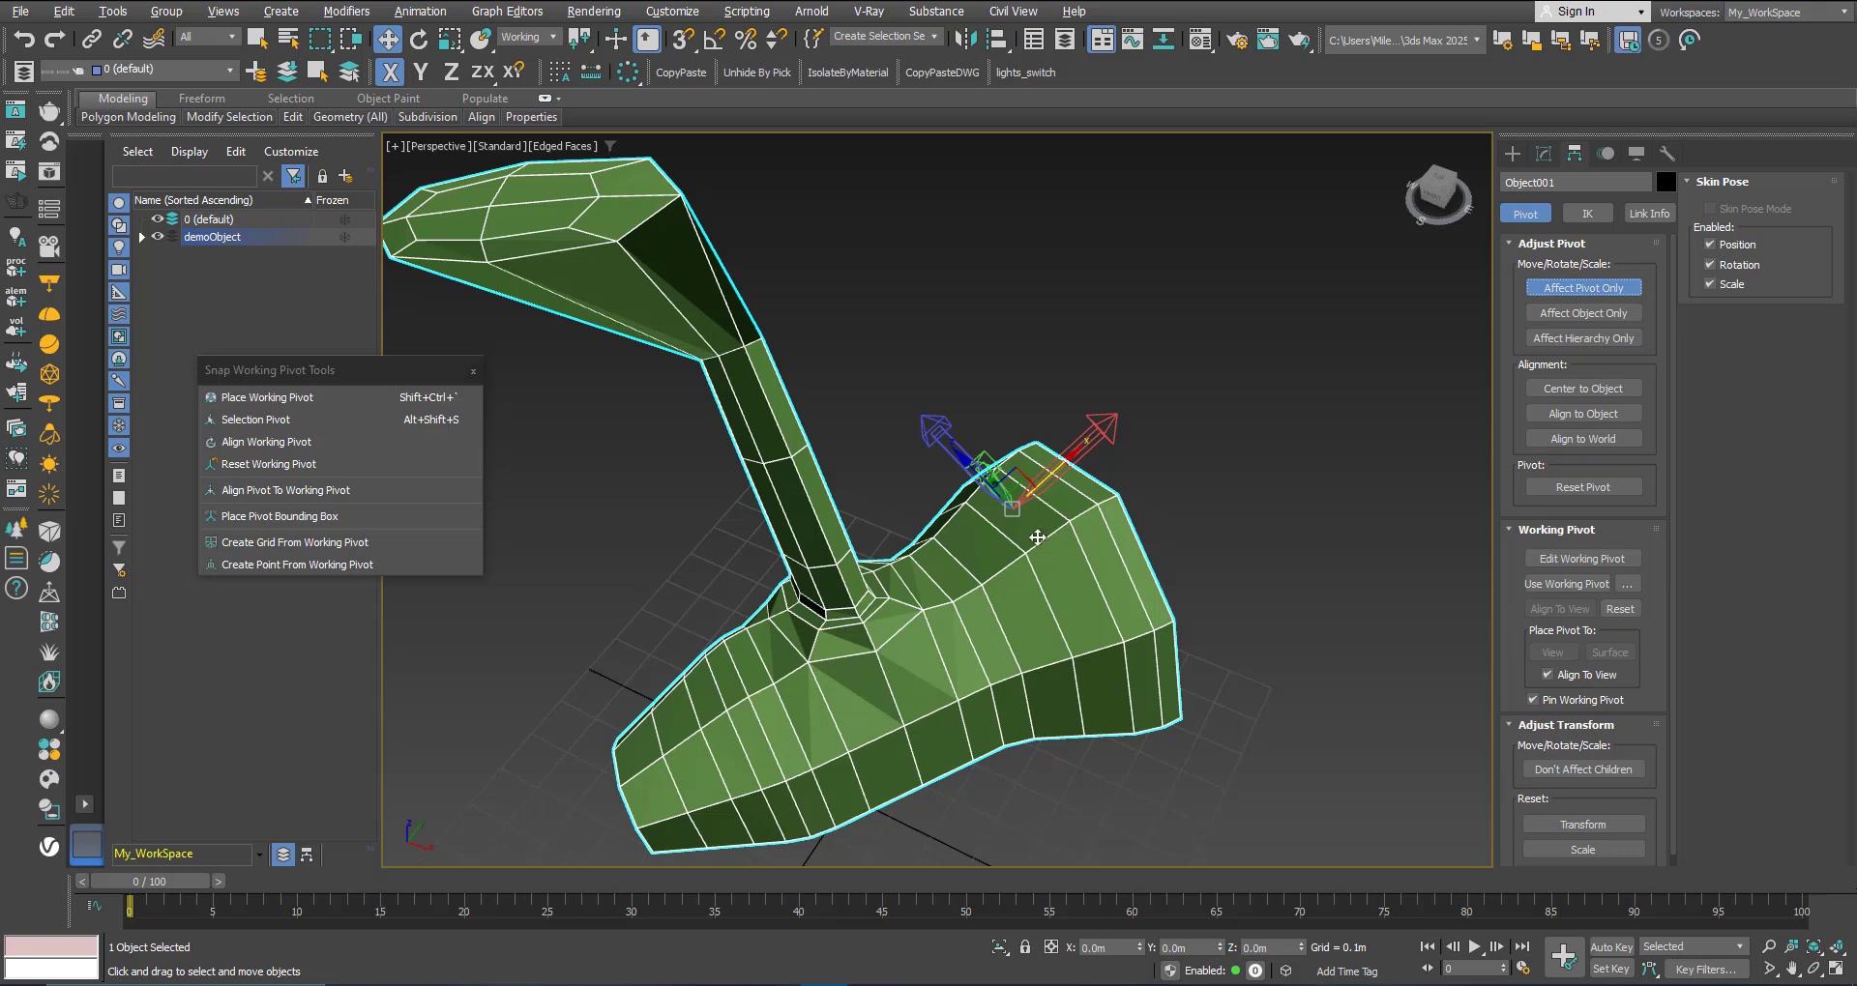
middle_click_drag(1037, 538, 1035, 472, "alt")
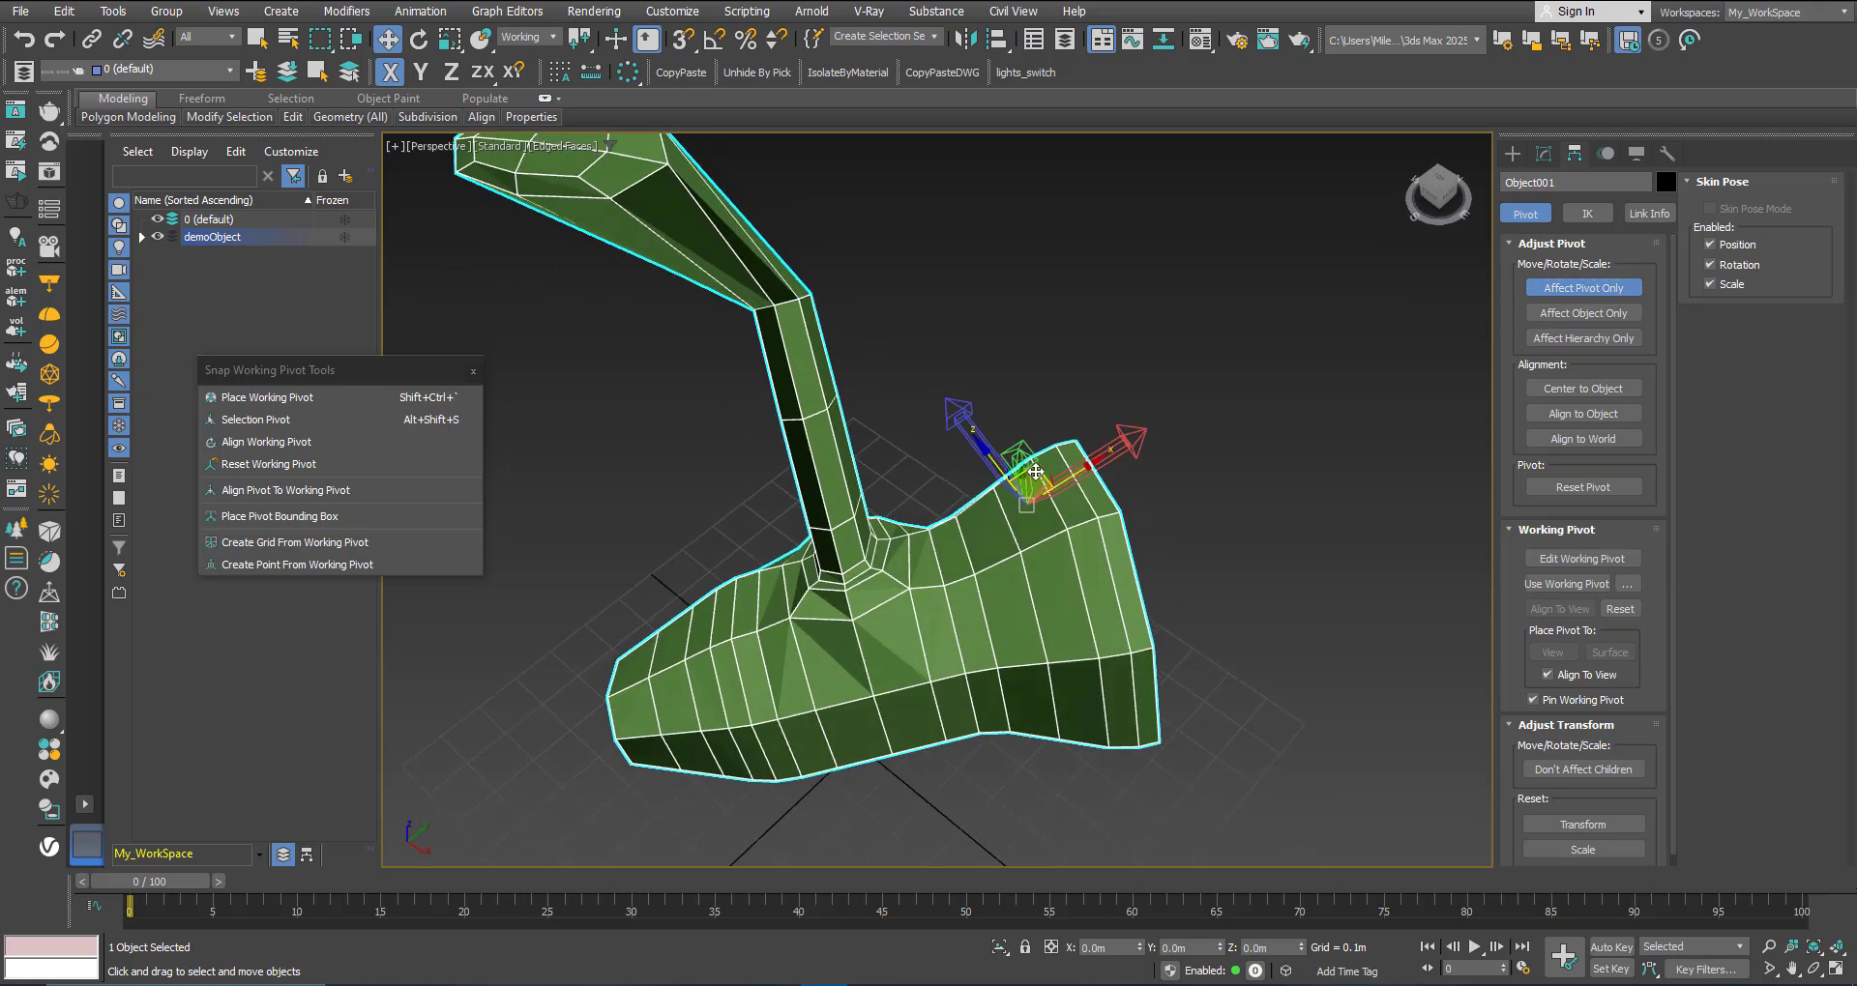
scroll(1036, 472, "up", 3)
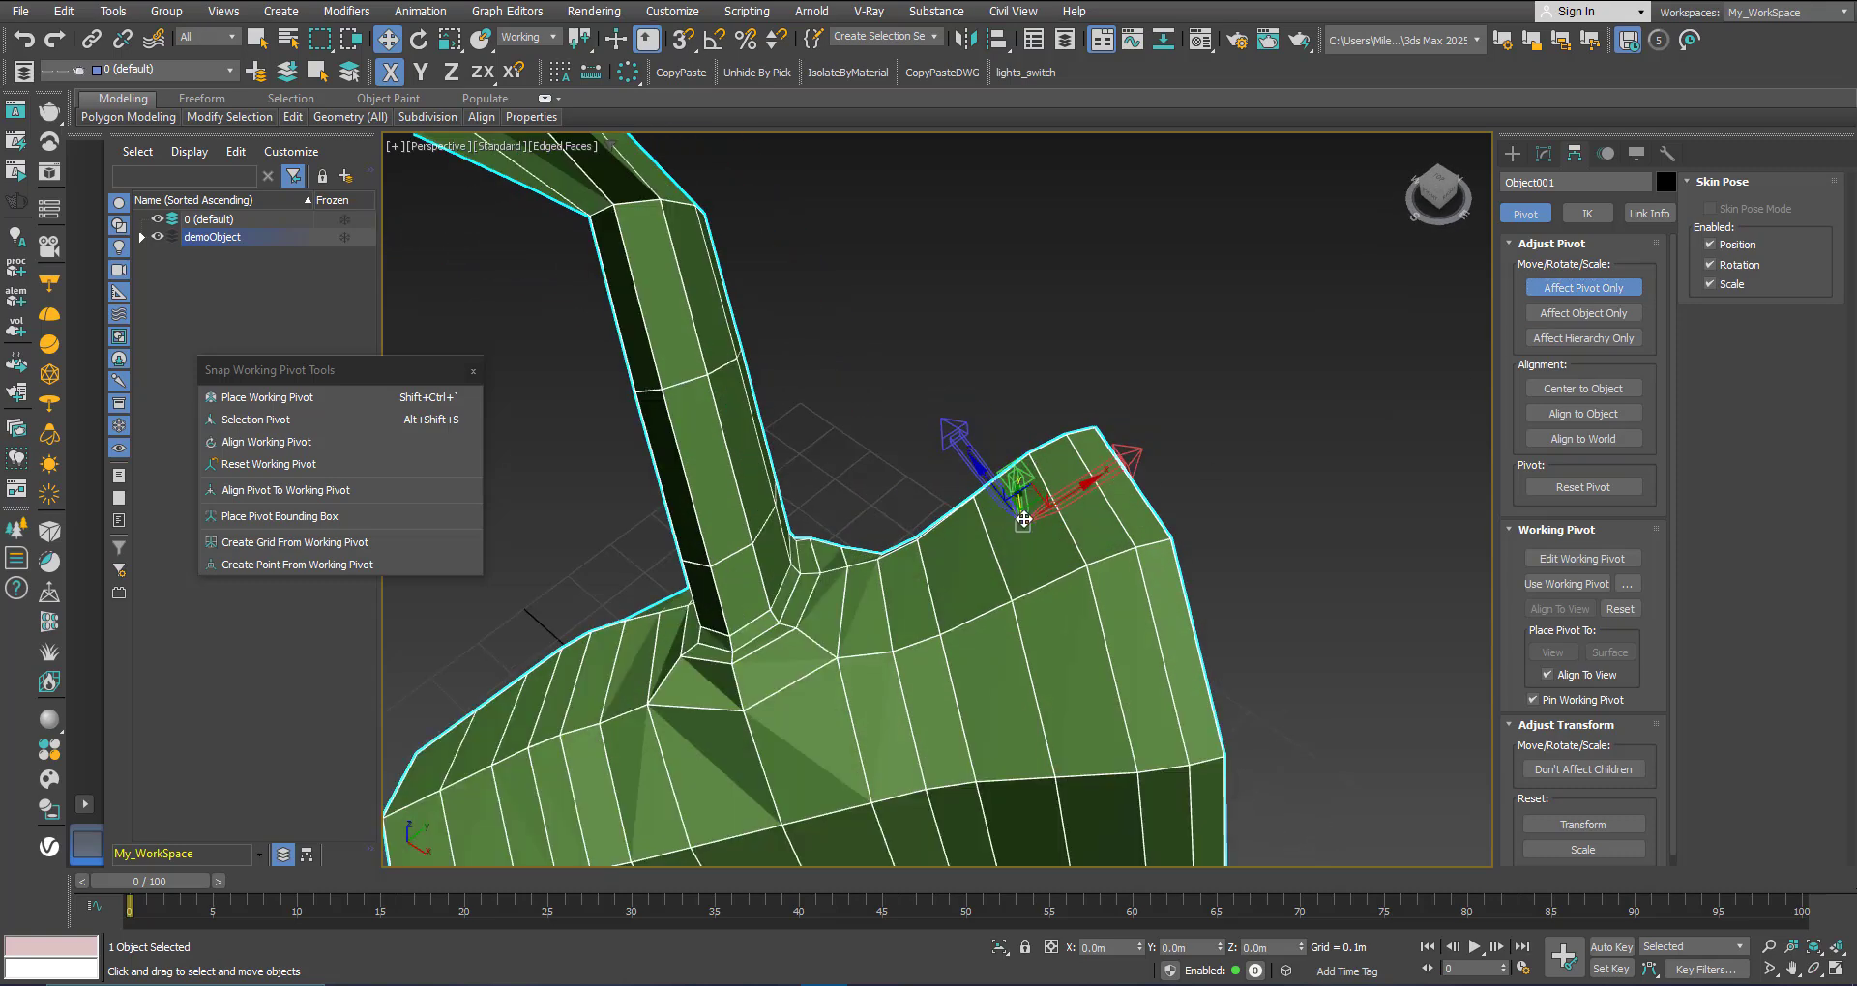
scroll(1021, 520, "up", 2)
mouse_move(1021, 519)
middle_mouse_down()
mouse_move(1055, 464)
mouse_move(1014, 493)
middle_mouse_up()
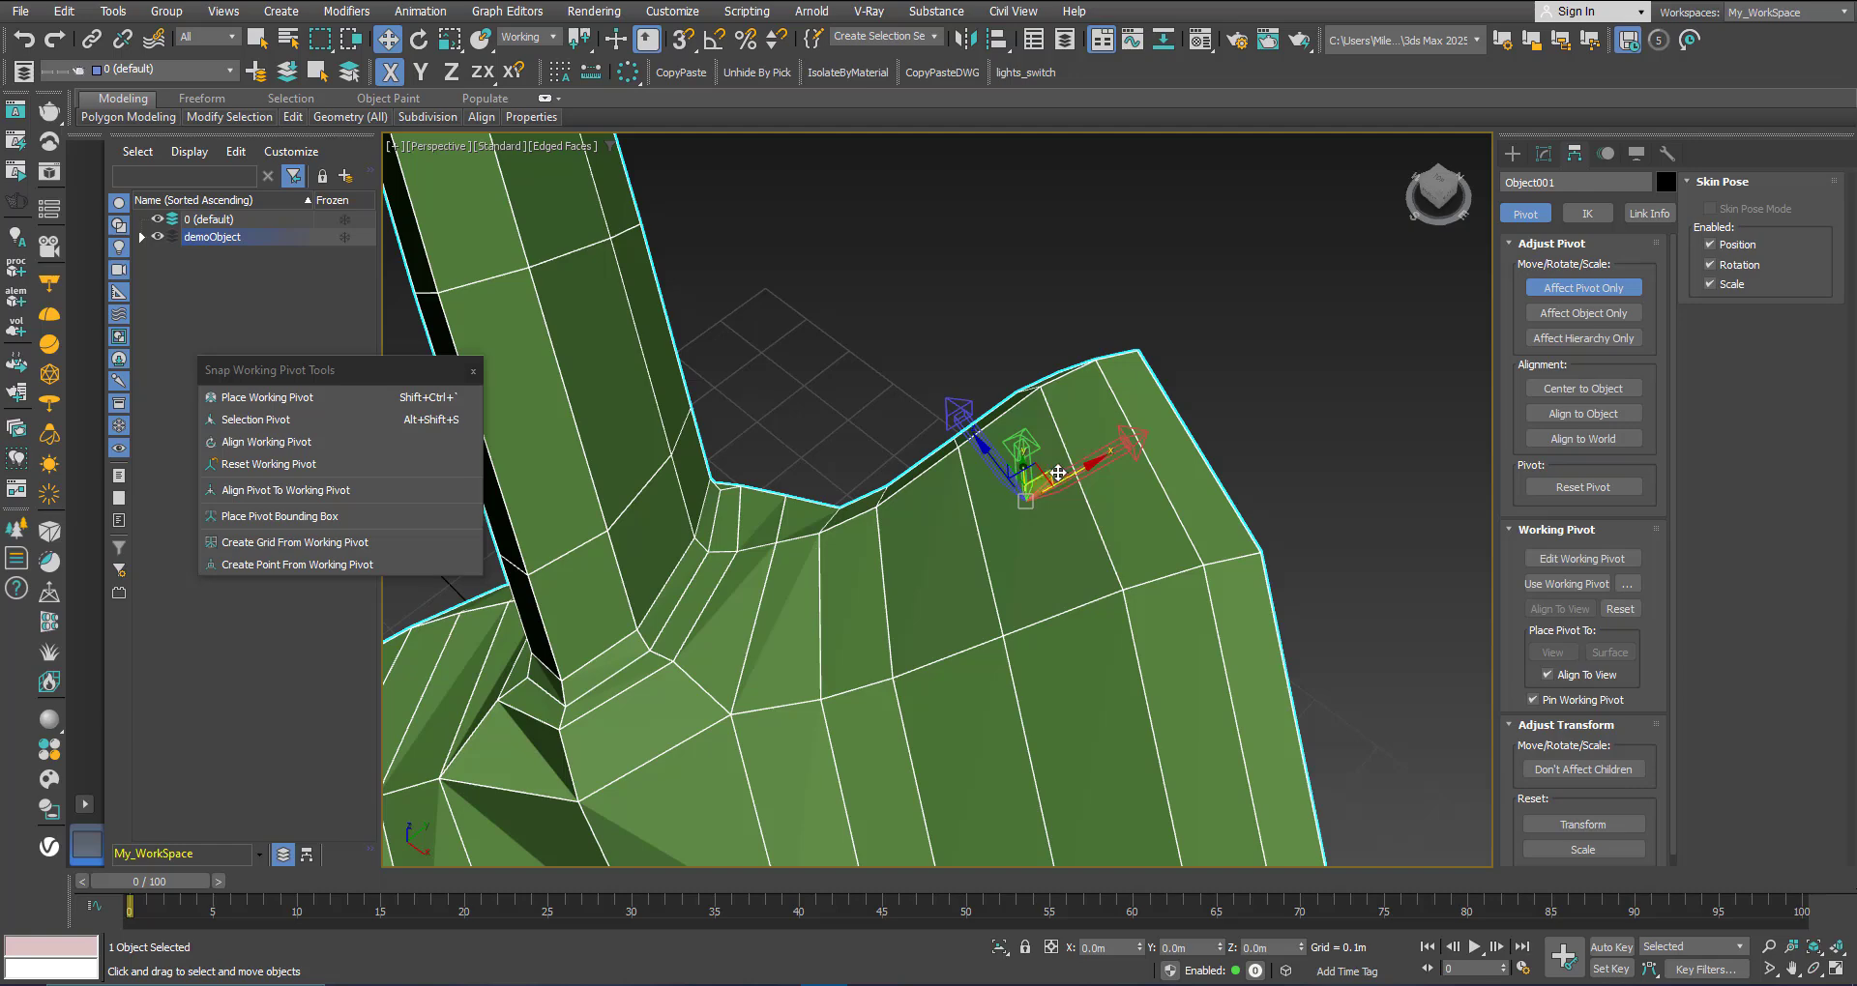
left_click(1583, 287)
Step: Use Place Working Pivot to snap the working pivot onto a long face on the lower part of the stem
scroll(1172, 464, "down", 2)
middle_click_drag(891, 581, 996, 634, "alt")
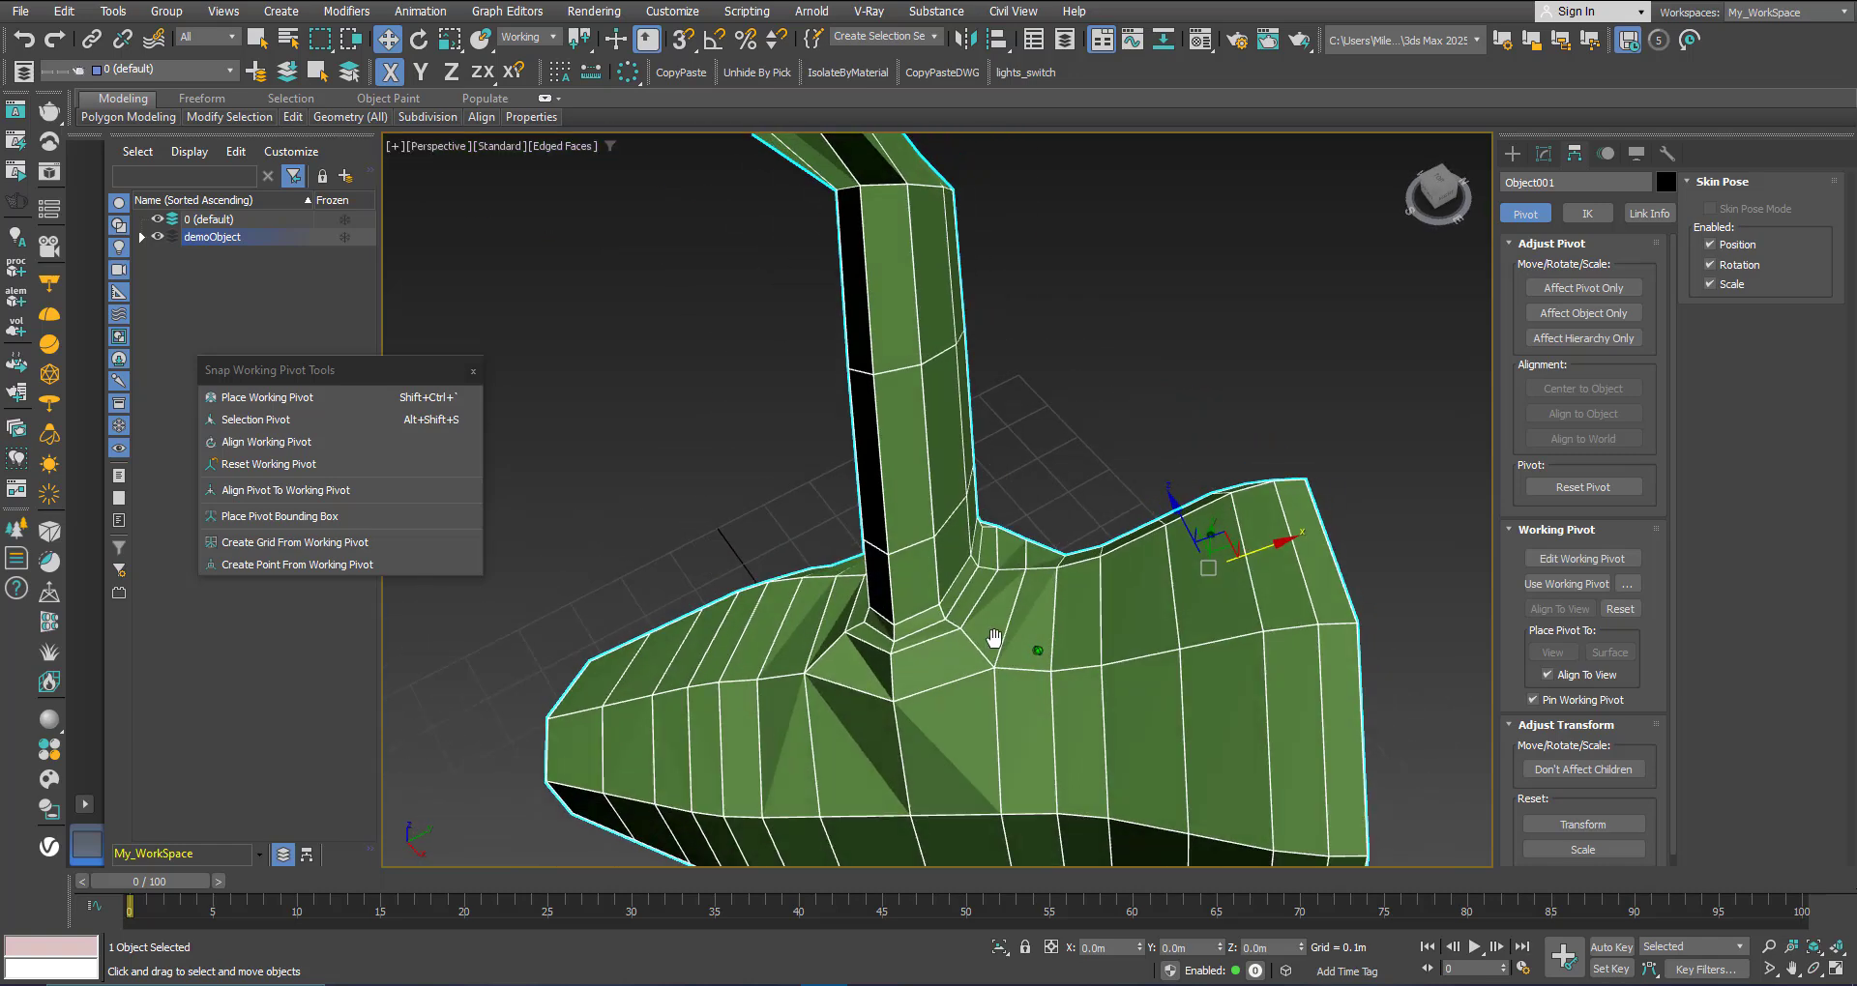
left_click(241, 399)
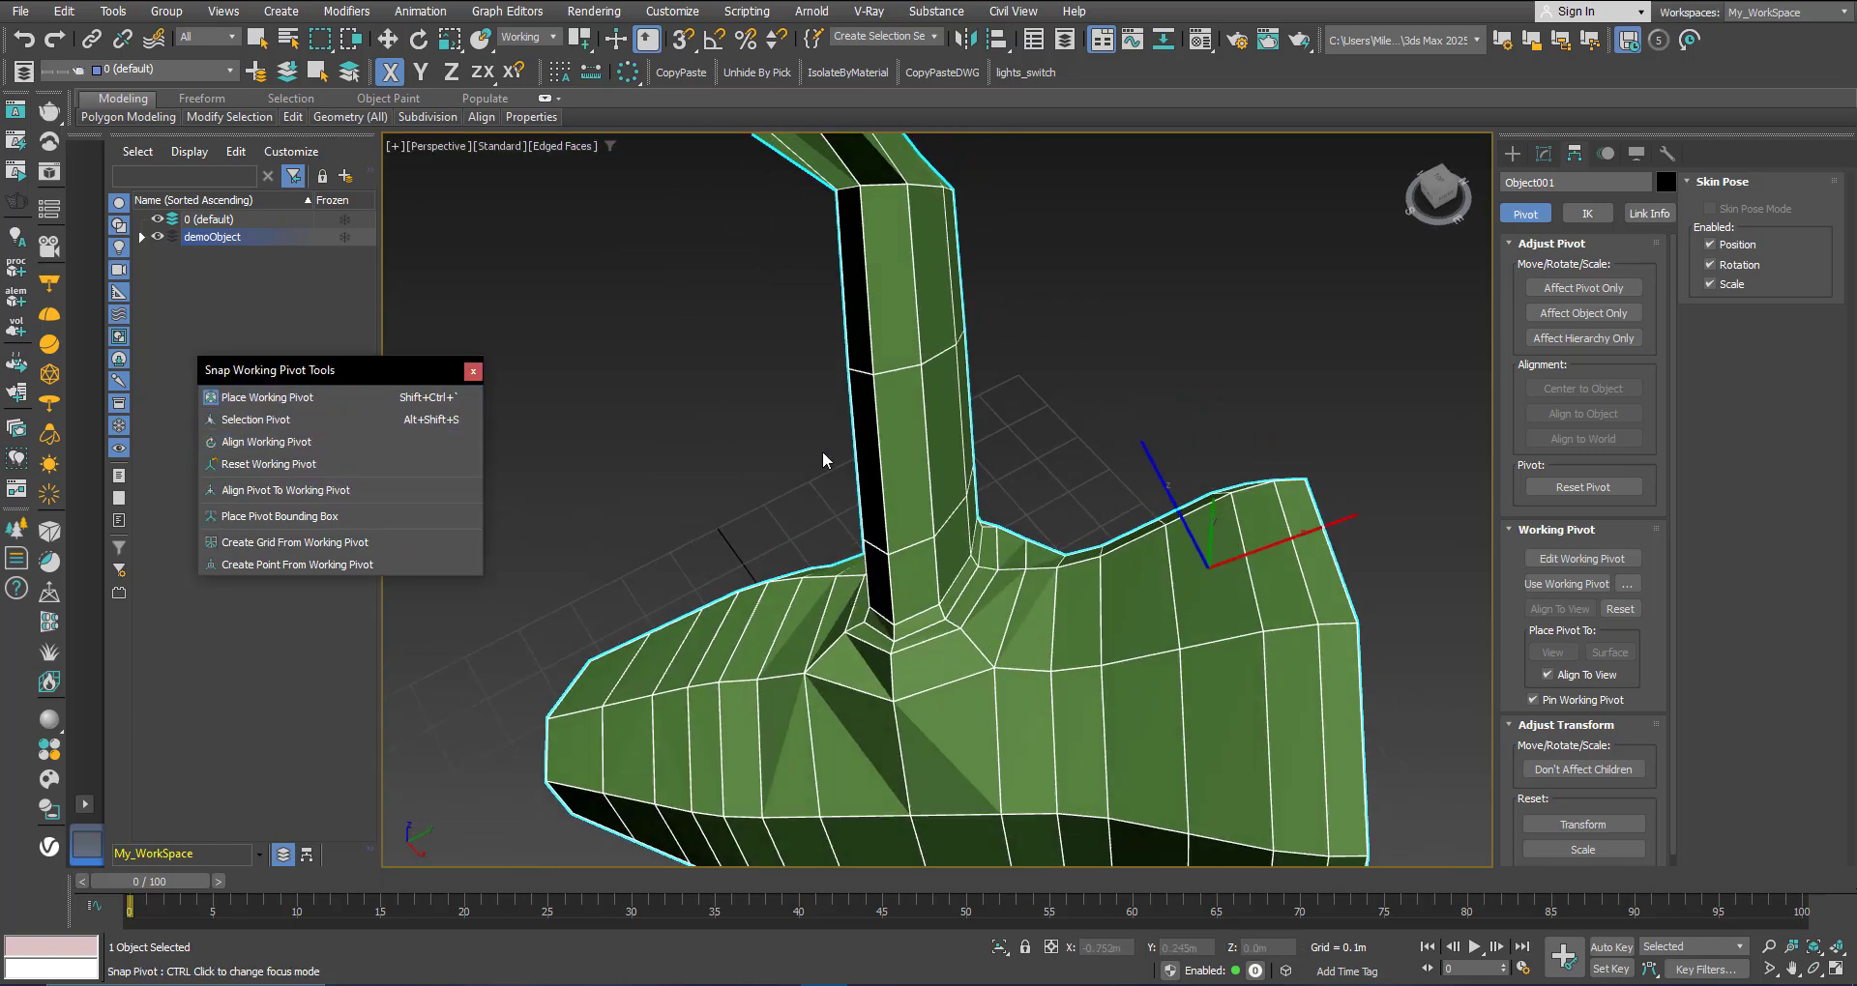
scroll(894, 425, "up", 2)
left_click(906, 471)
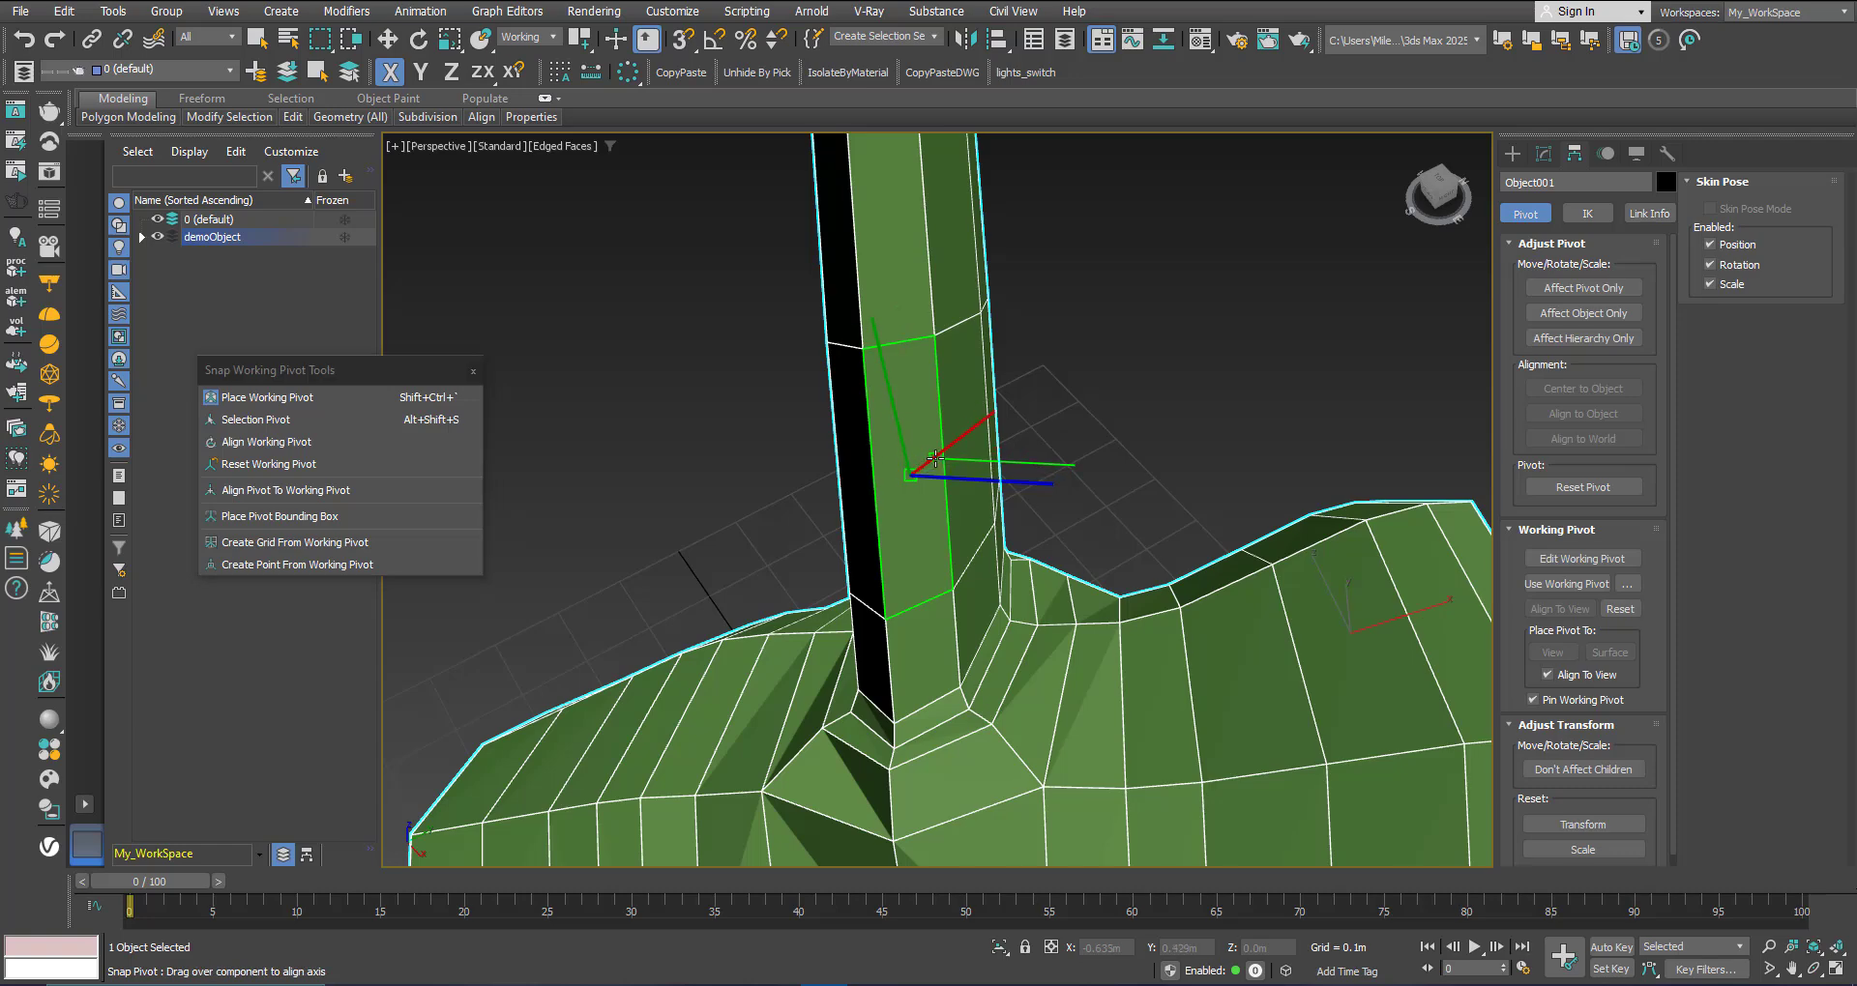
right_click(924, 447)
left_click(921, 461)
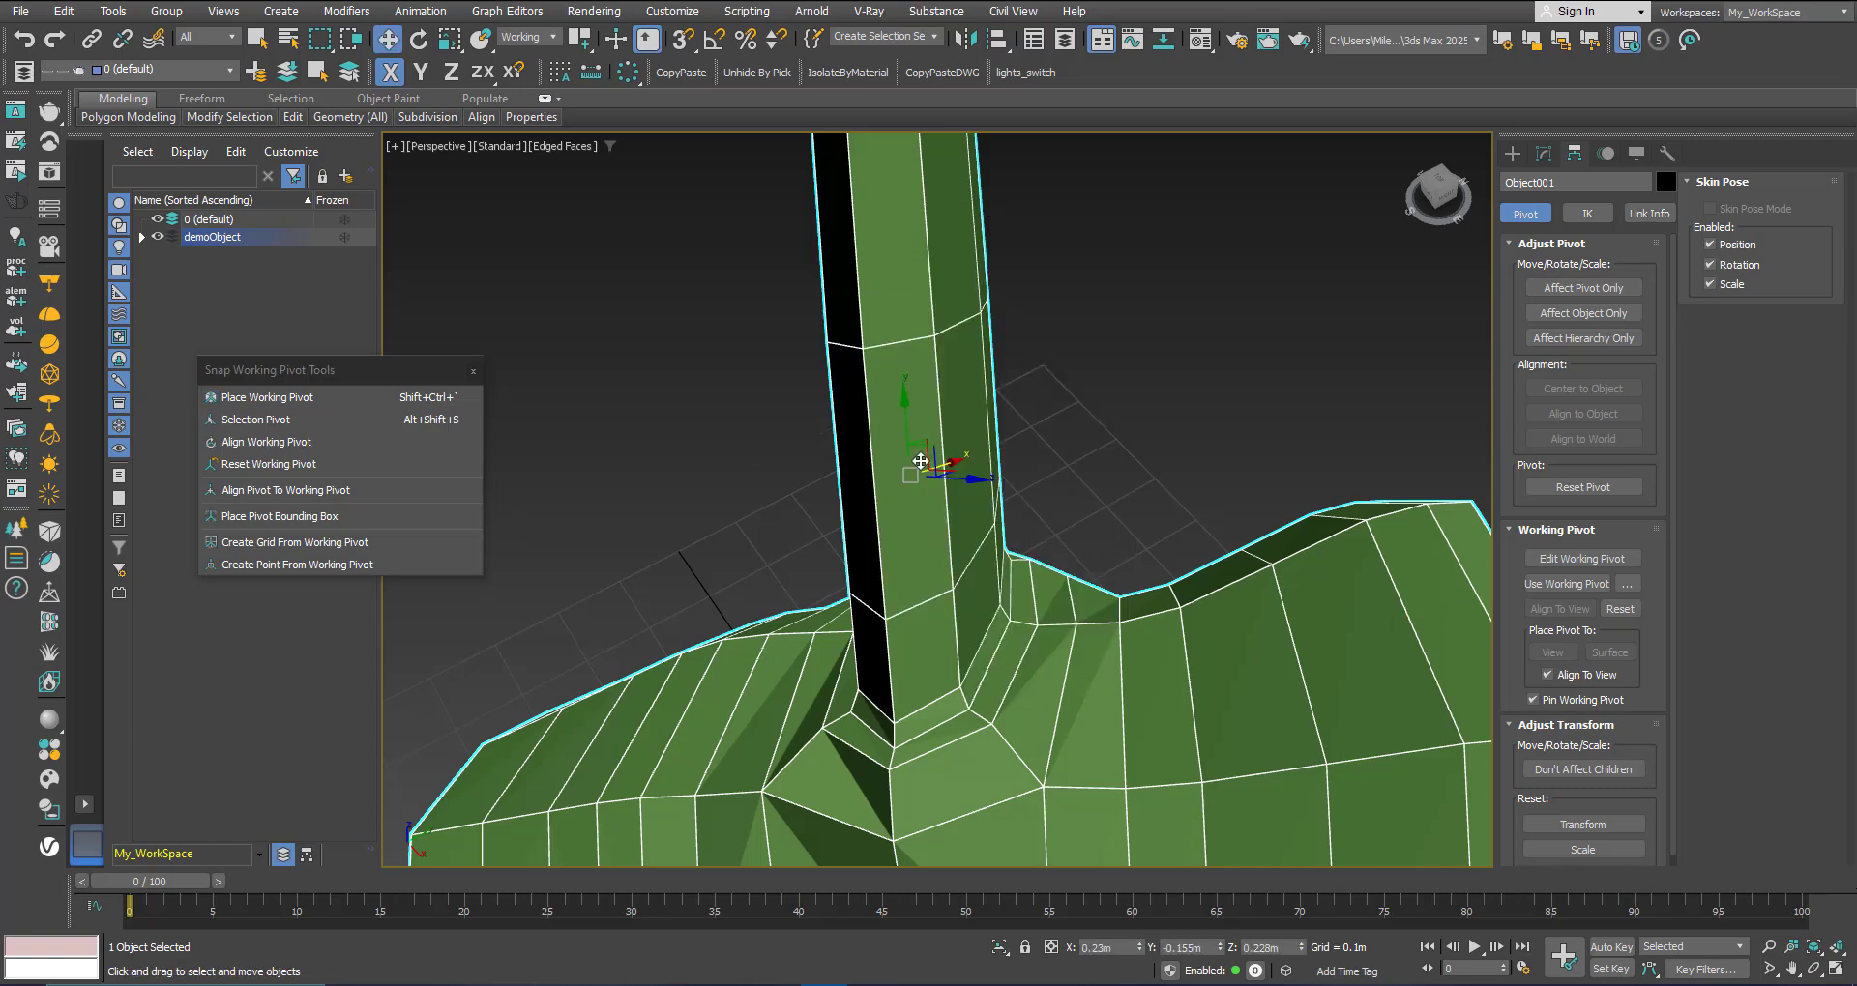
Step: Try moving the object along the X axis of the stem-based working pivot and undo the move
middle_click_drag(913, 477, 904, 667, "alt")
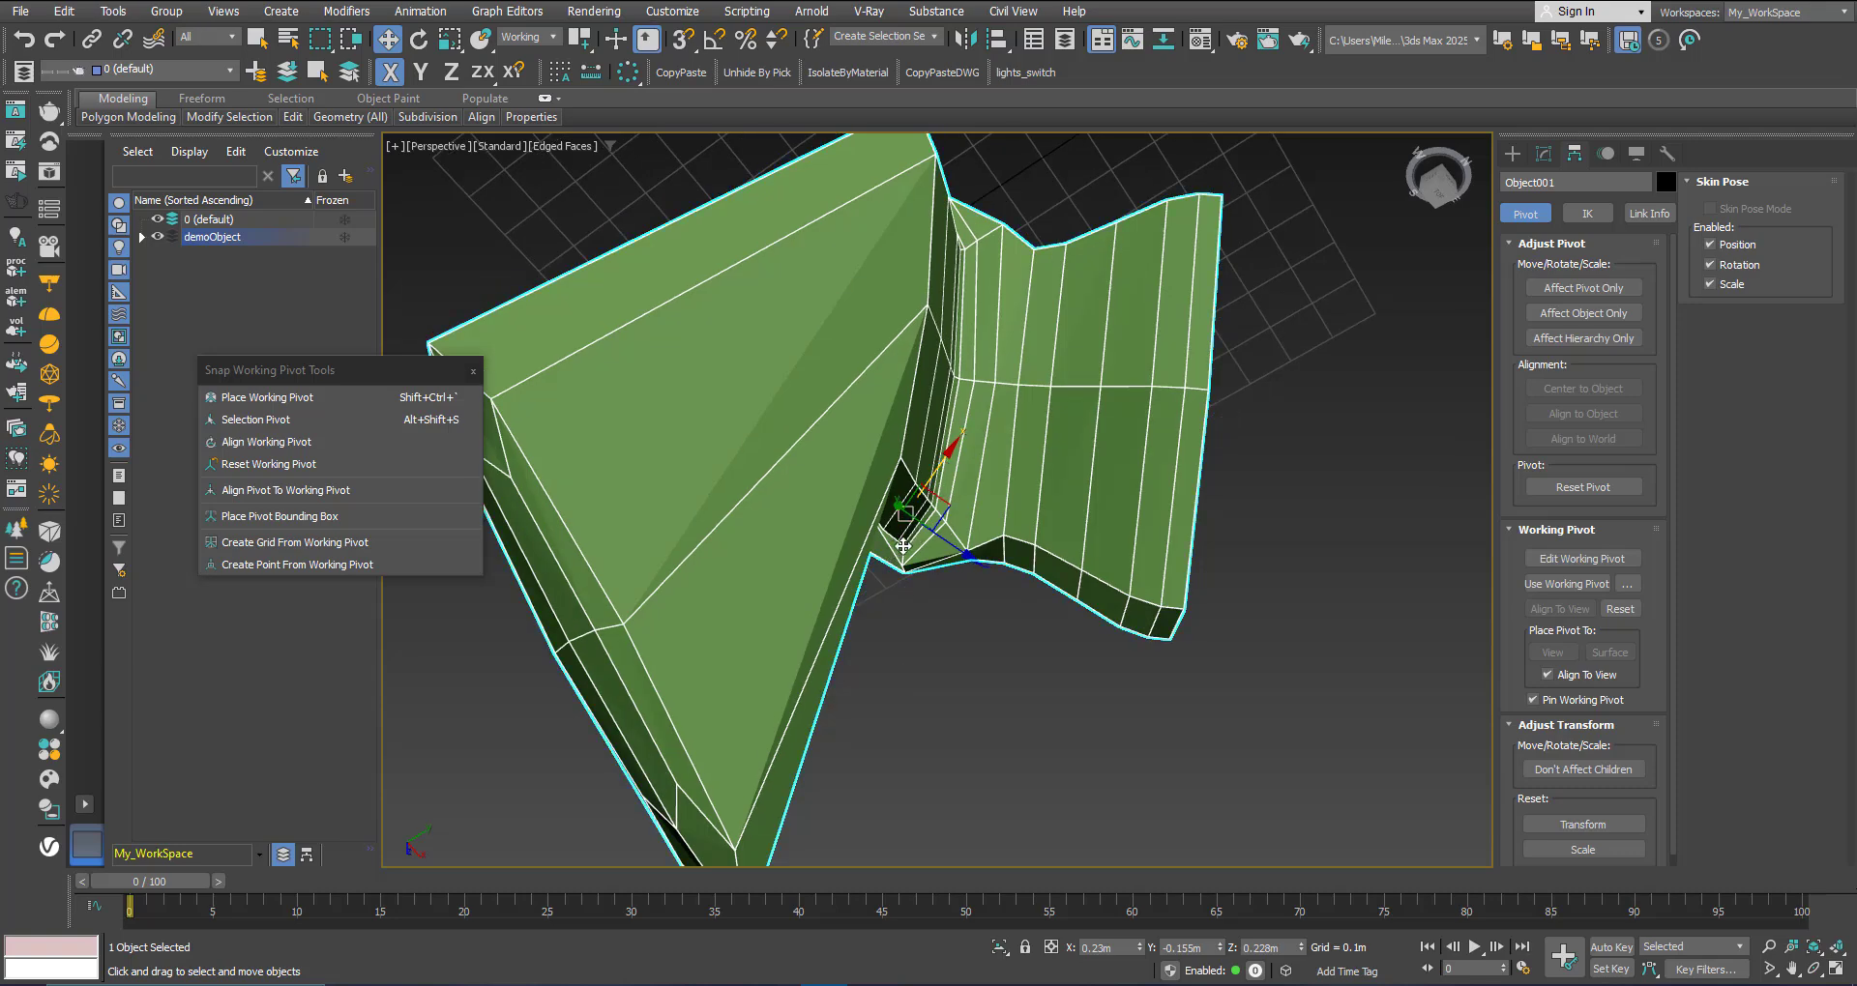
middle_click_drag(903, 546, 913, 455, "alt")
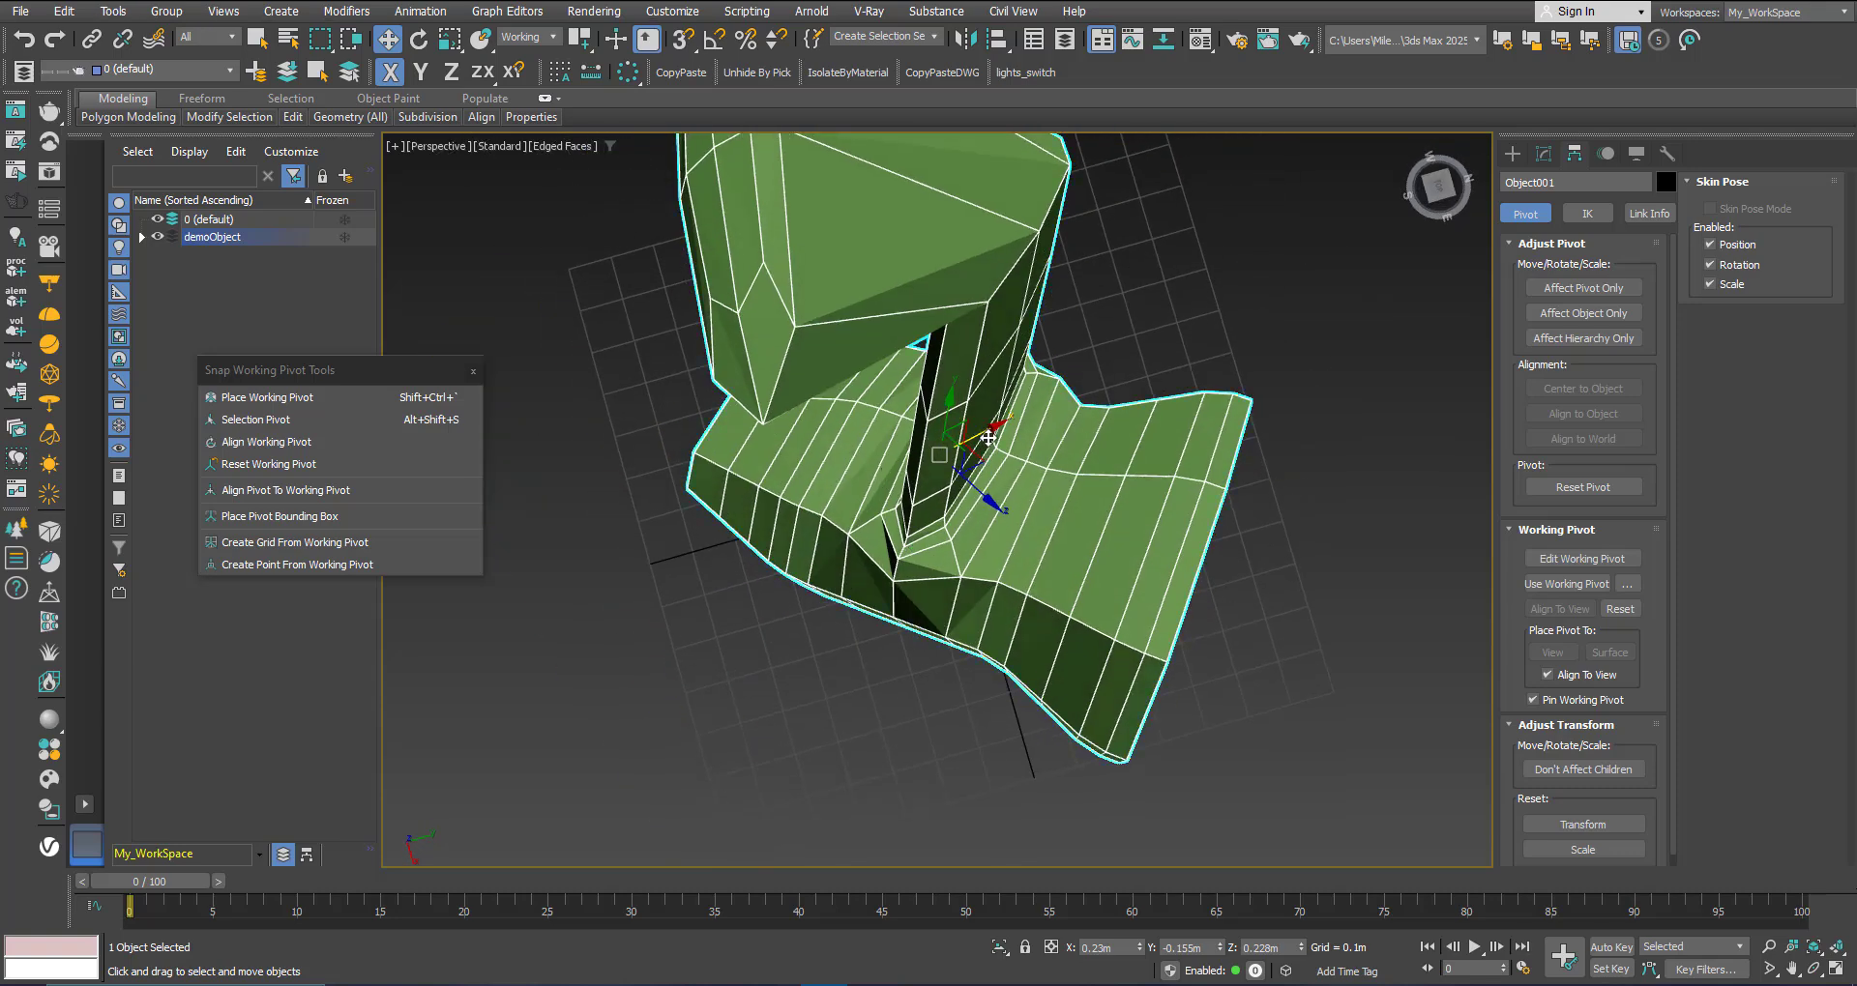
left_click_drag(989, 438, 1083, 397)
key("ctrl+z")
middle_click_drag(971, 509, 1011, 469, "alt")
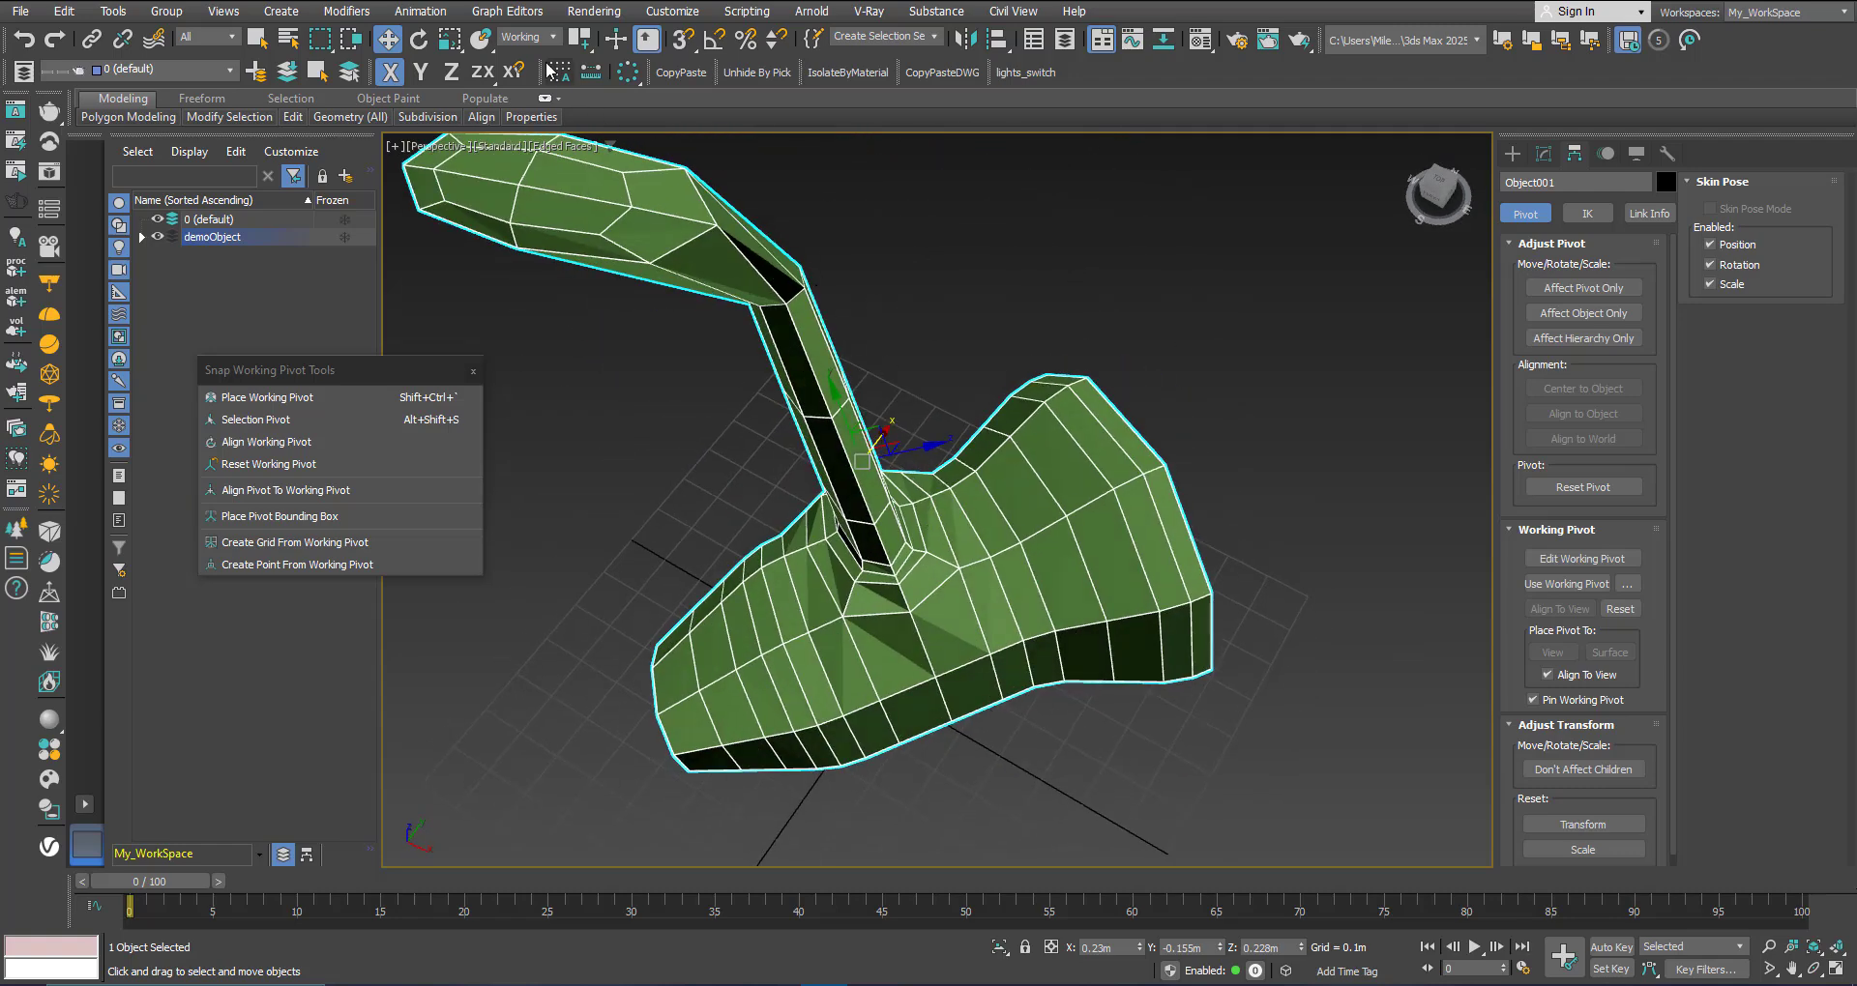
Step: Switch the reference coordinate system to Local and check the object's own pivot axes on the sloped face
left_click(524, 38)
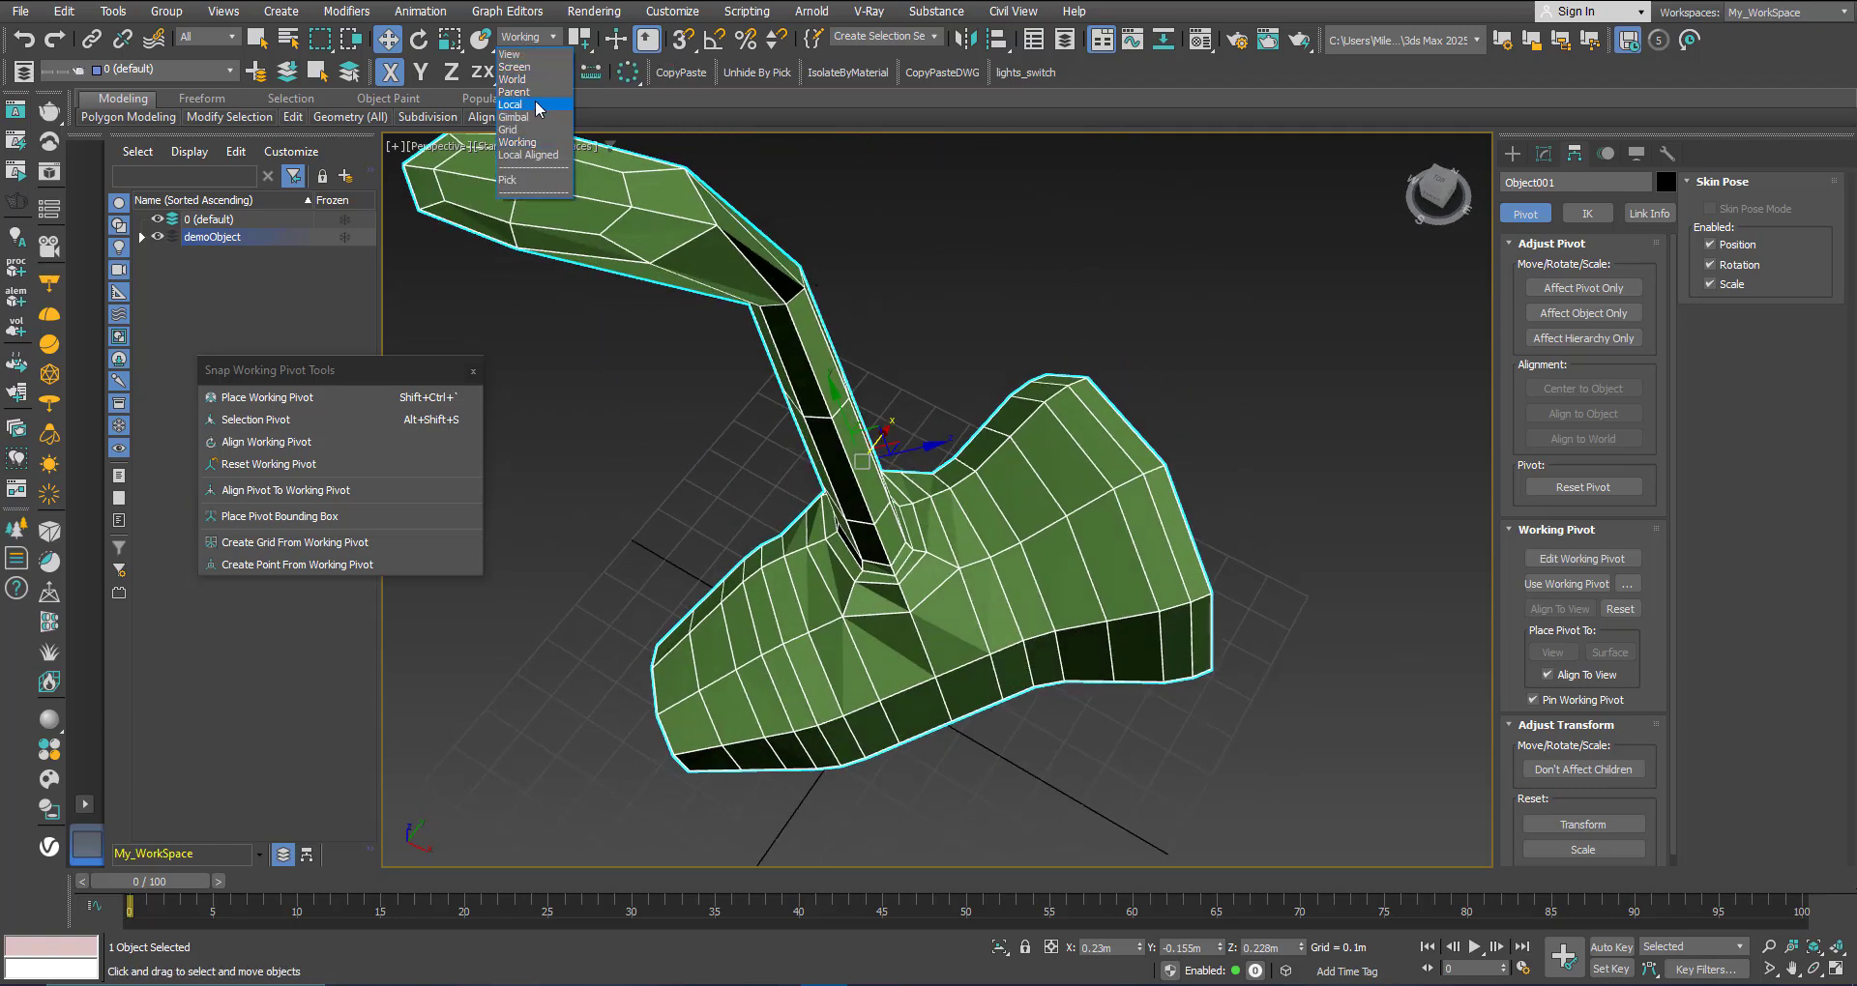
left_click(538, 105)
middle_click_drag(1092, 496, 1052, 446, "alt")
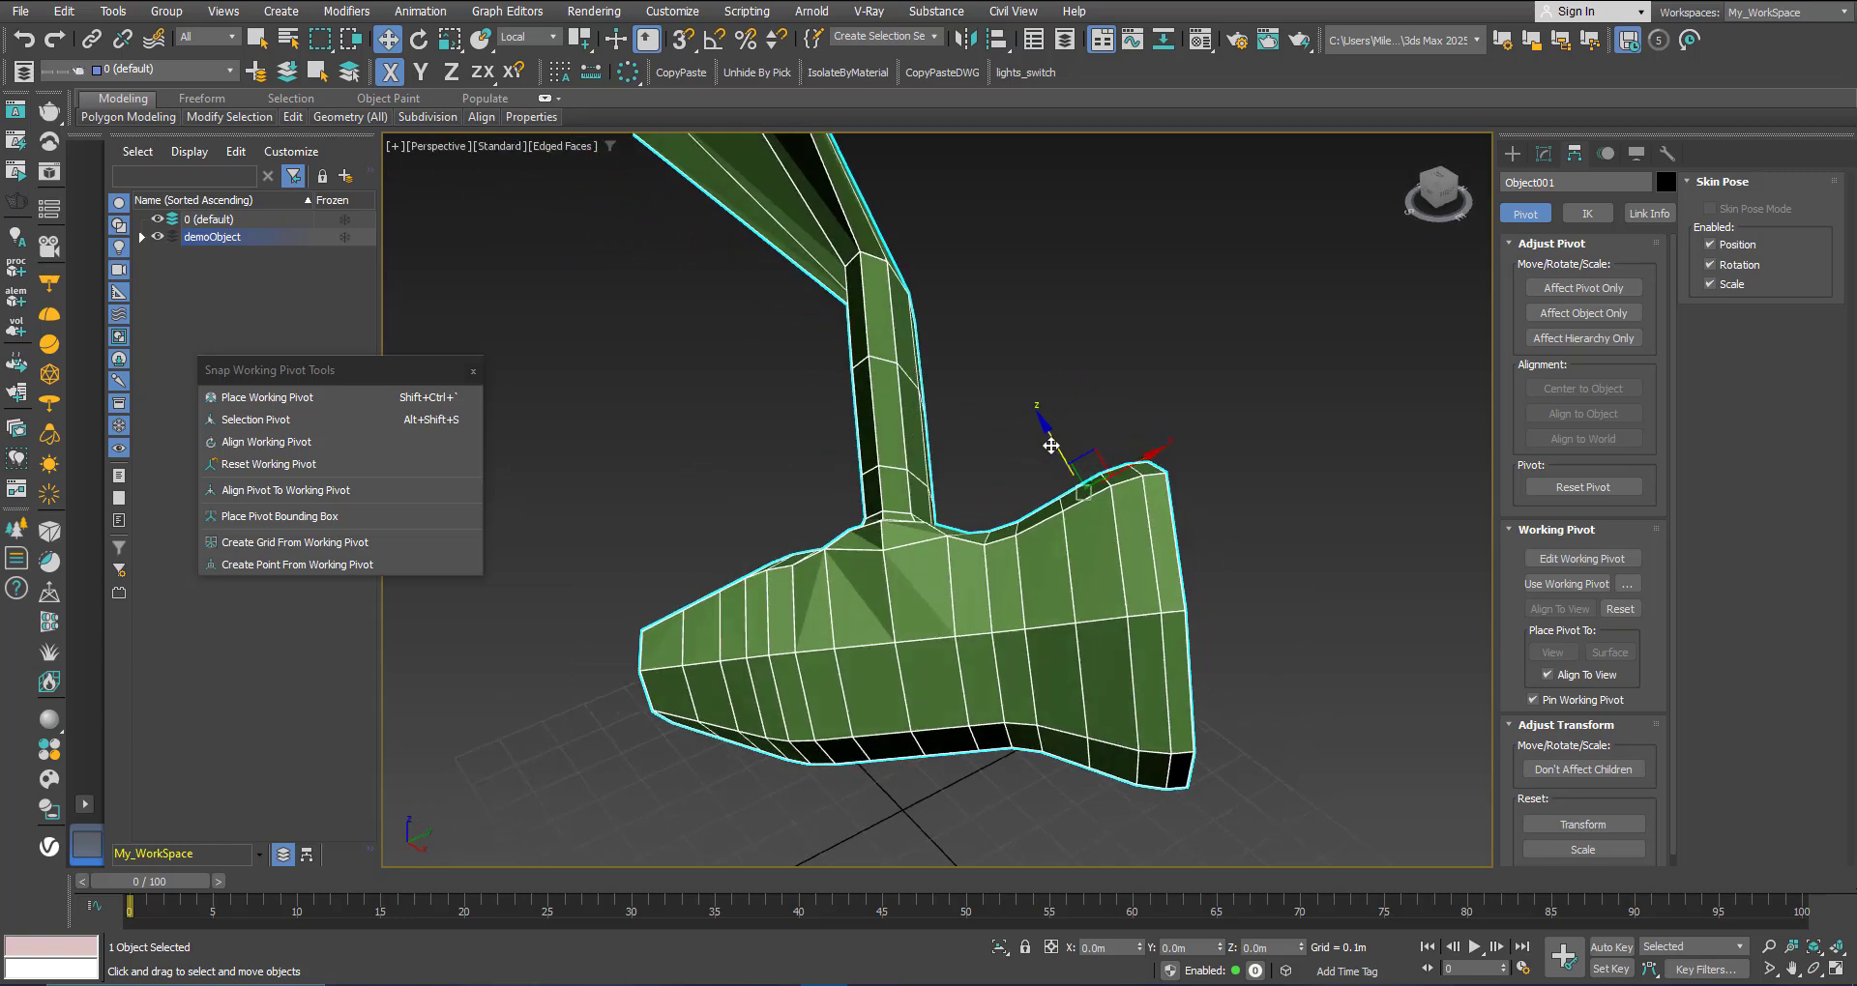
mouse_move(1143, 455)
left_mouse_down()
mouse_move(1314, 349)
mouse_move(1142, 464)
left_mouse_up()
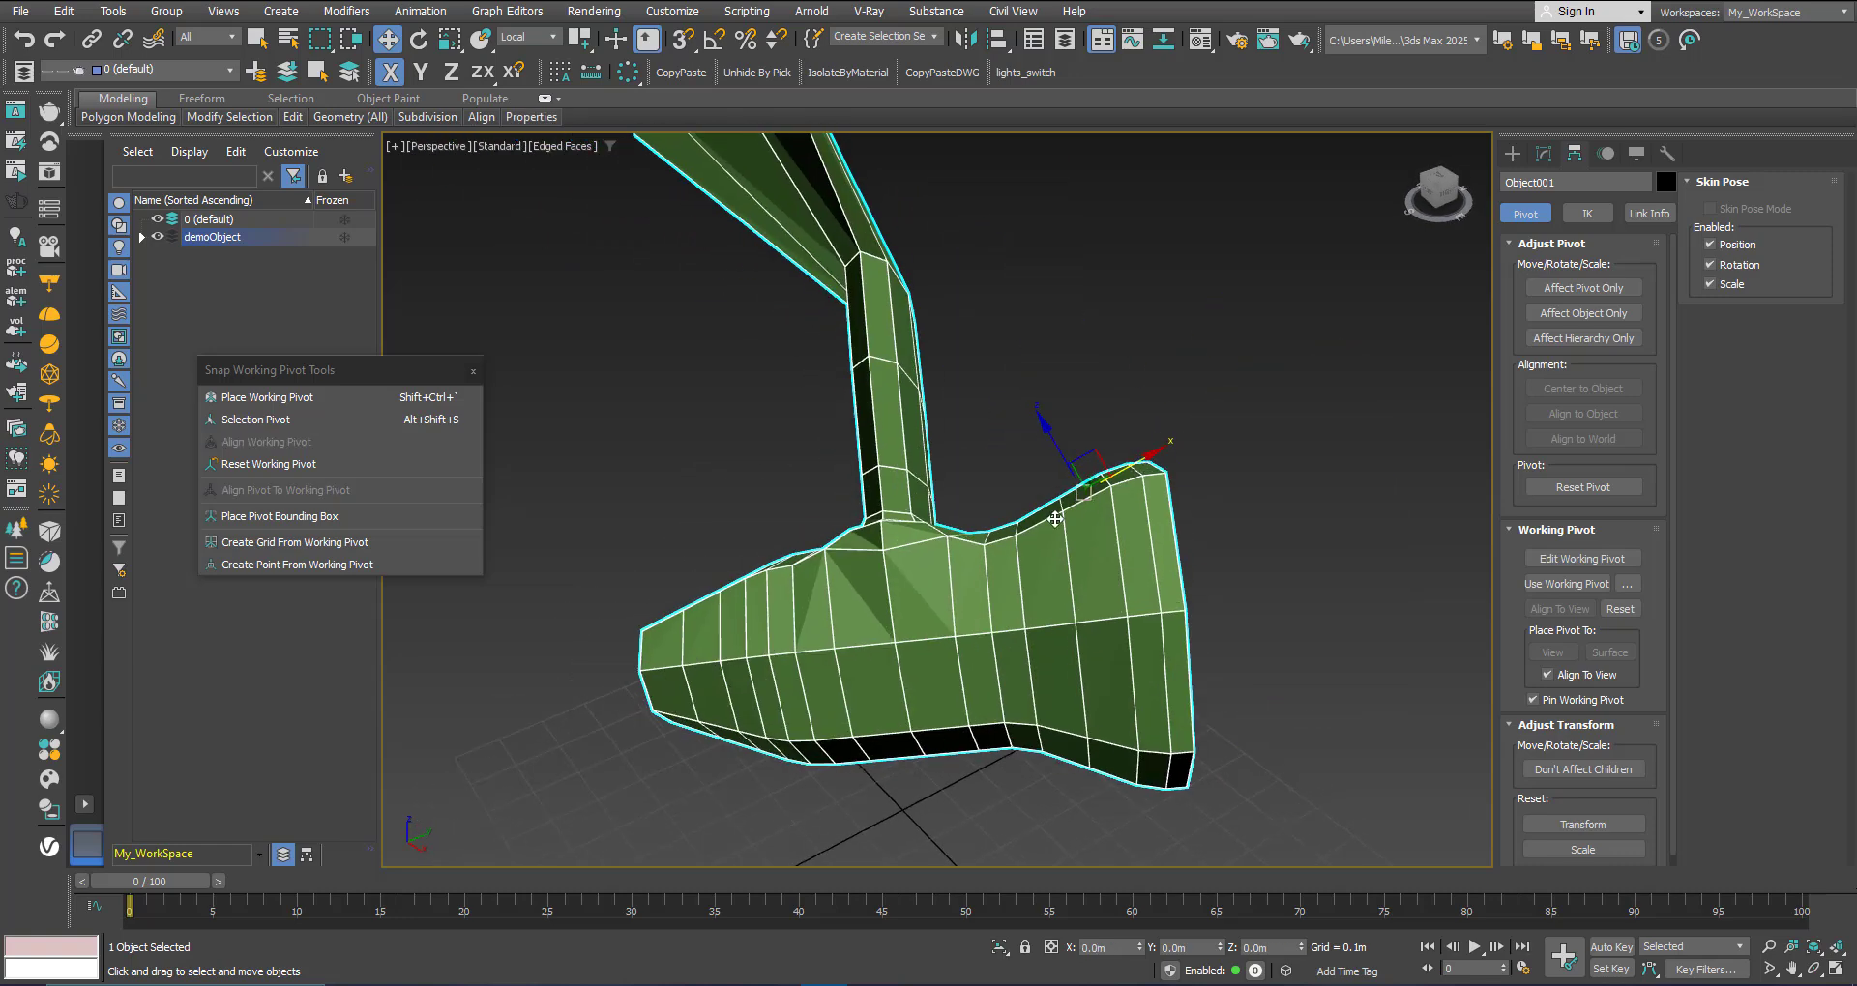
Step: Restore the object's own pivot to its default with Reset Pivot in Affect Pivot Only mode, and leave the mode
left_click(1583, 288)
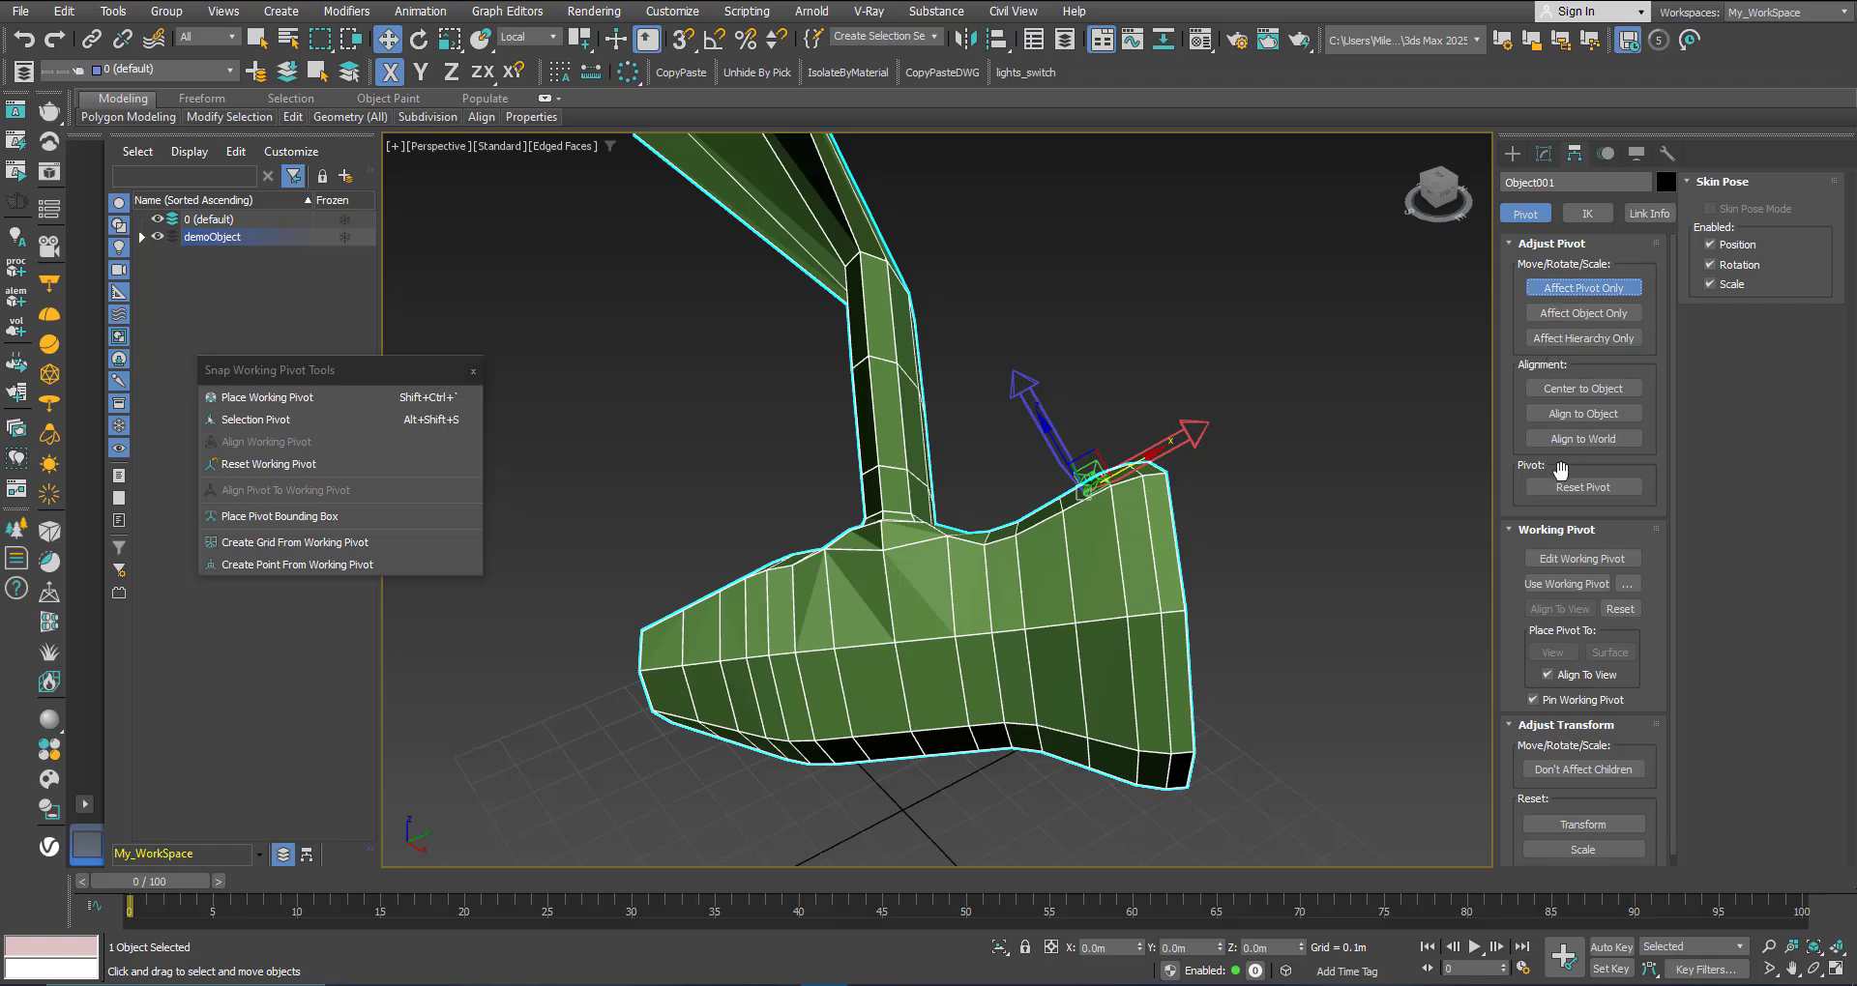
left_click(1569, 489)
left_click(1567, 288)
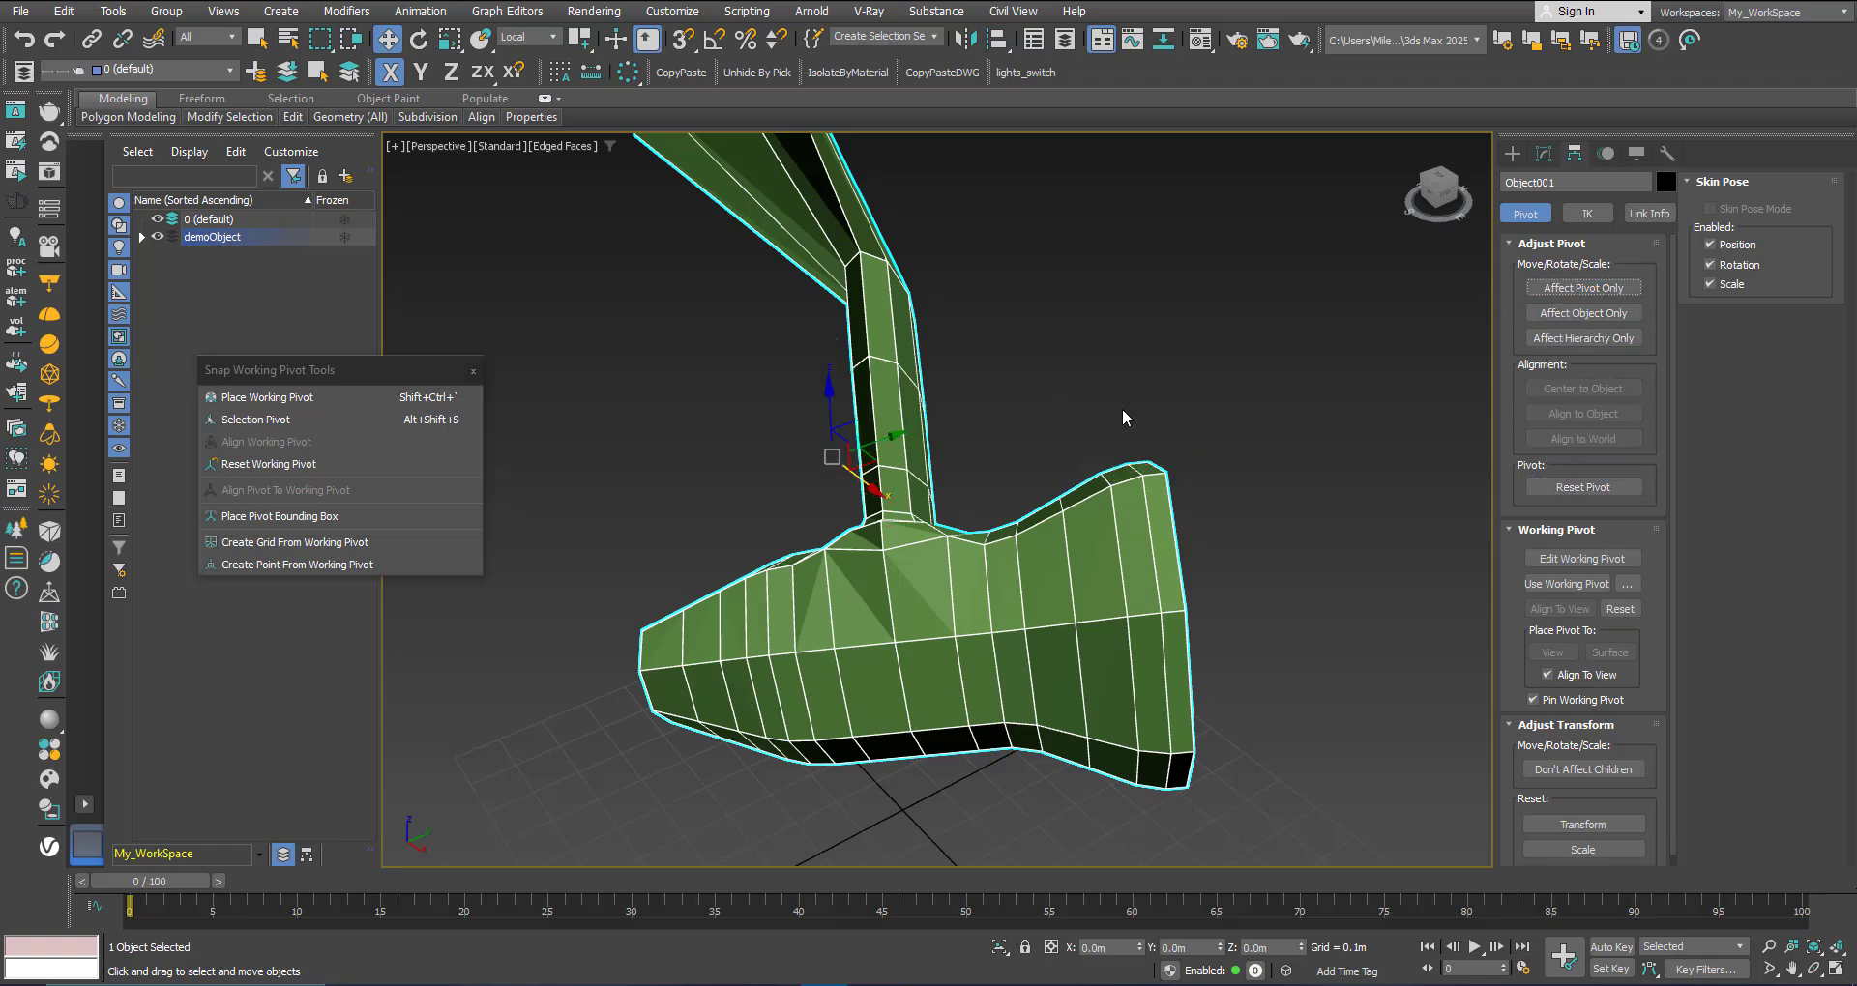
Step: Use Place Working Pivot with Place Pivot Bounding Box to snap the working pivot to the midpoint of the bounding box's vertical edge beside the overhanging head
middle_click_drag(851, 532, 832, 471)
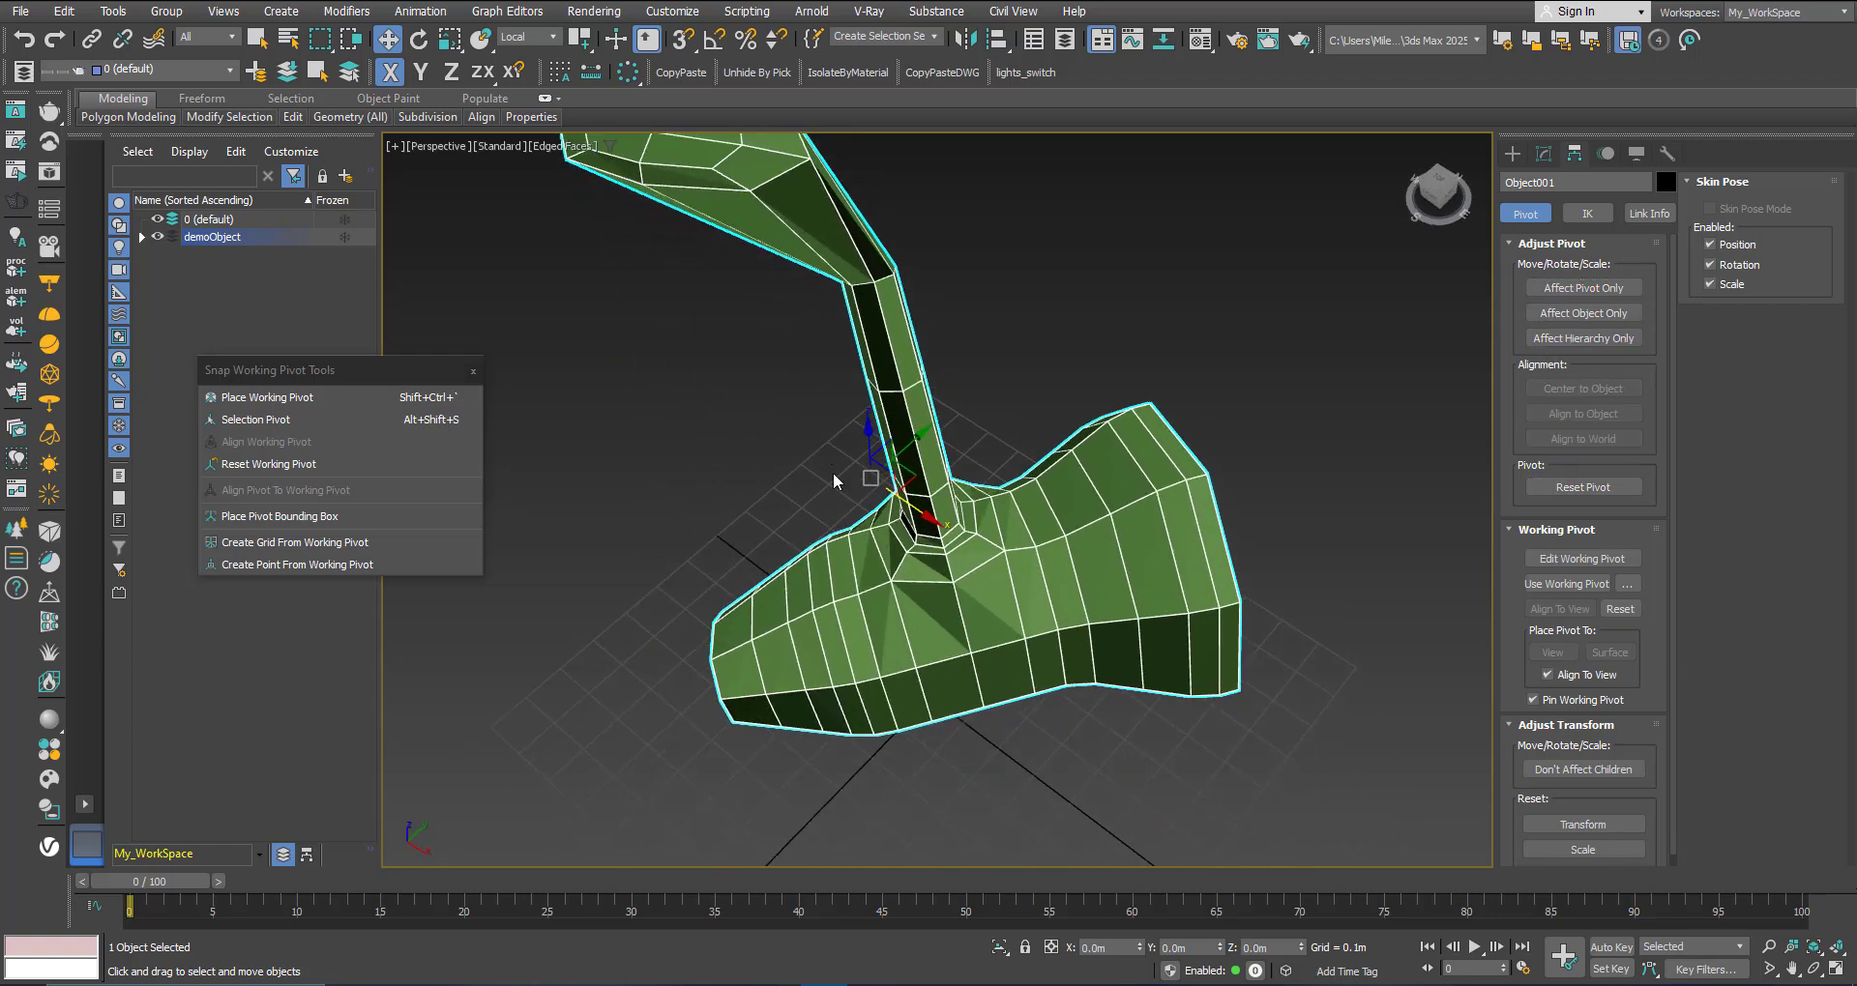
scroll(1000, 665, "down", 3)
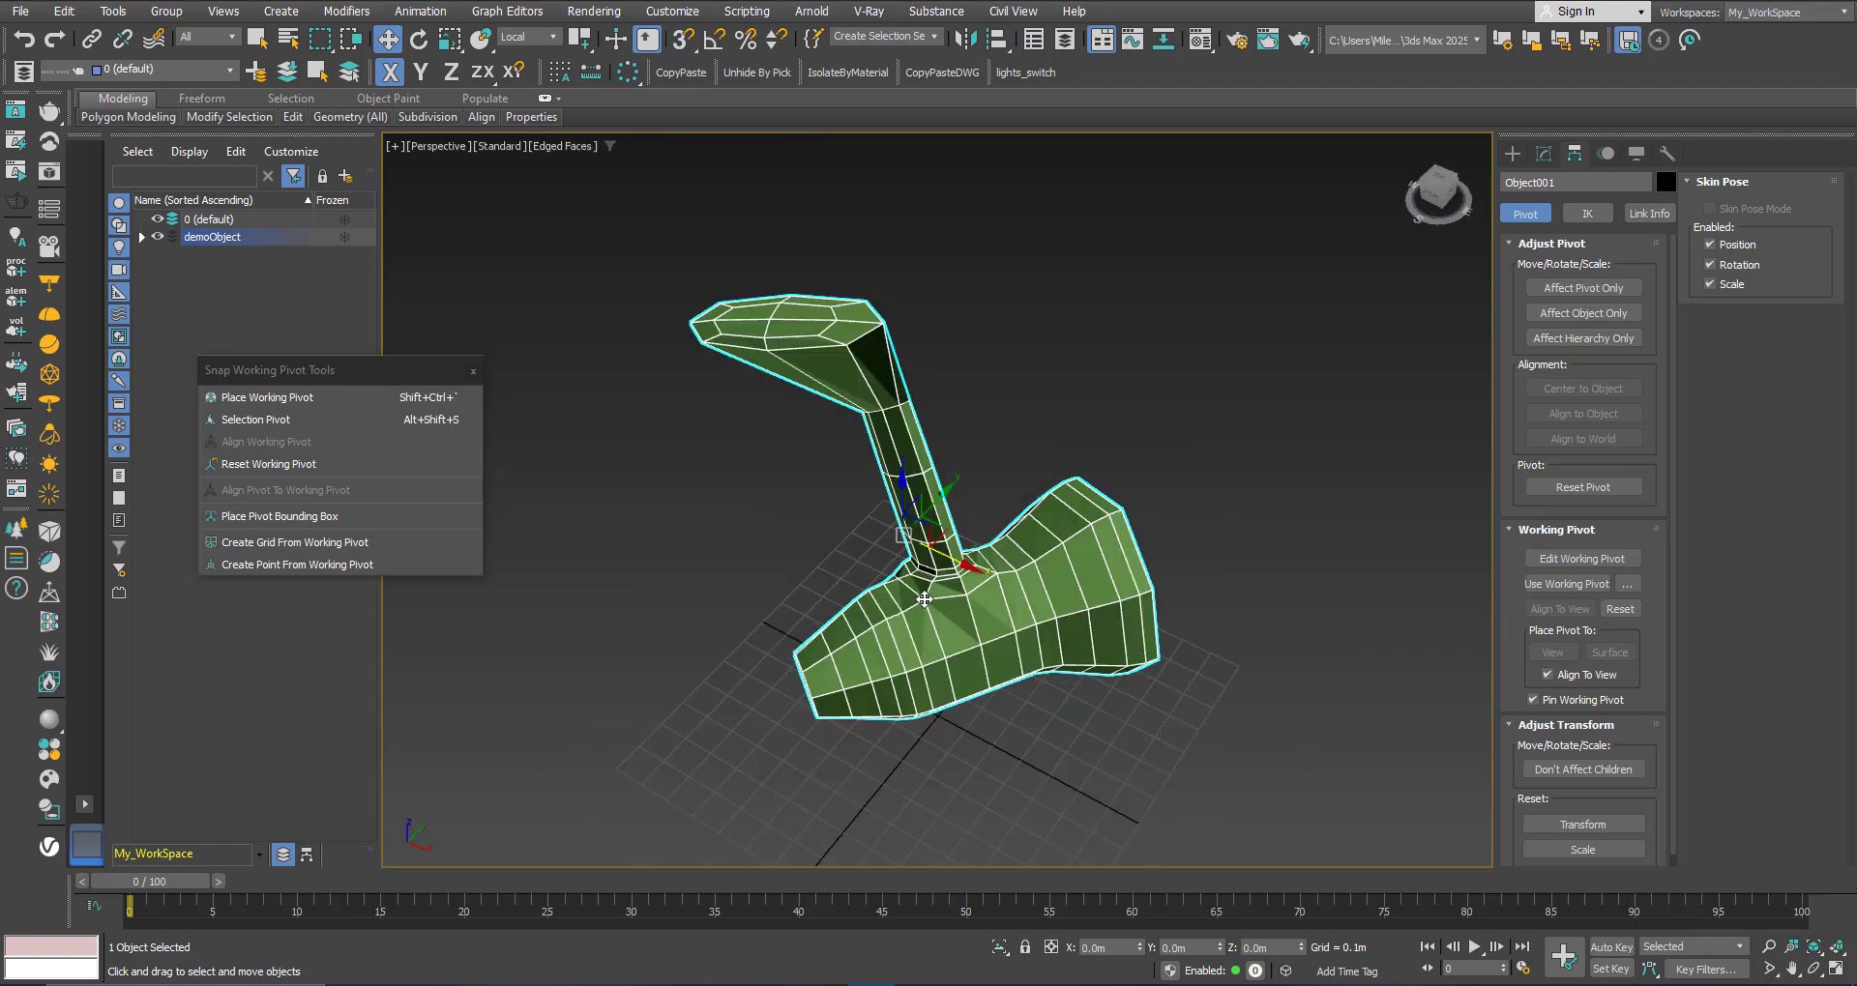
scroll(925, 602, "up", 2)
scroll(926, 611, "up", 2)
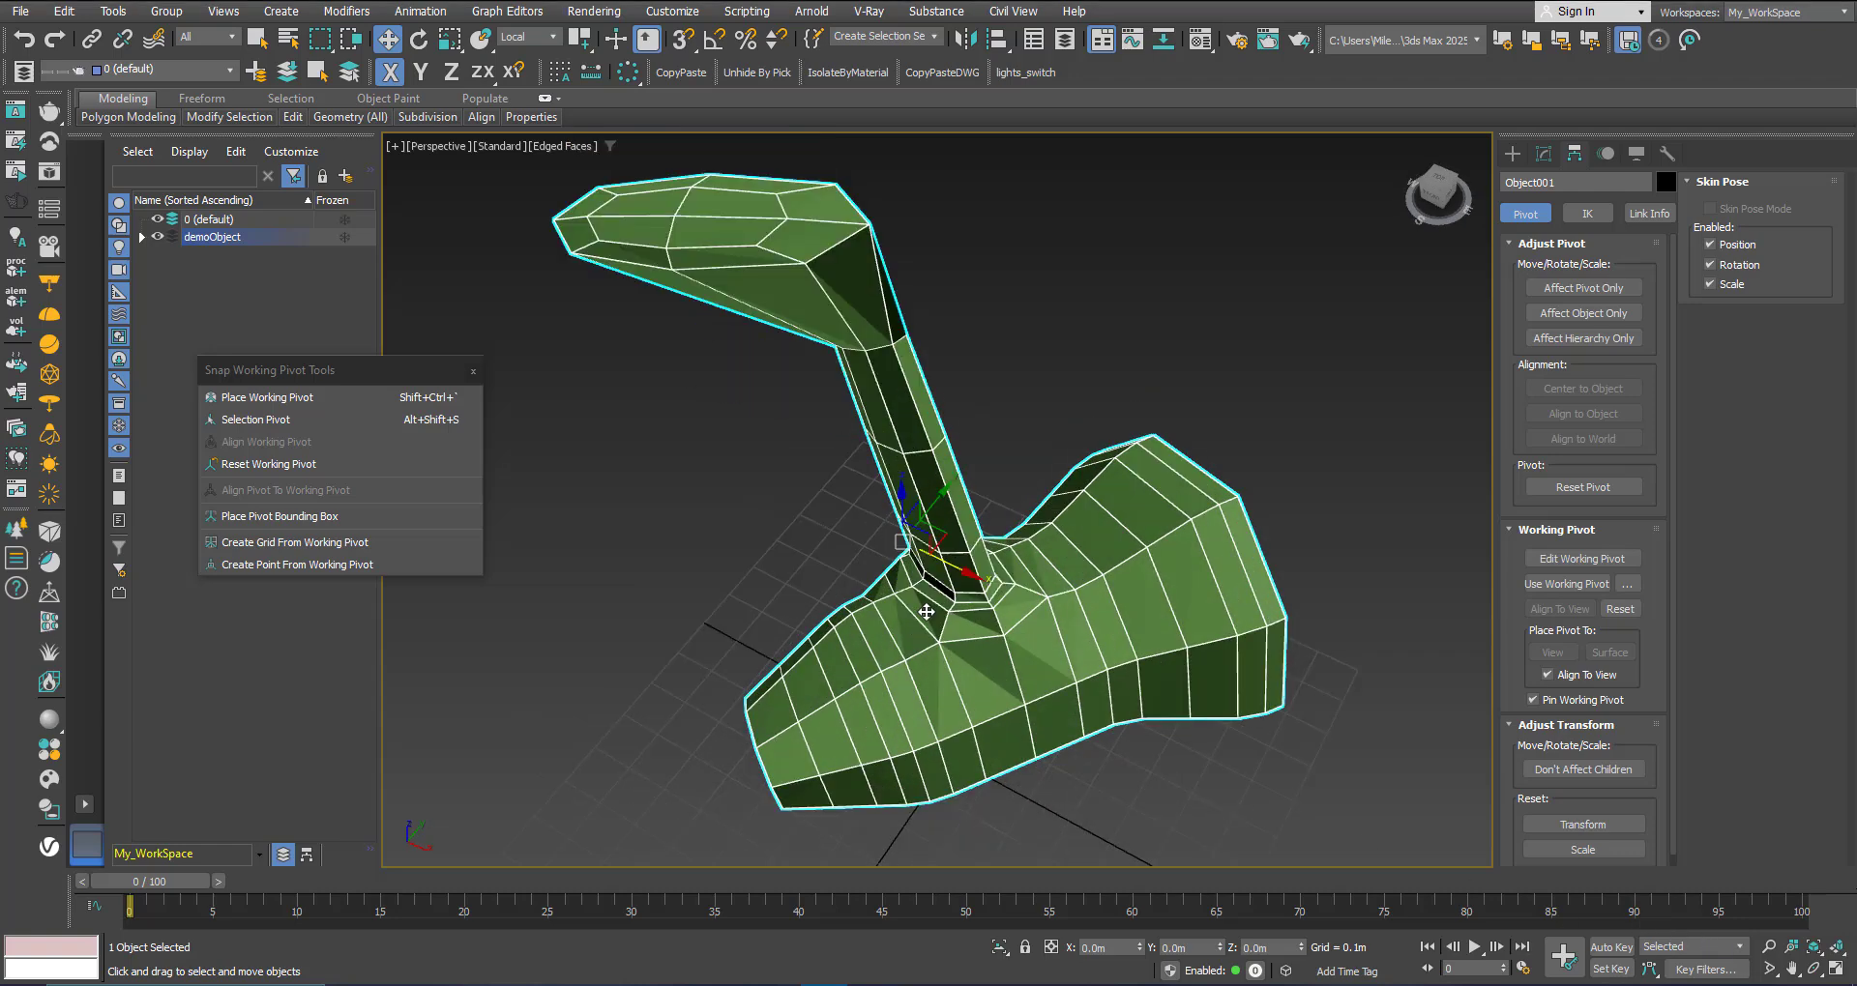
left_click(263, 399)
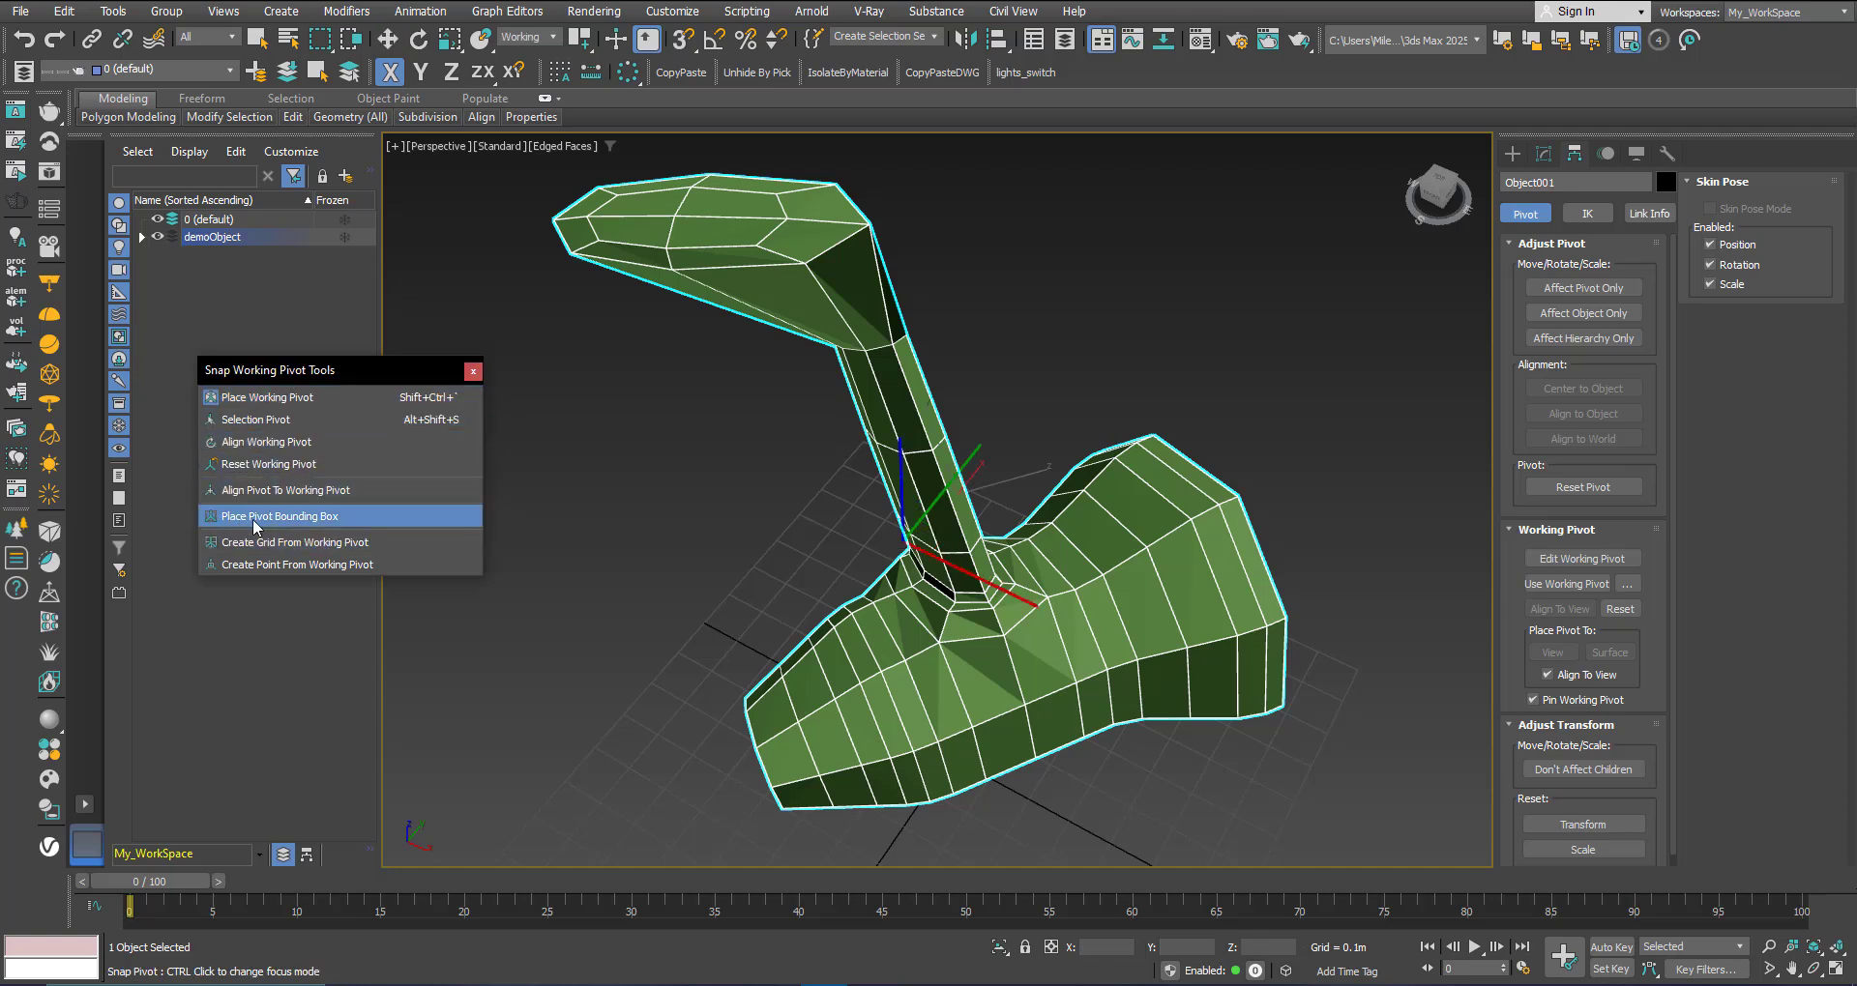
left_click(281, 519)
scroll(882, 635, "down", 2)
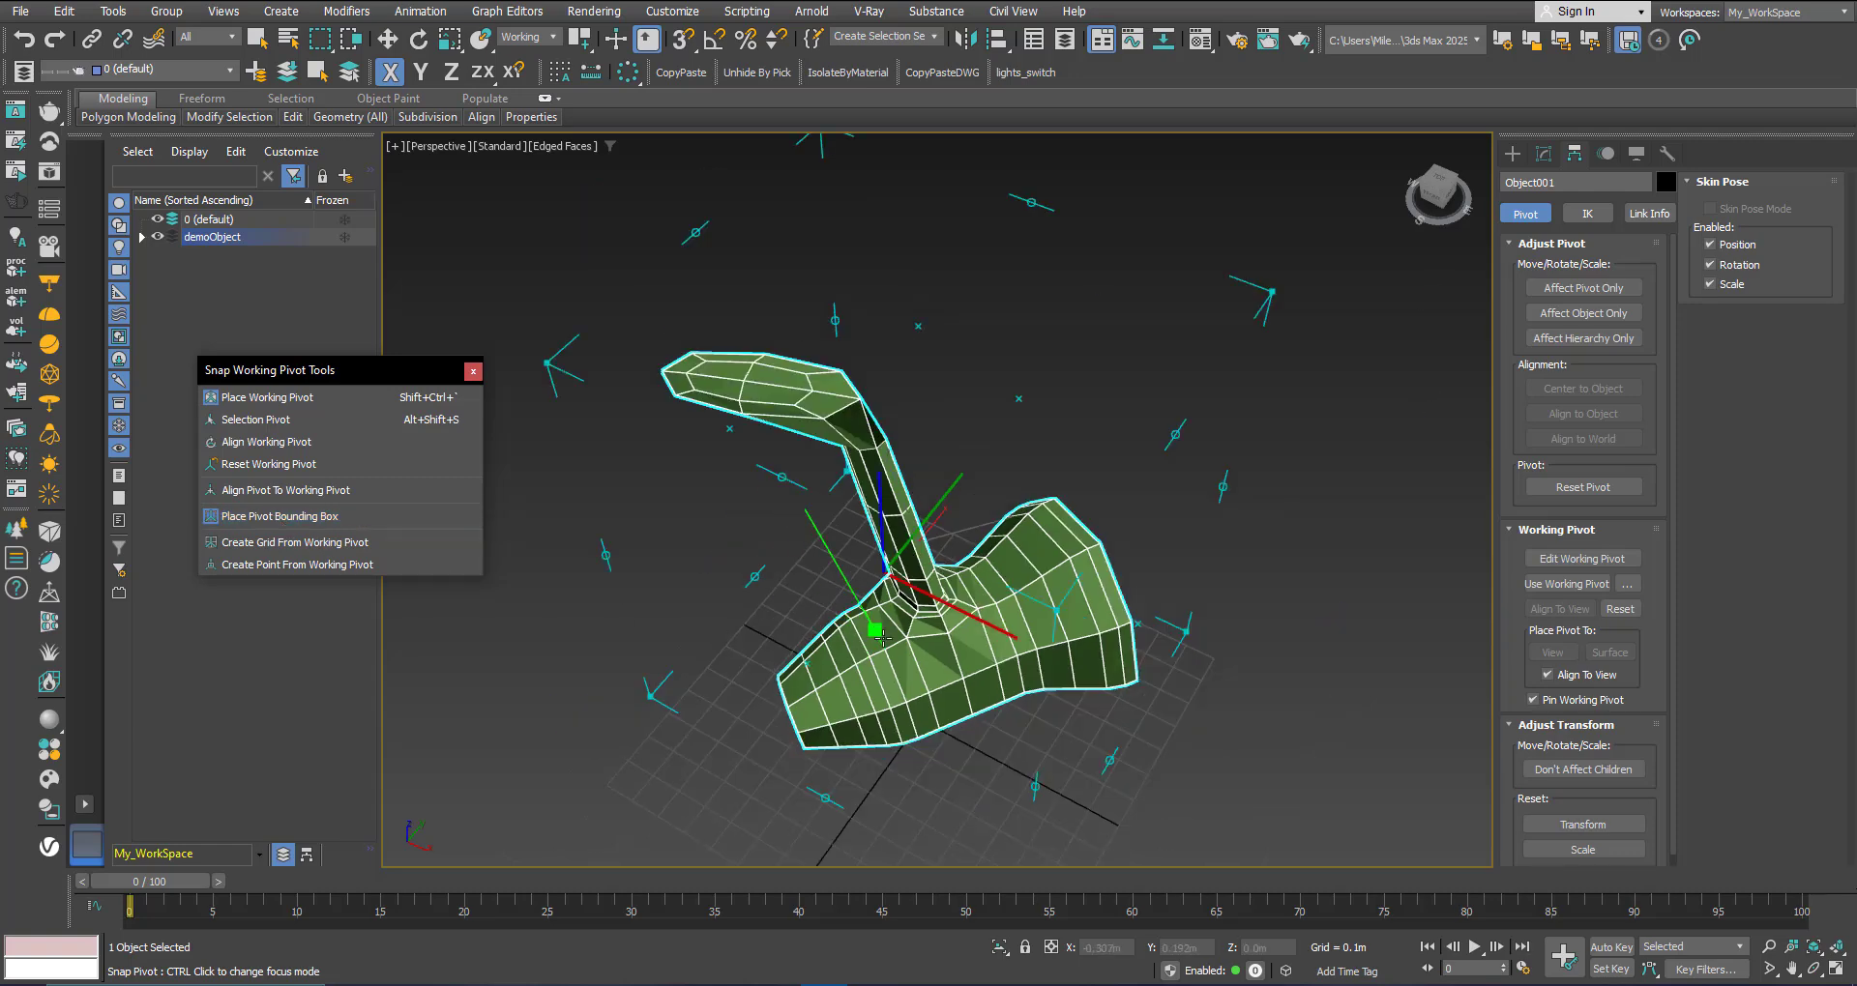
mouse_move(916, 636)
middle_mouse_down("alt")
mouse_move(883, 539)
mouse_move(909, 586)
mouse_move(934, 563)
mouse_move(930, 610)
middle_mouse_up("alt")
scroll(886, 541, "down", 3)
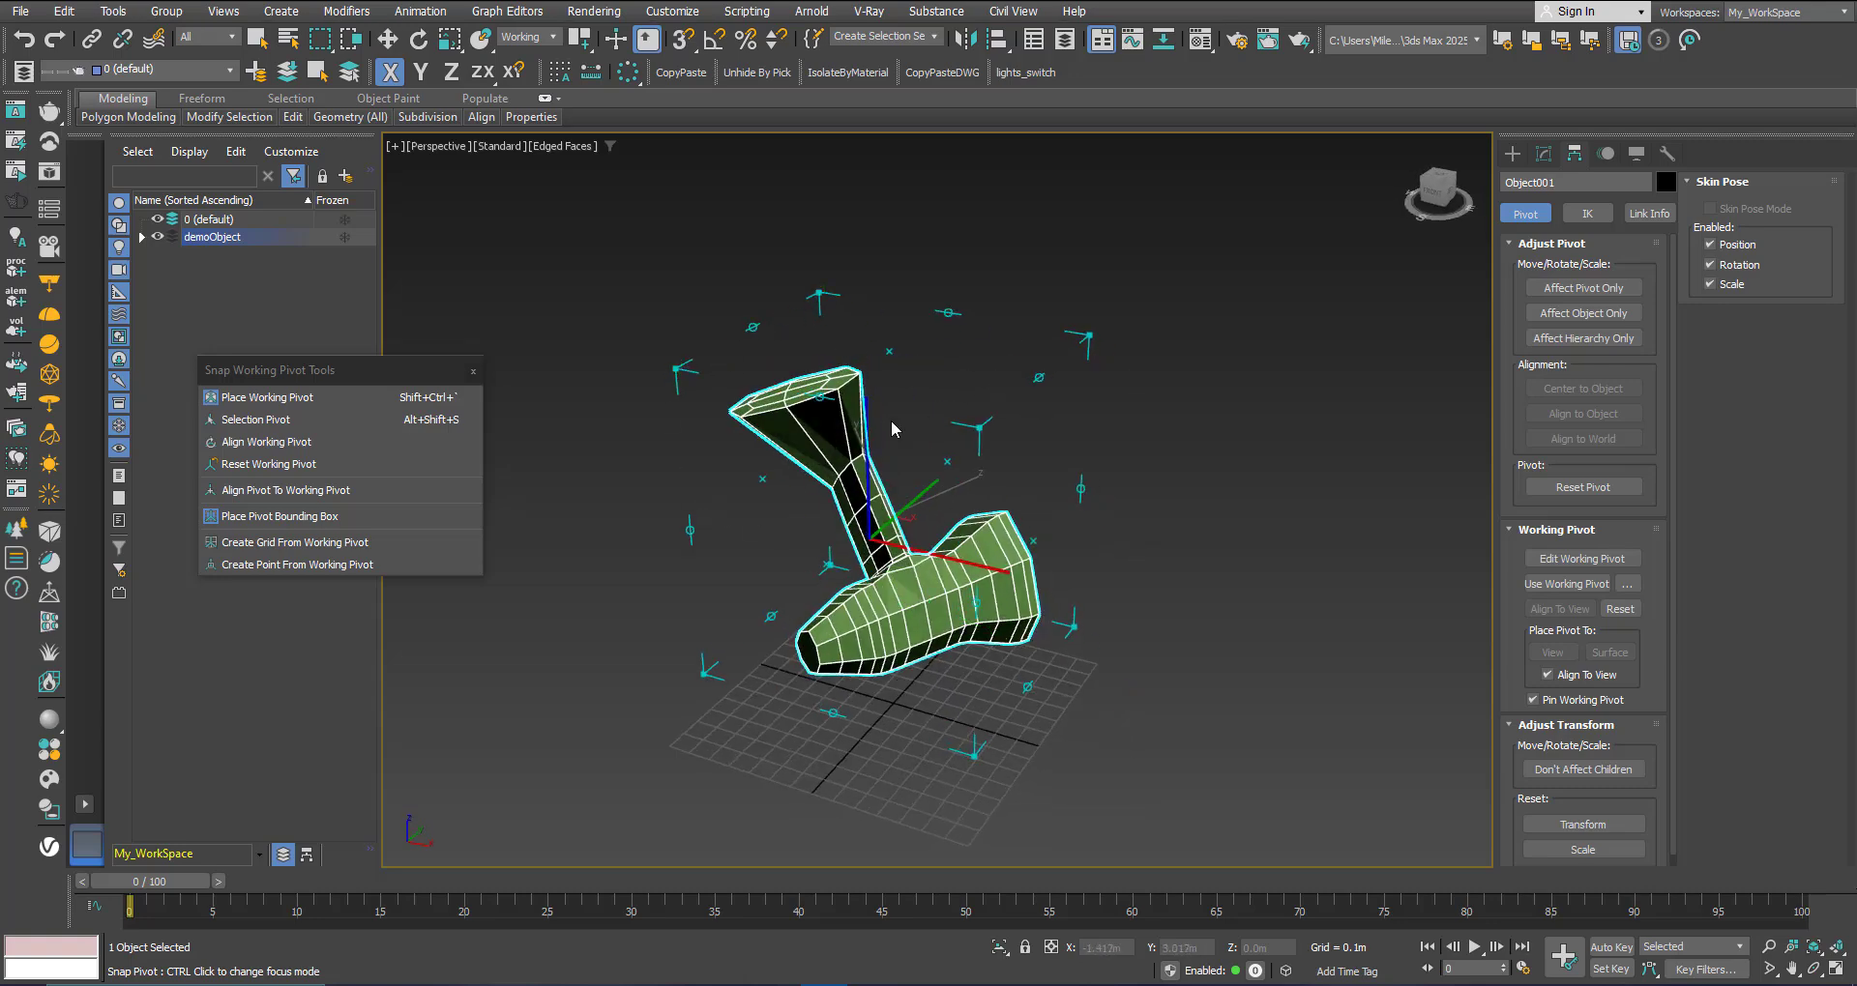
middle_click_drag(891, 429, 822, 389, "alt")
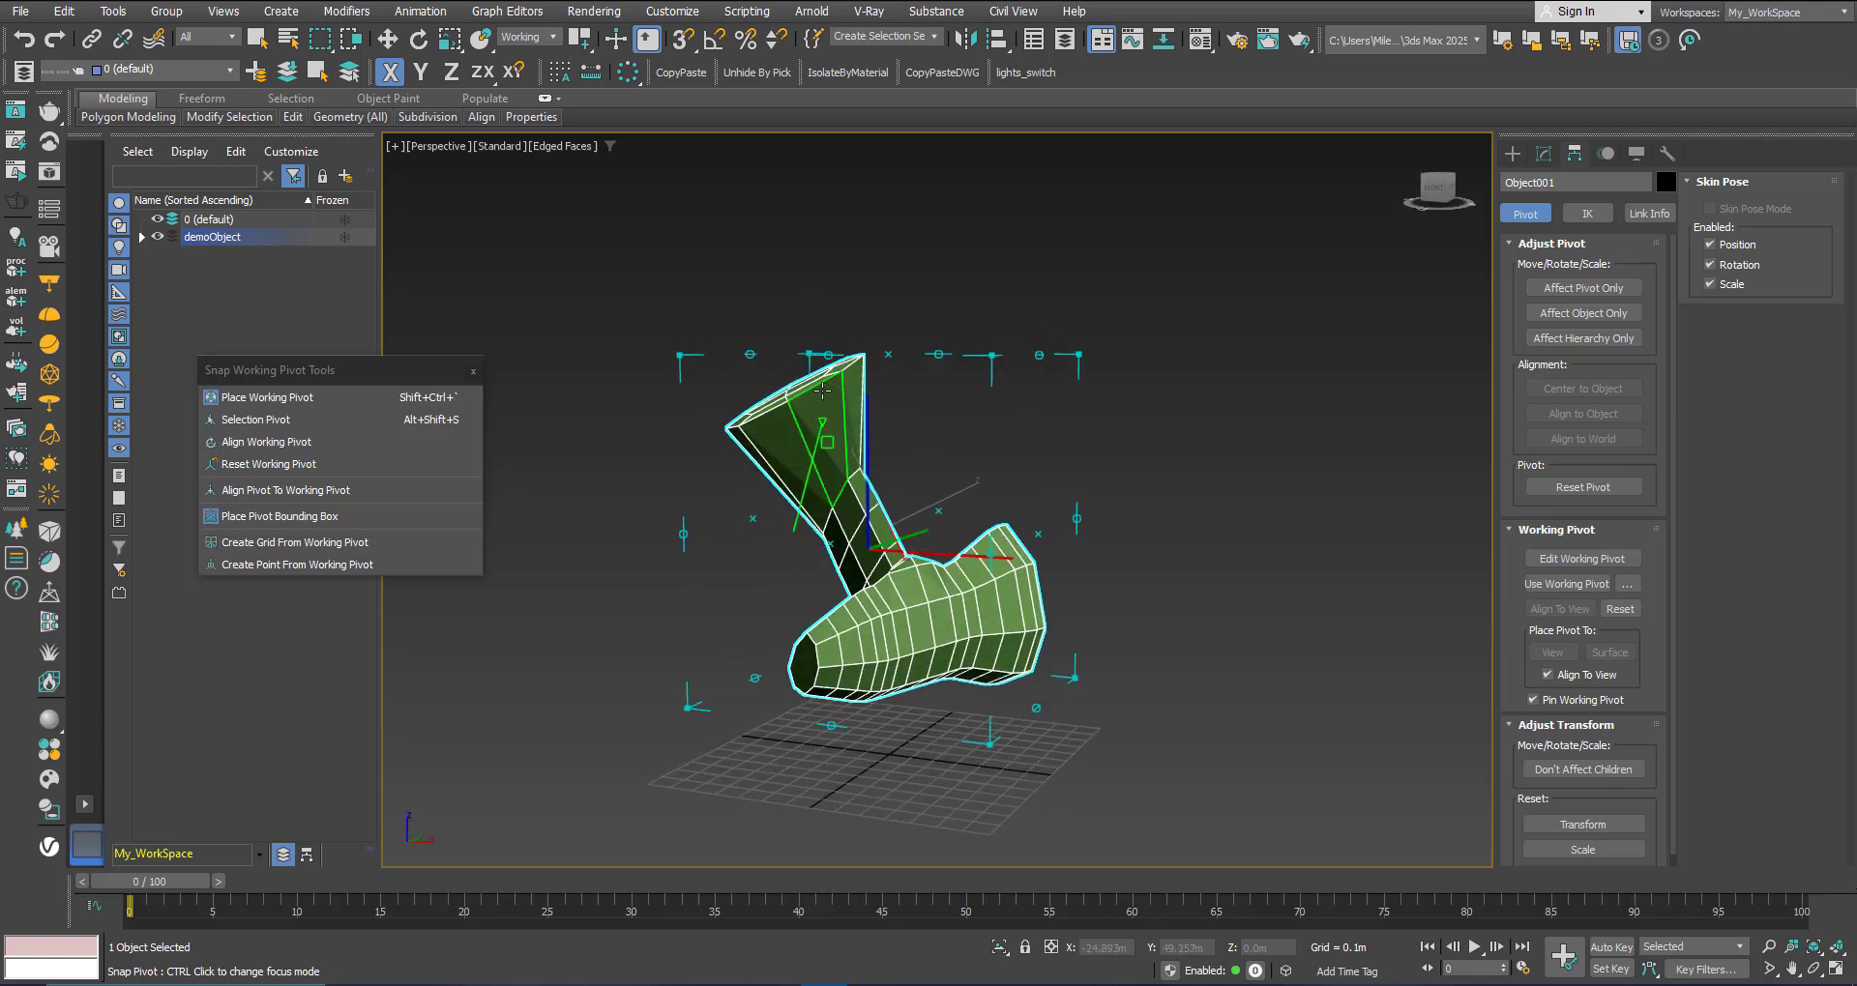
left_click(684, 533)
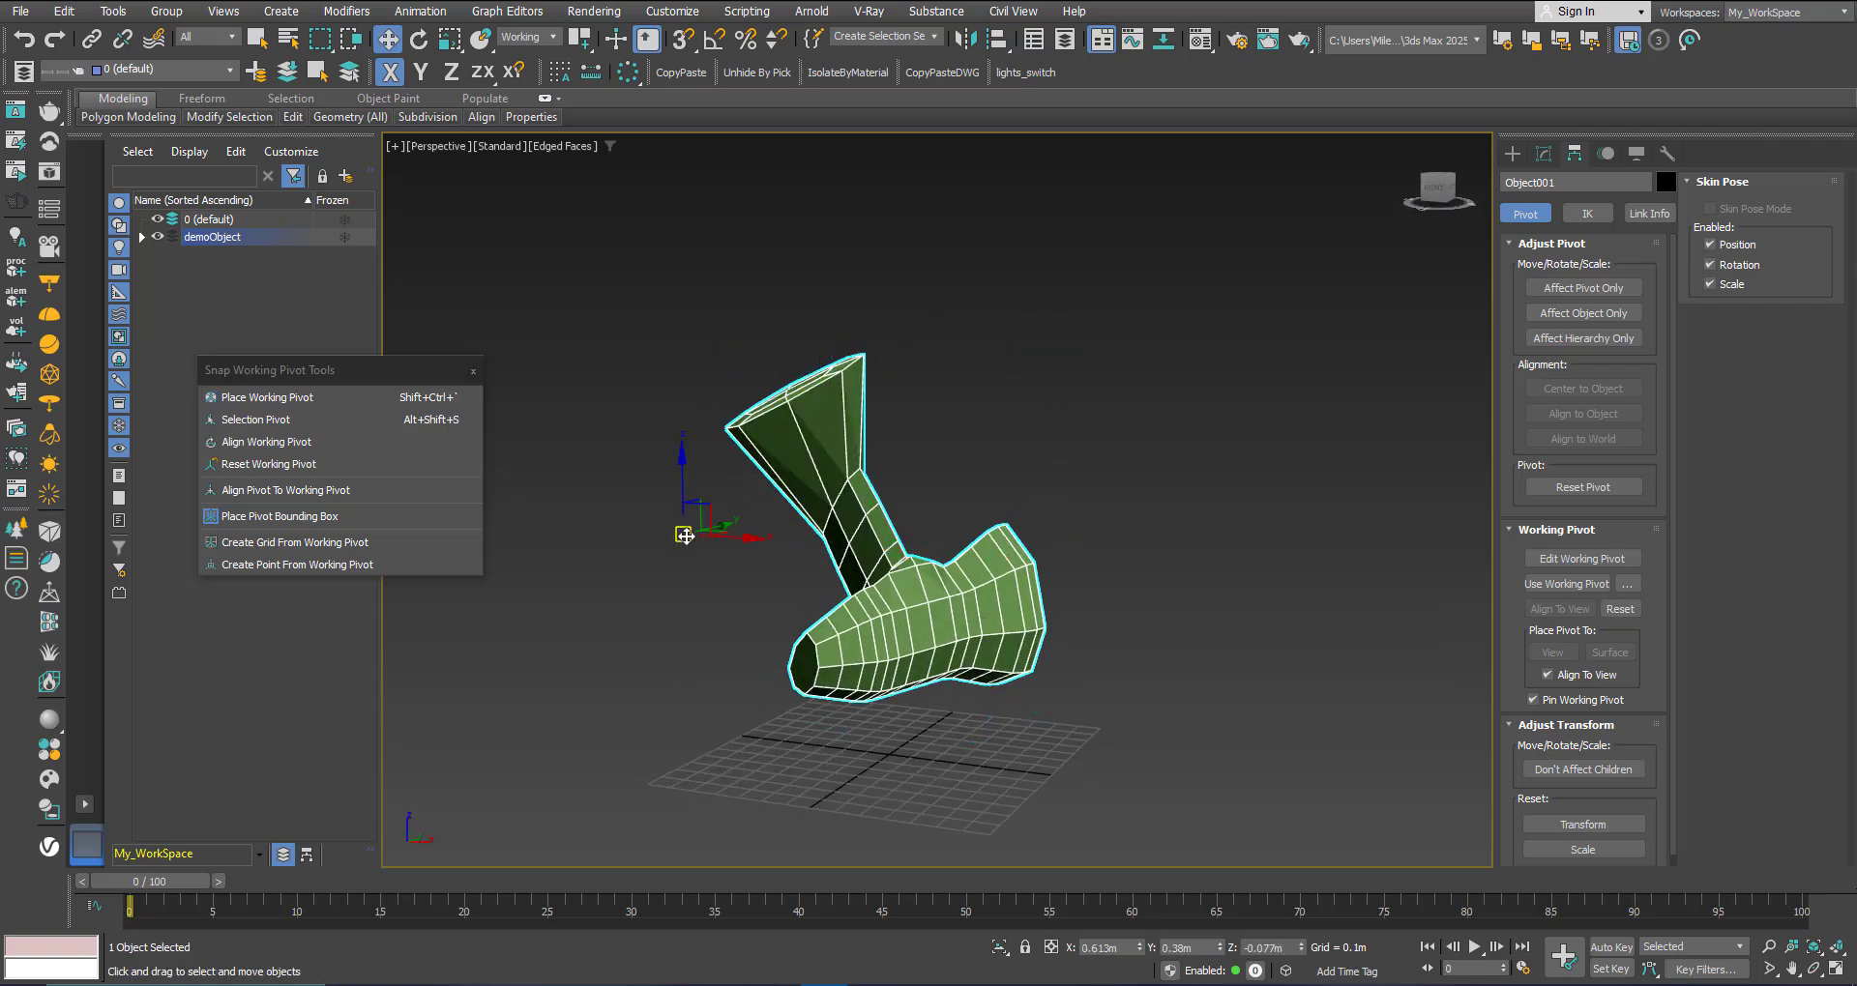
Step: Use Place Working Pivot to snap the working pivot to the midpoint of the bounding box's top edge, opposite the overhanging head
mouse_move(683, 533)
middle_mouse_down("alt")
mouse_move(808, 541)
mouse_move(725, 541)
mouse_move(733, 426)
middle_mouse_up("alt")
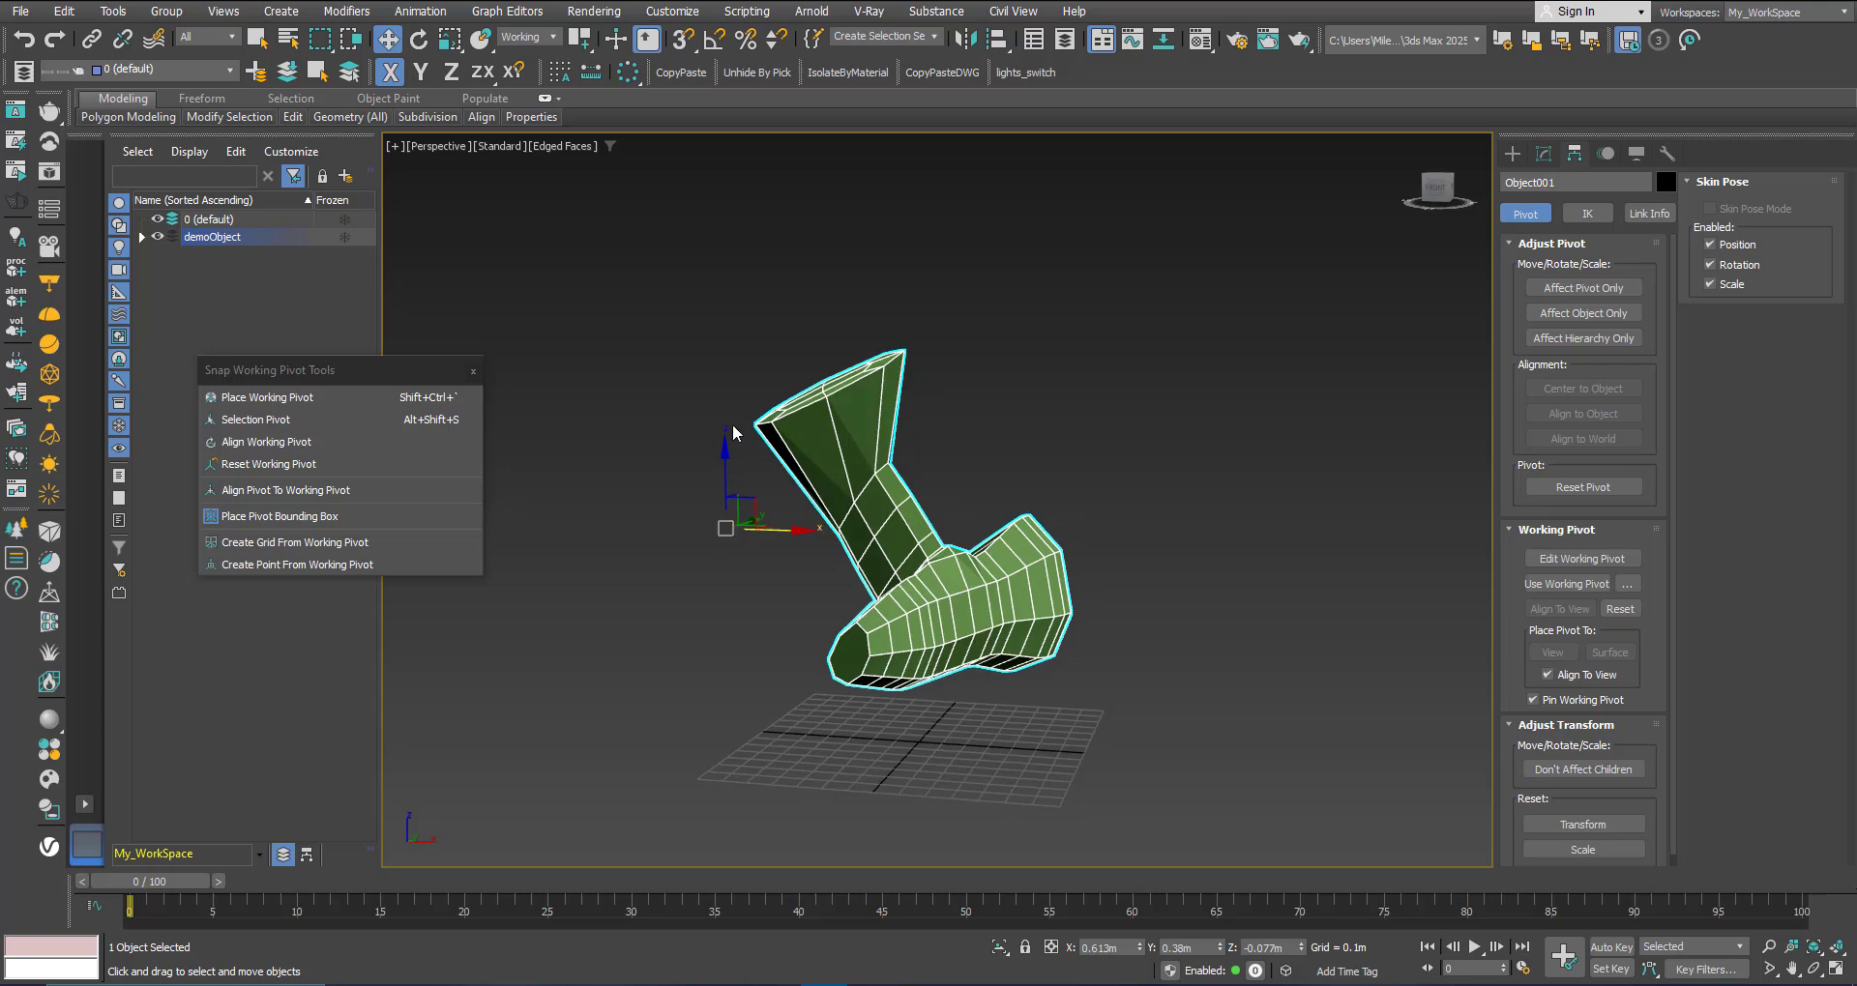
middle_click_drag(732, 515, 717, 552, "alt")
left_click(295, 399)
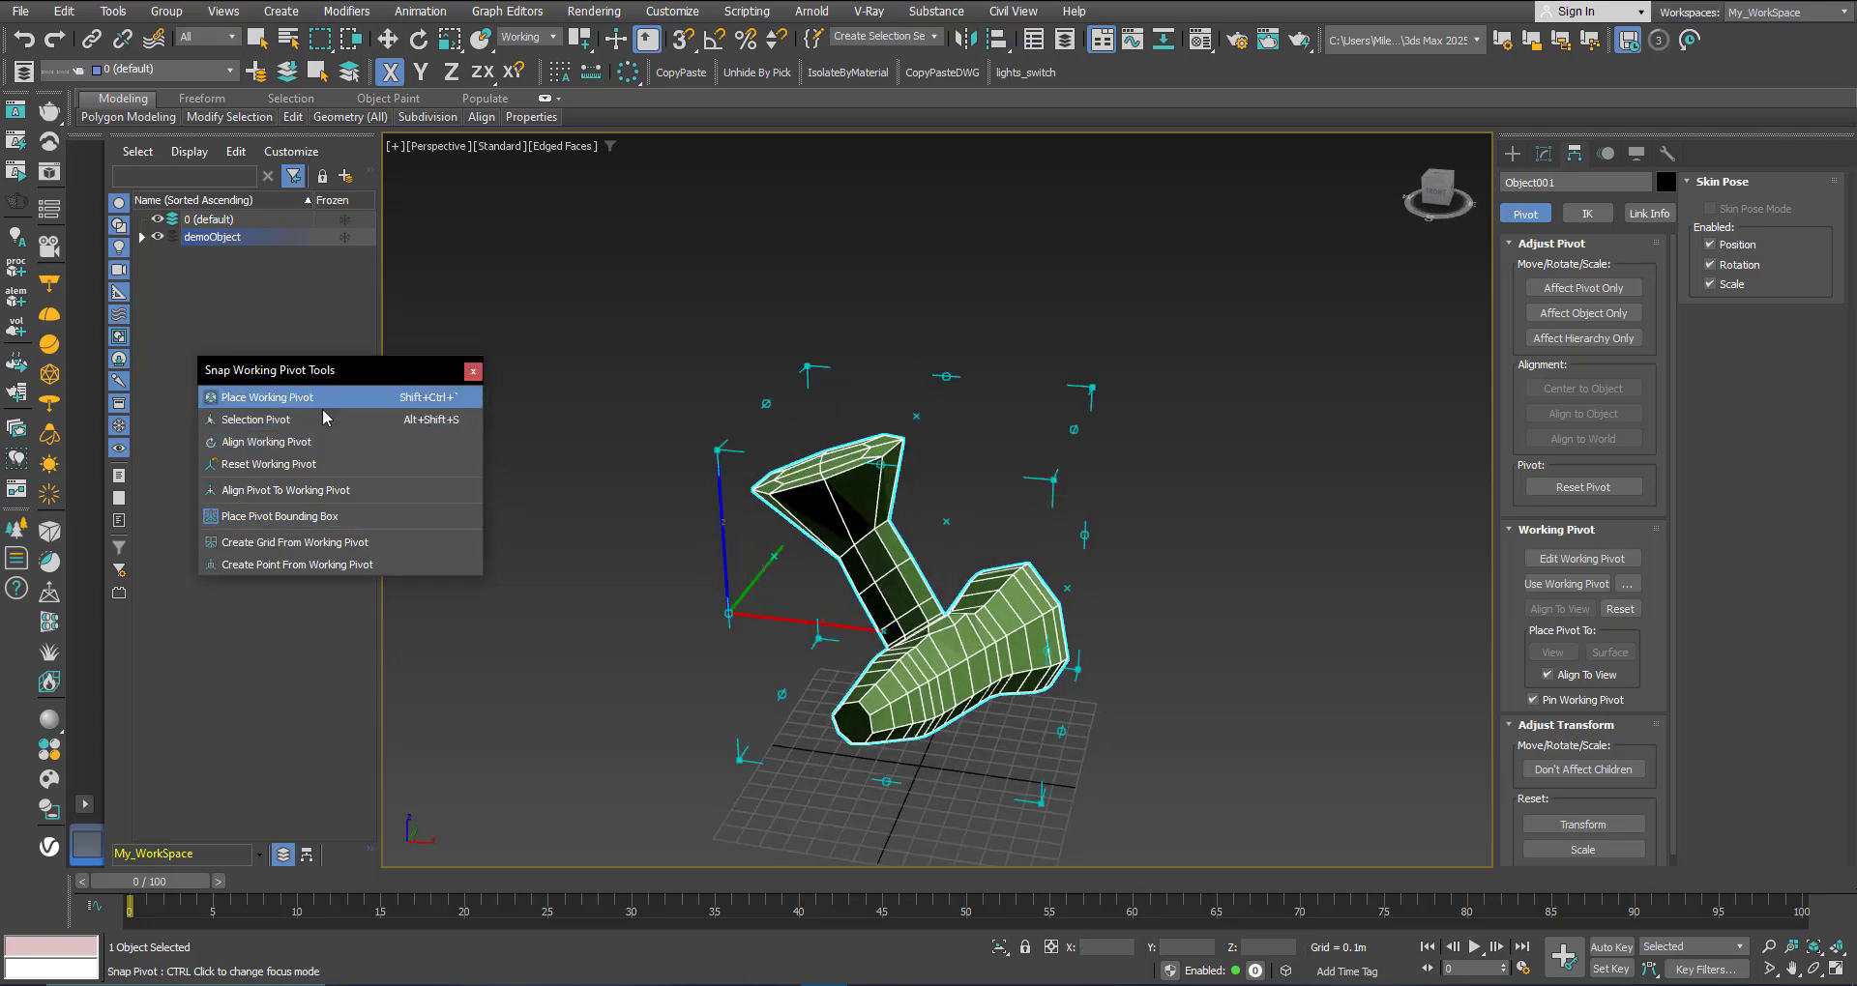
middle_click_drag(829, 432, 851, 505, "alt")
left_click(924, 471)
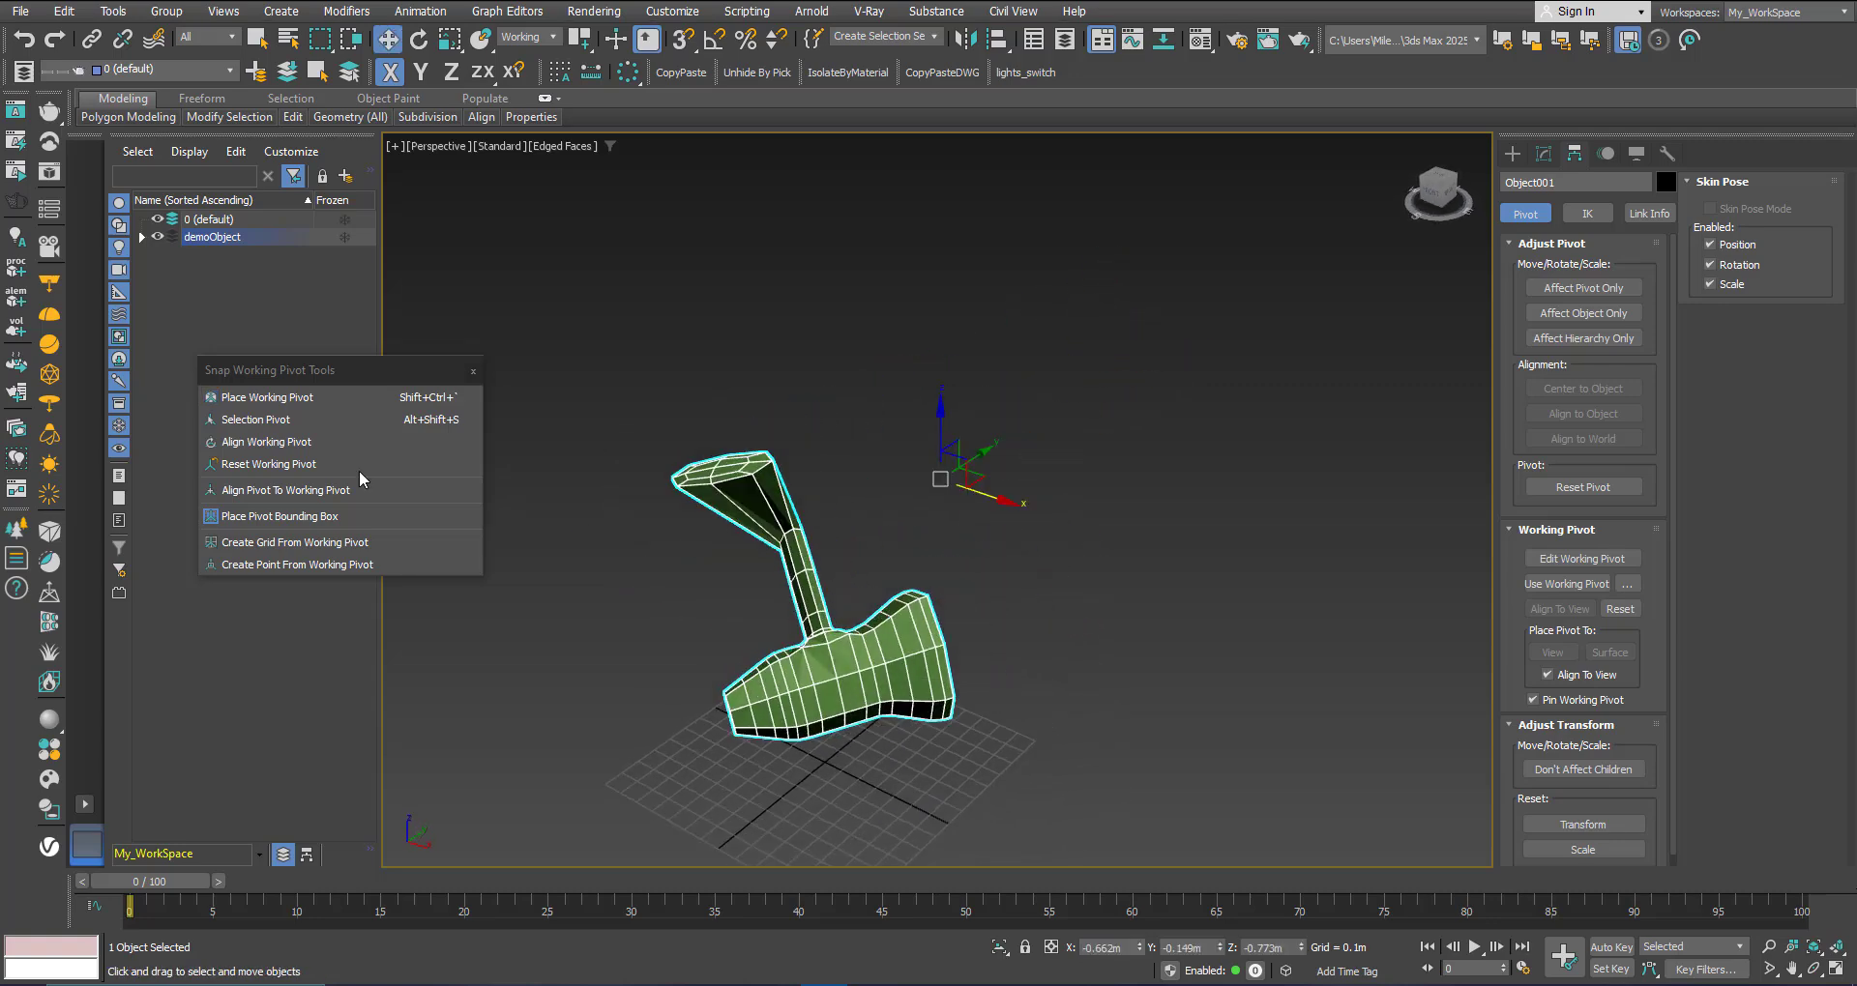
Step: Place the working pivot on the midpoint of the bounding box's bottom edge, on the same side opposite the head
left_click(267, 397)
middle_click_drag(885, 668, 820, 684, "alt")
left_click(851, 667)
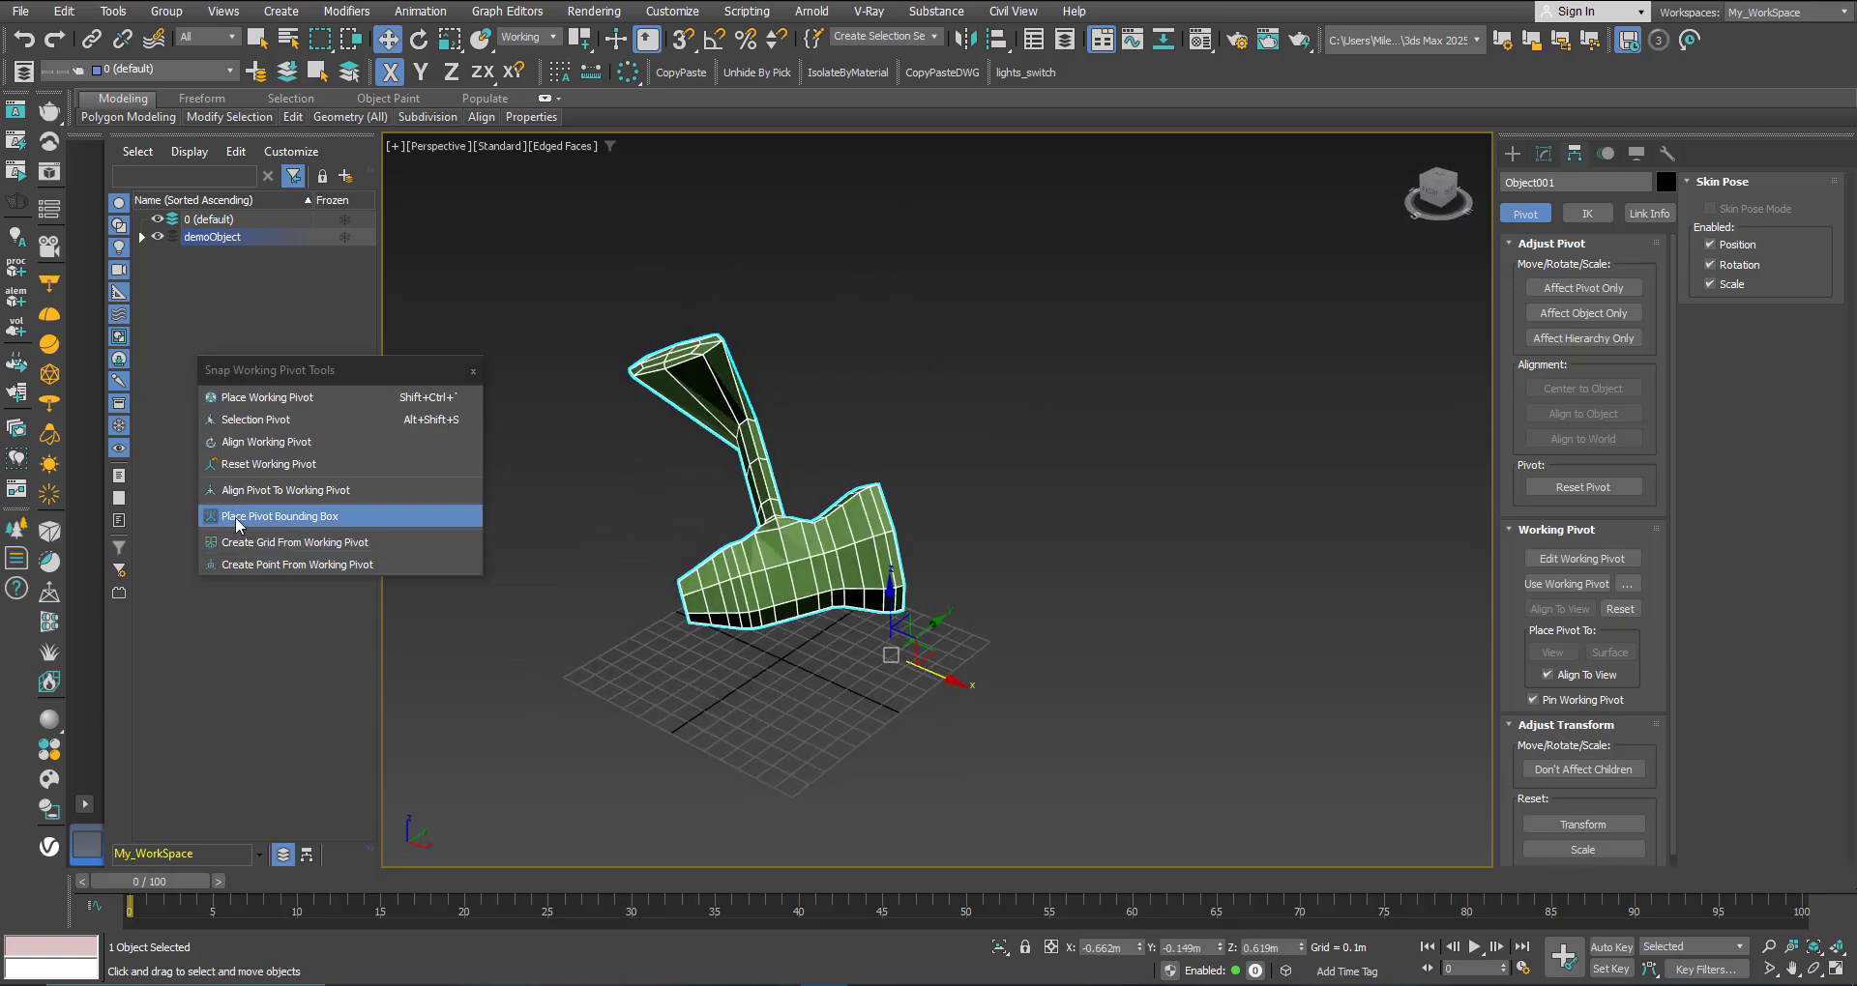
Step: Turn off Place Pivot Bounding Box so Place Working Pivot snaps to the mesh components instead
left_click(258, 398)
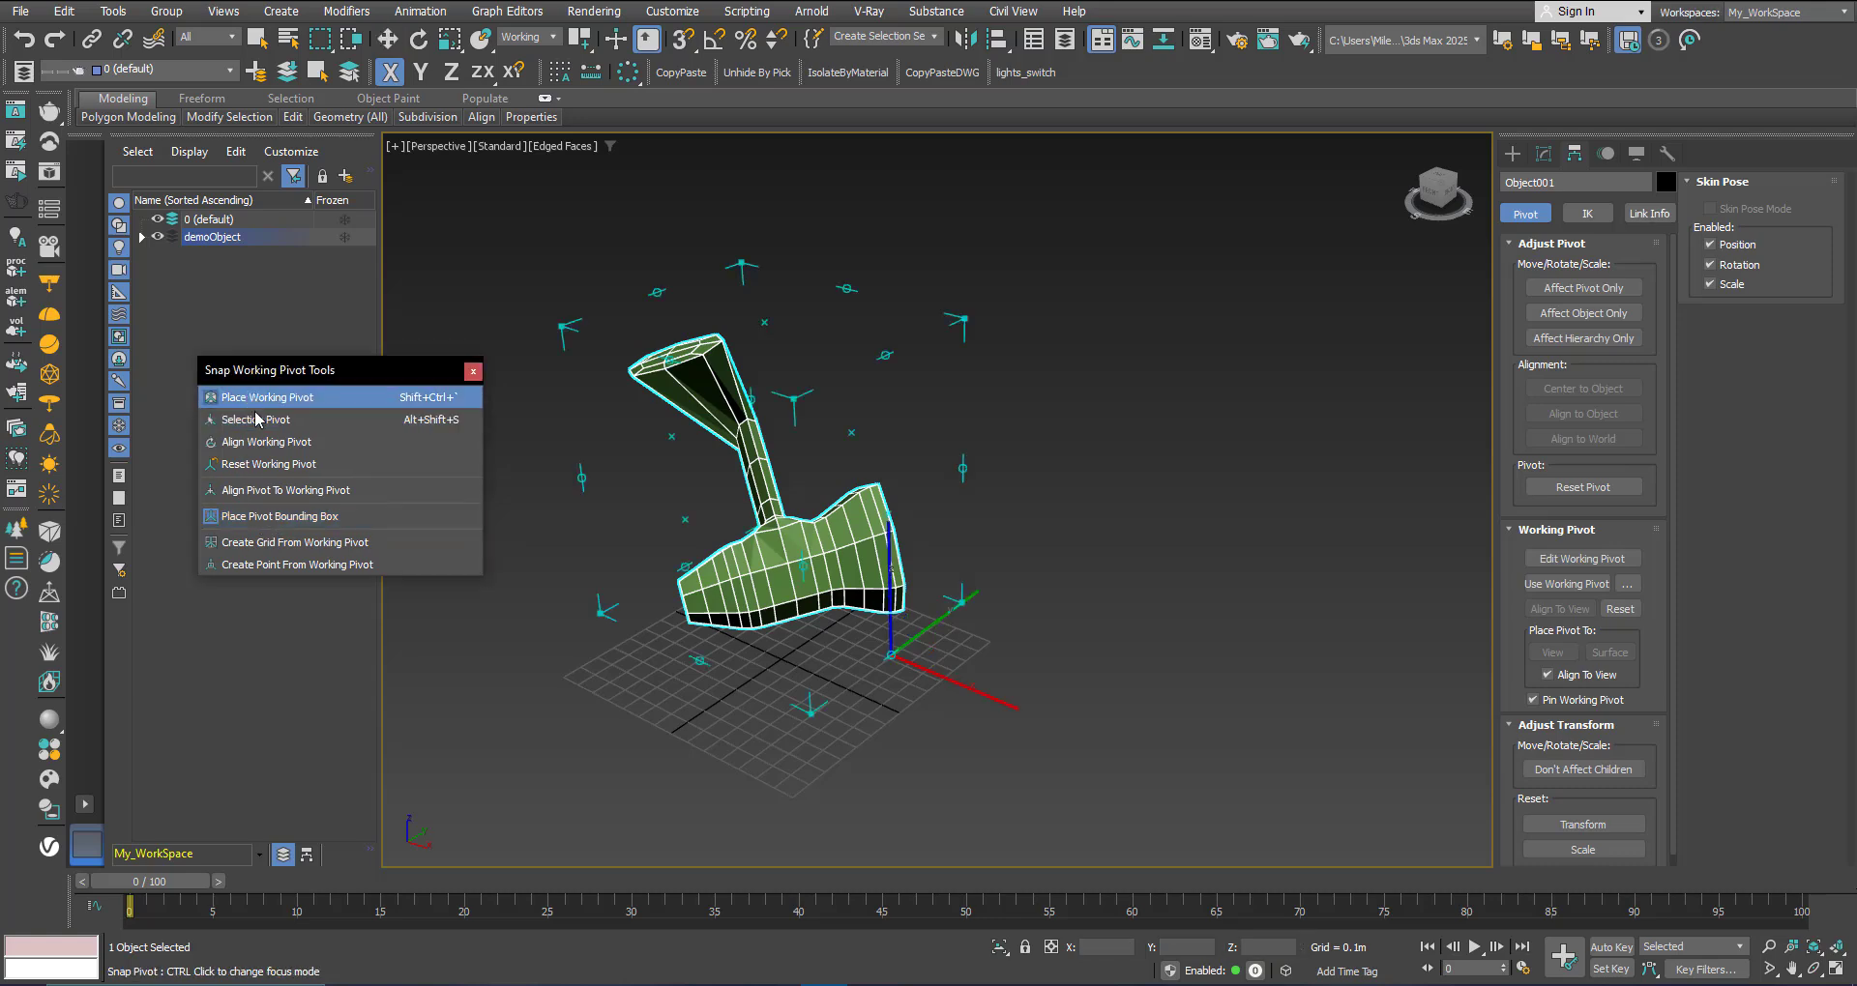
left_click(241, 525)
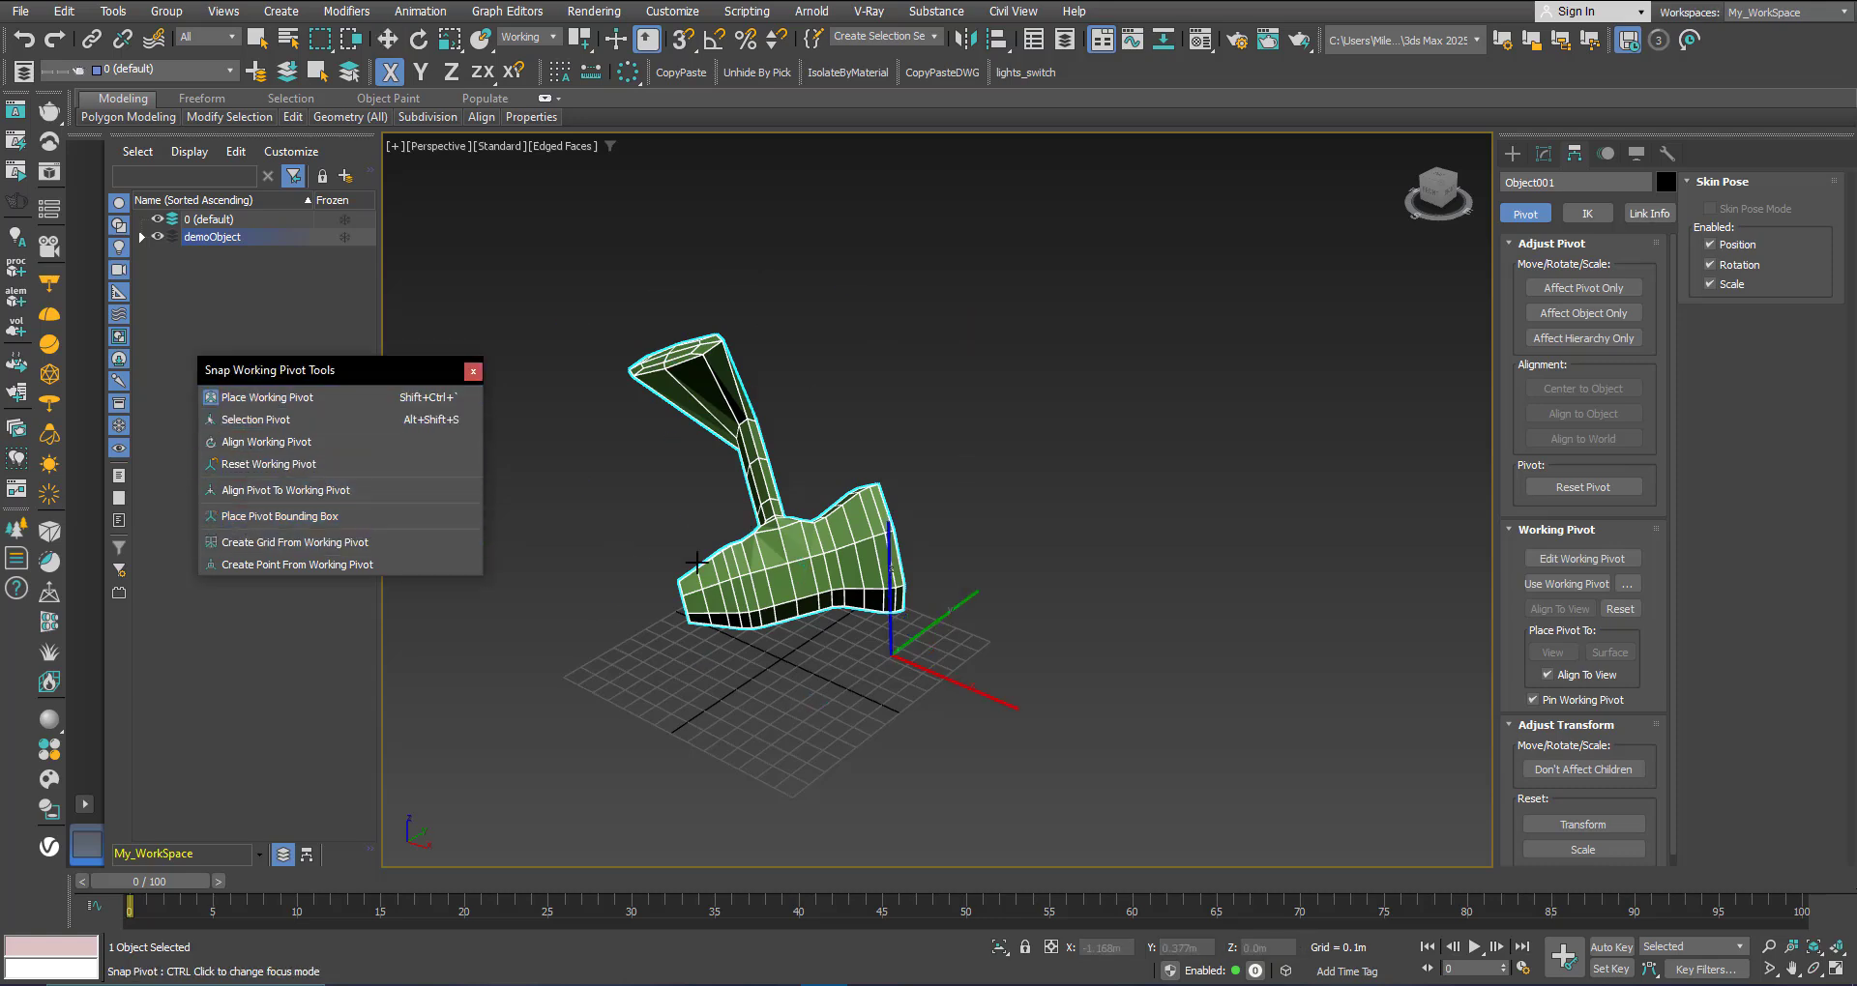
mouse_move(805, 585)
middle_mouse_down()
mouse_move(880, 593)
mouse_move(967, 704)
middle_mouse_up()
scroll(801, 482, "up", 4)
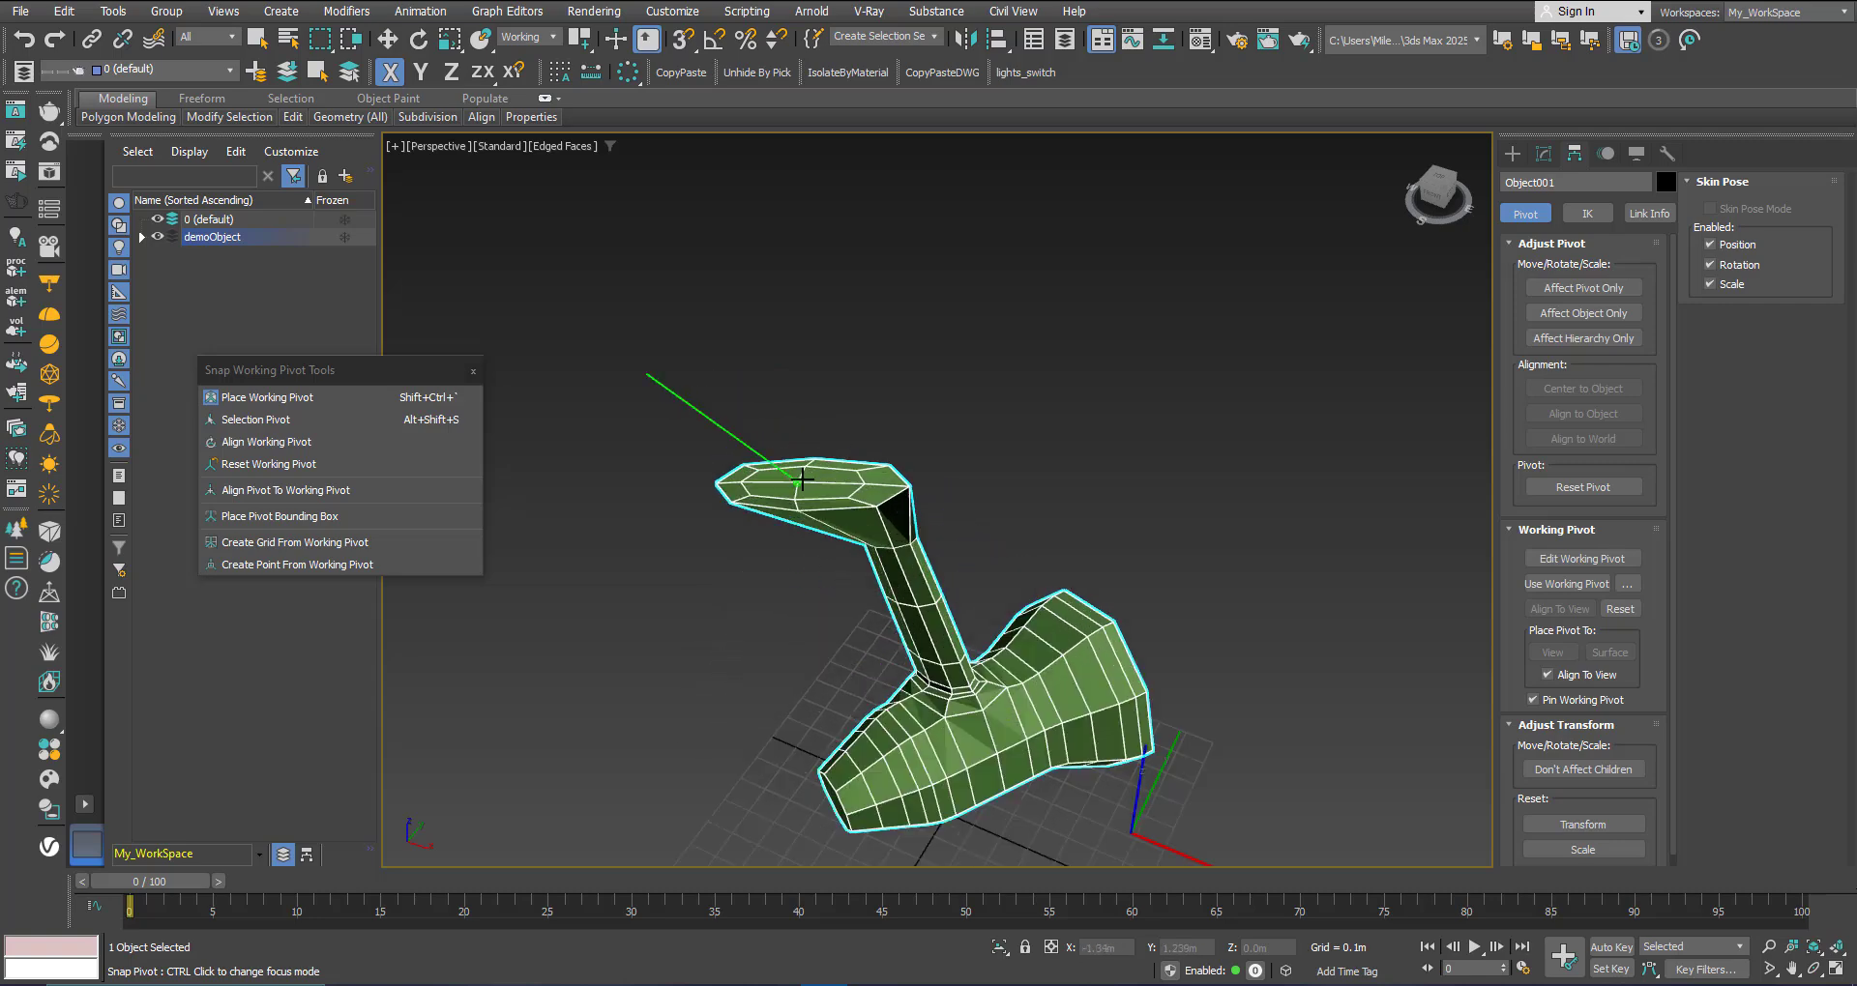
Step: Place the working pivot at the centre of the middle polygon on the head's sloped top face, aligned to that face
left_click(299, 396)
scroll(789, 447, "up", 3)
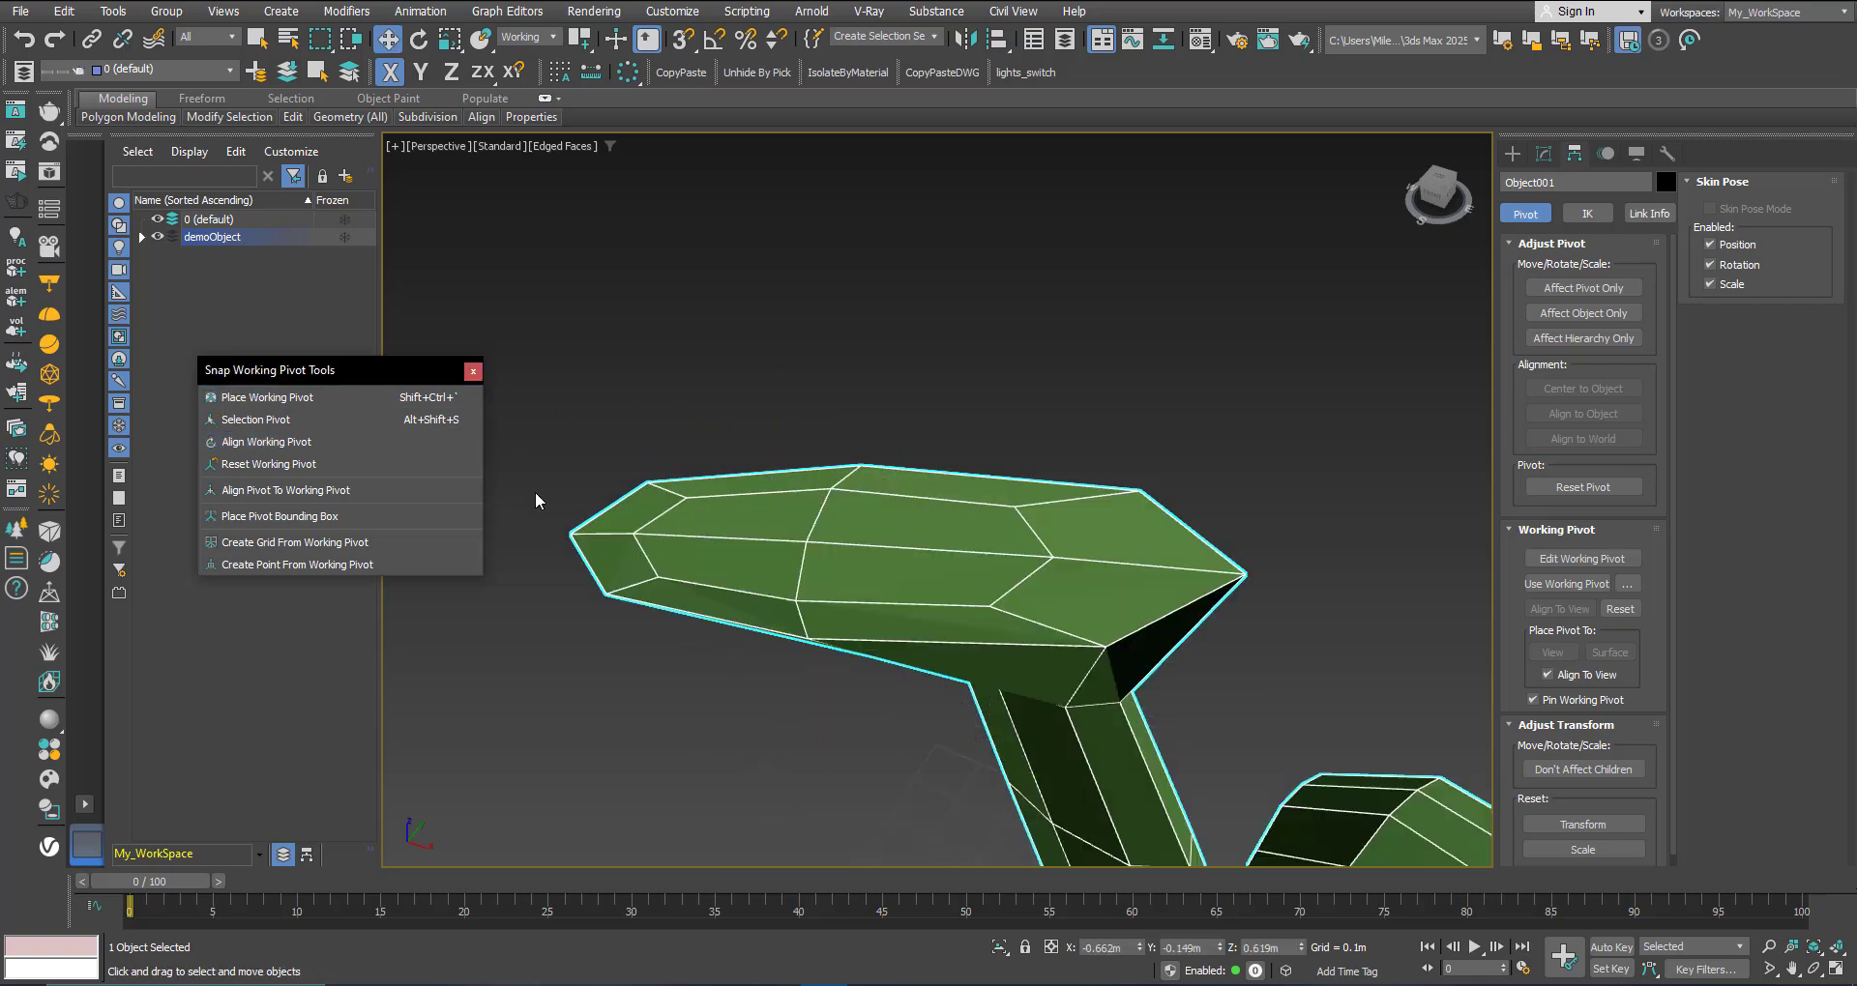
left_click(280, 398)
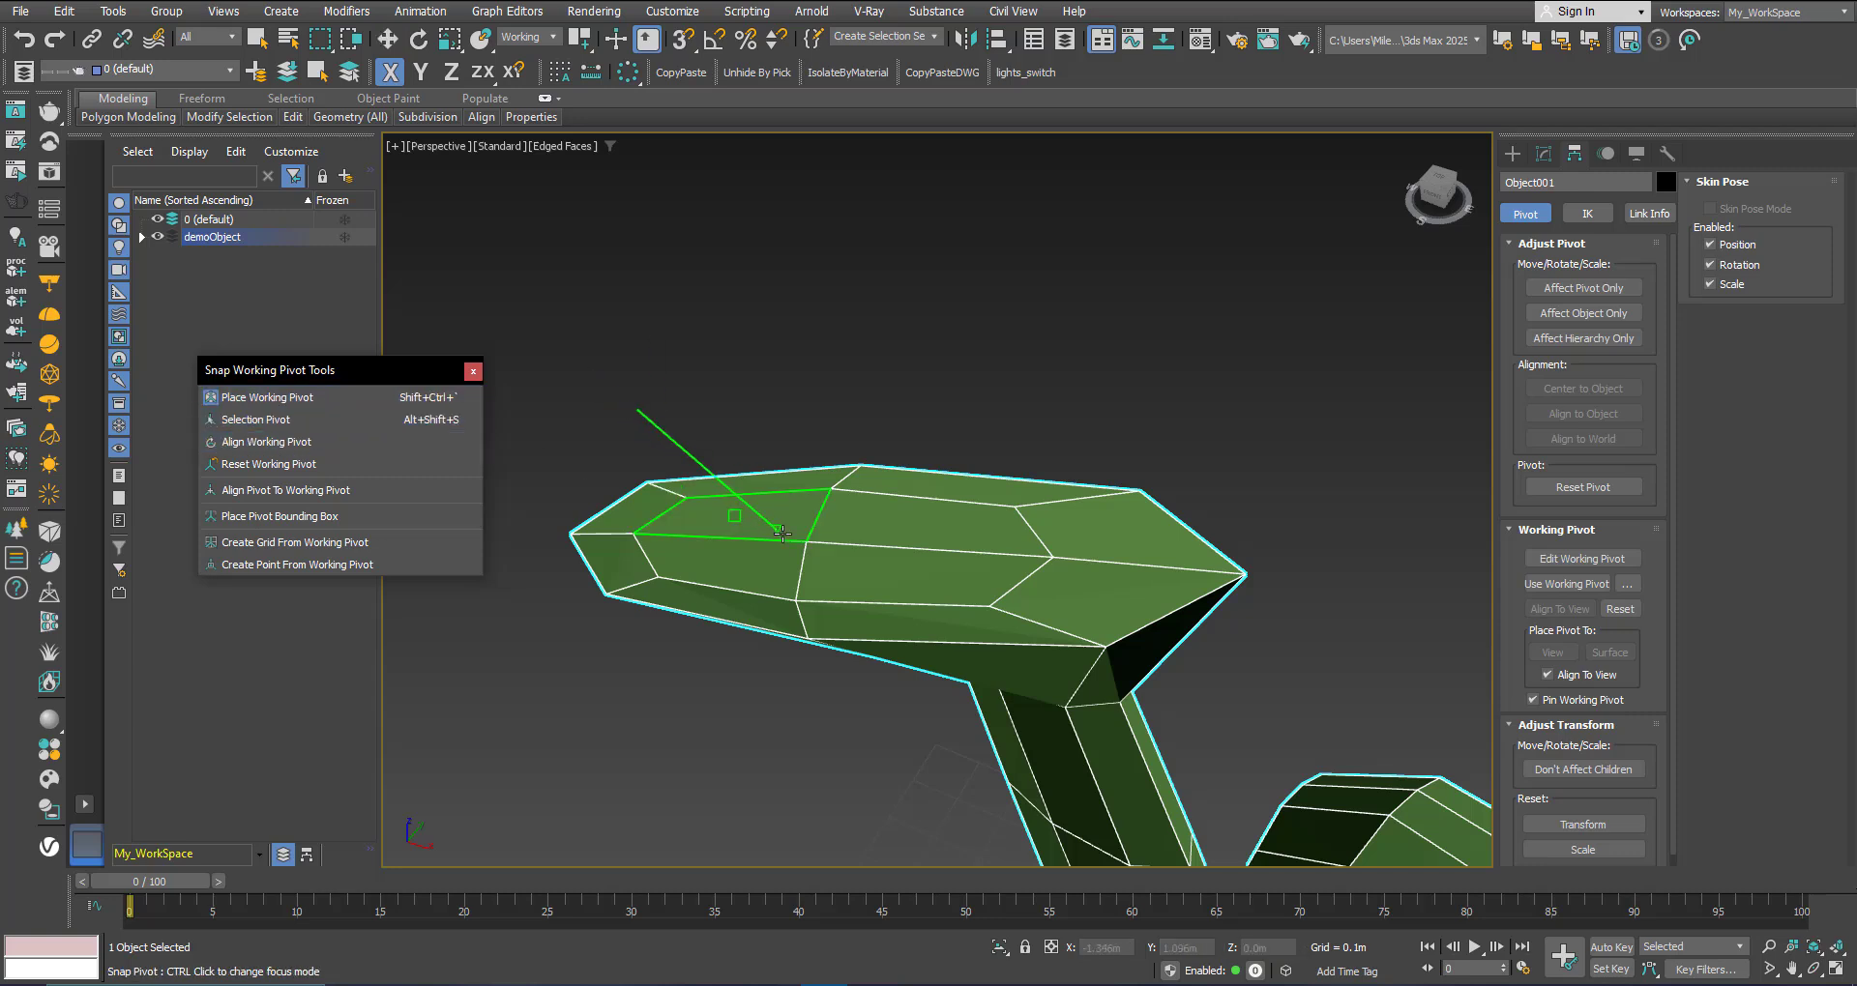
left_click(918, 523)
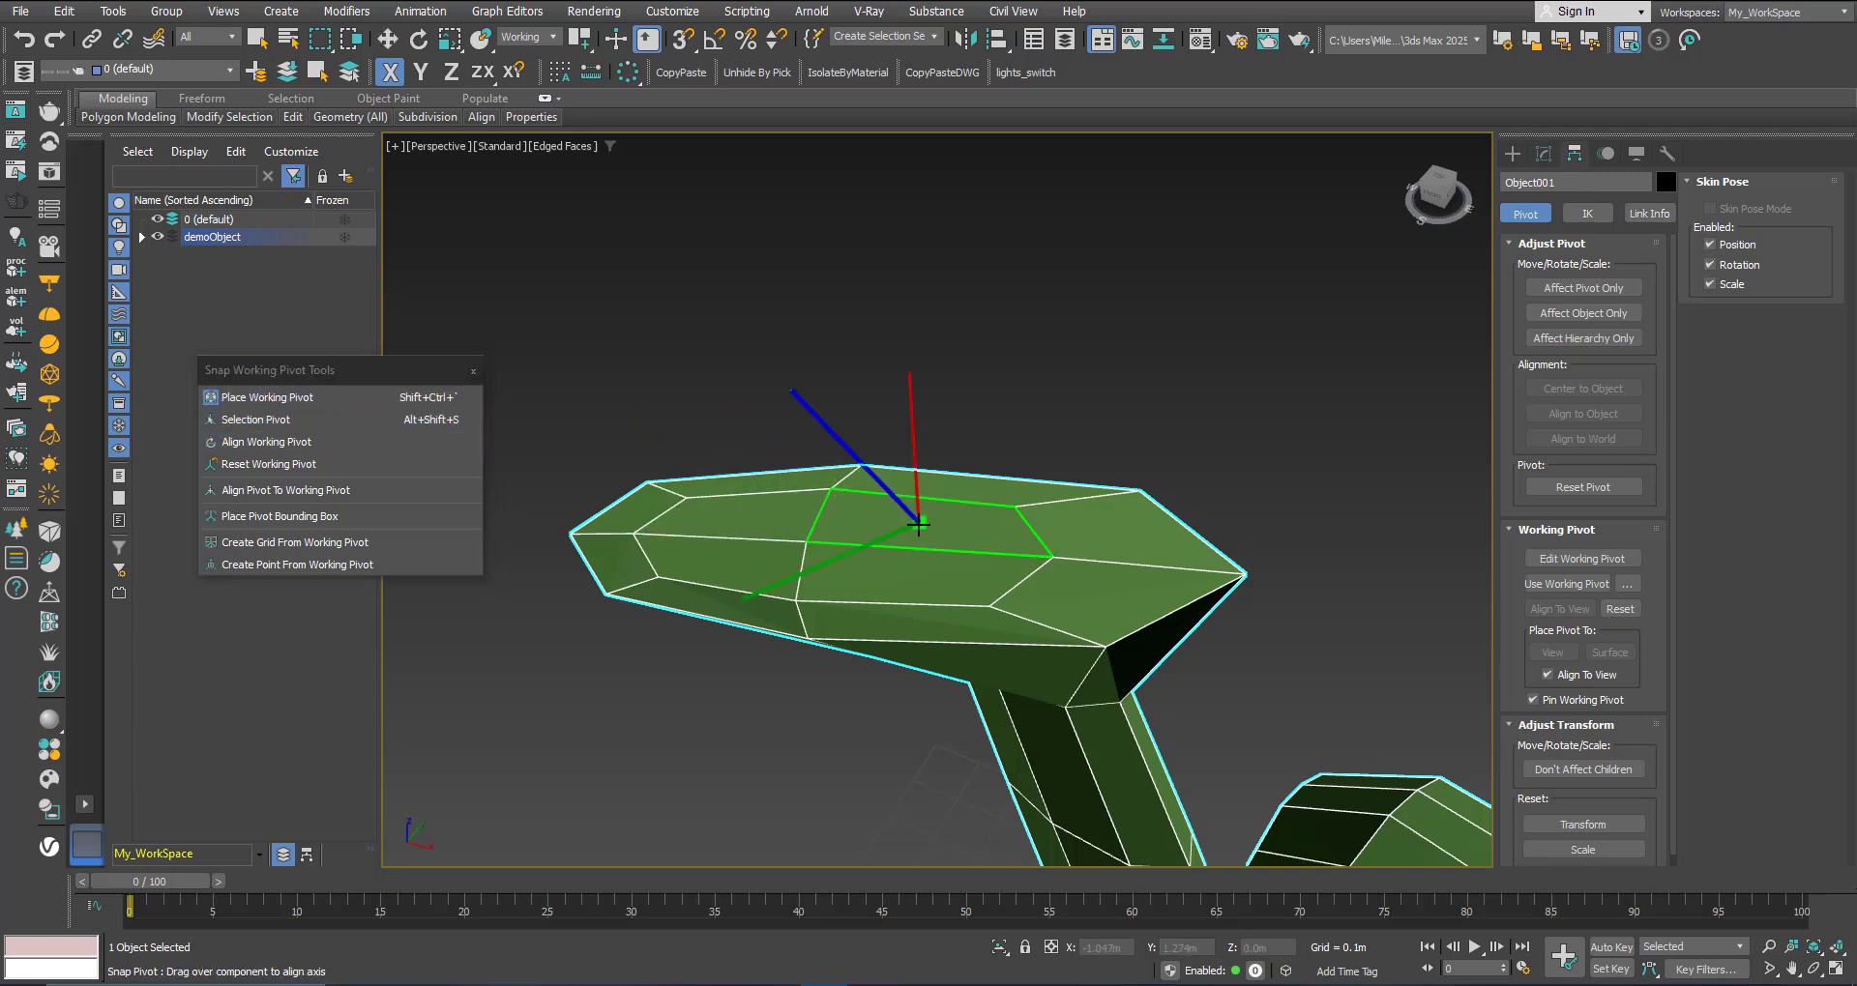
left_click_drag(919, 523, 924, 493)
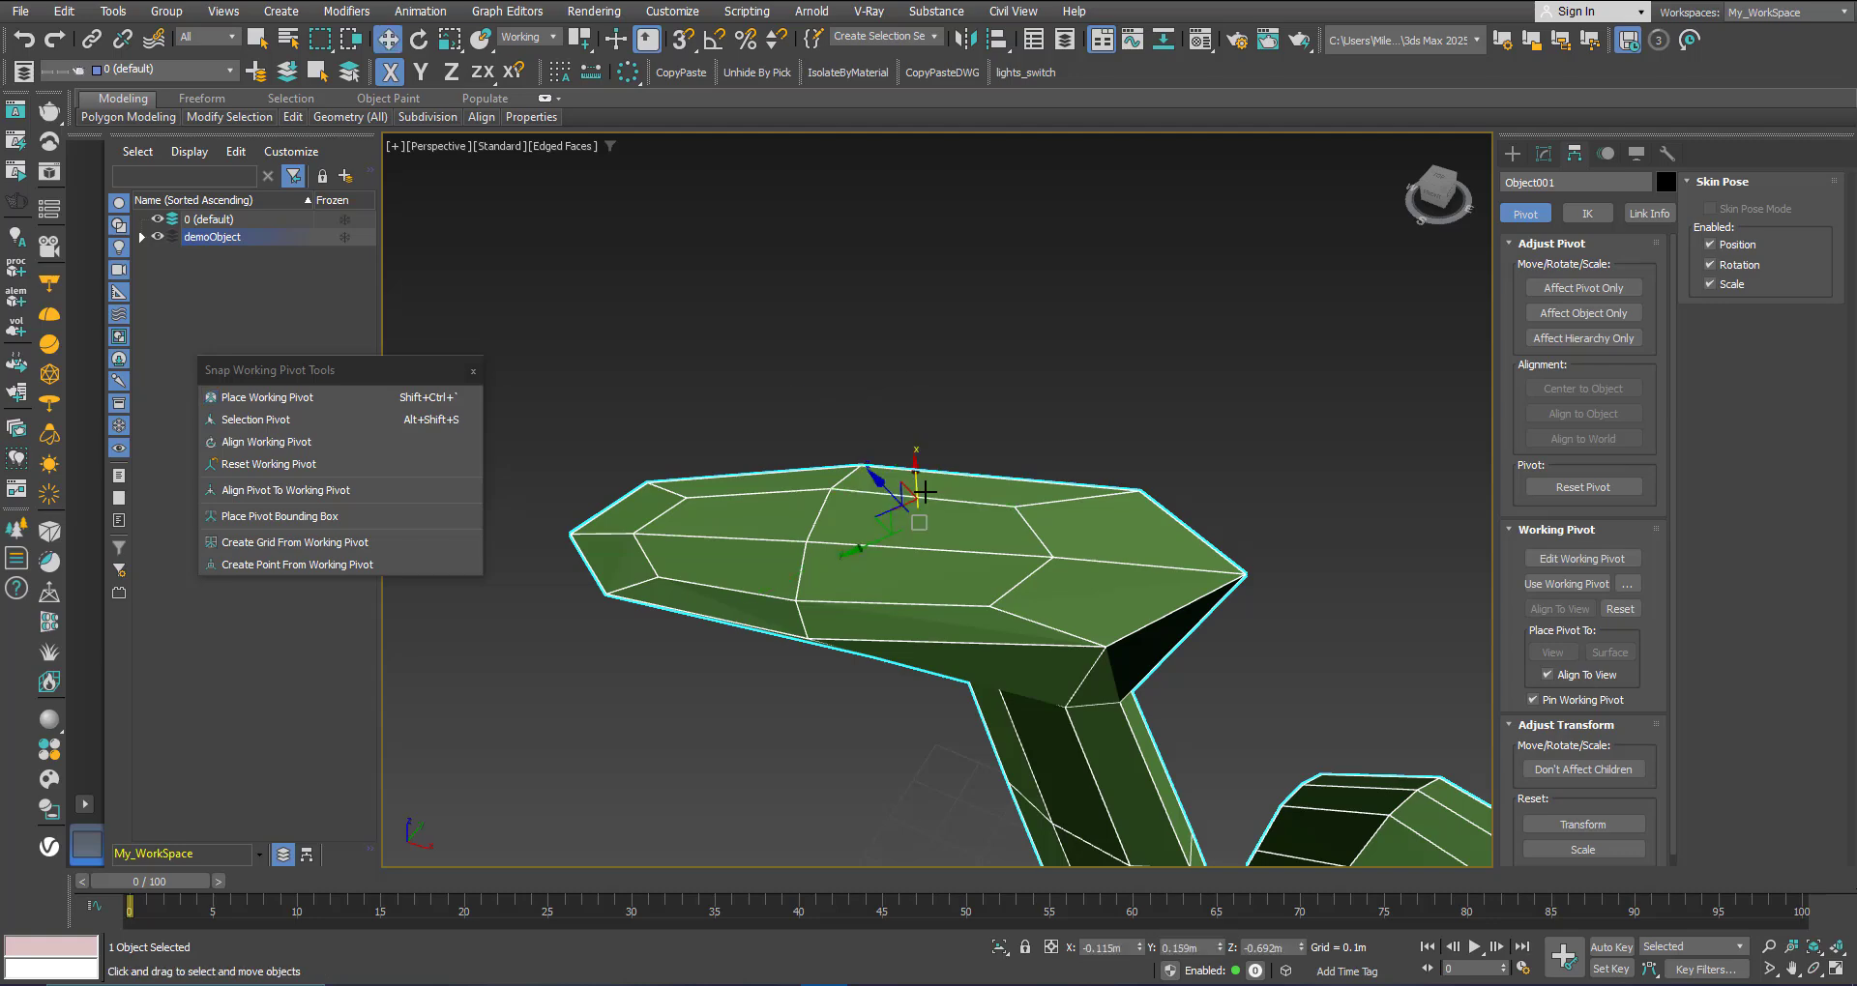
right_click(918, 502)
right_click(919, 502)
scroll(859, 552, "down", 5)
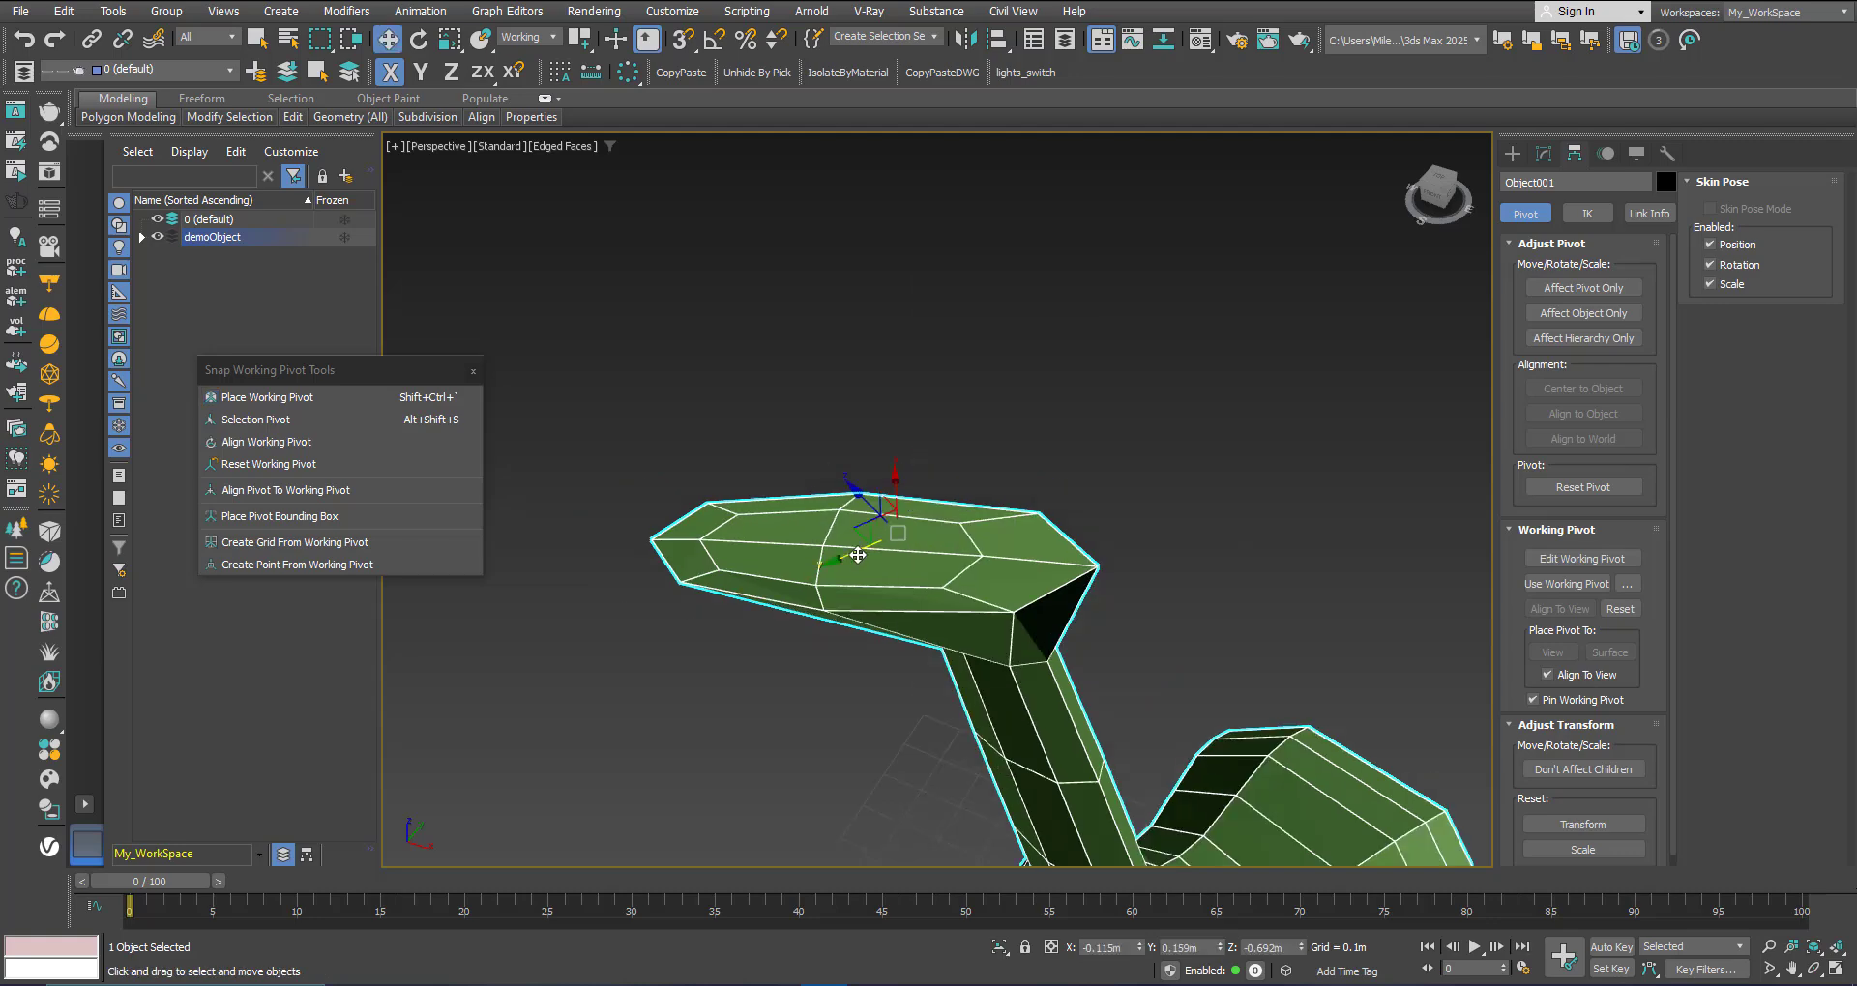
Step: Create three boxes of different sizes around the object on the default home grid
middle_click_drag(858, 553, 864, 477, "alt")
scroll(839, 549, "down", 4)
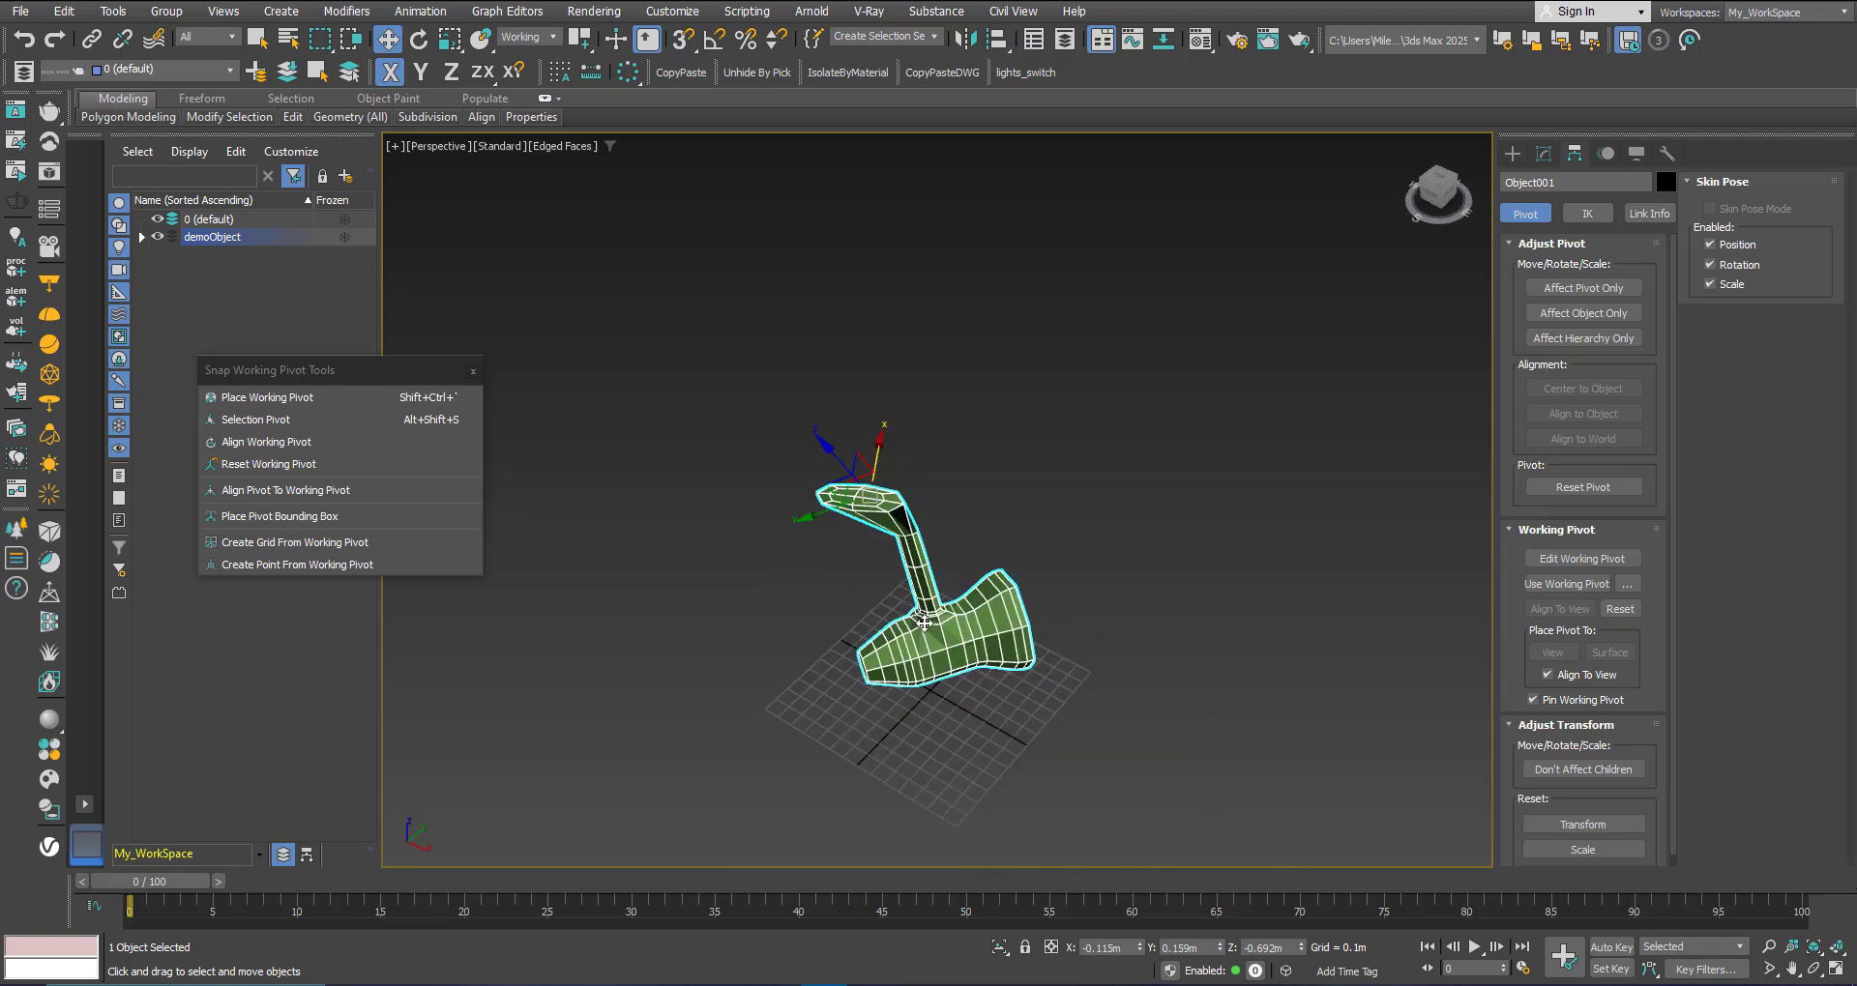
middle_click_drag(925, 624, 749, 579)
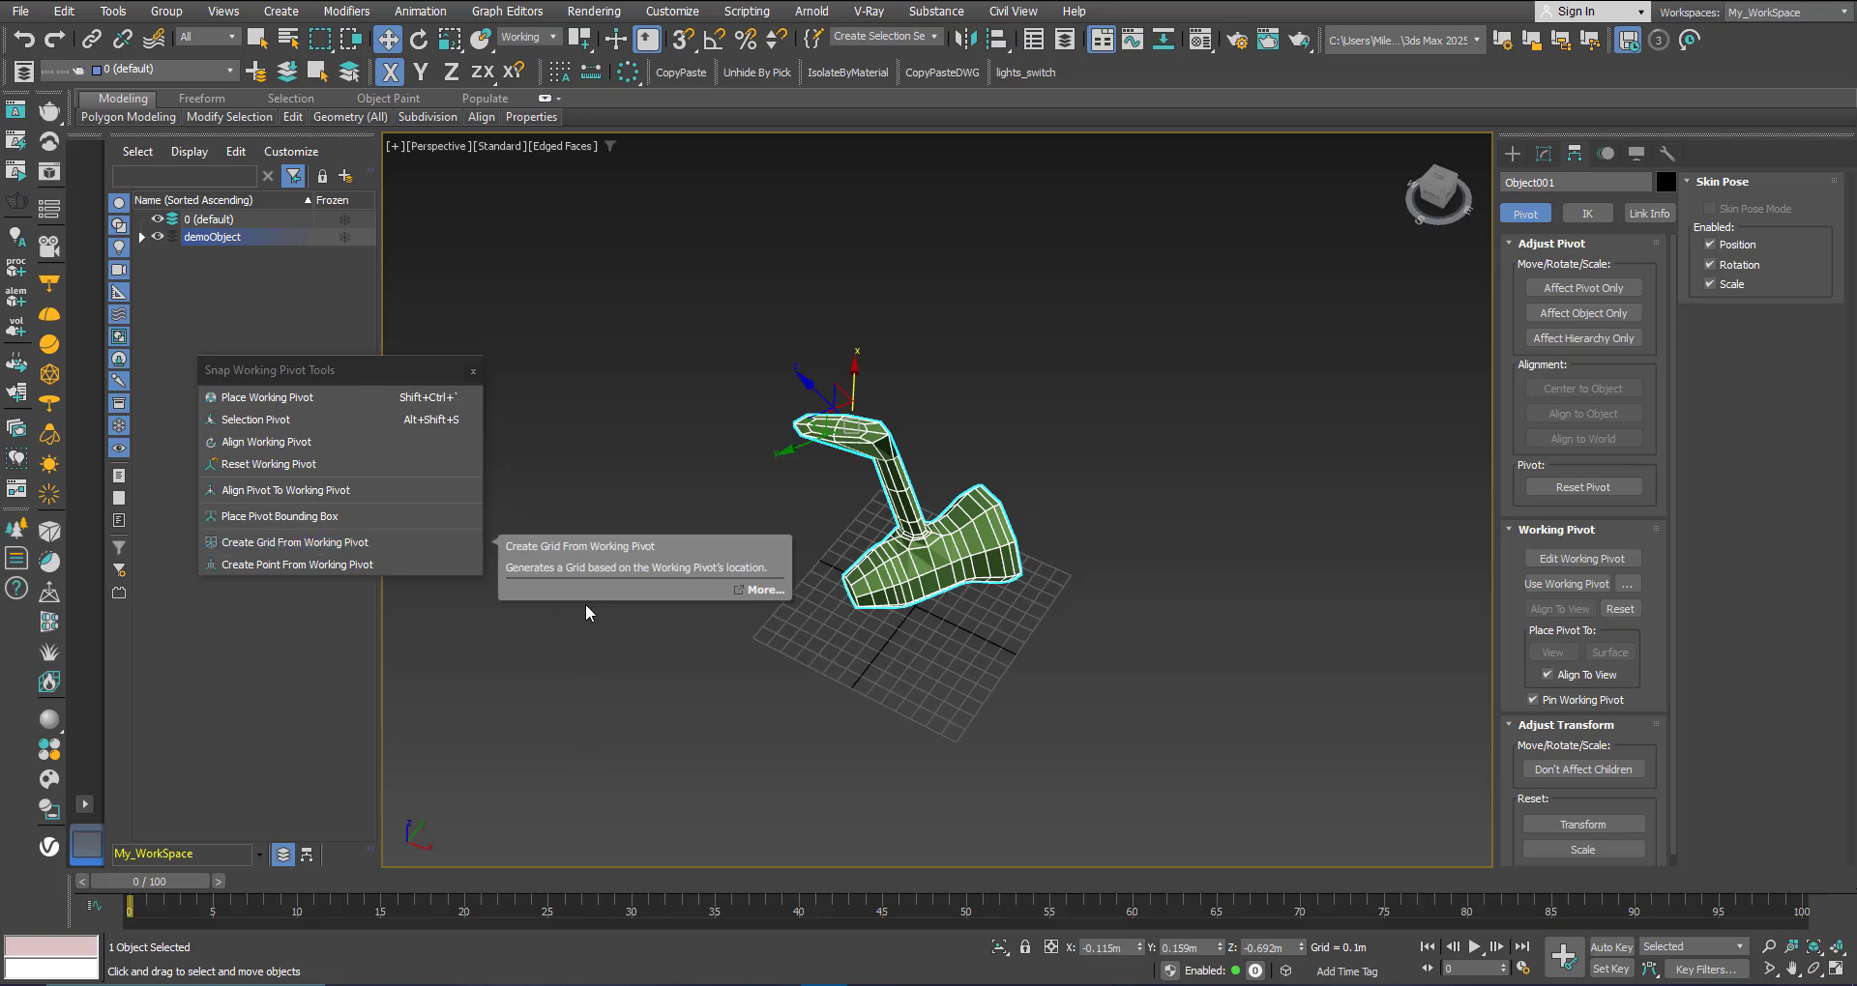
middle_click_drag(824, 634, 916, 536)
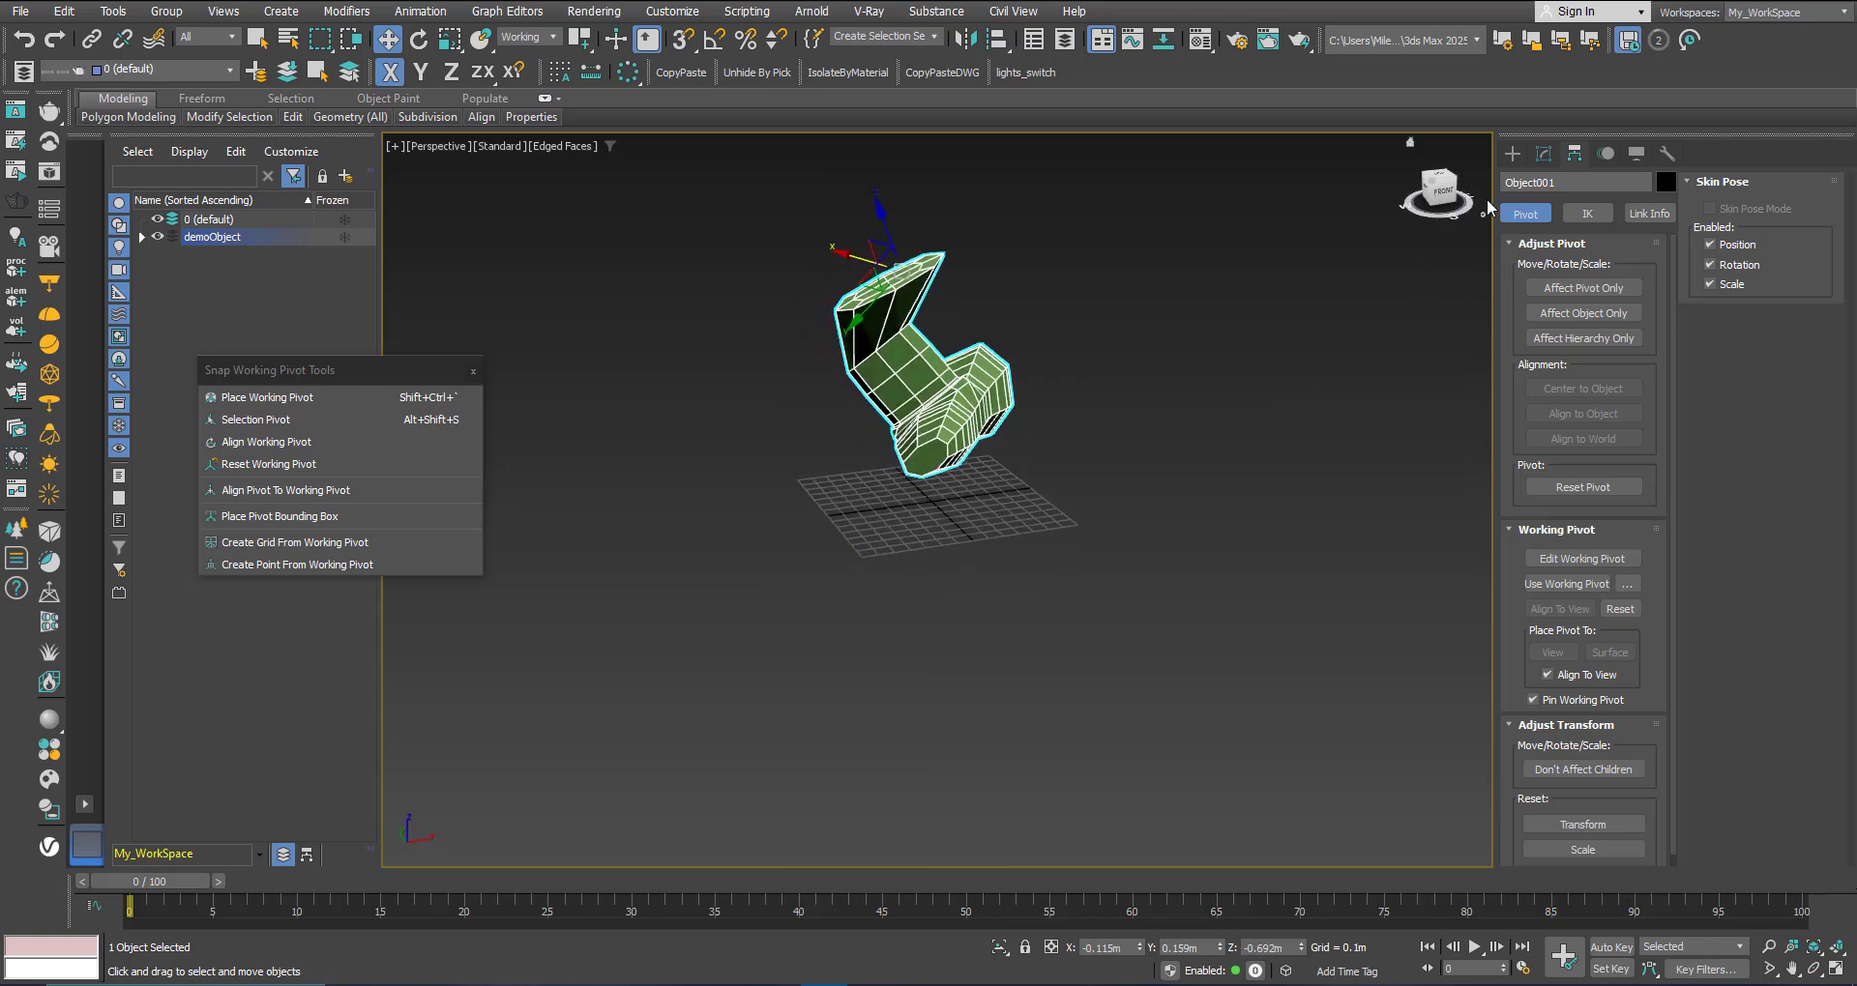
left_click(1513, 153)
left_click(1536, 287)
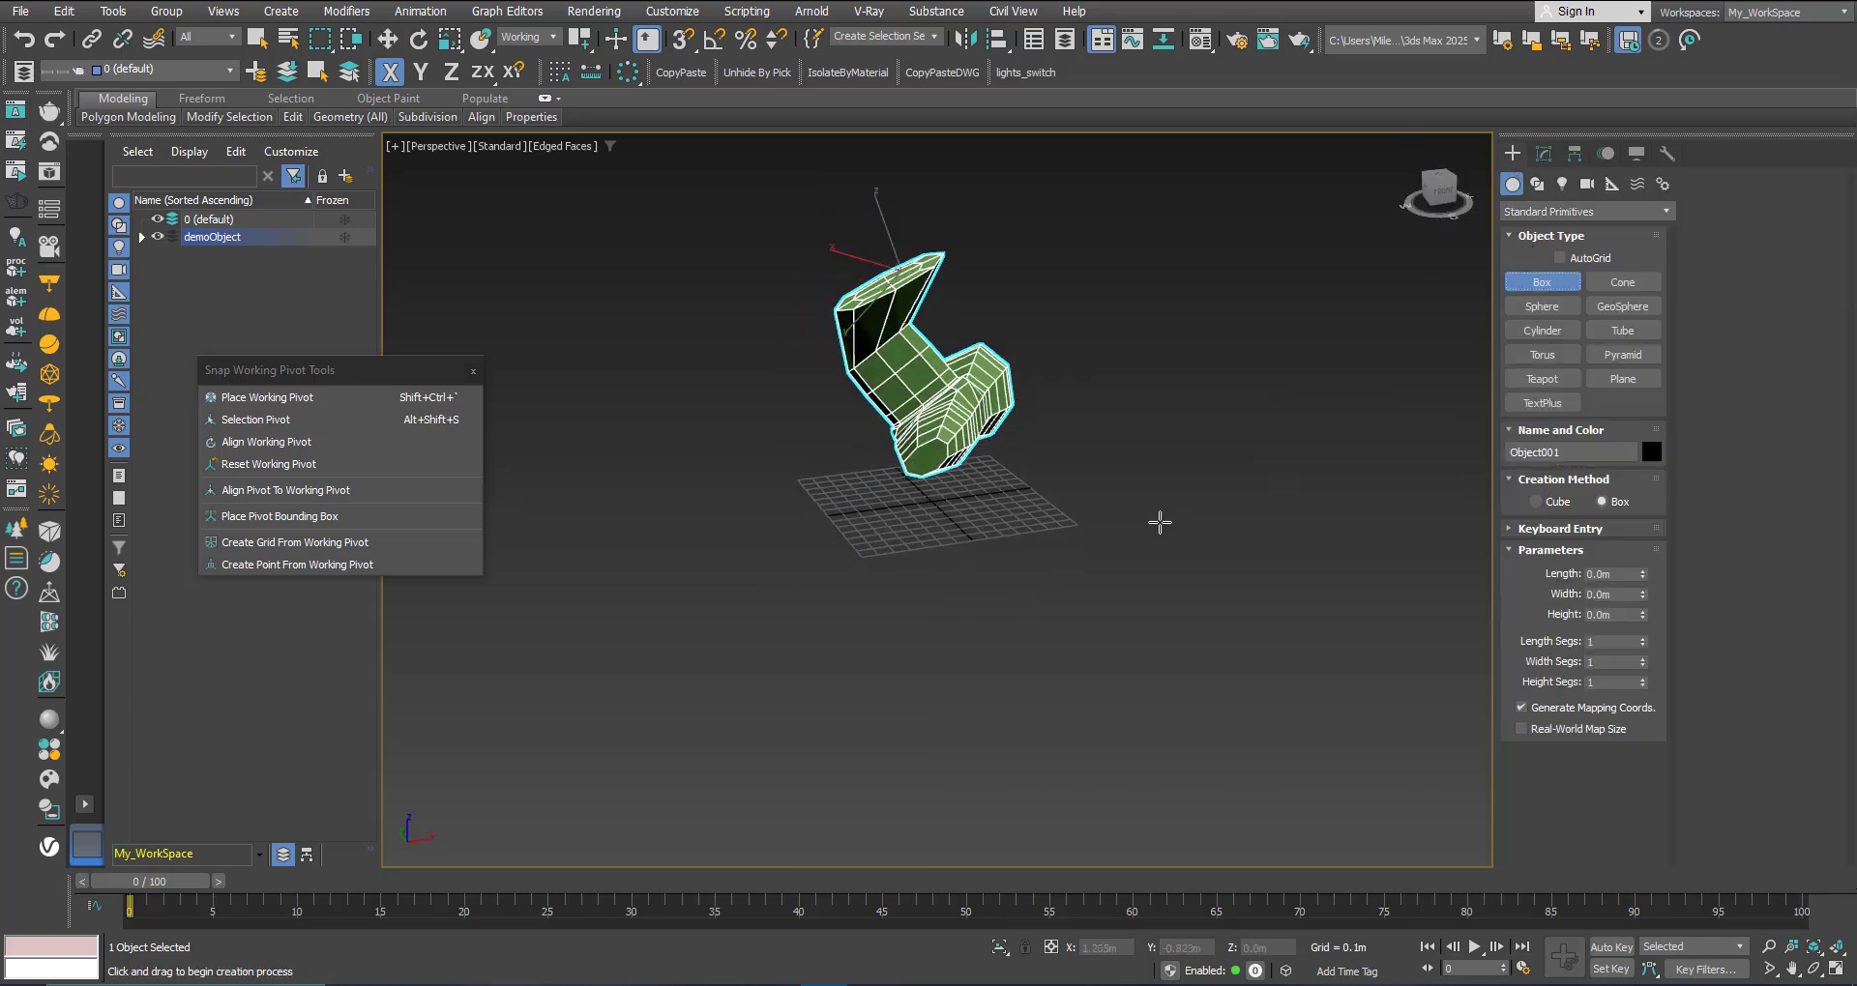
left_click_drag(1159, 517, 1214, 566)
left_click(1233, 422)
left_click_drag(615, 621, 629, 672)
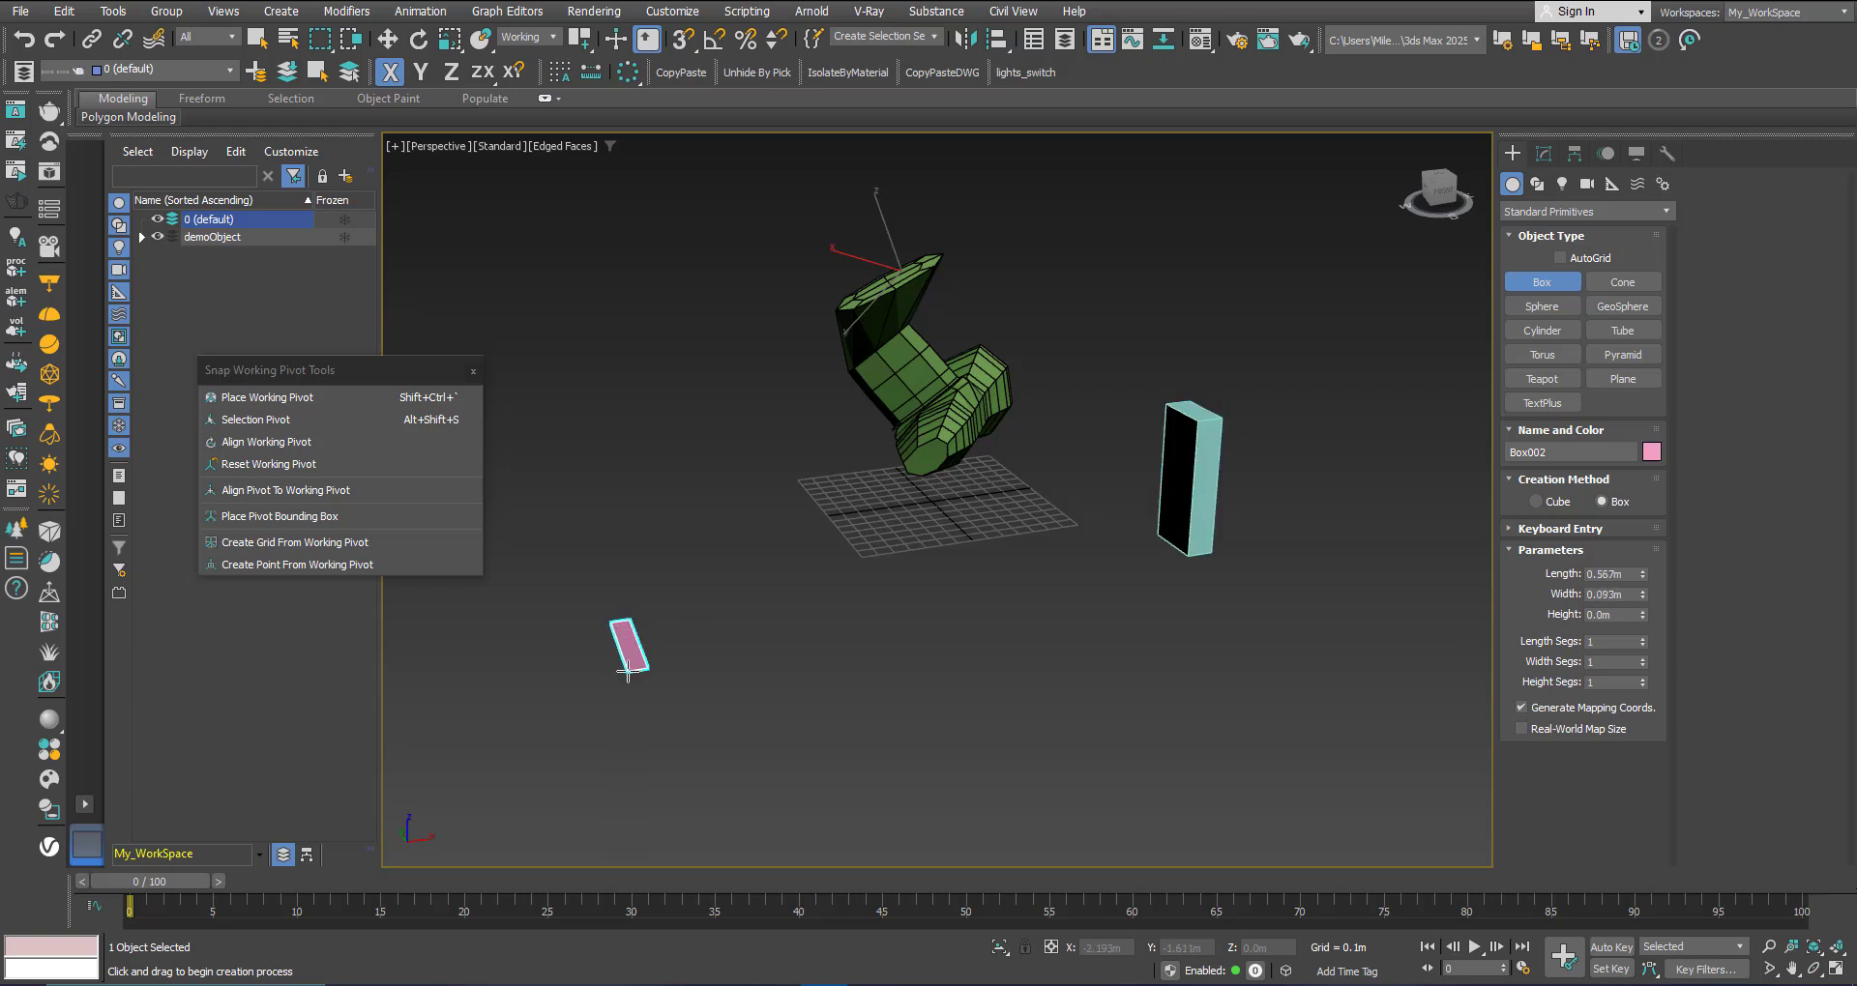
left_click(571, 462)
left_click_drag(931, 594, 950, 631)
left_click(987, 560)
right_click(984, 561)
Step: Select the object and create a grid from the working pivot on the head's sloped top face
middle_click_drag(898, 586, 886, 747, "alt")
scroll(868, 375, "up", 4)
middle_click_drag(948, 397, 864, 433)
left_click(940, 487)
scroll(976, 434, "up", 4)
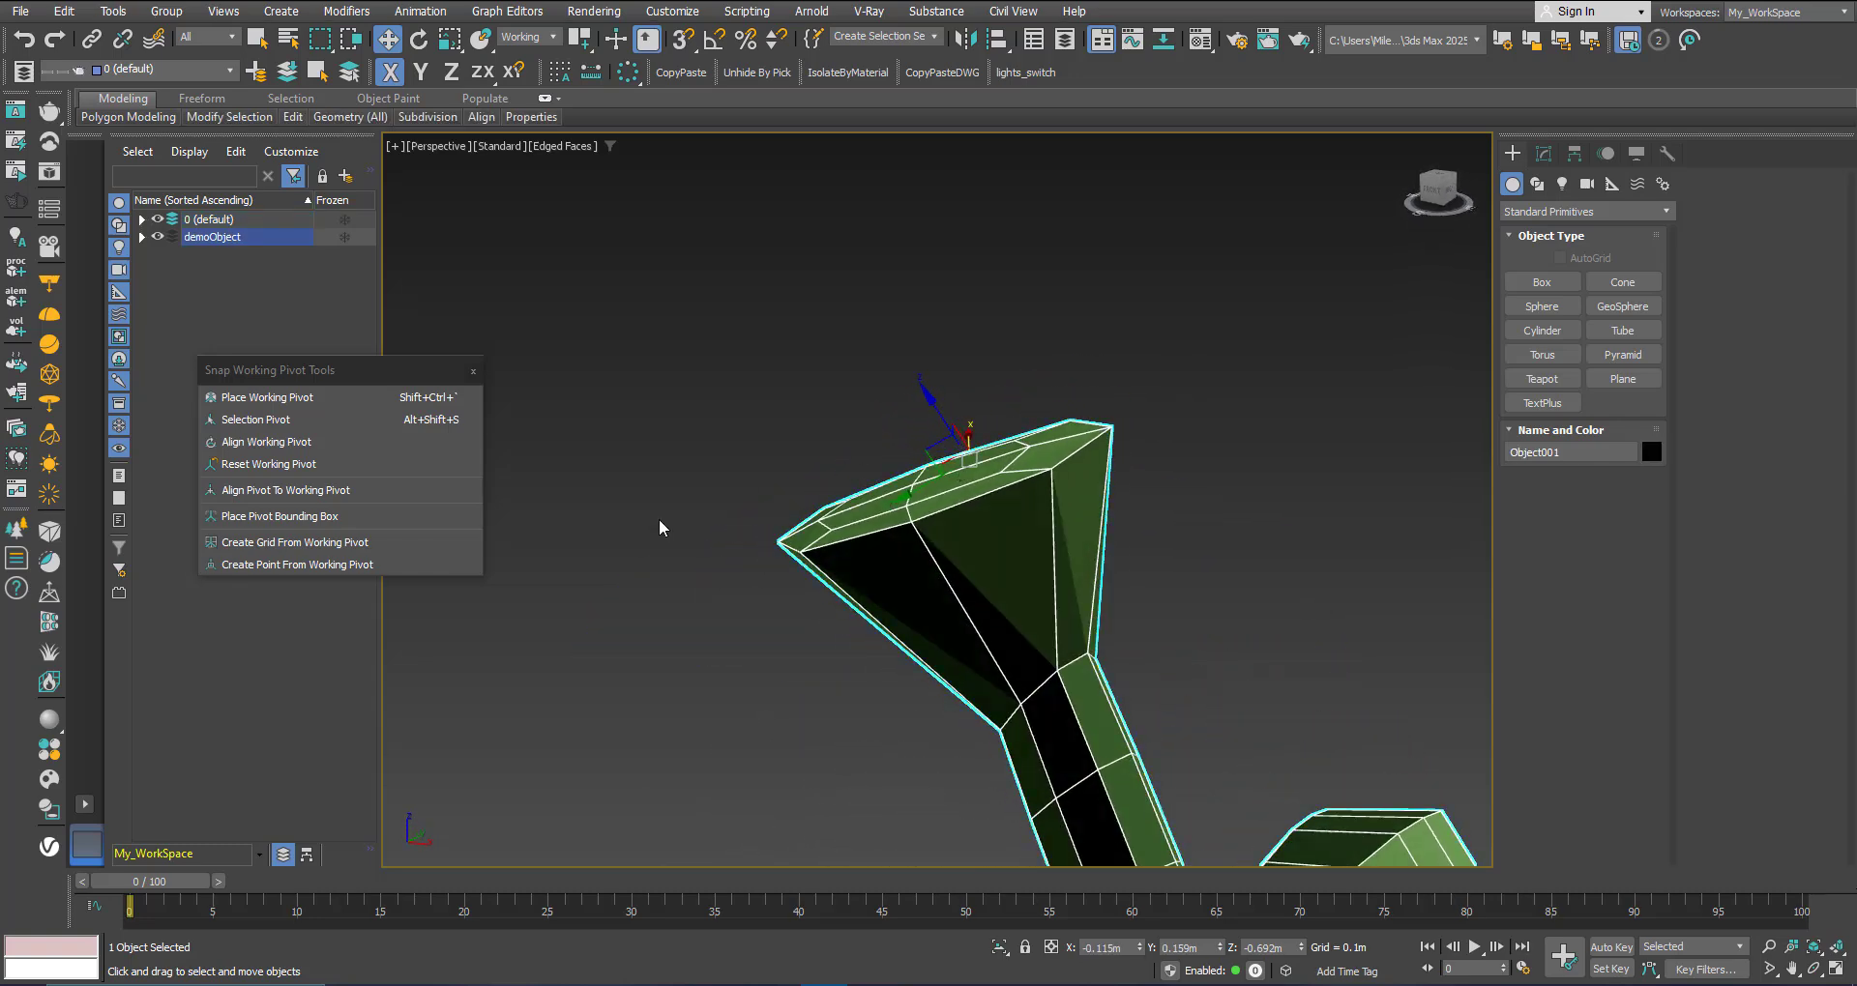
left_click(288, 544)
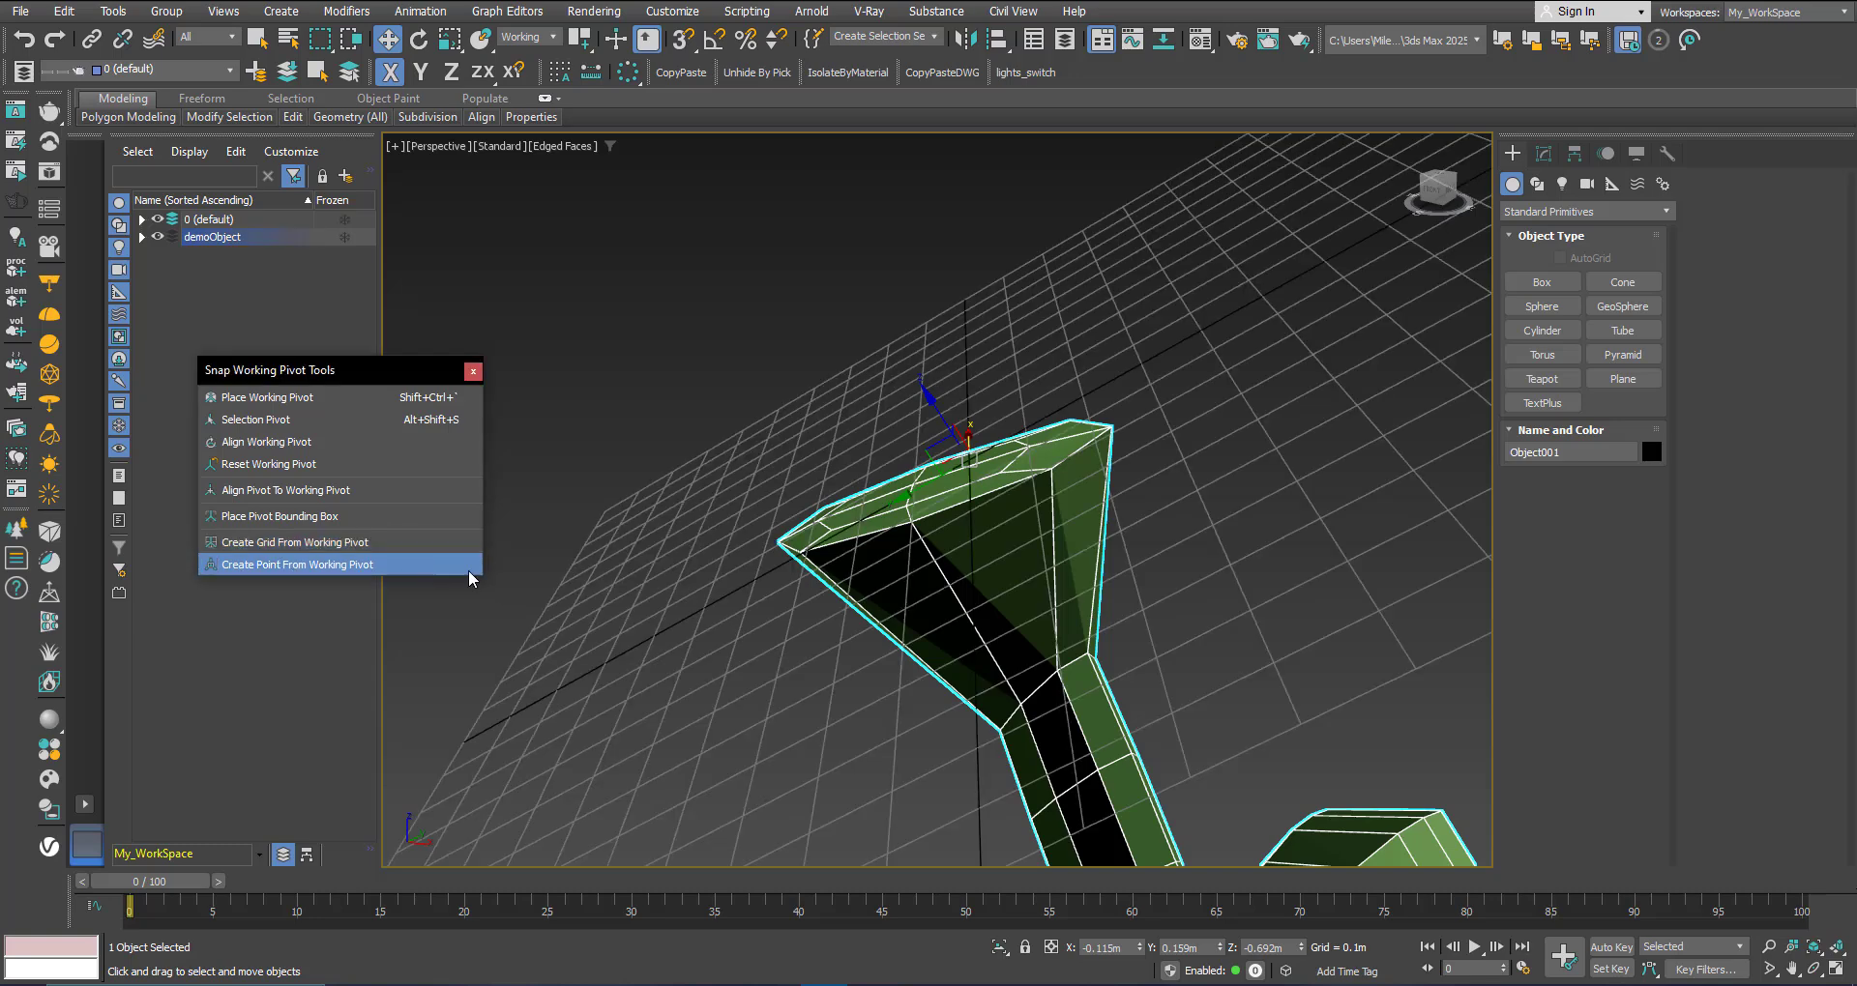
middle_click_drag(817, 569, 858, 517, "alt")
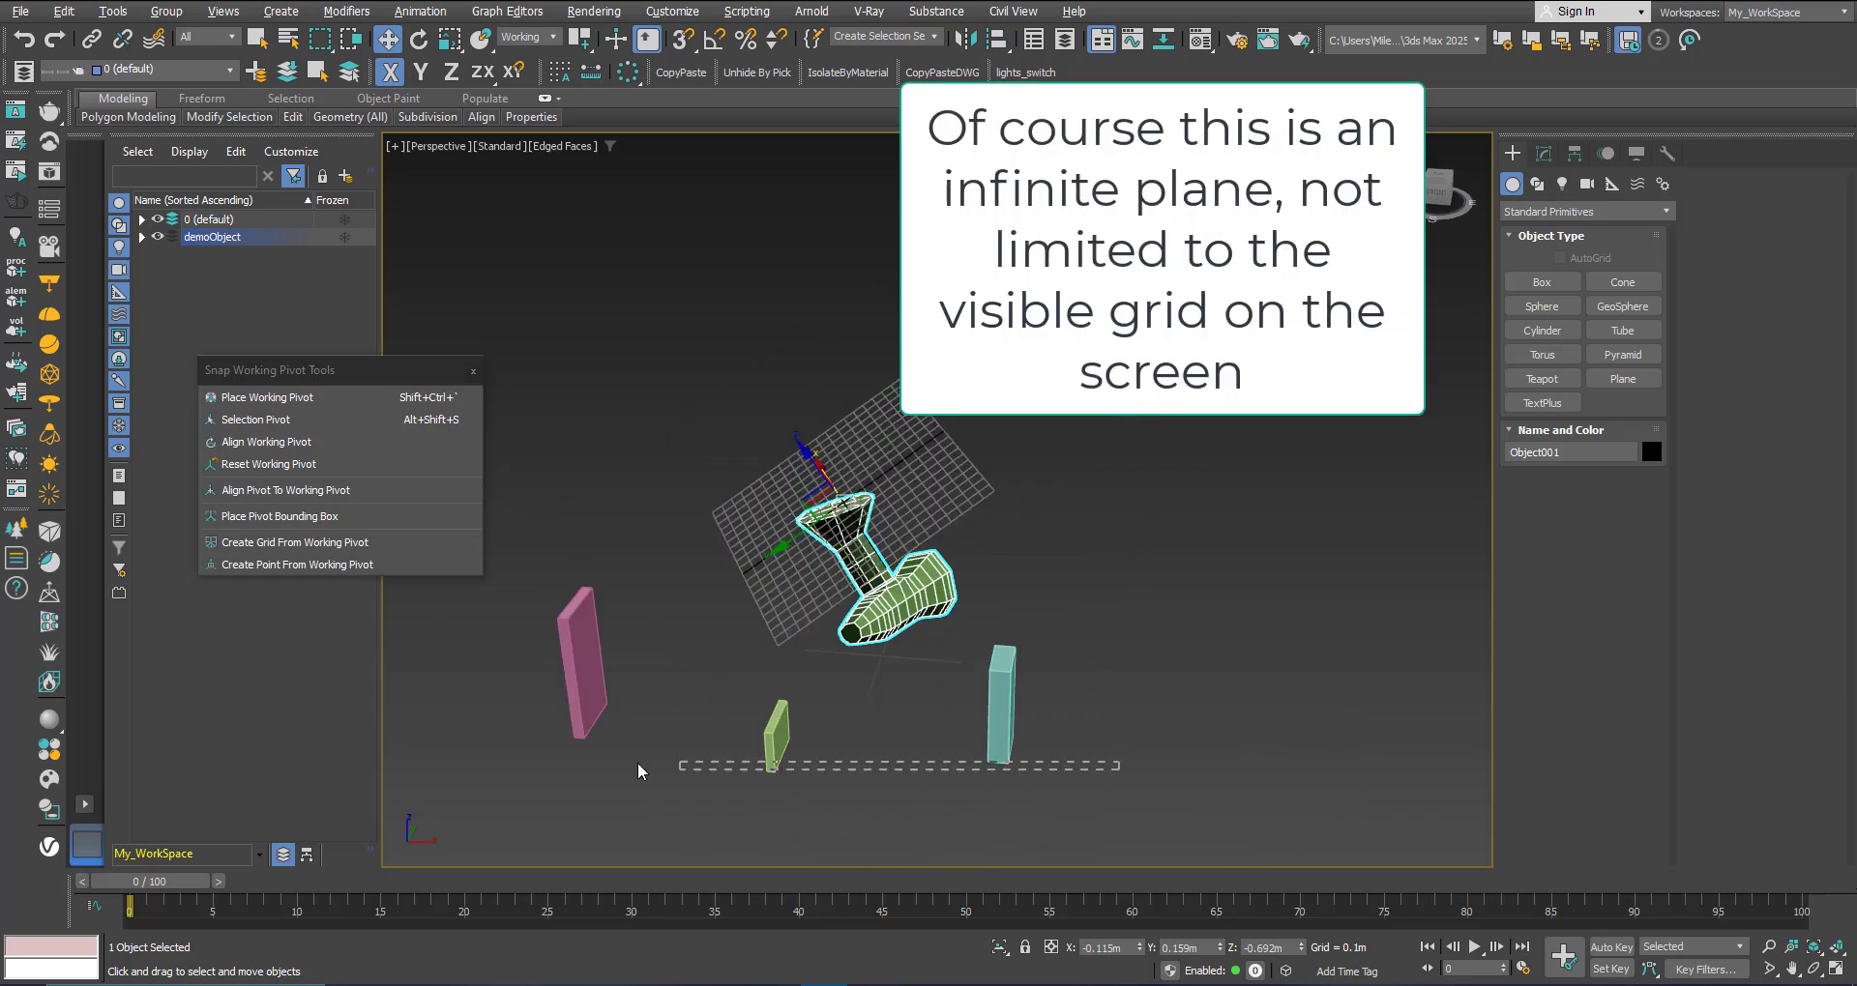
Step: Delete the three boxes standing around the object
left_click_drag(551, 724, 552, 723)
key("Delete")
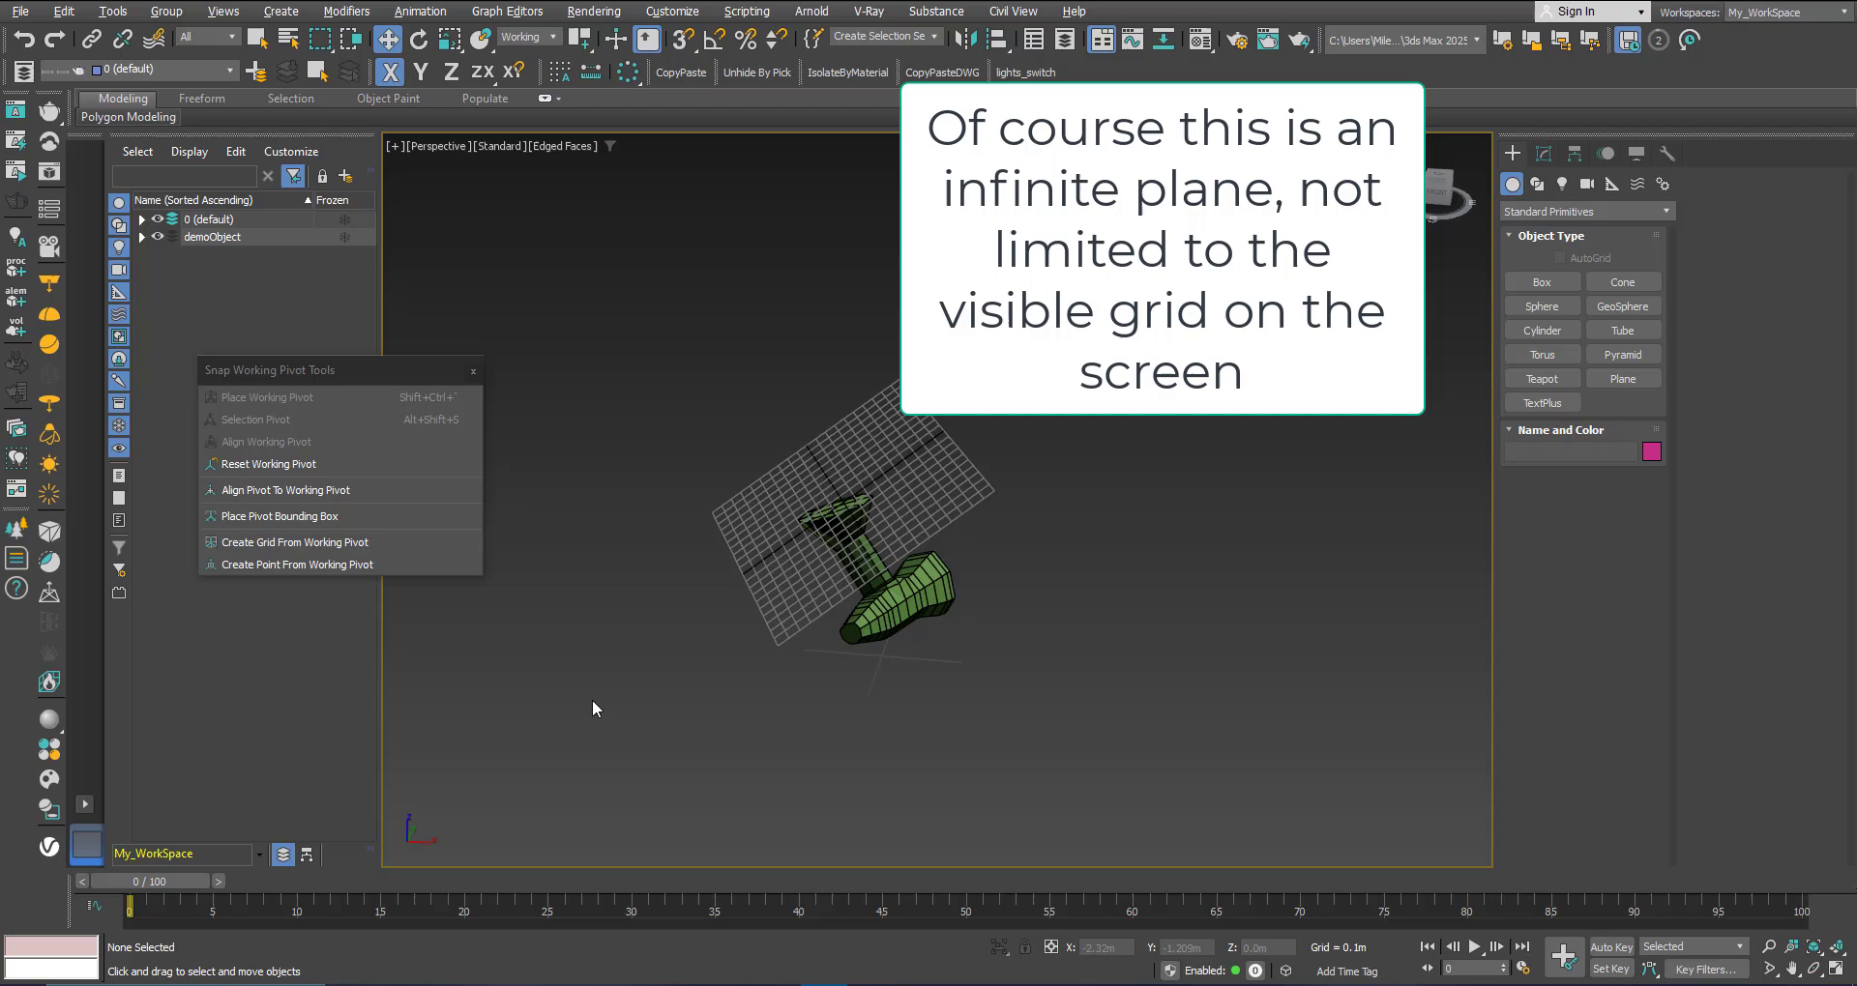
Step: Select the object and examine edge-on how the new grid lies against the head's sloped top face
left_click(914, 609)
scroll(810, 536, "up", 8)
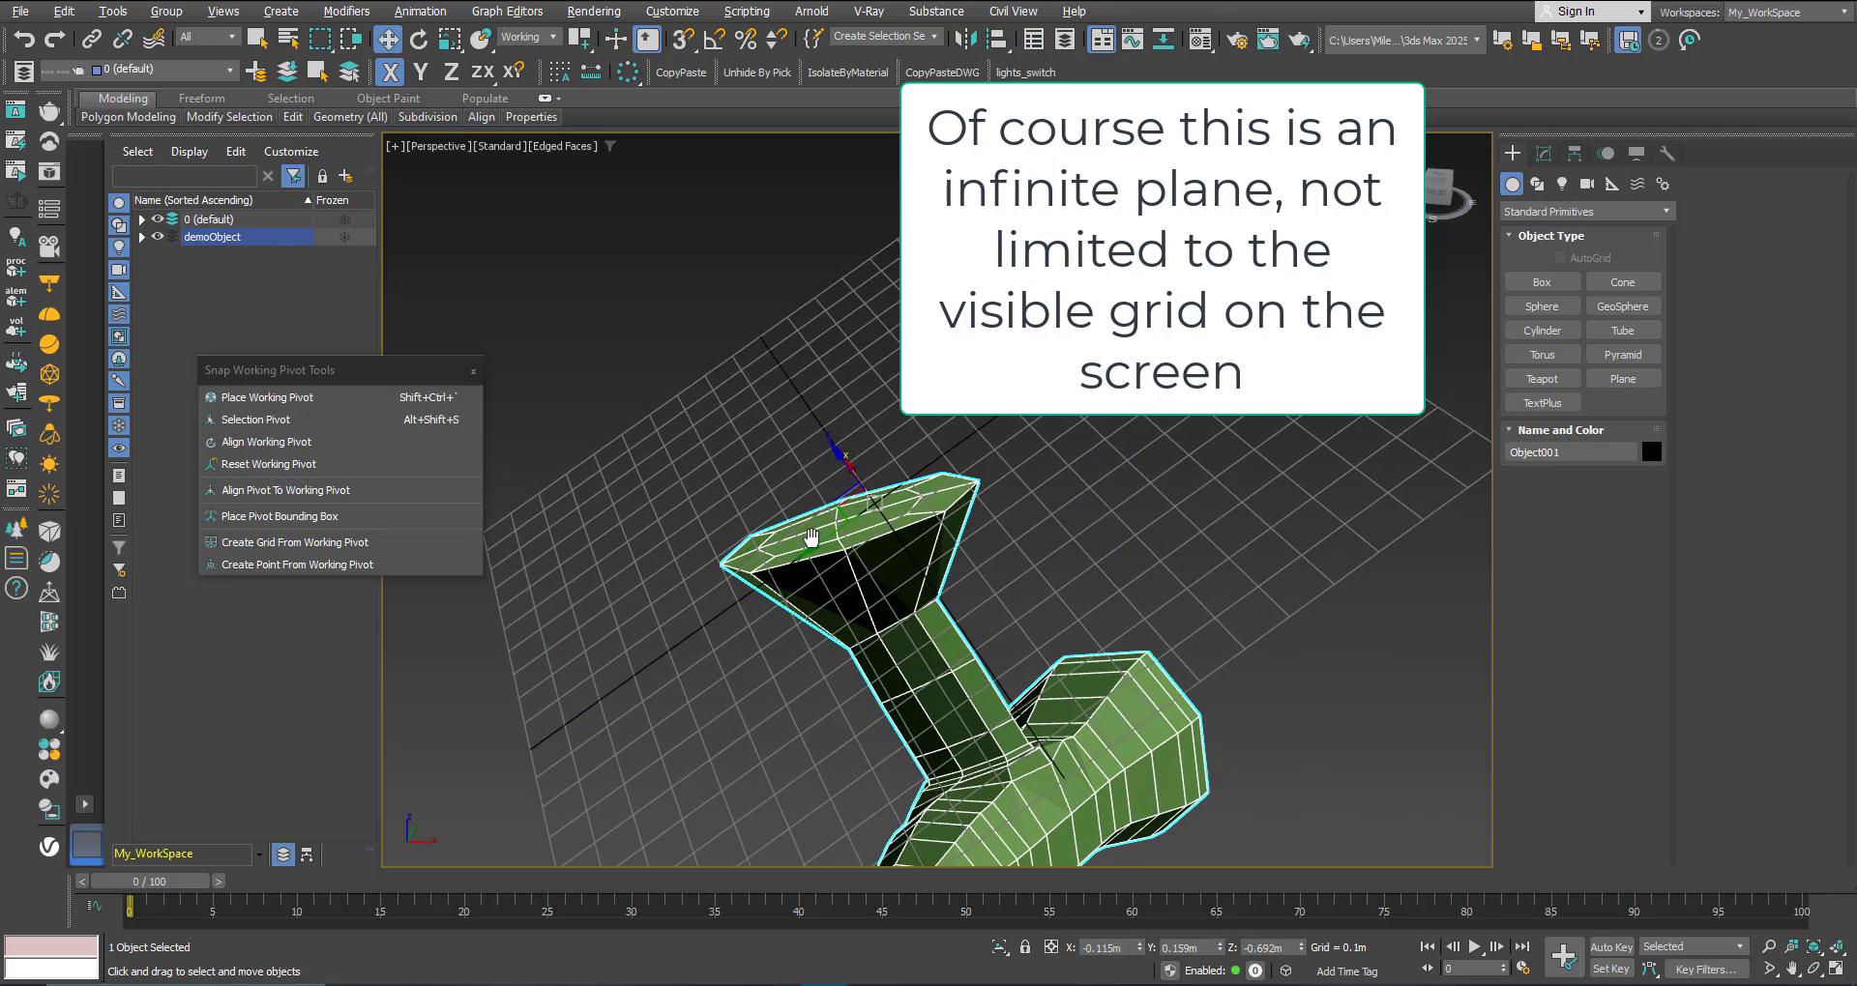
mouse_move(810, 537)
middle_mouse_down("alt")
mouse_move(791, 477)
mouse_move(849, 520)
mouse_move(823, 521)
middle_mouse_up("alt")
scroll(839, 492, "up", 3)
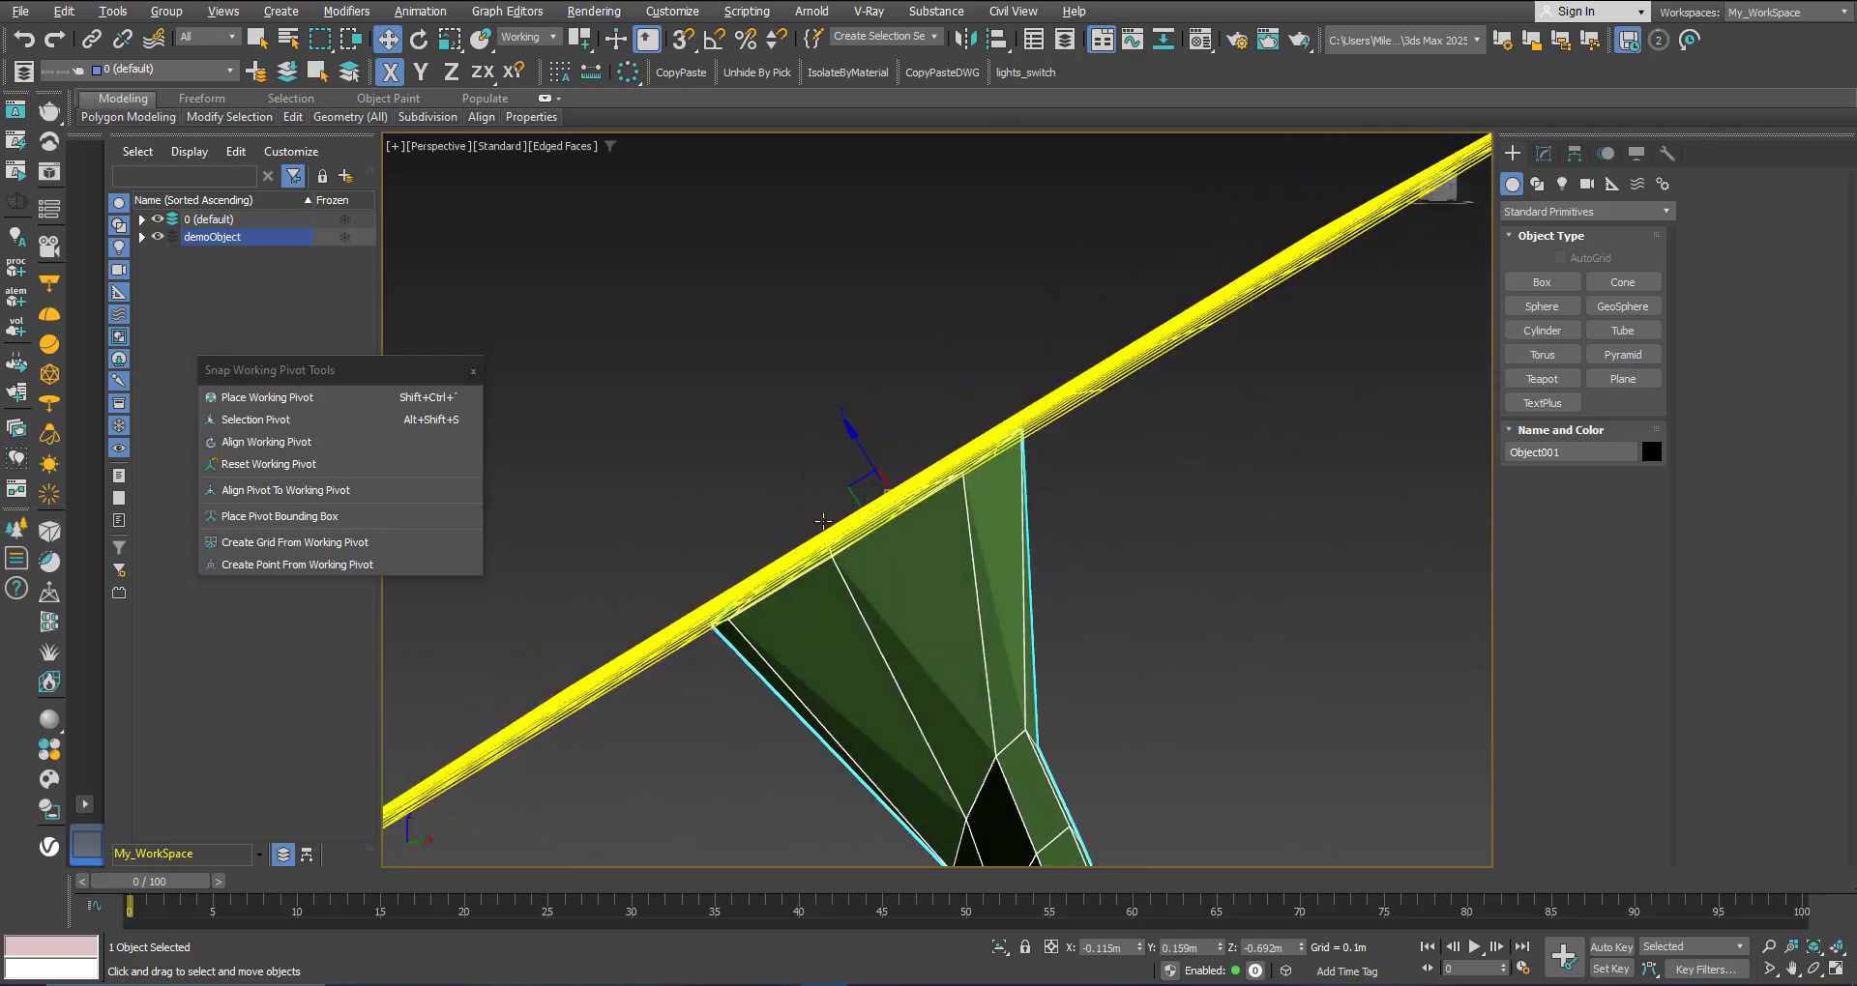
scroll(837, 548, "down", 3)
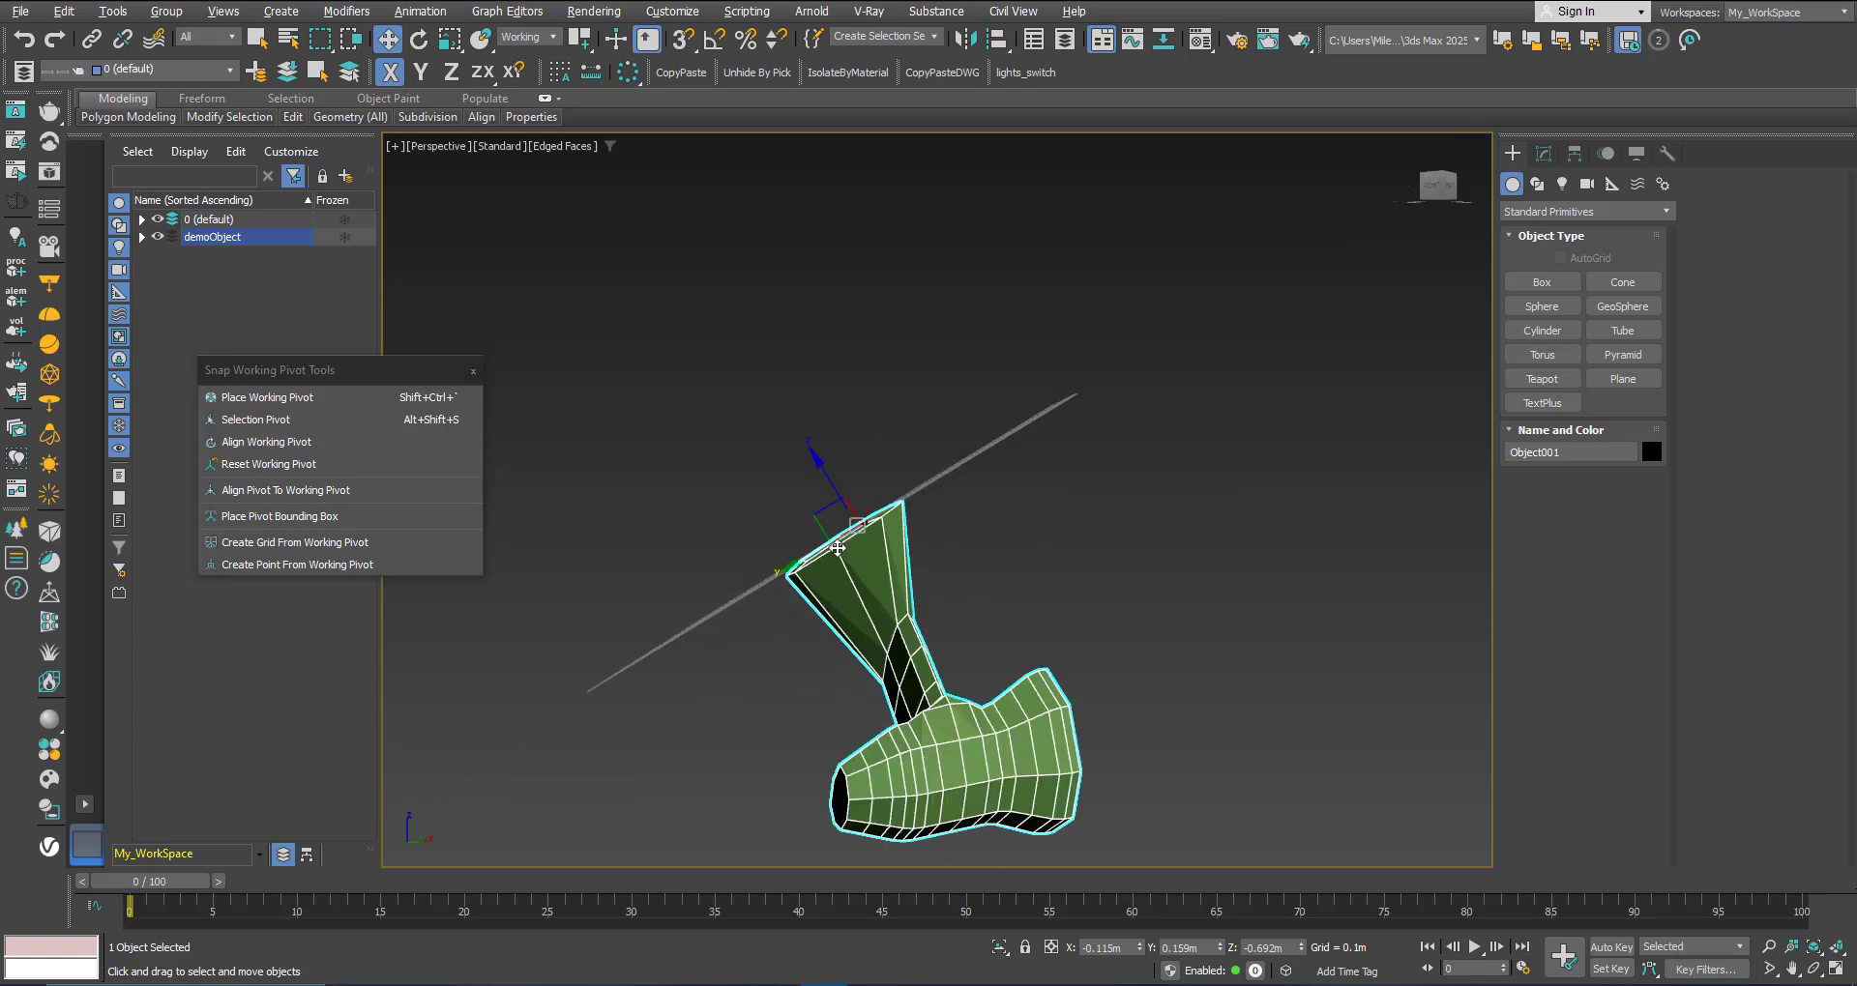
scroll(838, 548, "down", 2)
middle_click_drag(837, 549, 882, 598, "alt")
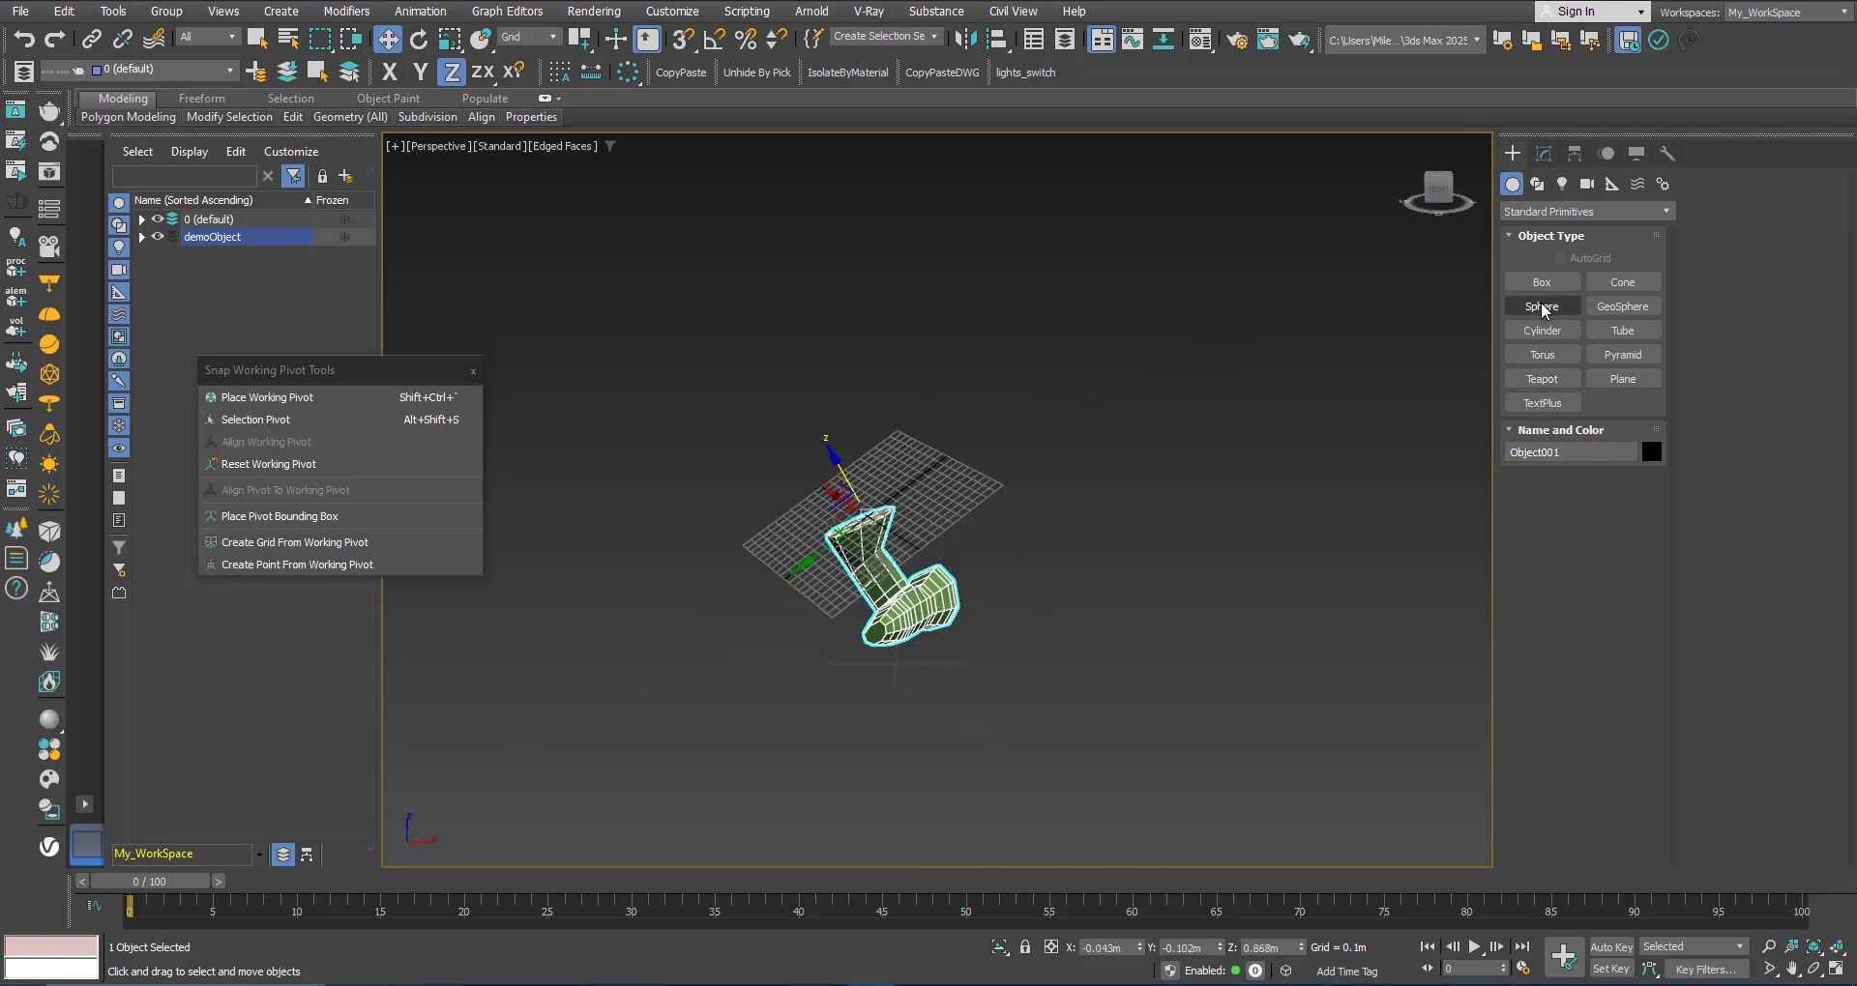
Step: Create two boxes on the tilted grid's plane, about 0.28 x 0.29 x 0.93 m and 0.21 x 0.5 x 1.24 m
left_click(1535, 290)
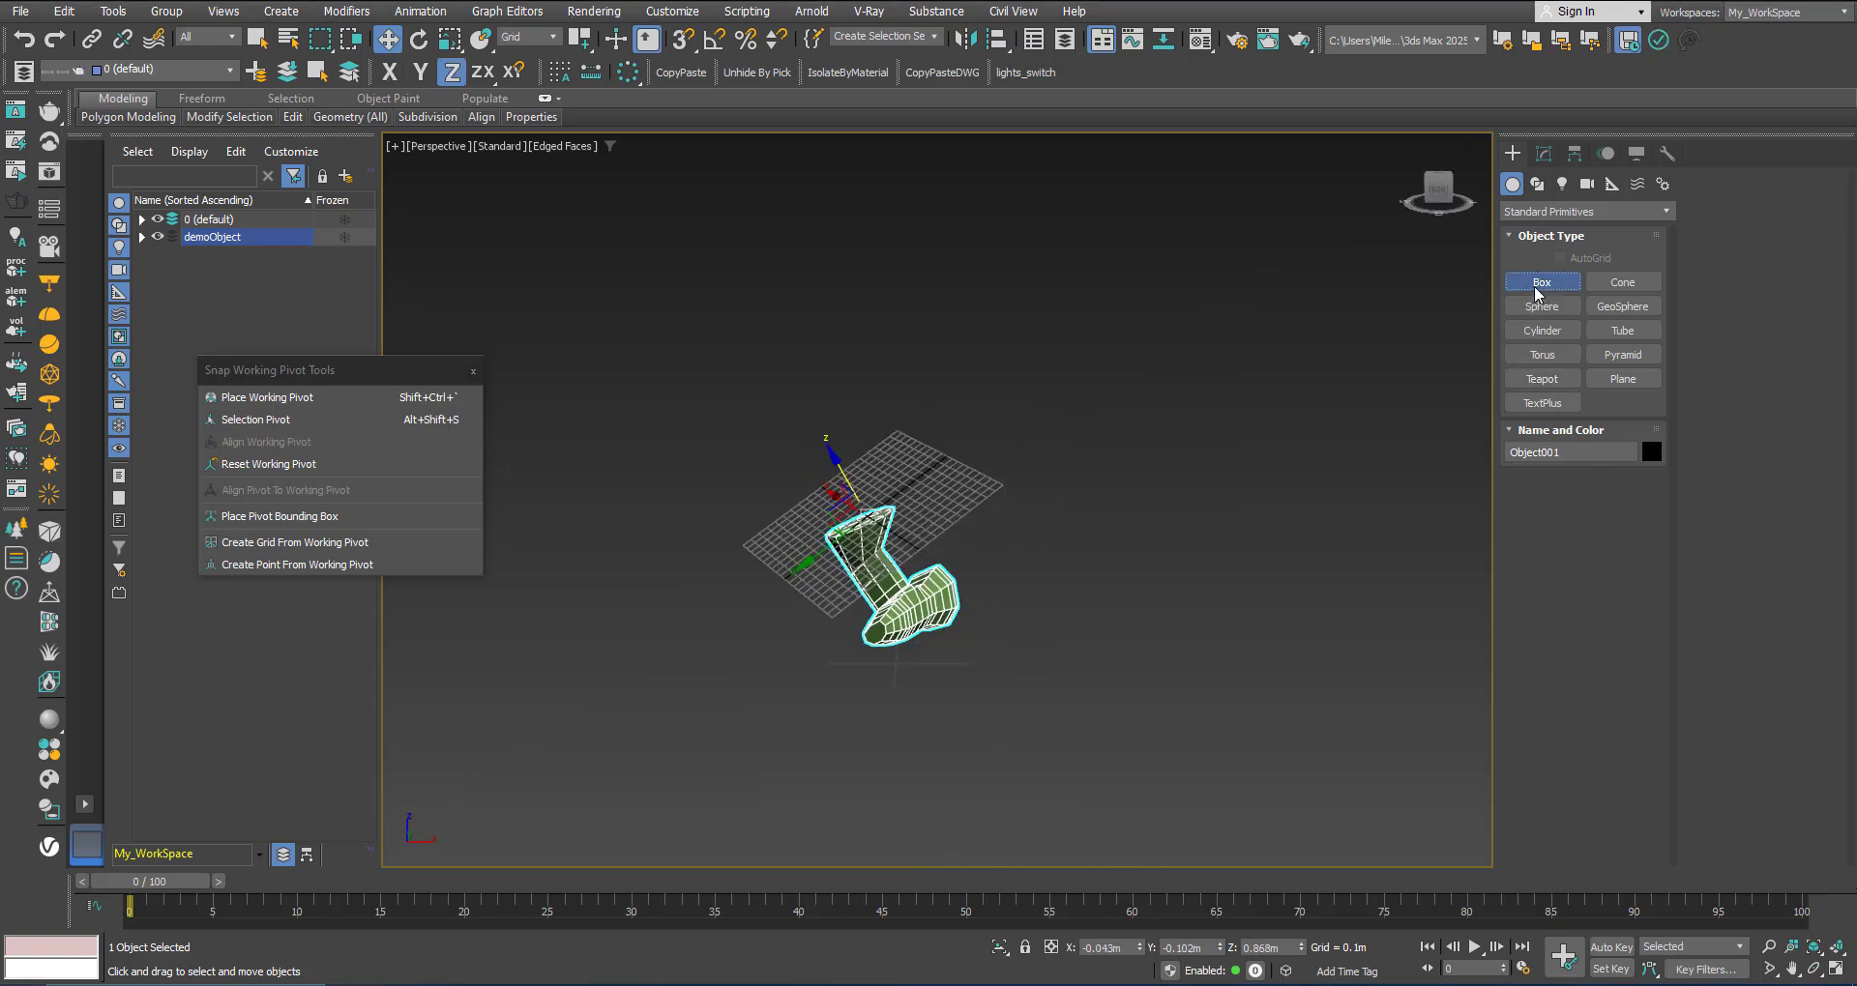
left_click_drag(979, 649, 1049, 641)
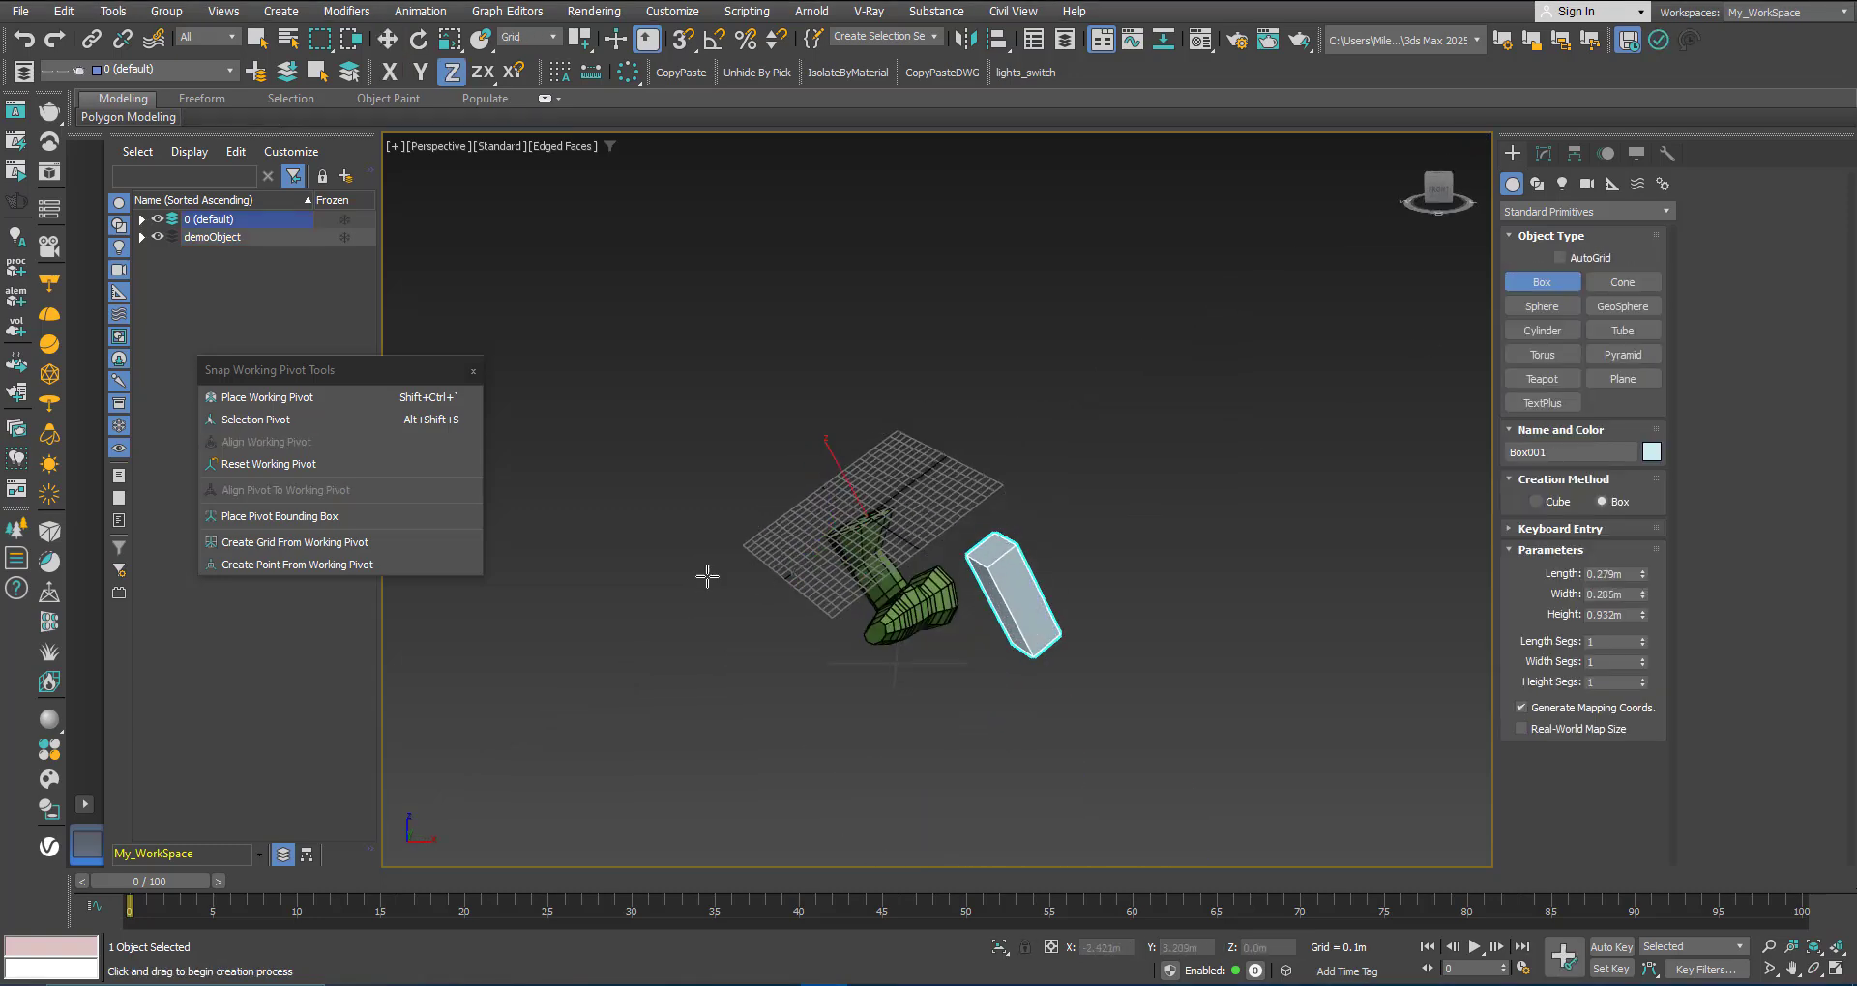
left_click_drag(707, 576, 684, 589)
Step: Create two teapots on the tilted grid's plane beyond the boxes, the second larger than the first, and return to the Move tool
left_click(1542, 379)
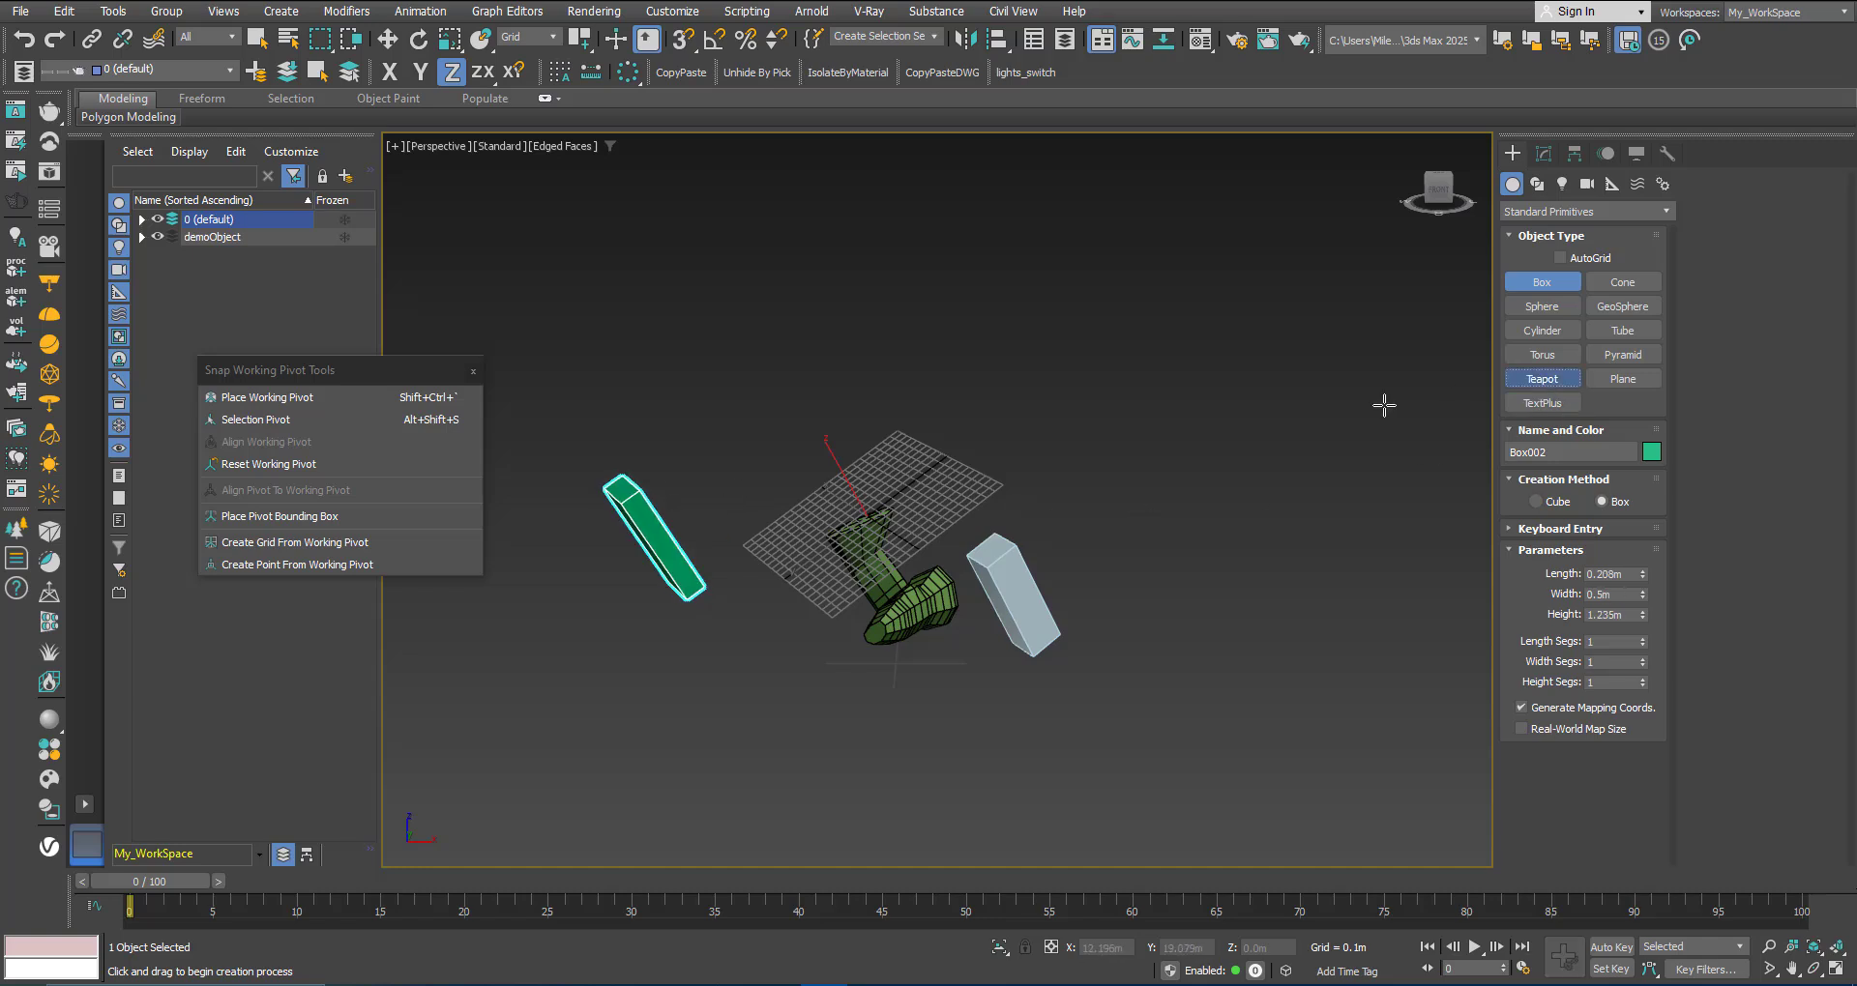
left_click_drag(979, 389, 1017, 406)
left_click_drag(718, 375, 771, 438)
key("w")
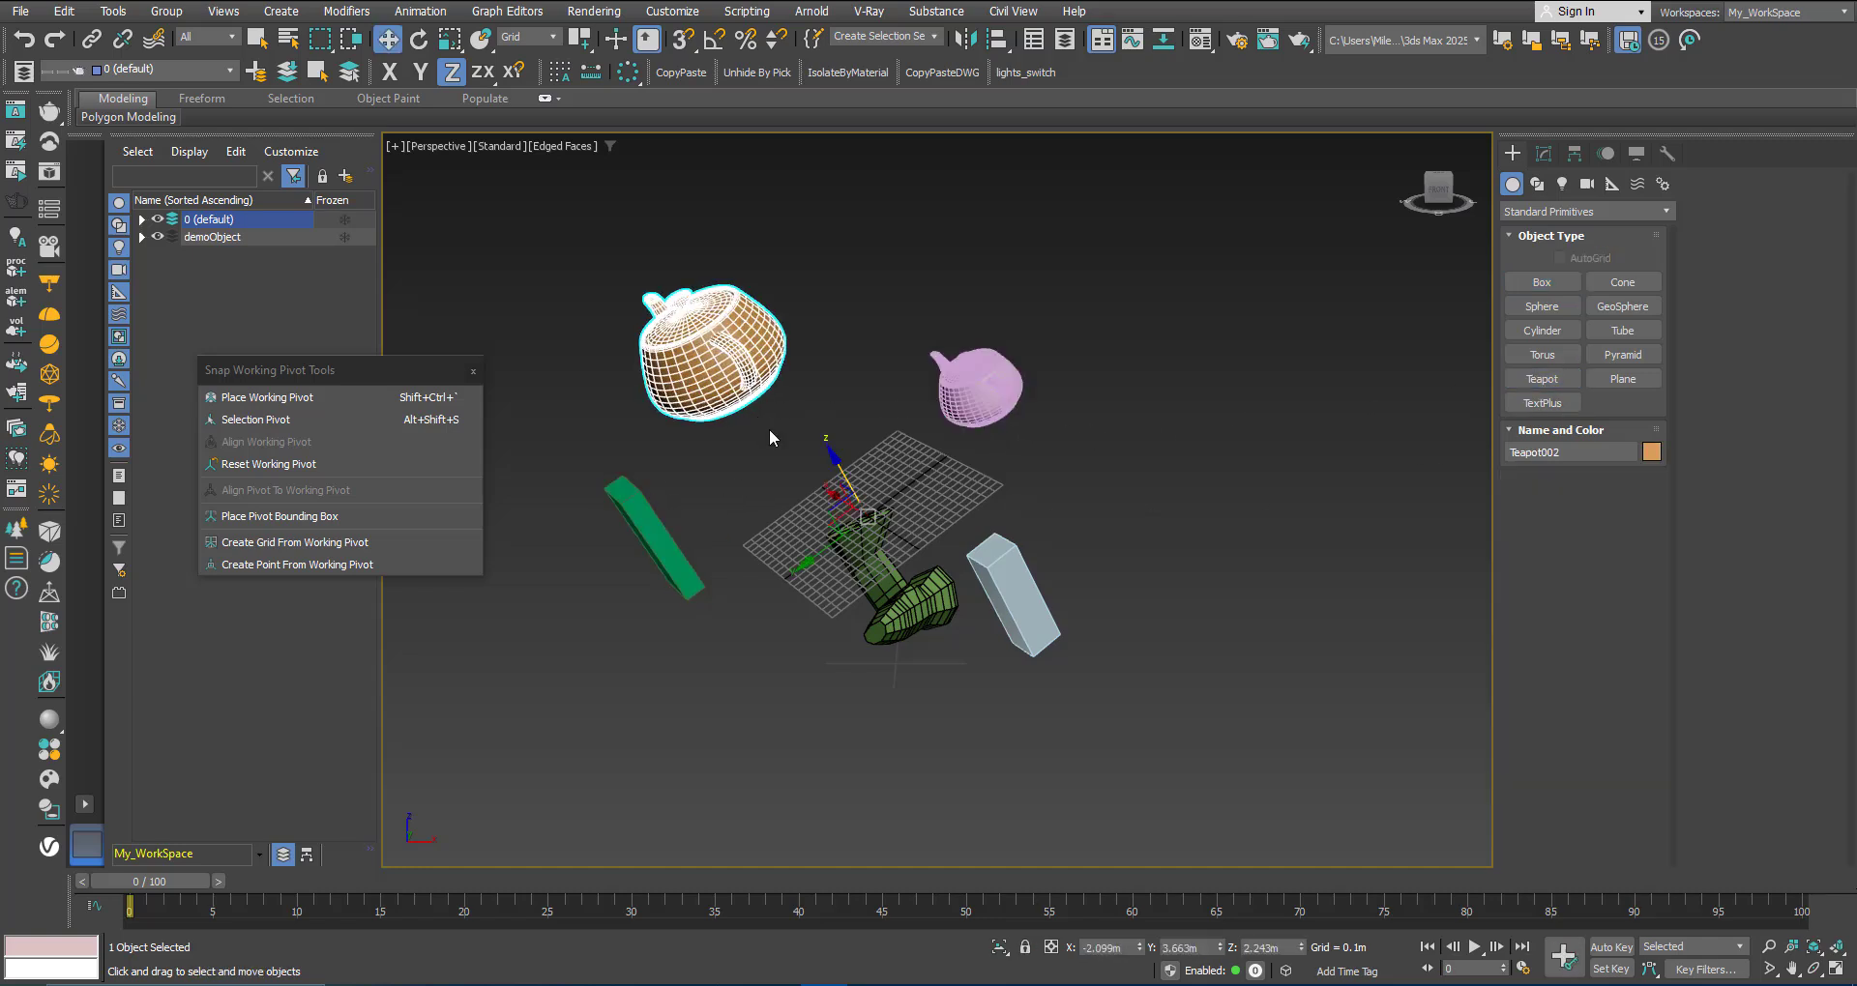
Step: Select the tilted grid helper and make the home grid active again
middle_click_drag(856, 559, 895, 551, "alt")
scroll(894, 549, "up", 6)
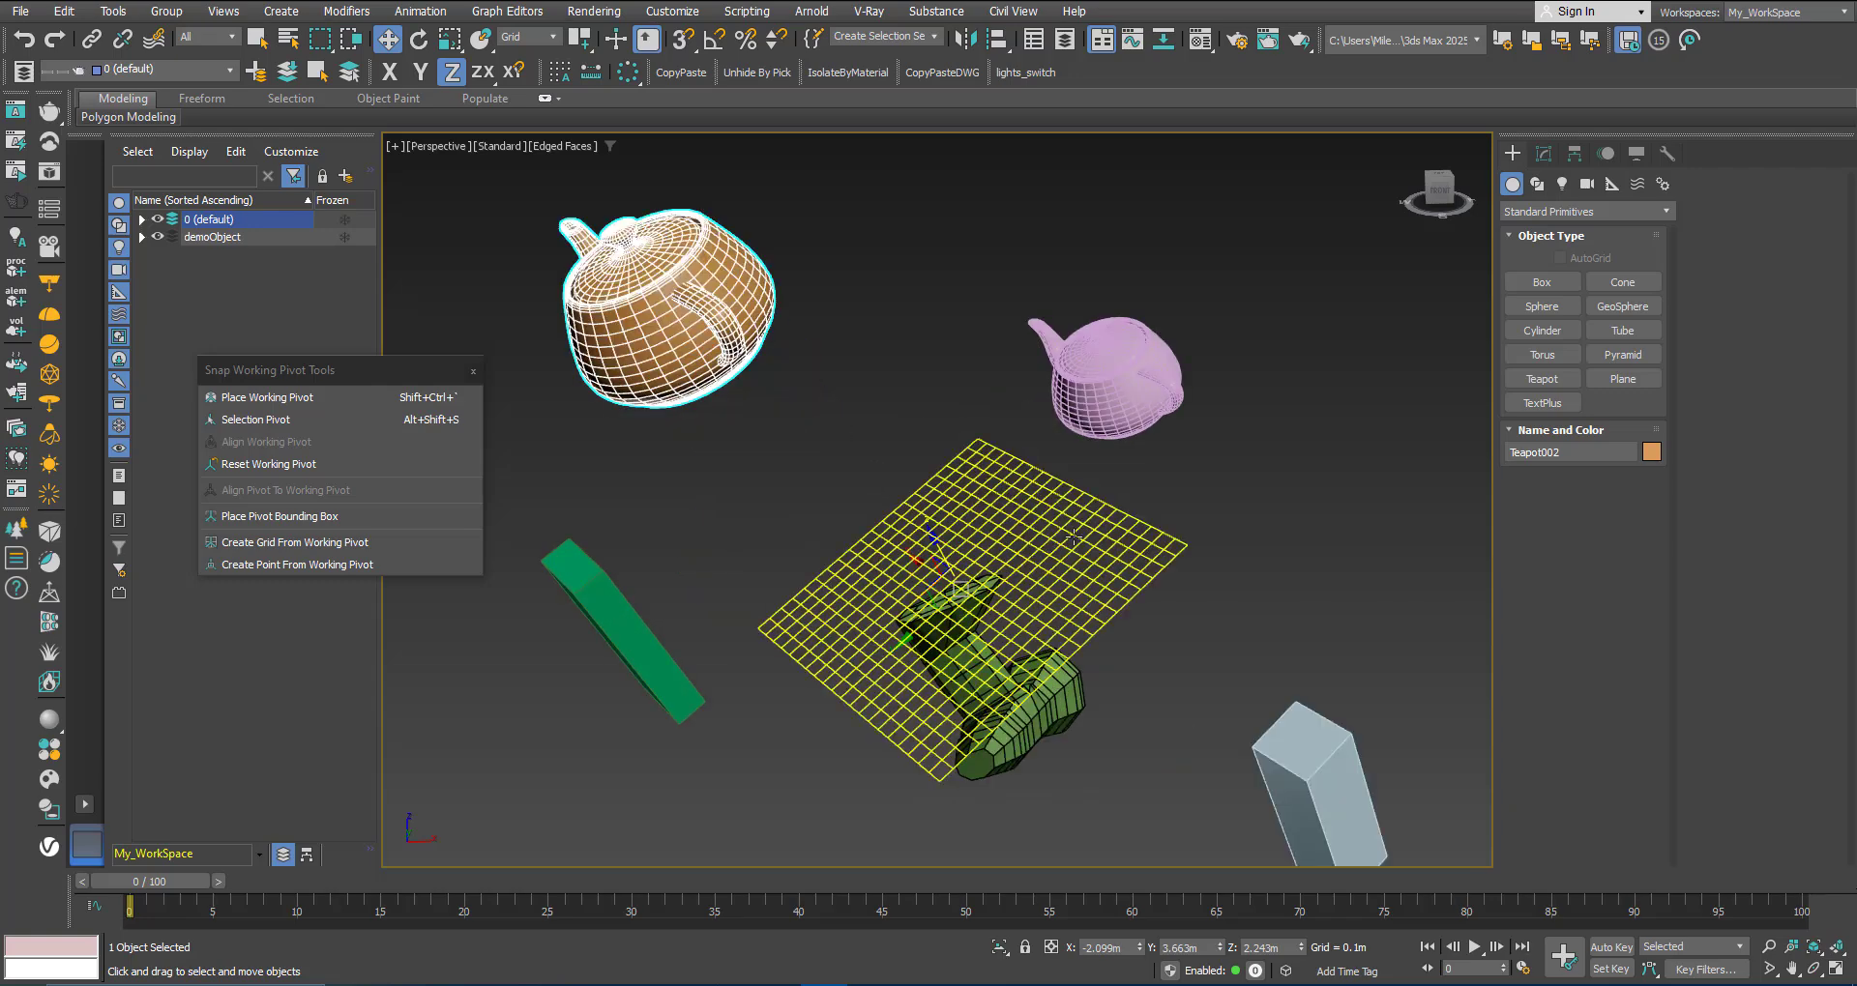
left_click(1083, 539)
left_click(1096, 546)
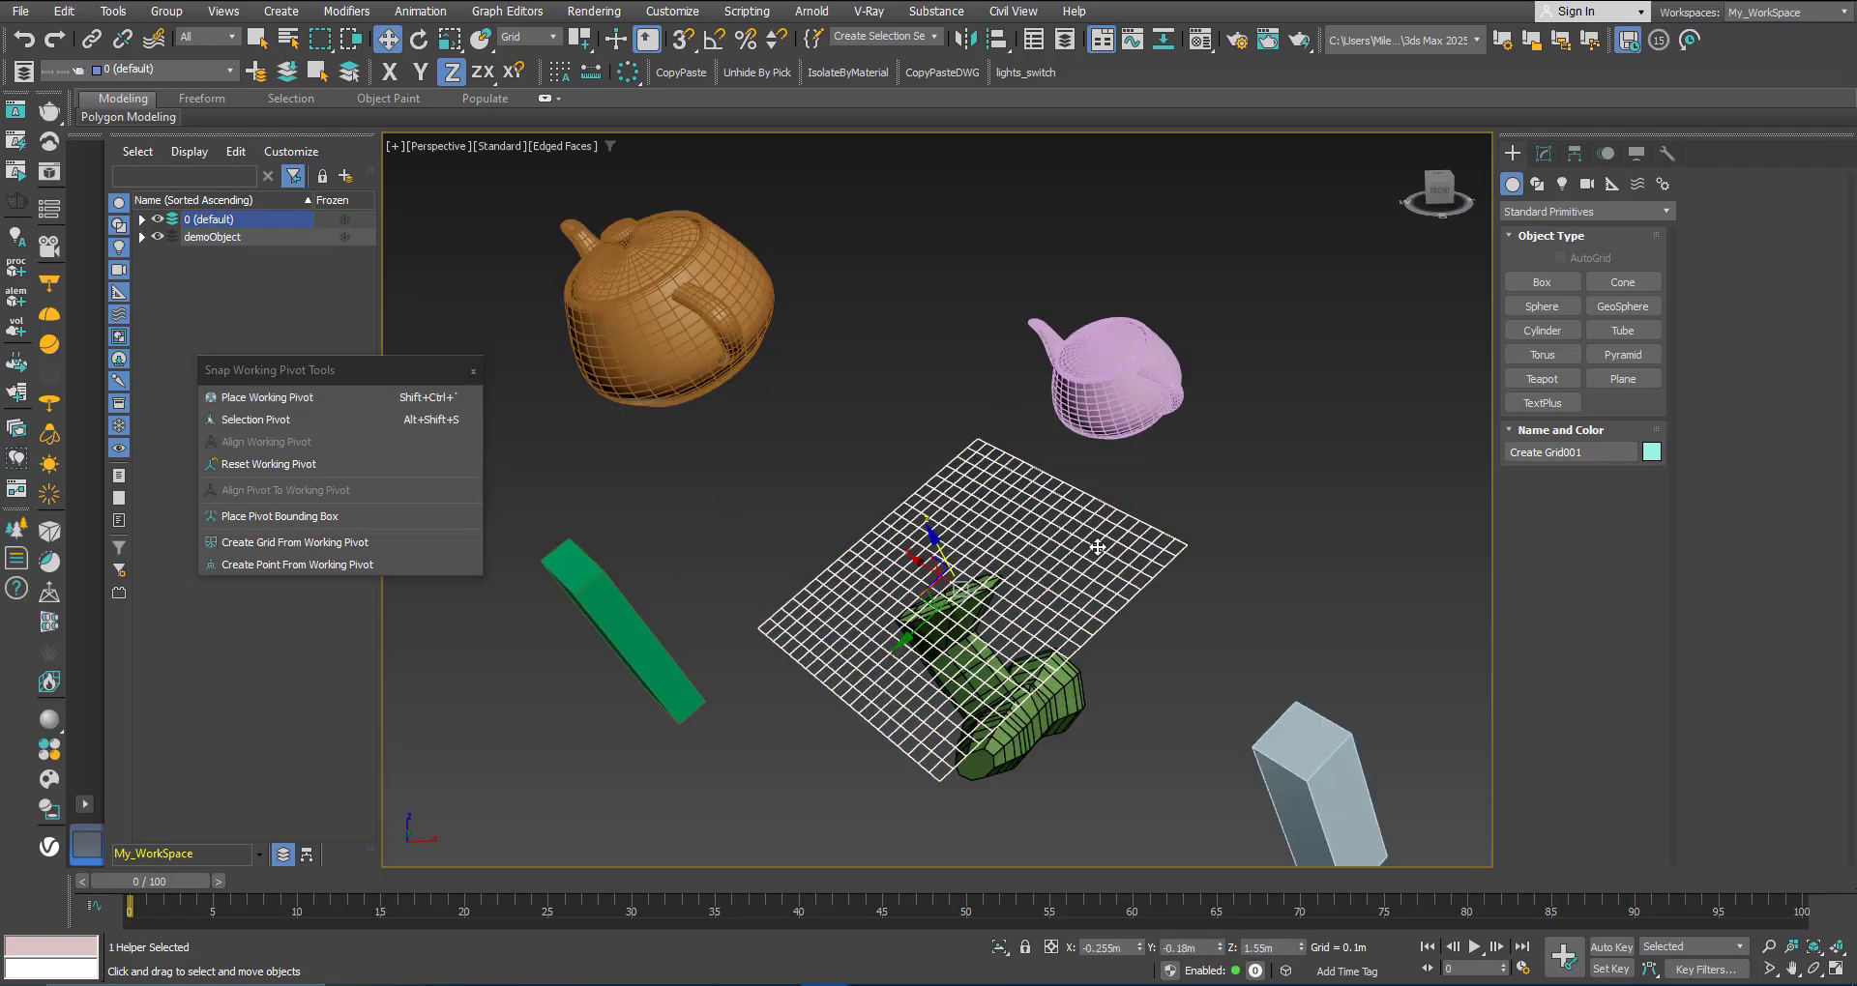
middle_click_drag(1030, 537, 696, 830, "alt")
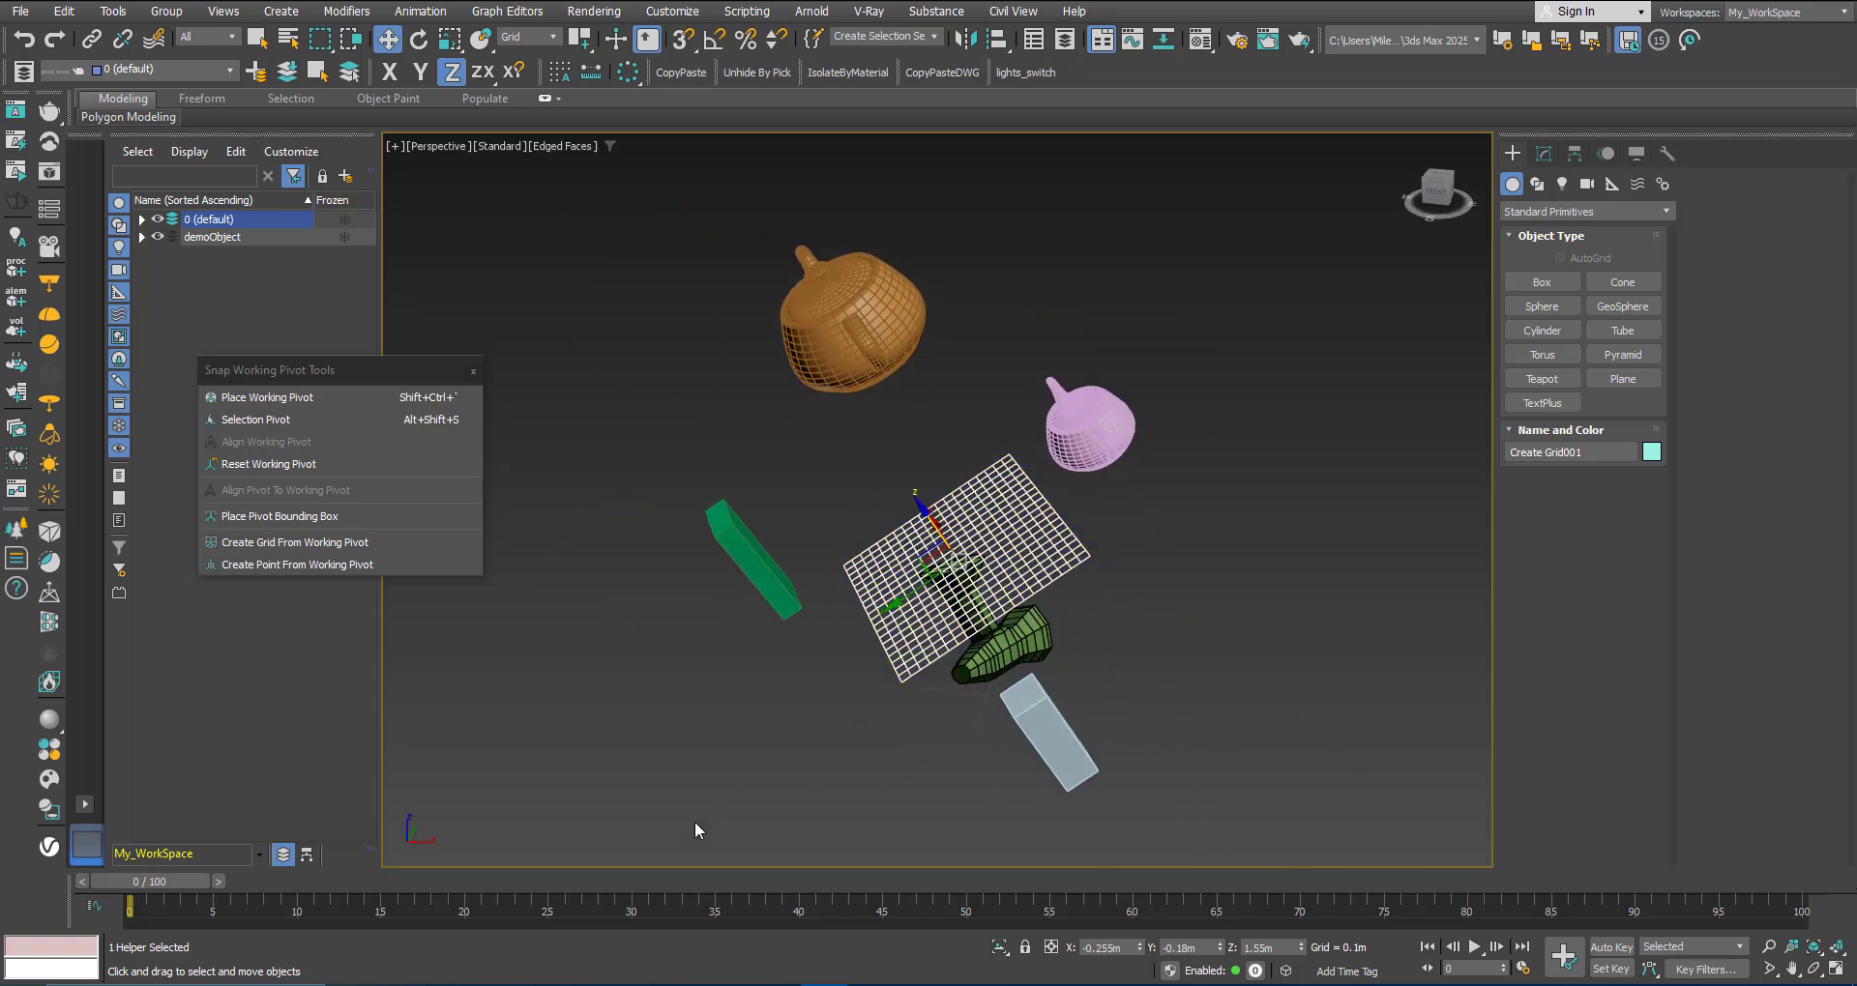
scroll(995, 573, "up", 3)
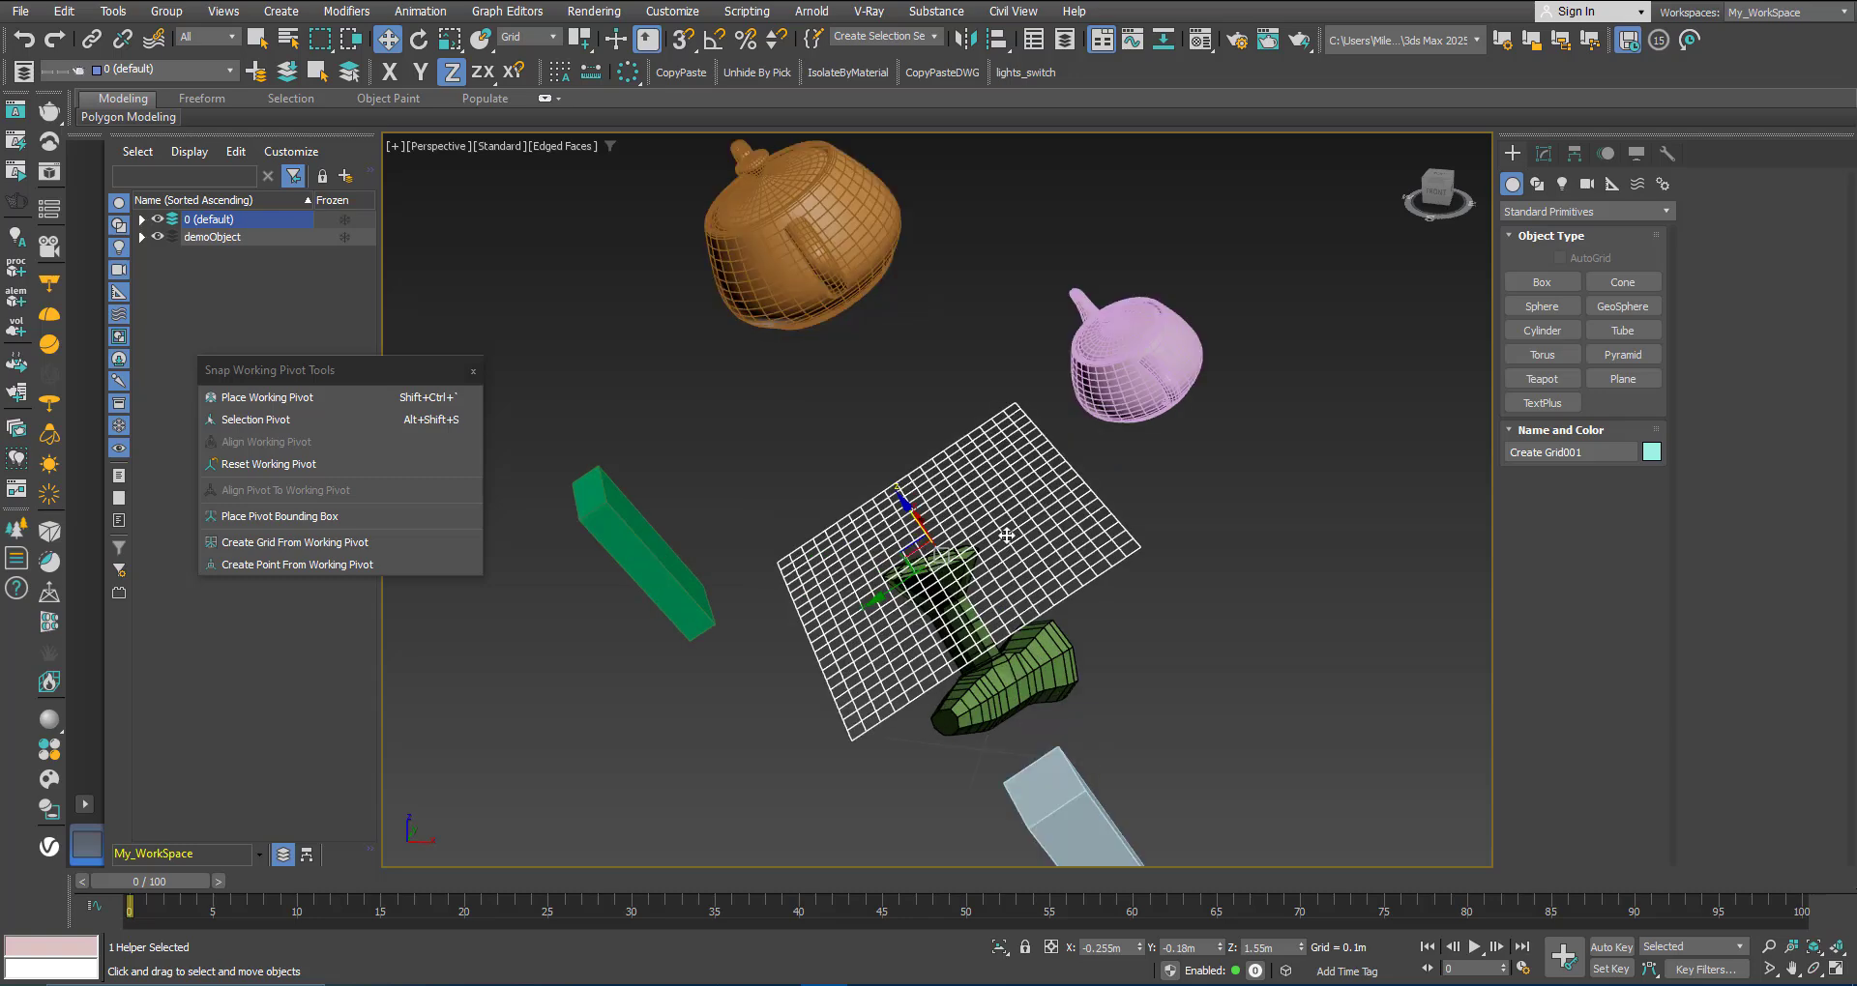
right_click(1007, 536)
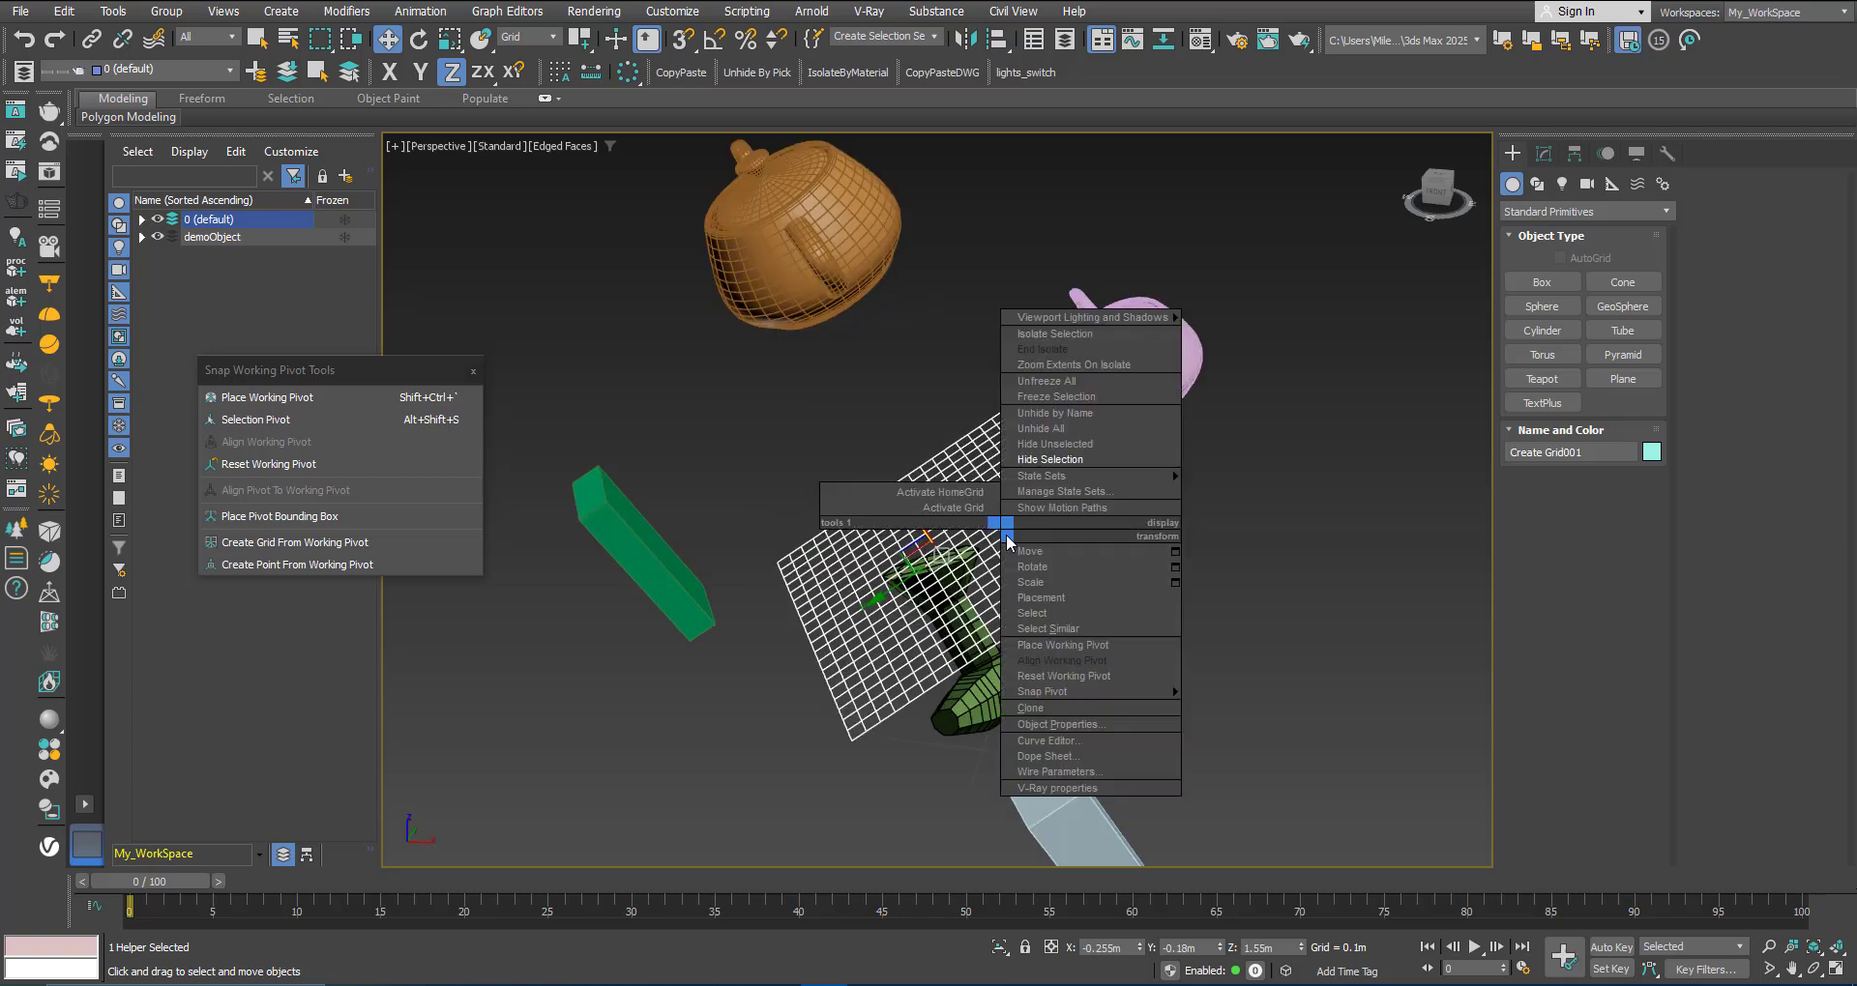
left_click(949, 493)
scroll(1015, 517, "down", 6)
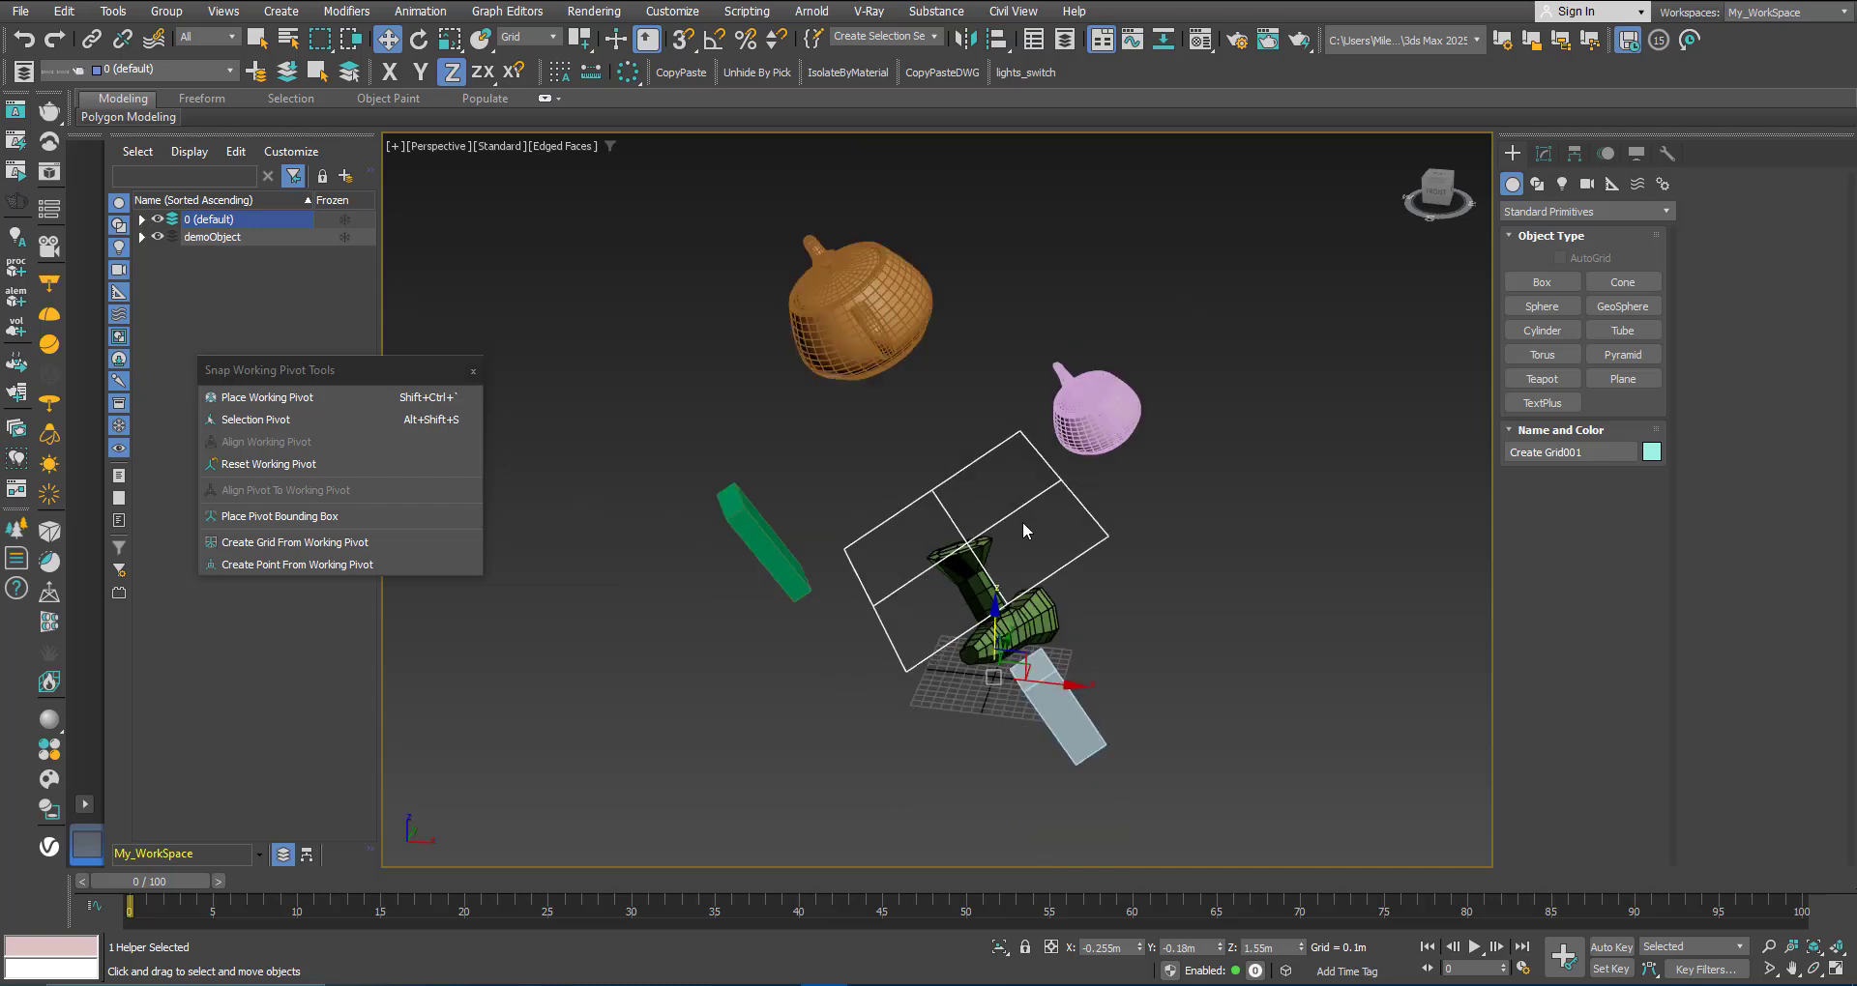
Step: Create two boxes on the home grid, the first with a base about 0.71 x 0.25 m, and return to the Move tool
left_click(1514, 288)
left_click_drag(758, 671, 723, 690)
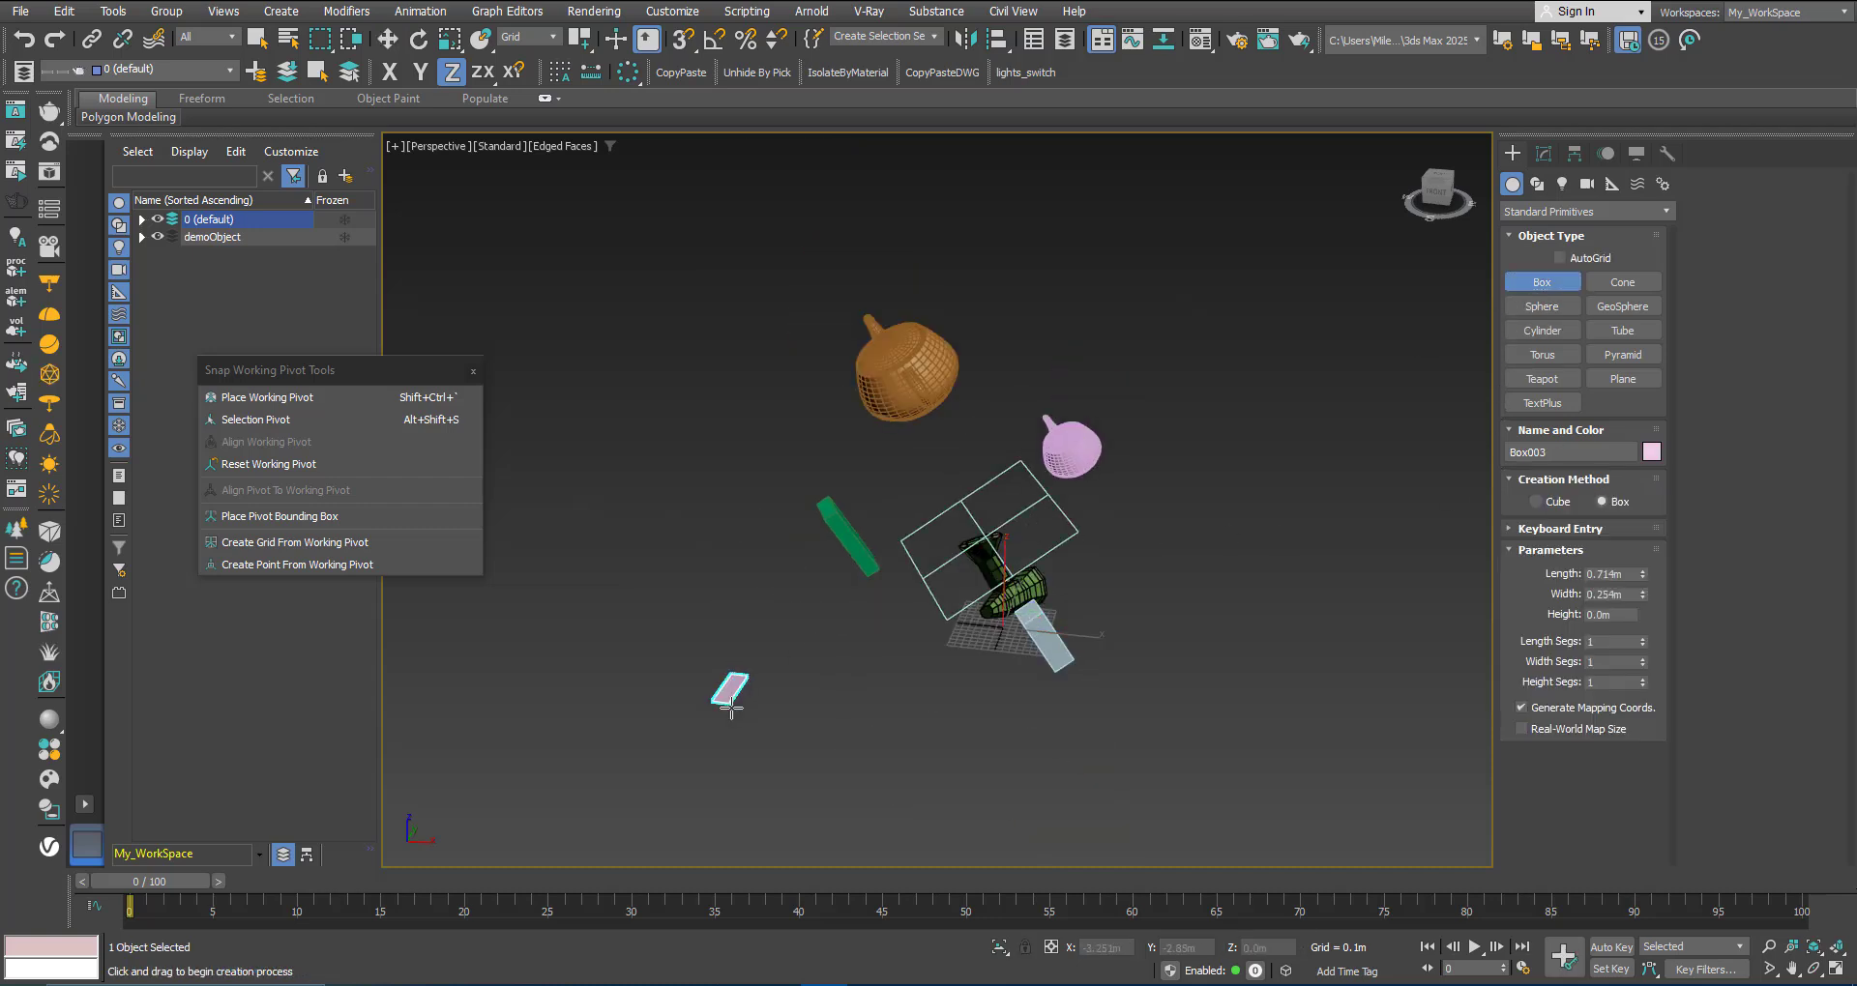
left_click(726, 527)
left_click_drag(851, 682, 883, 724)
left_click(885, 623)
key("w")
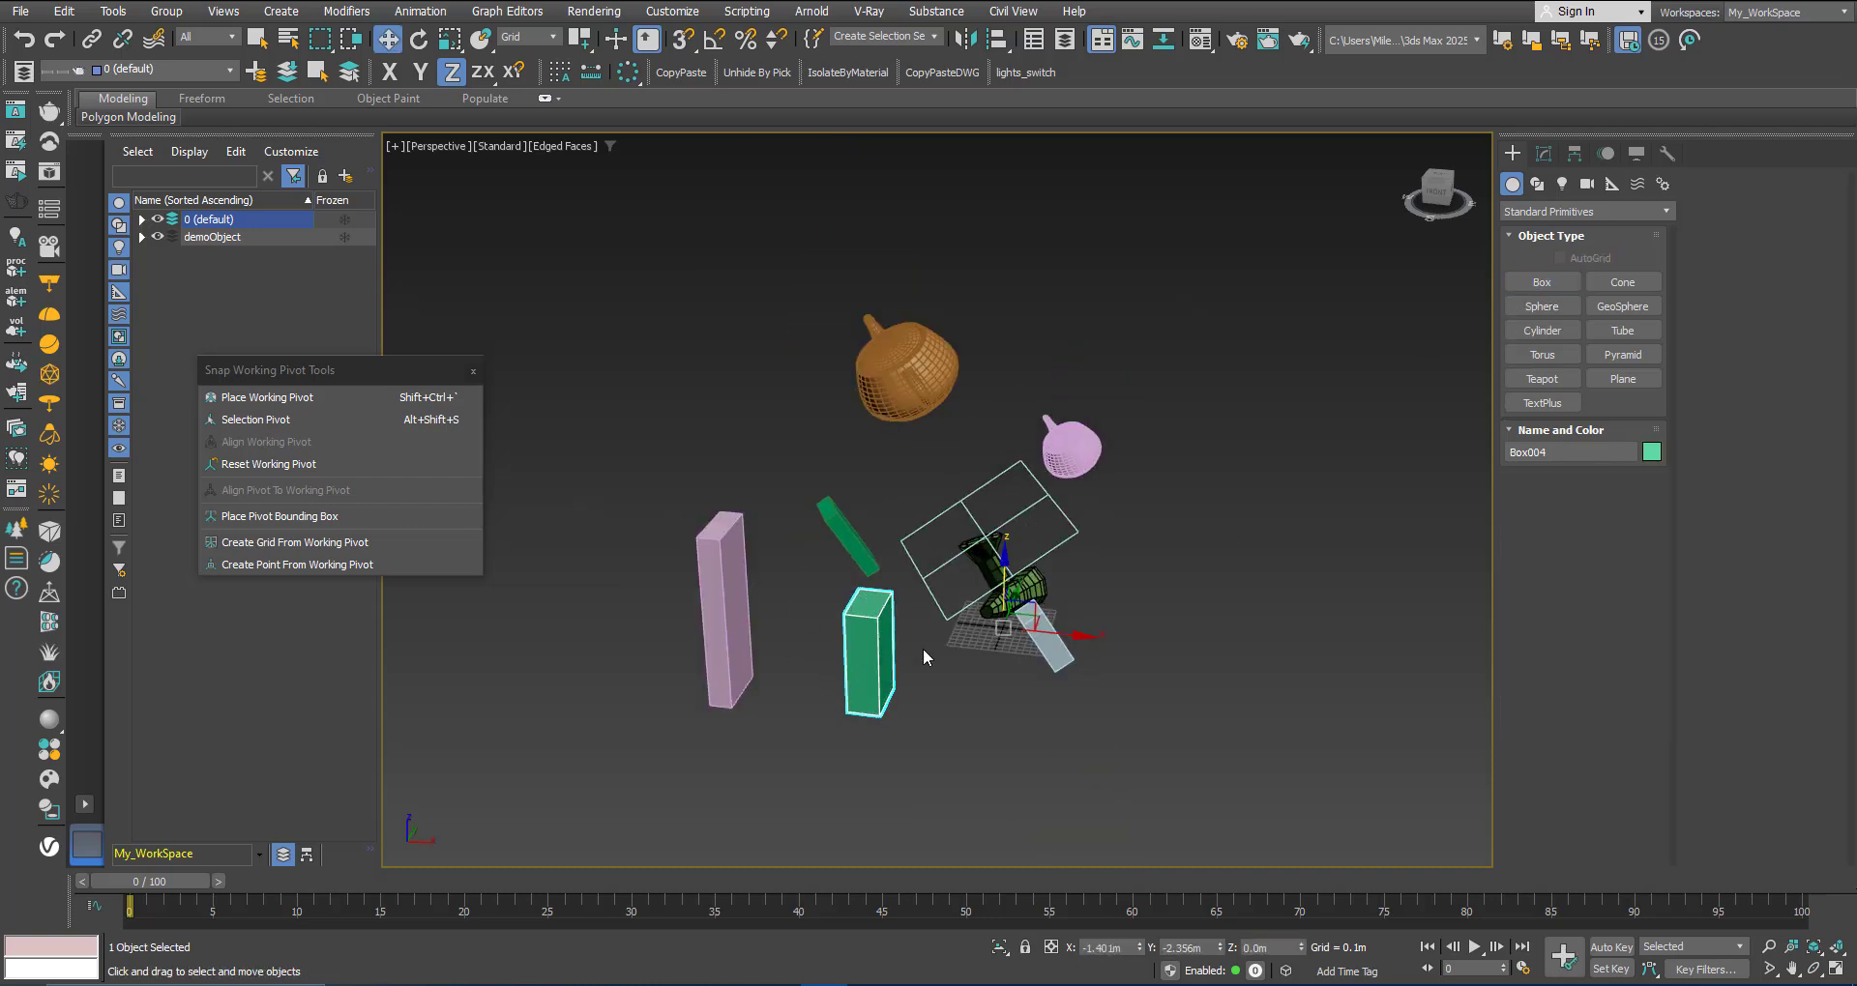
Step: Select the tilted grid helper, undo its accidental shift, and make it the active grid again
scroll(1051, 555, "up", 3)
left_click(888, 624)
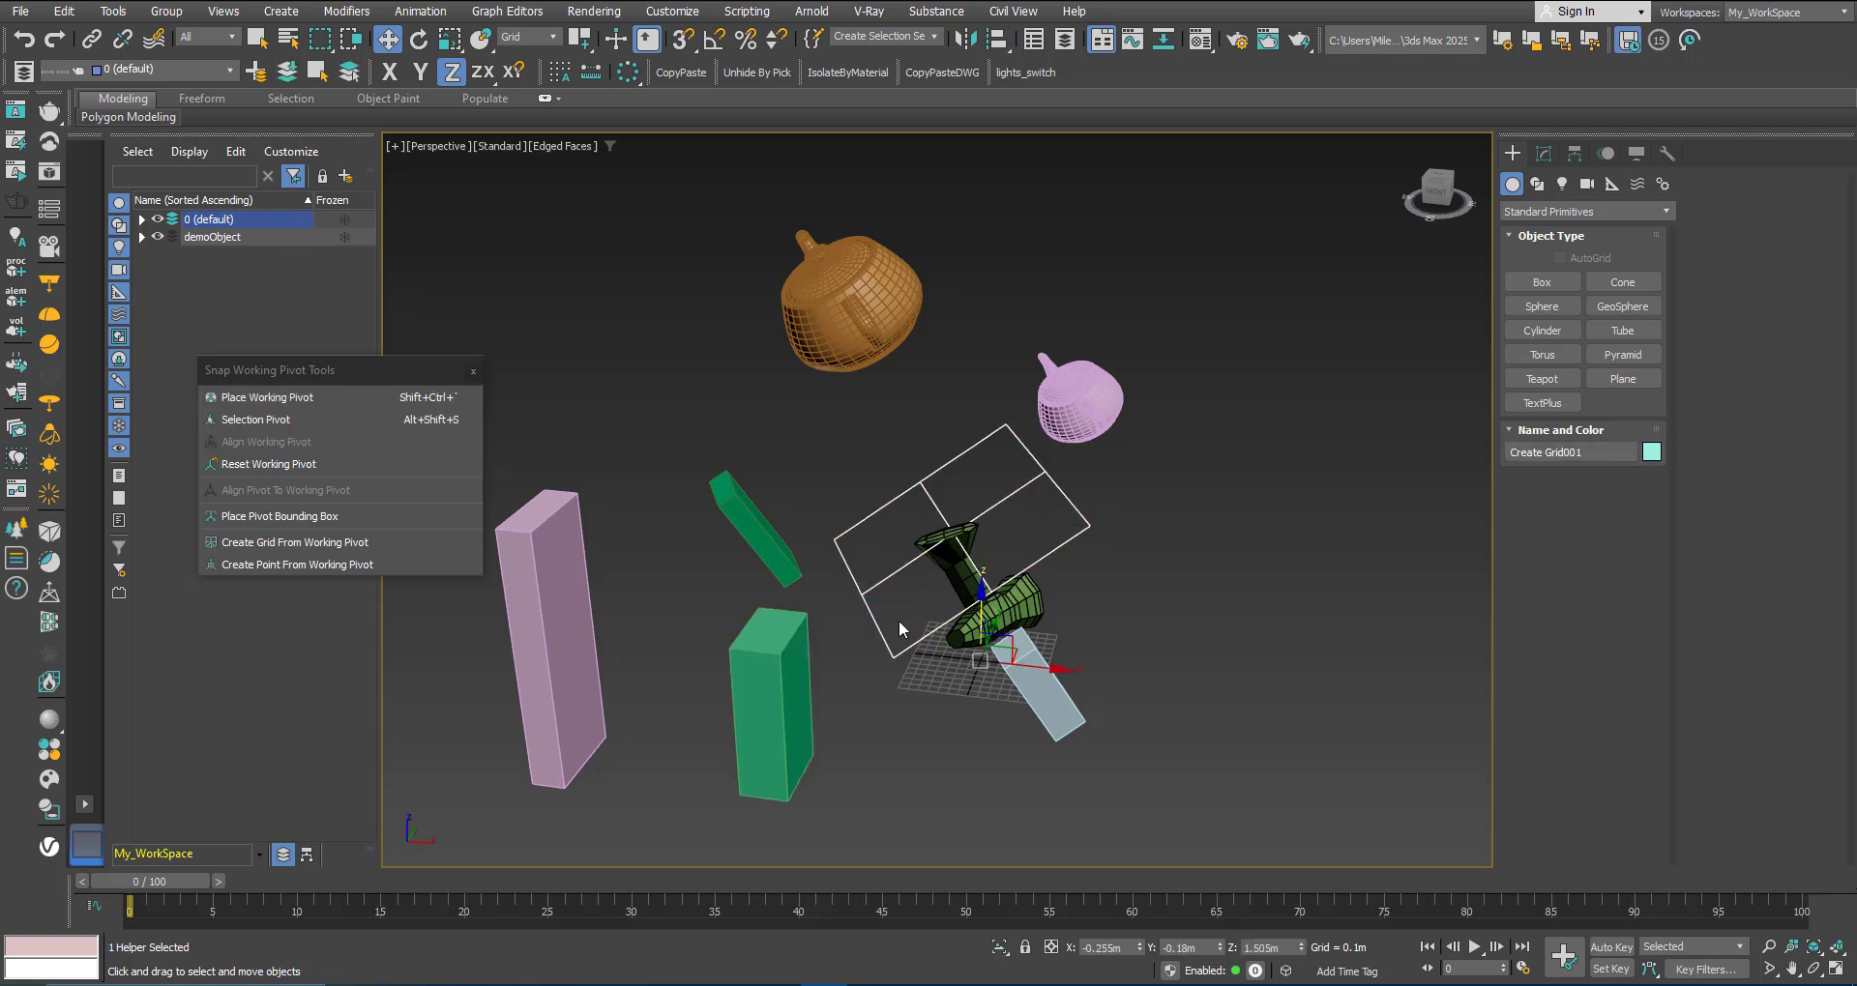
key("ctrl+z")
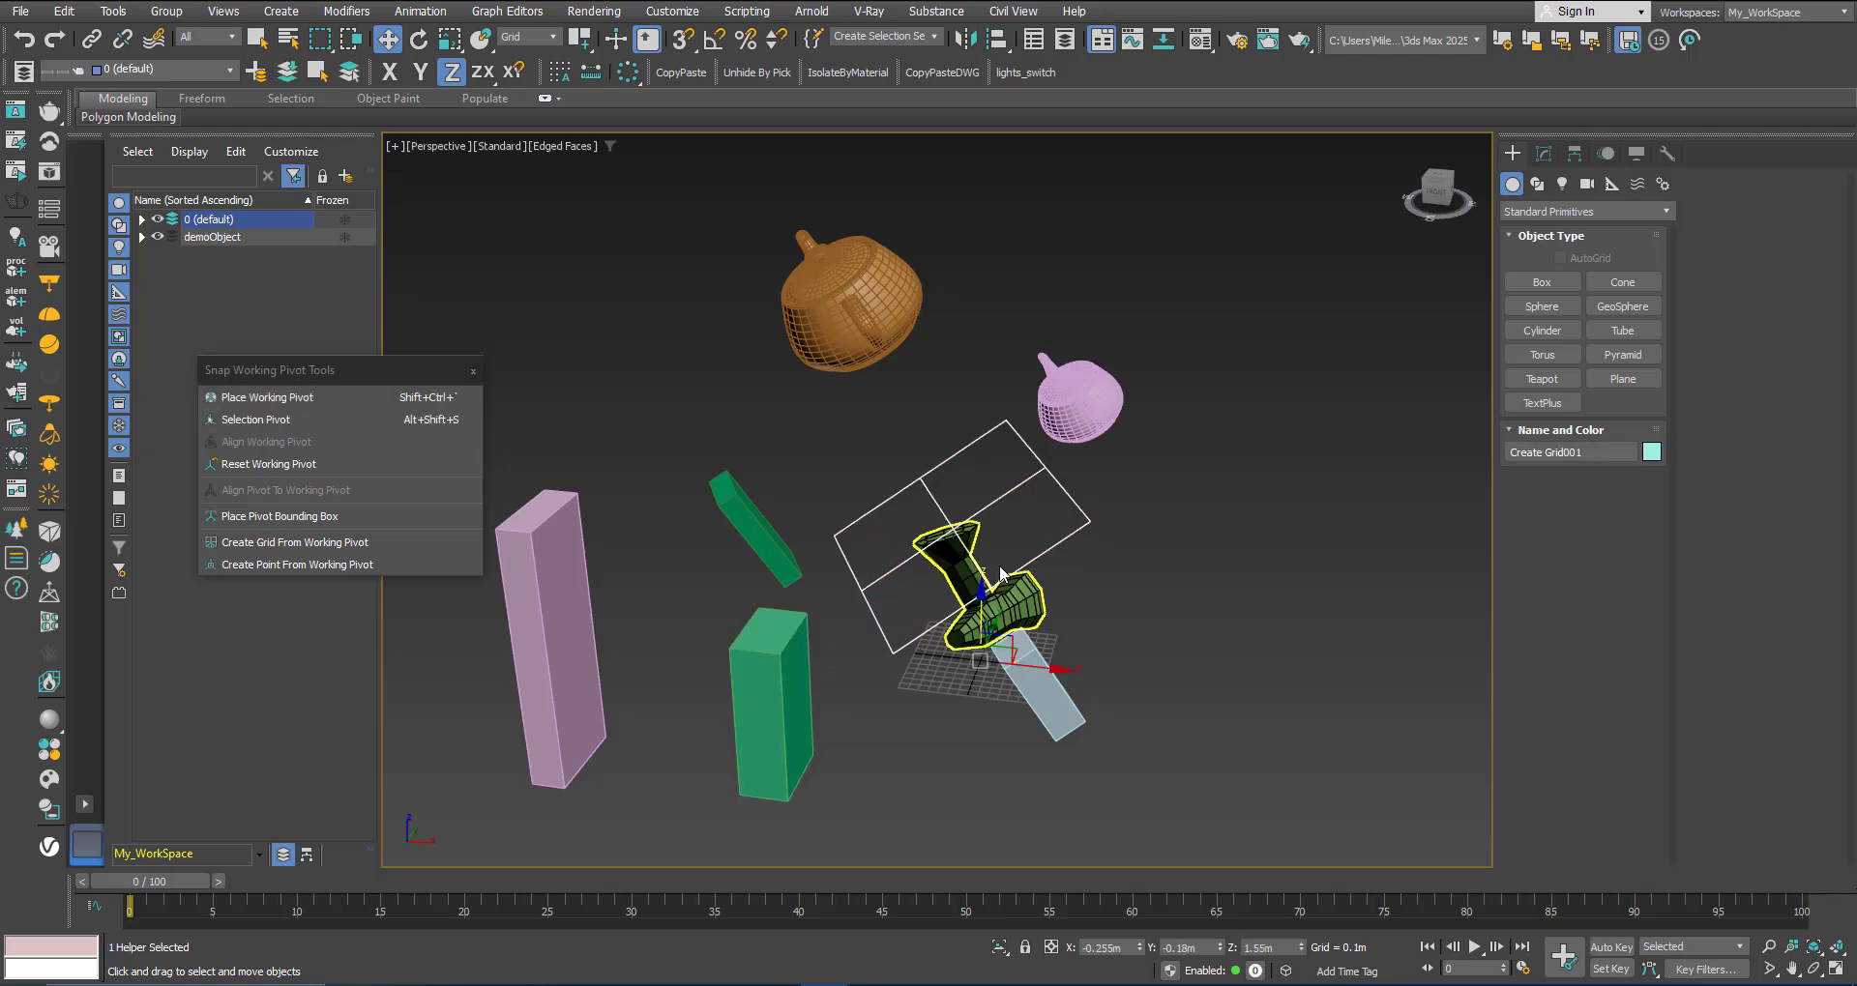
right_click(1065, 536)
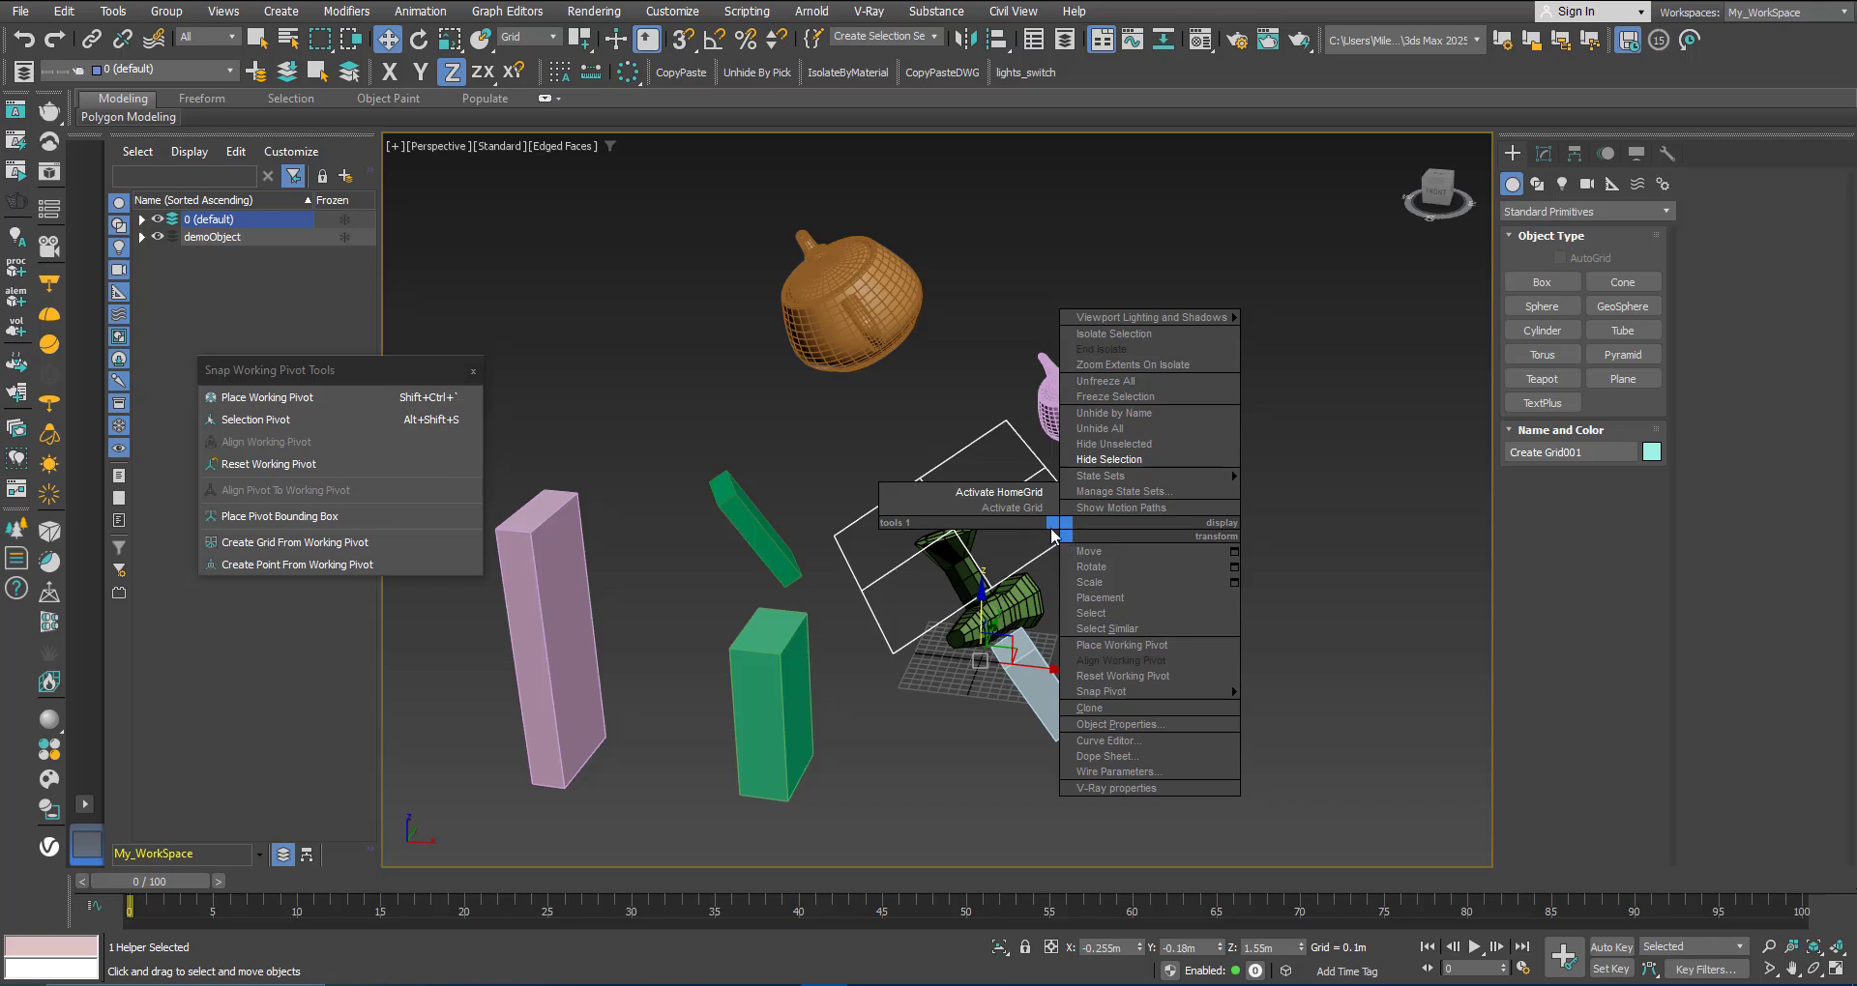
left_click(982, 508)
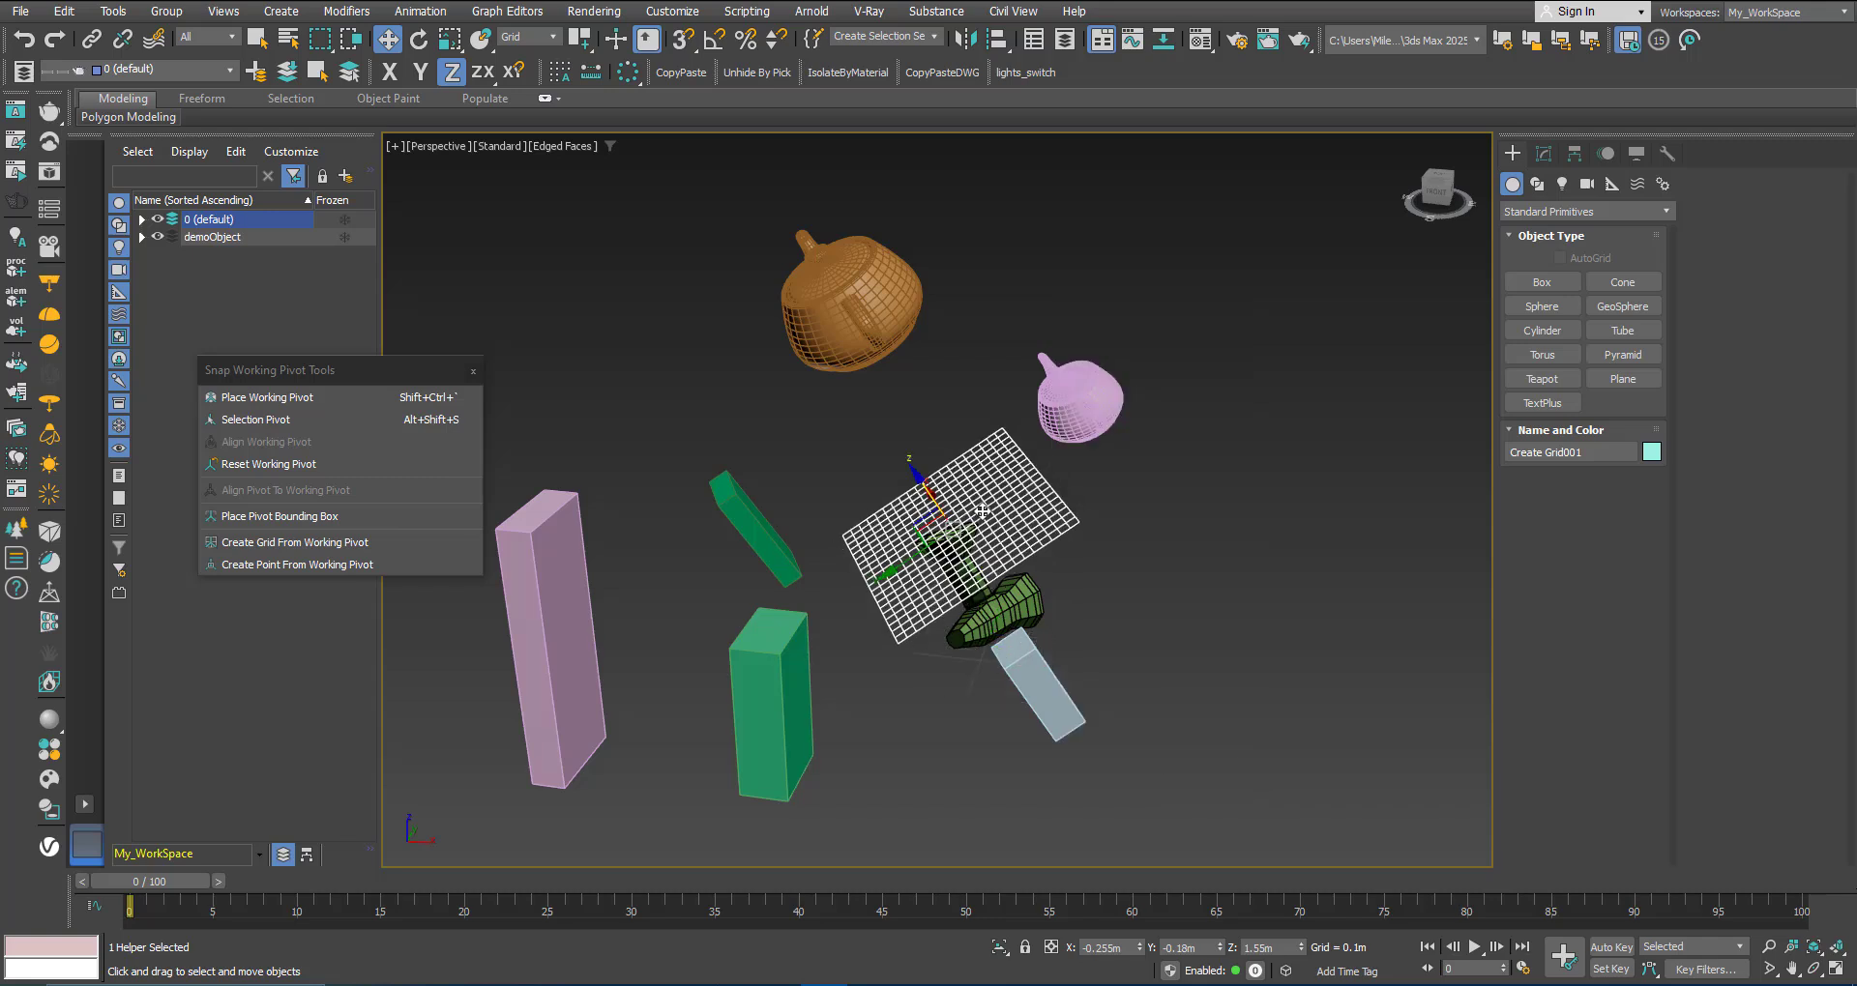
Step: Create two toruses on the tilted grid's plane, the first with radii about 0.22 m and 0.05 m, and return to the Move tool
left_click(1542, 355)
left_click_drag(1105, 534, 1133, 527)
left_click(1107, 542)
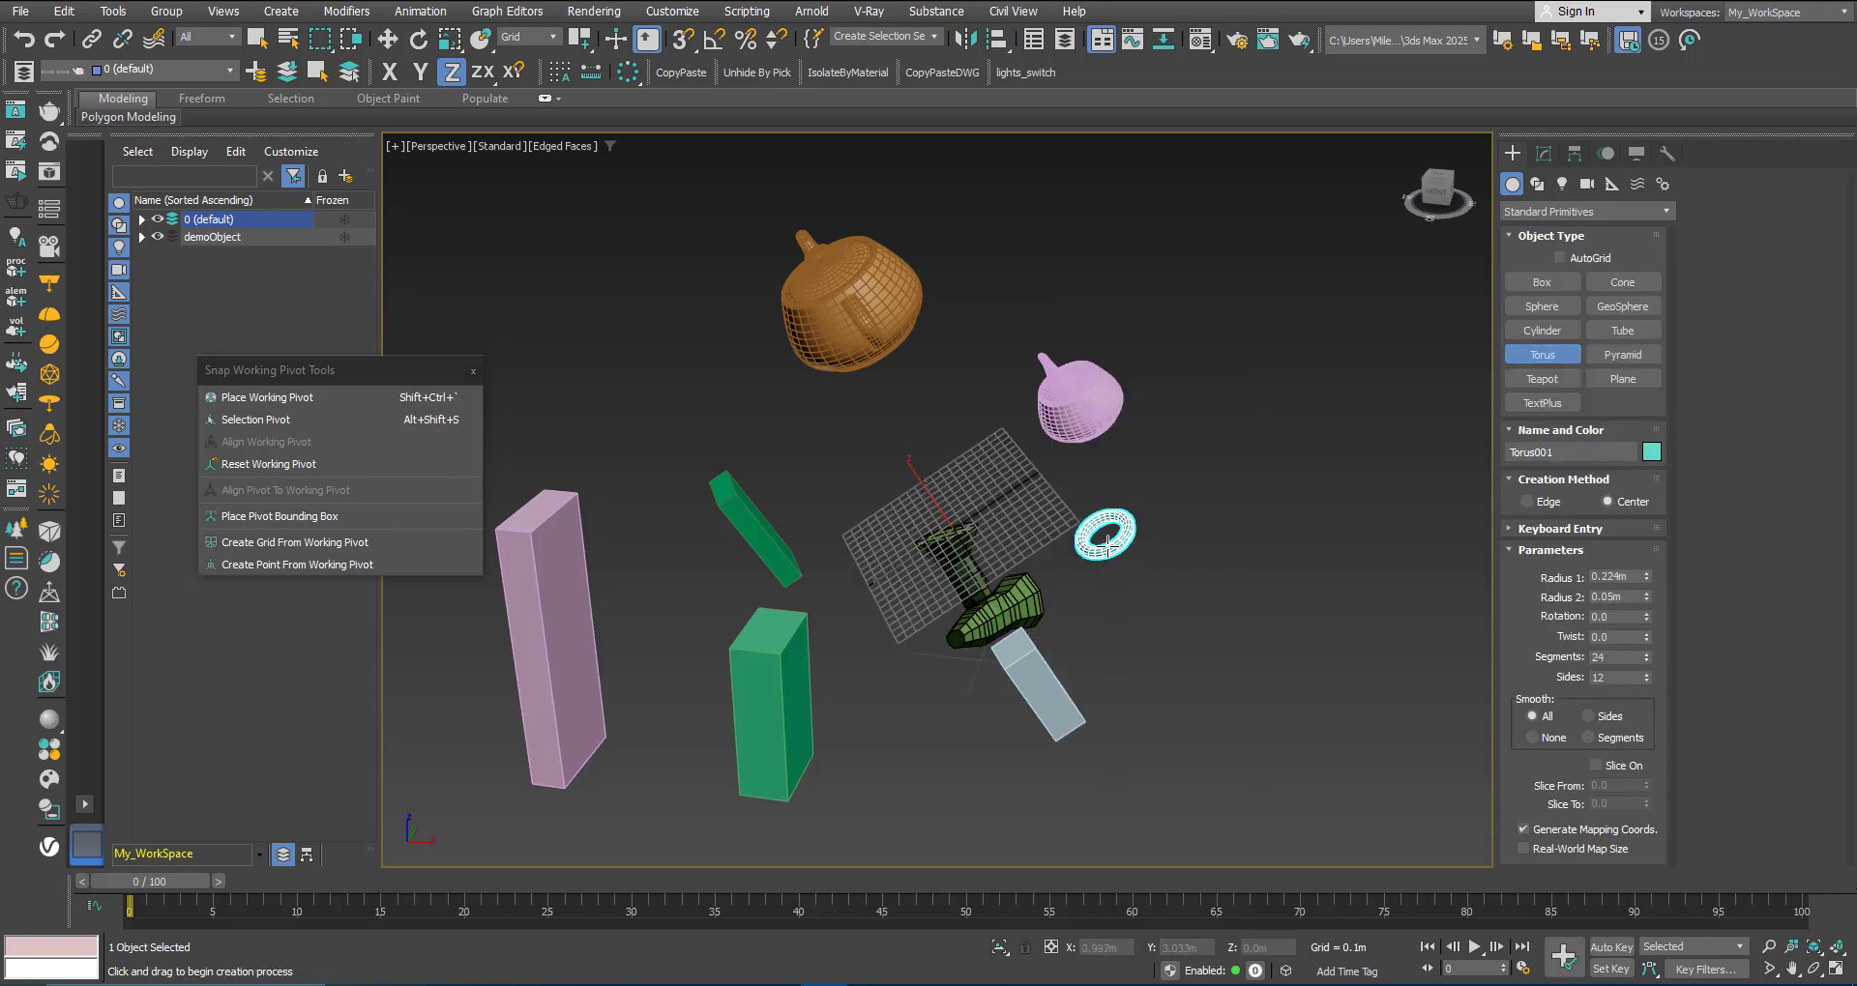
left_click_drag(997, 519, 1005, 538)
left_click(1000, 531)
key("w")
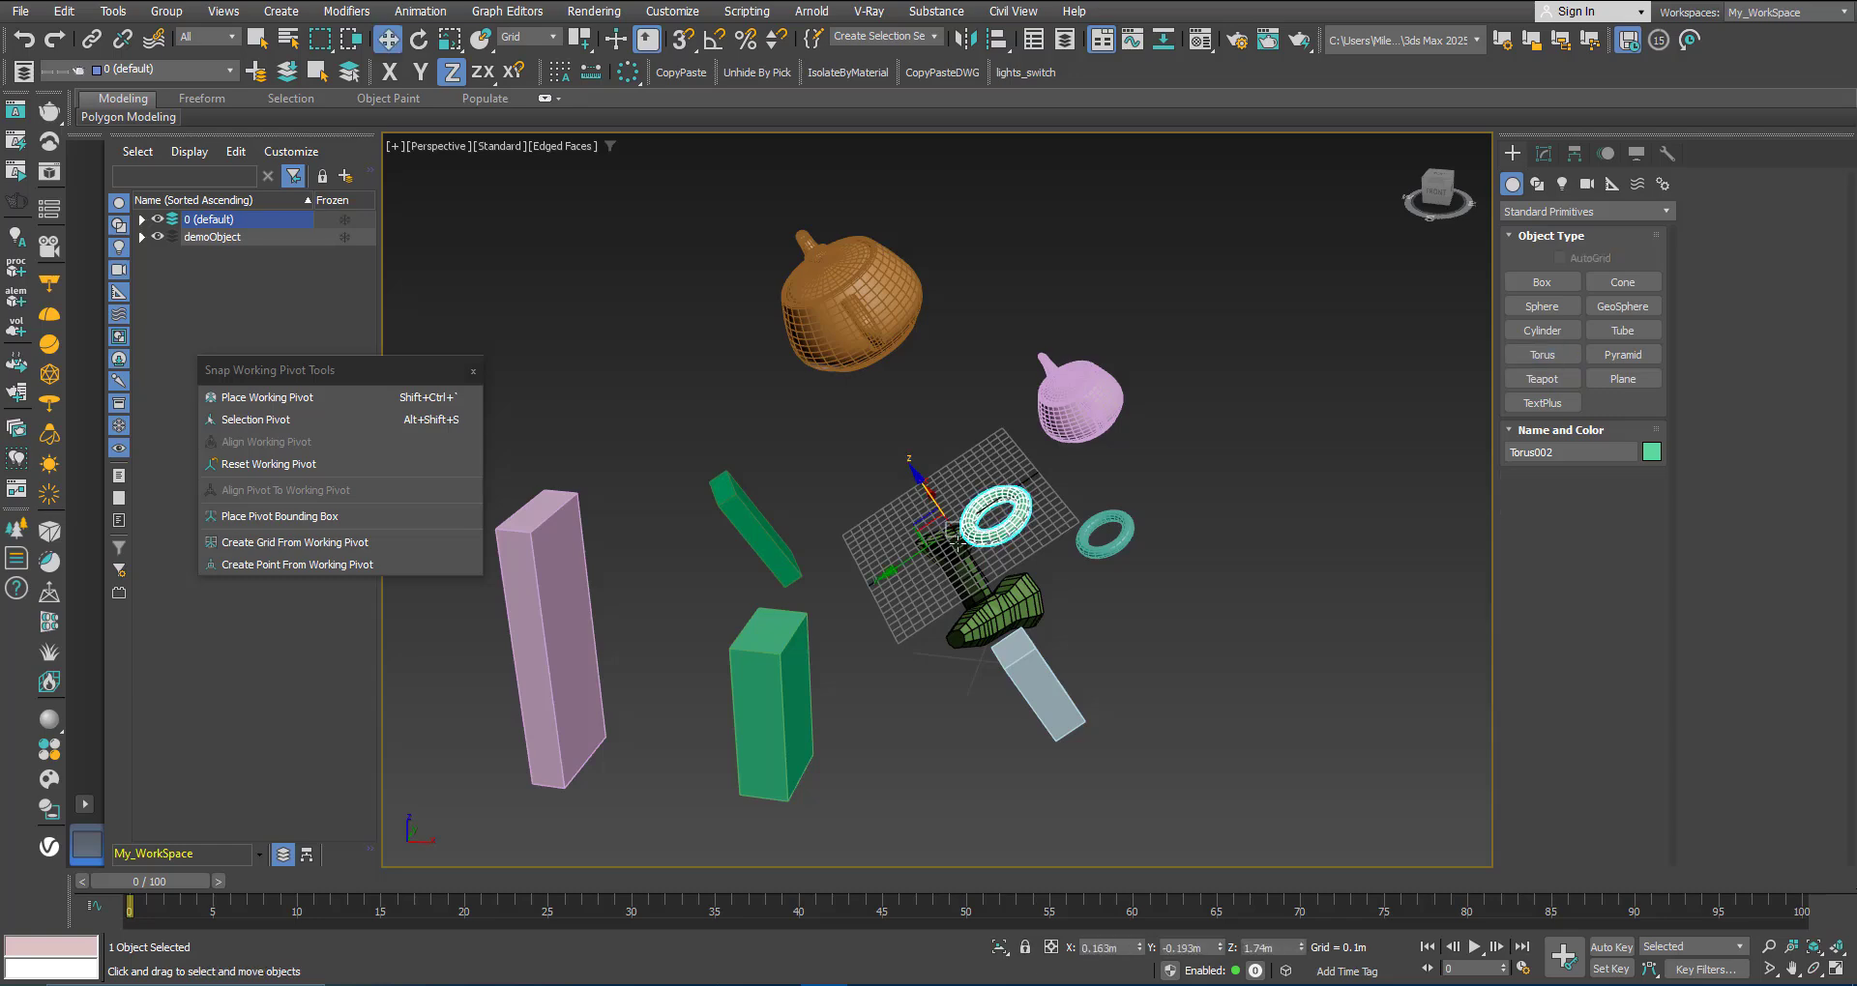
Step: Move the tilted grid helper up and away from the object to about X -1.91, Y -1.62, Z 5.1 m
middle_click_drag(955, 544, 916, 607, "alt")
left_click(918, 607)
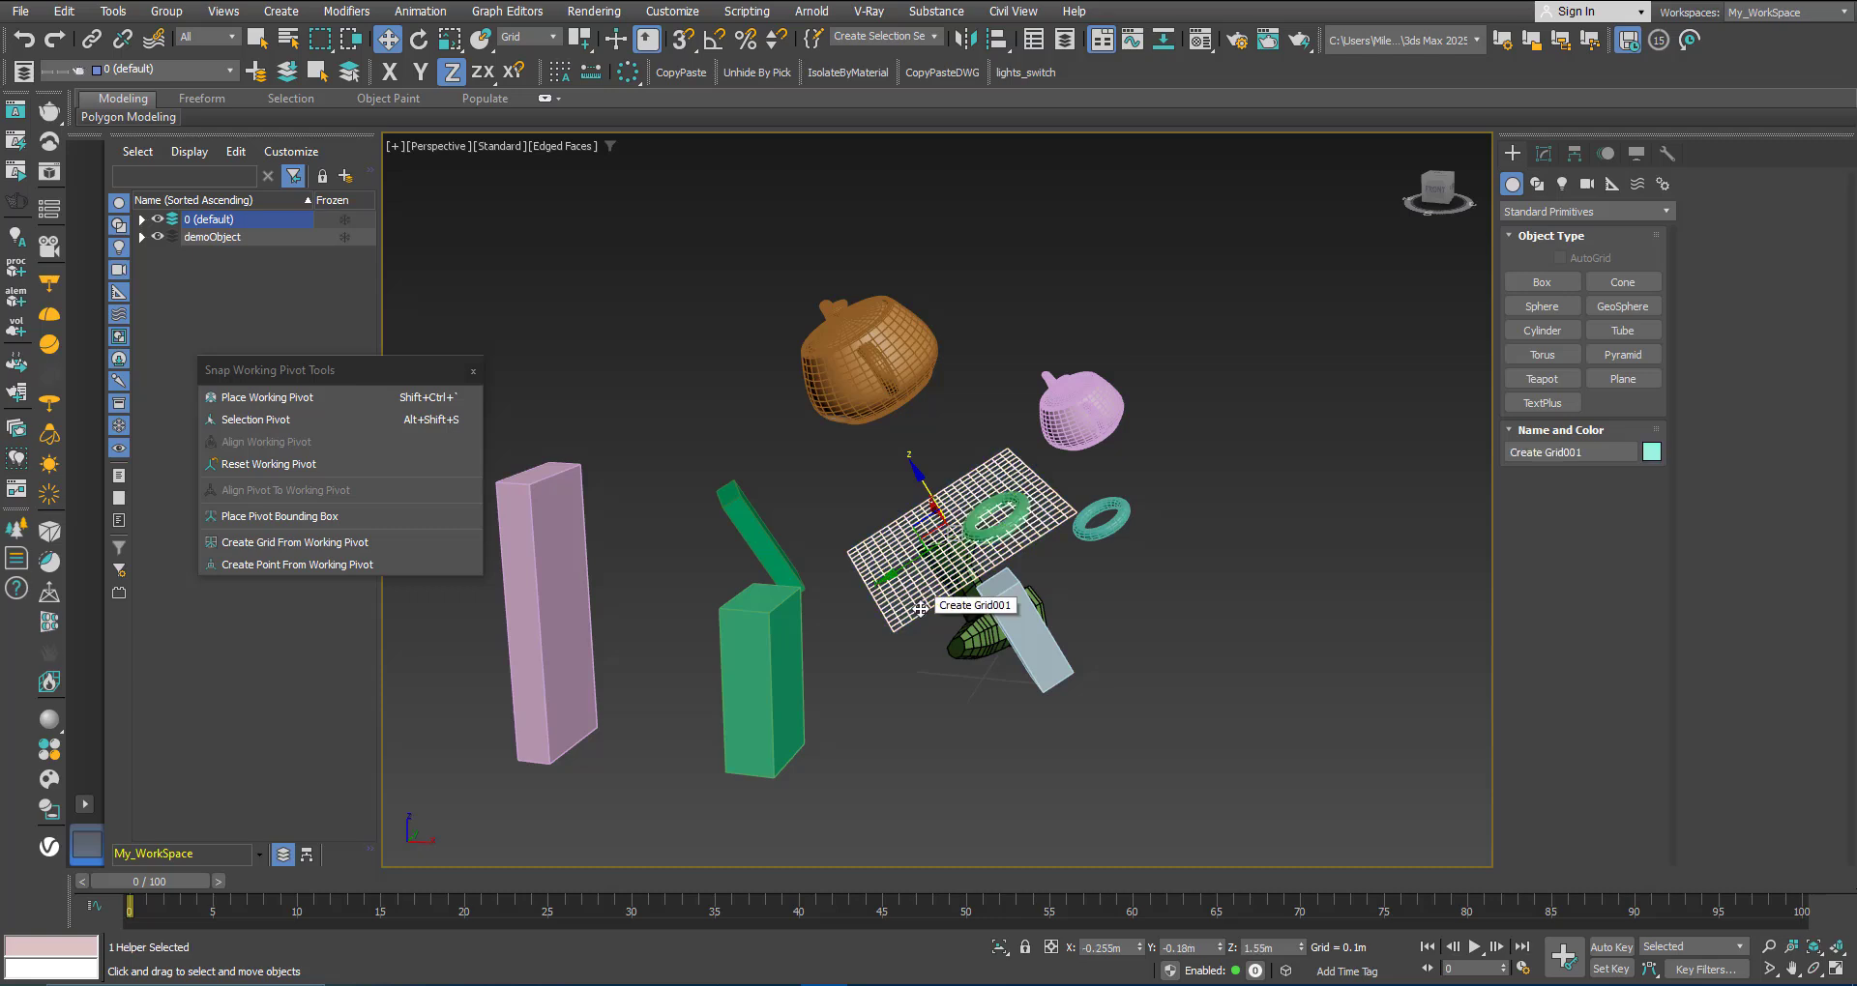
scroll(921, 608, "down", 3)
middle_click_drag(905, 502, 873, 540, "alt")
left_click_drag(901, 507, 655, 310)
middle_click_drag(815, 528, 964, 641)
middle_click_drag(964, 641, 915, 561, "alt")
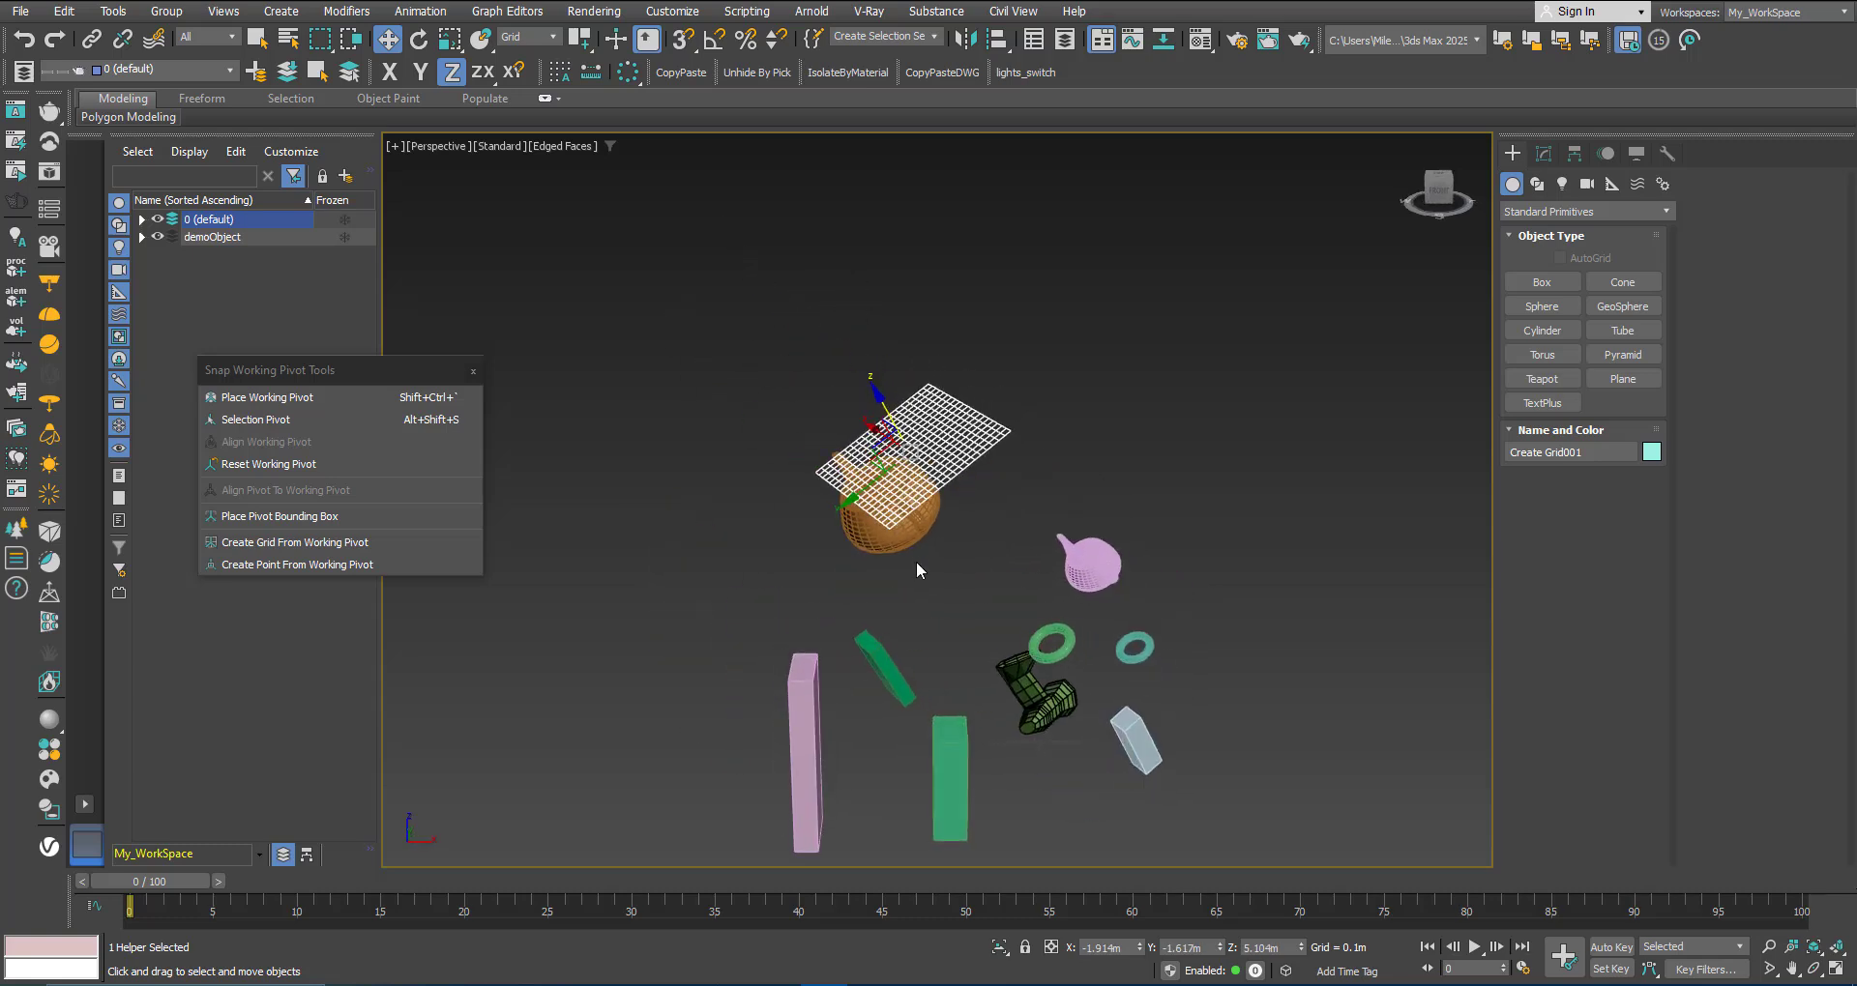
Step: Create two boxes on the moved grid's plane, the second about 0.59 x 1.02 x 2.16 m, and return to the Move tool
scroll(913, 553, "down", 2)
left_click(1538, 291)
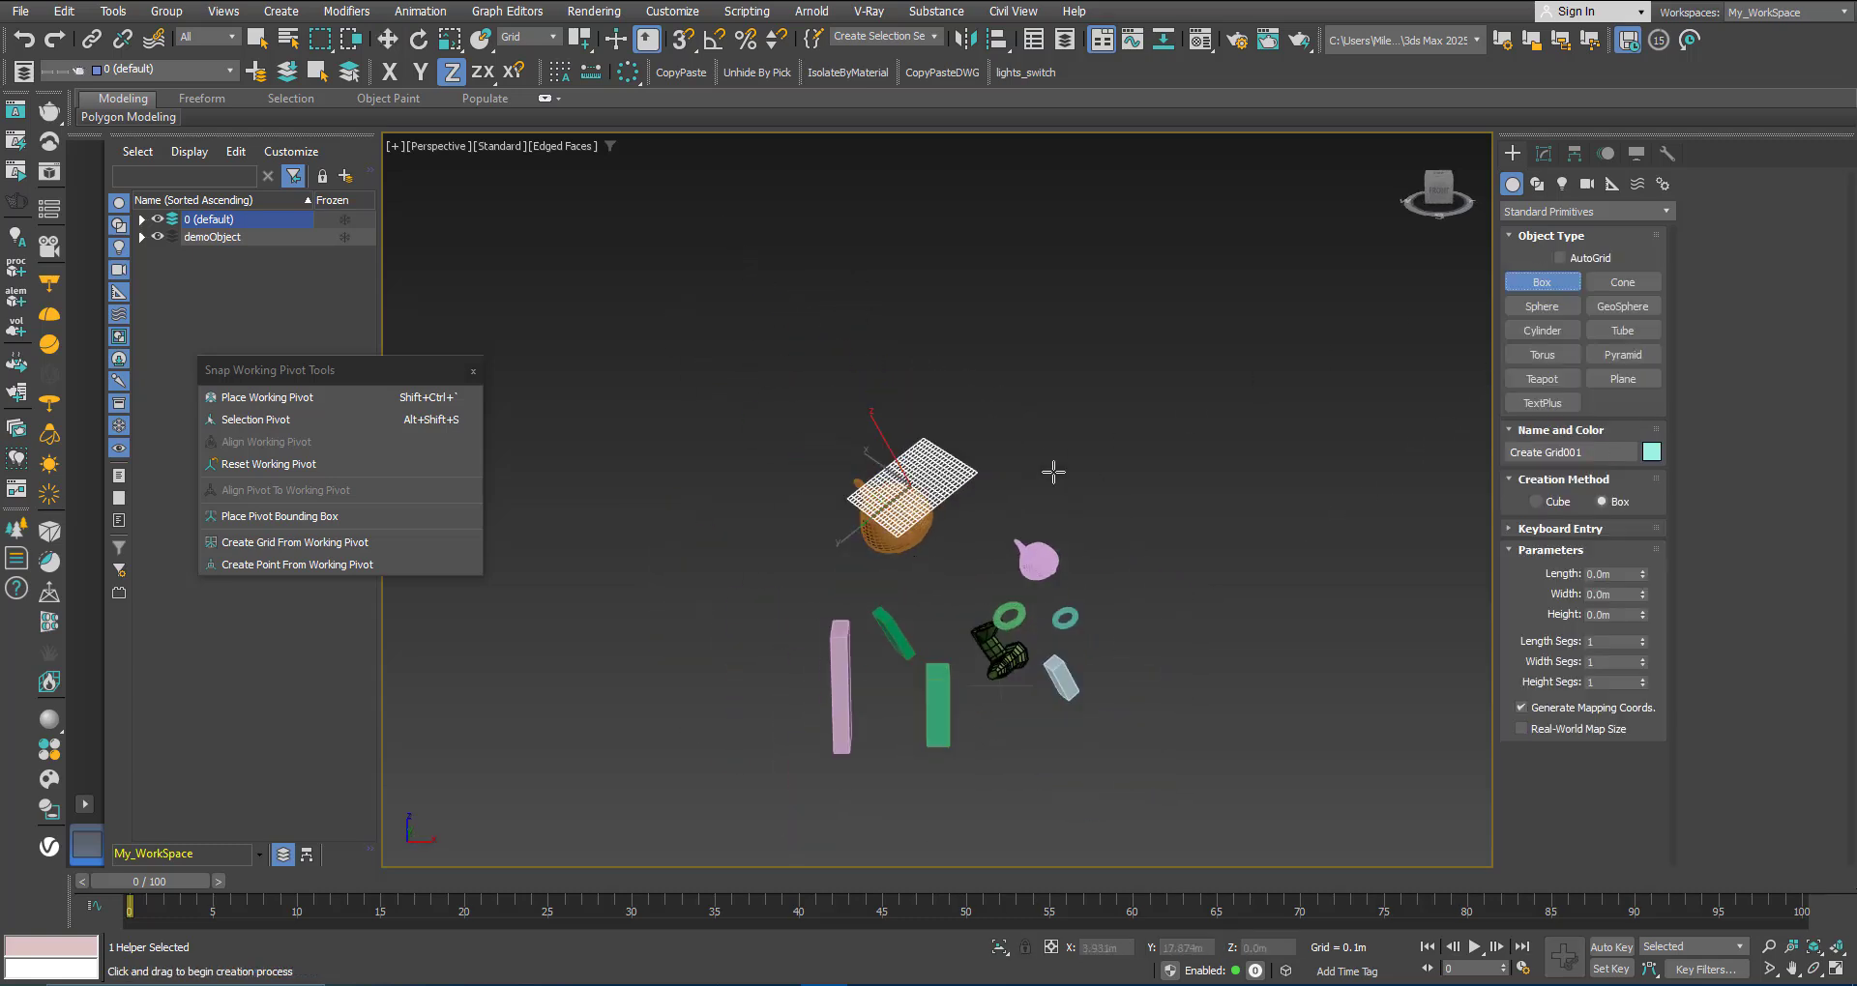
left_click_drag(1013, 490, 1018, 530)
left_click(939, 441)
left_click_drag(709, 443, 716, 466)
left_click(692, 367)
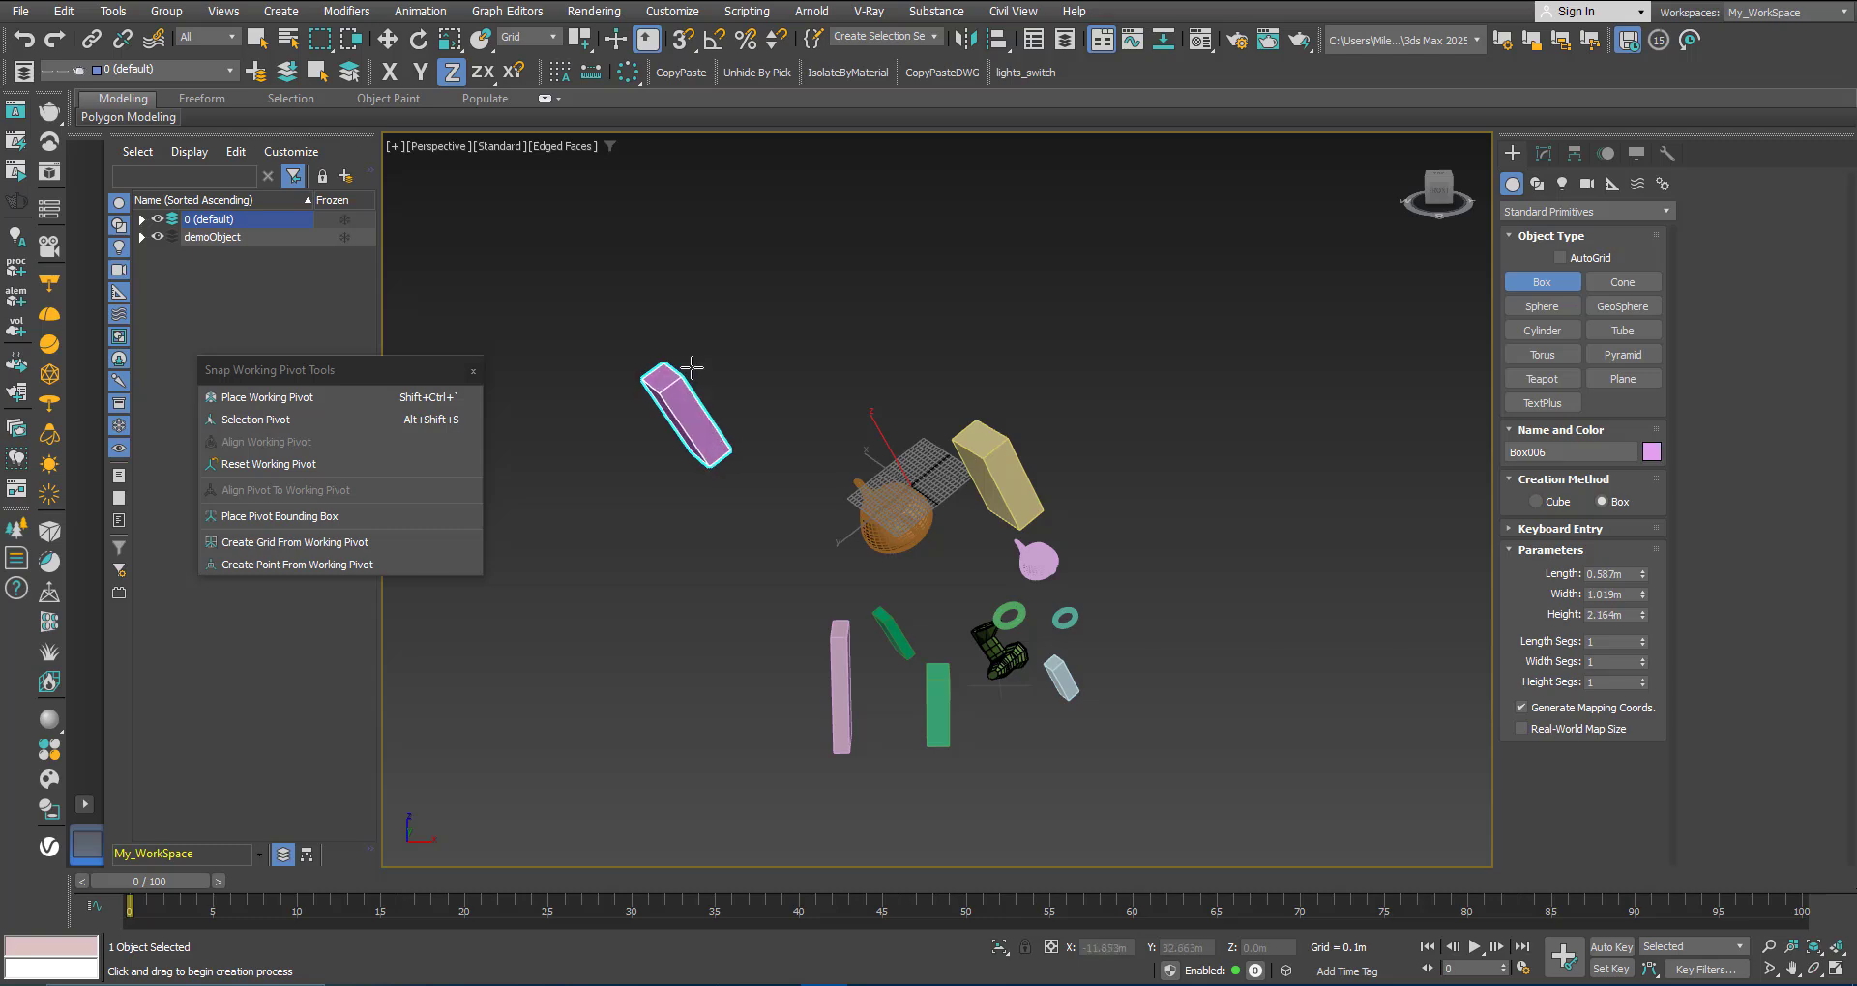
key("w")
Step: Rotate the grid helper around the working pivot's X axis by about 47 degrees
middle_click_drag(822, 538, 857, 472, "alt")
key("e")
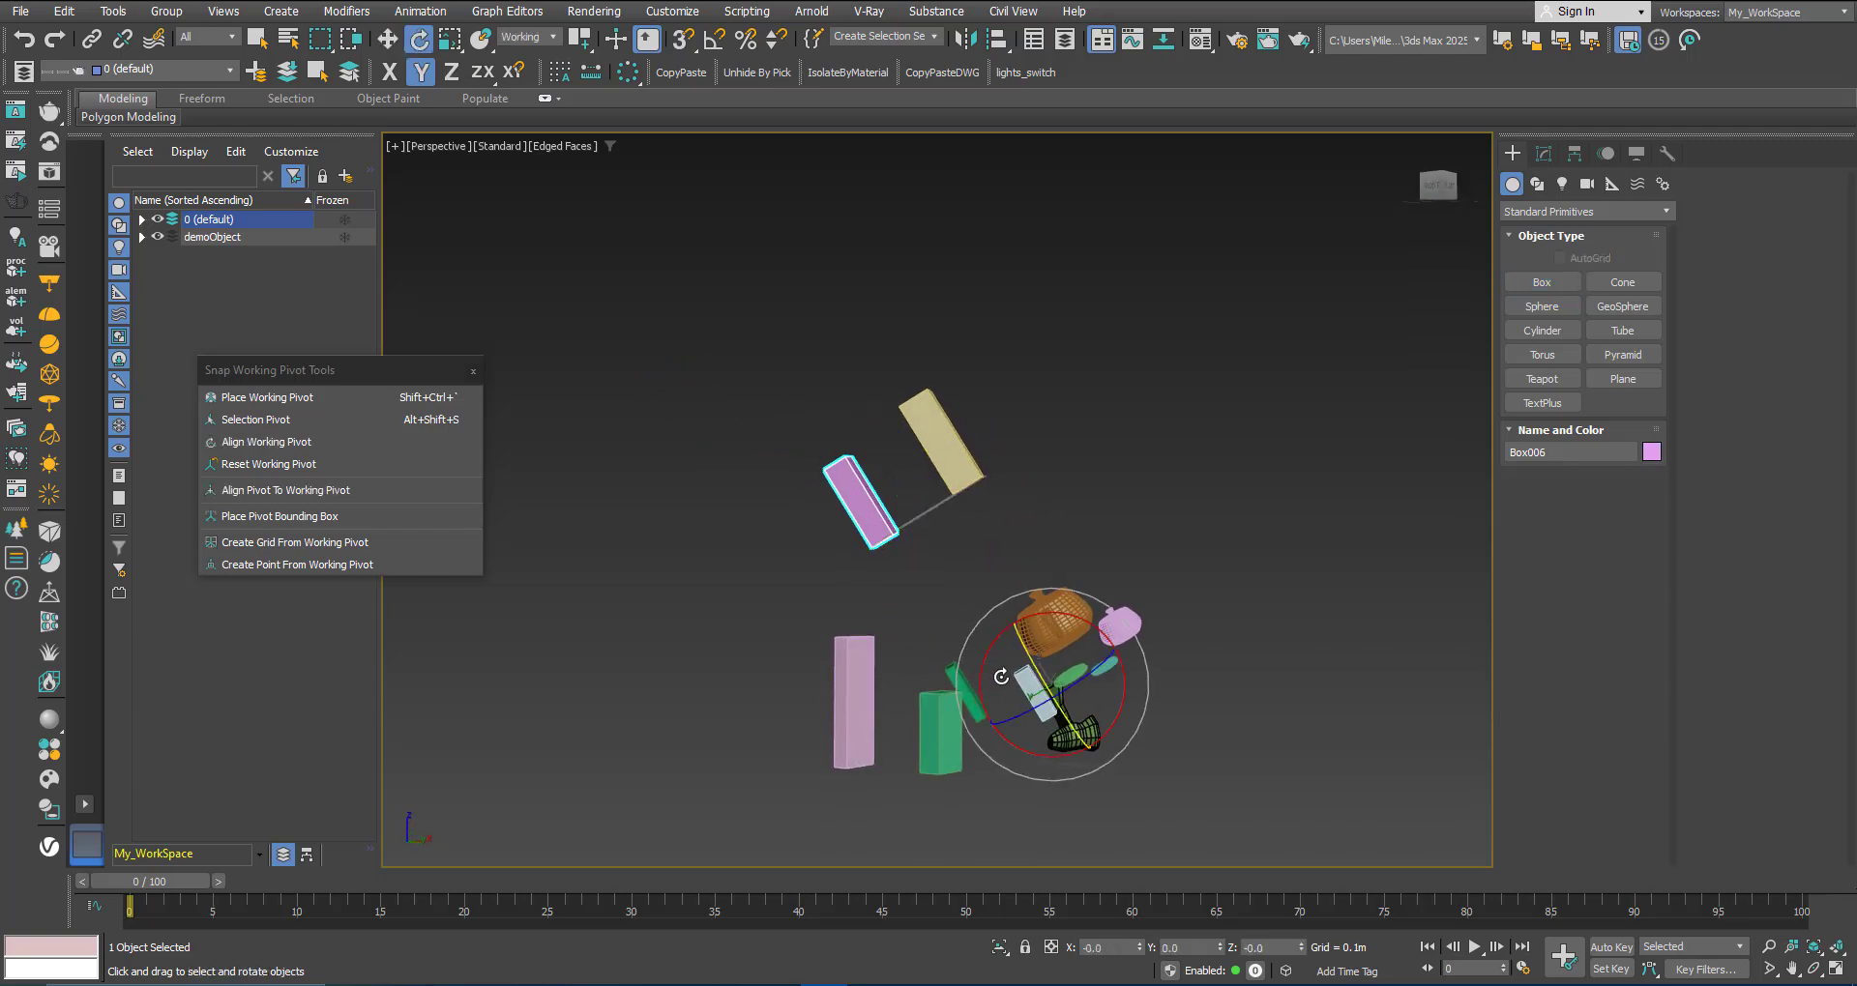
left_click_drag(981, 667, 990, 617)
right_click(990, 617)
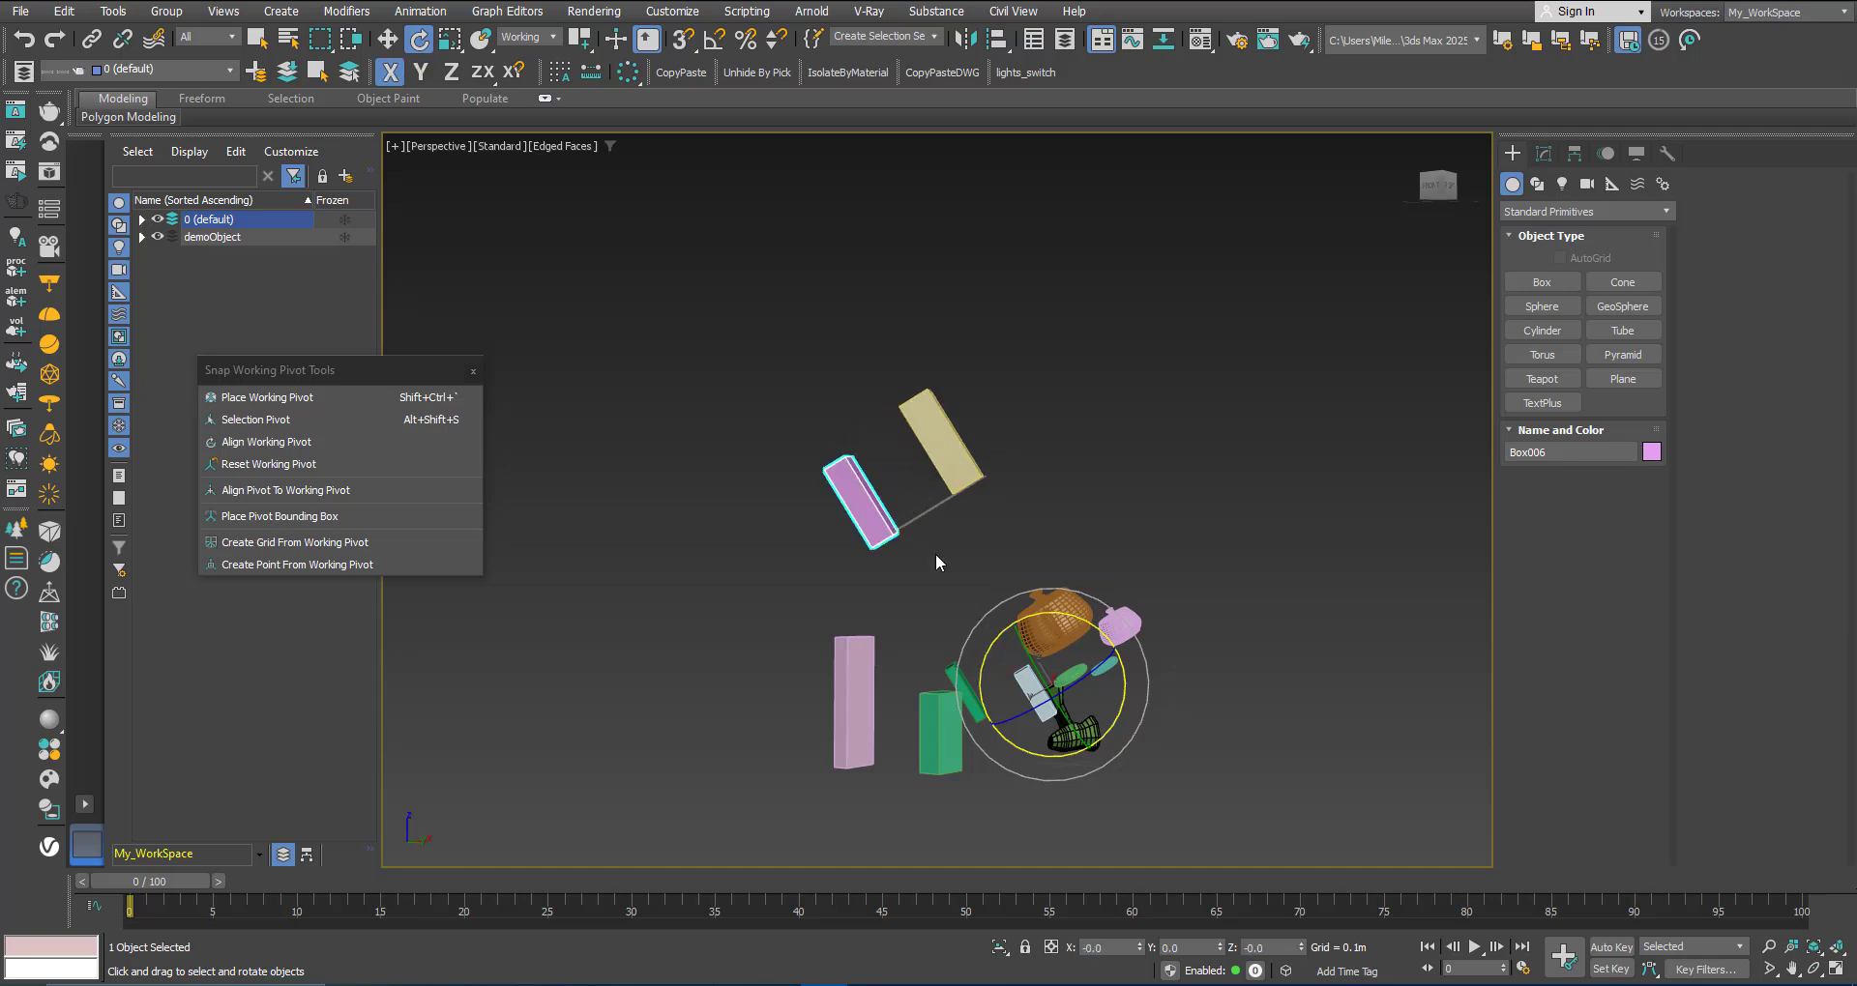
left_click(919, 513)
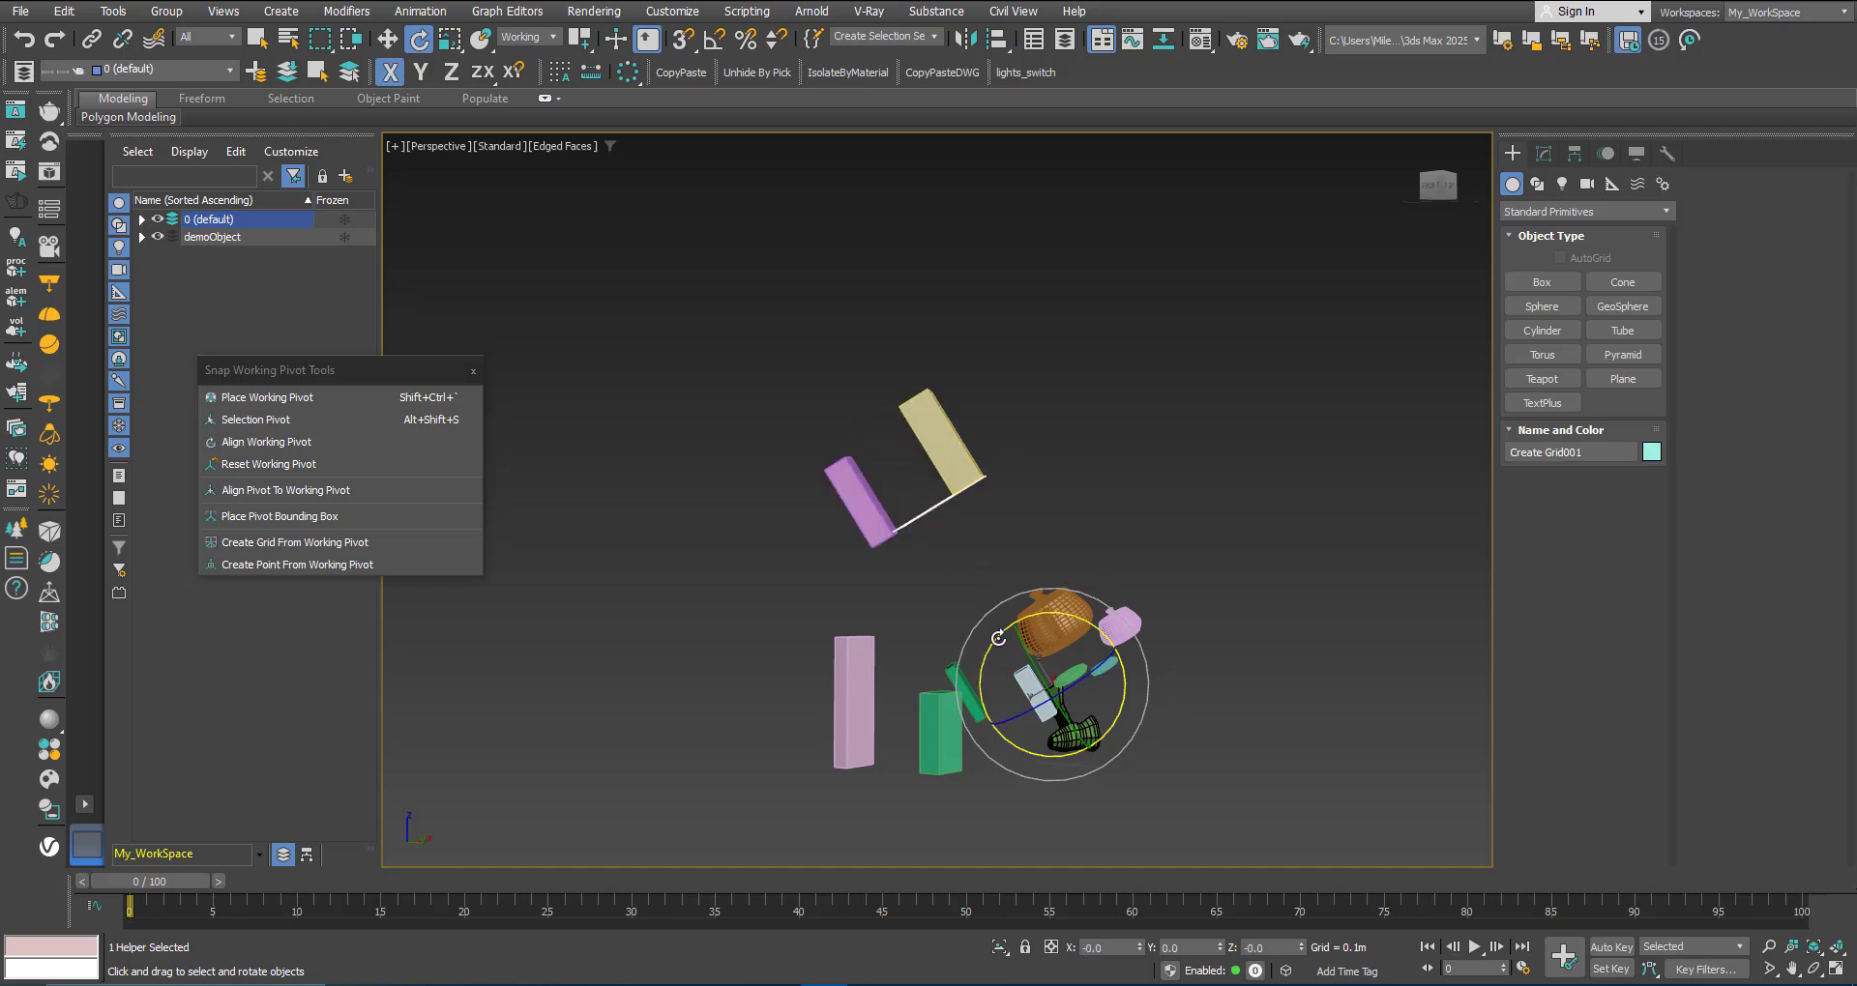
left_click_drag(983, 660, 994, 600)
middle_click_drag(1075, 517, 867, 528)
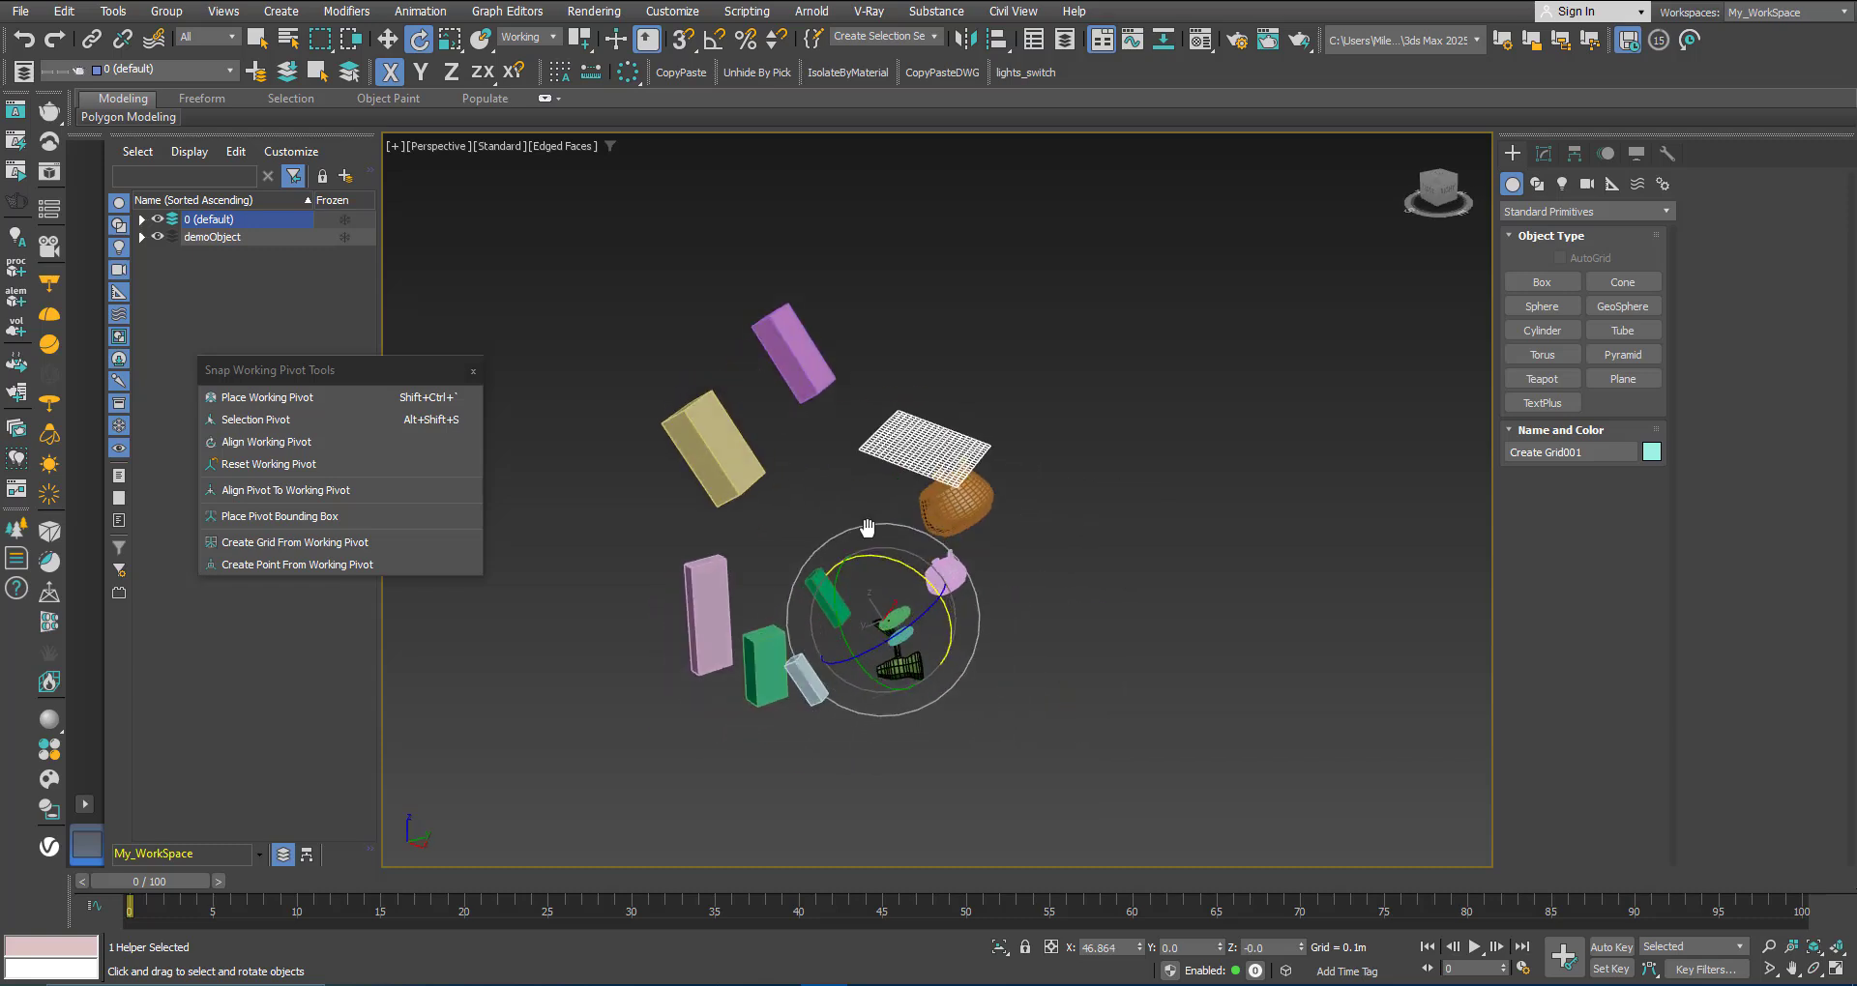
Step: Create two cylinders on the rotated grid's plane, the first about 0.41 m in radius and 2.29 m high, and return to the Rotate tool
left_click(1524, 335)
left_click_drag(974, 469, 997, 481)
left_click(1015, 359)
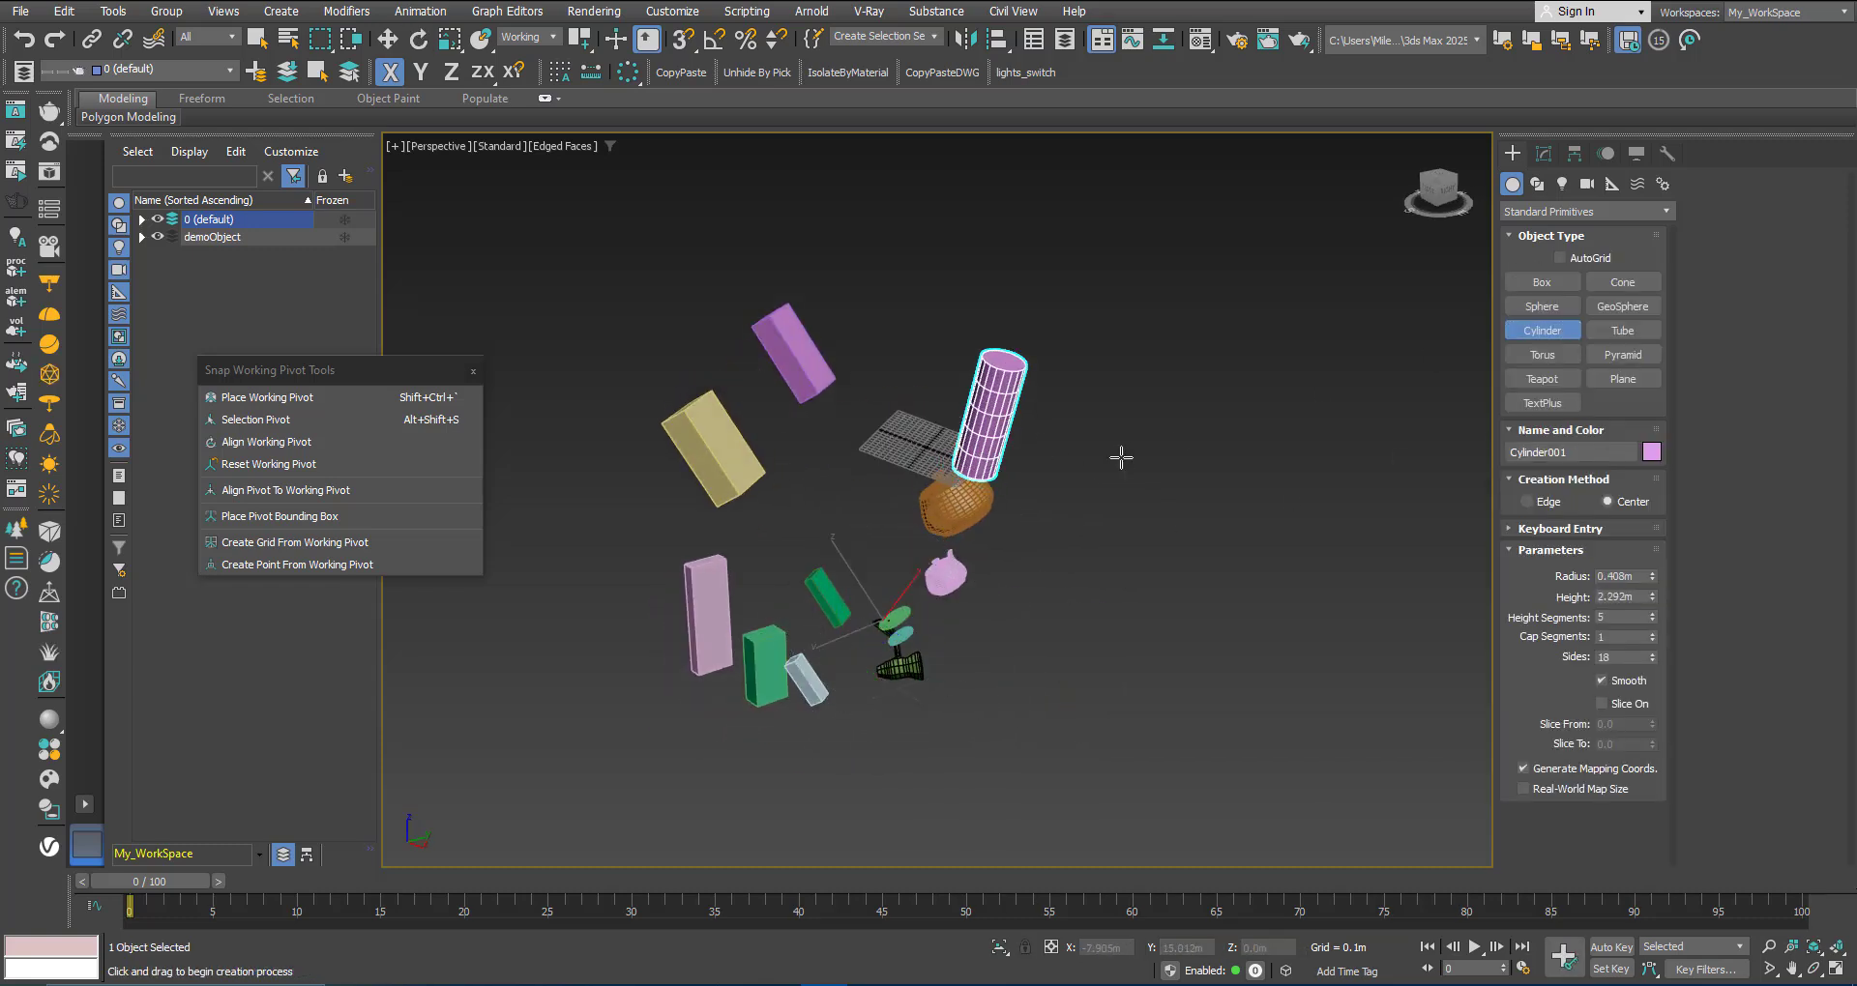
left_click_drag(1147, 472, 1173, 464)
left_click(1204, 385)
key("e")
Step: Select the rotated grid helper and set the transform center to its own pivot point
middle_click_drag(830, 460, 922, 443, "alt")
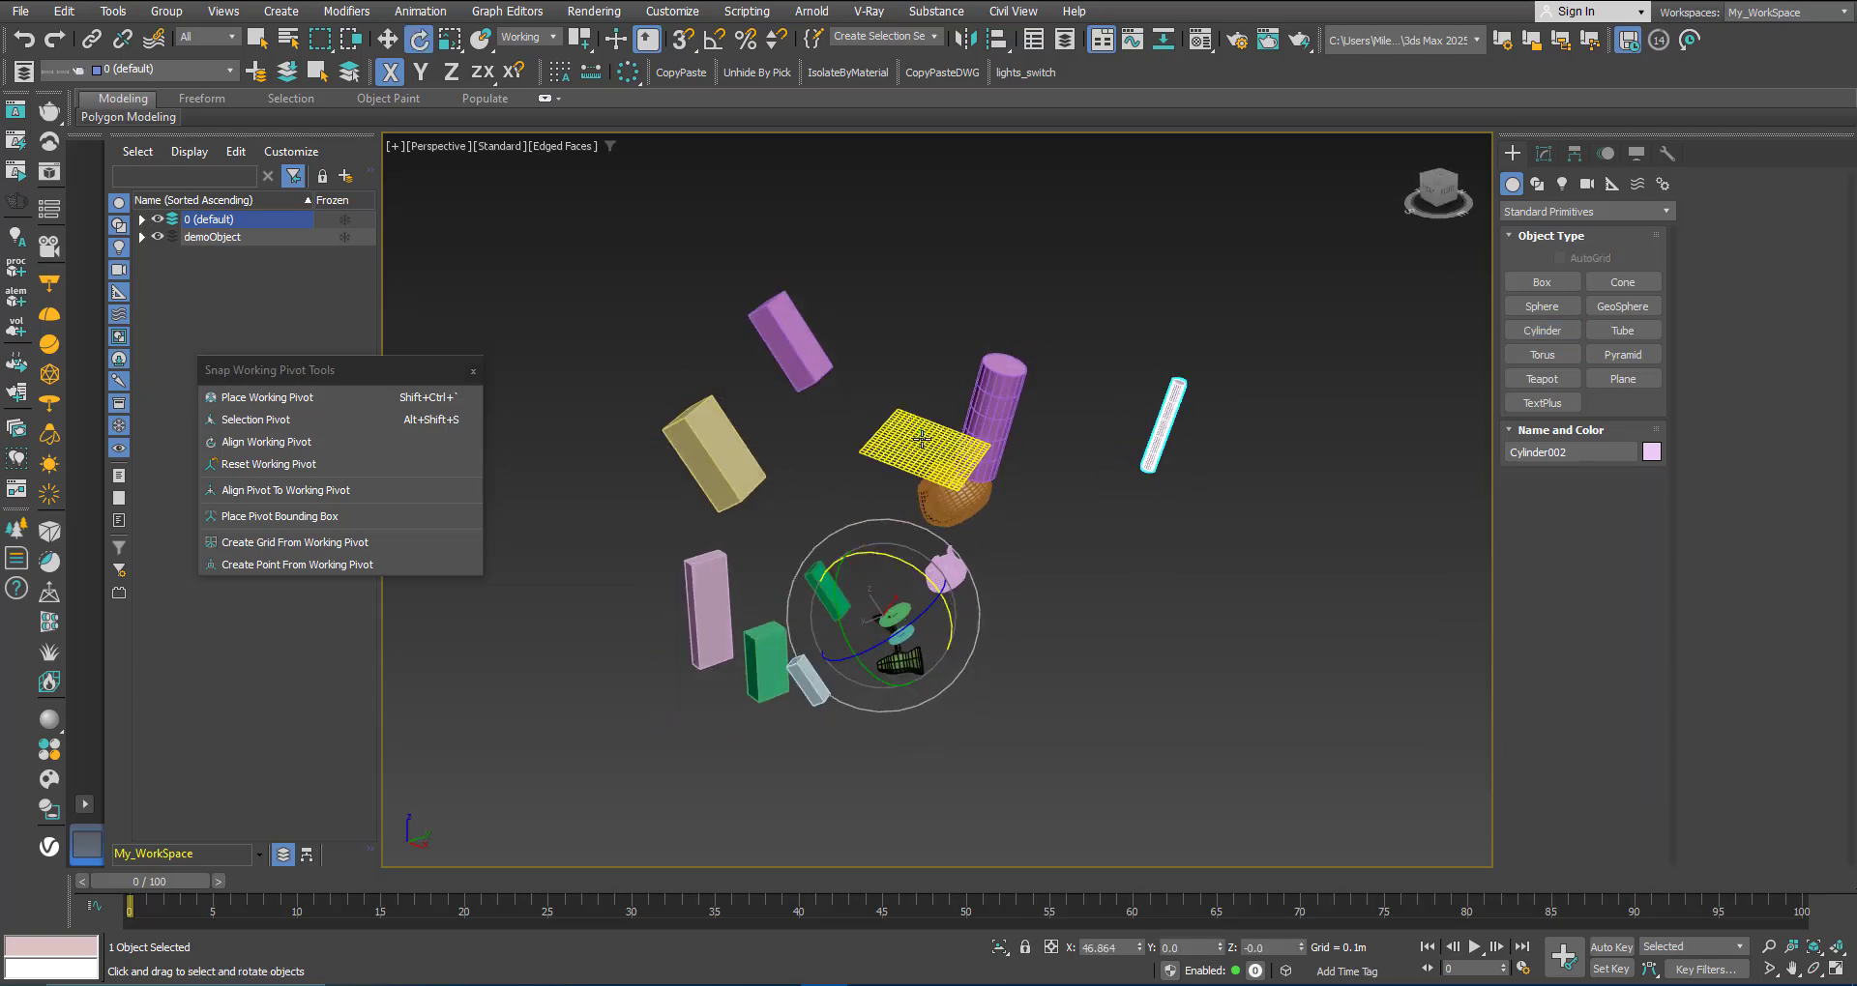
left_click(921, 443)
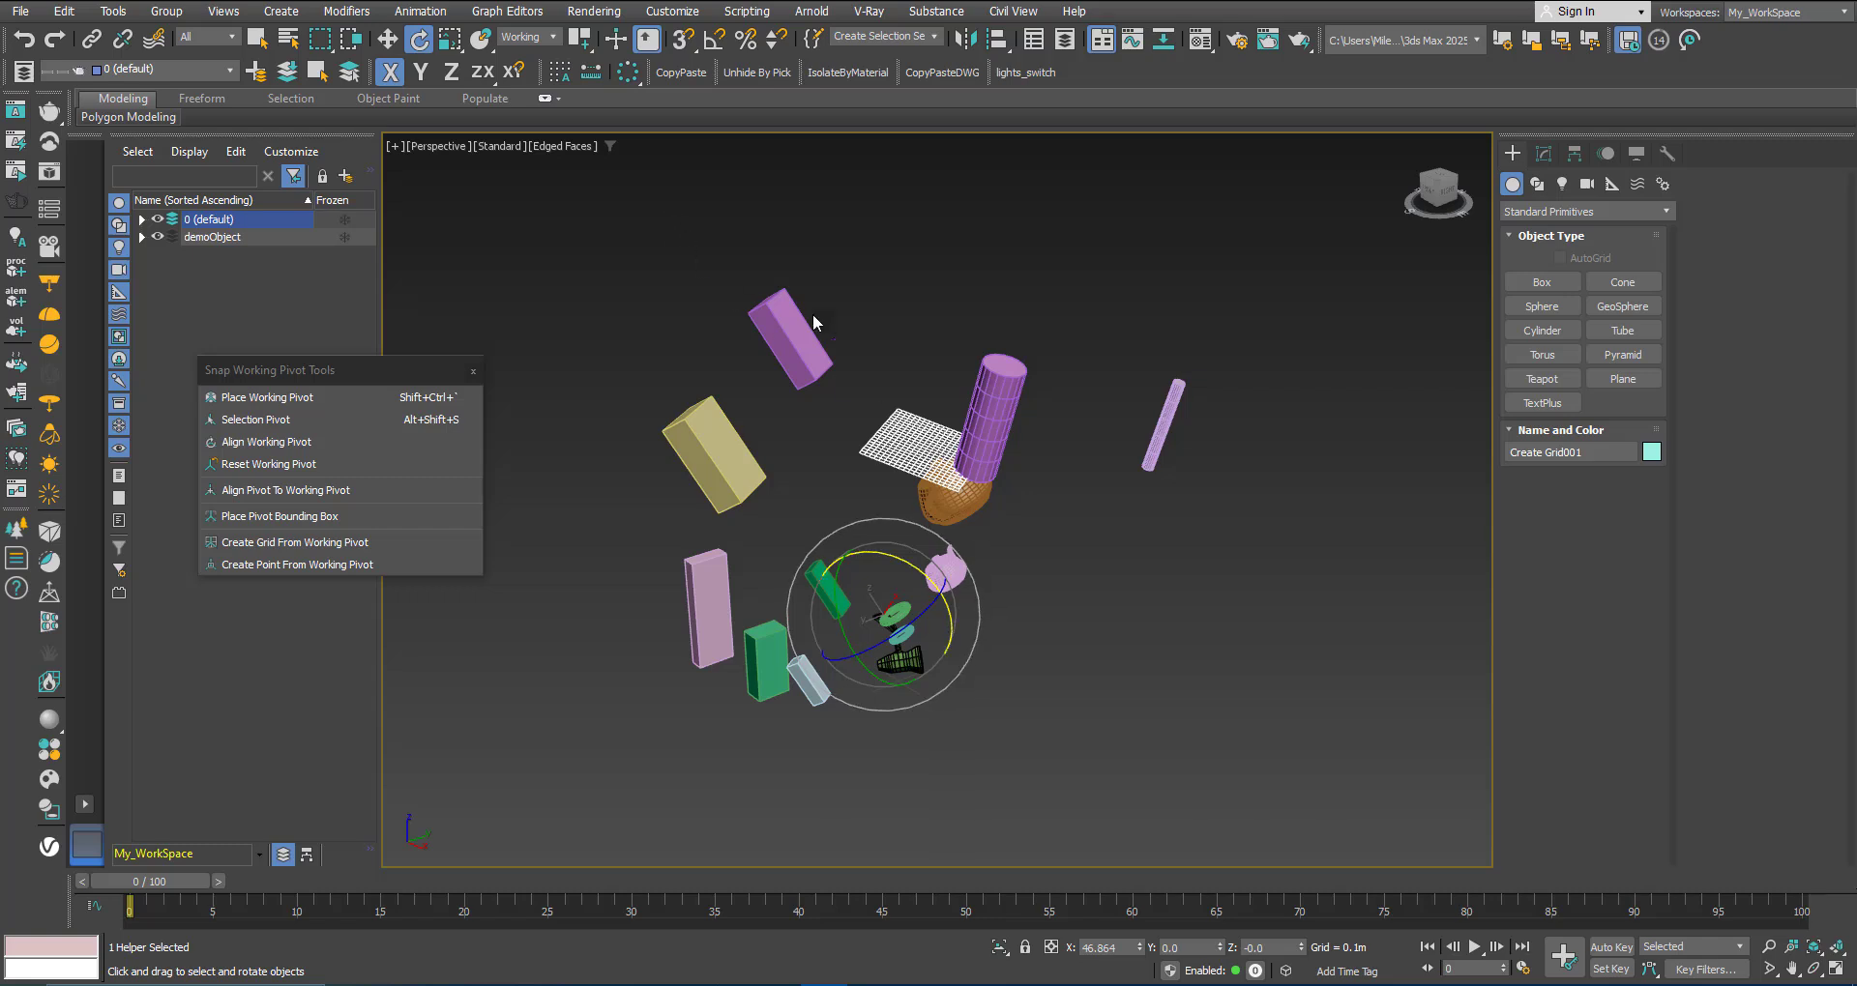
middle_click_drag(897, 628, 883, 503, "alt")
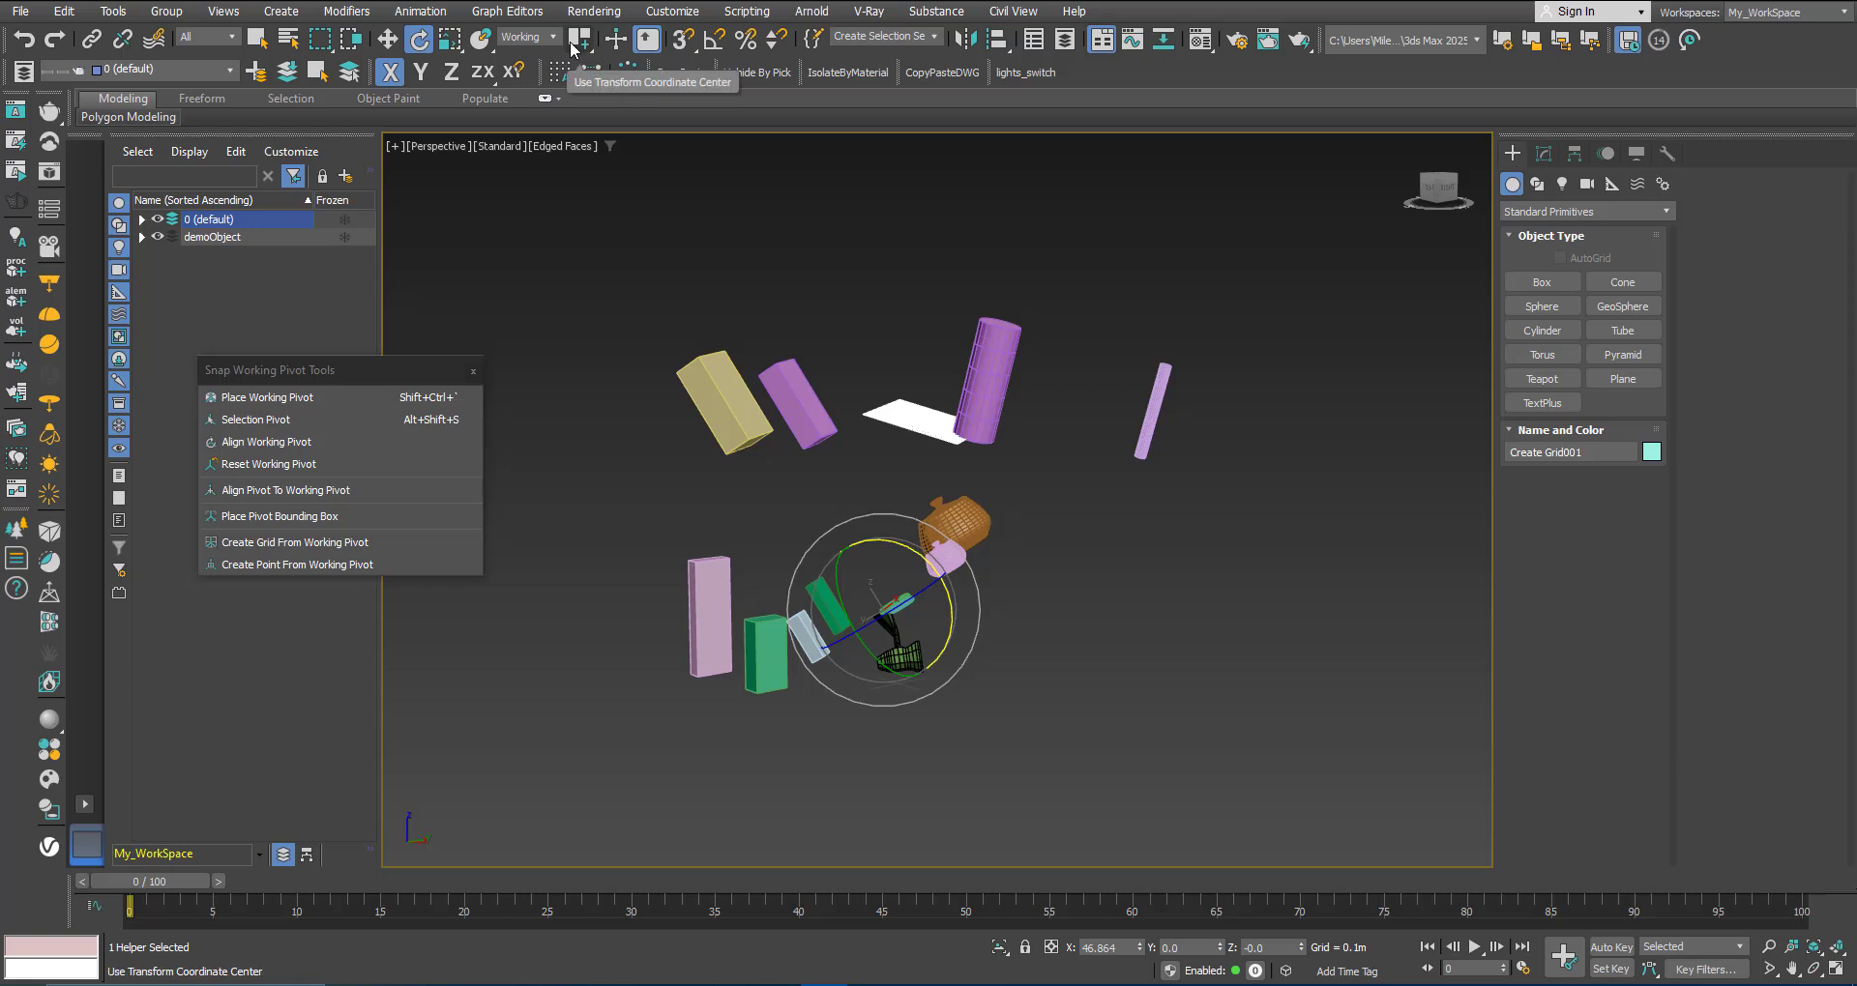
left_click(571, 48)
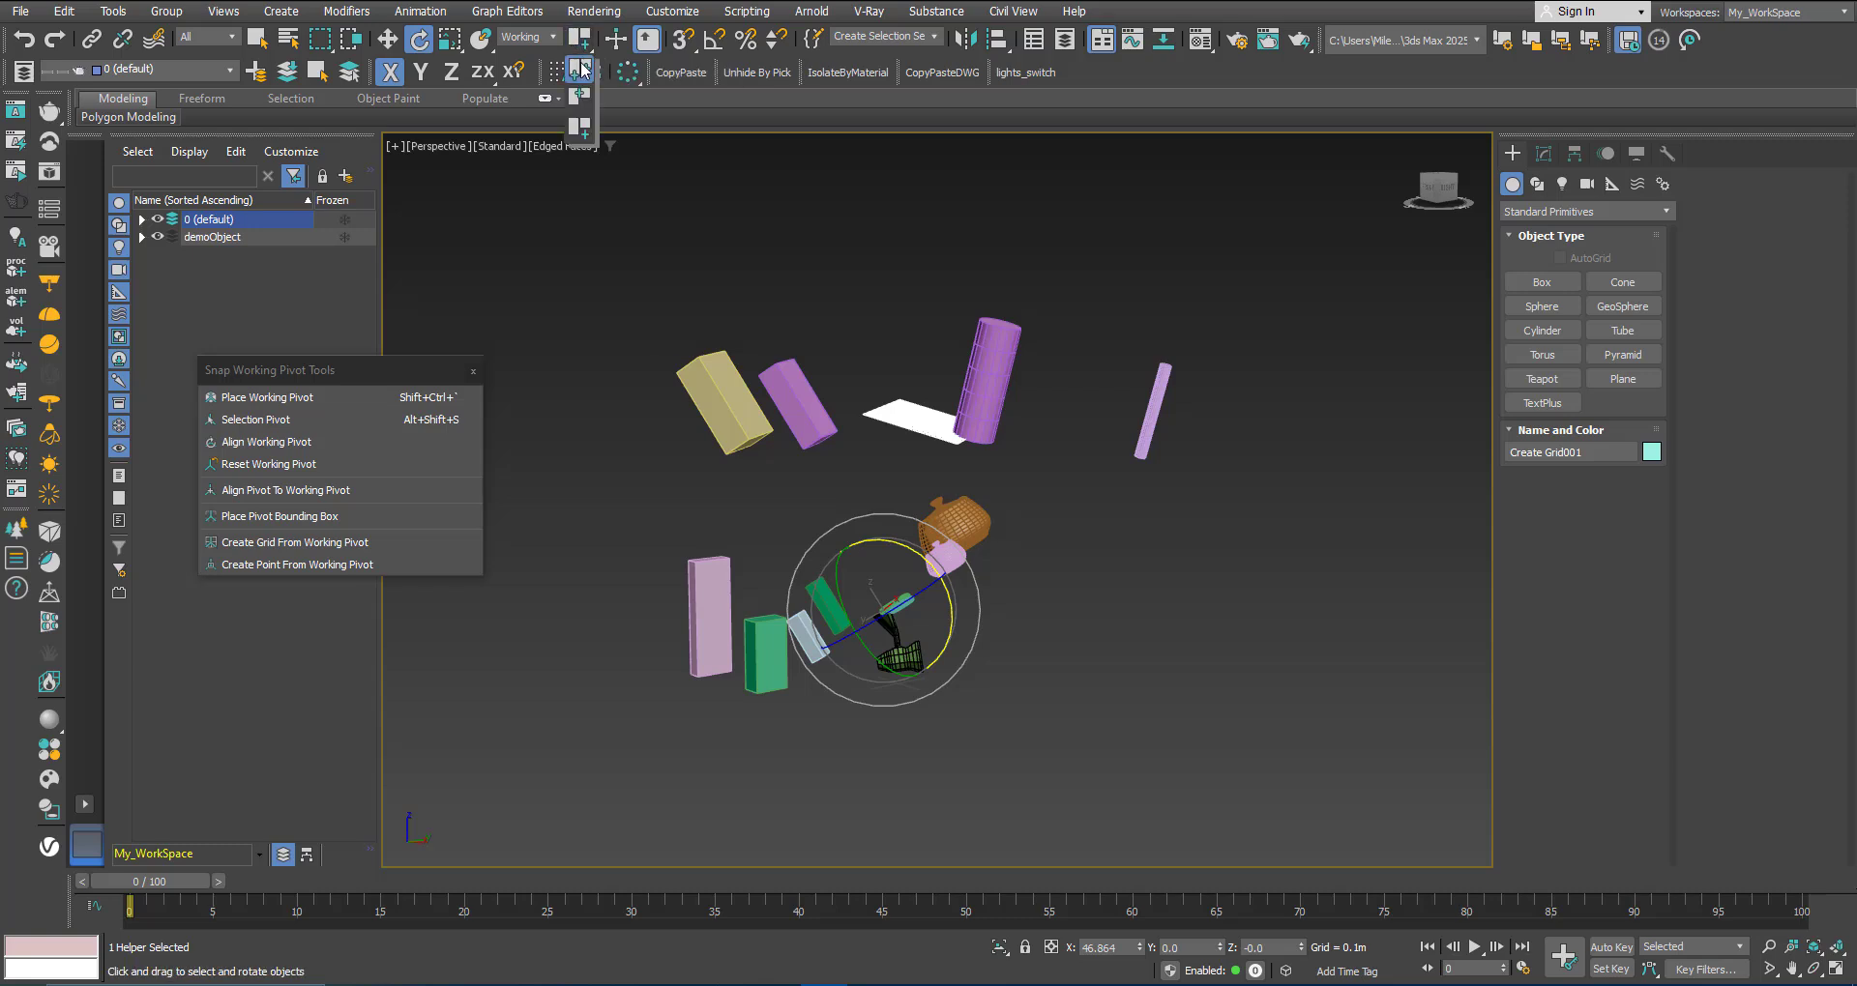
left_click(581, 68)
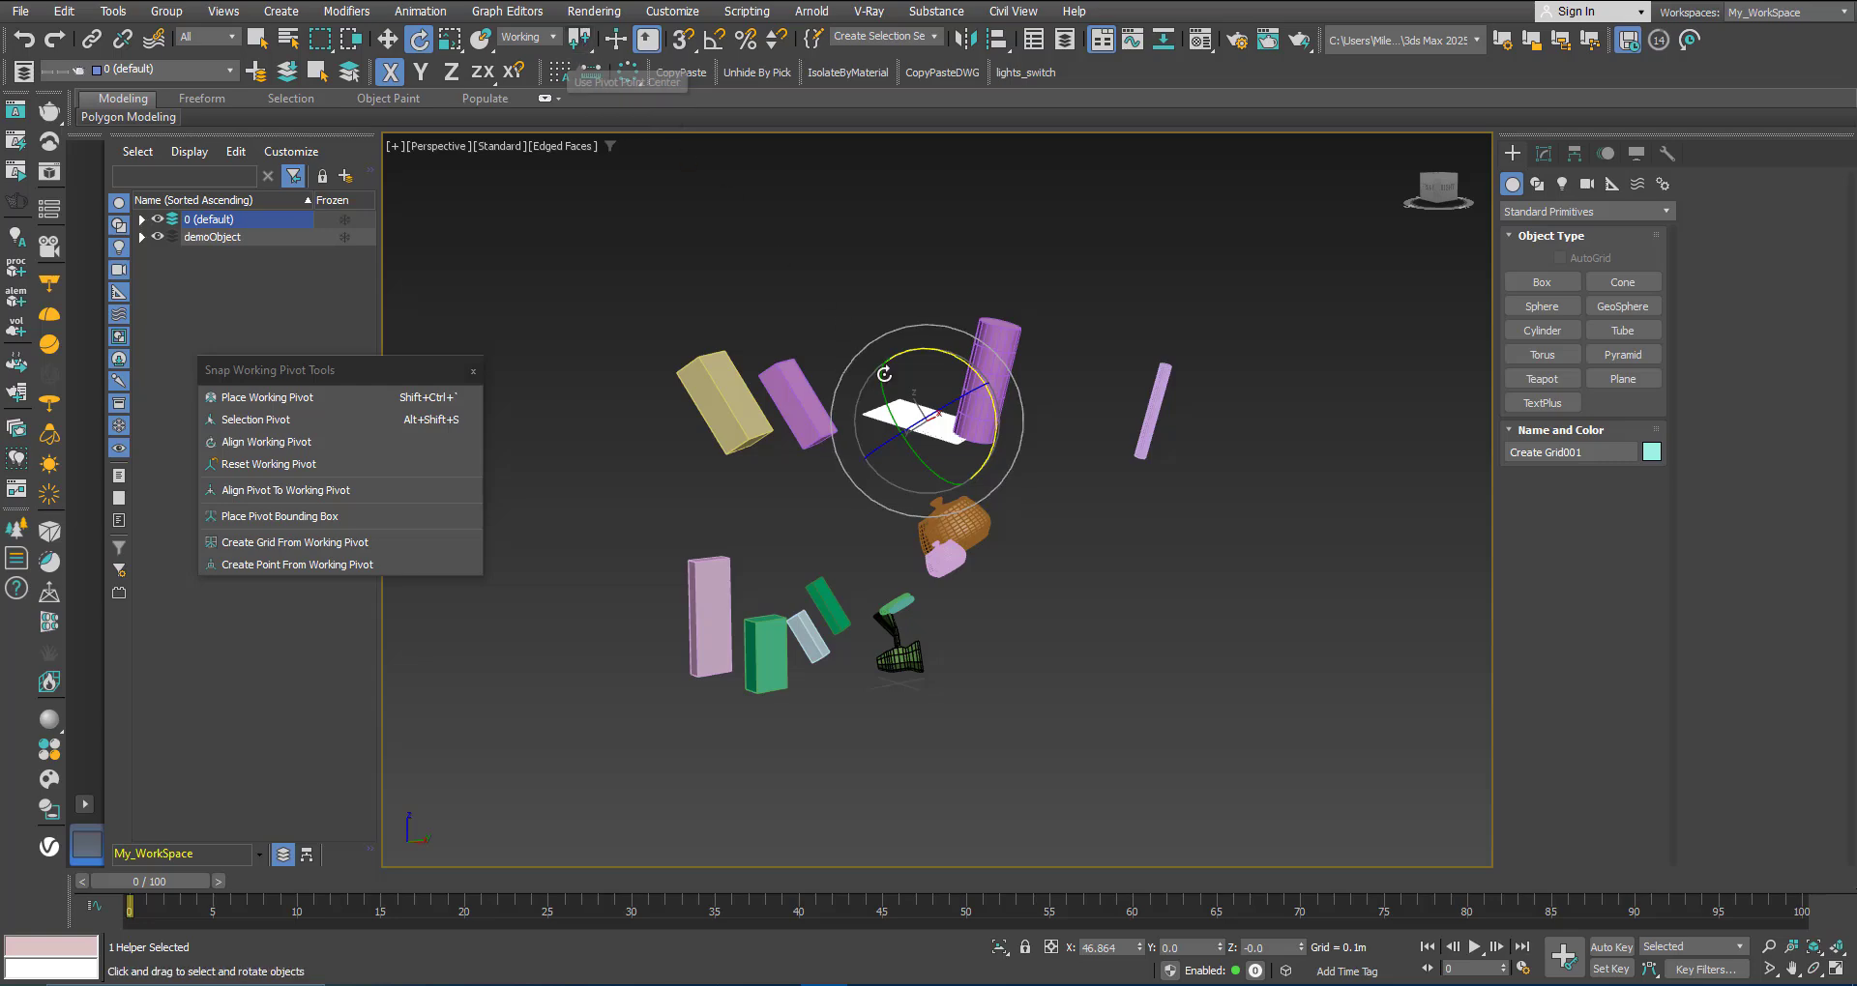
scroll(911, 400, "up", 3)
middle_click_drag(911, 400, 967, 426, "alt")
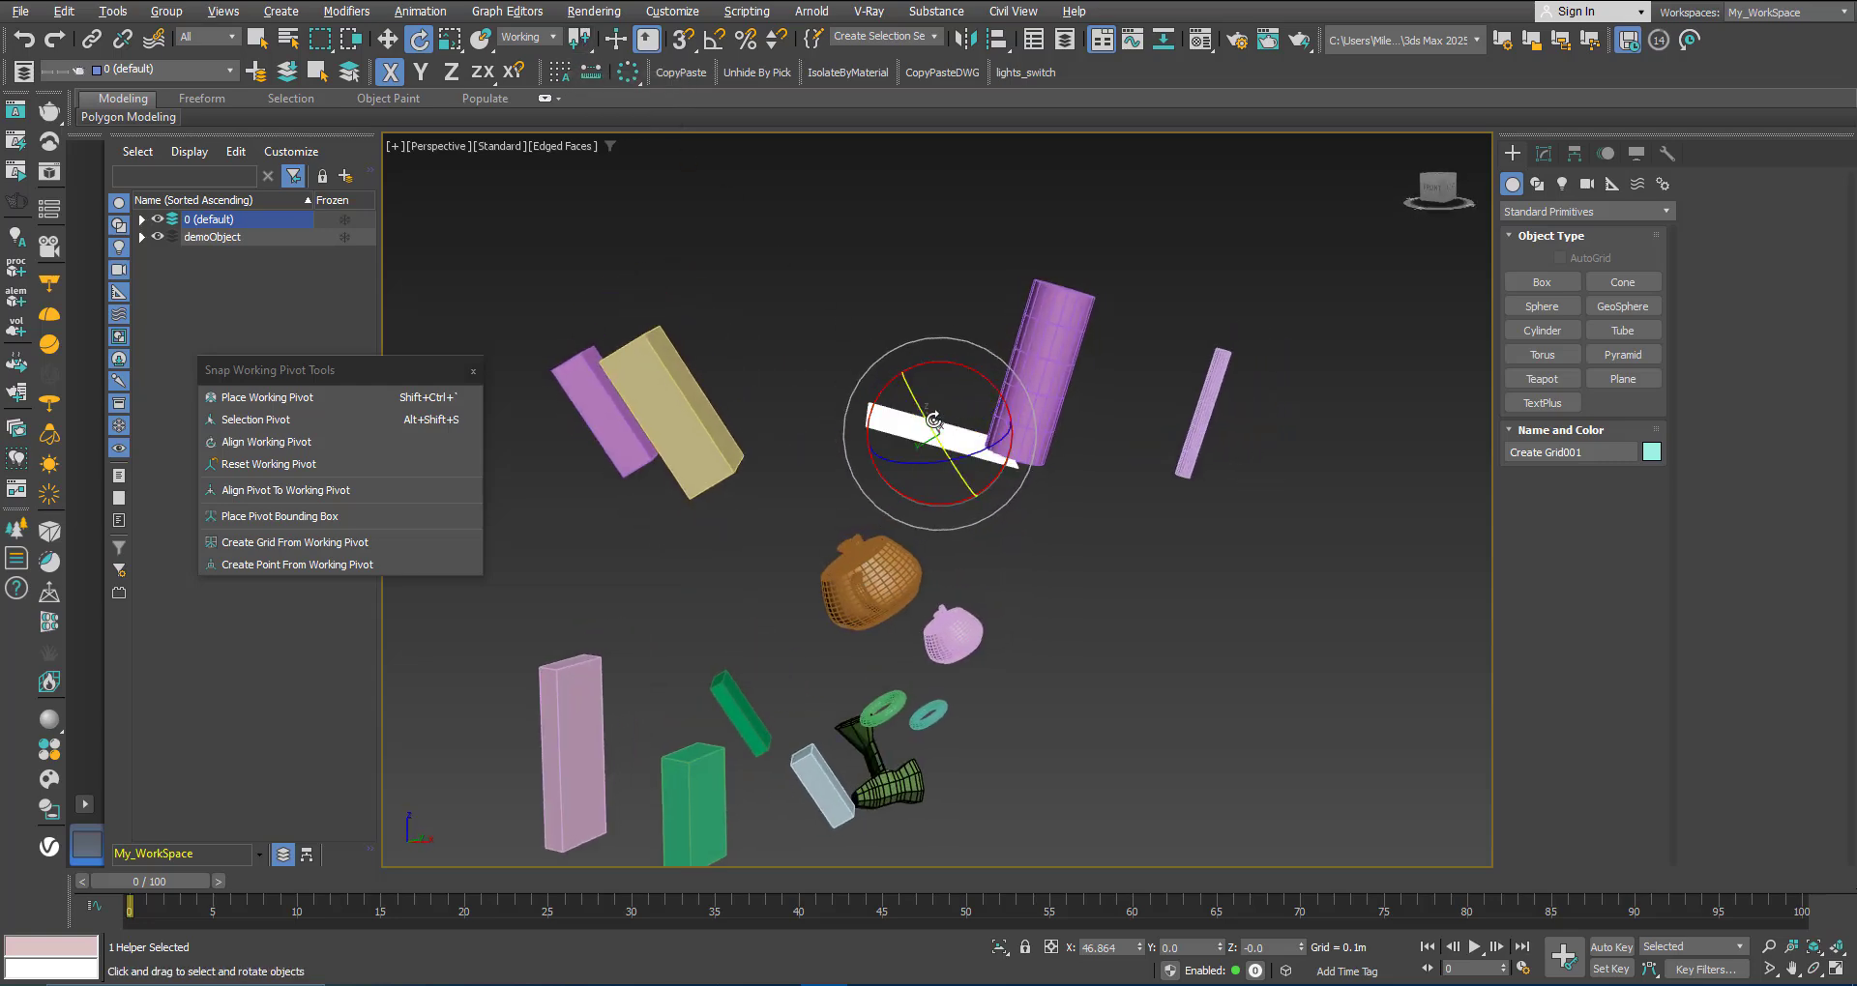
left_click_drag(579, 46, 582, 68)
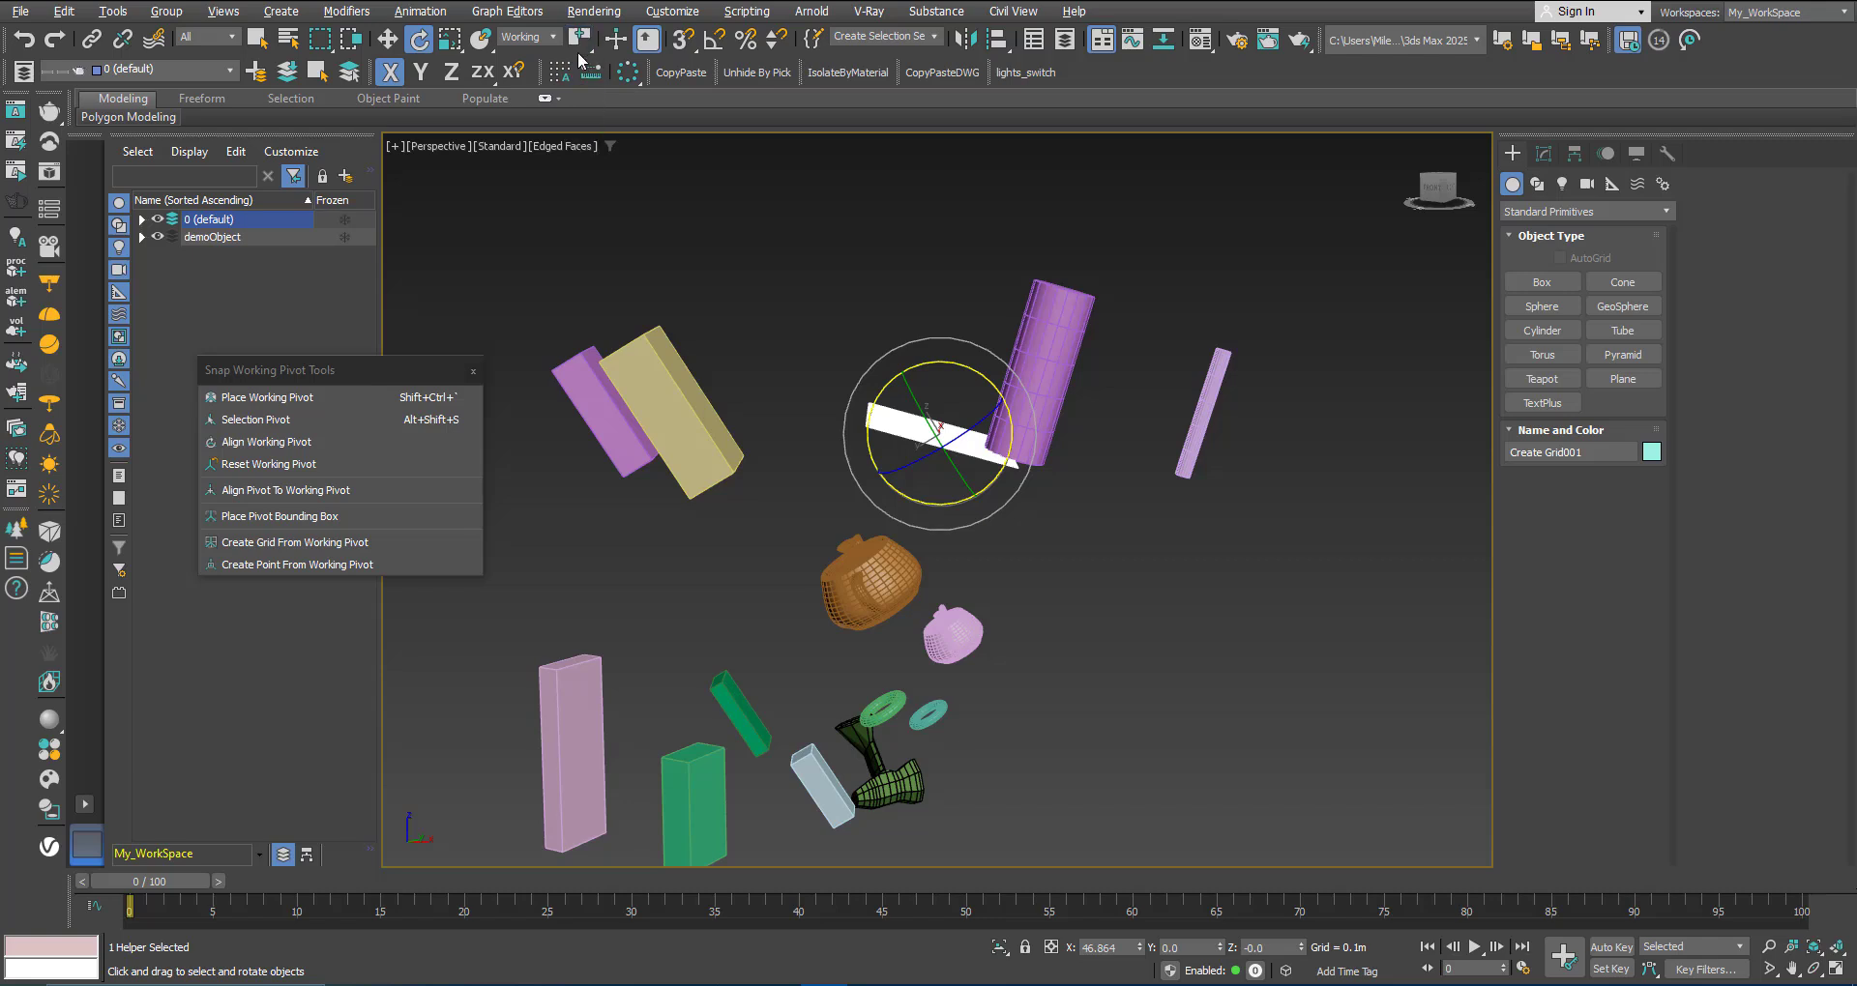
Step: Select the rotated grid helper, make the home grid active, and clear the selection
middle_click_drag(964, 429, 914, 489, "alt")
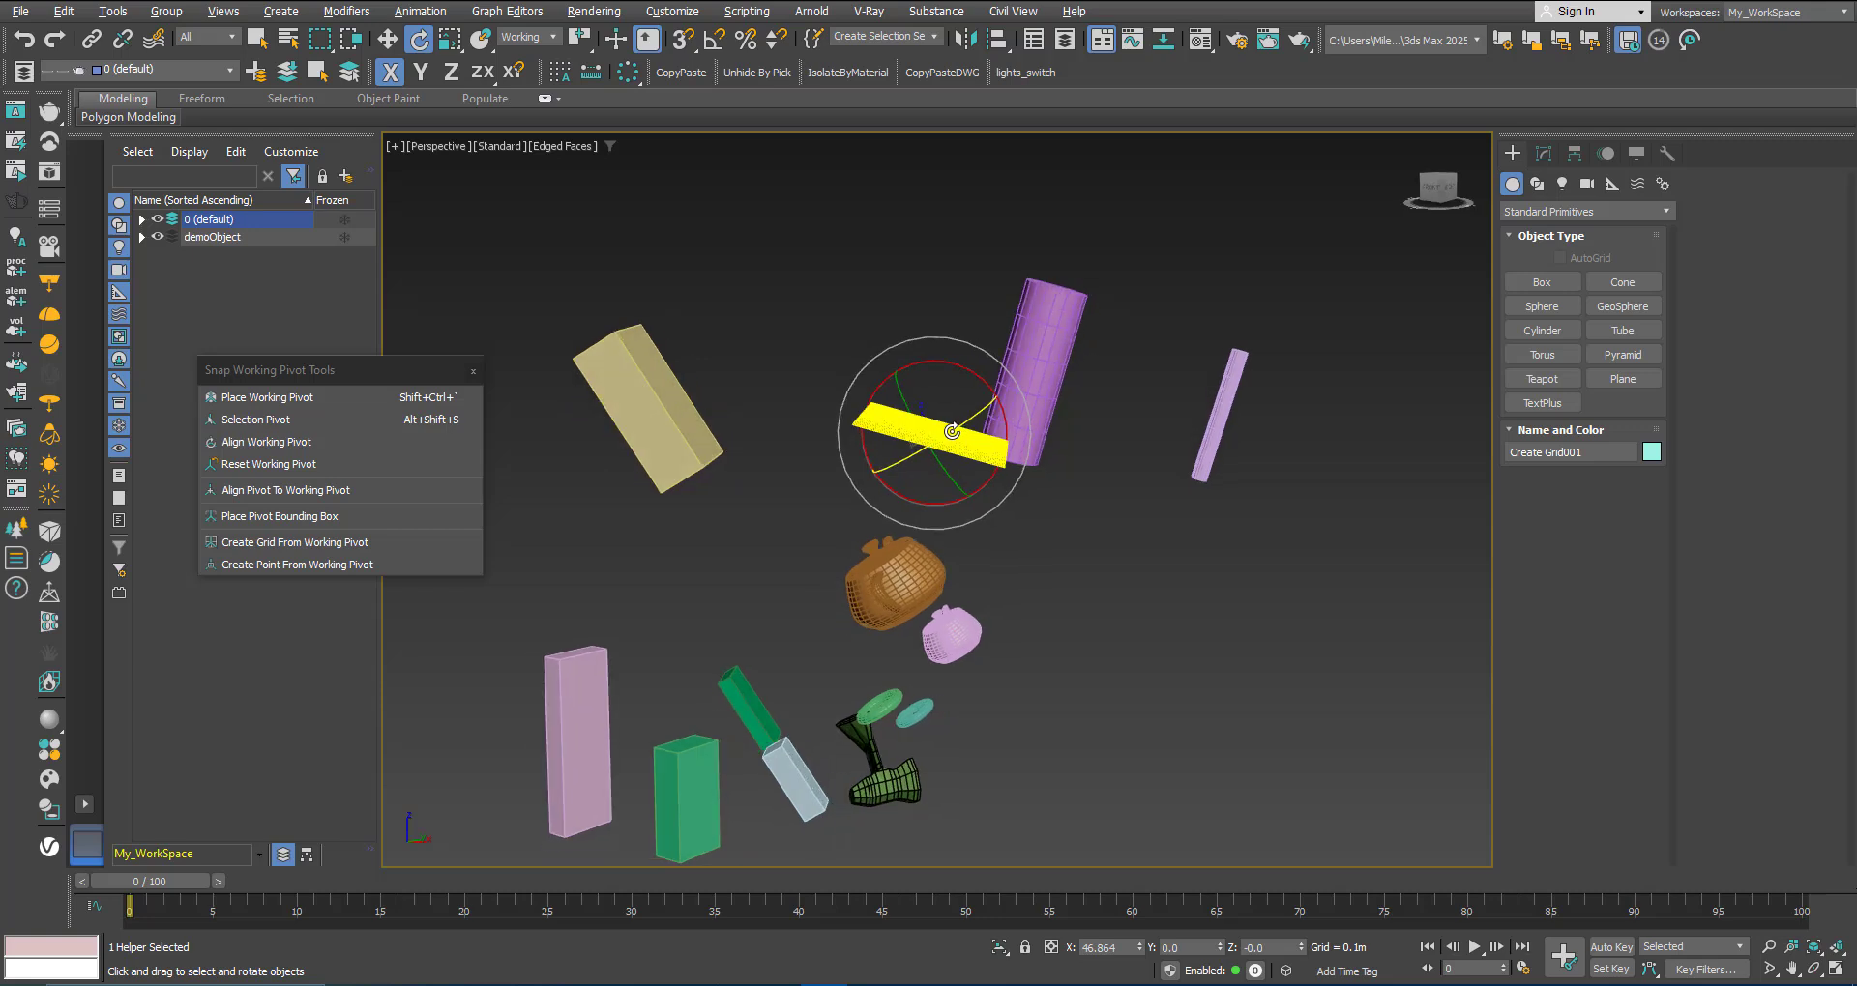
scroll(893, 520, "down", 3)
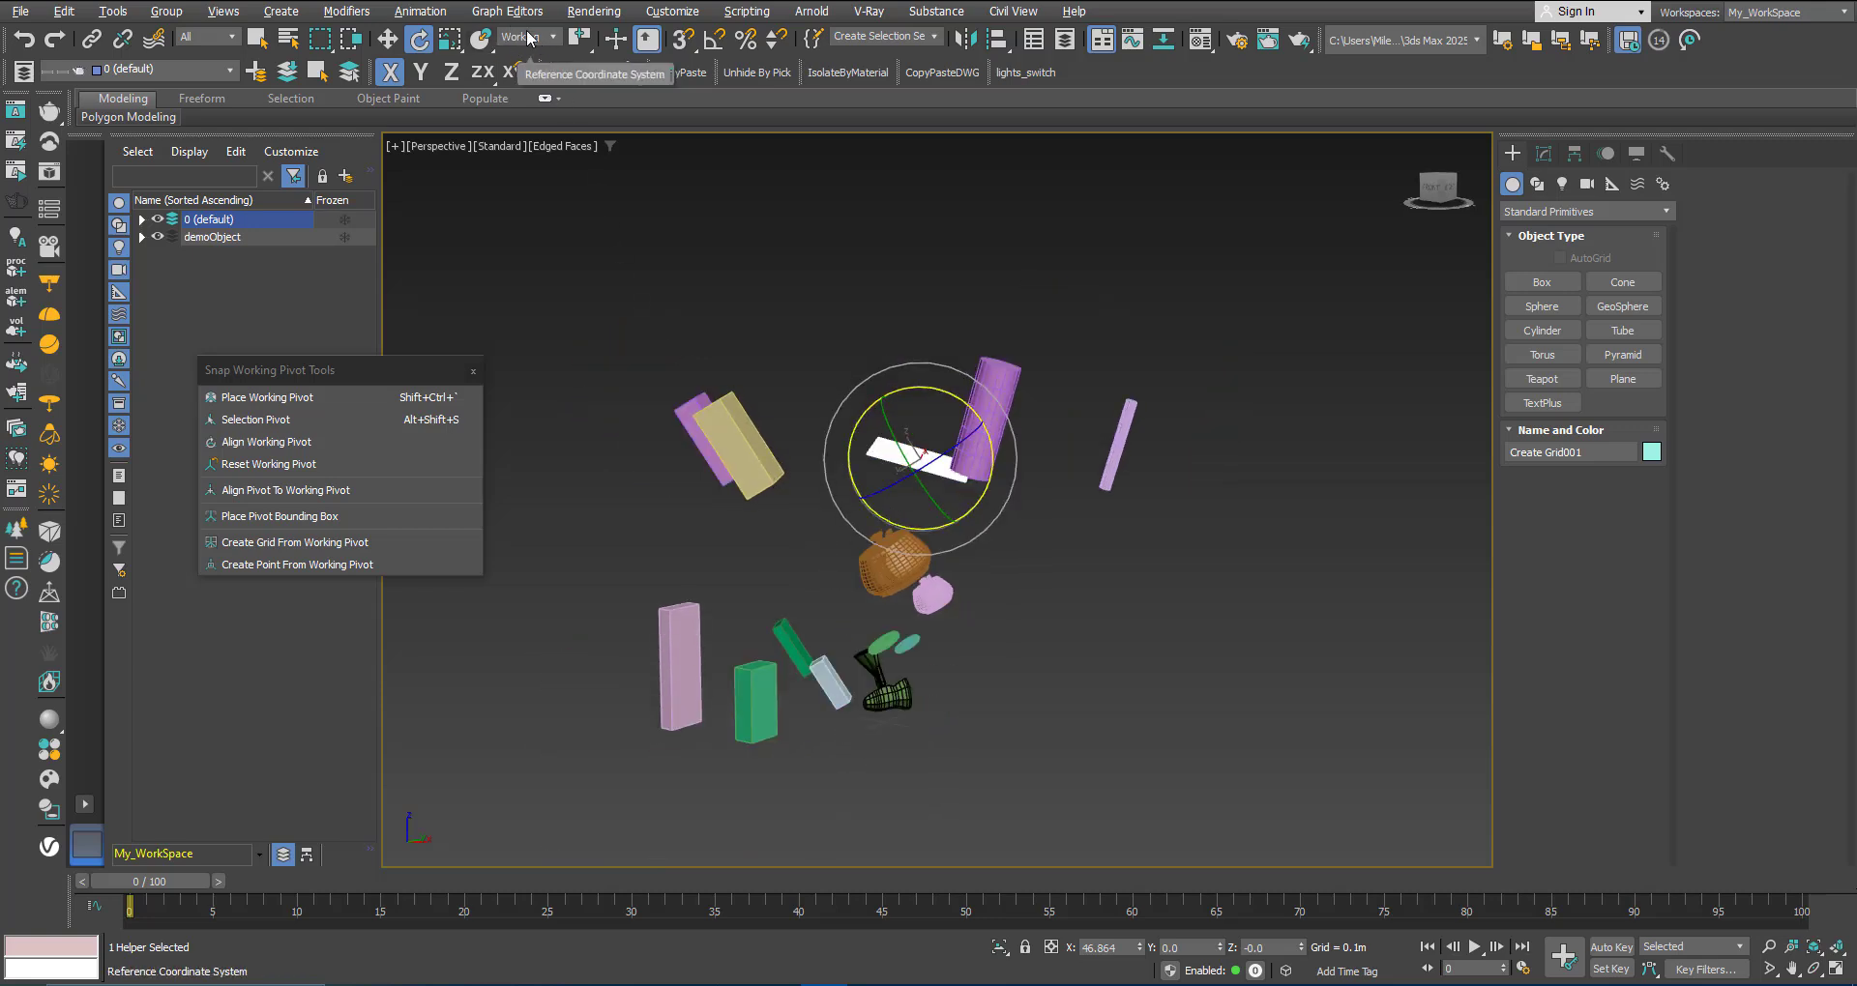
scroll(902, 467, "up", 2)
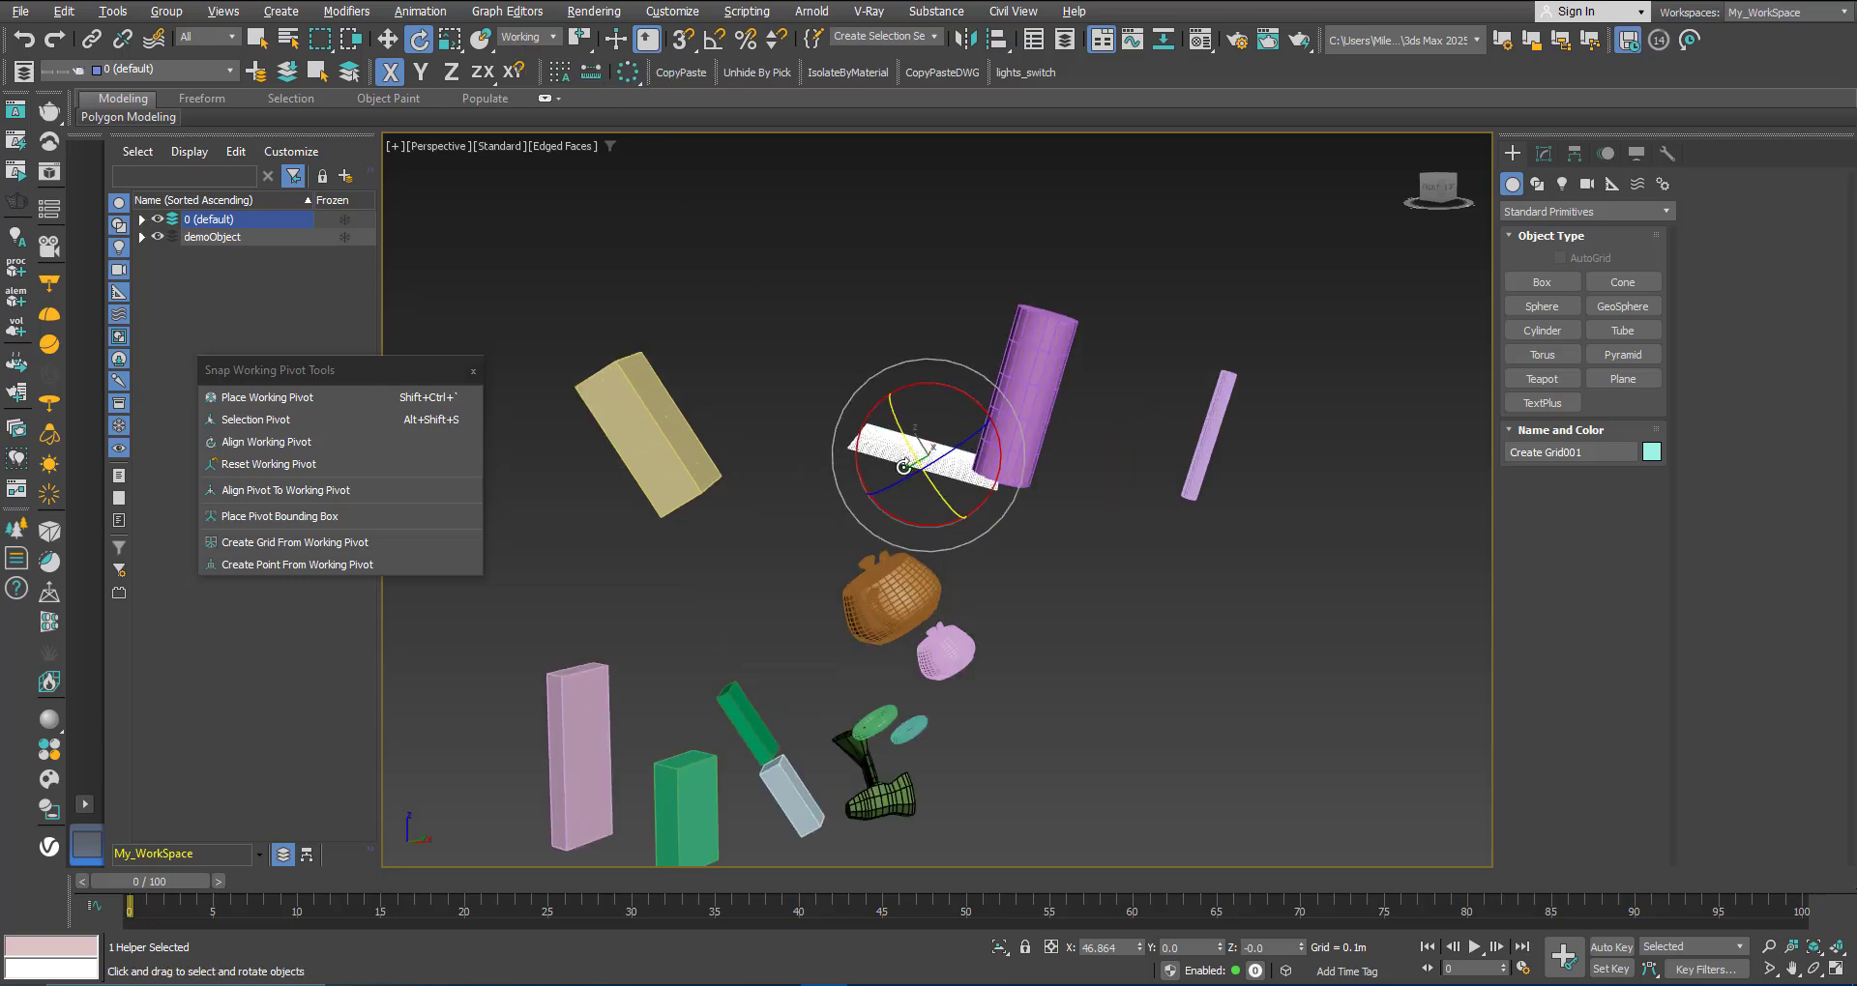
middle_click_drag(904, 441, 984, 500, "alt")
left_click(1176, 624)
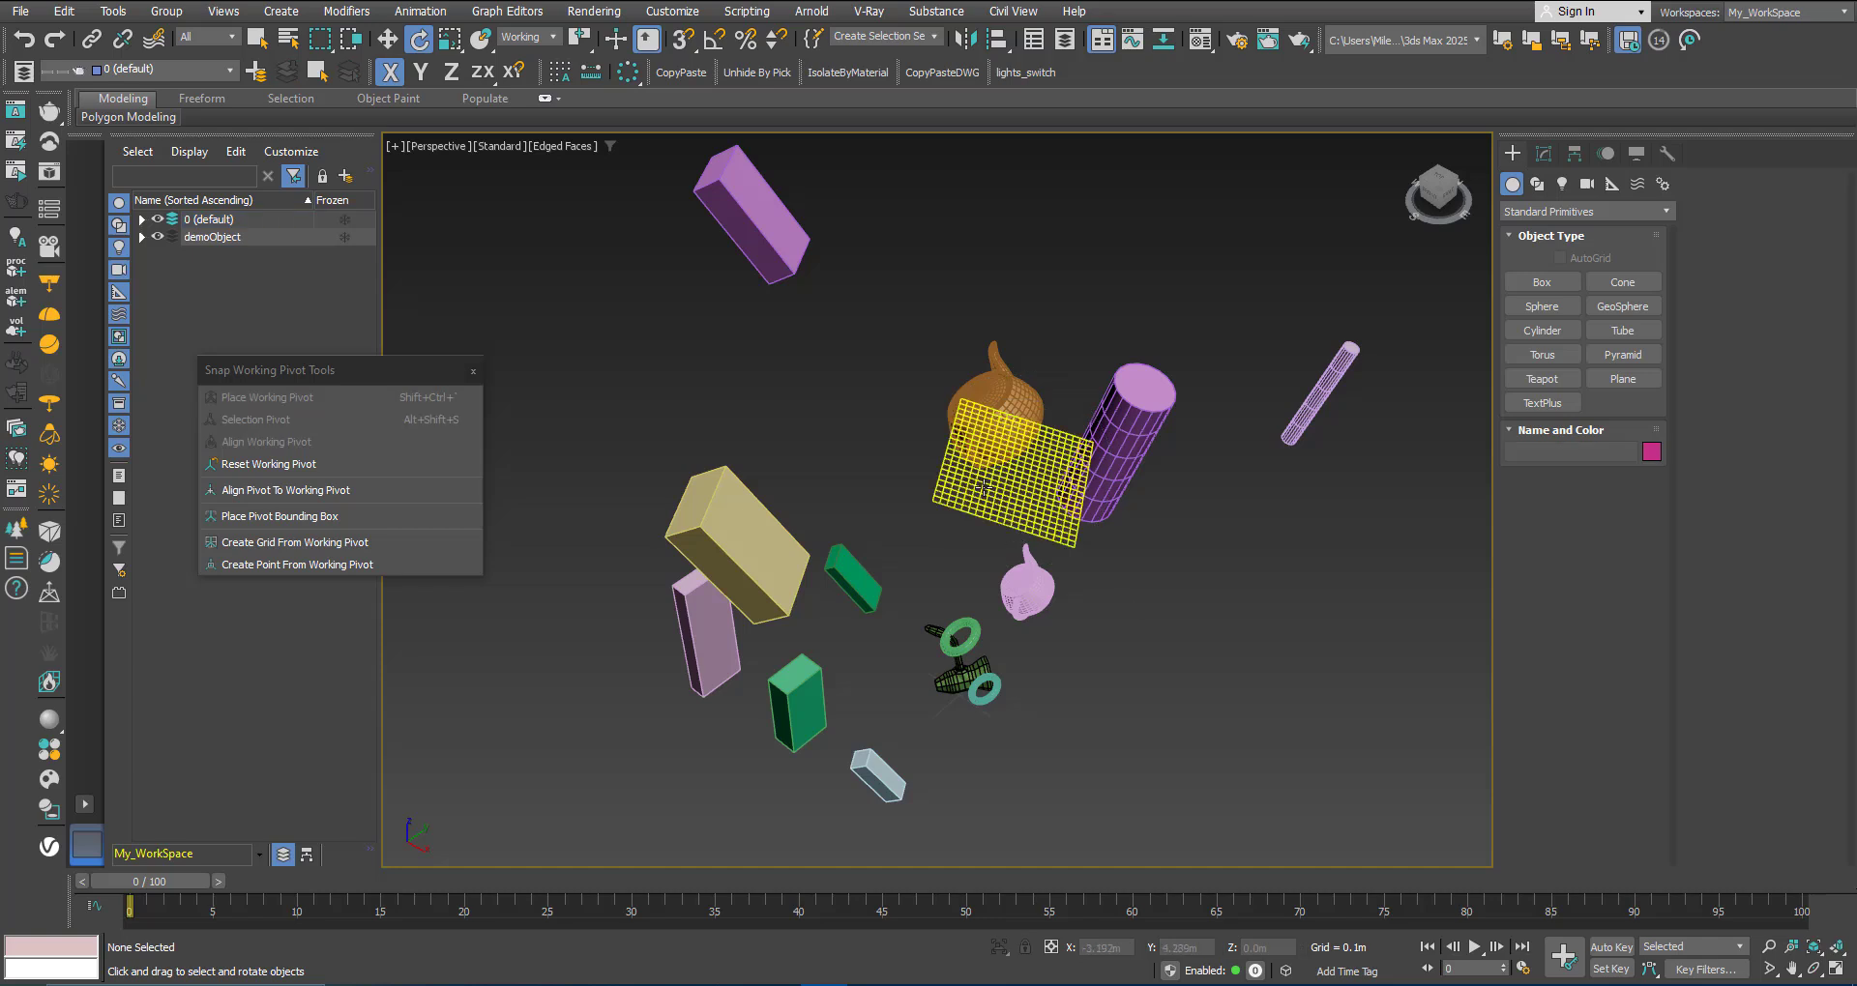
left_click(983, 488)
right_click(984, 487)
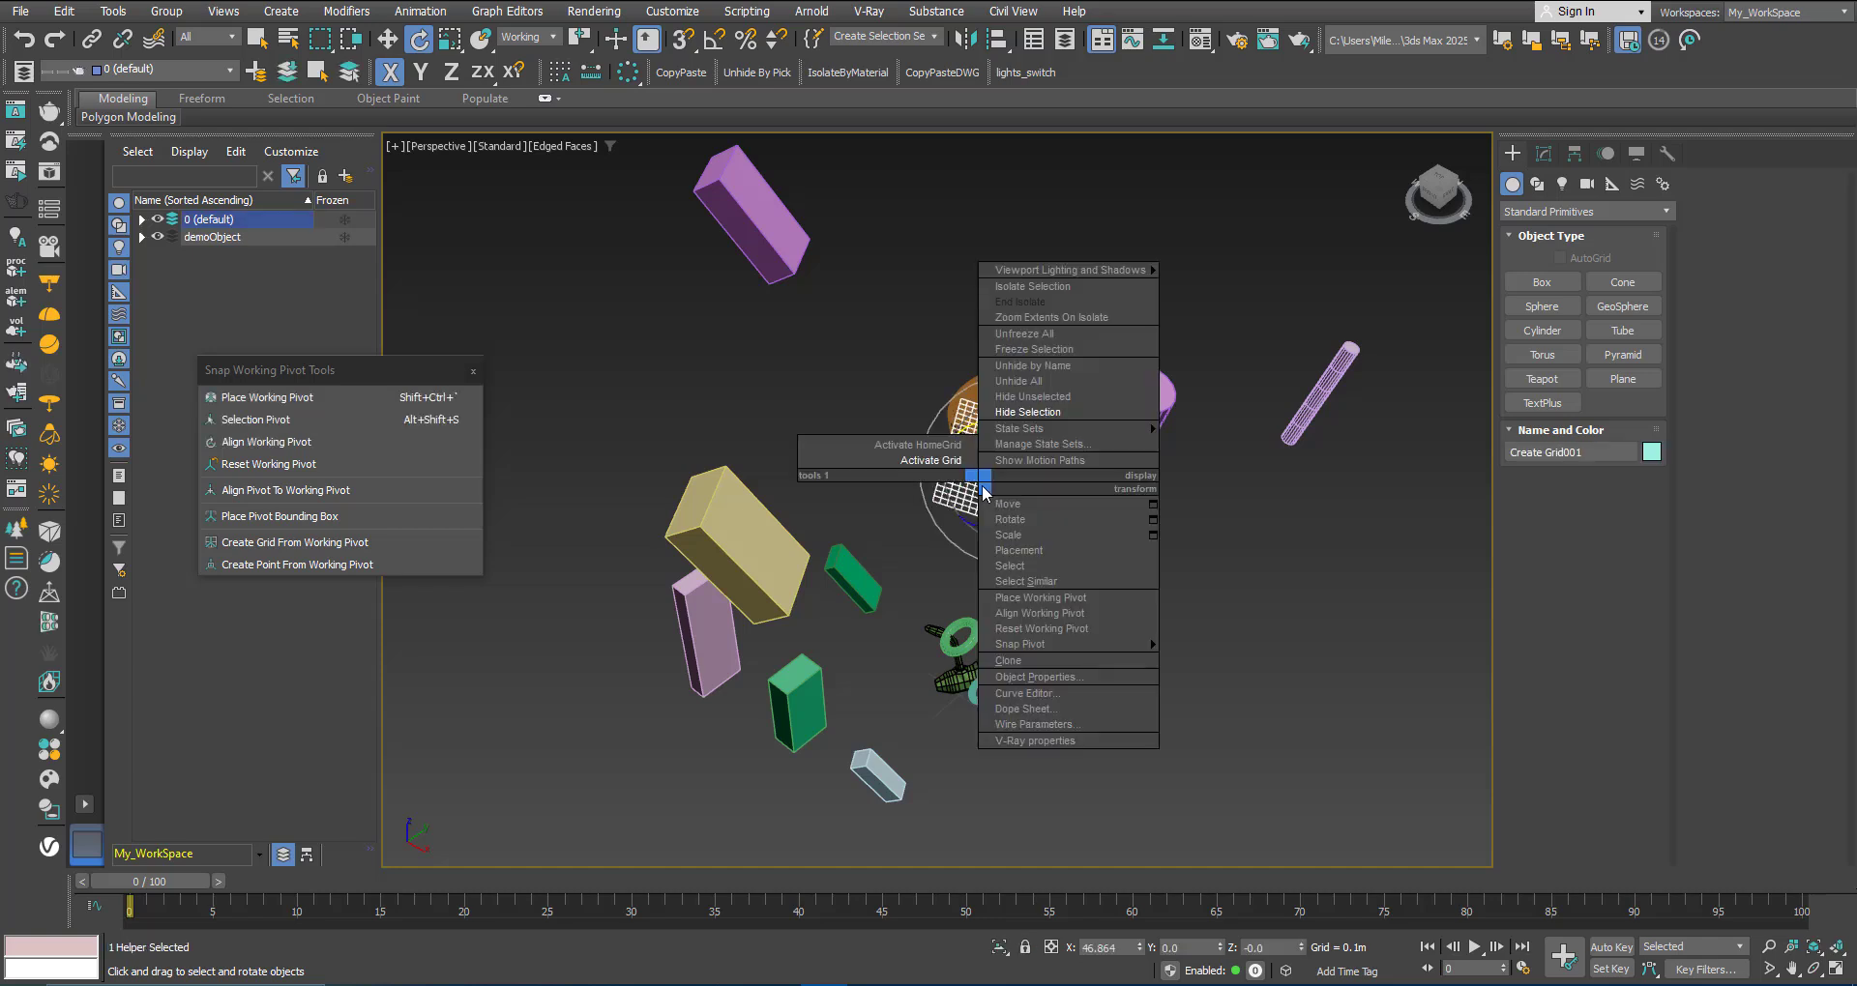
left_click(879, 447)
left_click(1133, 618)
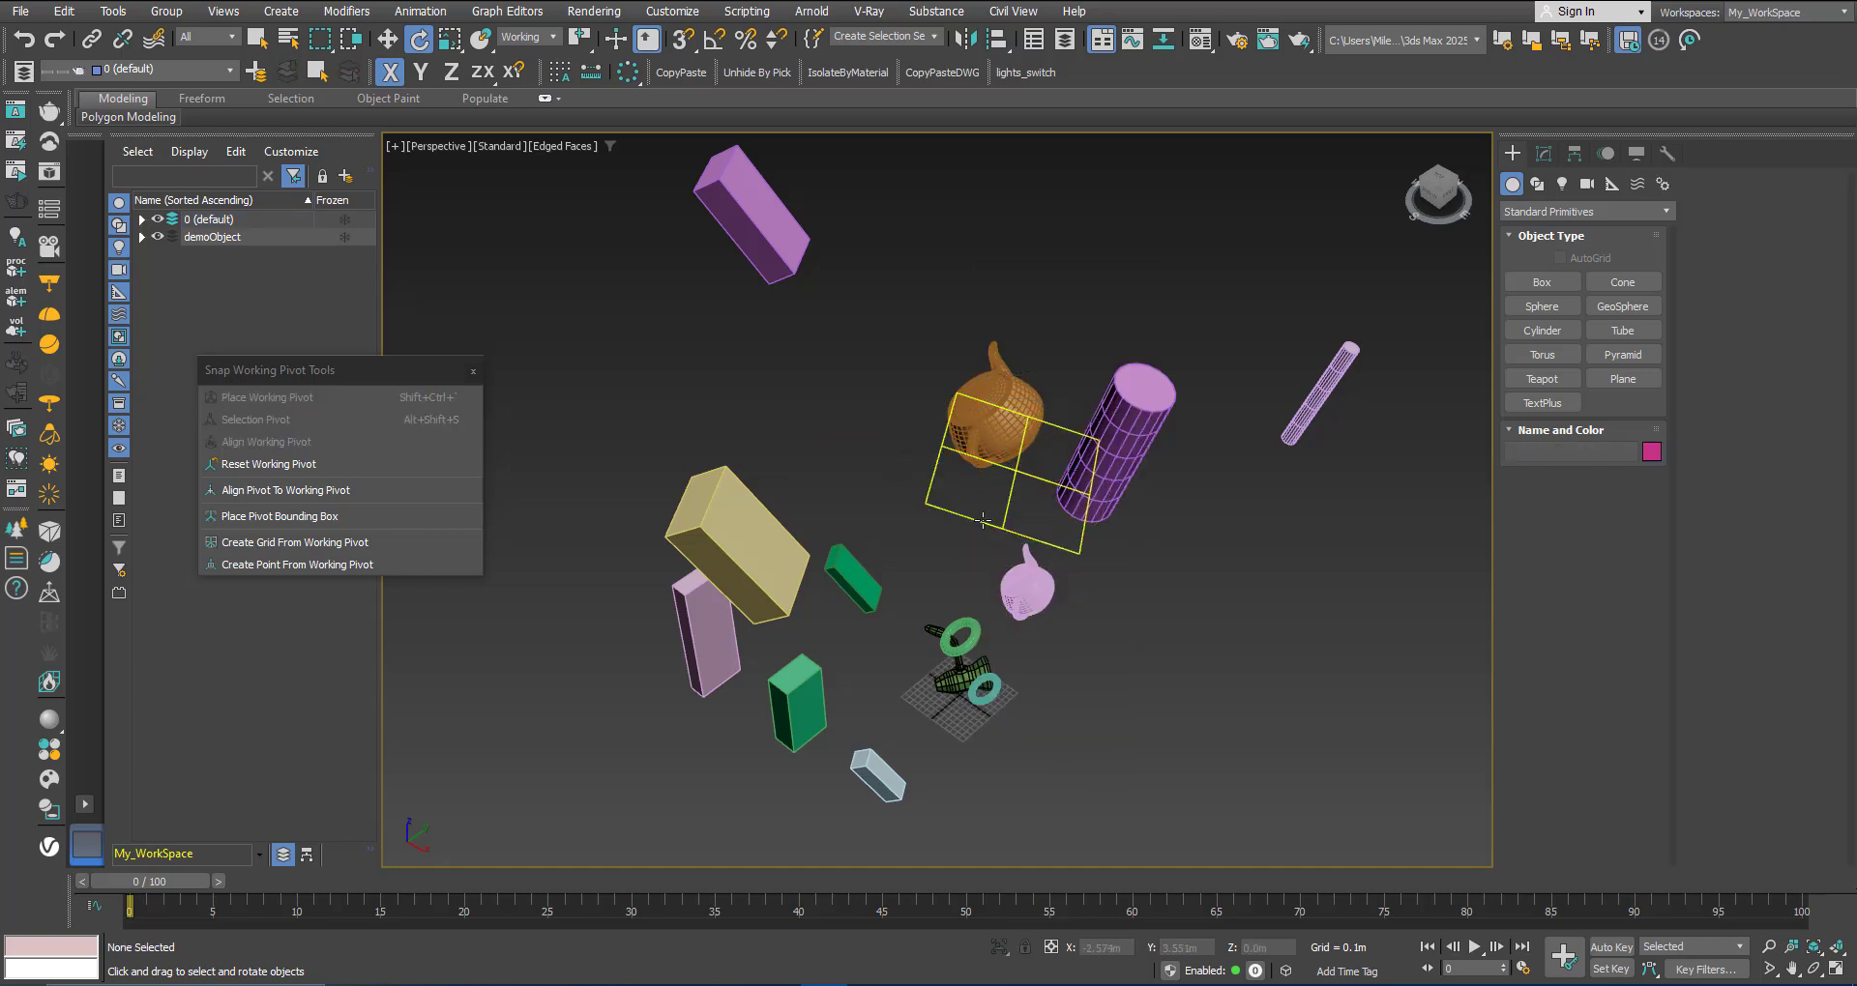
Step: Delete the grid helper and the practice primitives around the demo object
left_click(983, 521)
scroll(960, 523, "down", 2)
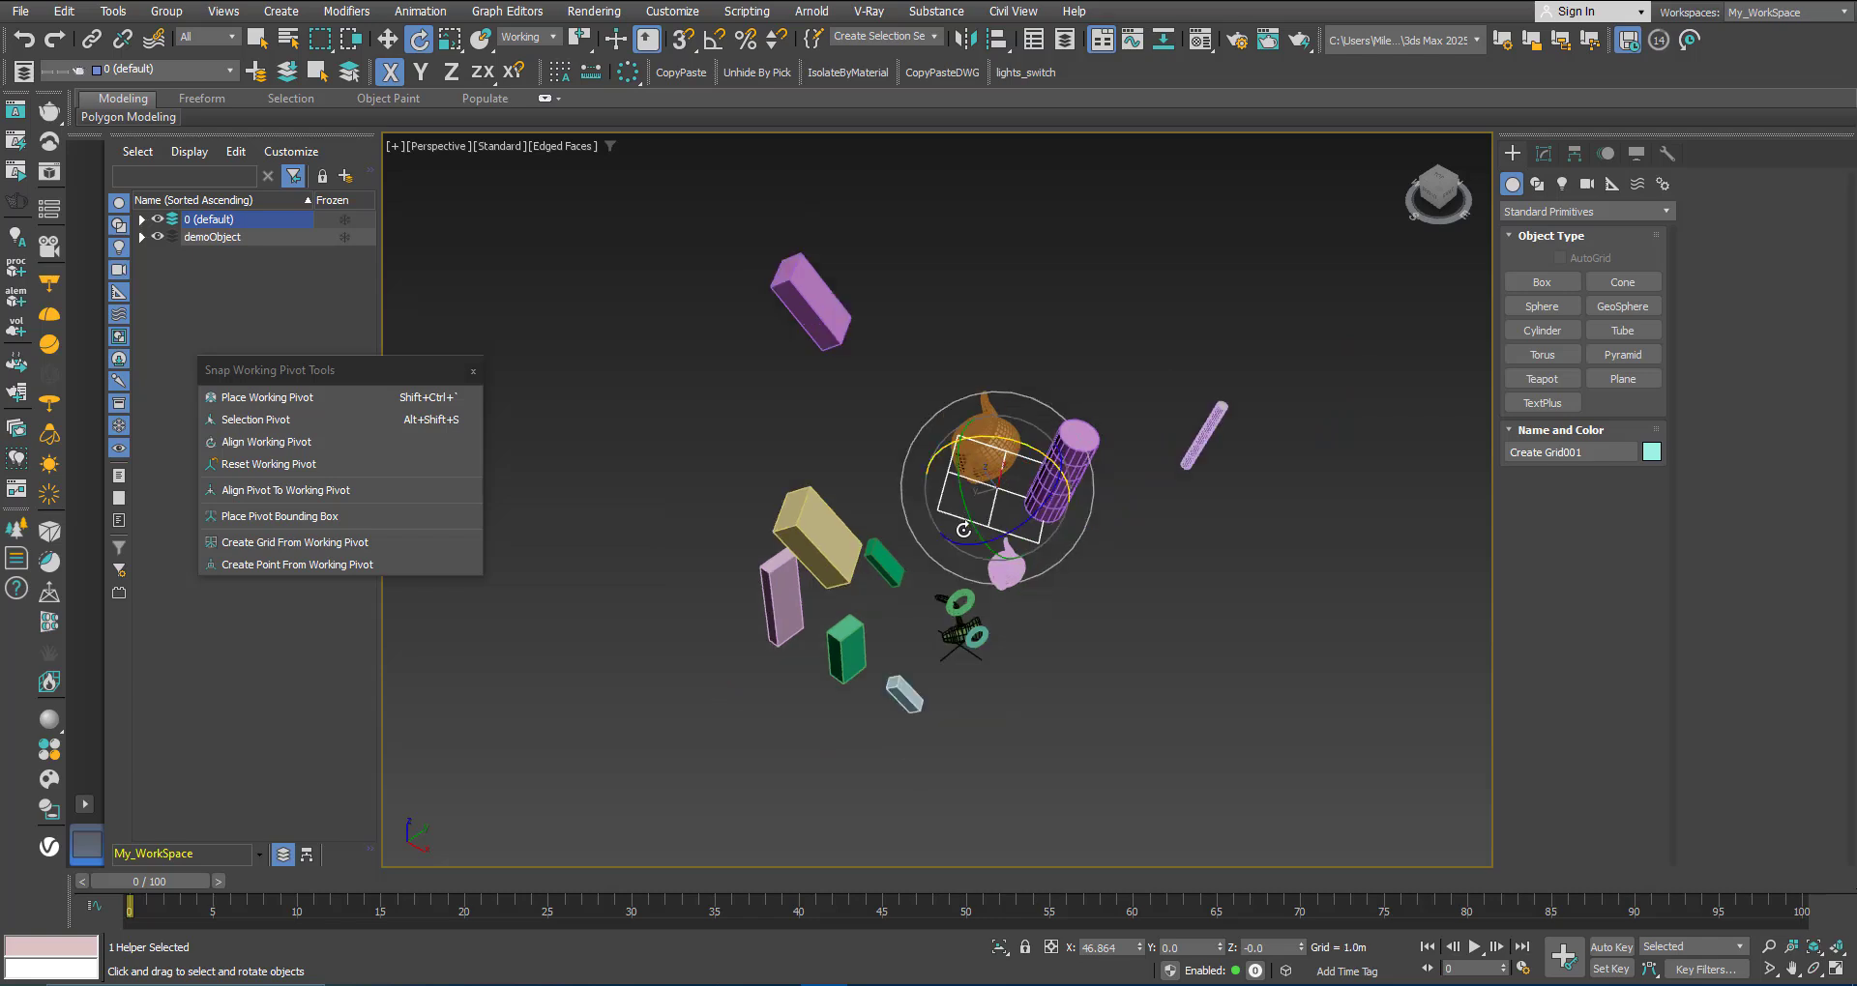
key("Delete")
Step: Select the demo object and place the working pivot on an upper polygon near its narrow end
mouse_move(927, 650)
middle_mouse_down()
mouse_move(966, 546)
mouse_move(937, 638)
middle_mouse_up()
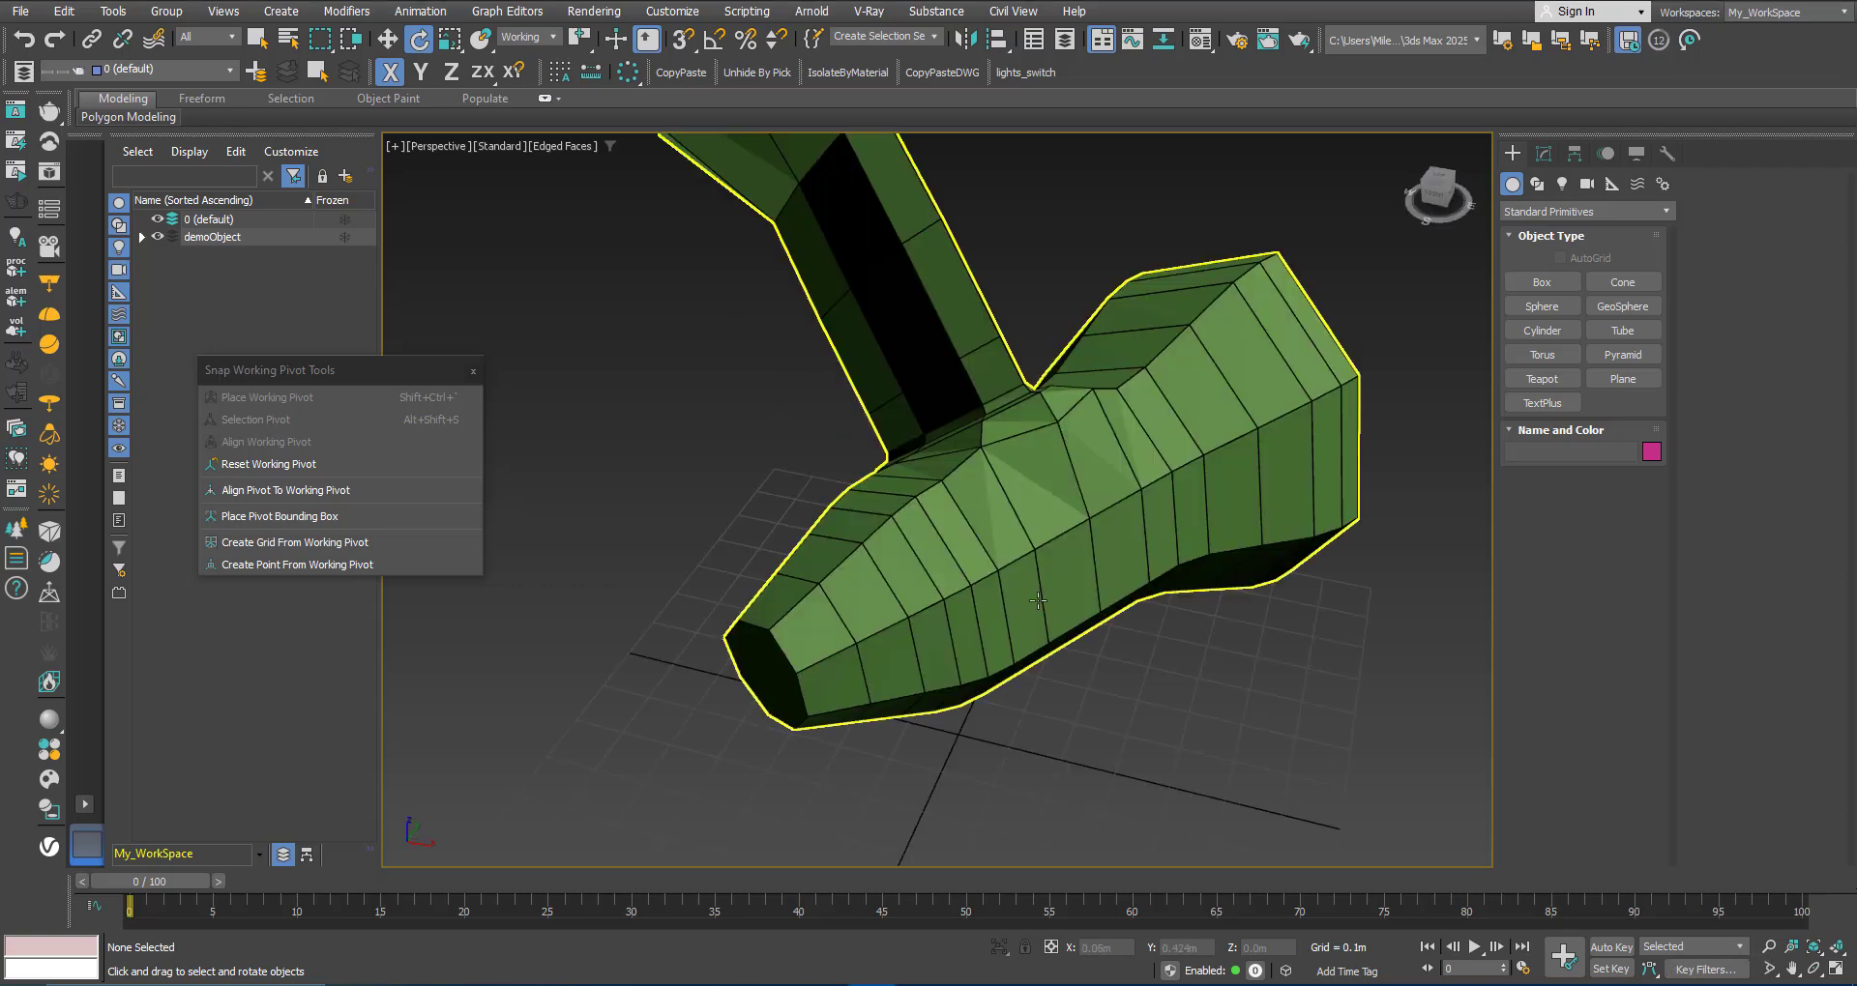
middle_click_drag(1033, 634, 1042, 658)
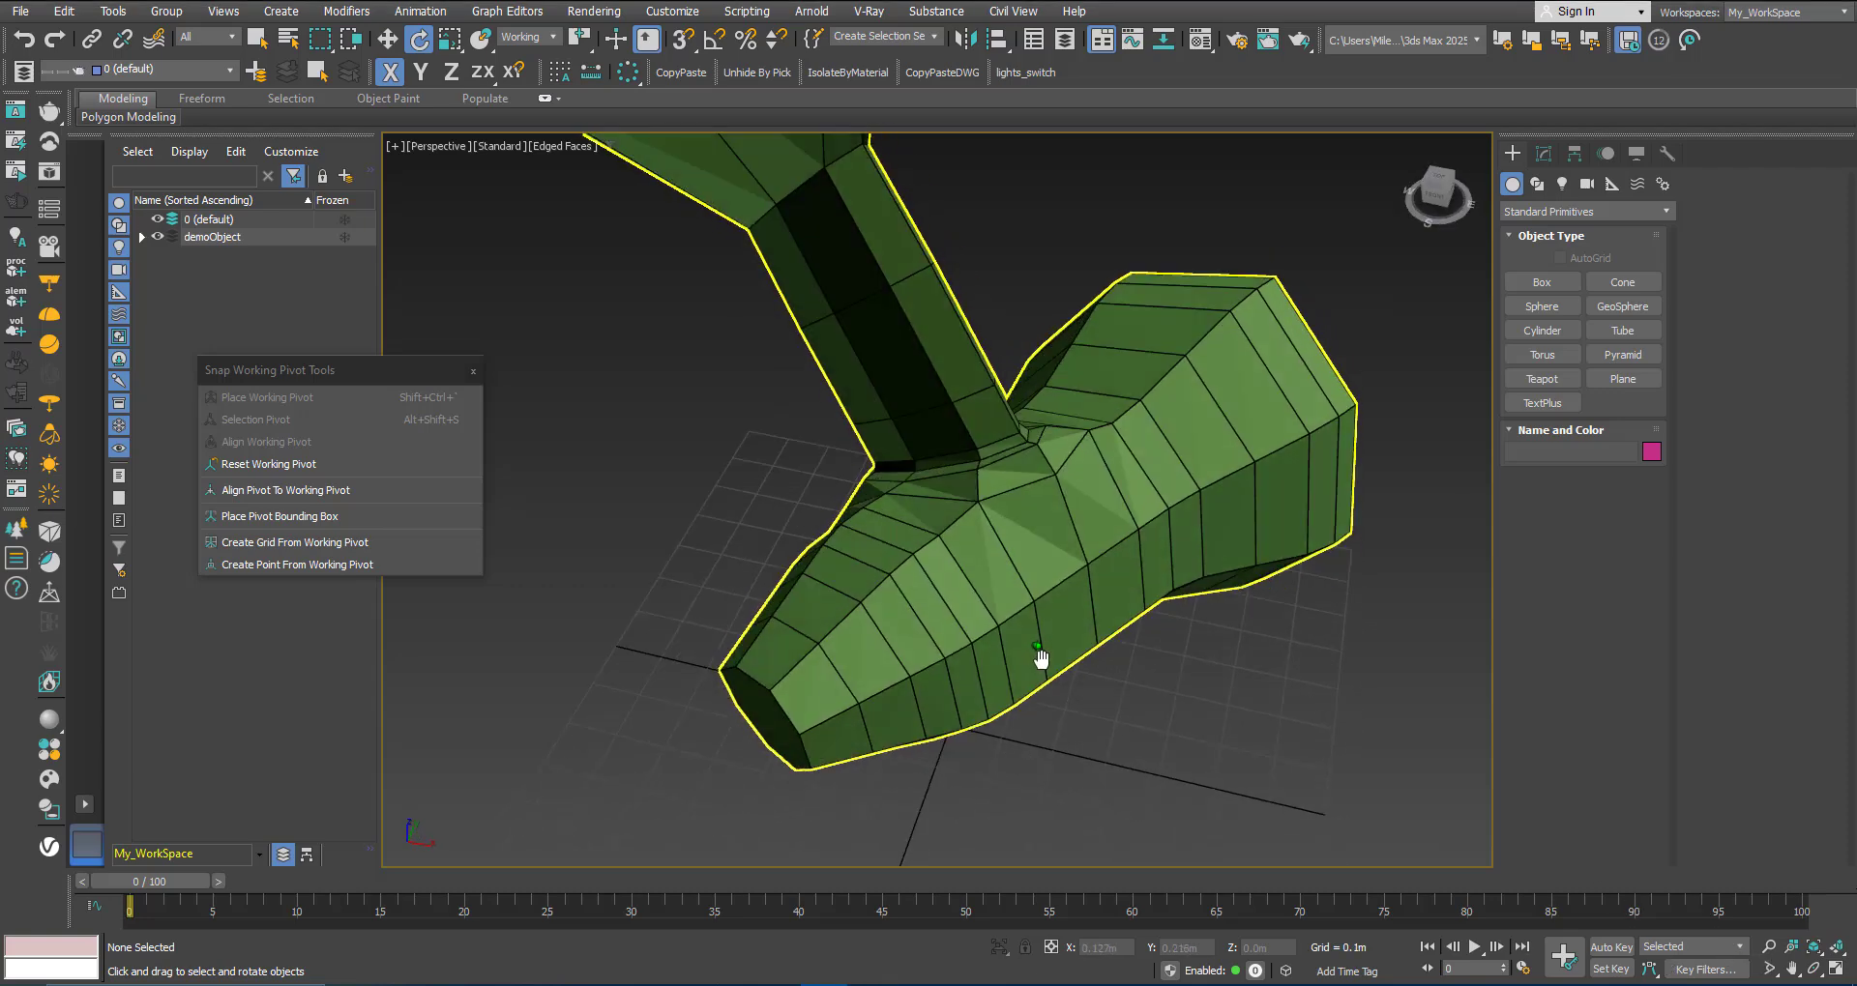
left_click(799, 610)
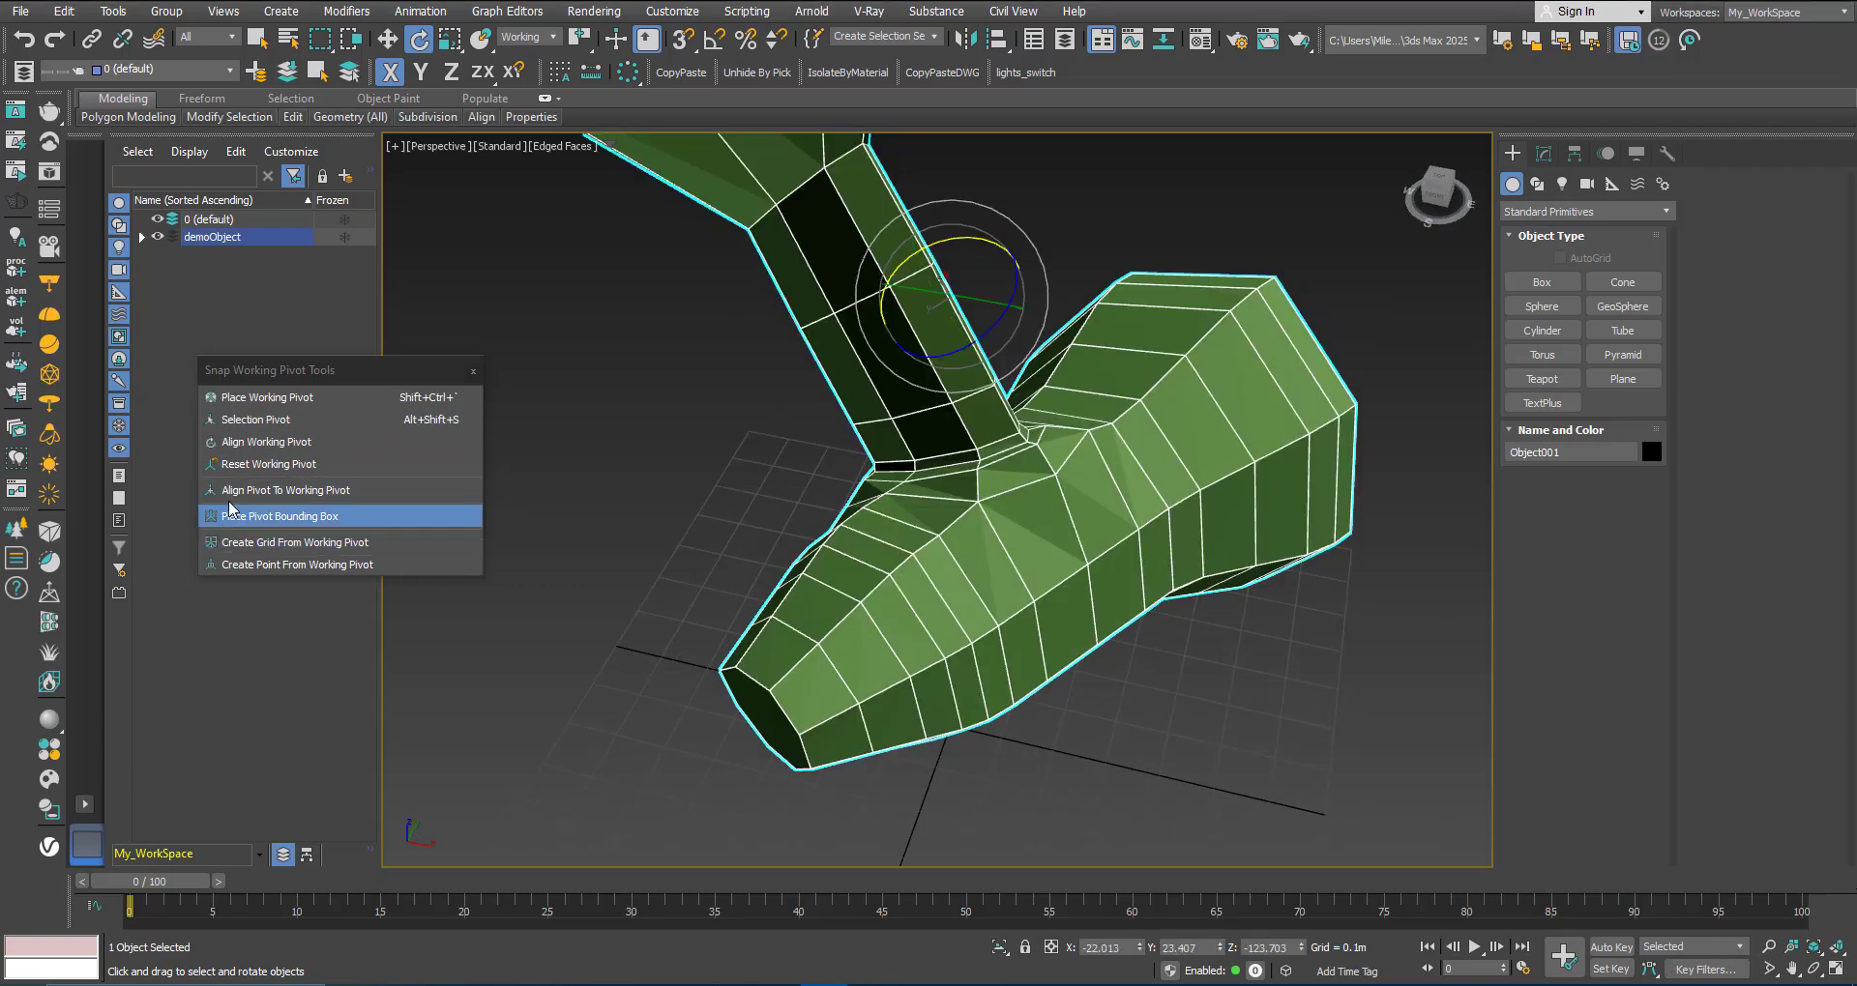
left_click(241, 398)
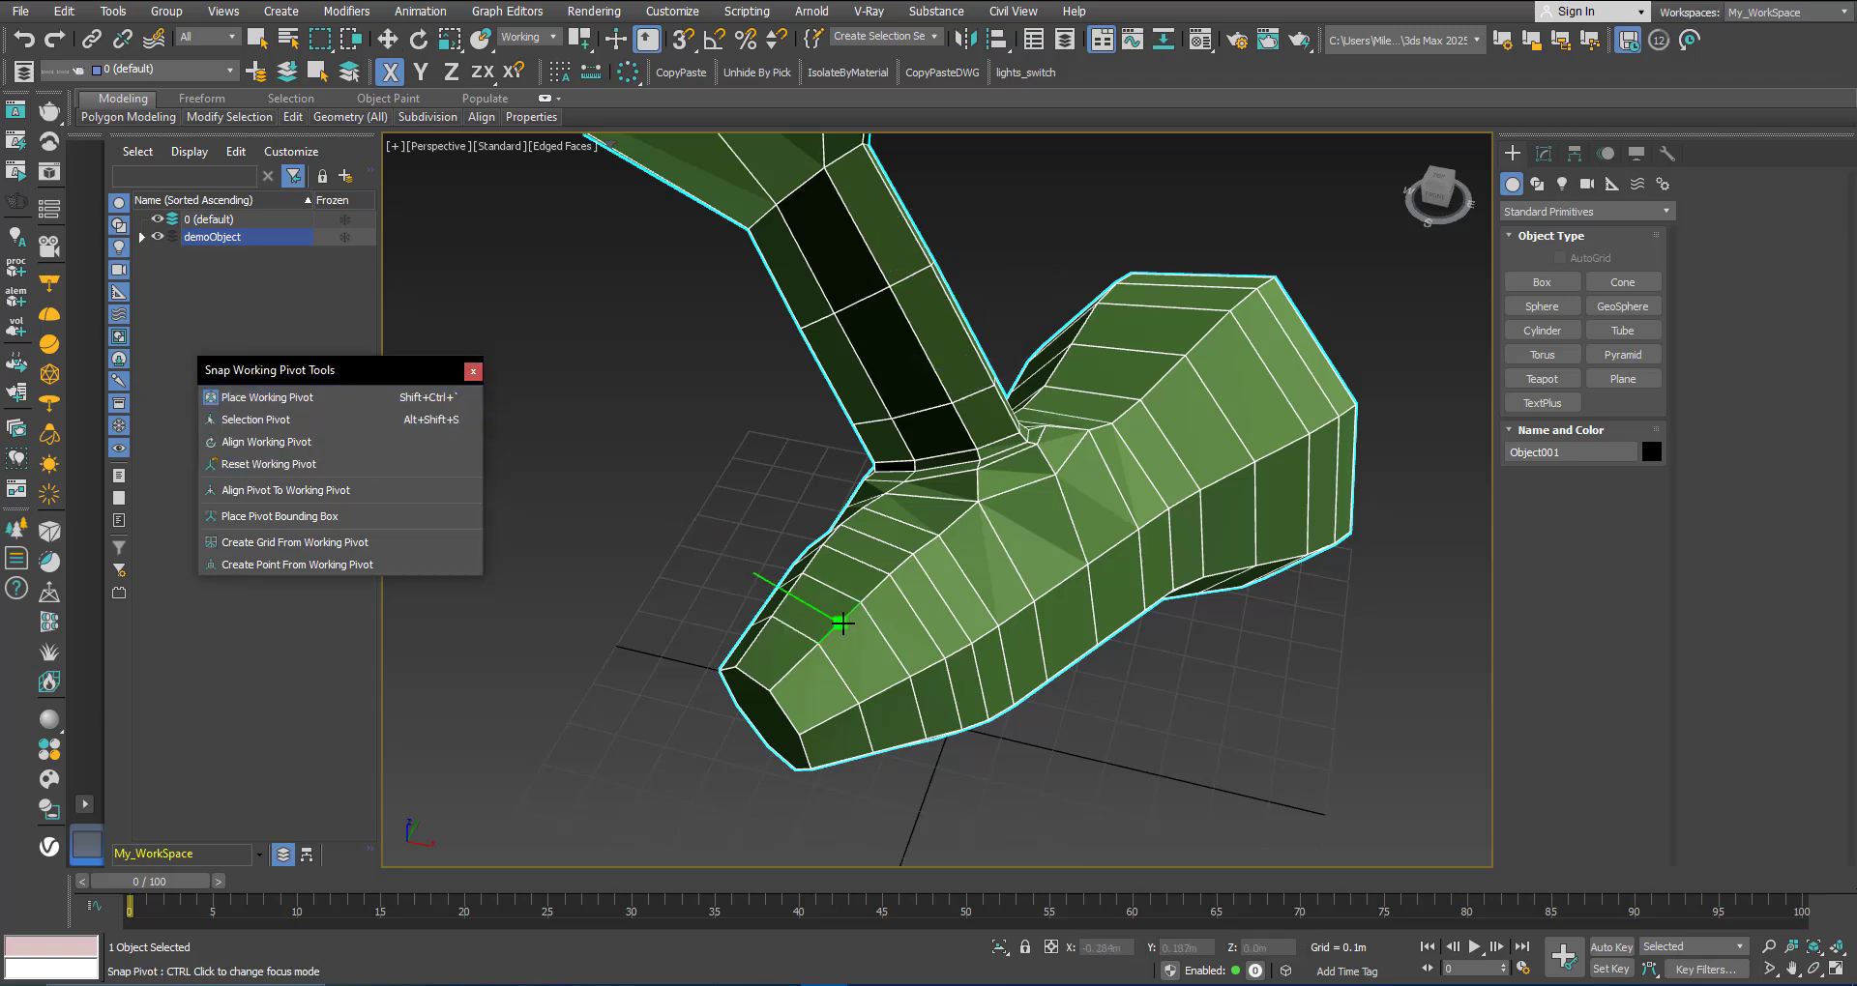
scroll(843, 624, "up", 2)
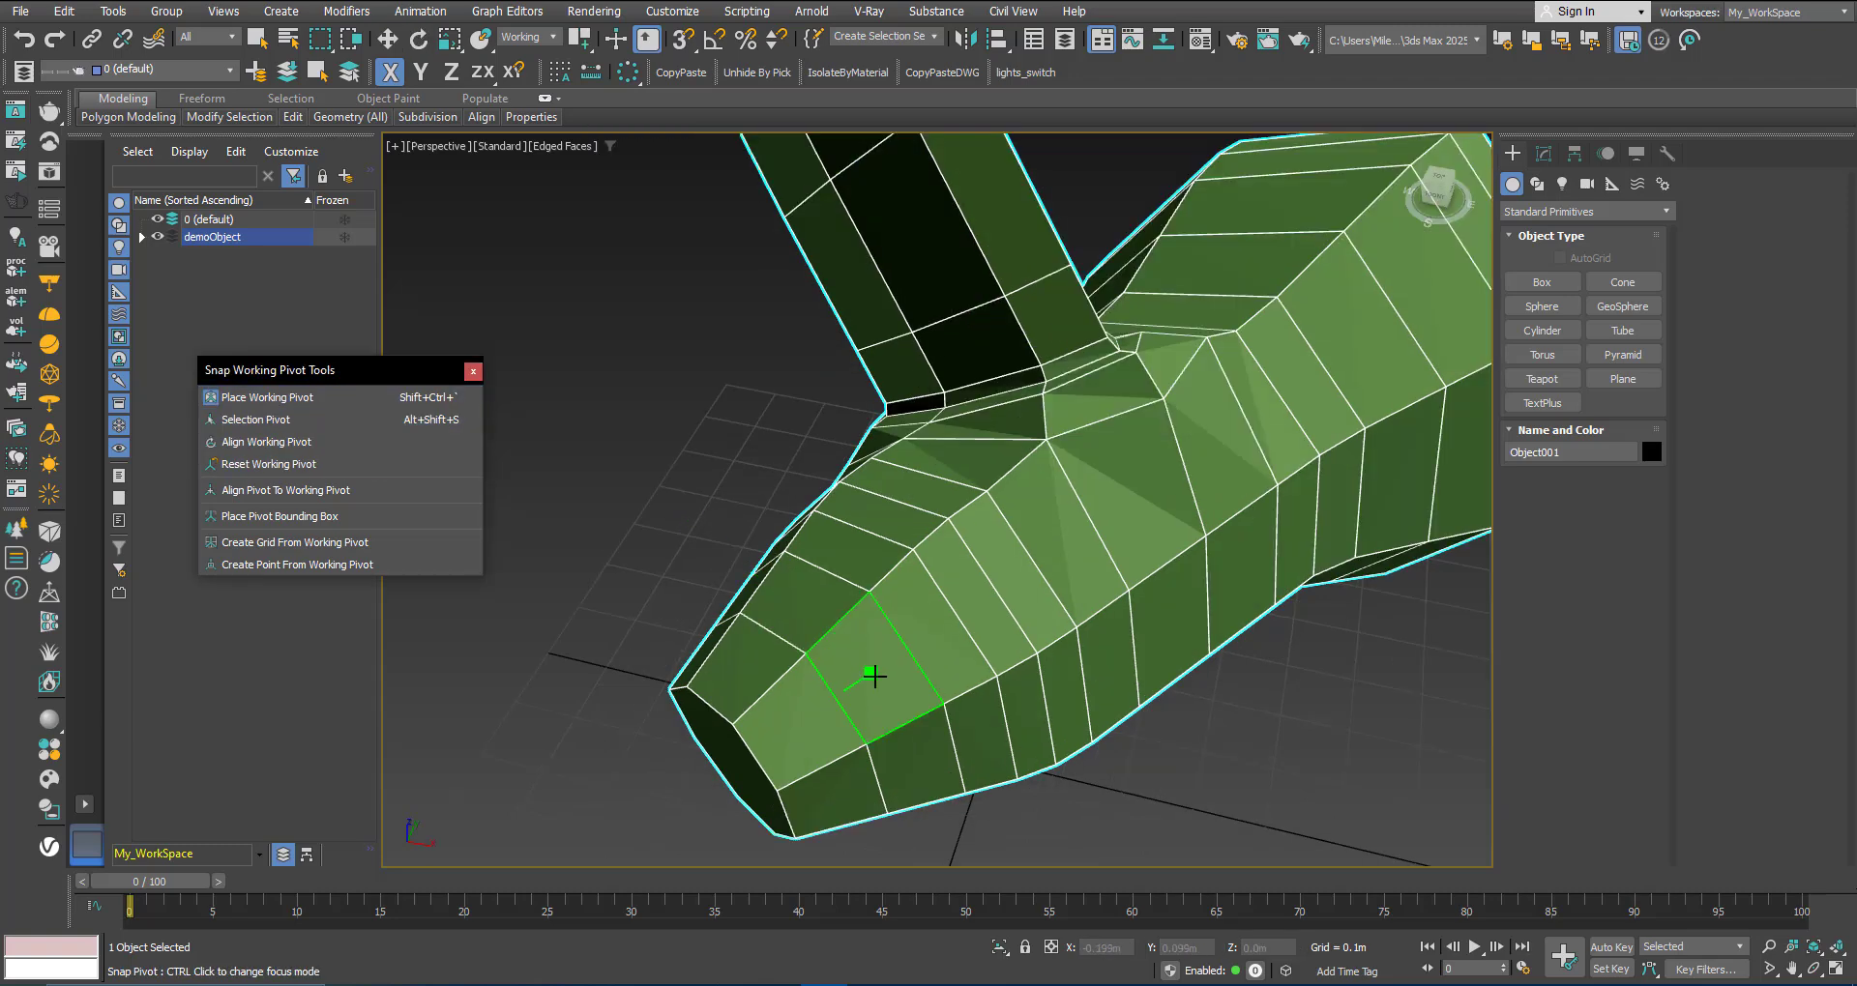
left_click_drag(842, 625, 841, 626)
right_click(839, 626)
left_click(854, 659)
Step: Switch to the Move tool and set the reference coordinate system to Working
middle_click_drag(820, 677, 940, 530, "alt")
left_click(395, 45)
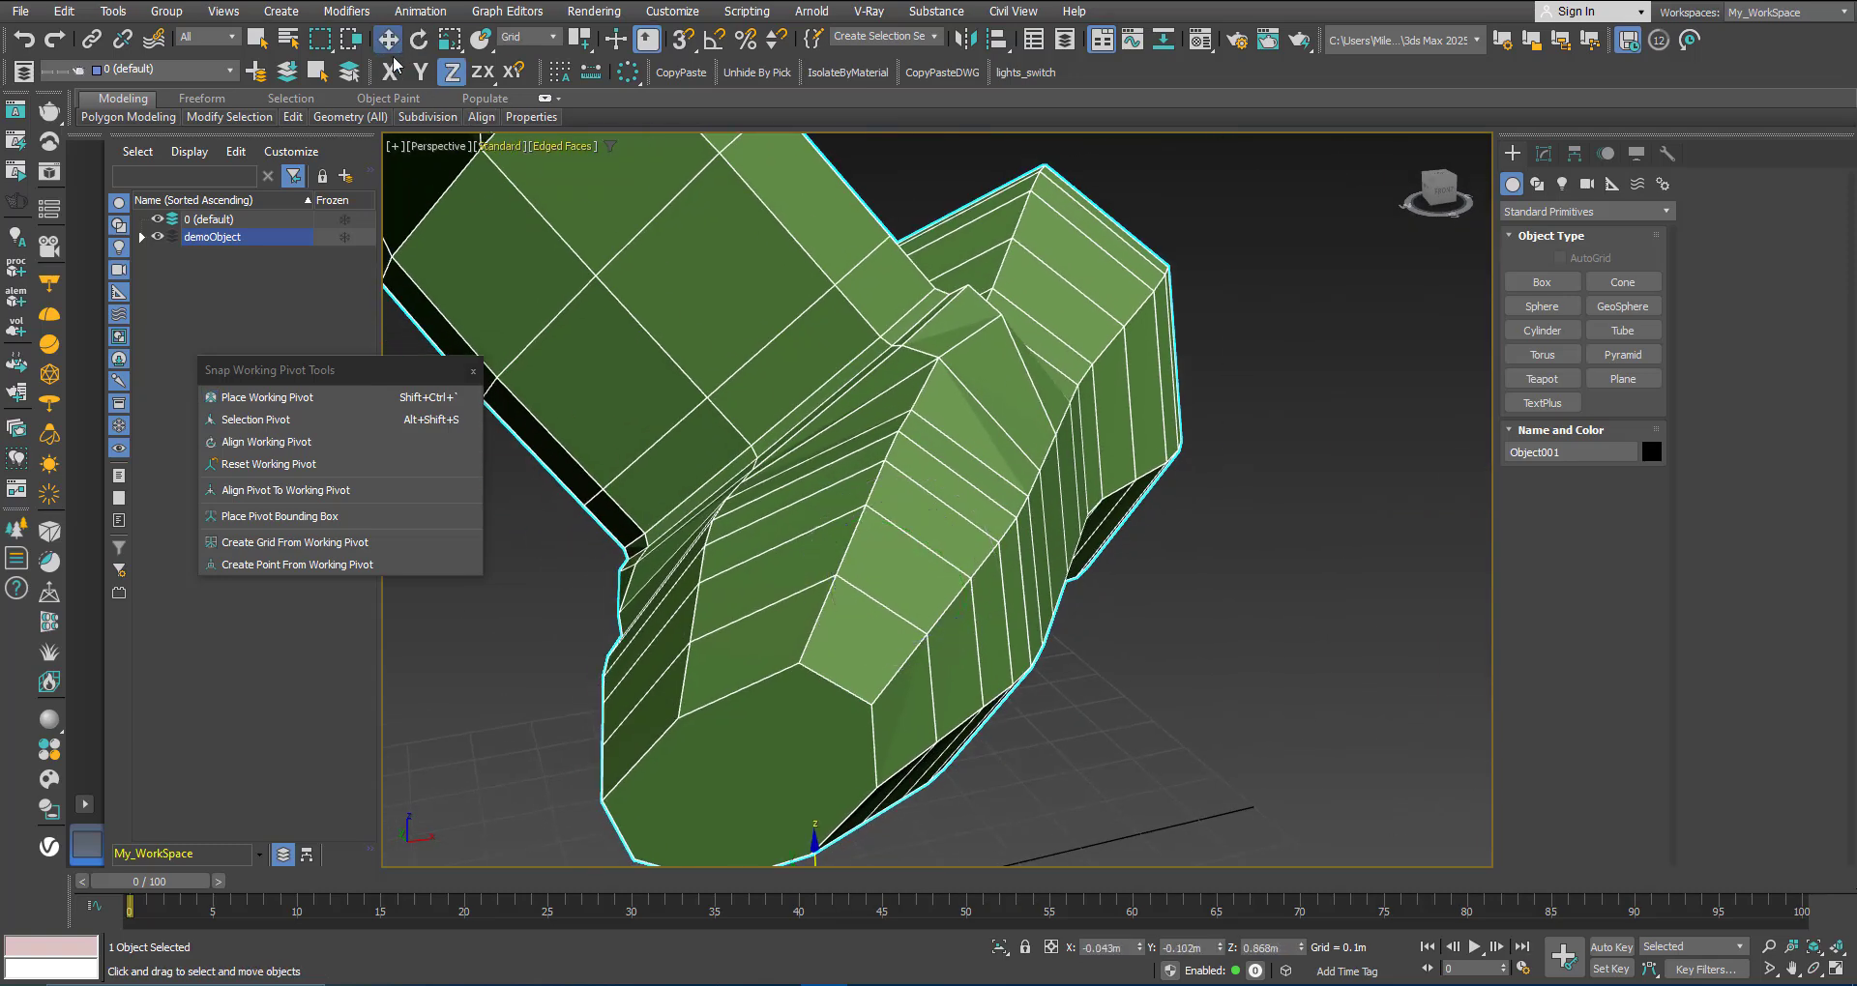
middle_click_drag(836, 611, 860, 542, "alt")
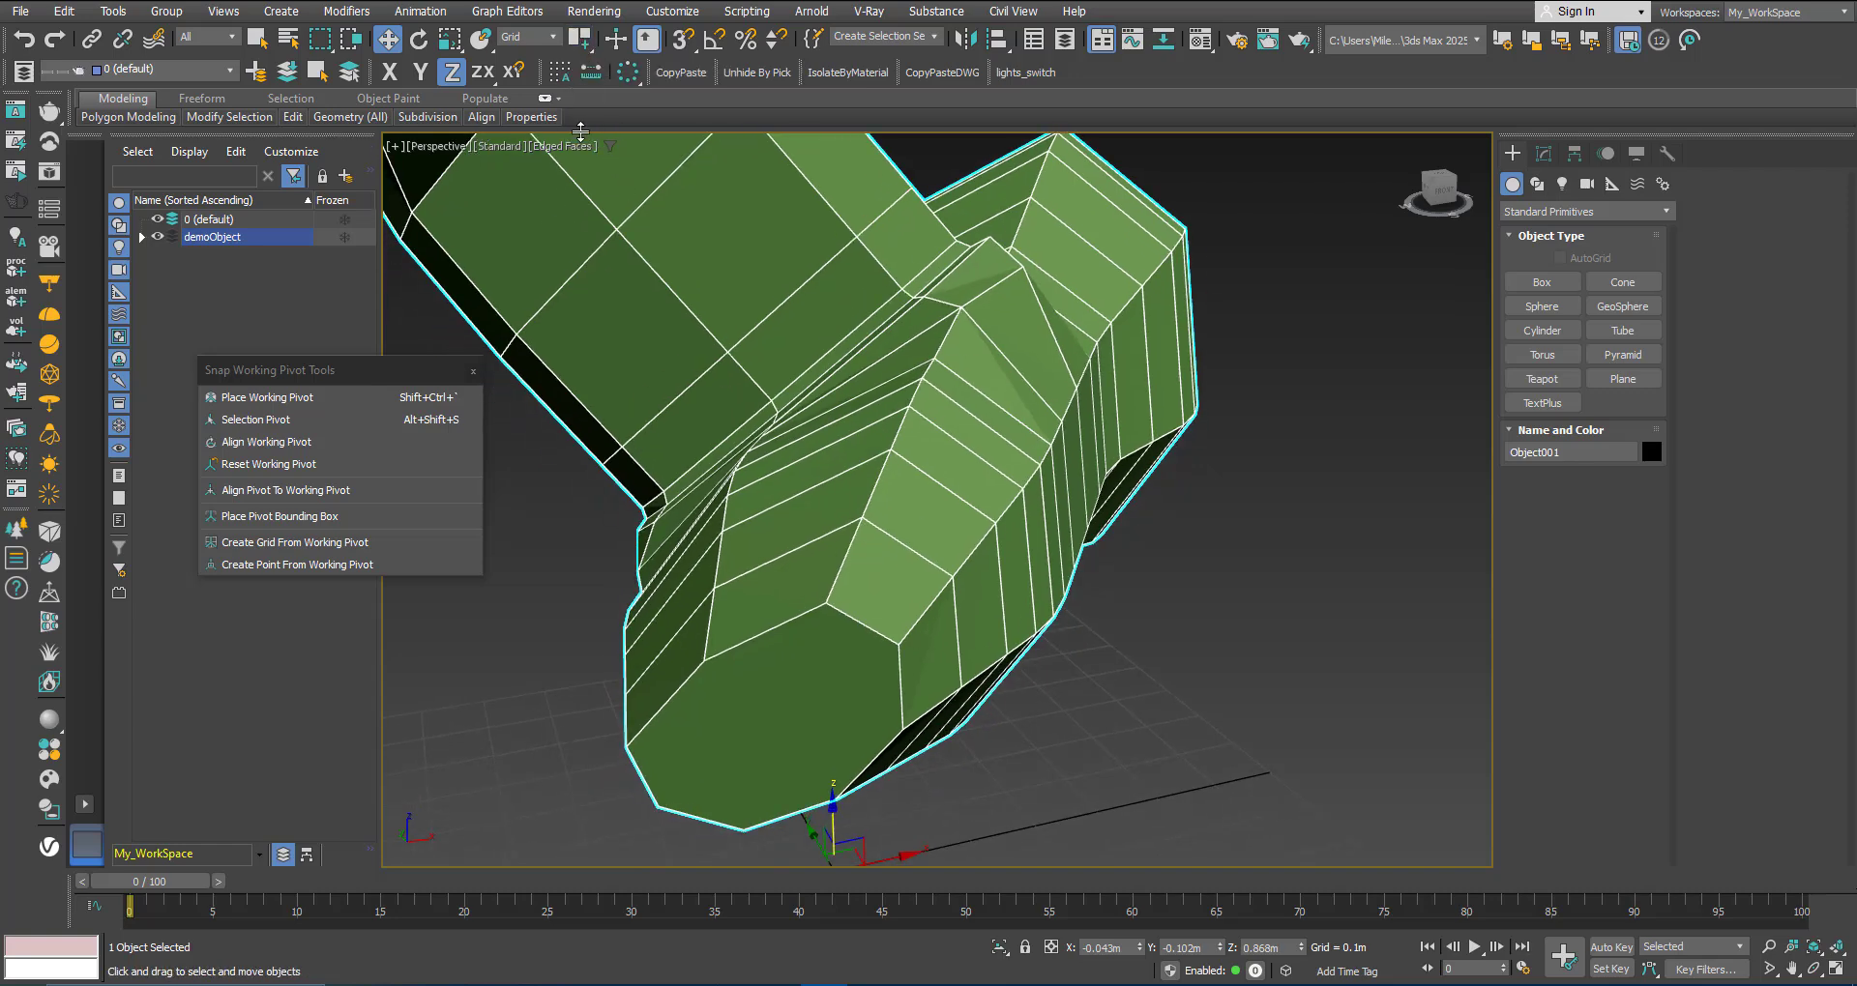
scroll(793, 519, "down", 2)
middle_click_drag(821, 593, 801, 549)
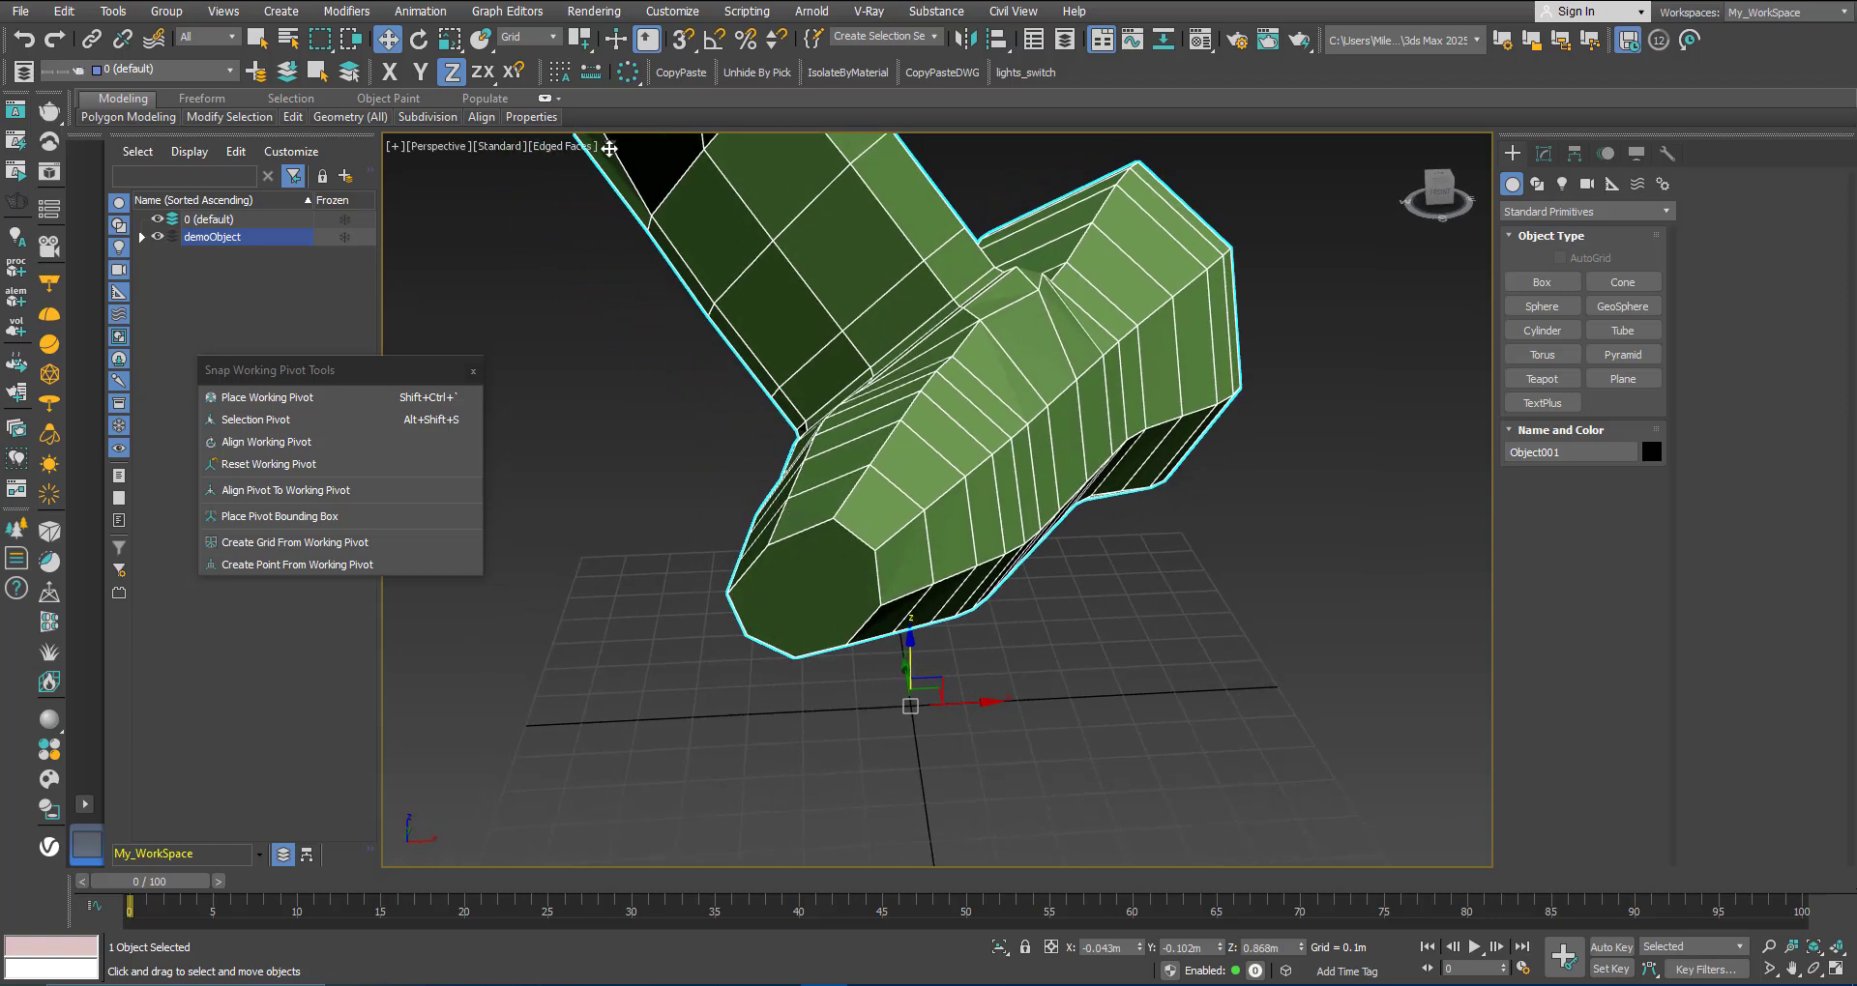
left_click(504, 38)
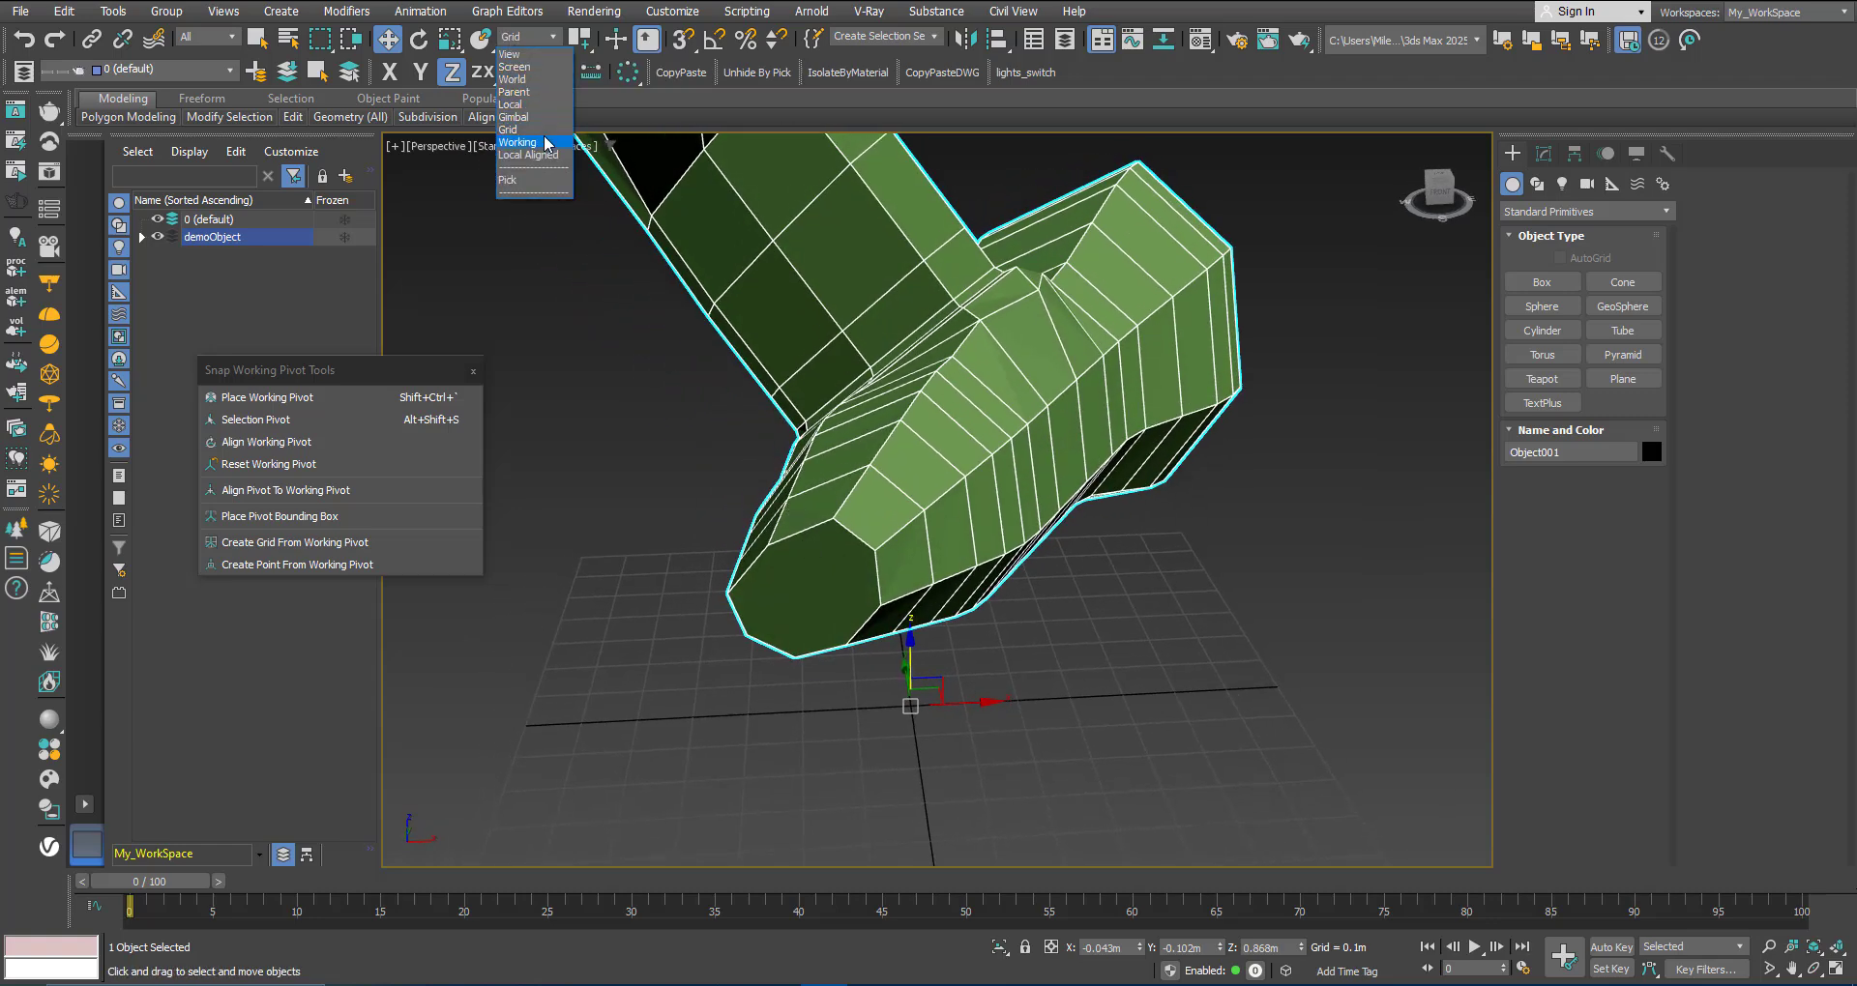
left_click(545, 143)
middle_click_drag(925, 494, 1077, 501, "alt")
Step: Select the polygon under the working pivot and move it about 0.05 m into the body along the pivot's Z axis
left_click(1544, 153)
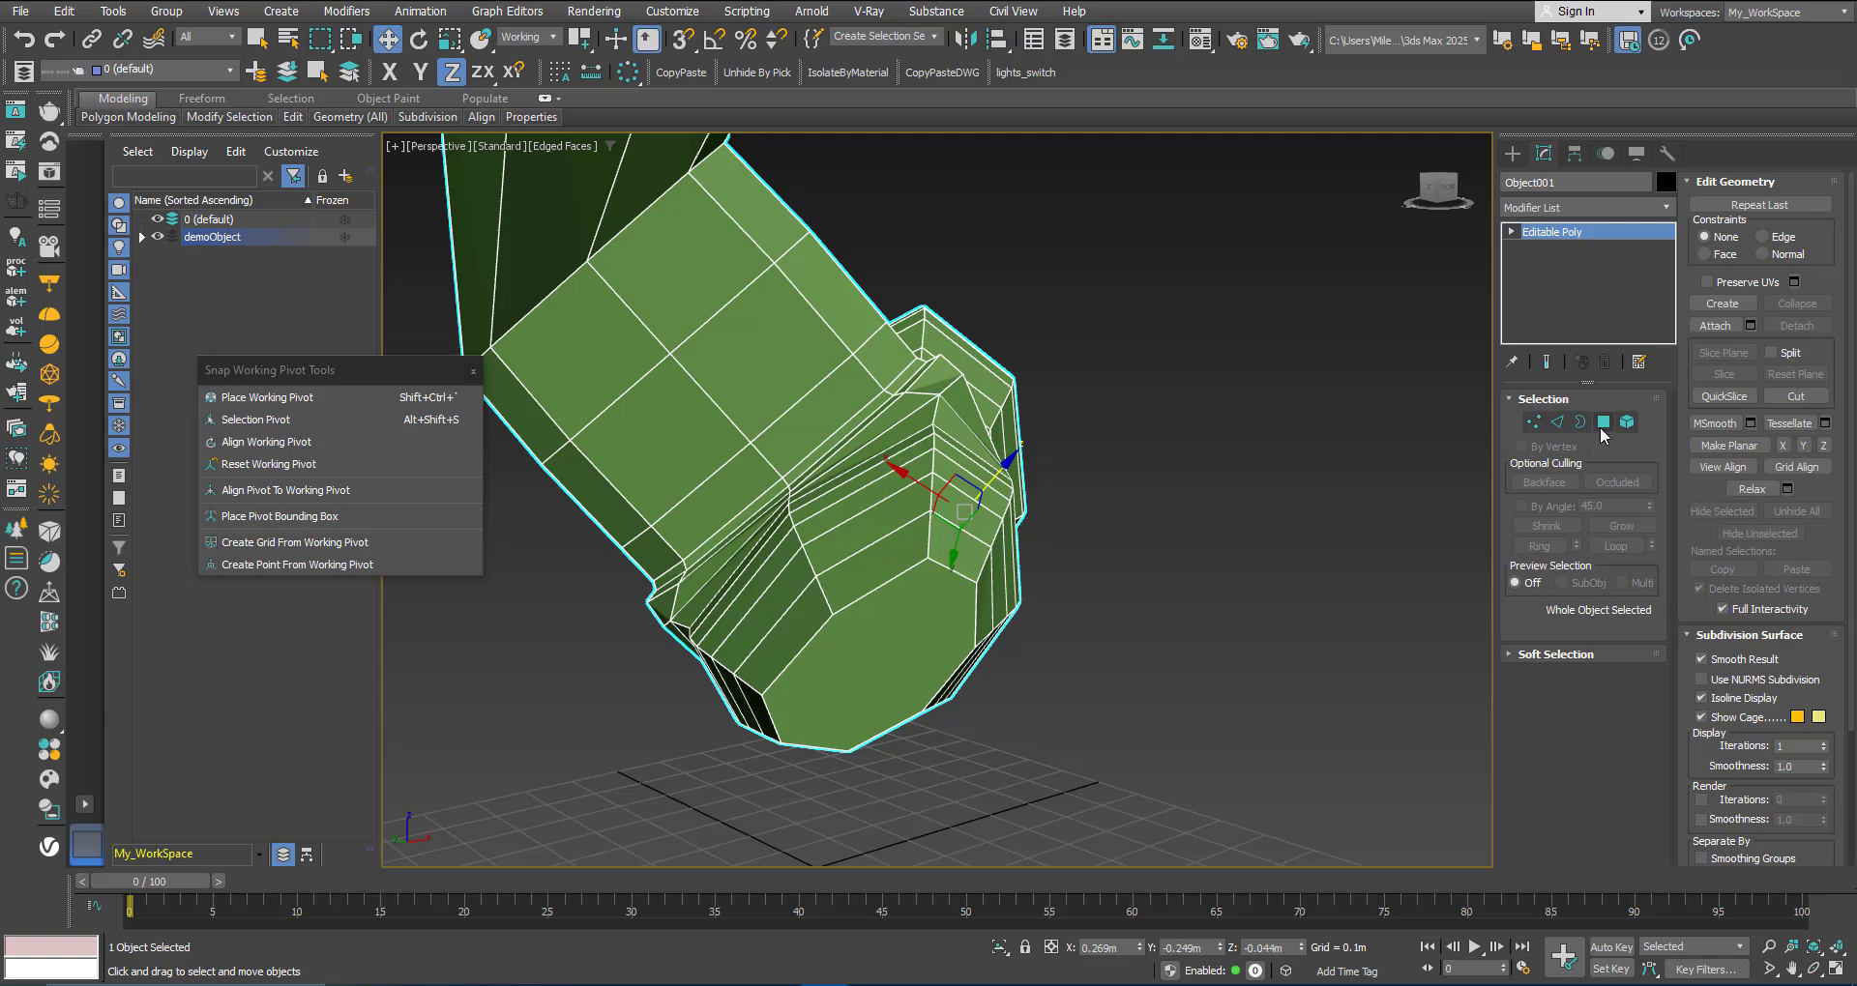
left_click(1602, 423)
left_click(970, 522)
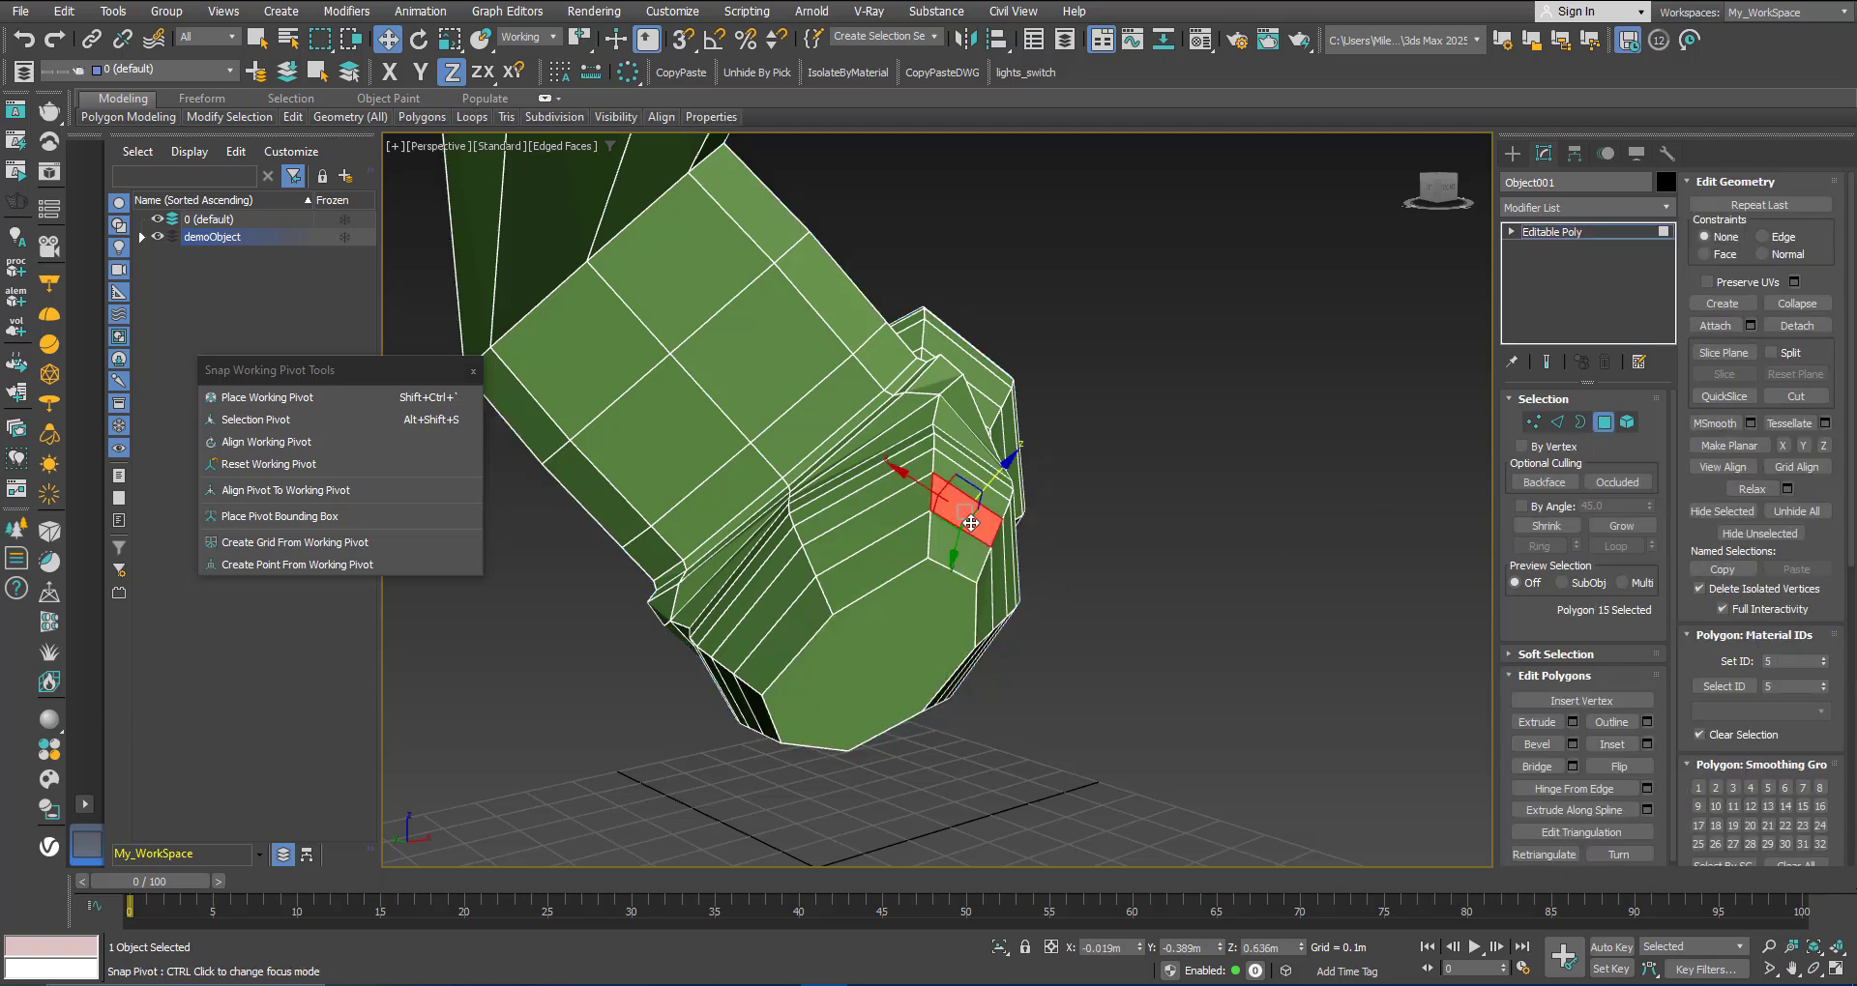
middle_click_drag(990, 486, 1182, 490, "alt")
scroll(974, 508, "up", 3)
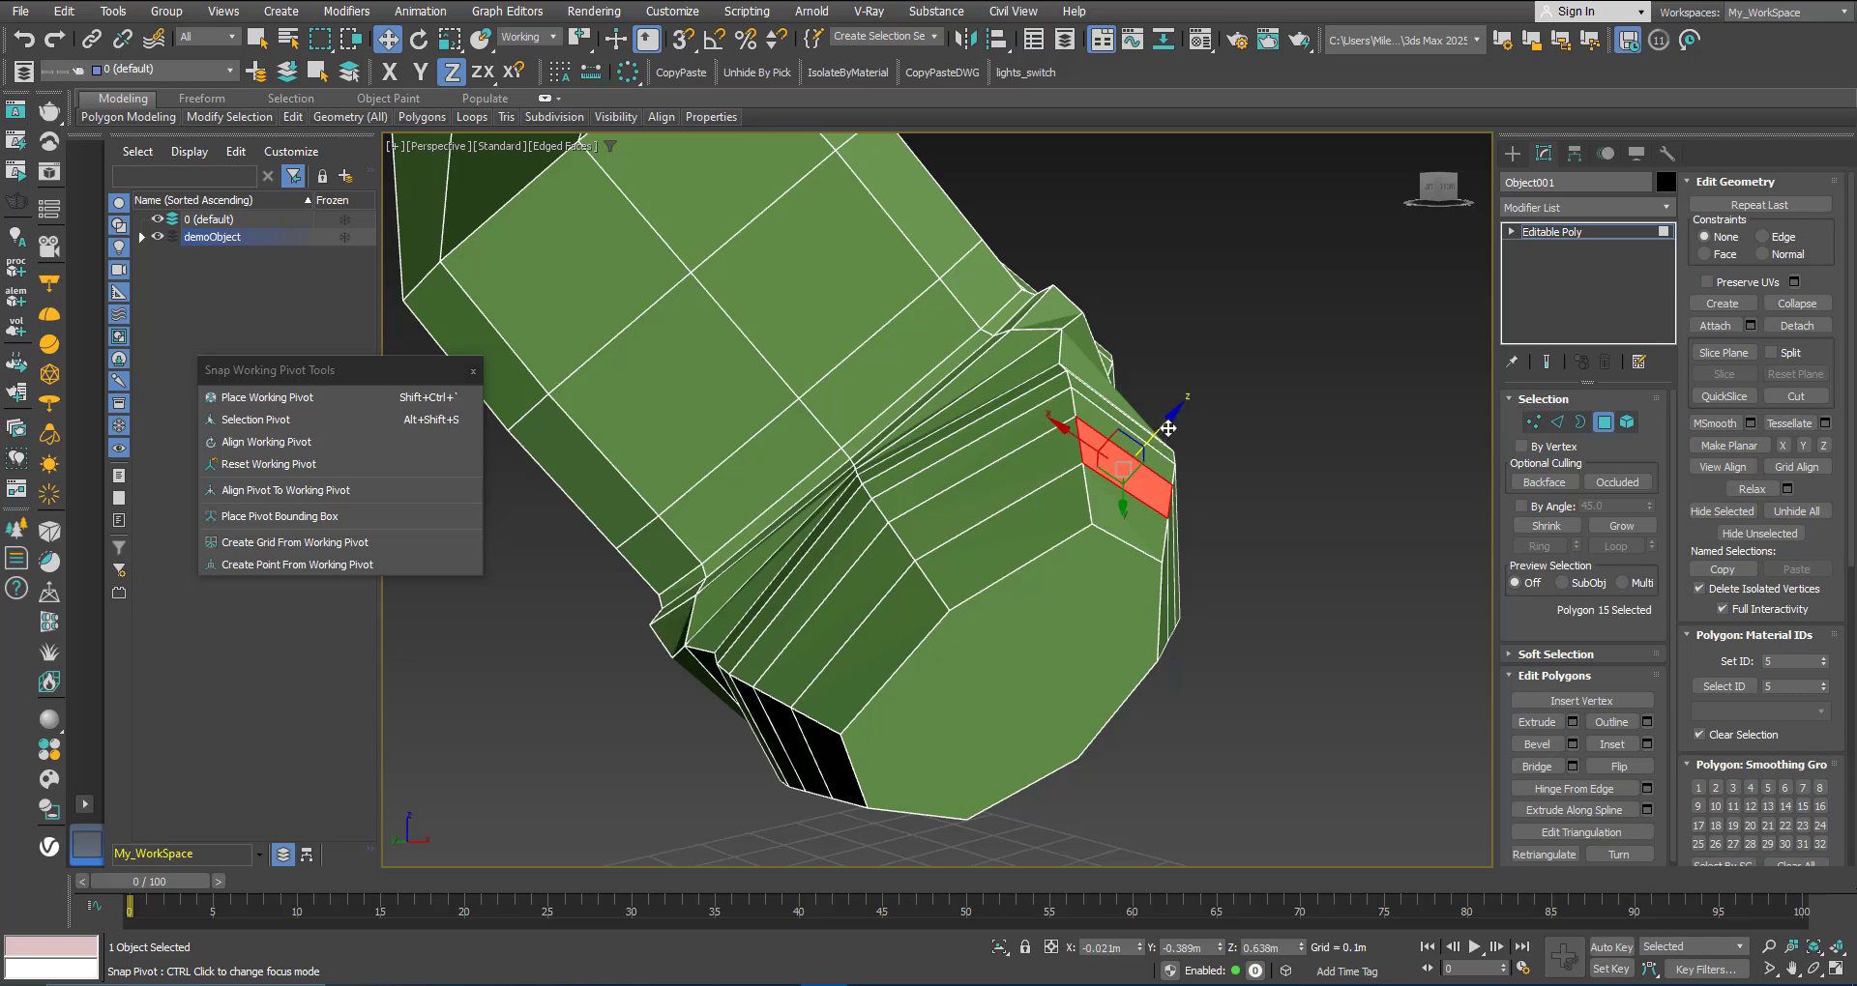
left_click_drag(1168, 428, 1138, 468)
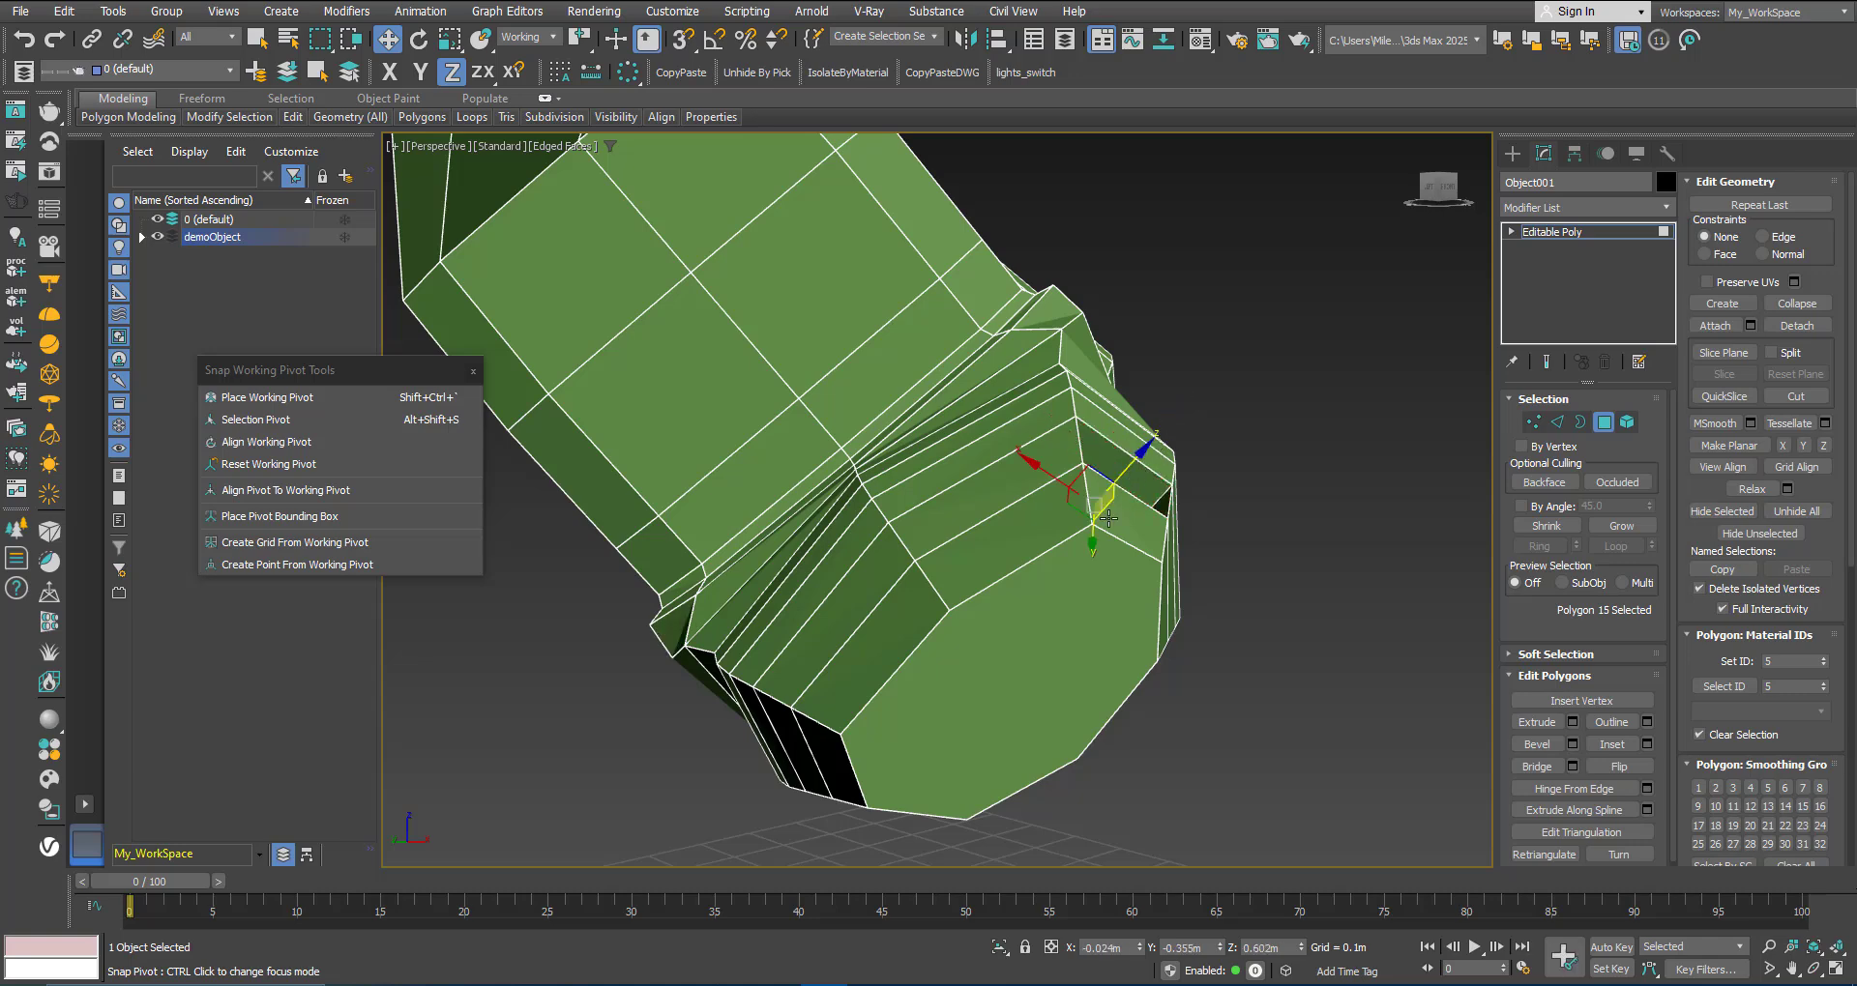
middle_click_drag(1068, 566, 1084, 703)
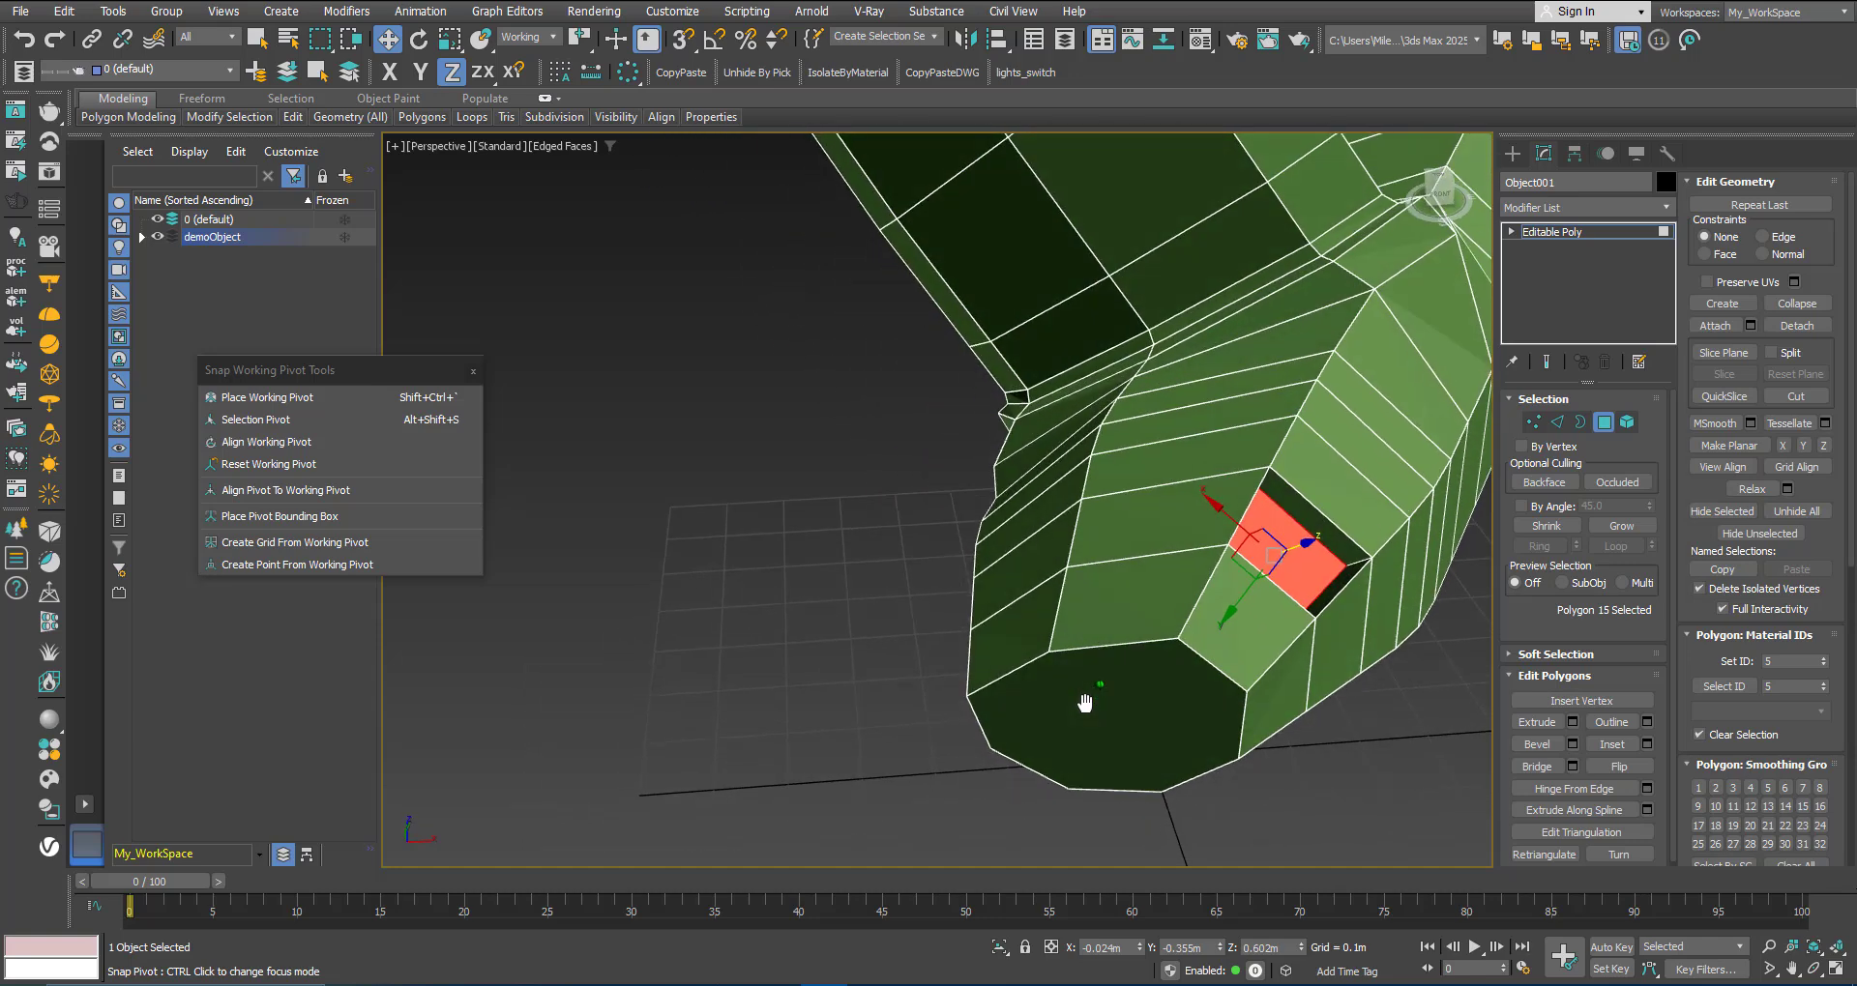
Step: Use Selection Pivot to align the working pivot to the polygon beside the recess, and again to a narrow polygon near the neck
left_click(1103, 532)
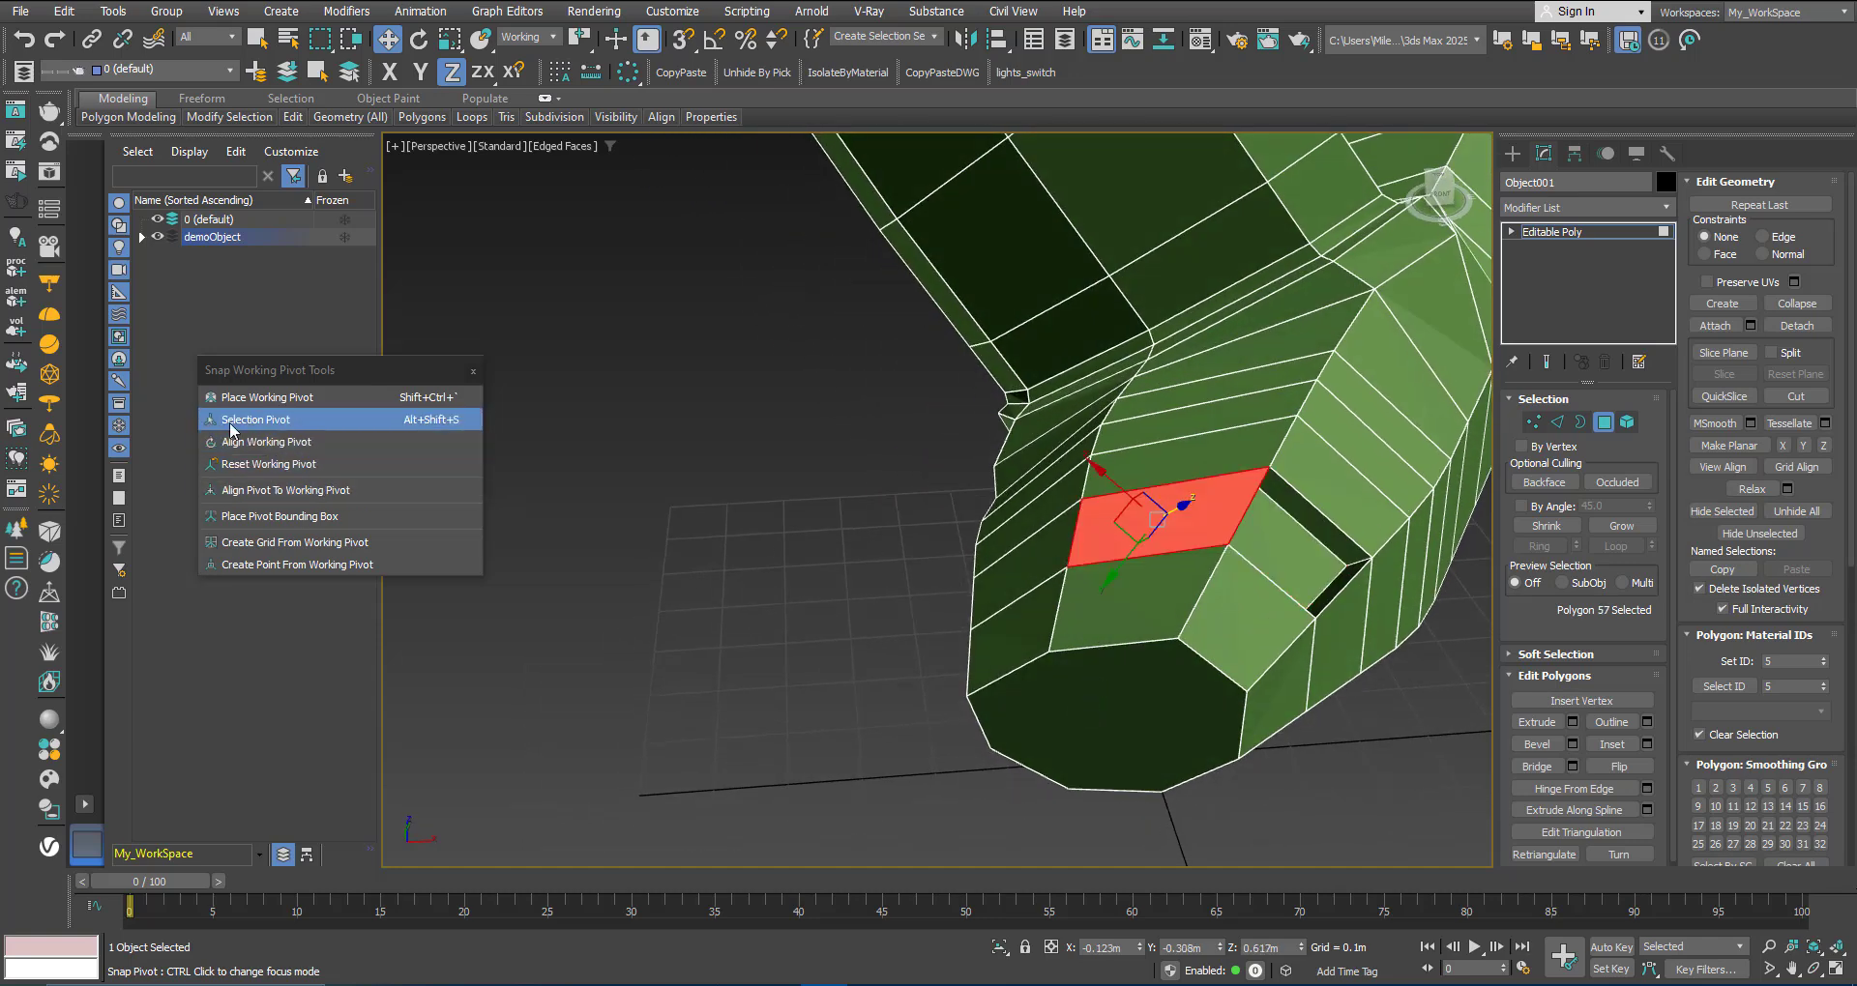
left_click(259, 422)
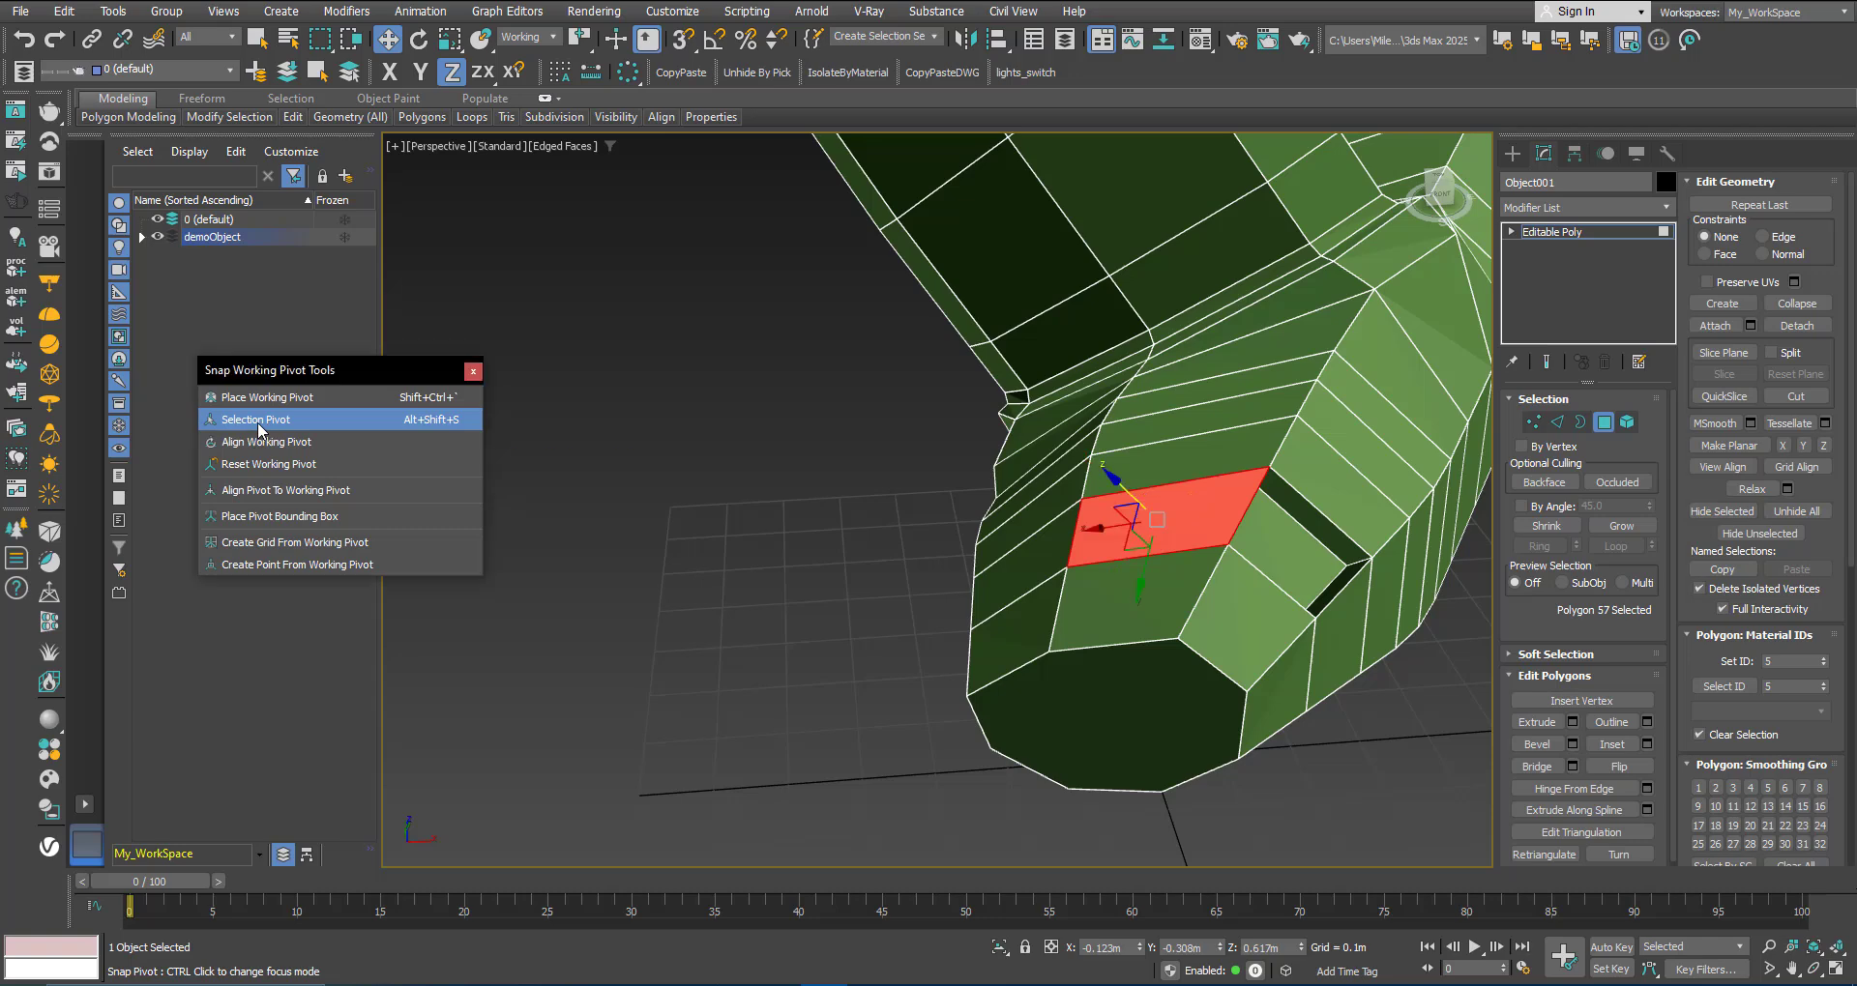
middle_click_drag(1169, 617, 1301, 618)
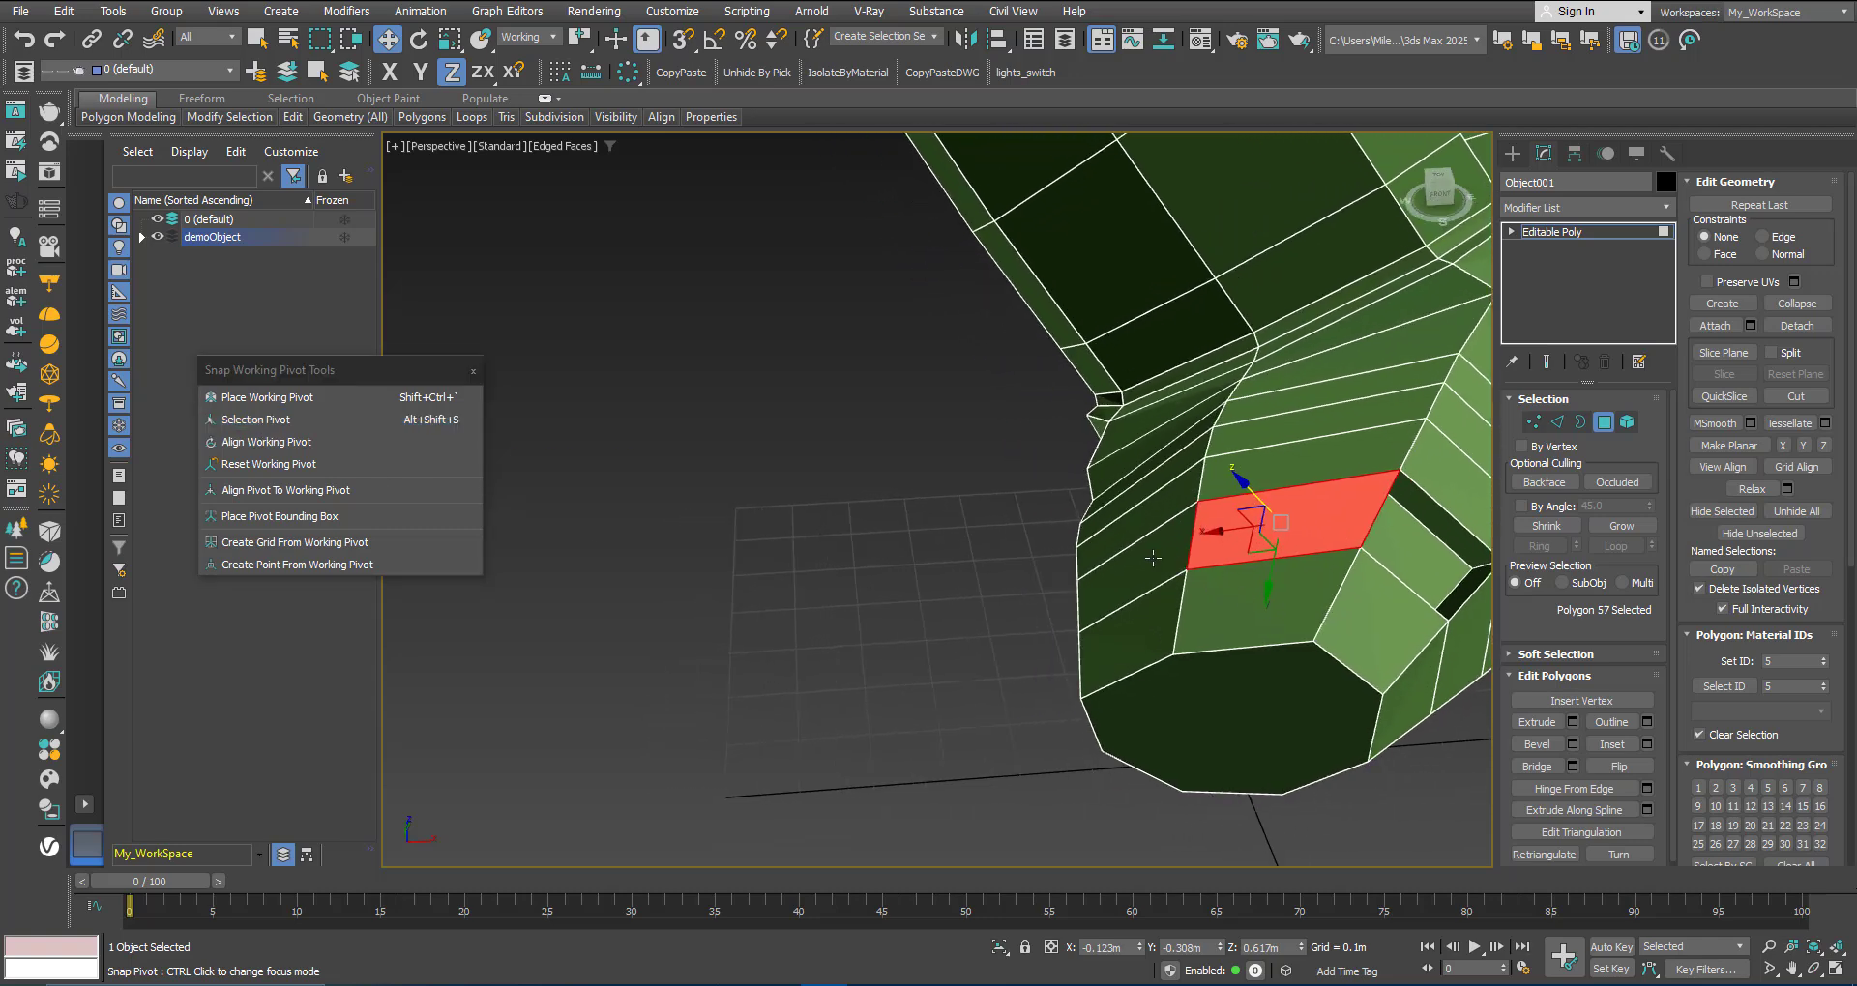
middle_click_drag(1153, 585, 1096, 735, "alt")
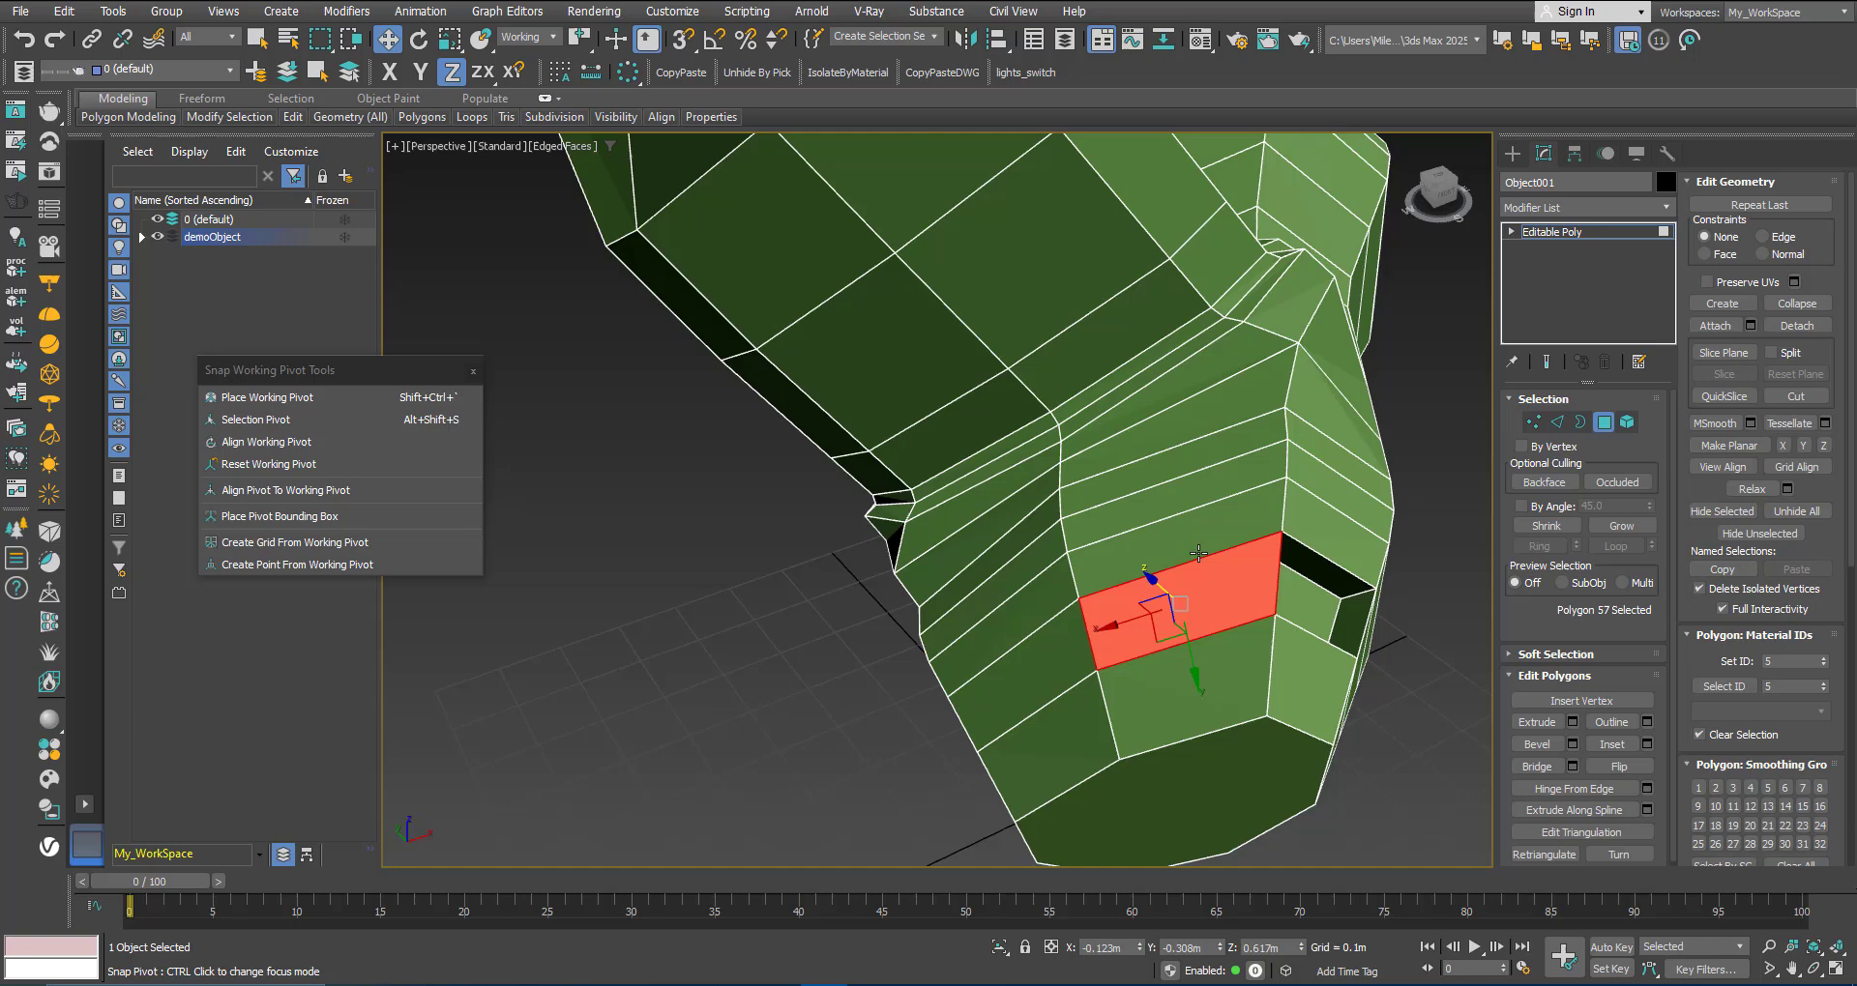
left_click(1207, 447)
left_click(311, 423)
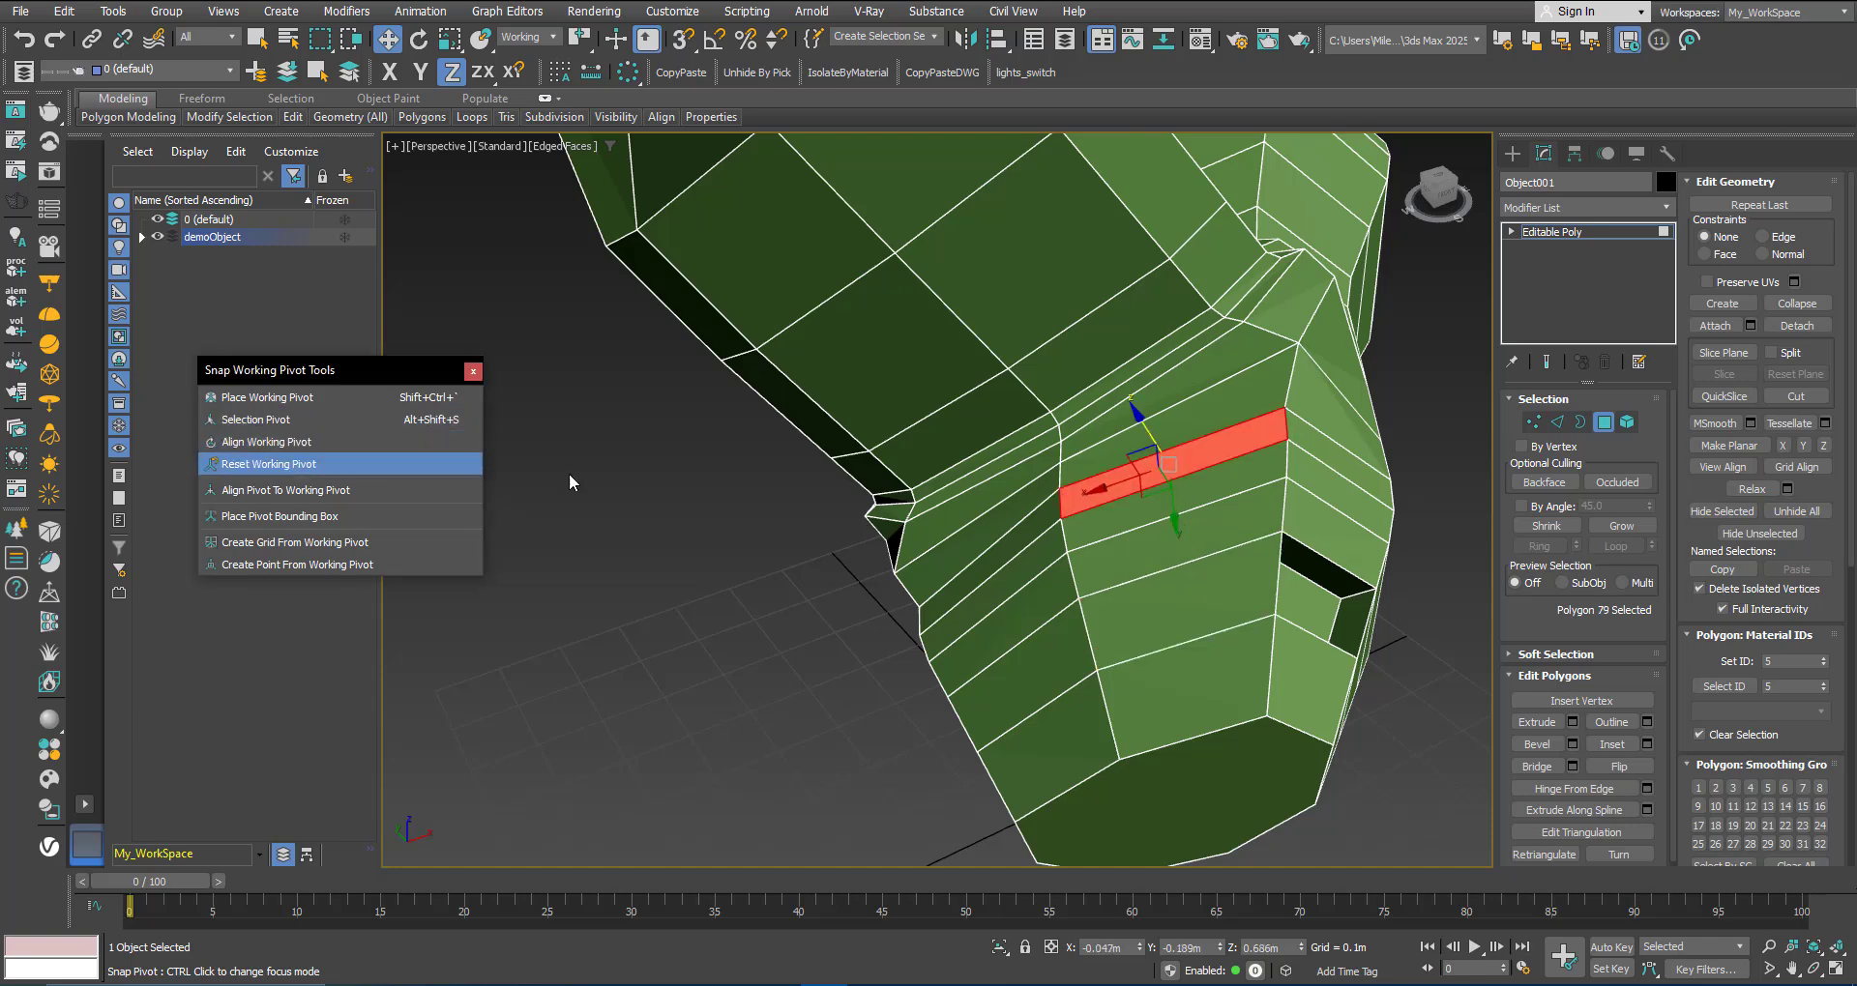
Step: Move the narrow polygon deep into the body along the working pivot's Z axis, and leave polygon editing
middle_click_drag(1281, 530, 969, 480, "alt")
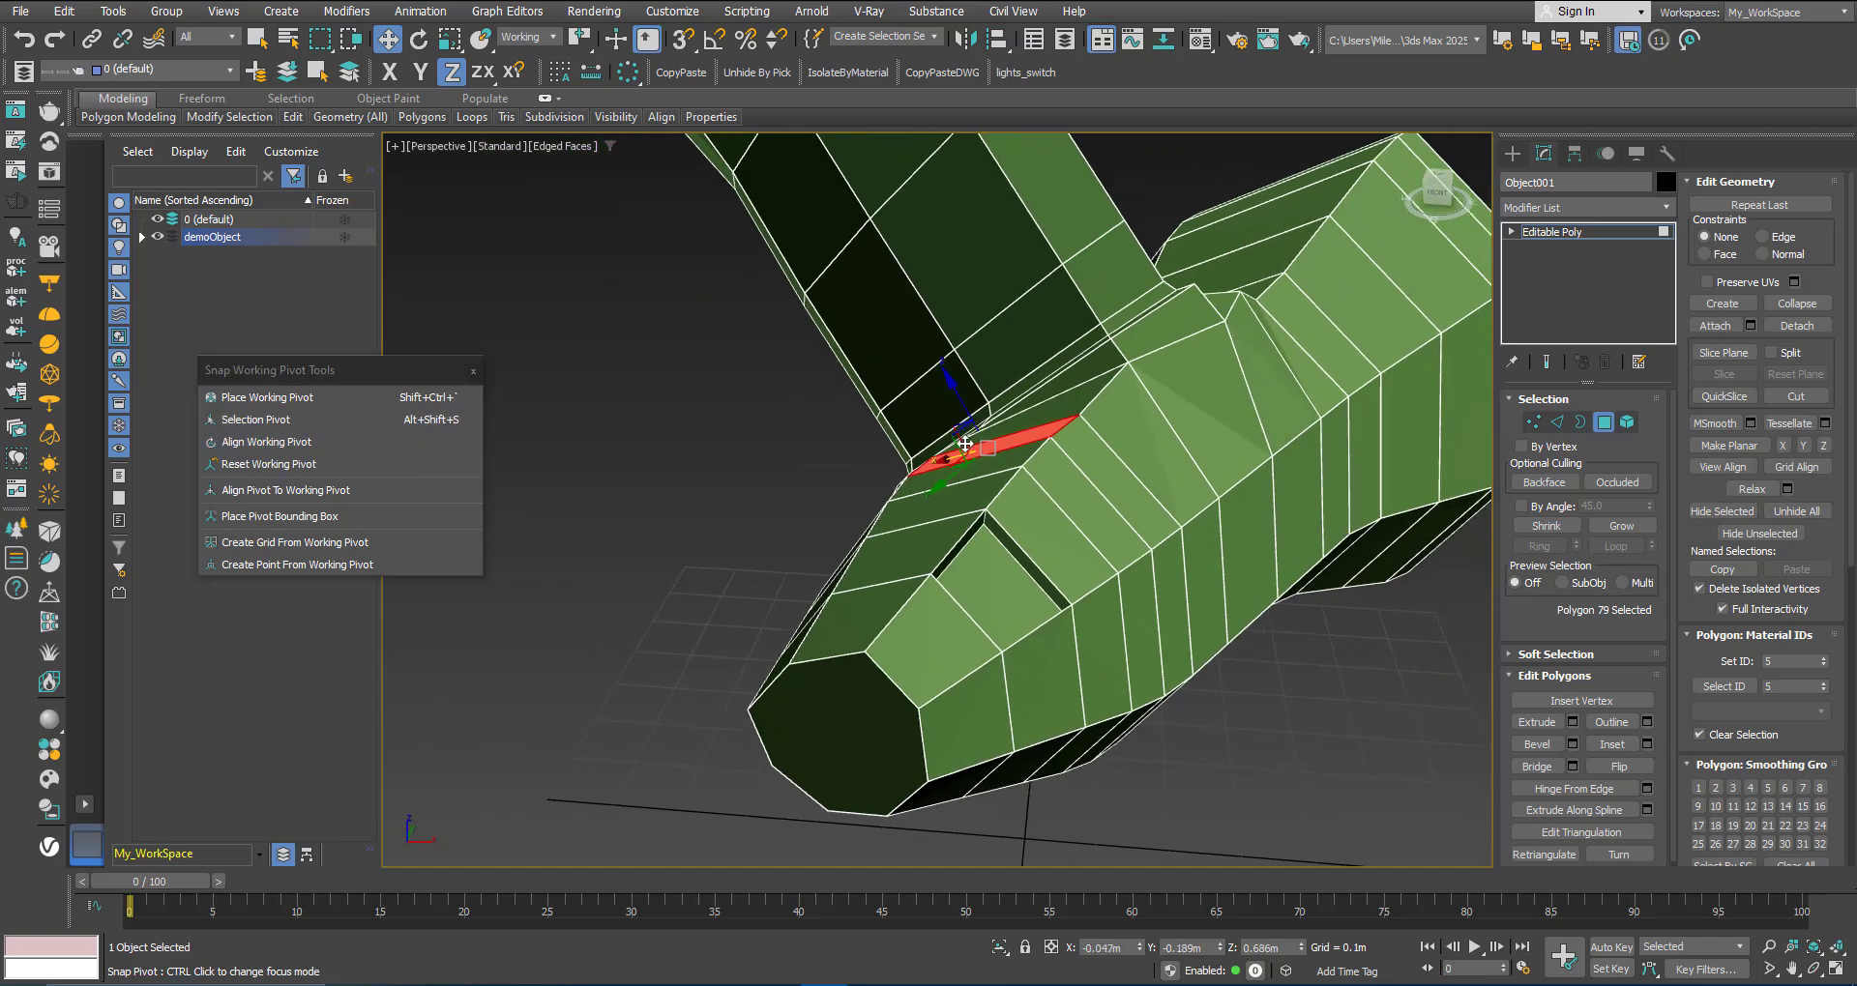
left_click_drag(956, 394, 1190, 700)
middle_click_drag(1126, 651, 1096, 539, "alt")
left_click(1603, 422)
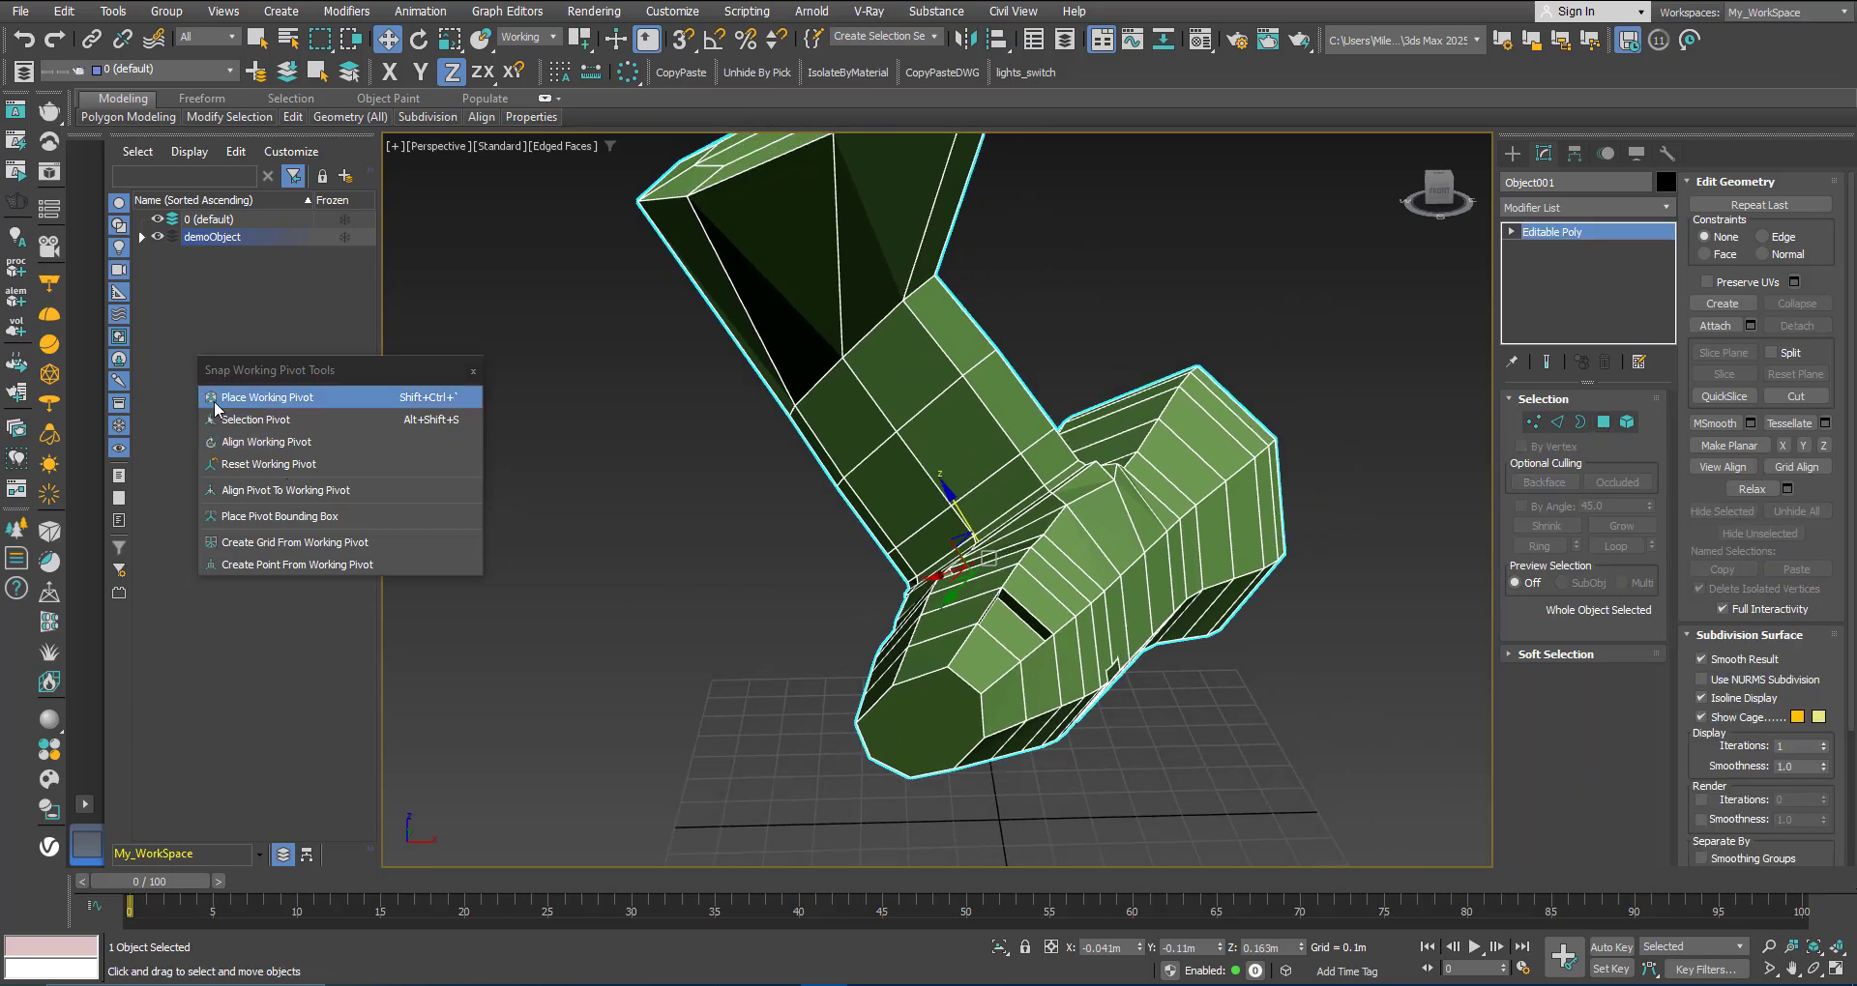
scroll(905, 638, "down", 3)
middle_click_drag(960, 597, 856, 643, "alt")
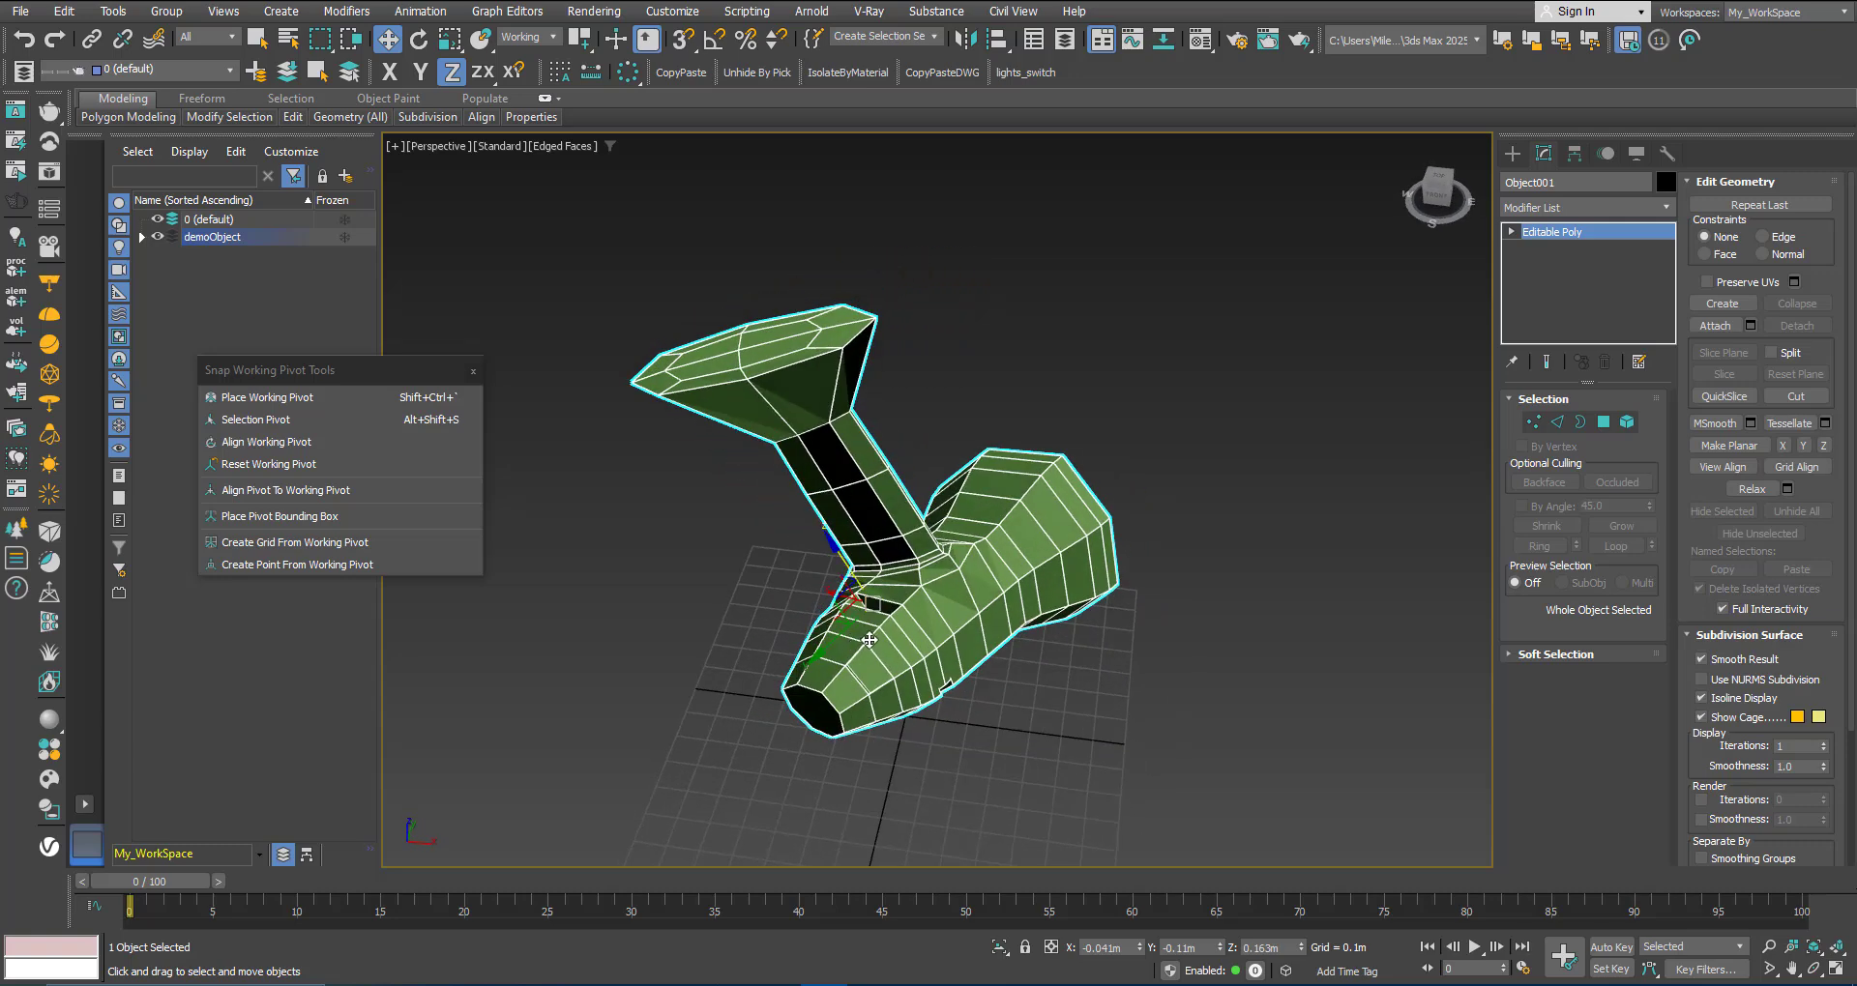